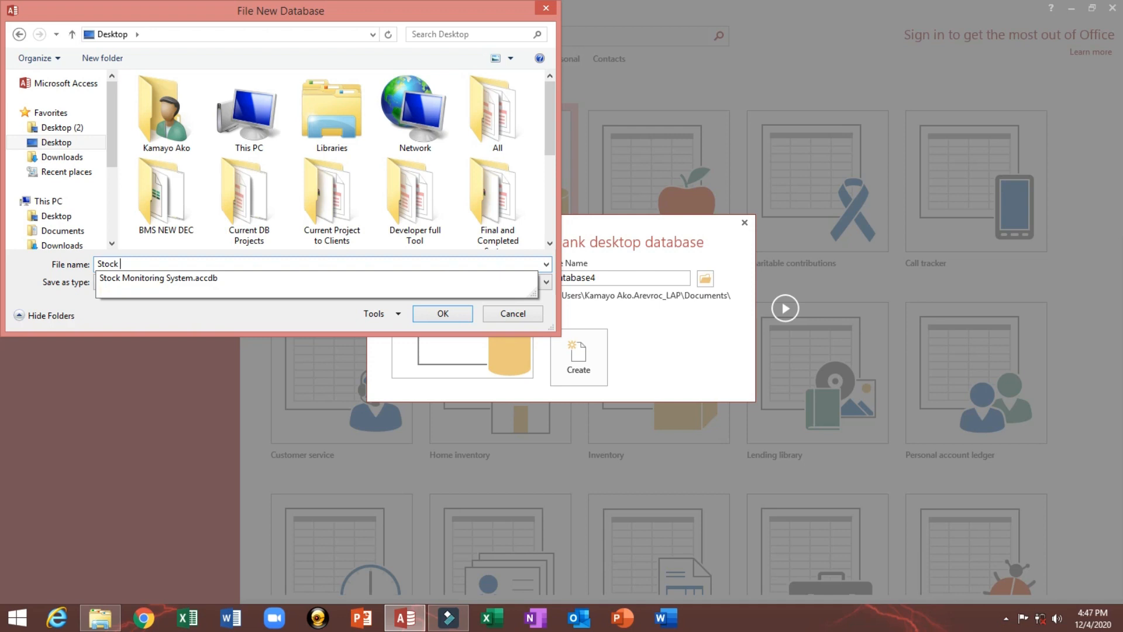
# - Create a blank desktop database named "Stock Monitoring System New" on the Desktop
pyautogui.write('nitoring System')
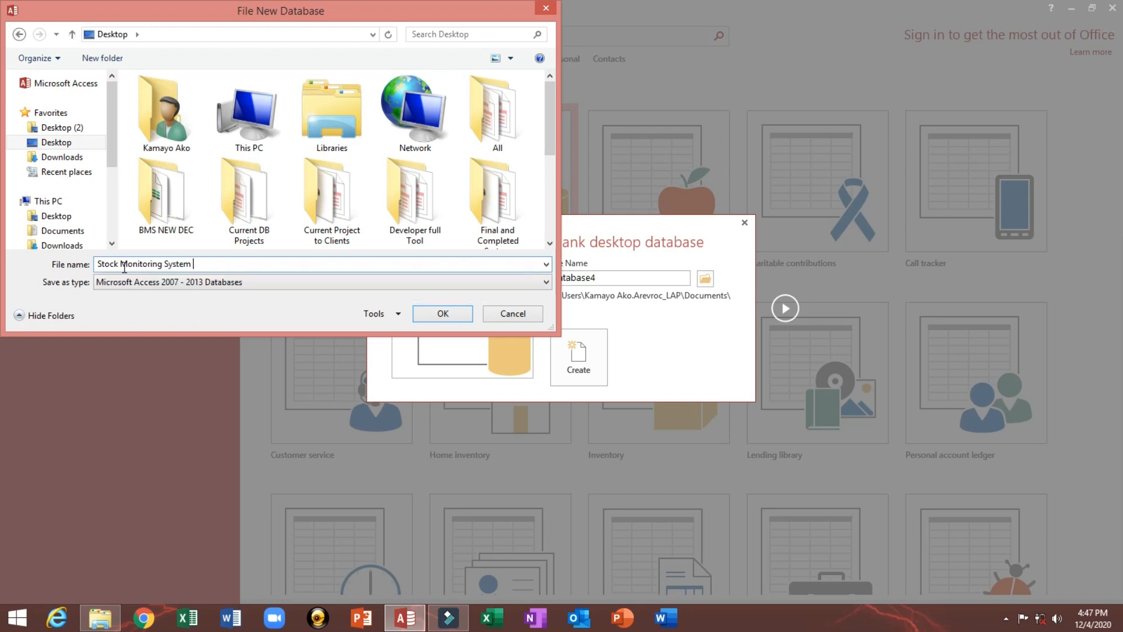
pyautogui.write(' New')
pyautogui.click(442, 314)
pyautogui.click(603, 383)
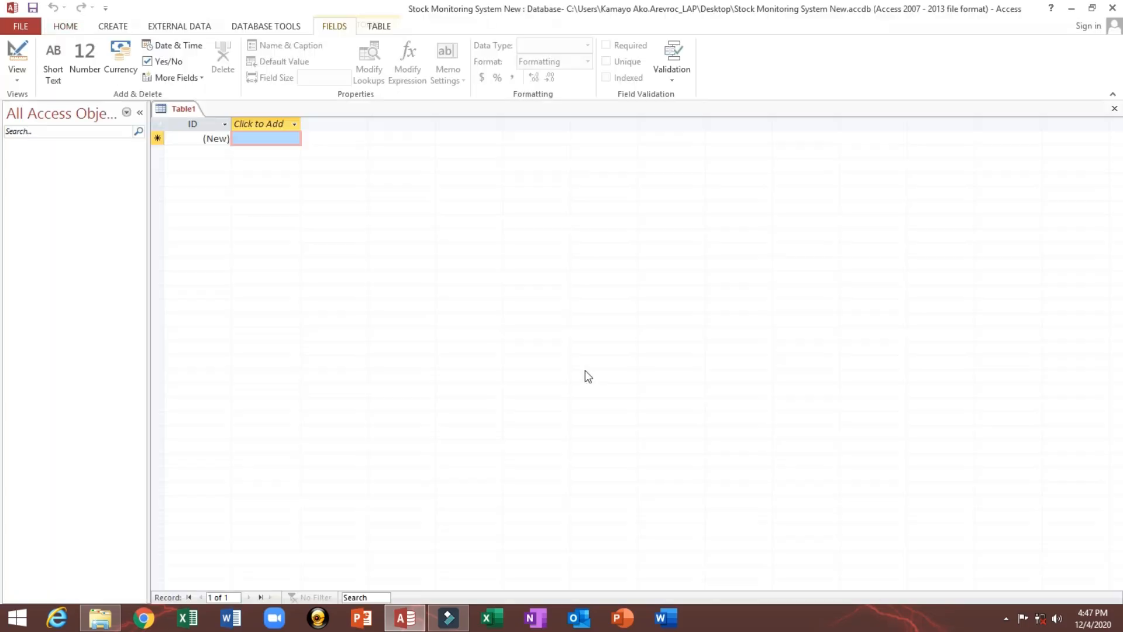
# - Close the default table and start a new table in Design view
pyautogui.click(1106, 111)
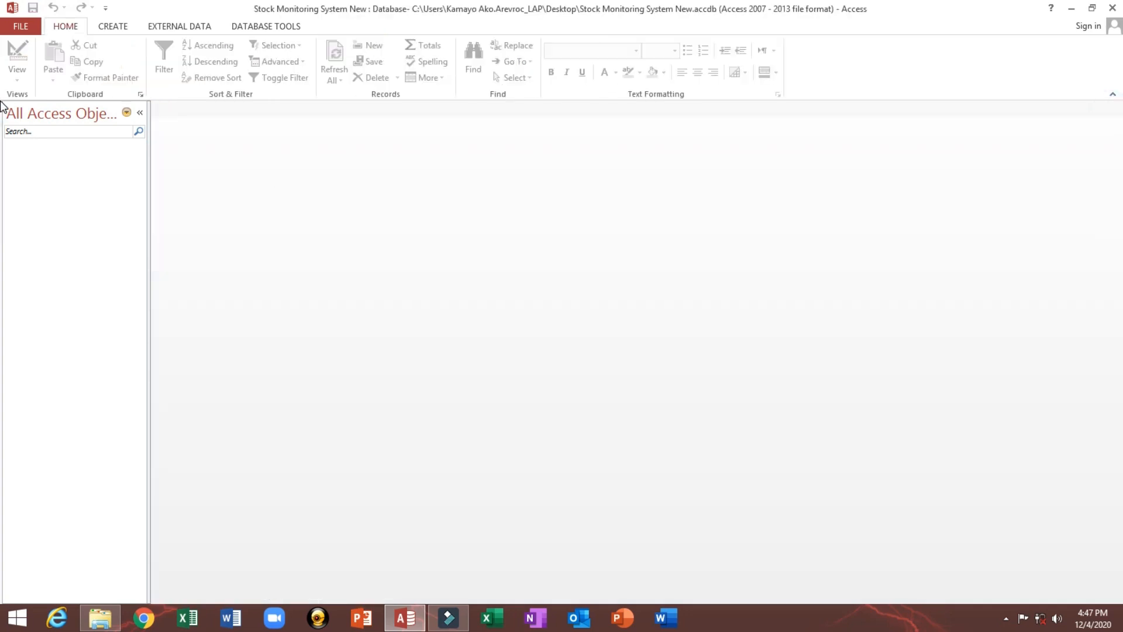
pyautogui.click(123, 32)
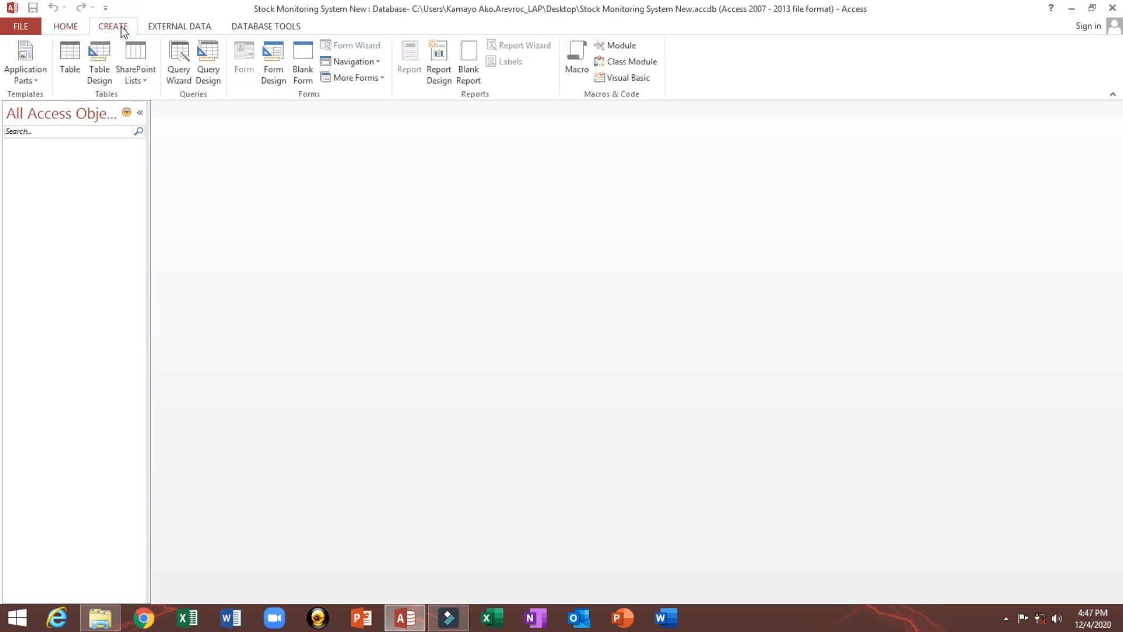
pyautogui.click(107, 57)
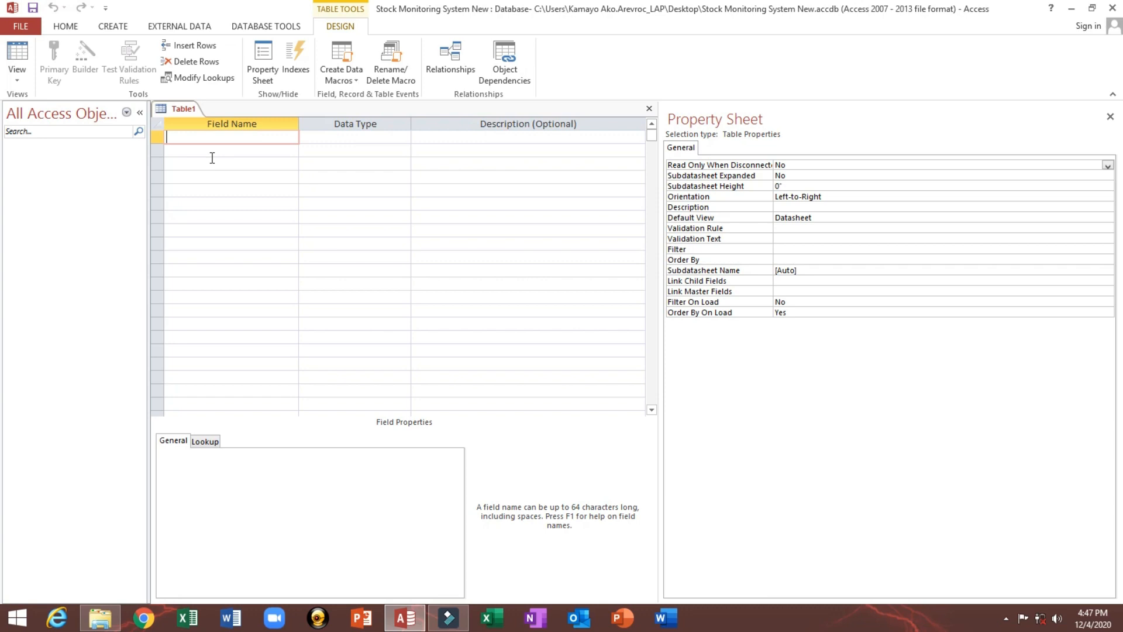
# - Add a ProductID field with the AutoNumber data type as the table's first field
pyautogui.write('Prod')
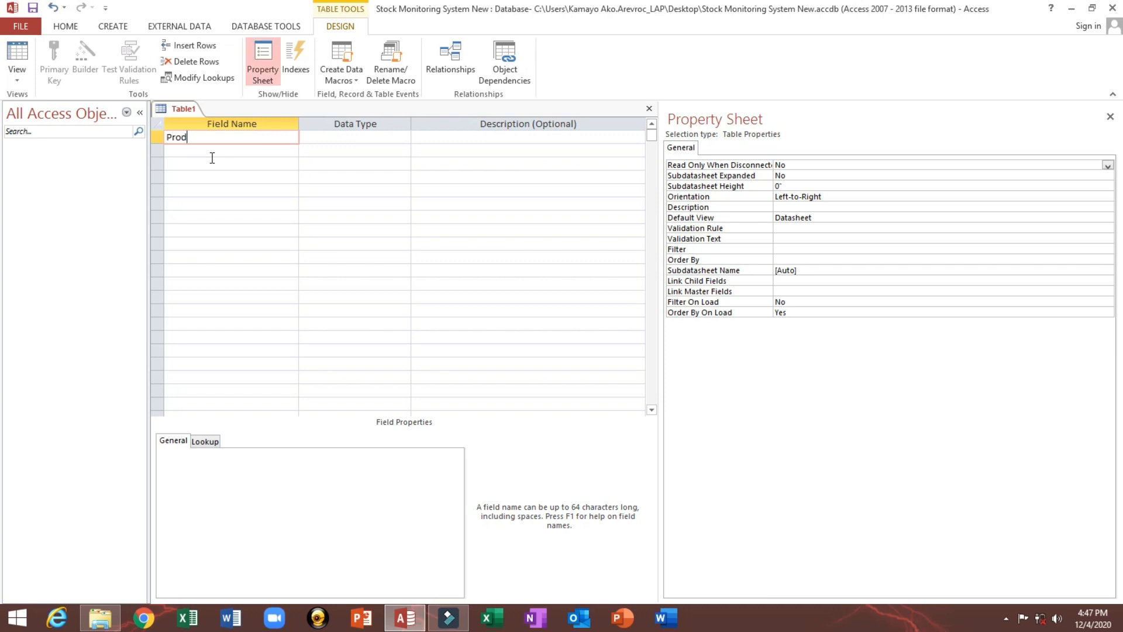
pyautogui.write('uctID')
pyautogui.press('Tab')
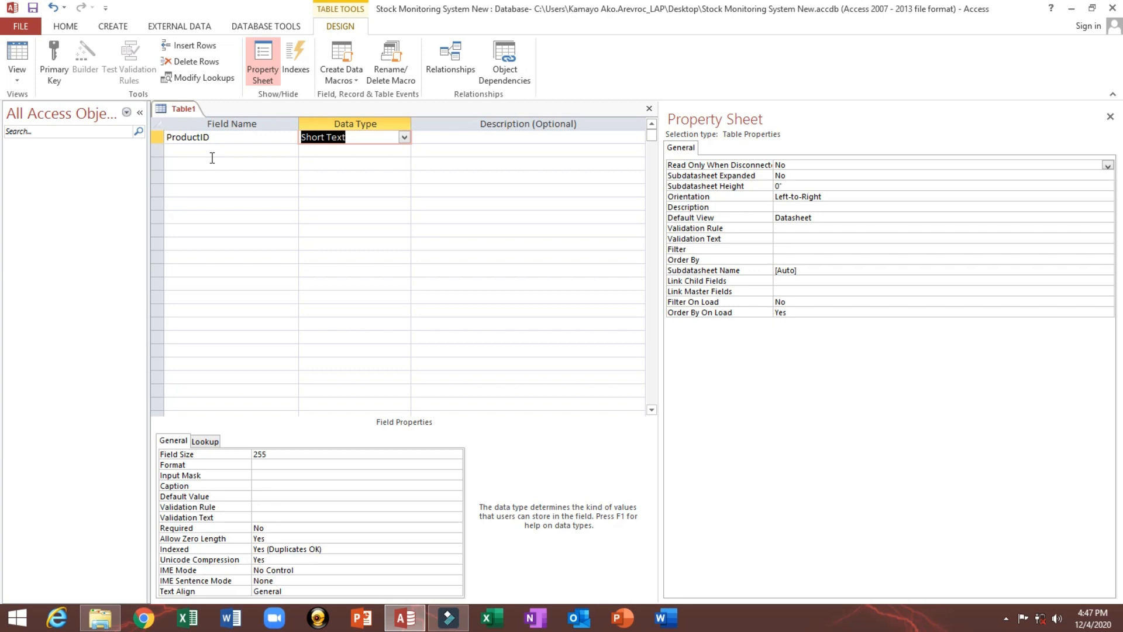
pyautogui.write('a')
pyautogui.press('Tab')
pyautogui.press('Tab')
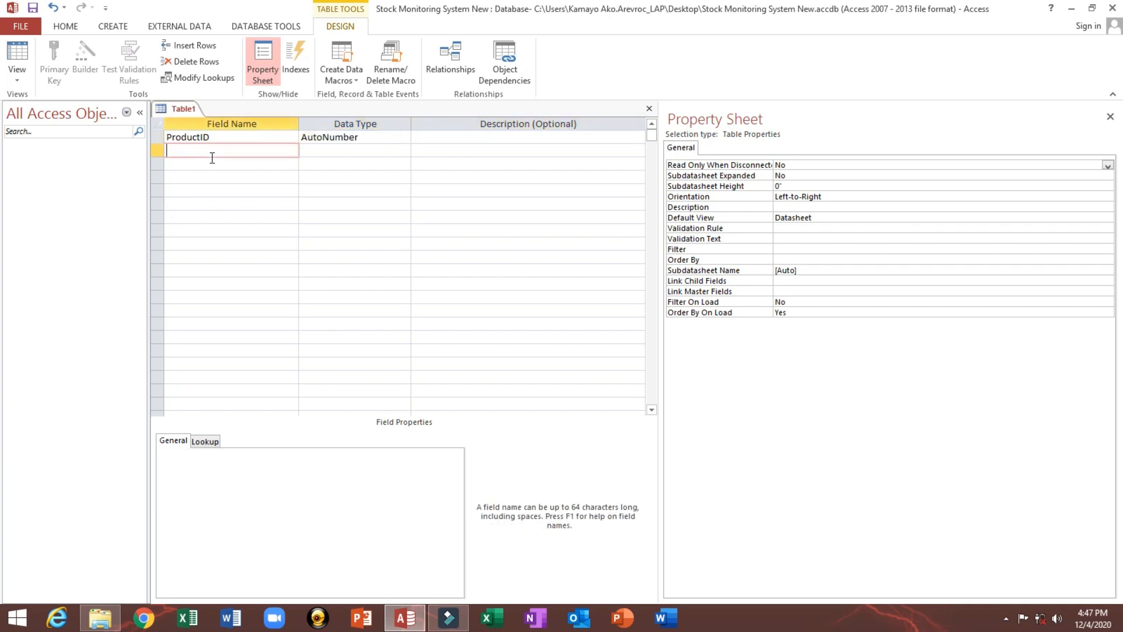
# - Add an ItemCode field as Short Text and set its field size to 50
pyautogui.write('ItemCode')
pyautogui.press('Tab')
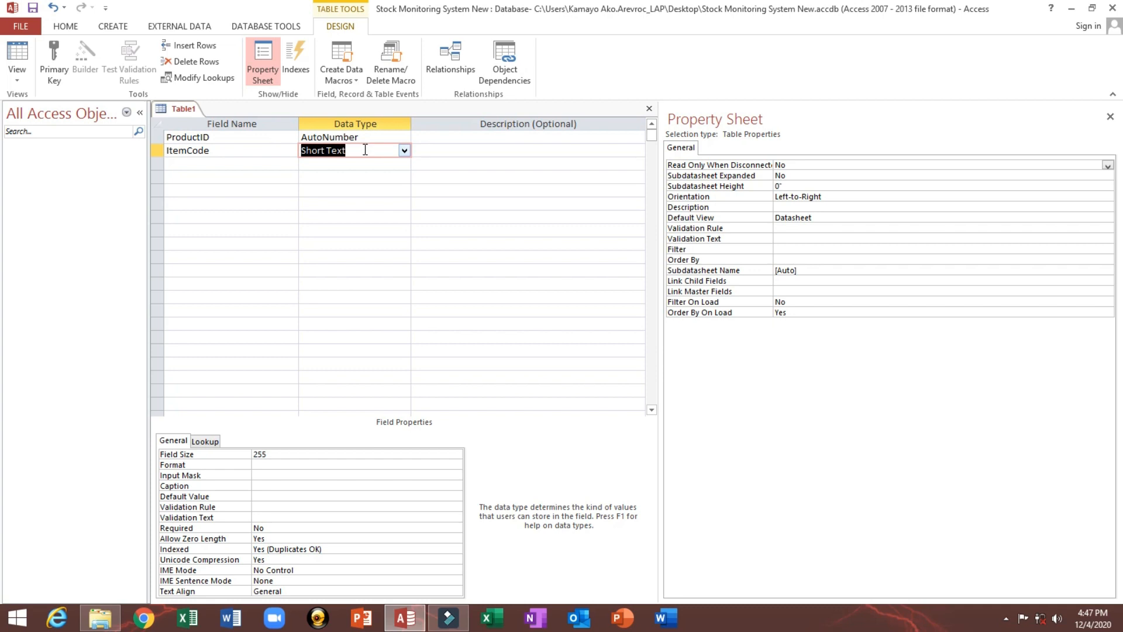
pyautogui.click(286, 465)
pyautogui.doubleClick(279, 450)
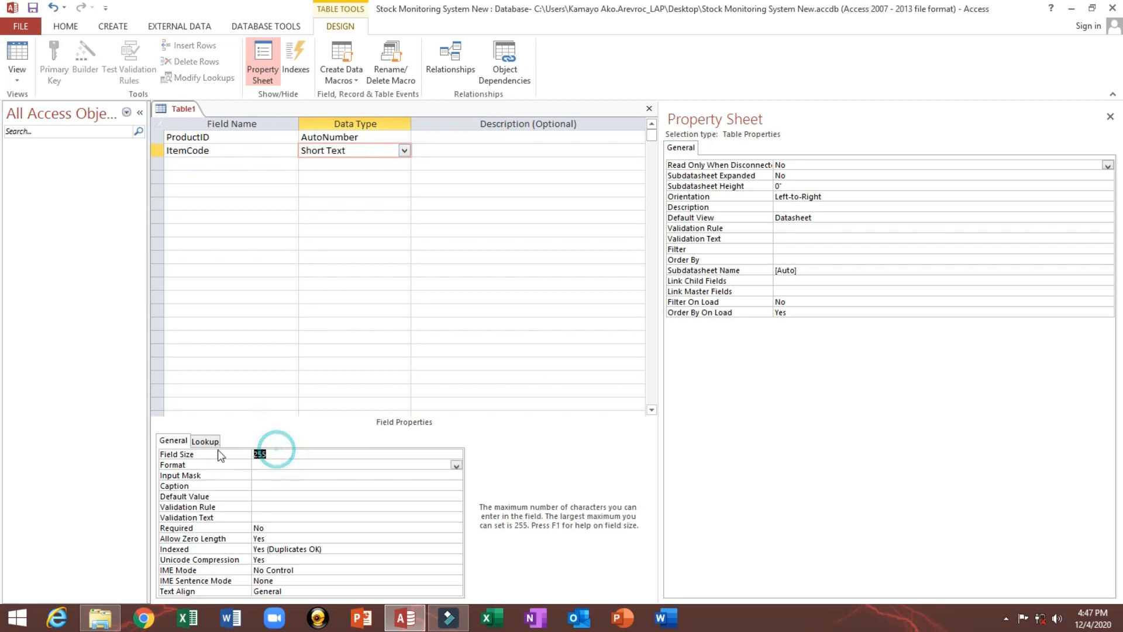
pyautogui.write('50')
pyautogui.press('Return')
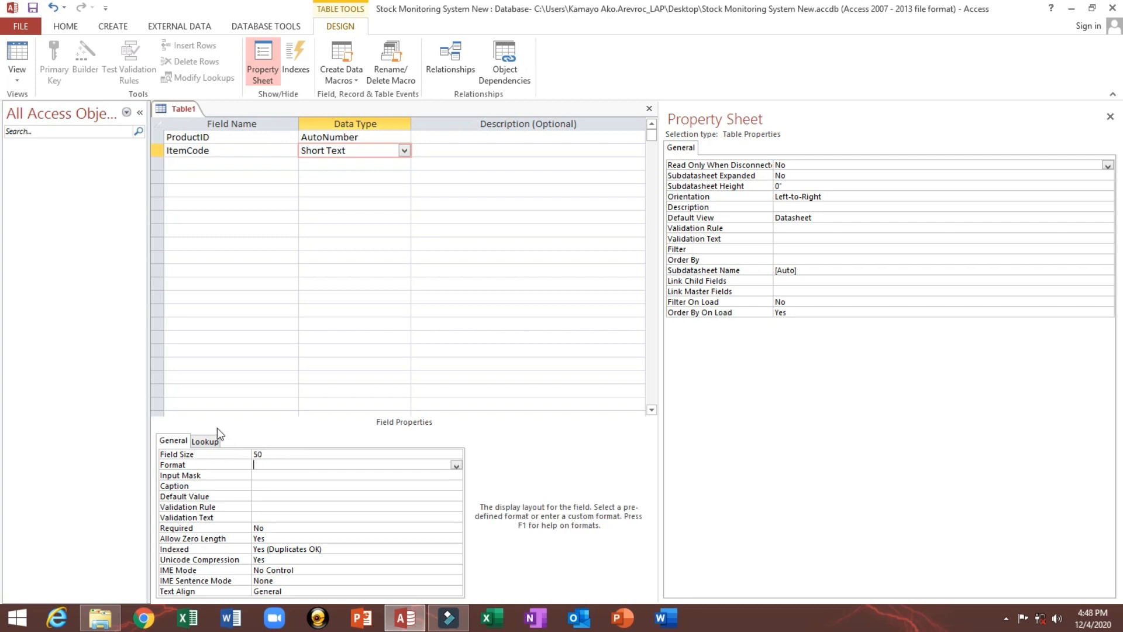
# - Set the caption of the ItemCode field to "Item Code"
pyautogui.click(219, 151)
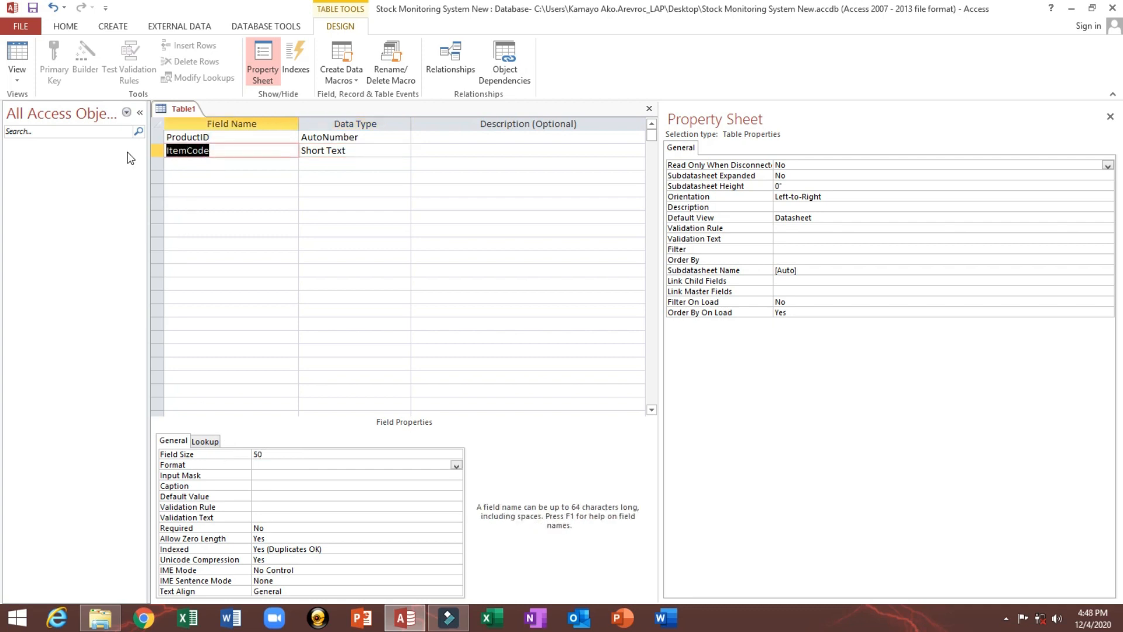
pyautogui.click(179, 486)
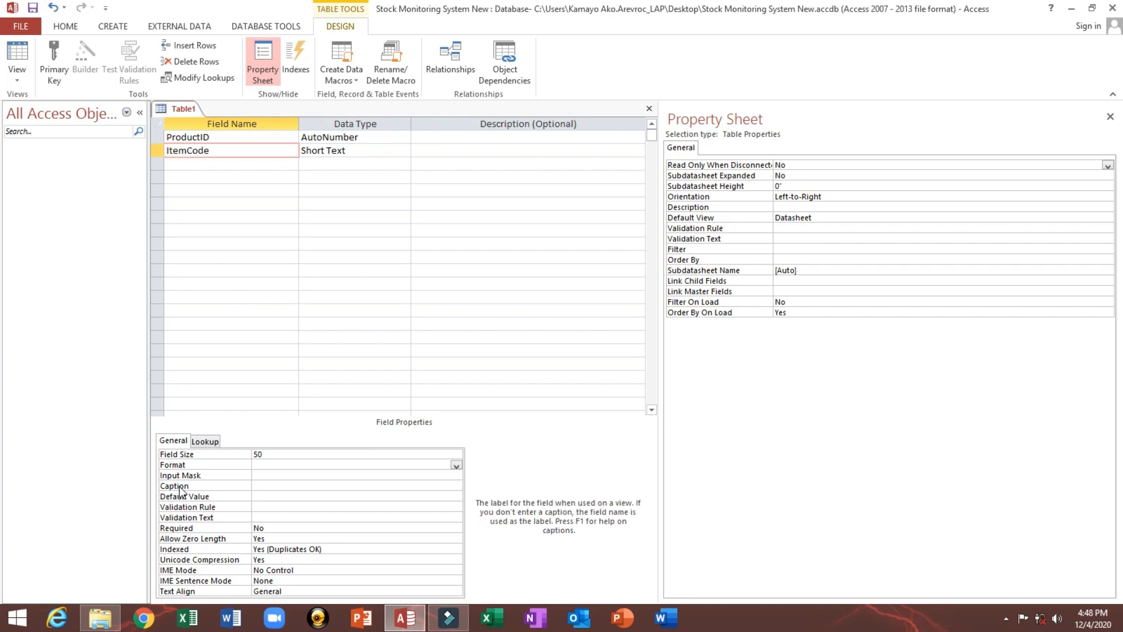
pyautogui.write('ItemCode')
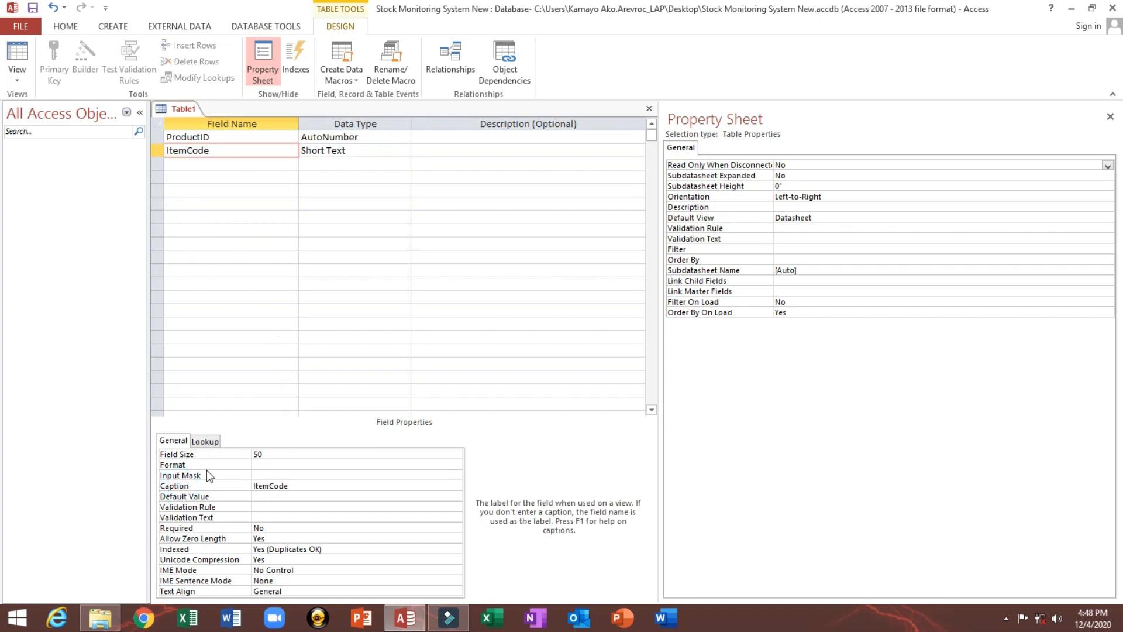
pyautogui.click(271, 487)
# - Make the ProductID field the table's primary key
pyautogui.click(209, 138)
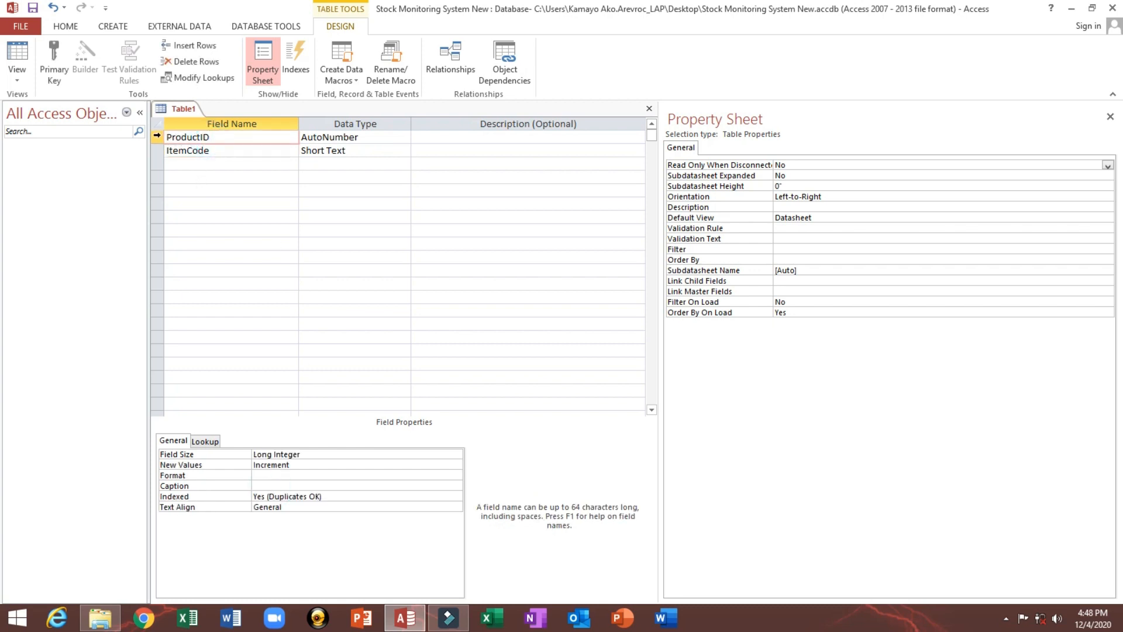
pyautogui.rightClick(156, 136)
pyautogui.click(185, 145)
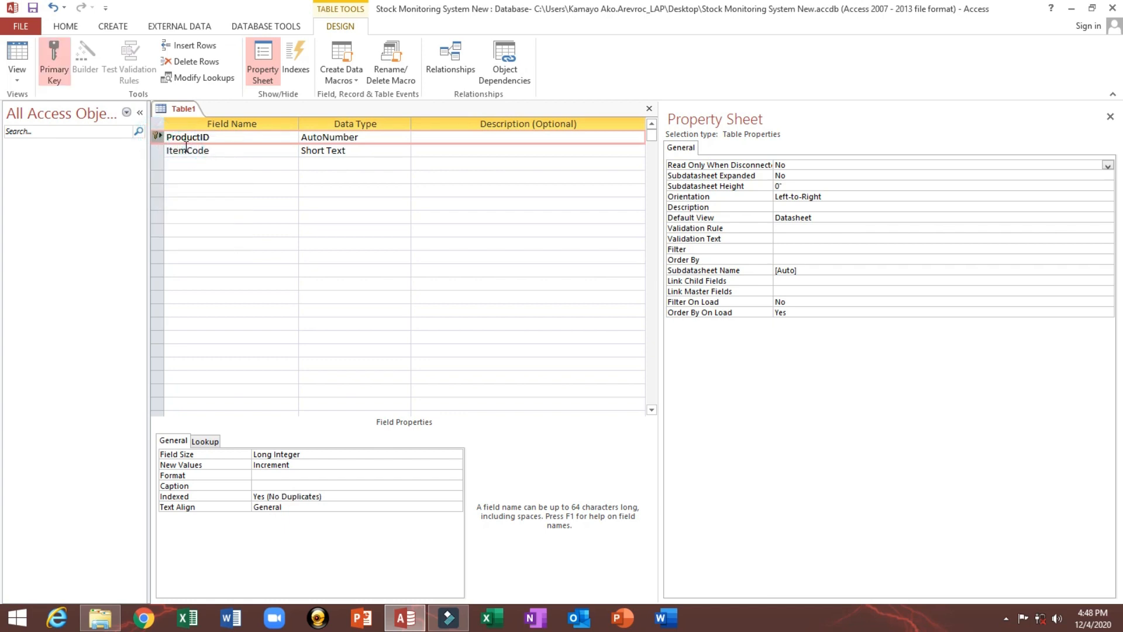
# - Save the new table under the name "Inventory"
pyautogui.hotkey('ctrl', 's')
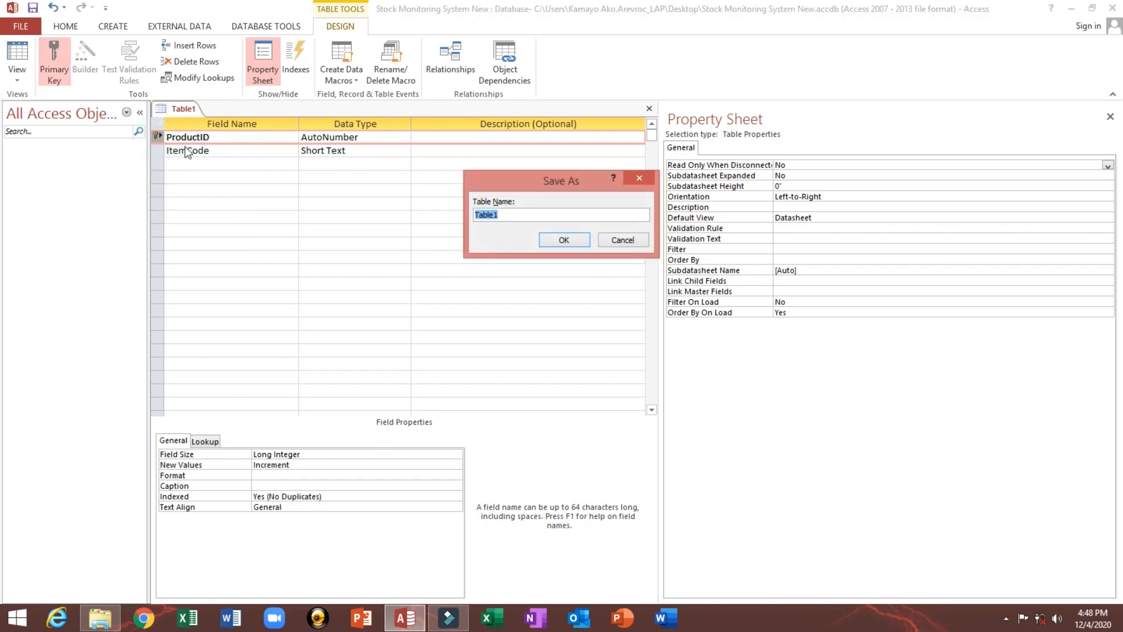
pyautogui.write('Inventory')
pyautogui.click(565, 240)
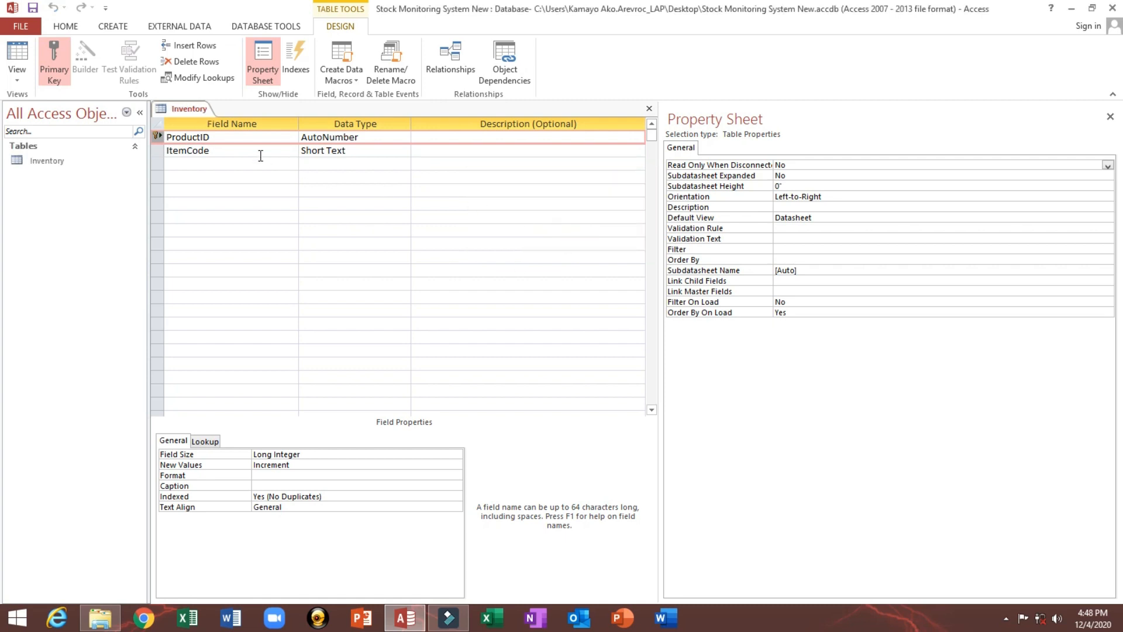
# - Display the Inventory table in Datasheet view to check the ItemCode field's caption, and widen that column
pyautogui.click(227, 151)
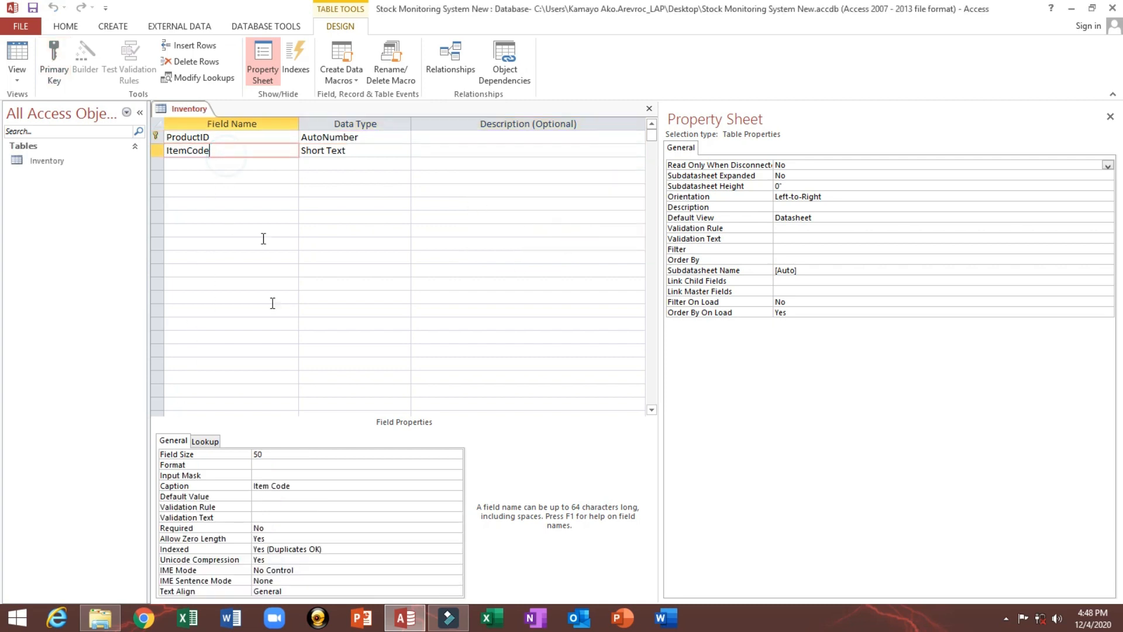
pyautogui.click(223, 153)
pyautogui.moveTo(223, 152); pyautogui.dragTo(167, 151)
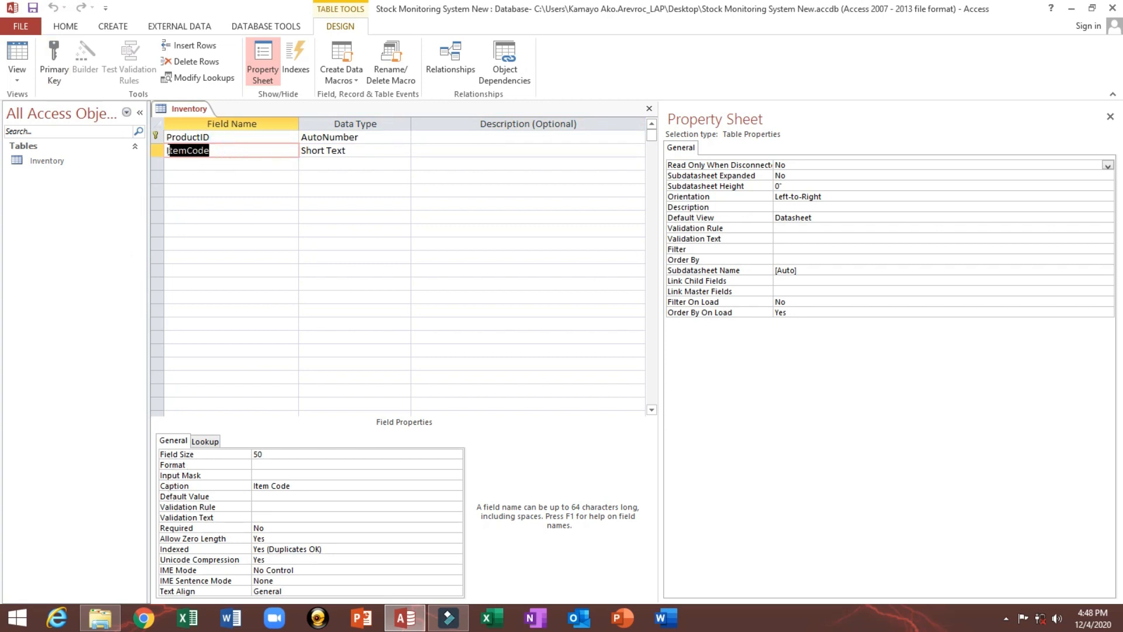
pyautogui.doubleClick(57, 160)
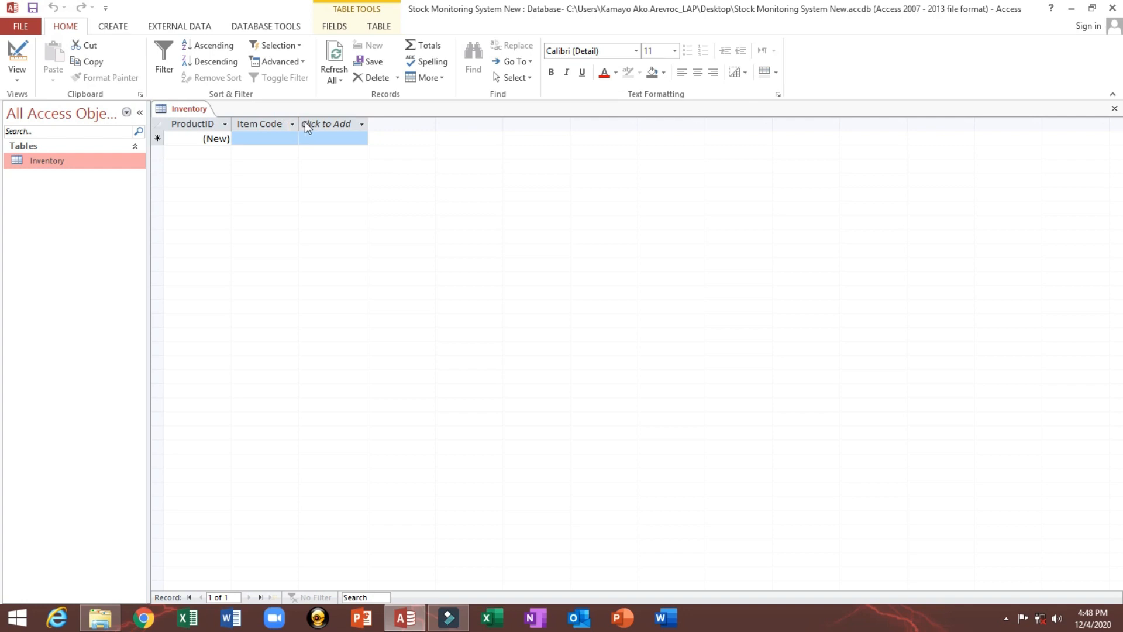
pyautogui.moveTo(299, 122); pyautogui.dragTo(339, 124)
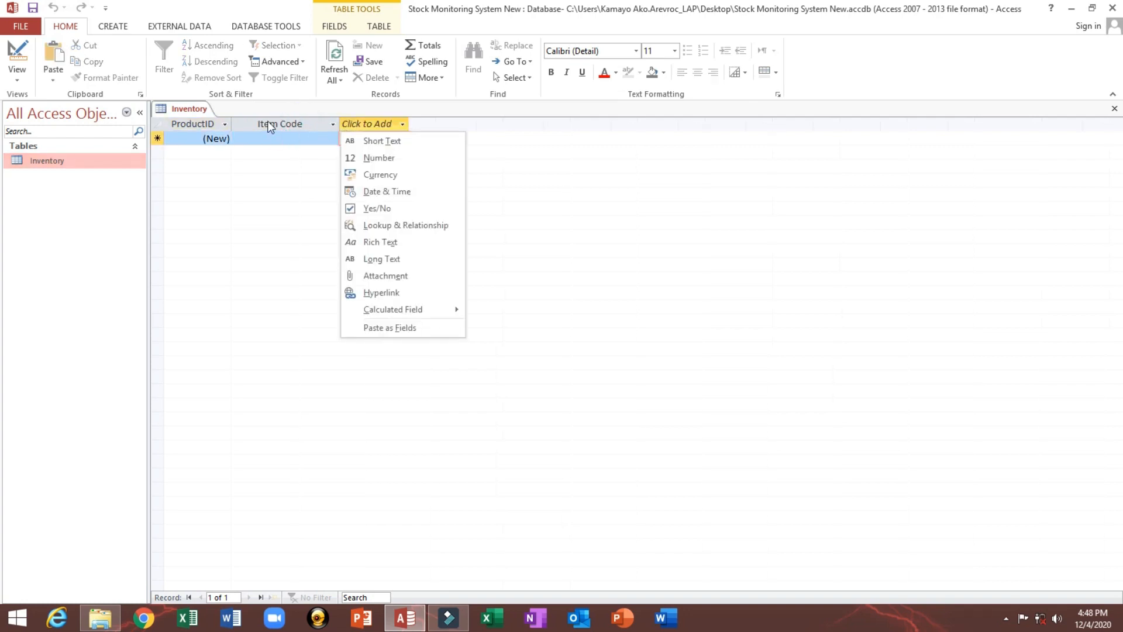
pyautogui.click(267, 121)
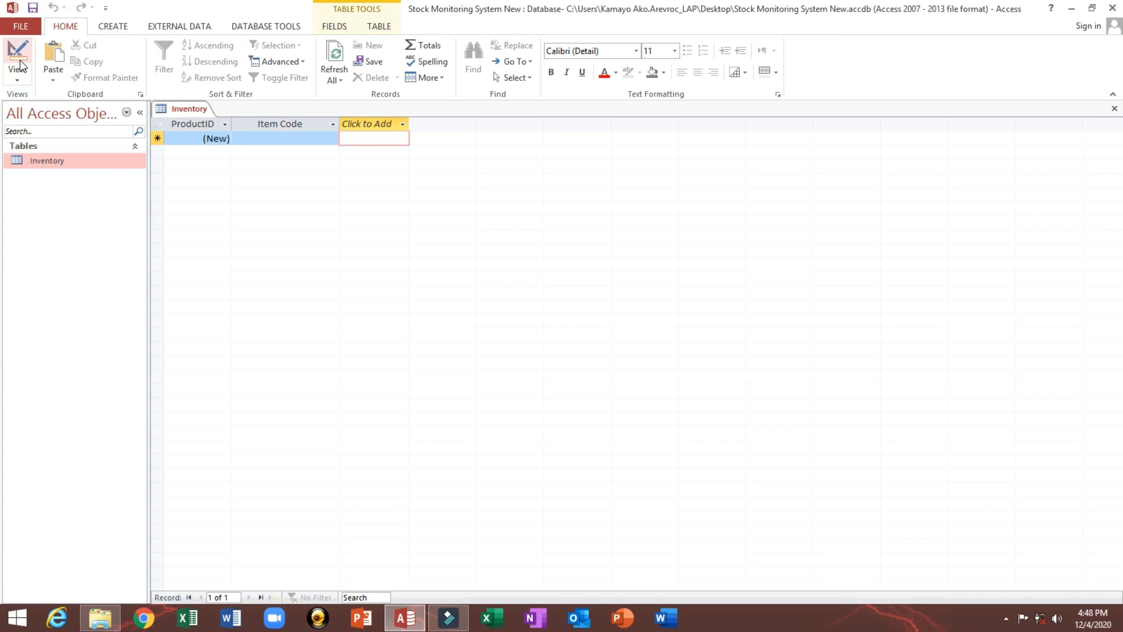
# - Return the Inventory table to Design view and add a Description field as Short Text with a field size of 150
pyautogui.click(13, 80)
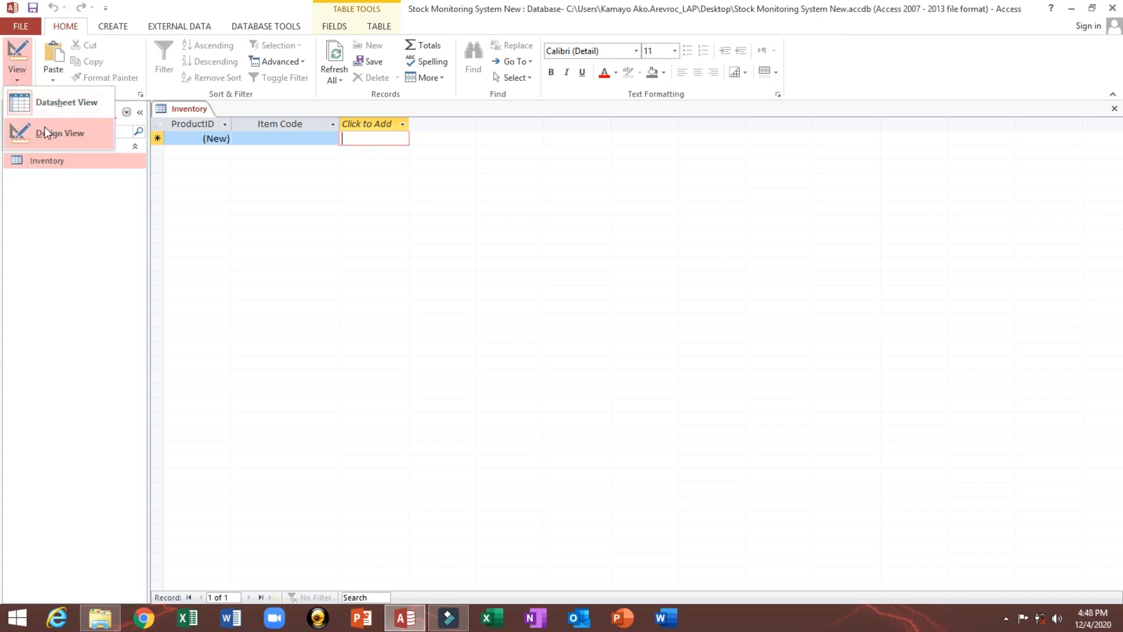
pyautogui.click(45, 126)
pyautogui.click(208, 164)
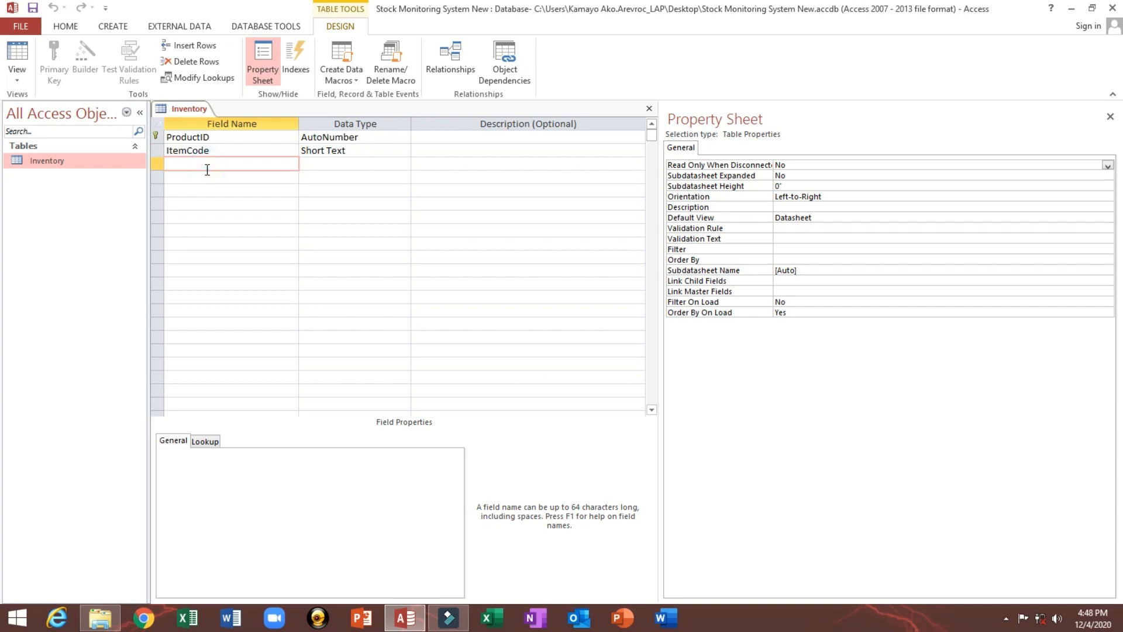
pyautogui.write('Description')
pyautogui.press('Tab')
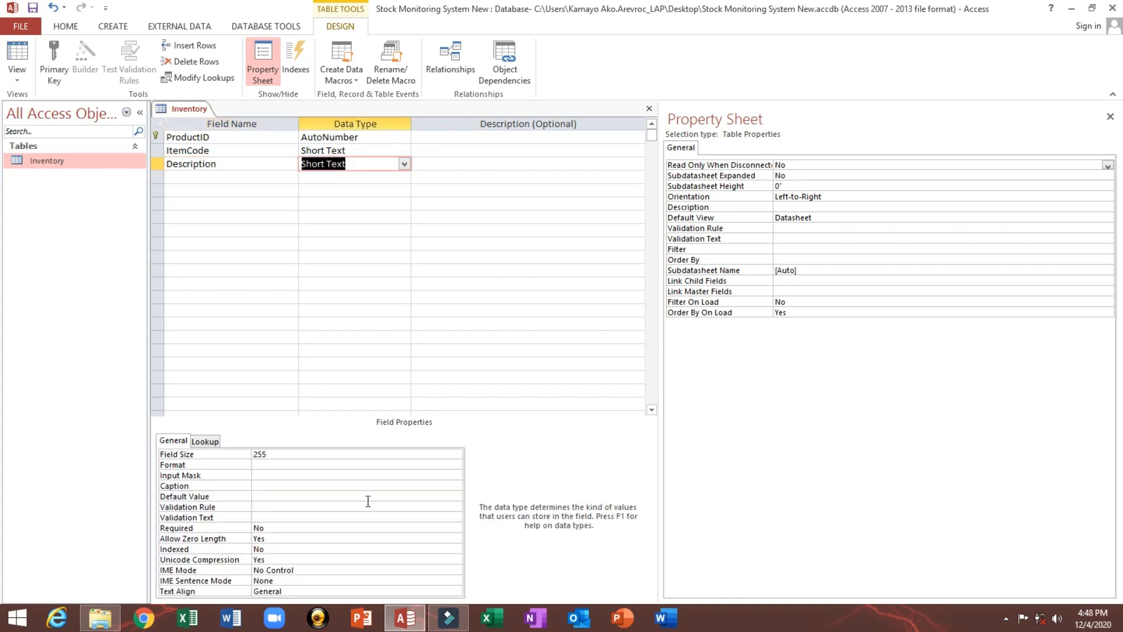
pyautogui.click(282, 453)
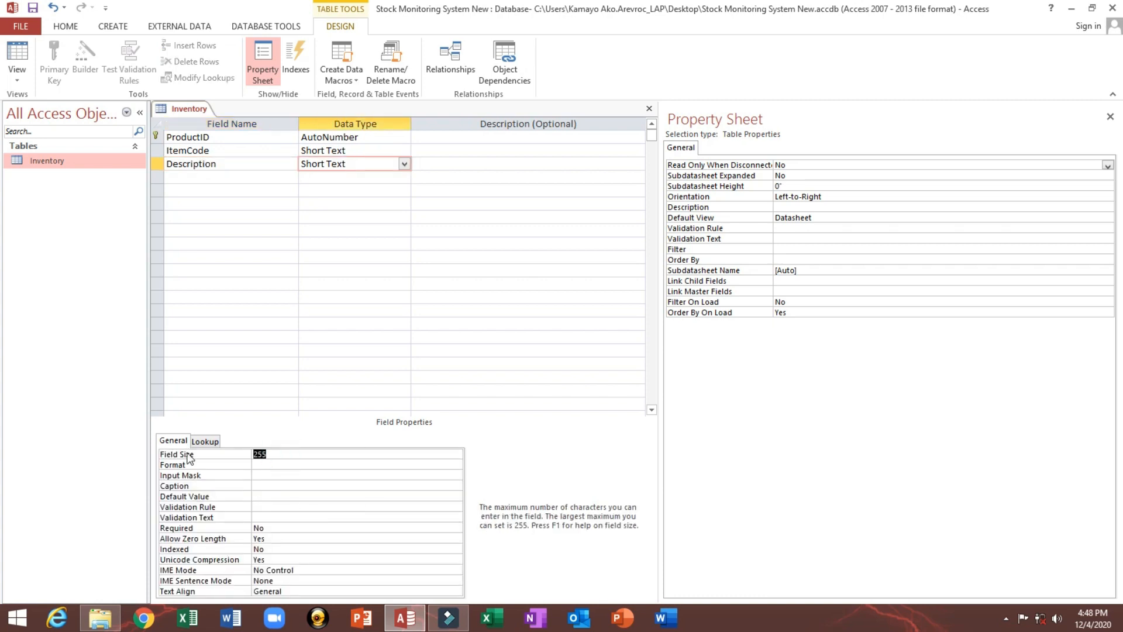
pyautogui.write('150')
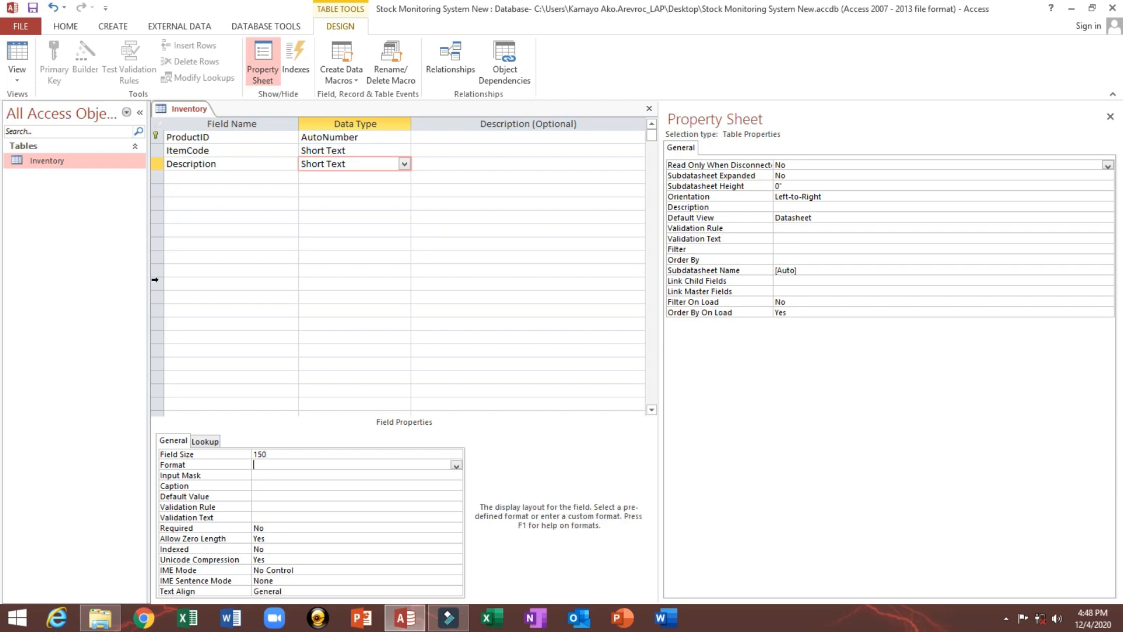
# - Add an ItemPrice field with the Currency data type below the Description field
pyautogui.click(183, 175)
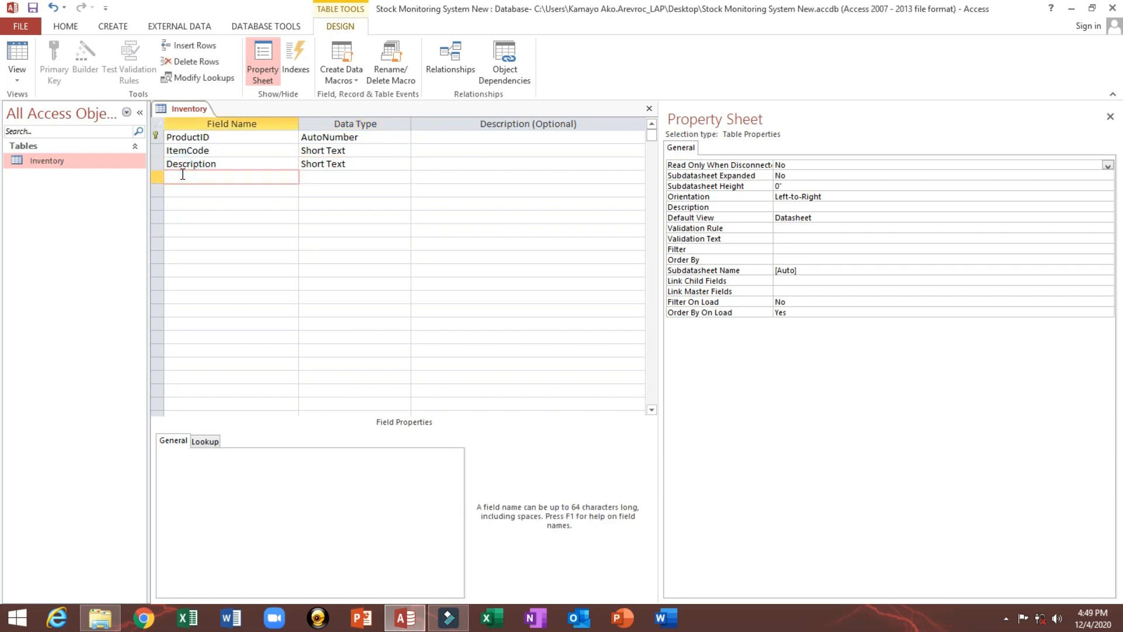
pyautogui.write('ItemPrice')
pyautogui.press('Tab')
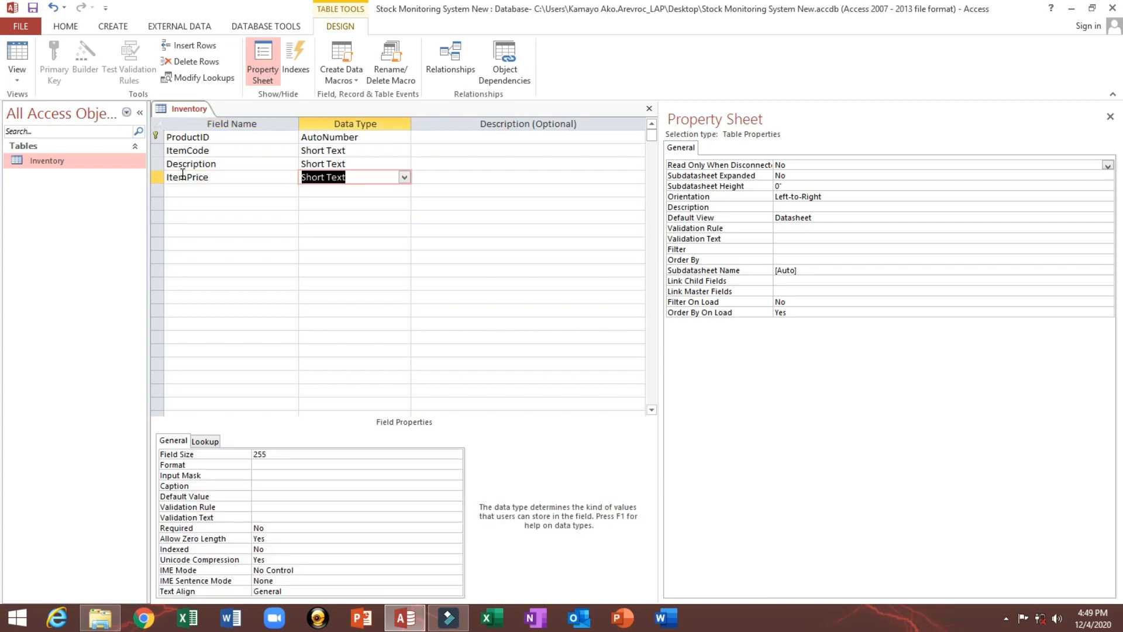
pyautogui.write('currency')
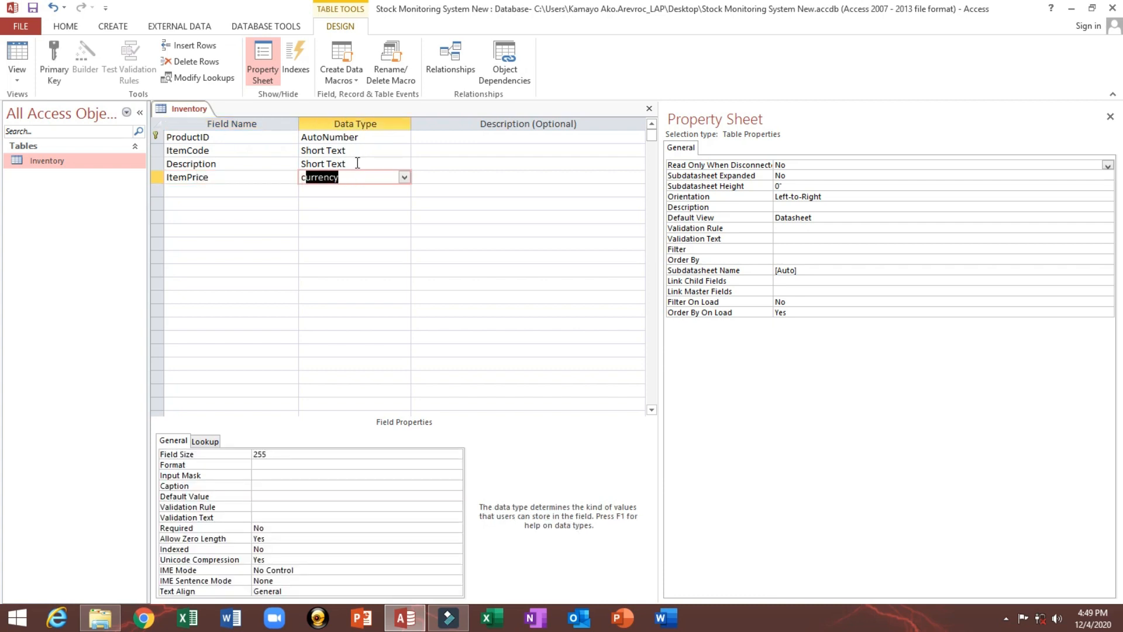
pyautogui.click(331, 179)
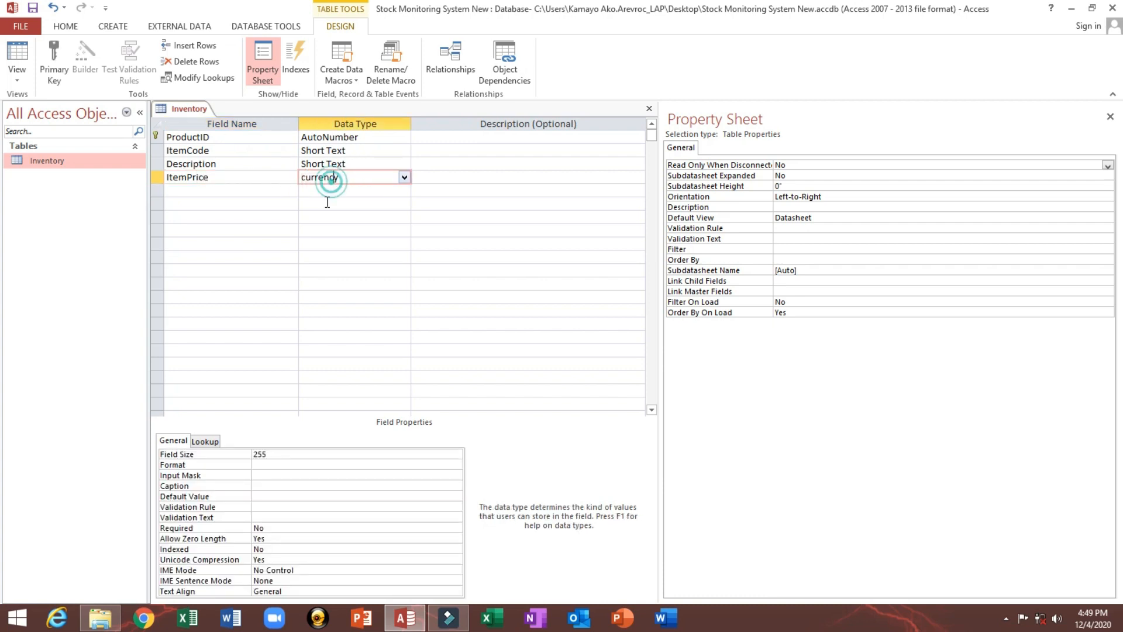
# - Set the display format of the ItemPrice field to Standard
pyautogui.click(193, 468)
pyautogui.click(308, 458)
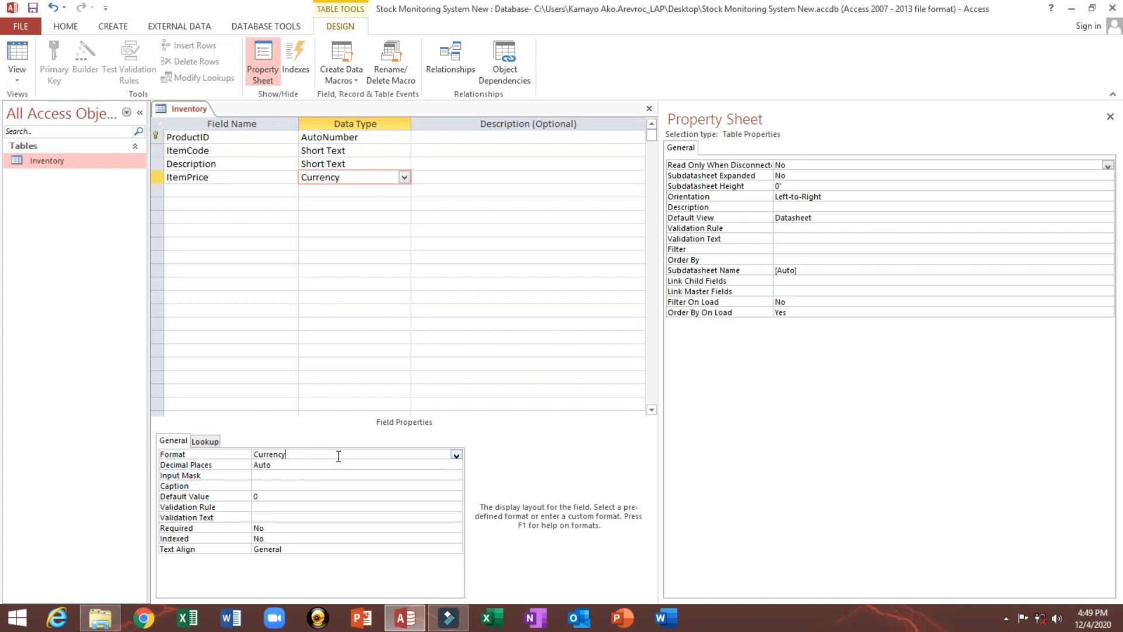
pyautogui.click(456, 456)
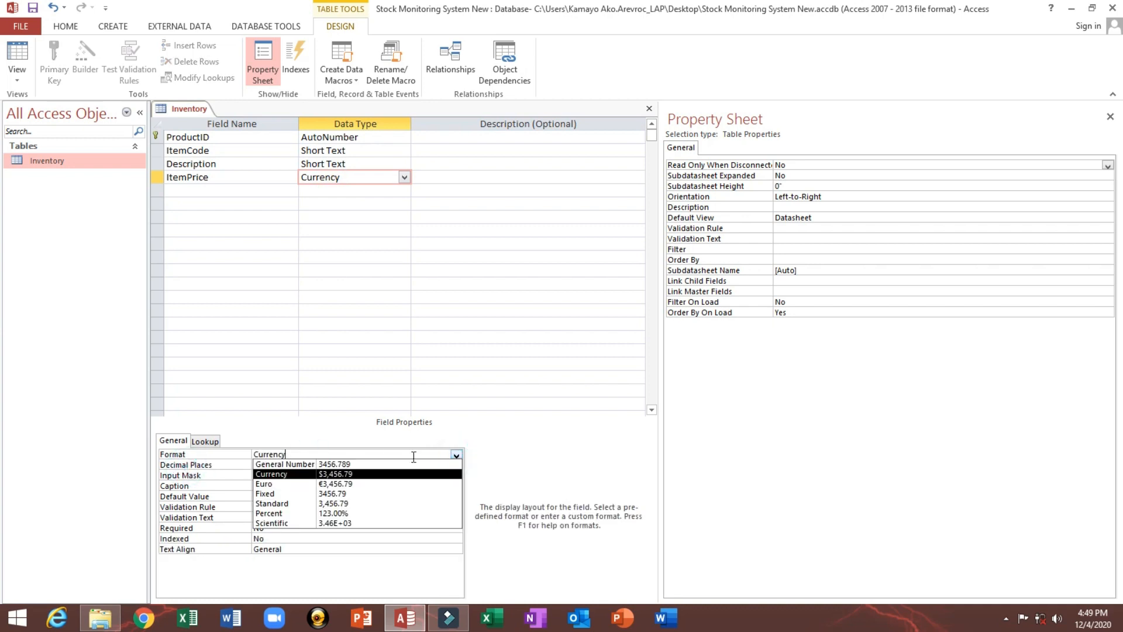
pyautogui.click(347, 504)
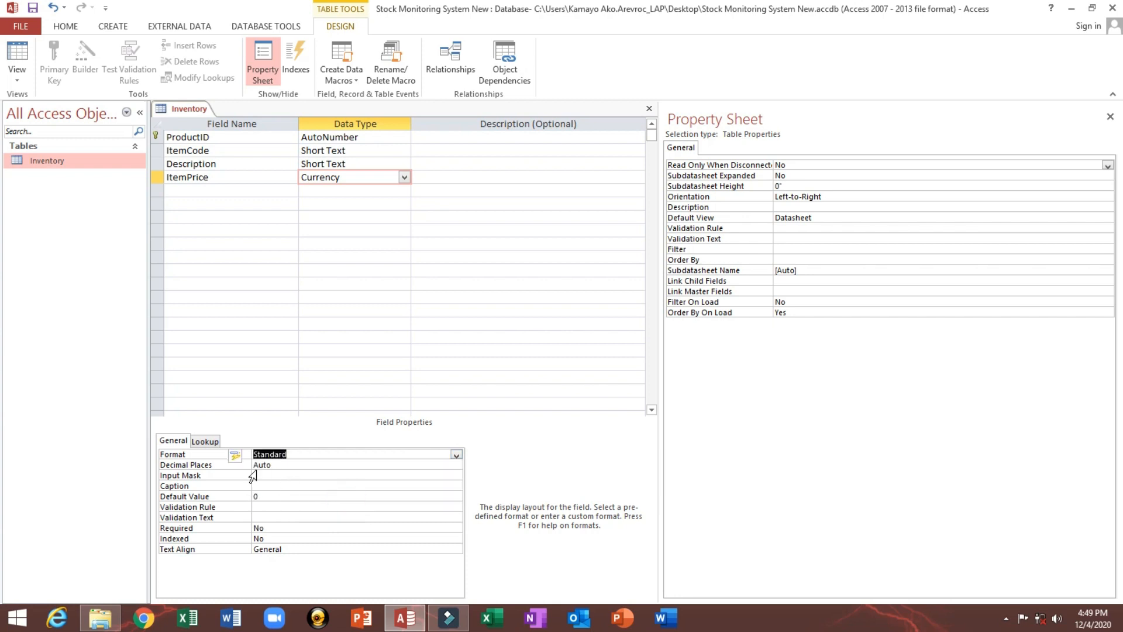
# - Update the Standard format everywhere the ItemPrice field is used
pyautogui.click(234, 454)
pyautogui.click(248, 473)
pyautogui.click(551, 343)
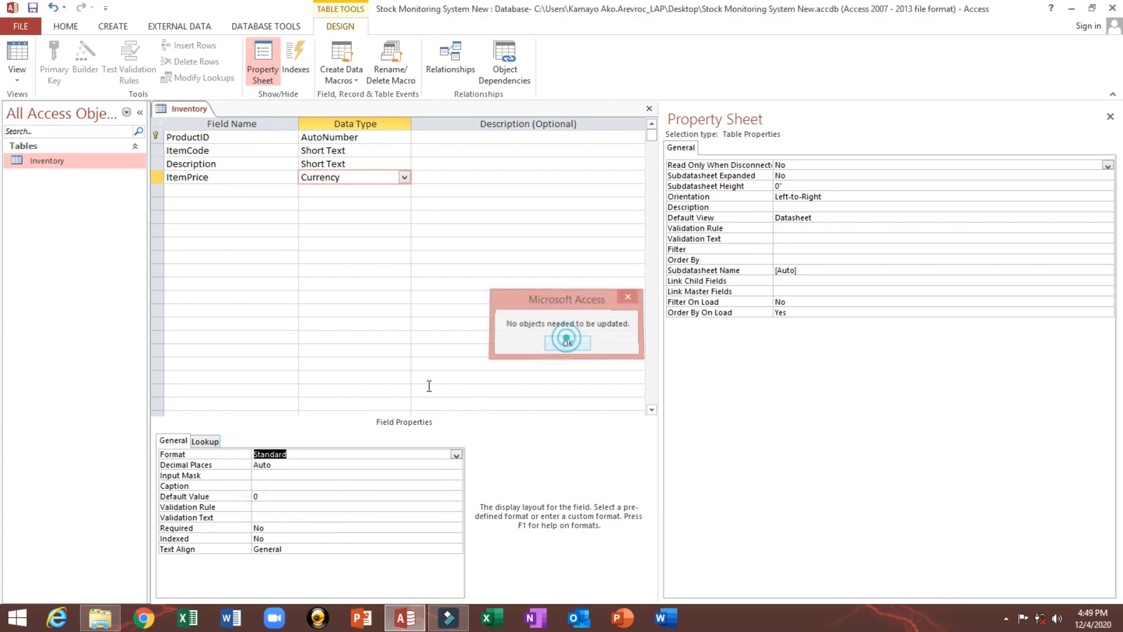
# - Set the ItemPrice field's decimal places to 2 and update that setting everywhere the field is used
pyautogui.click(186, 470)
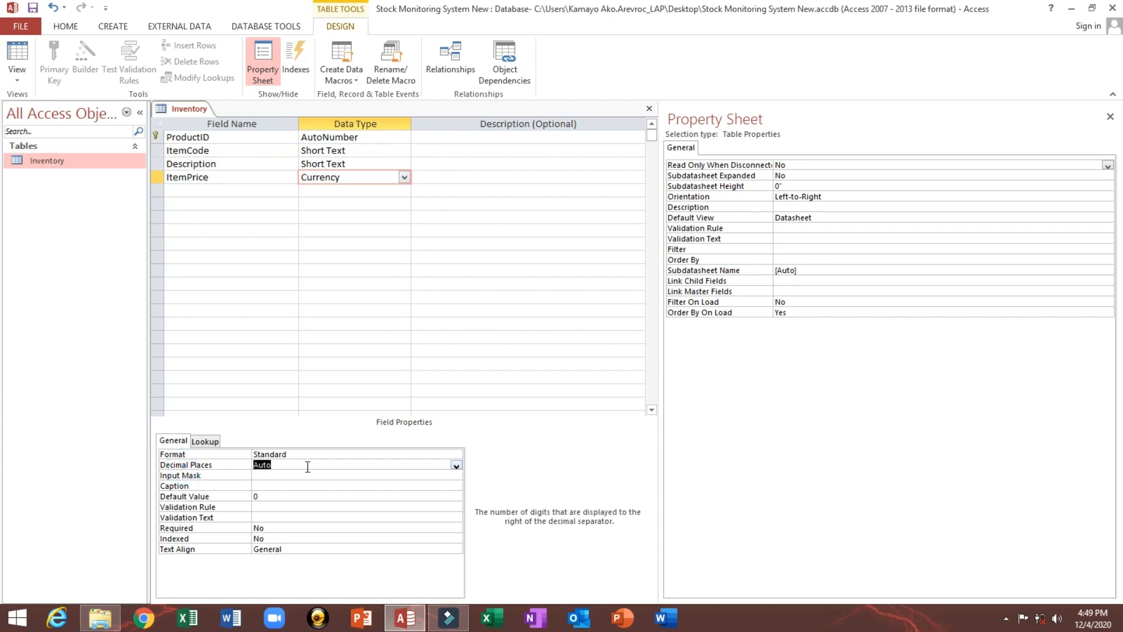
pyautogui.click(307, 466)
pyautogui.click(184, 468)
pyautogui.write('2')
pyautogui.press('Return')
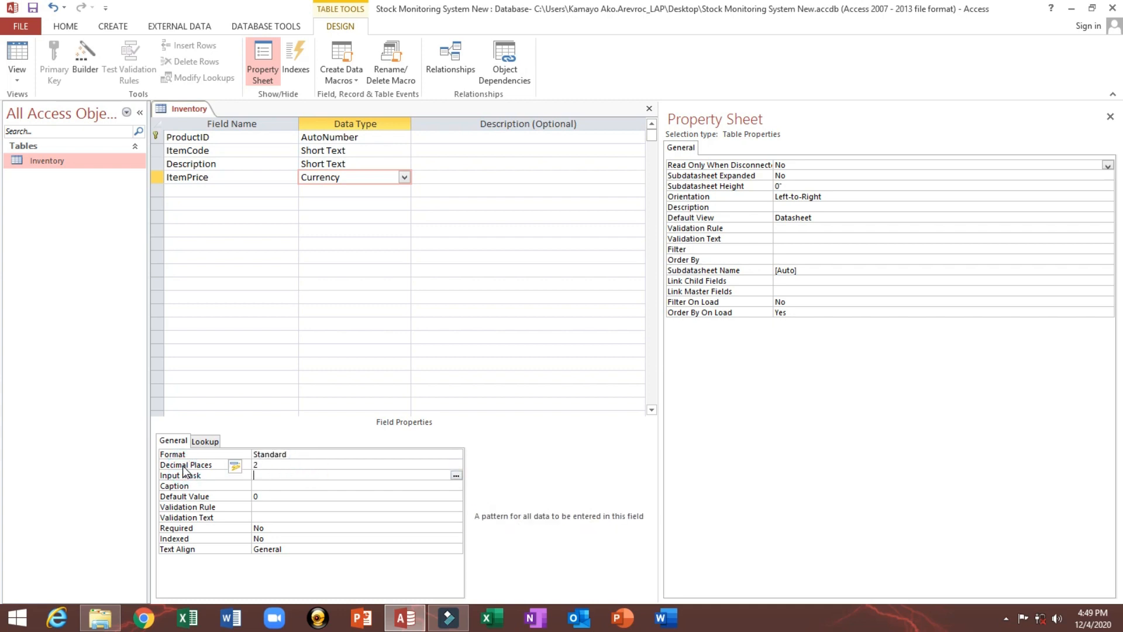
pyautogui.click(235, 465)
pyautogui.click(249, 484)
pyautogui.click(572, 345)
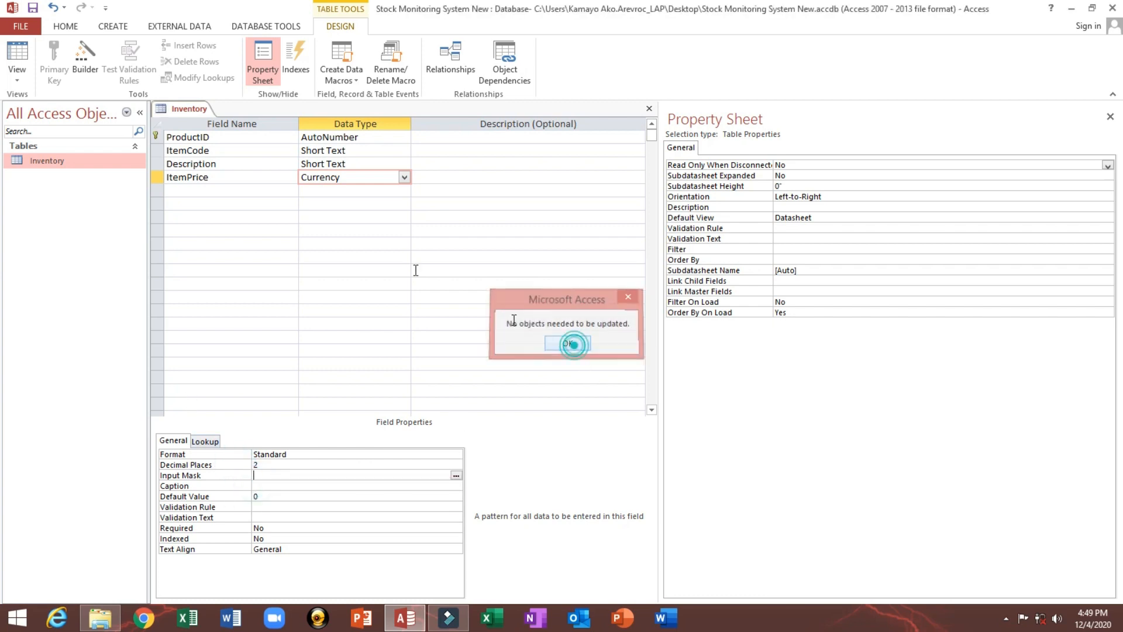
# - Copy the ItemPrice field name into its caption and add a space so it reads Item Price
pyautogui.click(233, 177)
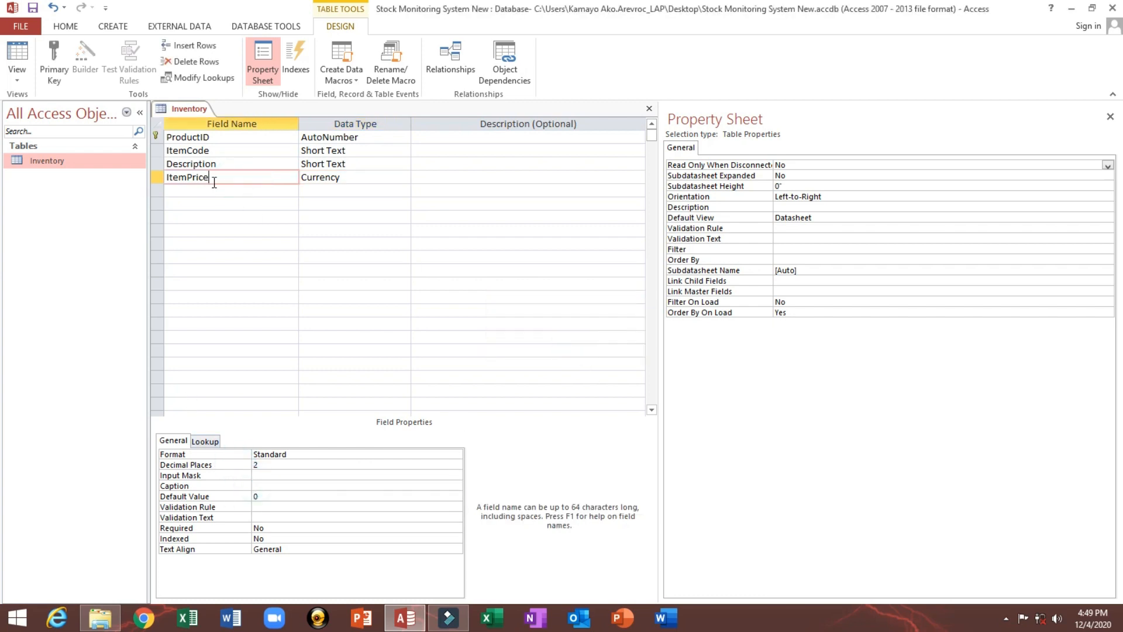
pyautogui.moveTo(214, 179); pyautogui.dragTo(152, 178)
pyautogui.hotkey('ctrl', 'c')
pyautogui.click(180, 486)
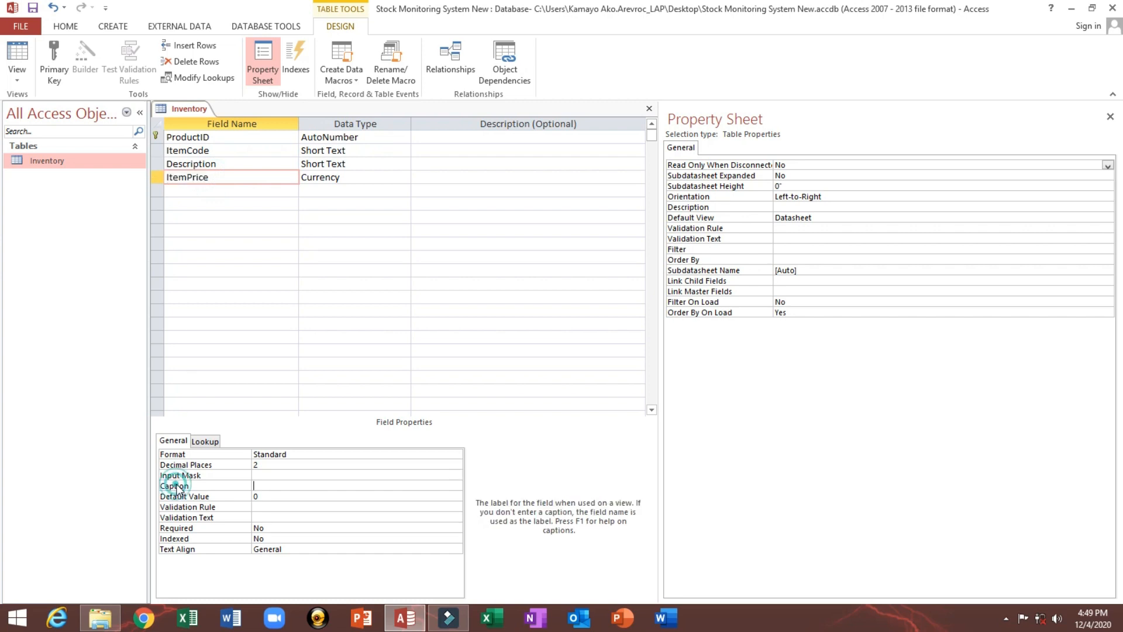
pyautogui.hotkey('ctrl', 'v')
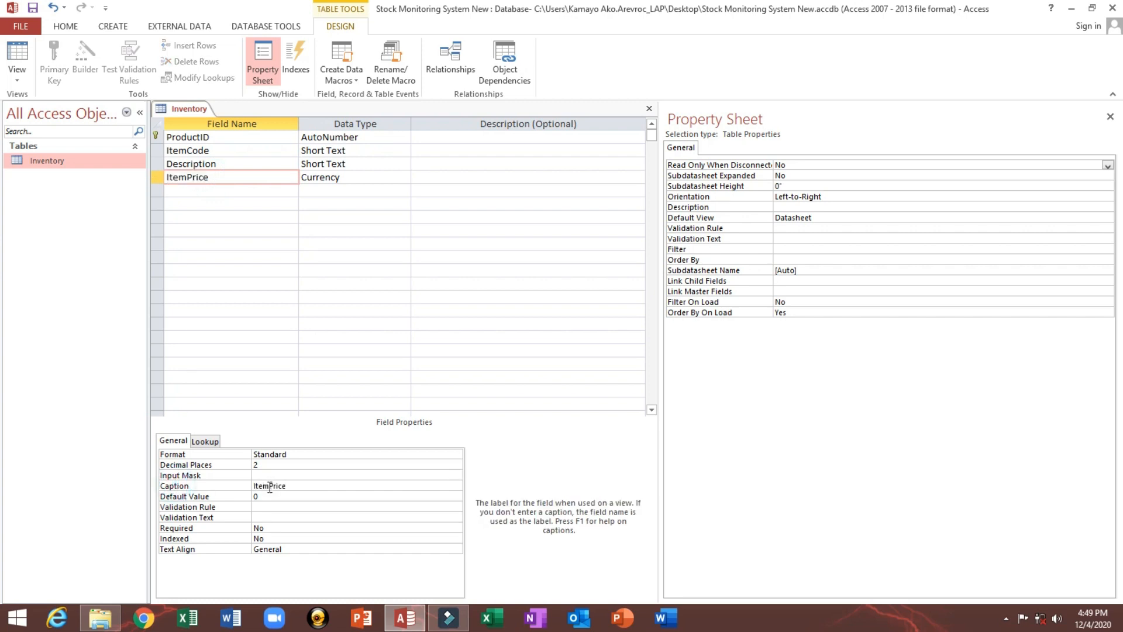
pyautogui.click(270, 486)
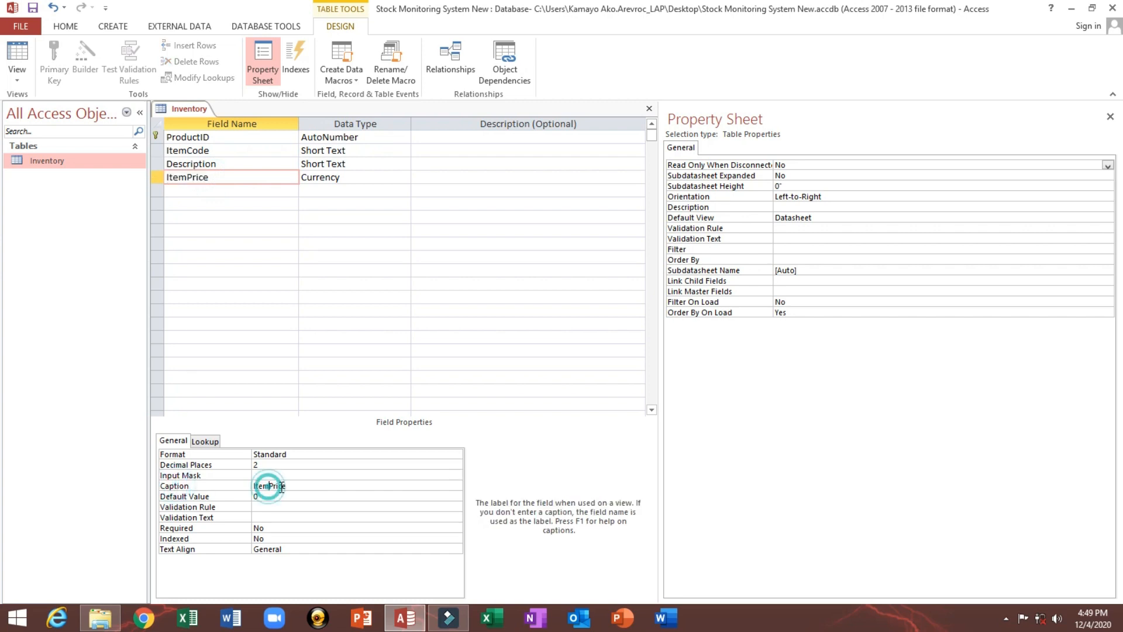
# - Add an Inv_Qty field with the Number data type below the ItemPrice field
pyautogui.click(207, 191)
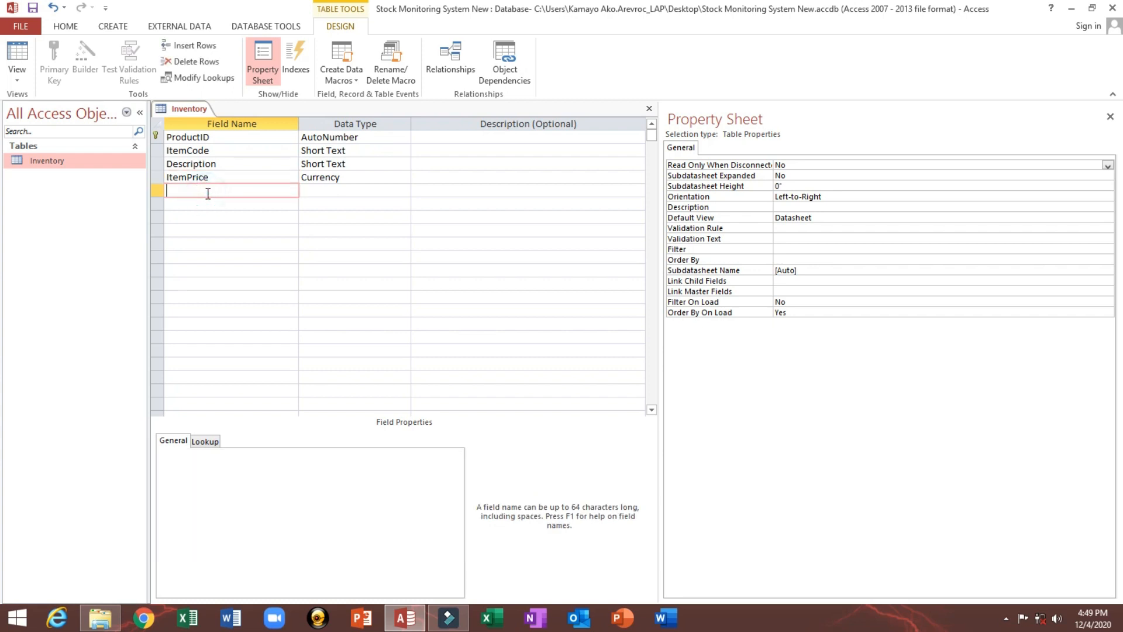
pyautogui.write('Inv')
pyautogui.write('_A')
pyautogui.write('Qt')
pyautogui.write('y')
pyautogui.press('Tab')
pyautogui.write('n')
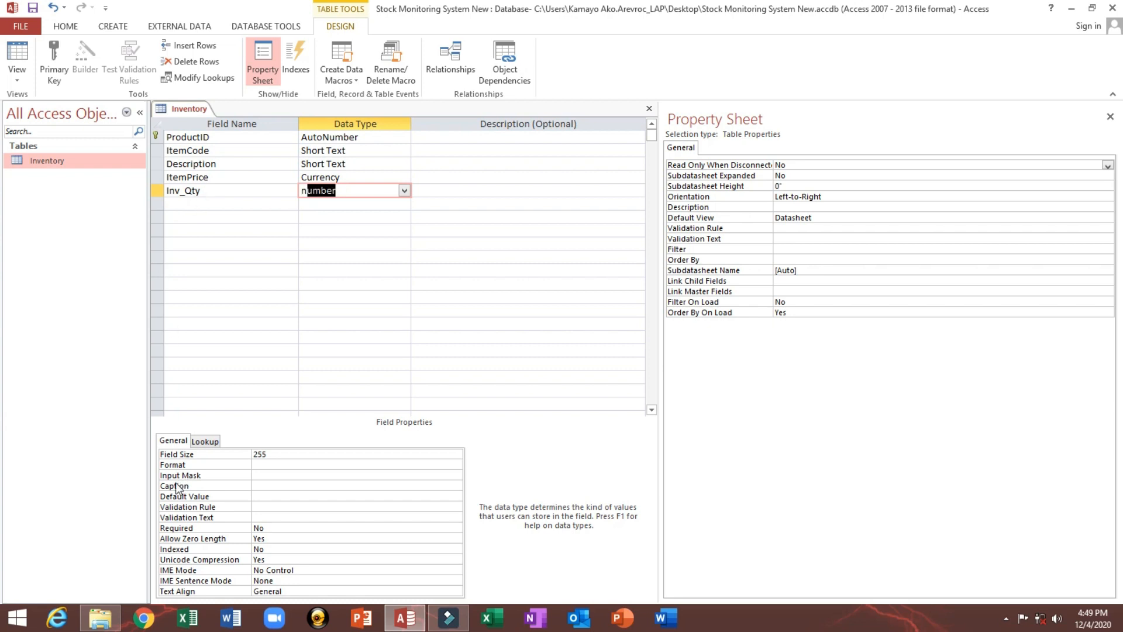
# - Set the caption of the Inv_Qty field to Quantity On Hand
pyautogui.click(254, 496)
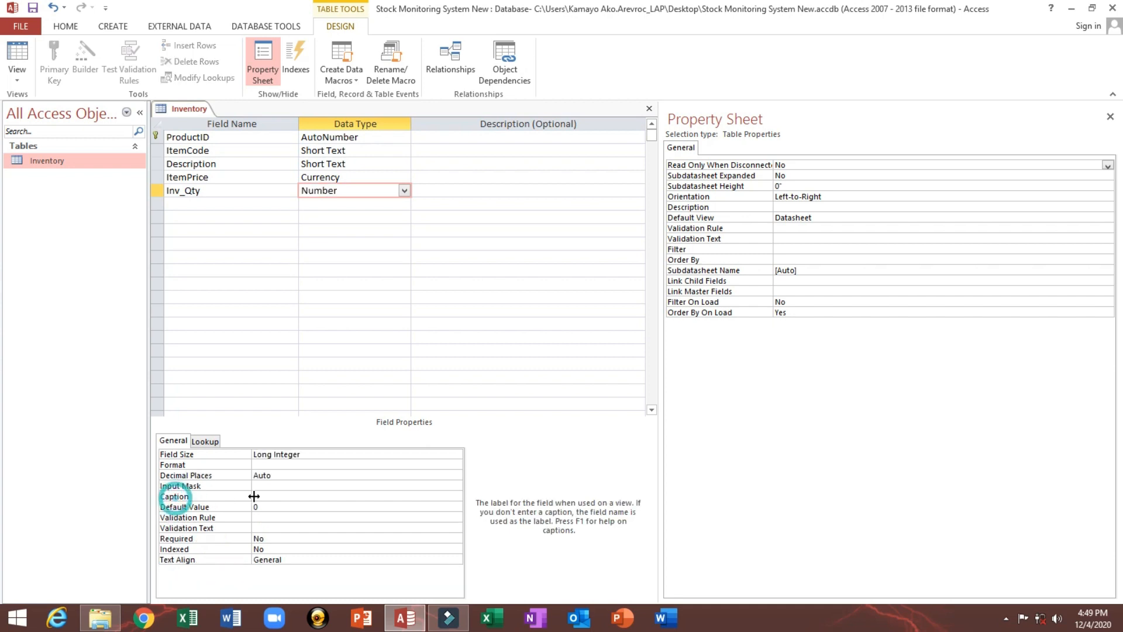
pyautogui.doubleClick(288, 504)
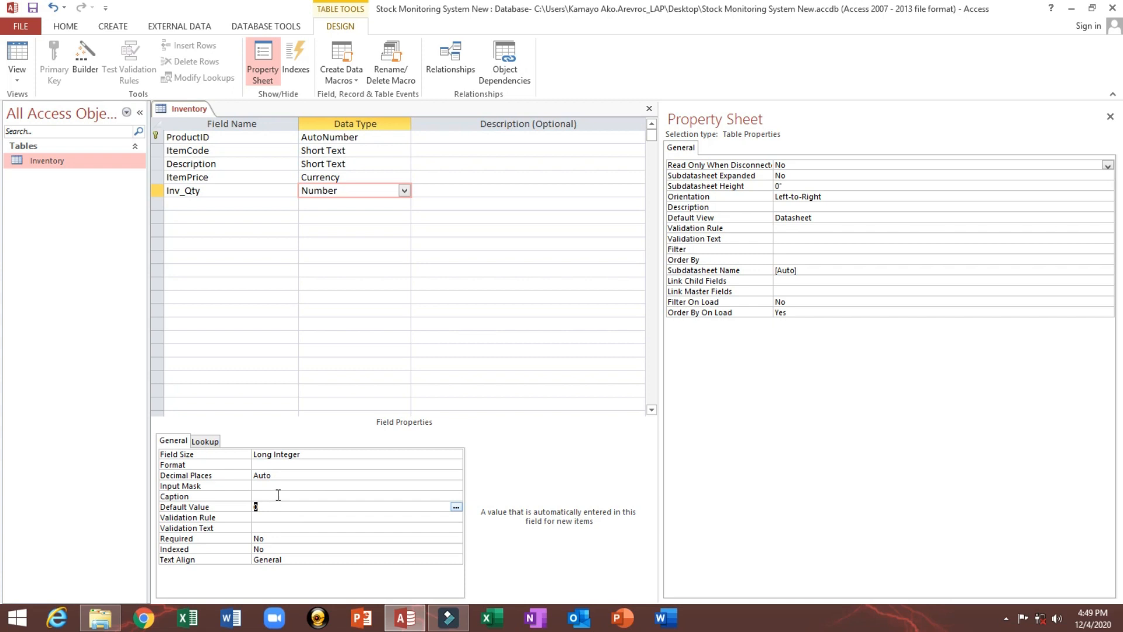
pyautogui.click(281, 495)
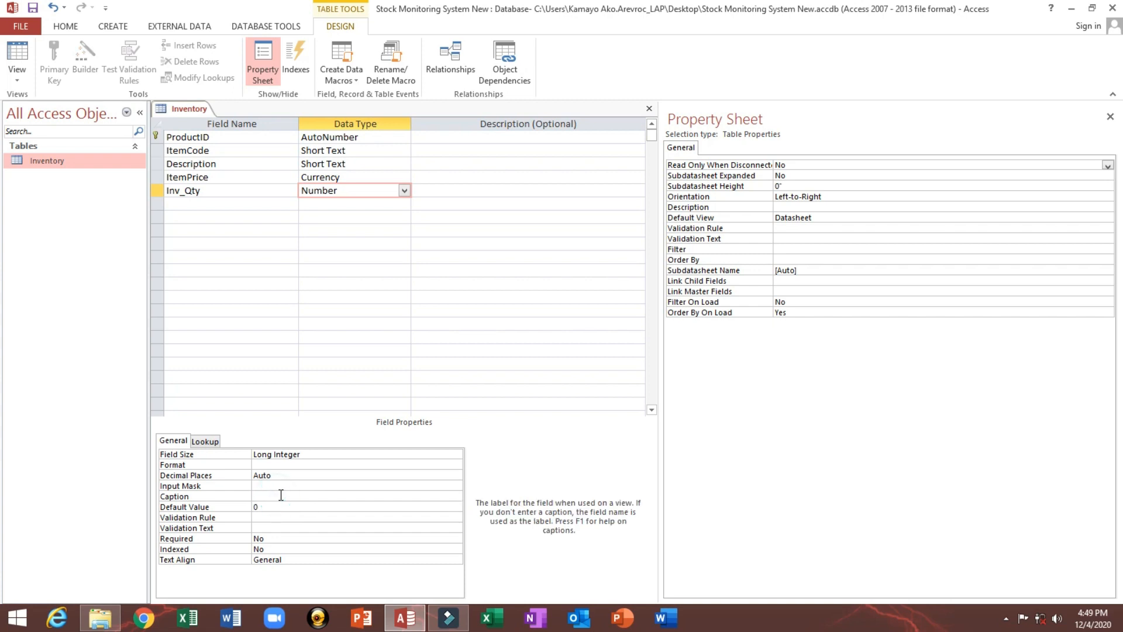
pyautogui.write('Quantity On Hand')
# - Save the Inventory table while switching it to Datasheet view, and widen the Quantity On Hand column
pyautogui.doubleClick(75, 162)
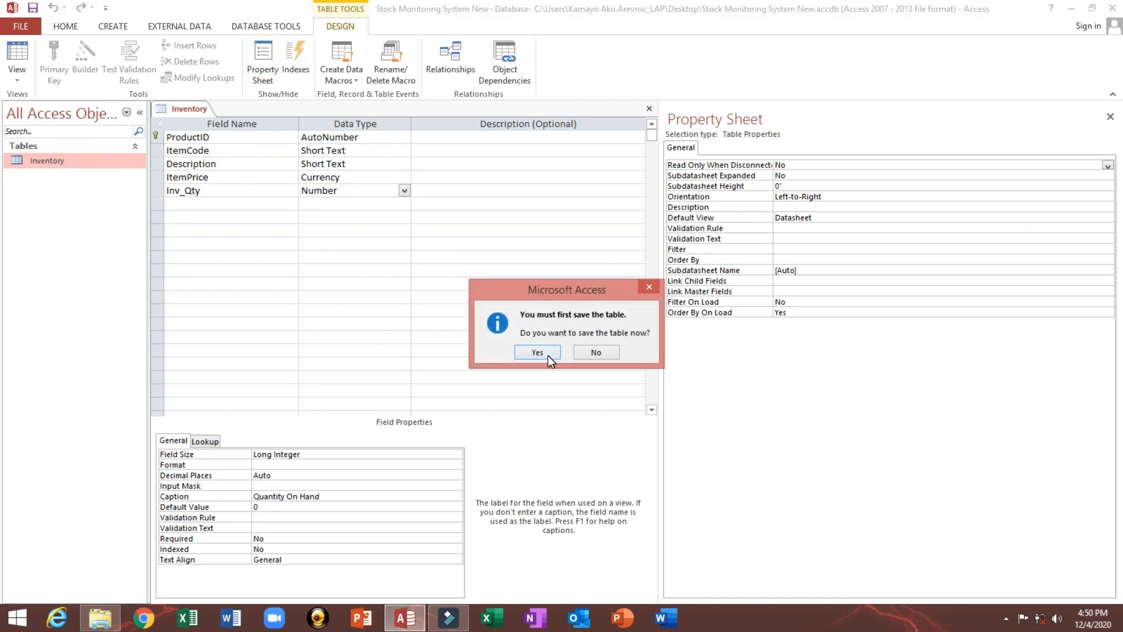
pyautogui.click(537, 352)
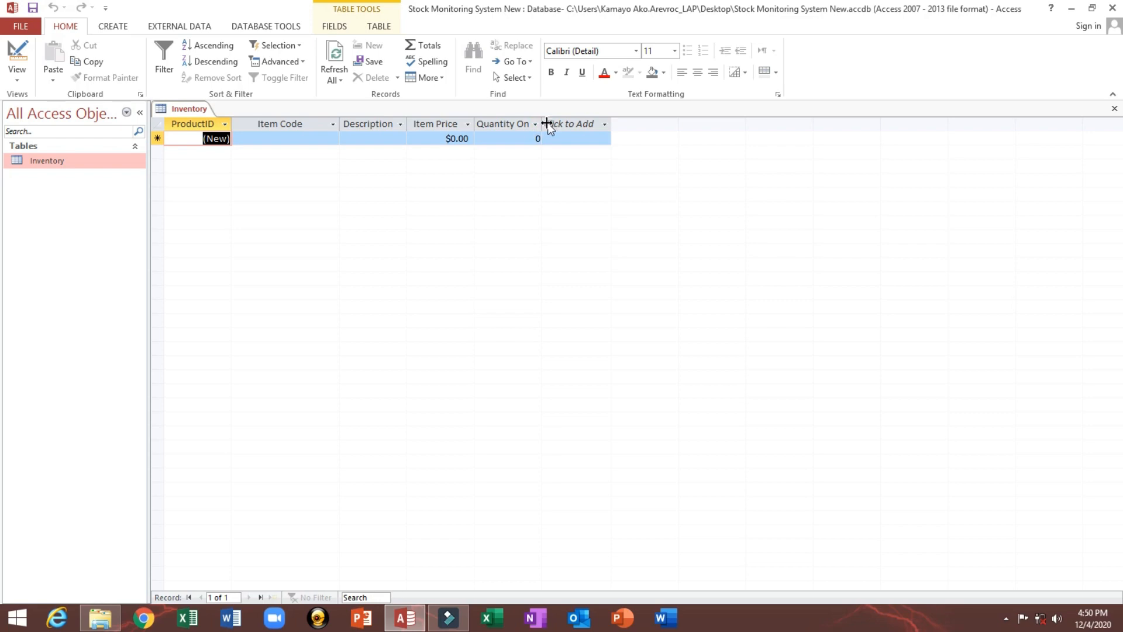
pyautogui.doubleClick(543, 124)
# - Return the Inventory table to Design view and set the ItemPrice format to Standard, updating it everywhere the field is used
pyautogui.rightClick(37, 166)
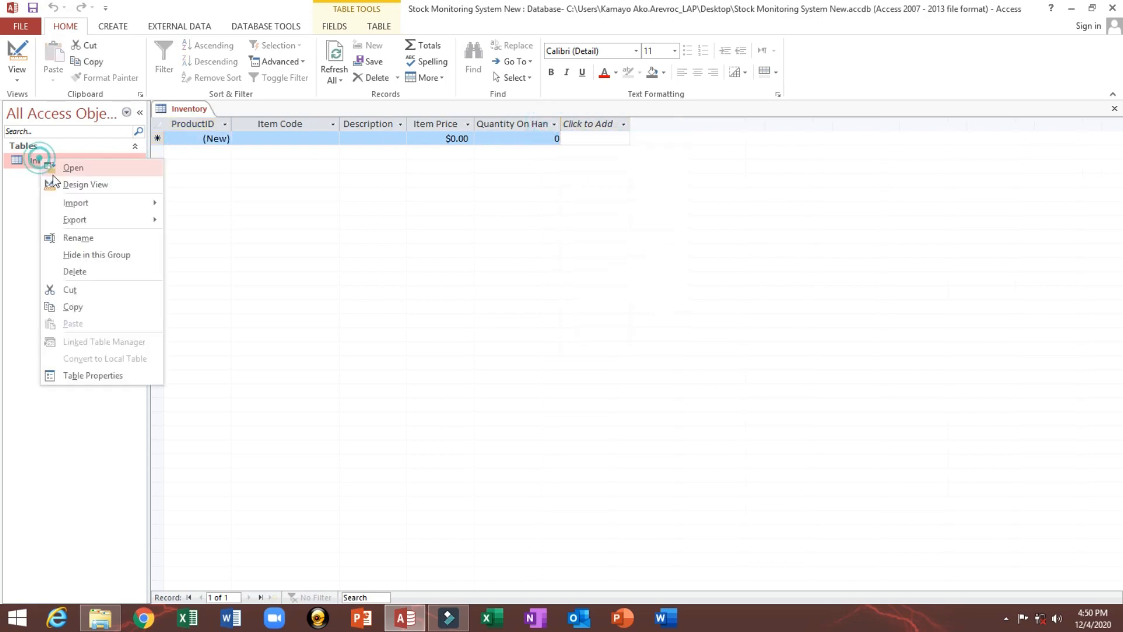
pyautogui.click(55, 183)
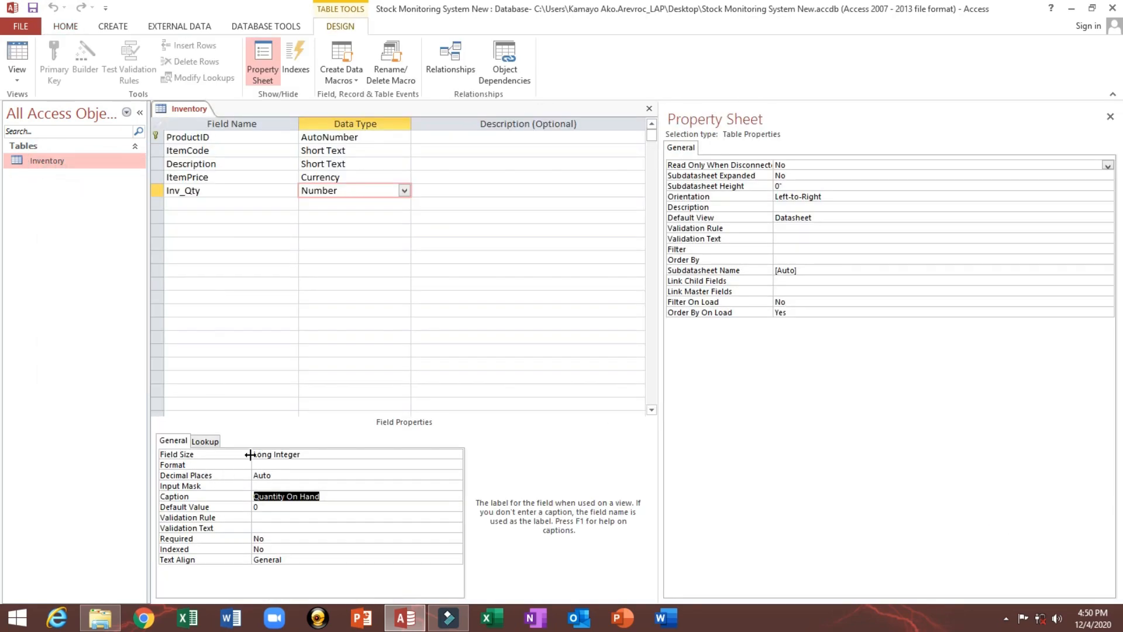
pyautogui.click(219, 177)
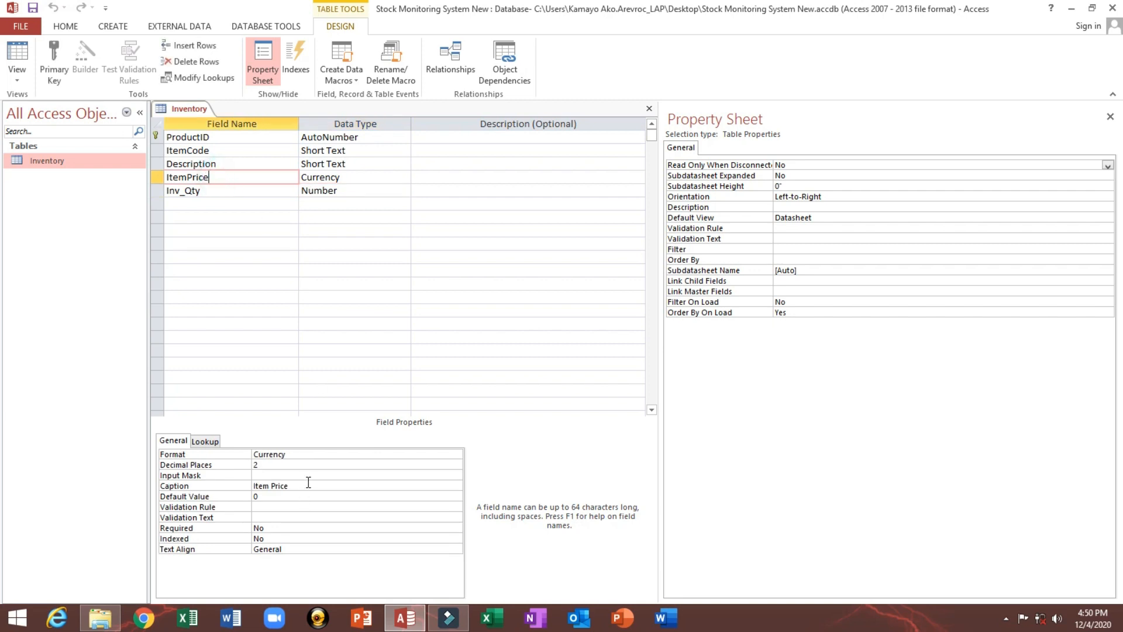
pyautogui.click(317, 454)
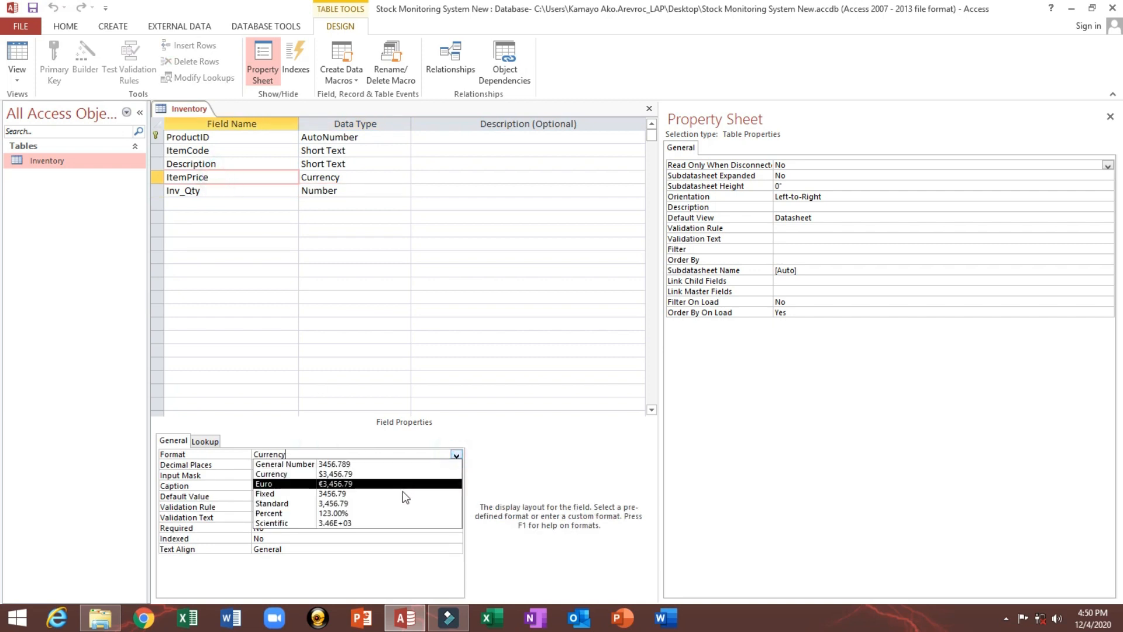
pyautogui.click(354, 503)
pyautogui.click(235, 455)
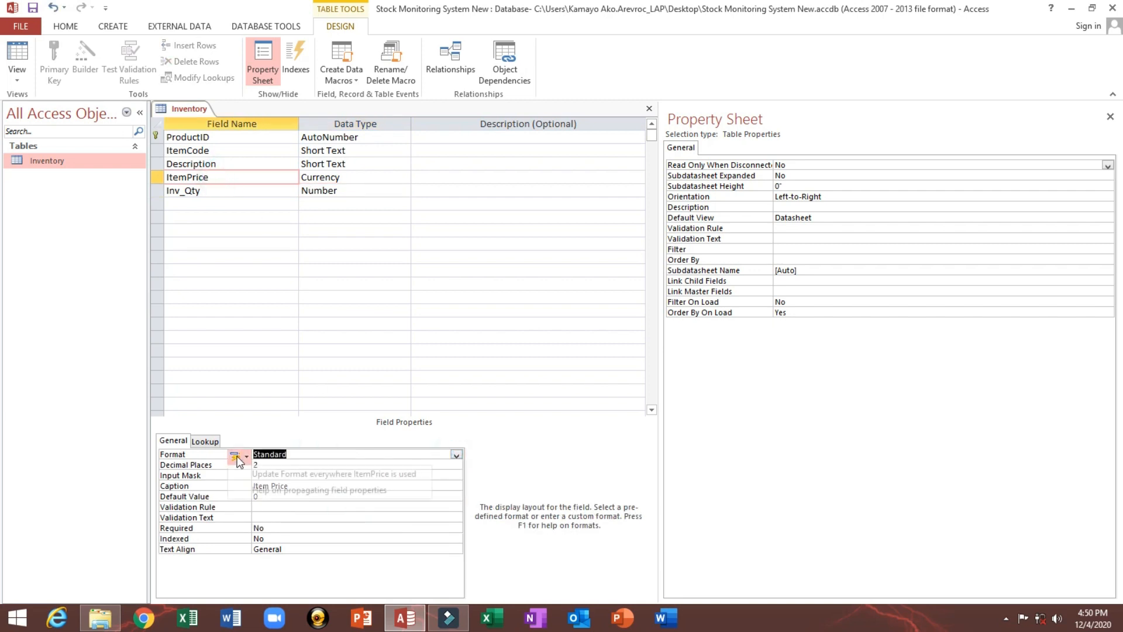
pyautogui.click(293, 469)
pyautogui.click(551, 345)
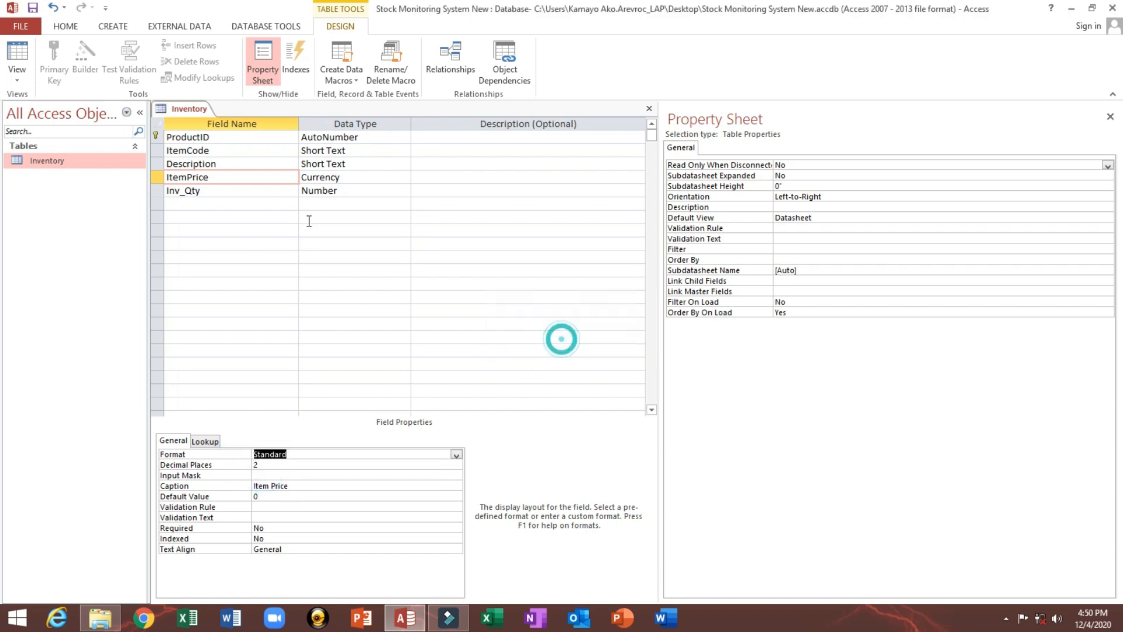
# - Save the Inventory table, display it in Datasheet view and fit the Item Price column's width
pyautogui.click(34, 22)
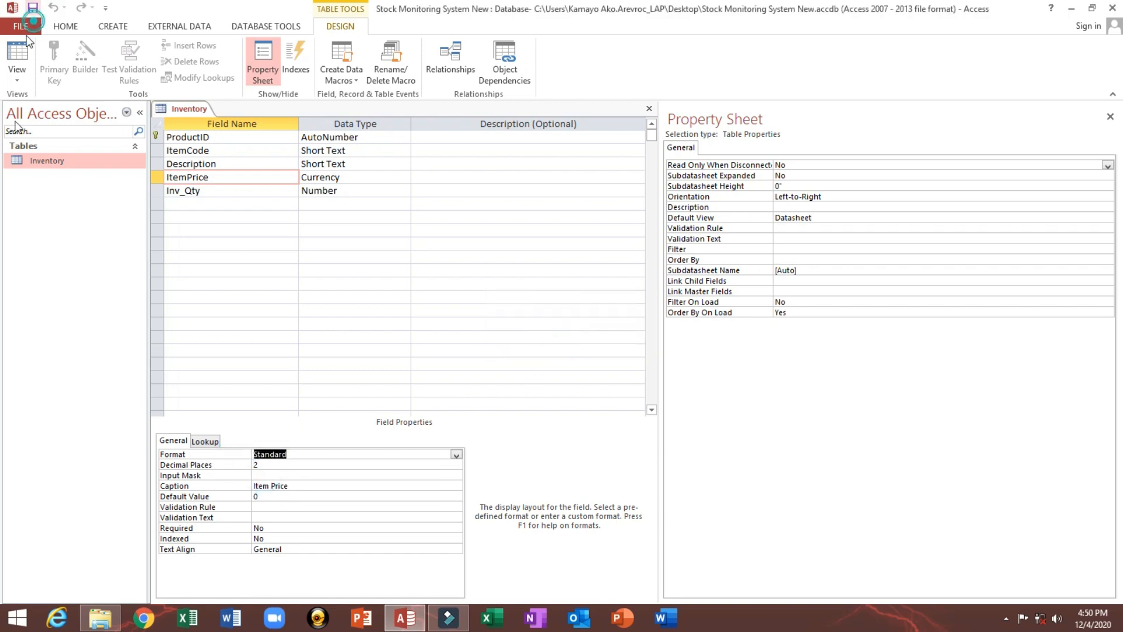
pyautogui.doubleClick(48, 161)
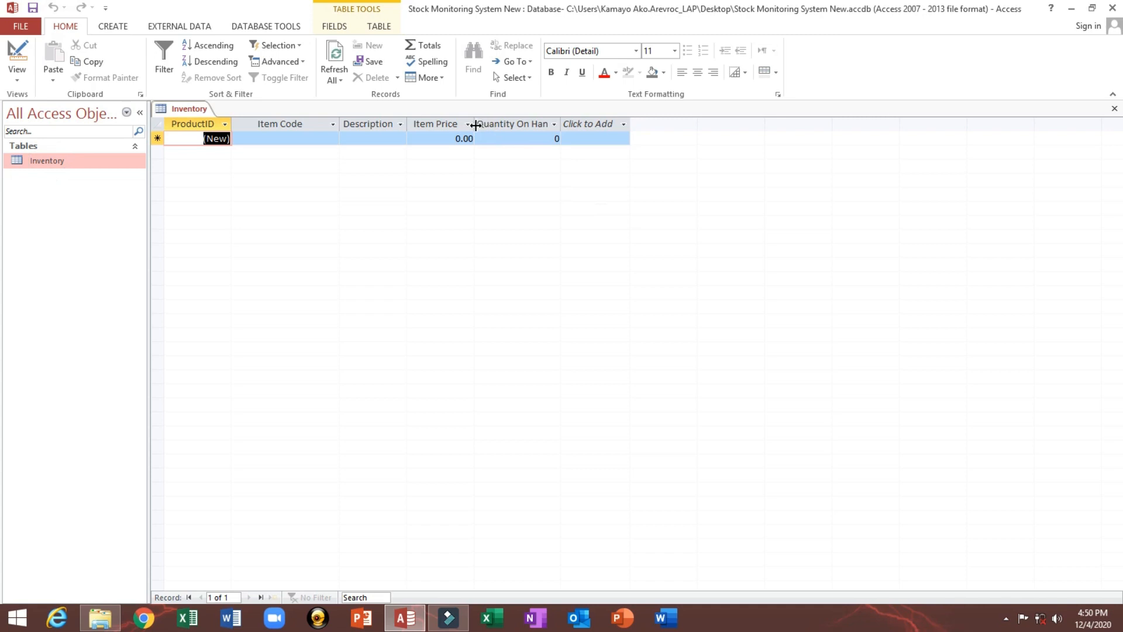
pyautogui.doubleClick(475, 123)
# - Center the values in the Item Price column and fit the Quantity On Hand column to its full caption
pyautogui.click(441, 120)
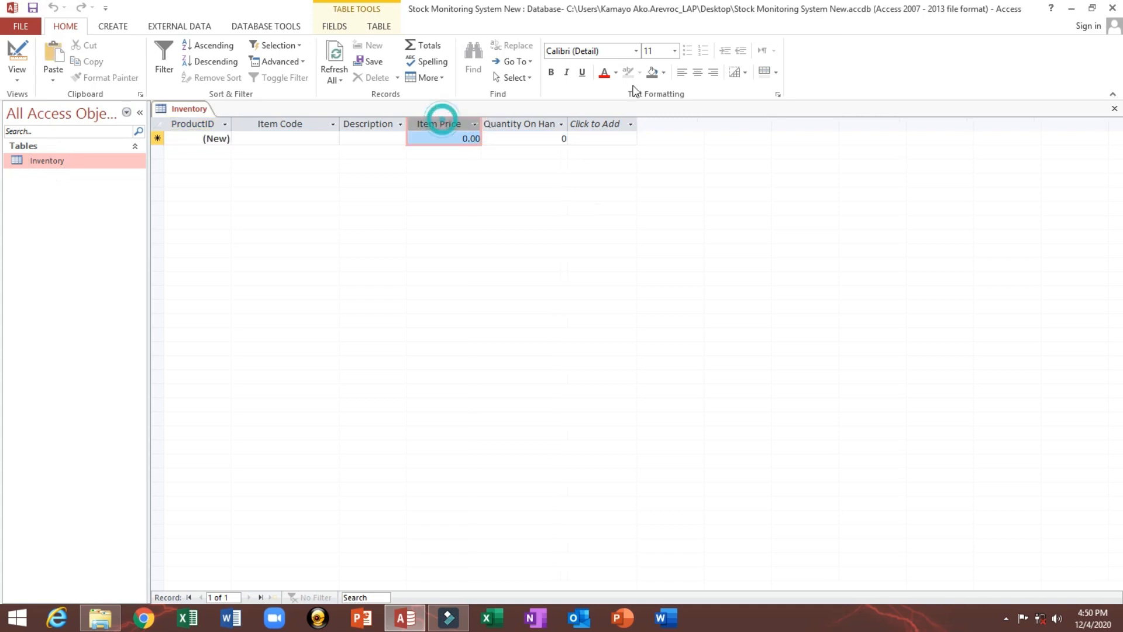
pyautogui.click(697, 72)
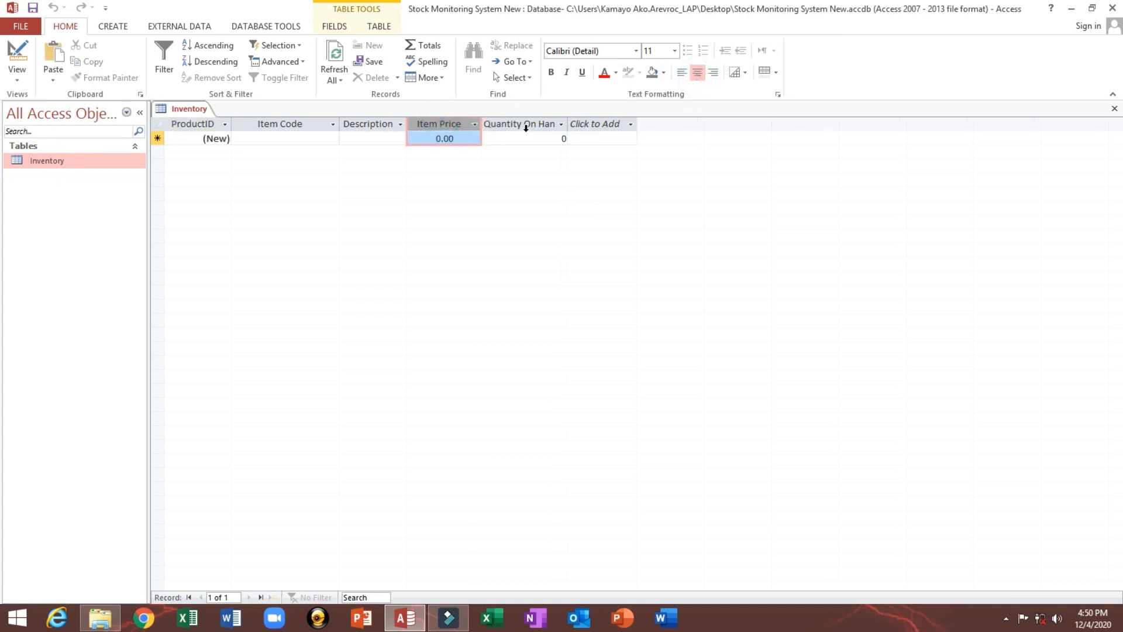
pyautogui.doubleClick(566, 120)
pyautogui.click(620, 124)
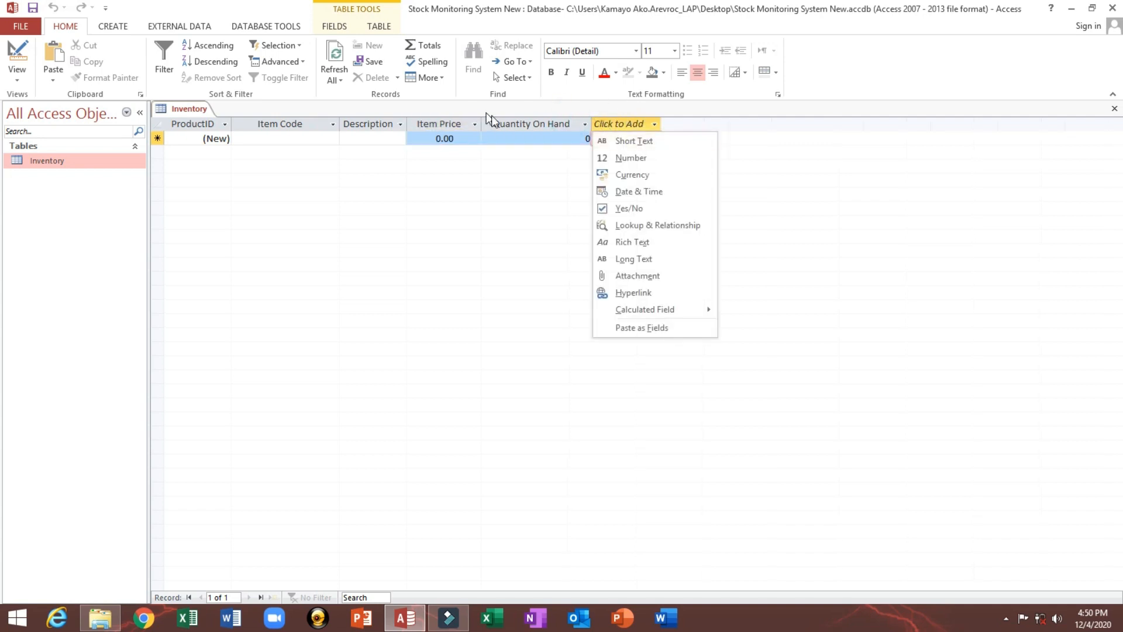
# - Return the Inventory table to Design view and add a Discontinued field with the Yes/No data type
pyautogui.click(17, 59)
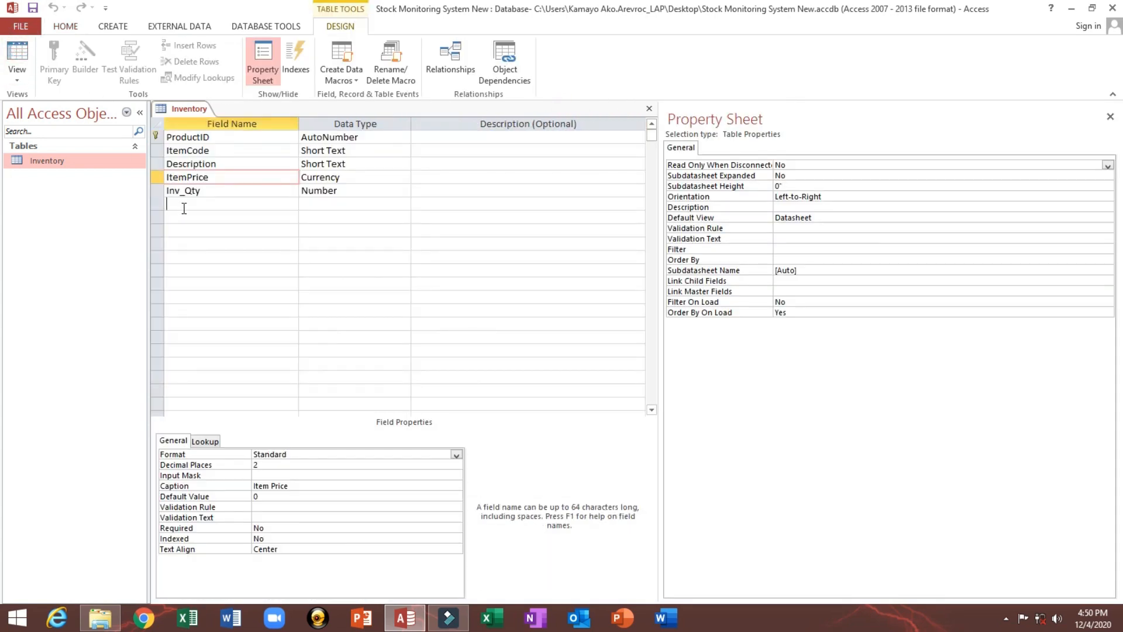
pyautogui.click(184, 206)
pyautogui.write('Di')
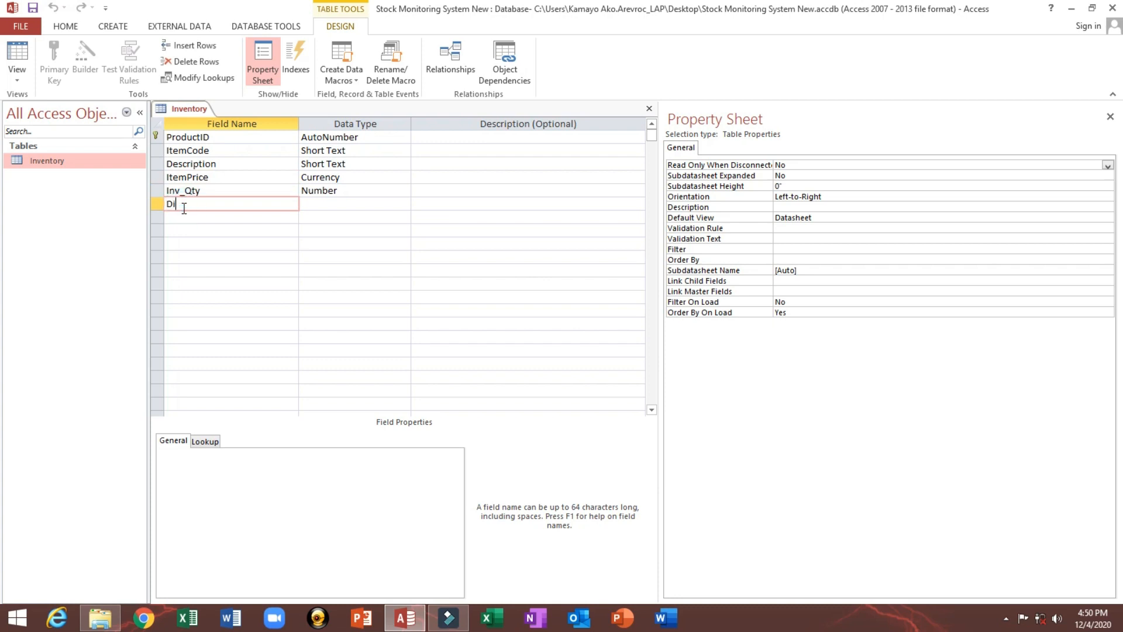
pyautogui.write('scontinued')
pyautogui.press('Tab')
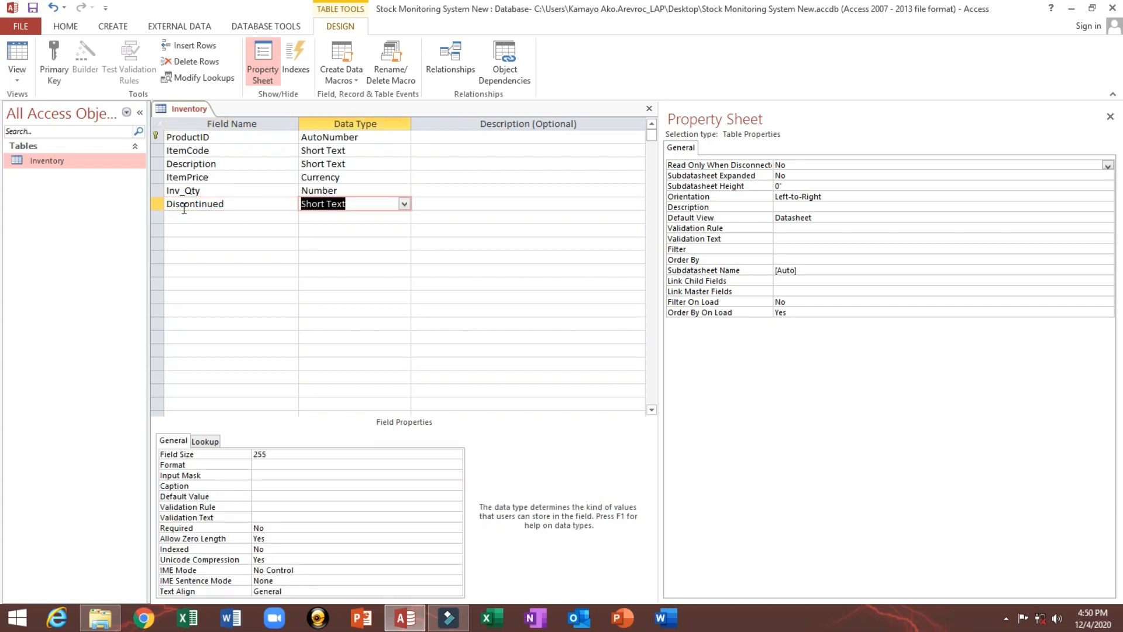
pyautogui.write('yes/No')
pyautogui.click(252, 204)
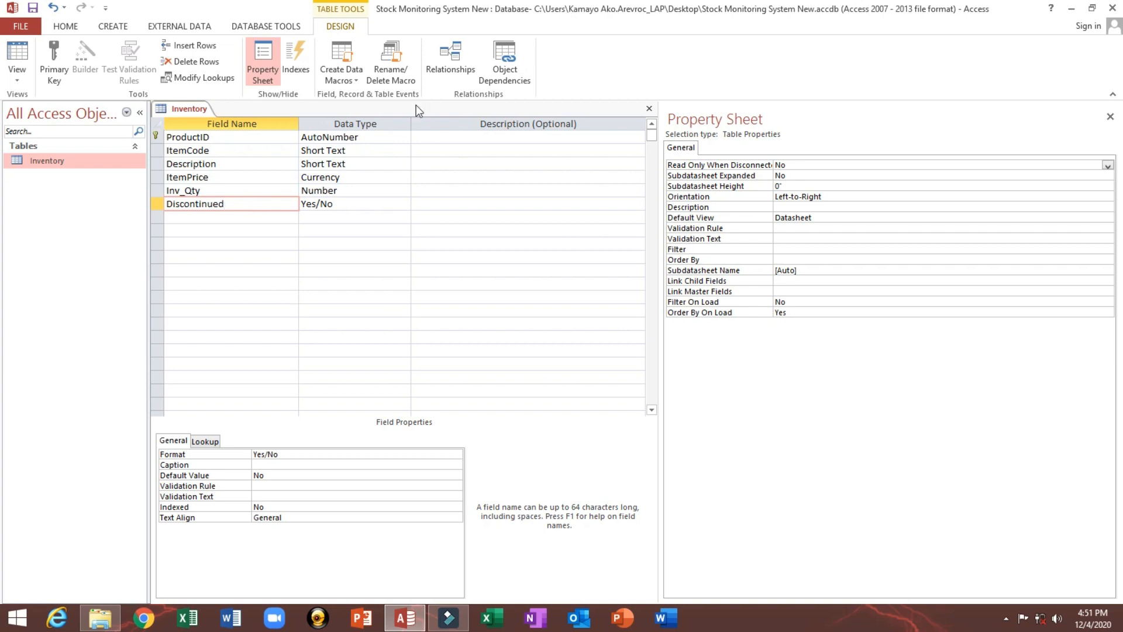
# - Save and close the Inventory table, and start a new table in Design view
pyautogui.click(33, 7)
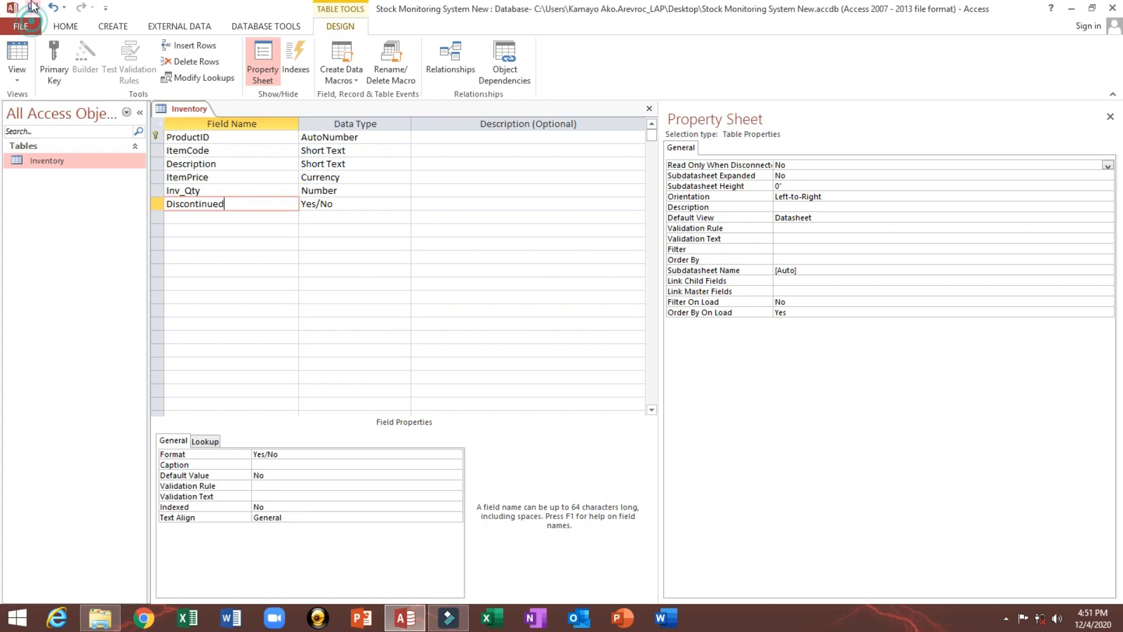
pyautogui.click(649, 109)
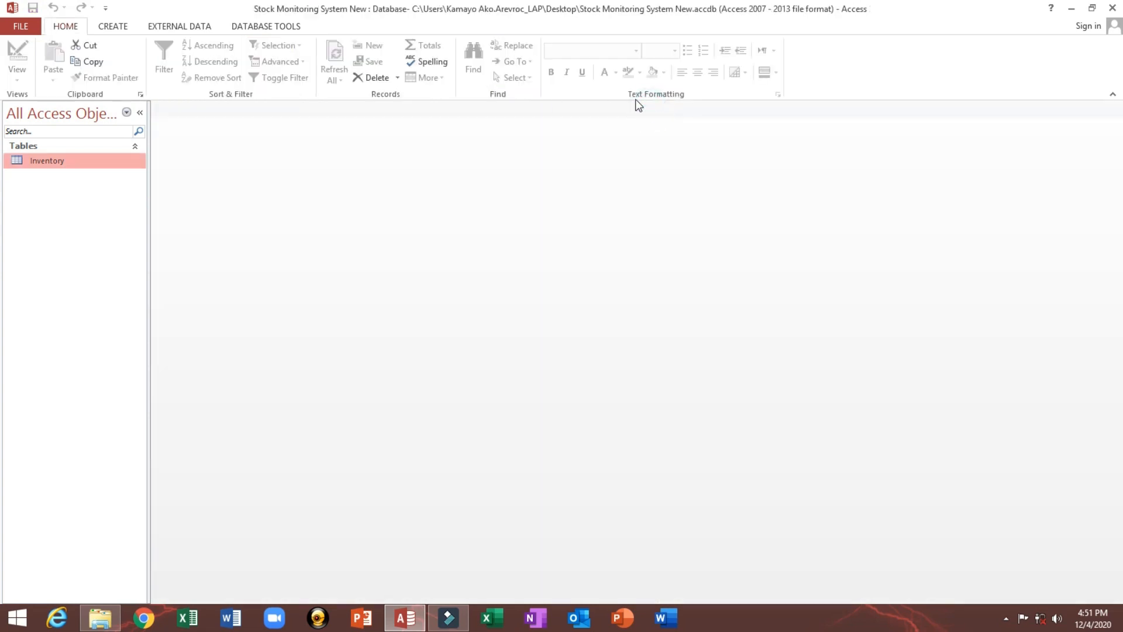
pyautogui.click(111, 29)
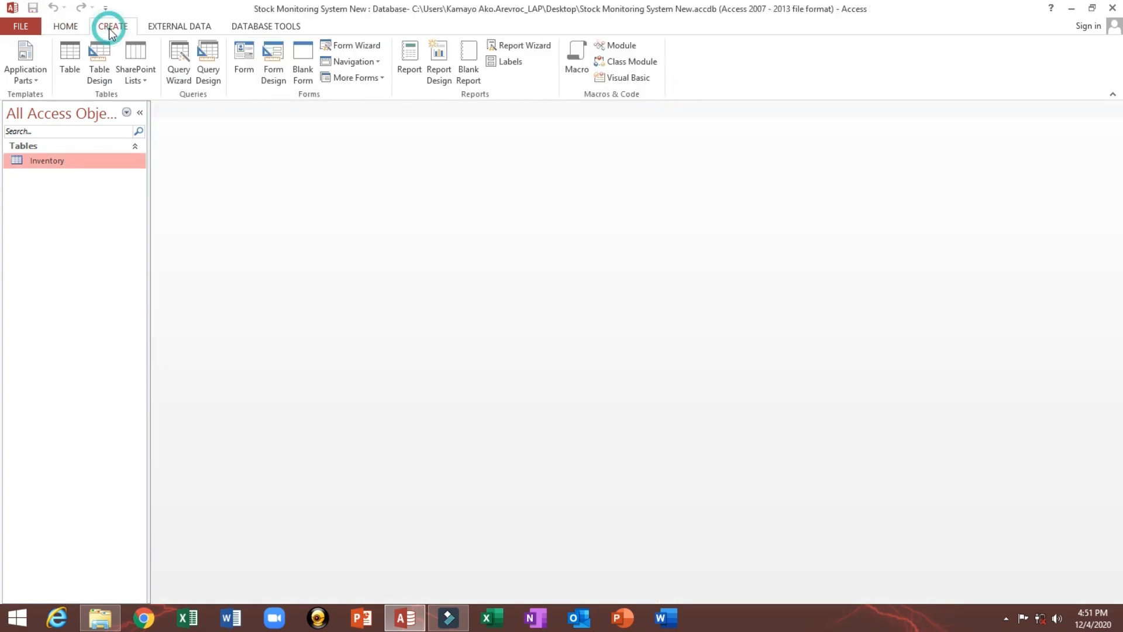
pyautogui.click(104, 56)
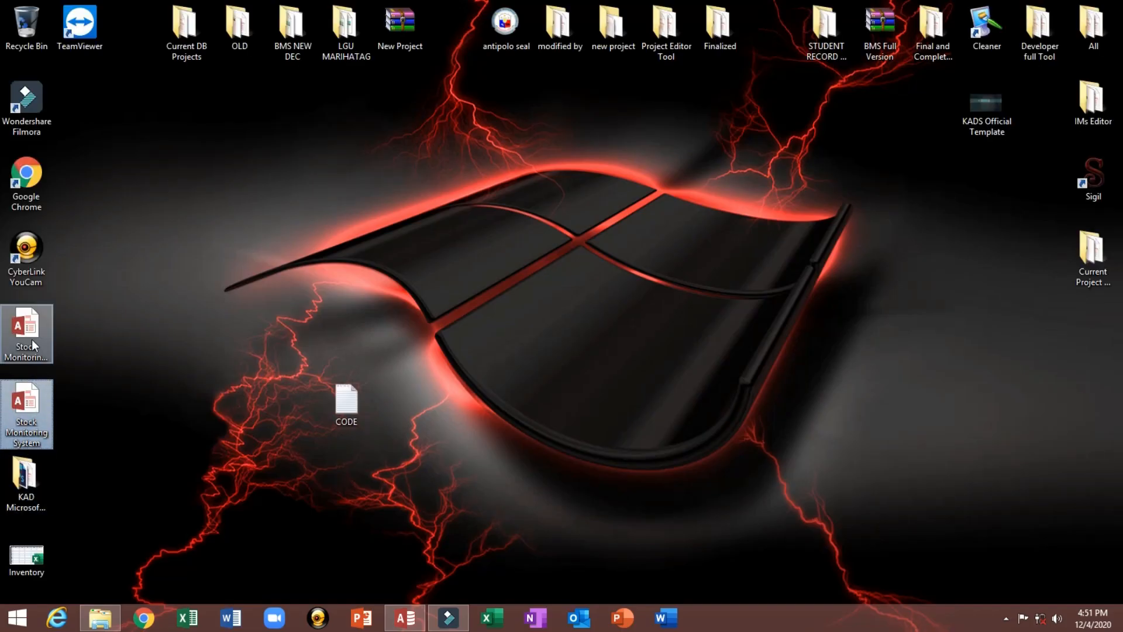
# - Open the completed stock monitoring database from the desktop to view its main form
pyautogui.doubleClick(32, 339)
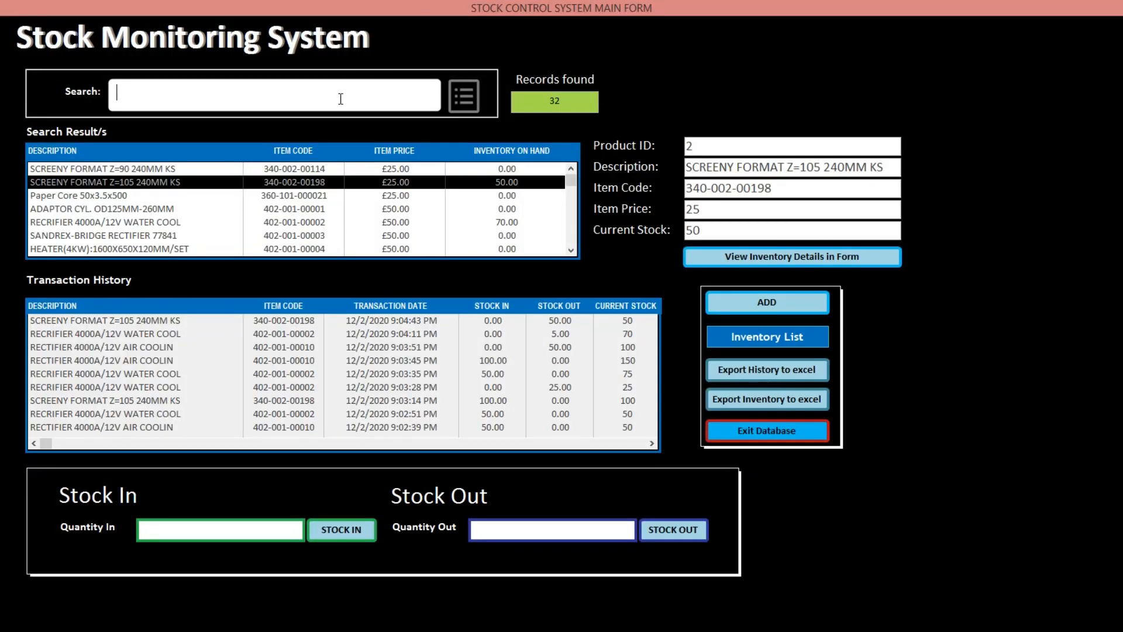
# - Examine the item details and transaction history of several products in the search results
pyautogui.click(166, 209)
pyautogui.click(163, 171)
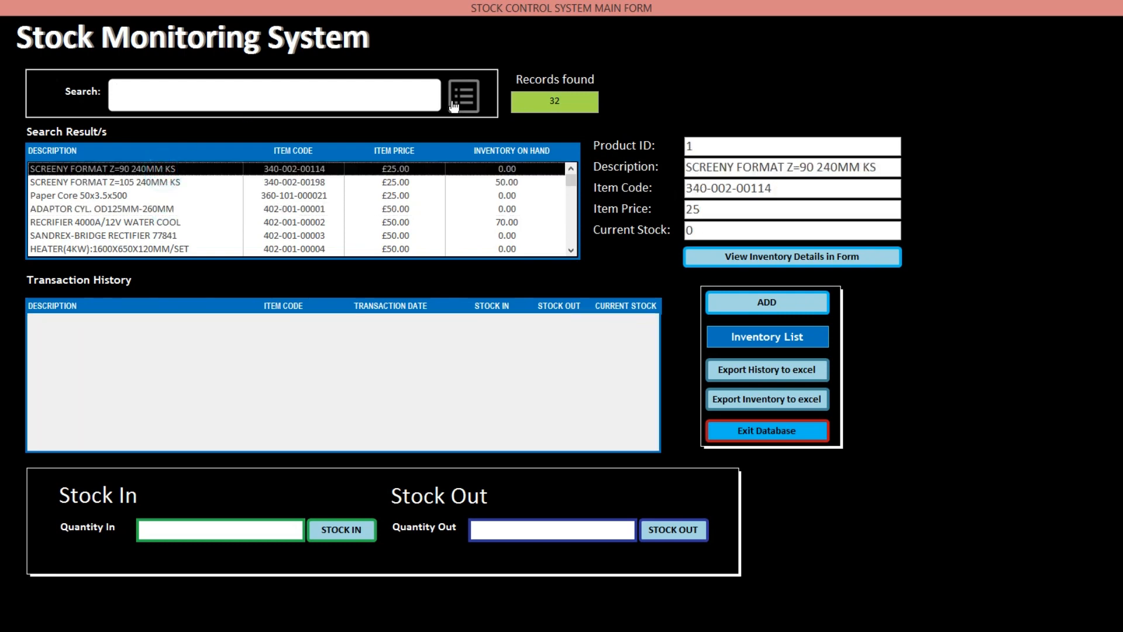
pyautogui.click(181, 184)
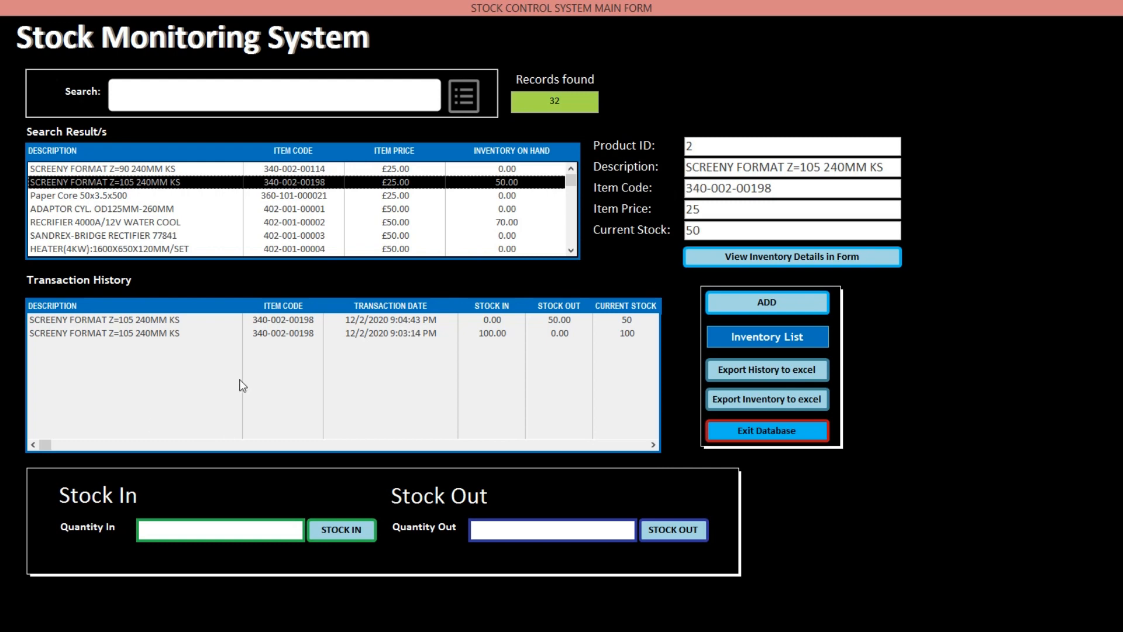
pyautogui.click(174, 169)
pyautogui.click(159, 210)
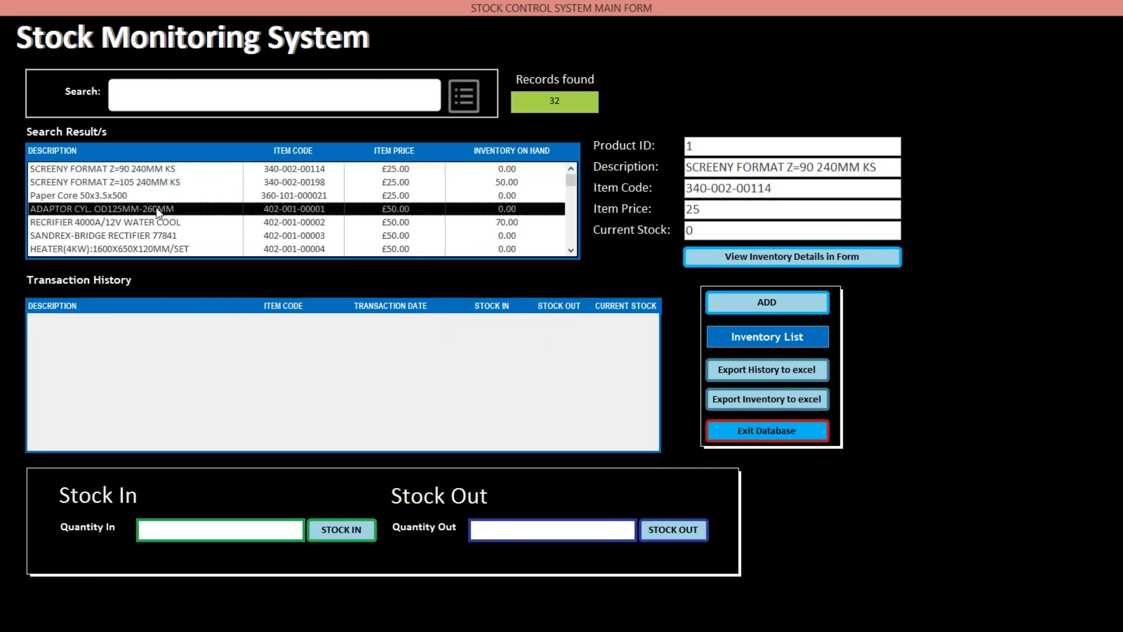
pyautogui.click(154, 184)
pyautogui.click(149, 212)
pyautogui.click(144, 182)
pyautogui.click(146, 209)
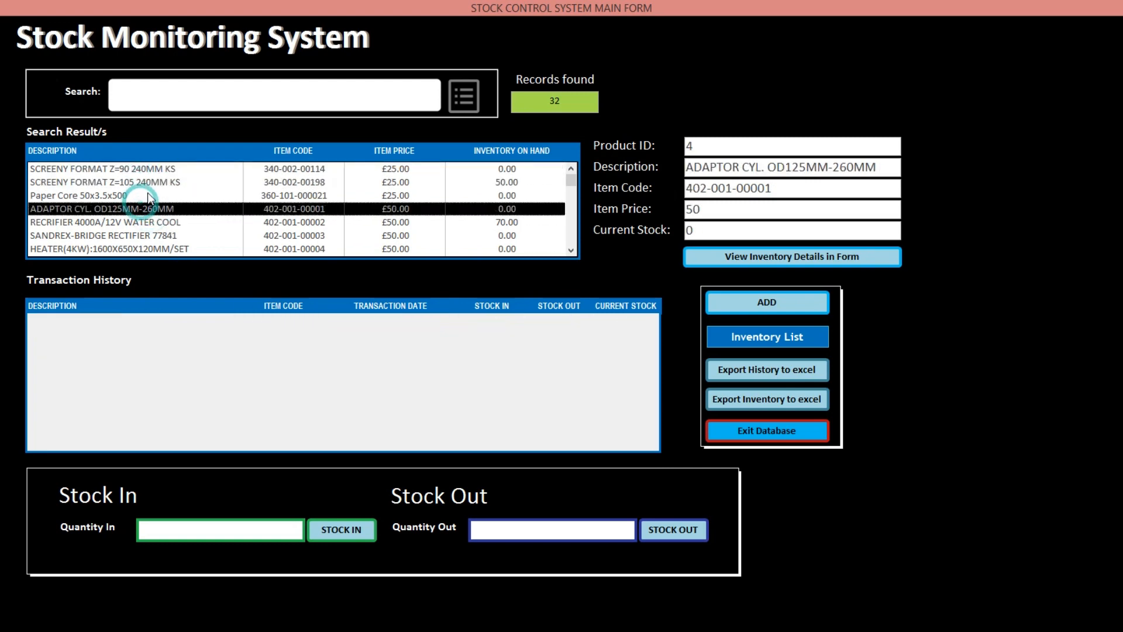
# - Check the Quantity In and Quantity Out fields, and exit the completed stock control system
pyautogui.click(244, 532)
pyautogui.click(545, 531)
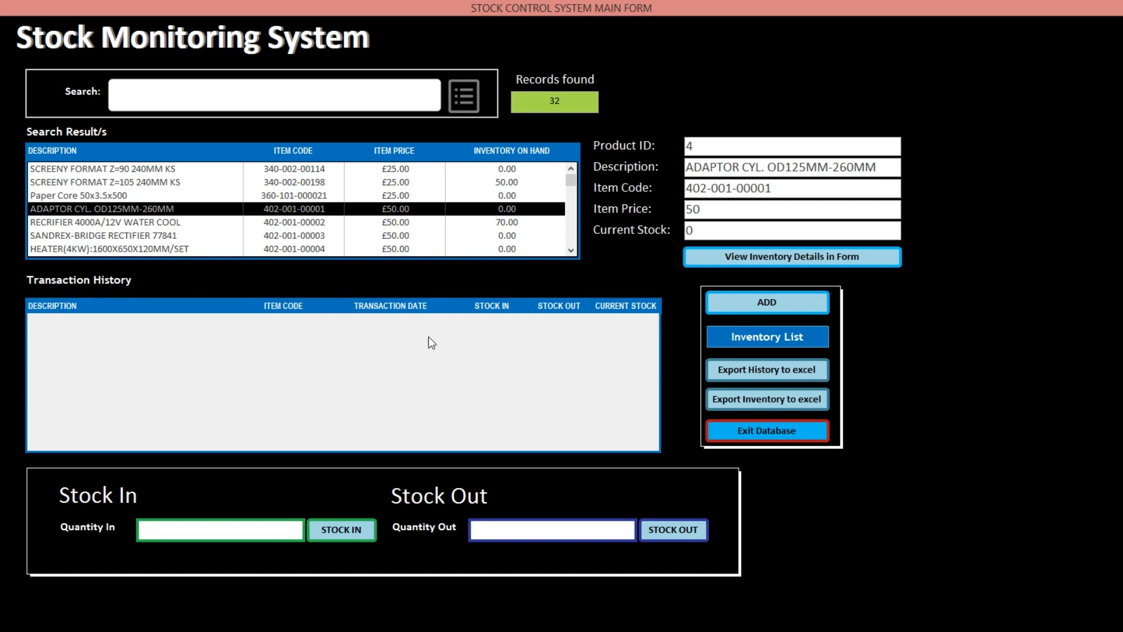
pyautogui.click(765, 432)
pyautogui.click(578, 359)
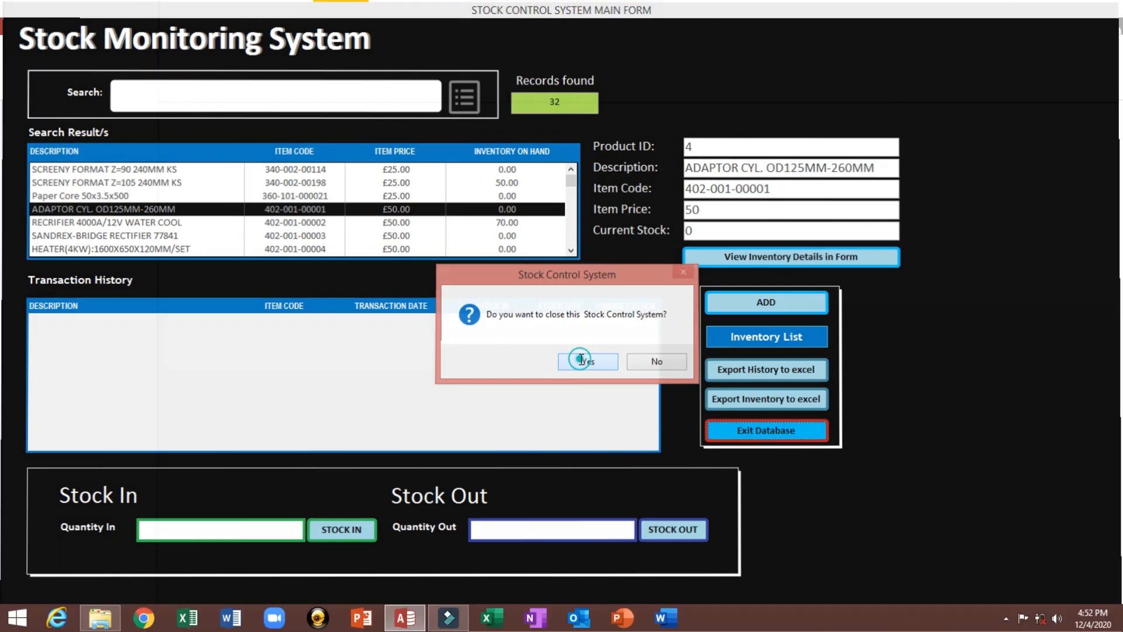
# - Add a HistoryID field with the AutoNumber data type as the first field of the new table
pyautogui.click(249, 145)
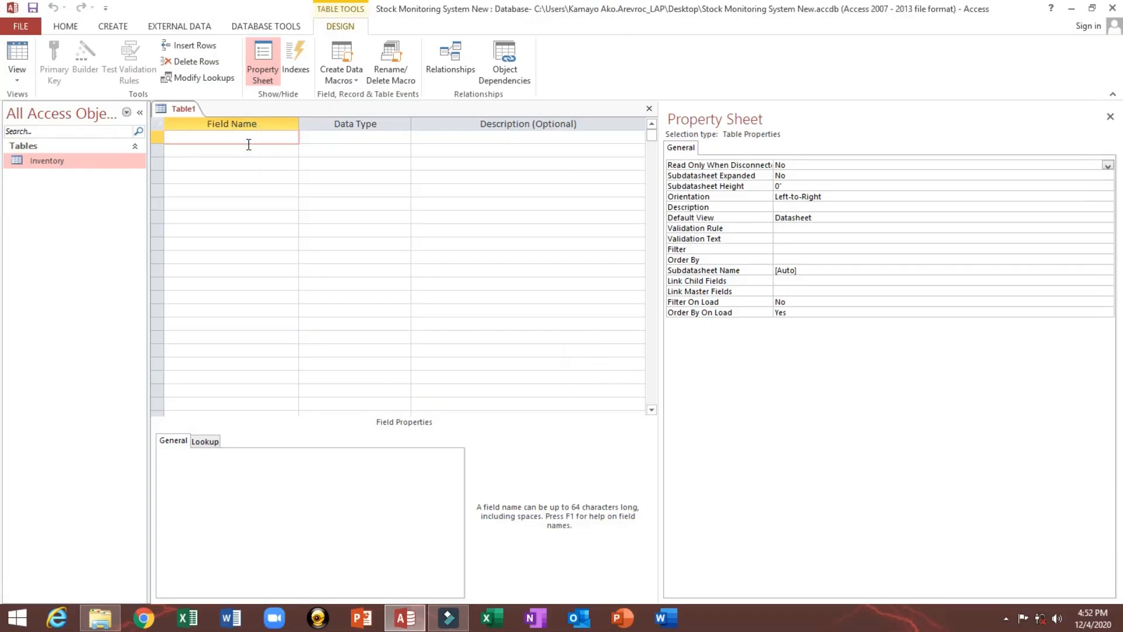
pyautogui.write('History')
pyautogui.press('Tab')
pyautogui.write('a')
pyautogui.press('Tab')
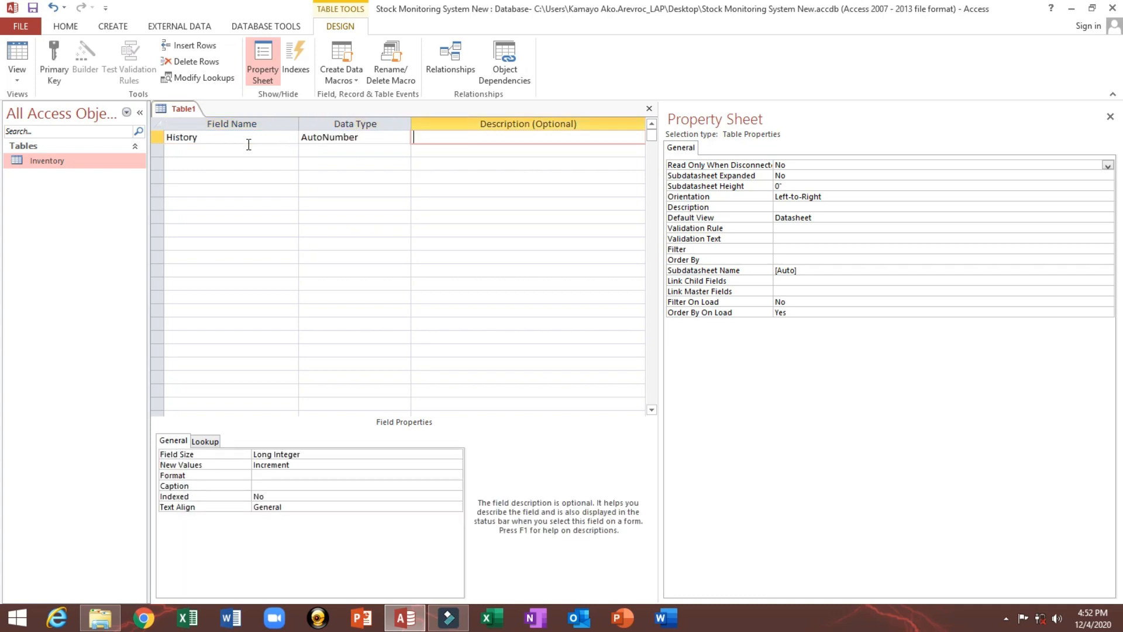
pyautogui.press('Tab')
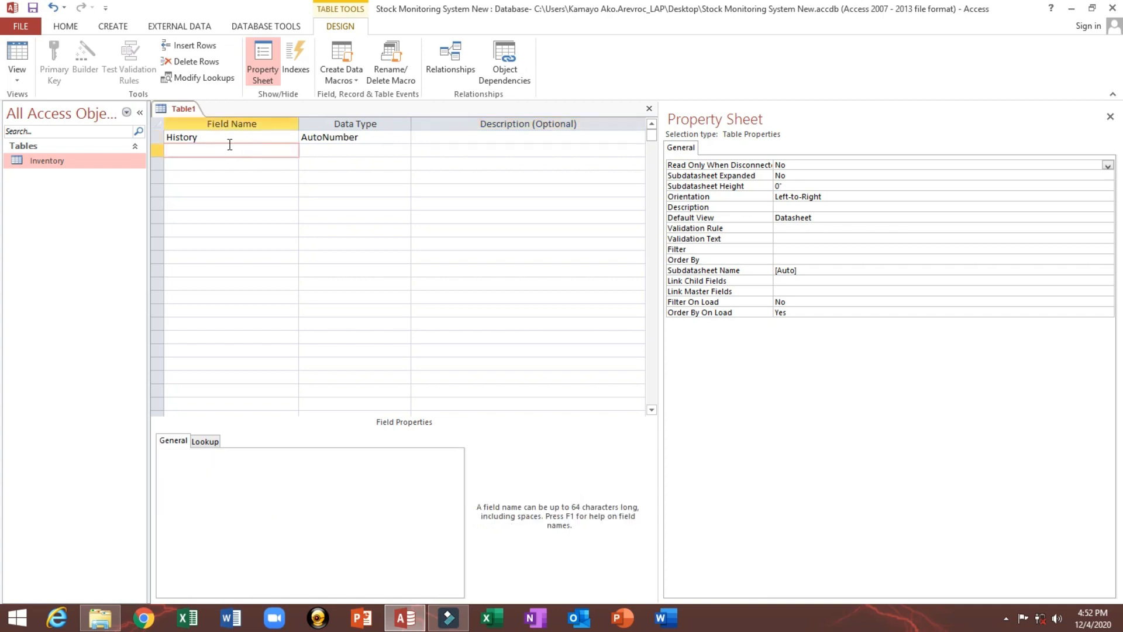
pyautogui.click(224, 143)
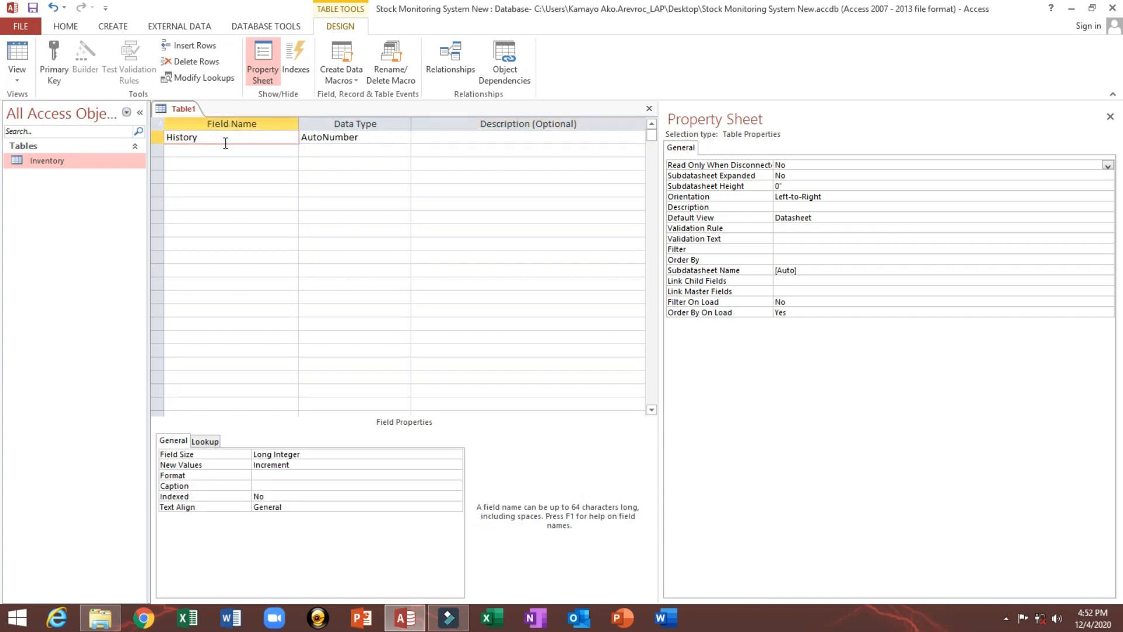
pyautogui.write('ID')
# - Make HistoryID the primary key of the new table
pyautogui.click(204, 147)
pyautogui.click(159, 135)
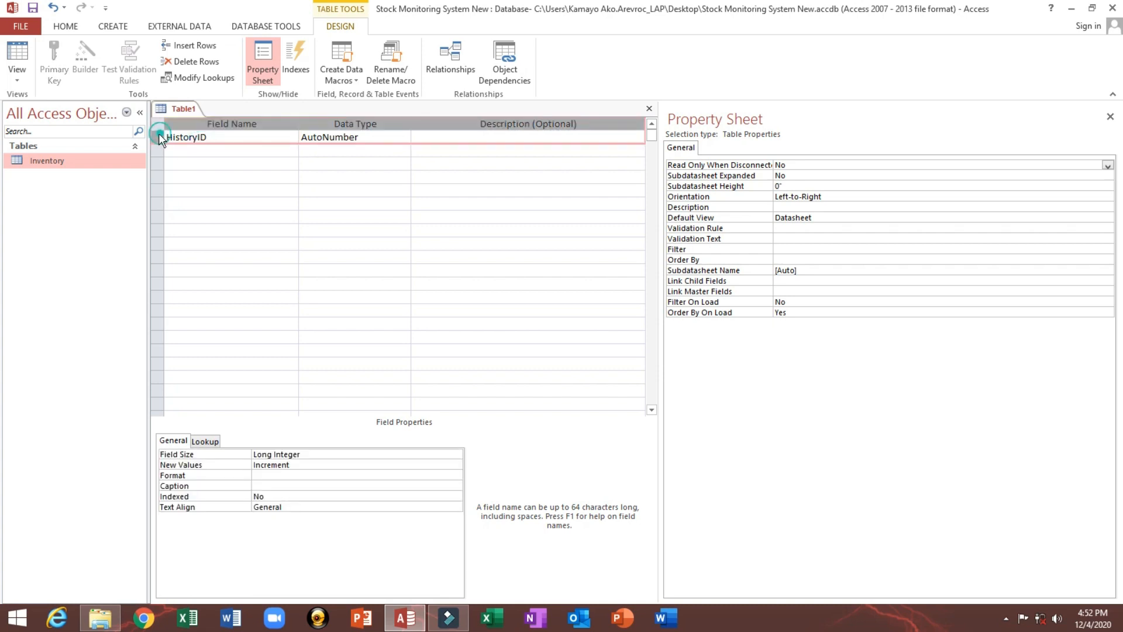
pyautogui.rightClick(159, 142)
pyautogui.click(171, 150)
pyautogui.click(177, 151)
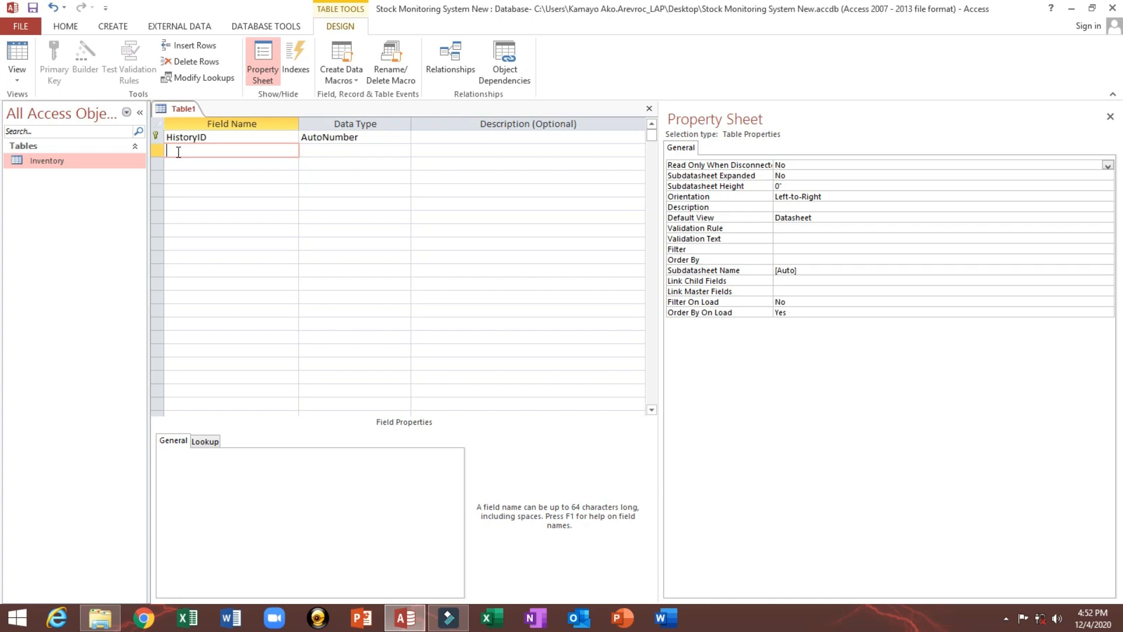
# - Open the Inventory table in Design view and copy its ProductID, ItemCode, Description and ItemPrice fields
pyautogui.rightClick(73, 161)
pyautogui.click(90, 188)
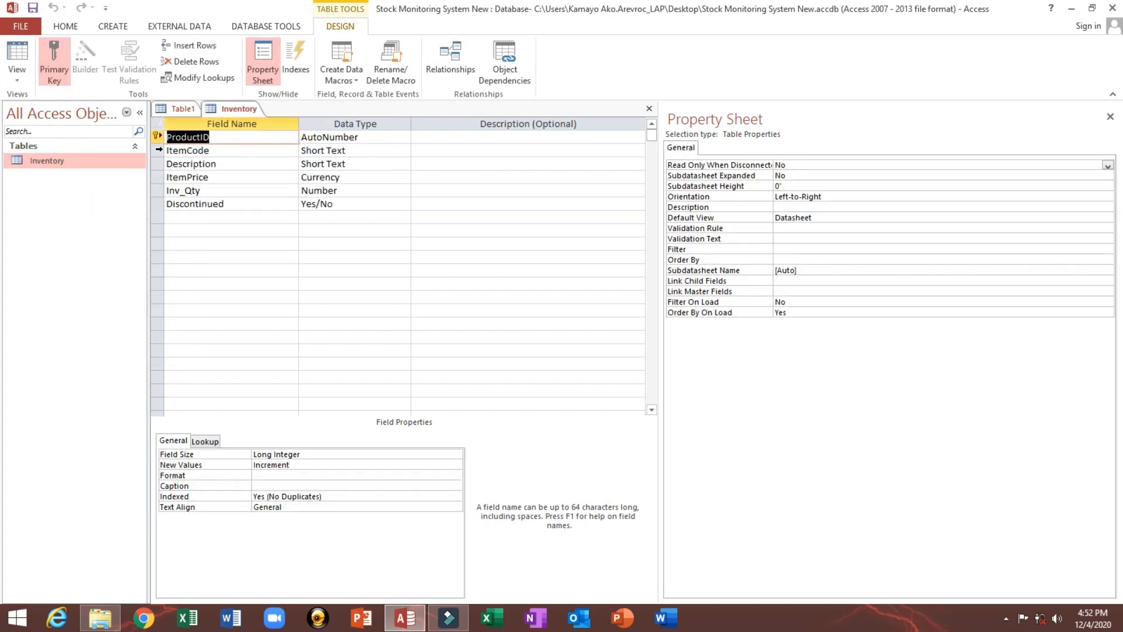
pyautogui.click(158, 151)
pyautogui.click(157, 140)
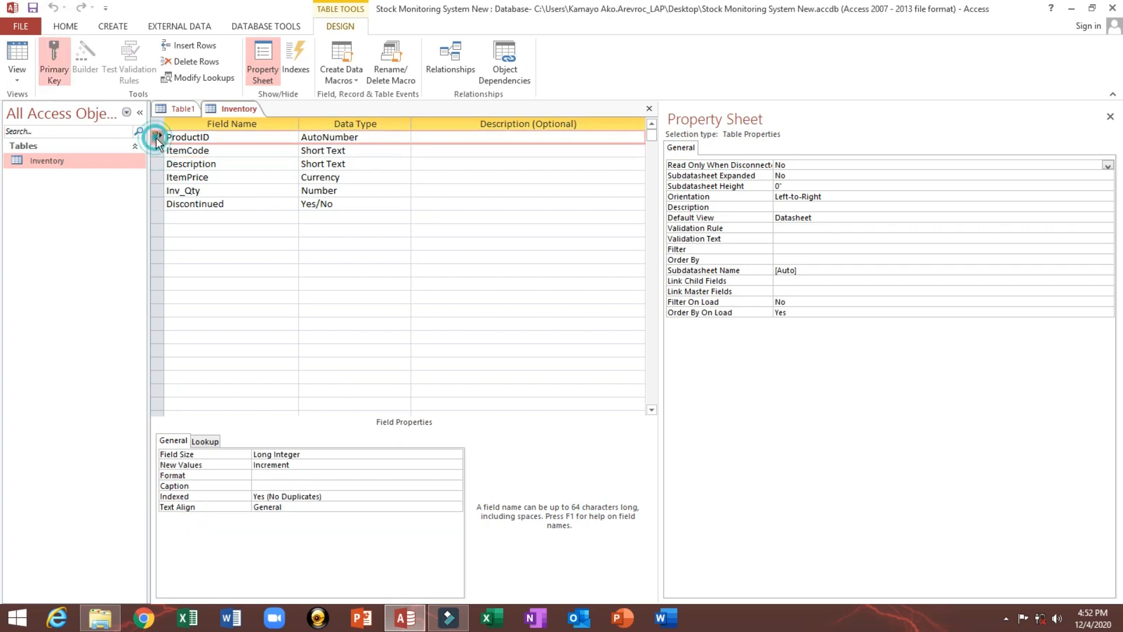
pyautogui.keyDown('ctrl'); pyautogui.click(154, 151); pyautogui.keyUp('ctrl')
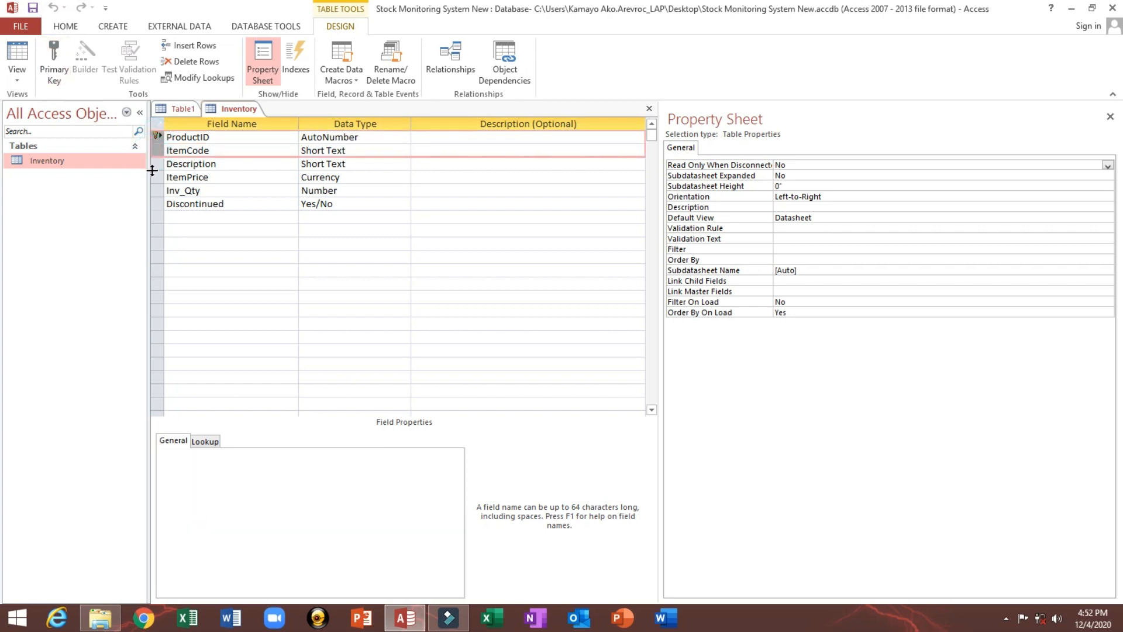
pyautogui.keyDown('ctrl'); pyautogui.click(154, 164); pyautogui.keyUp('ctrl')
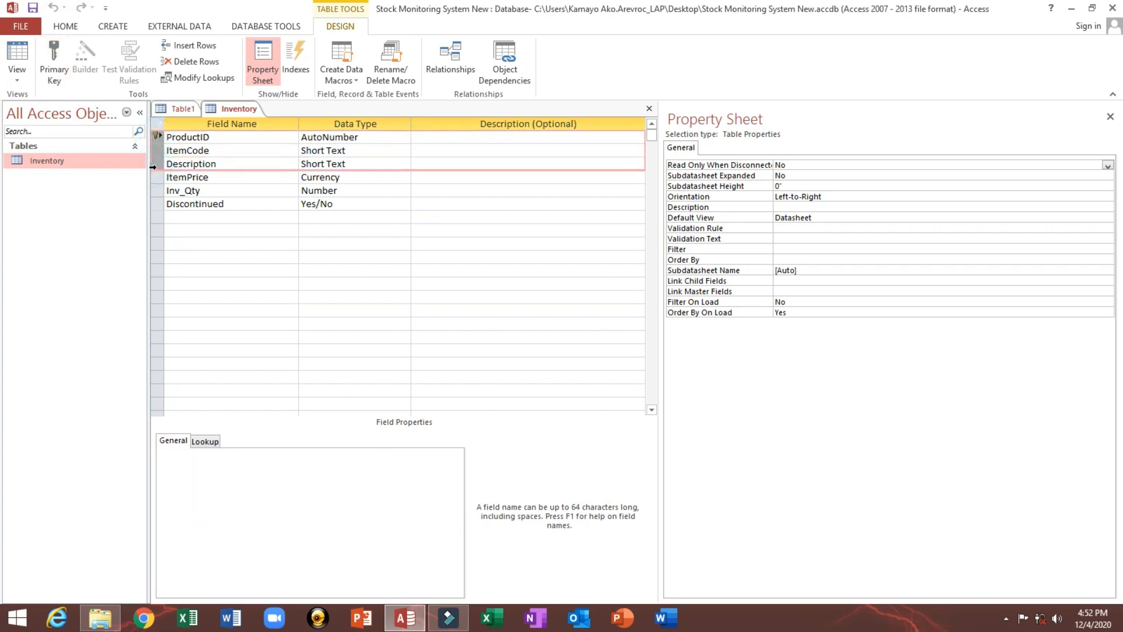
pyautogui.keyDown('ctrl'); pyautogui.click(156, 178); pyautogui.keyUp('ctrl')
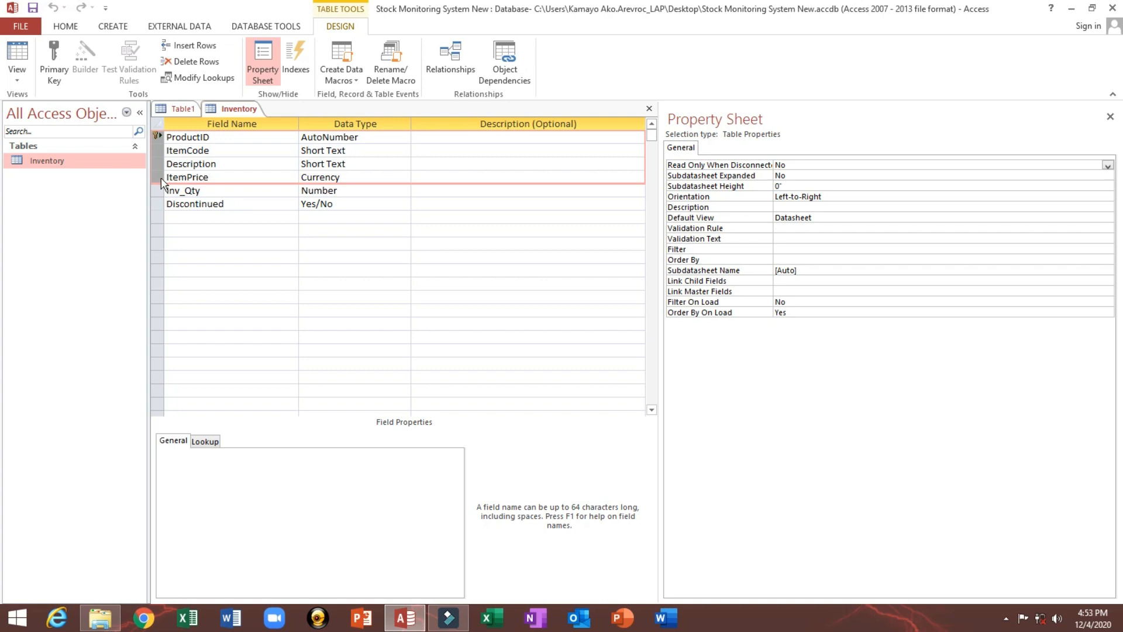
pyautogui.rightClick(159, 170)
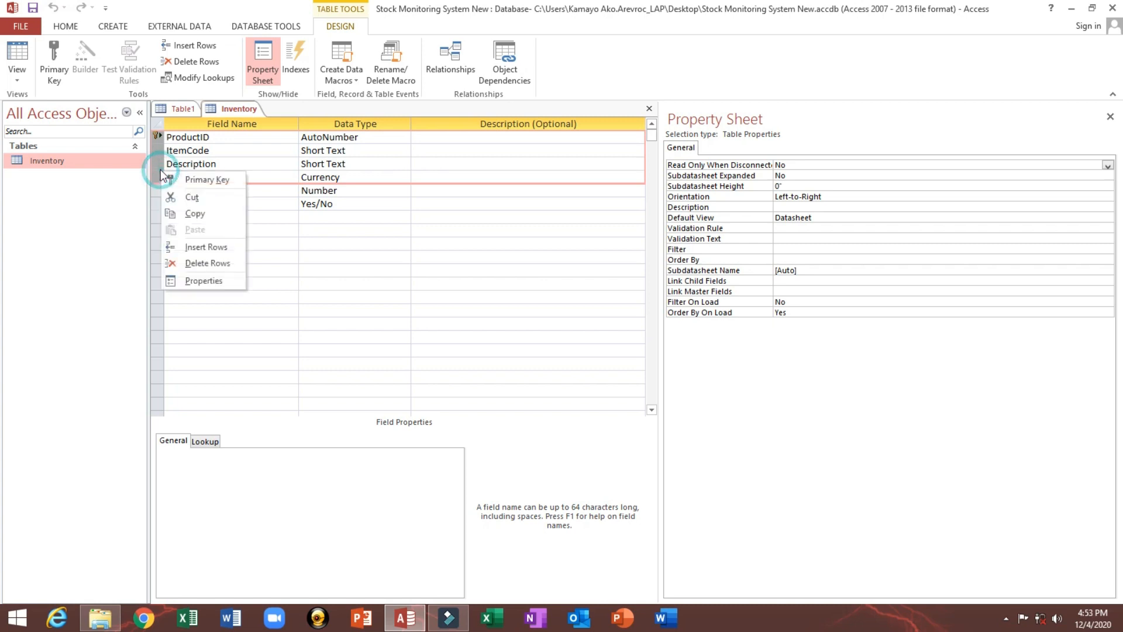
pyautogui.click(188, 210)
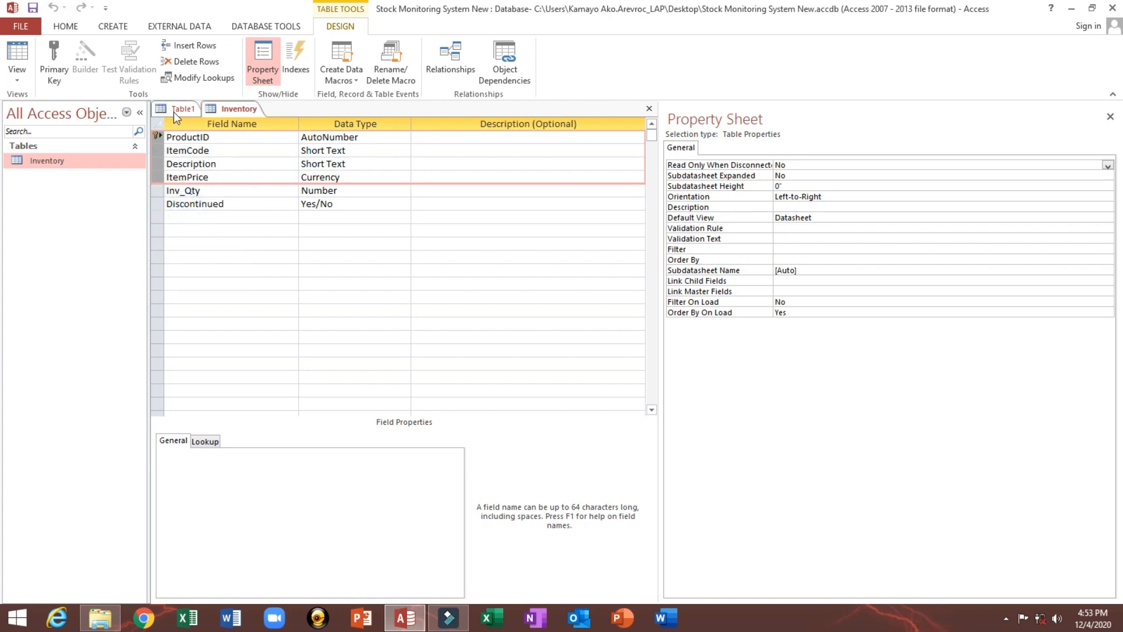
# - Paste the copied Inventory fields into the new table below HistoryID
pyautogui.click(176, 109)
pyautogui.click(160, 152)
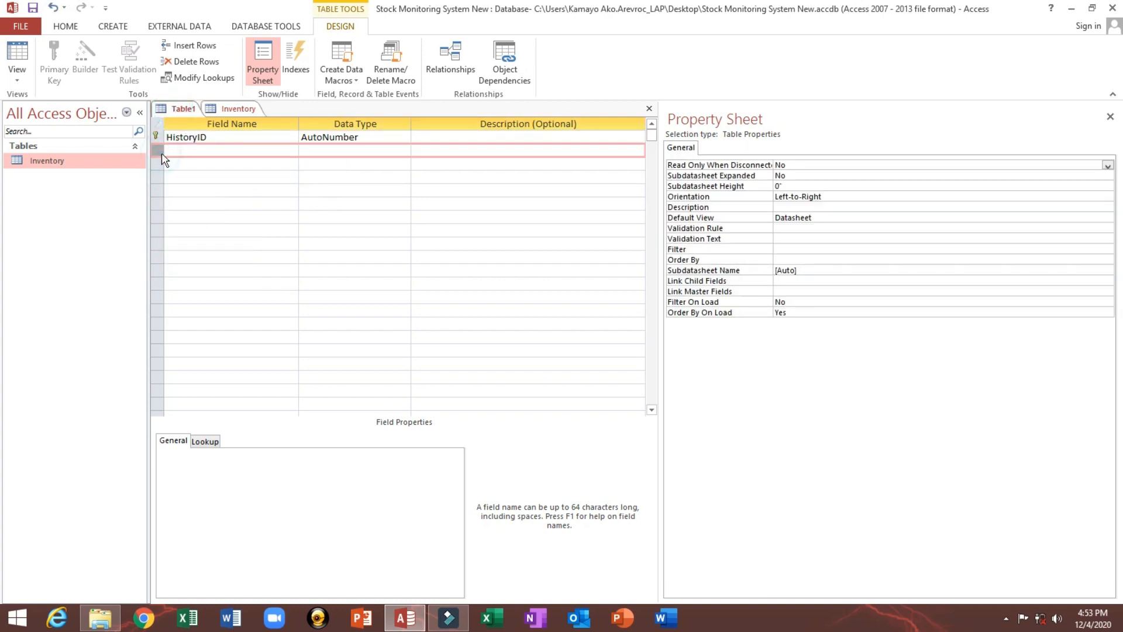
pyautogui.hotkey('ctrl', 'v')
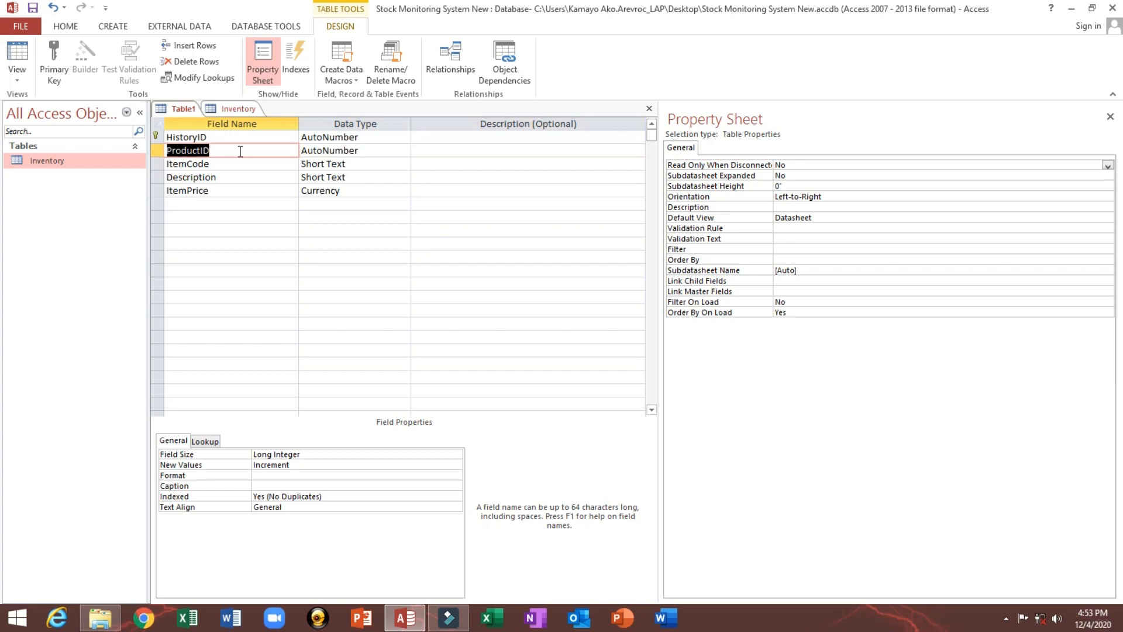
# - Change the data type of the pasted ProductID field to Number
pyautogui.click(365, 150)
pyautogui.click(404, 151)
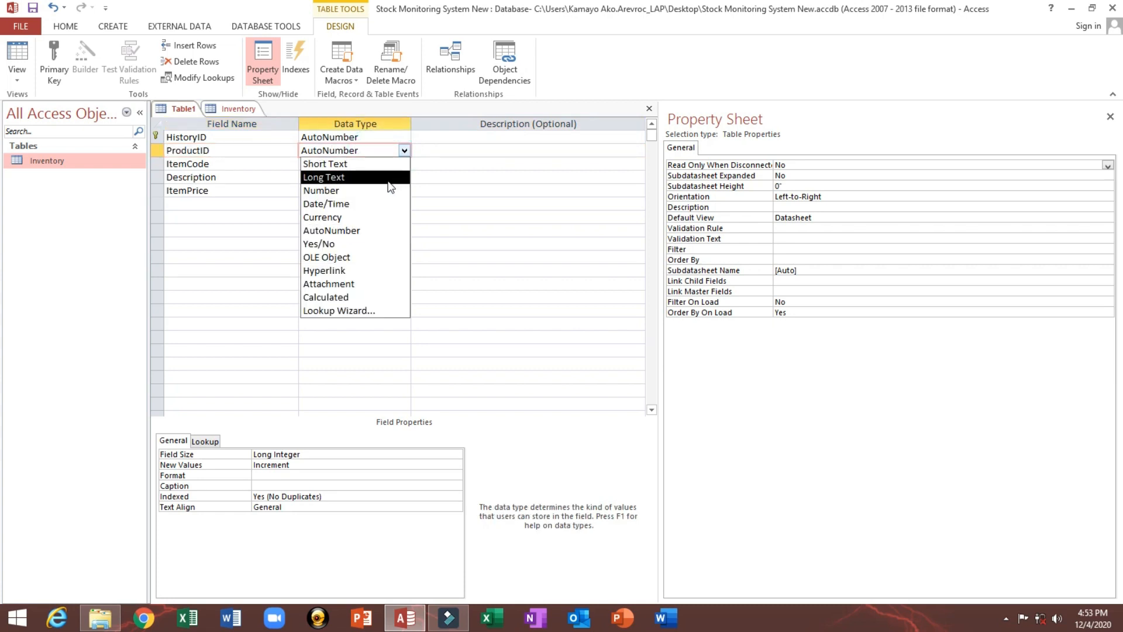
pyautogui.click(384, 189)
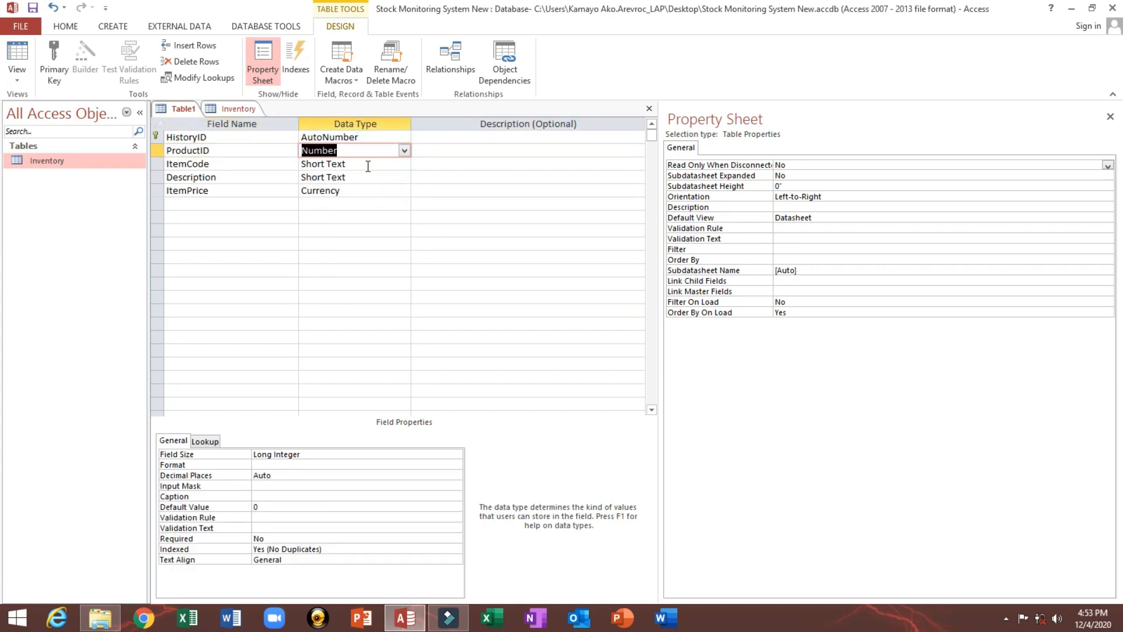
pyautogui.click(256, 150)
pyautogui.click(246, 166)
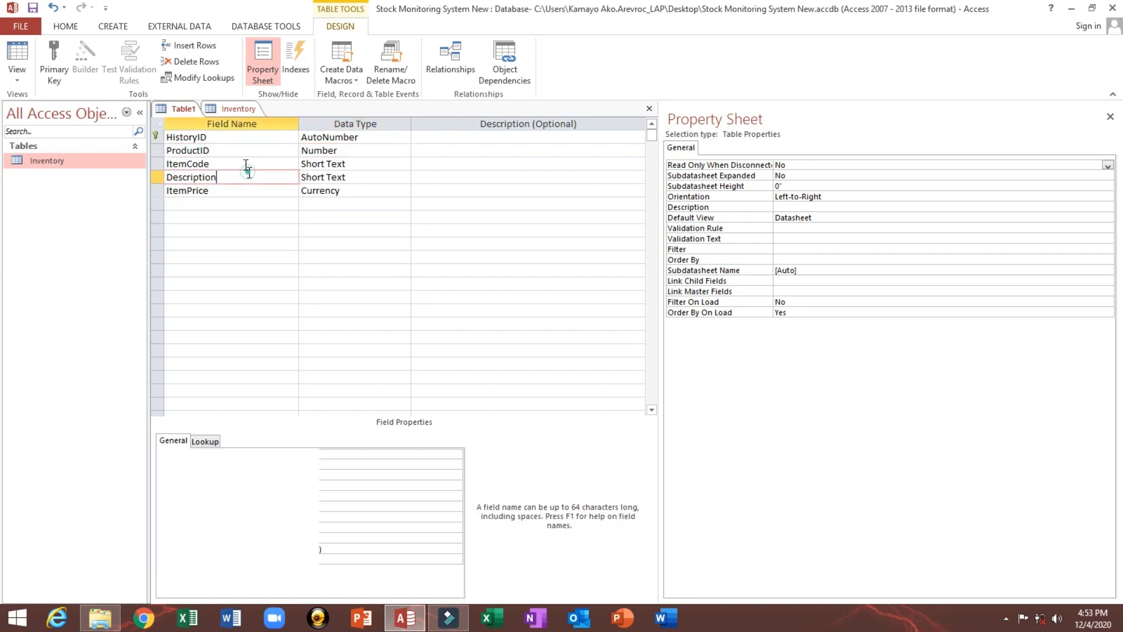
pyautogui.click(238, 188)
pyautogui.click(206, 208)
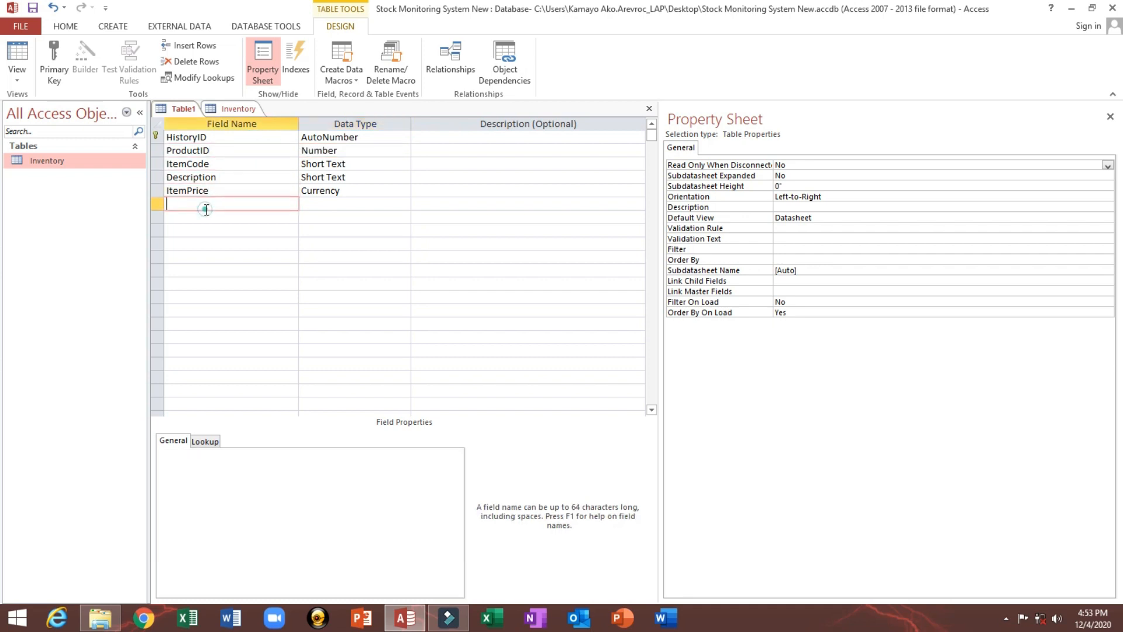
# - Close the Inventory table and return to the new table's design
pyautogui.click(241, 108)
pyautogui.rightClick(241, 108)
pyautogui.click(262, 132)
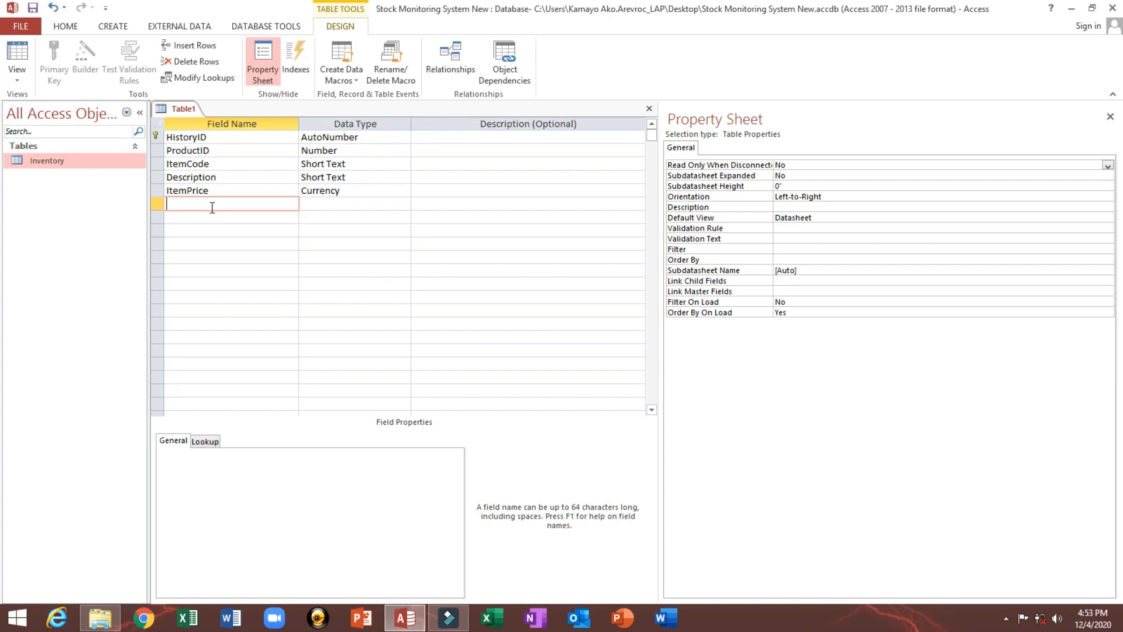
# - Add a StockIn field with the Number data type below ItemPrice
pyautogui.write('STOC')
pyautogui.press('BackSpace')
pyautogui.press('BackSpace')
pyautogui.press('BackSpace')
pyautogui.press('BackSpace')
pyautogui.write('StockIn')
pyautogui.press('Tab')
pyautogui.write('n')
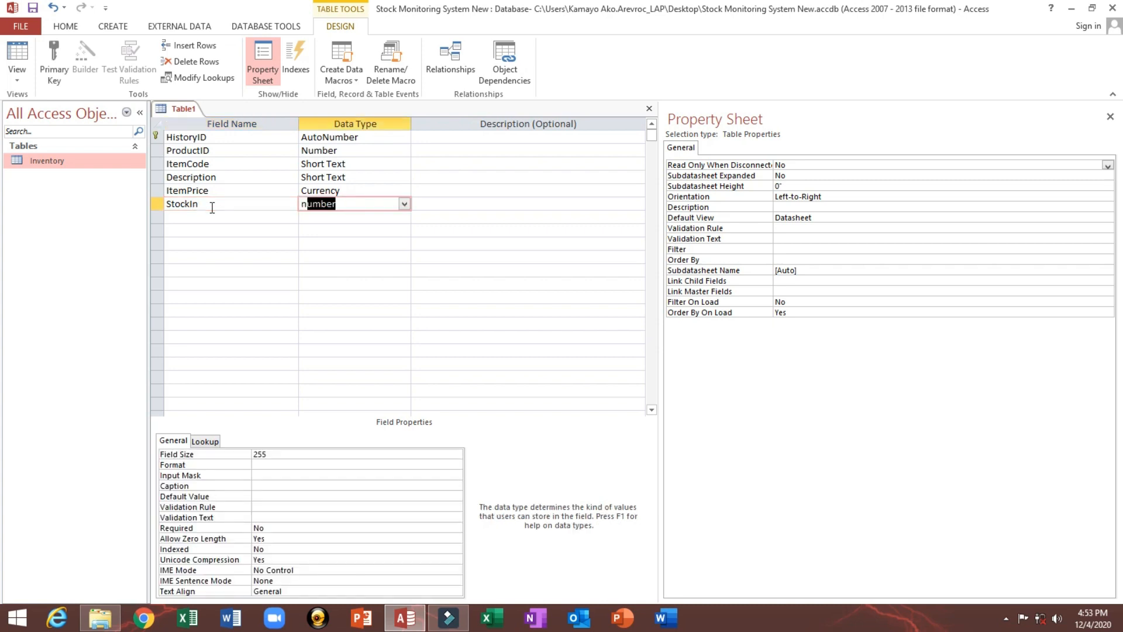
pyautogui.press('Tab')
# - Set the StockIn field's decimal places to 0 and its caption to Stock IN Quantity
pyautogui.doubleClick(219, 203)
pyautogui.hotkey('ctrl', 'c')
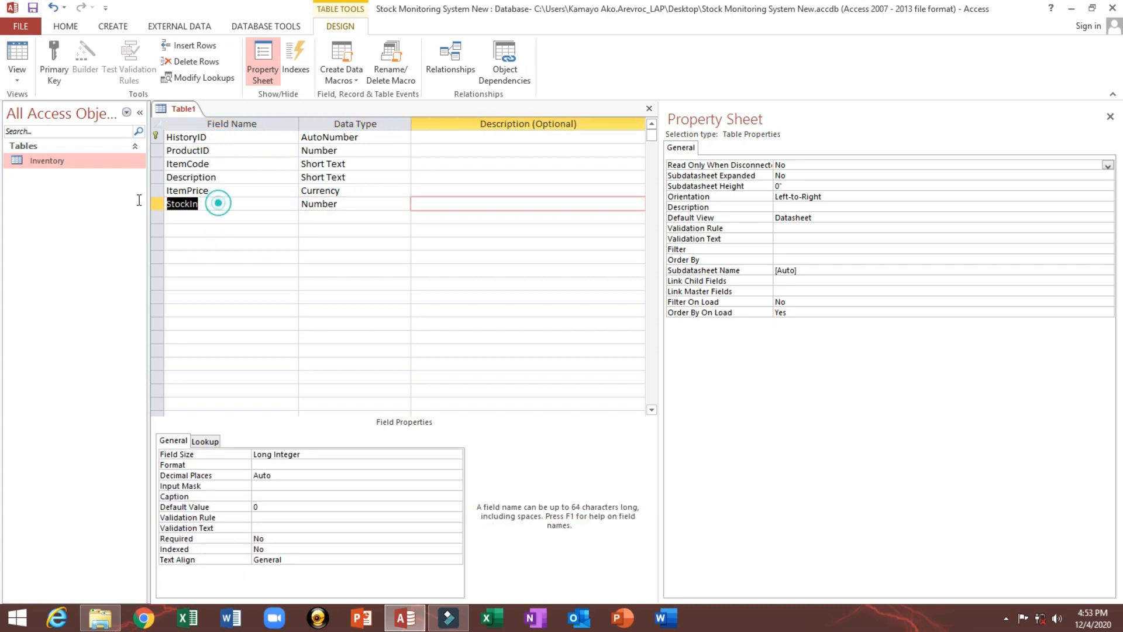
pyautogui.click(179, 497)
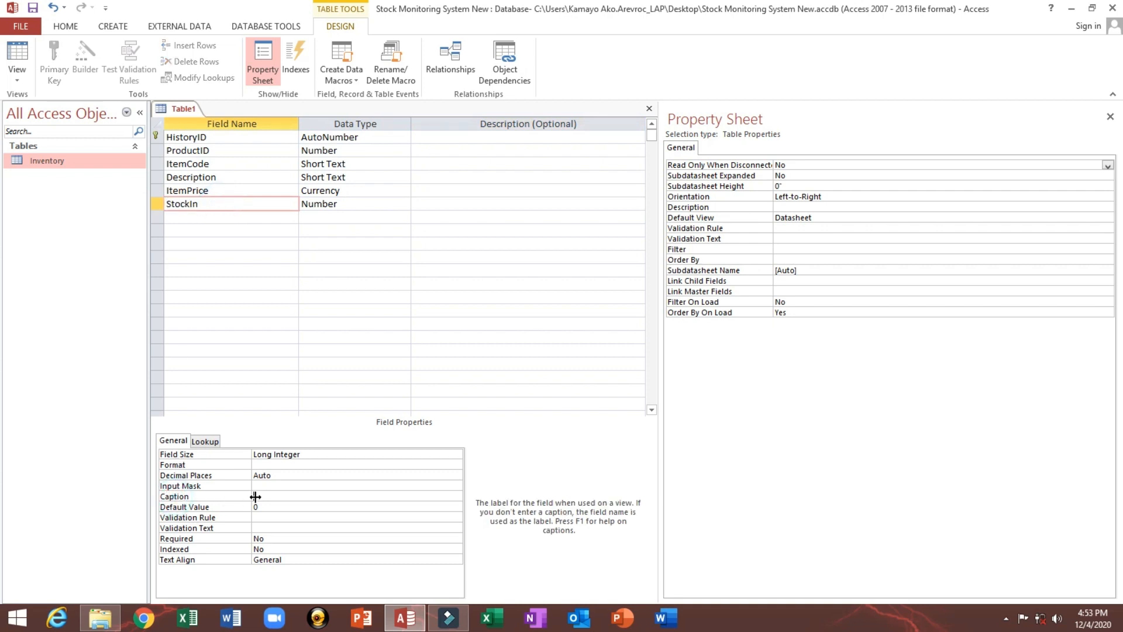
pyautogui.hotkey('ctrl', 'v')
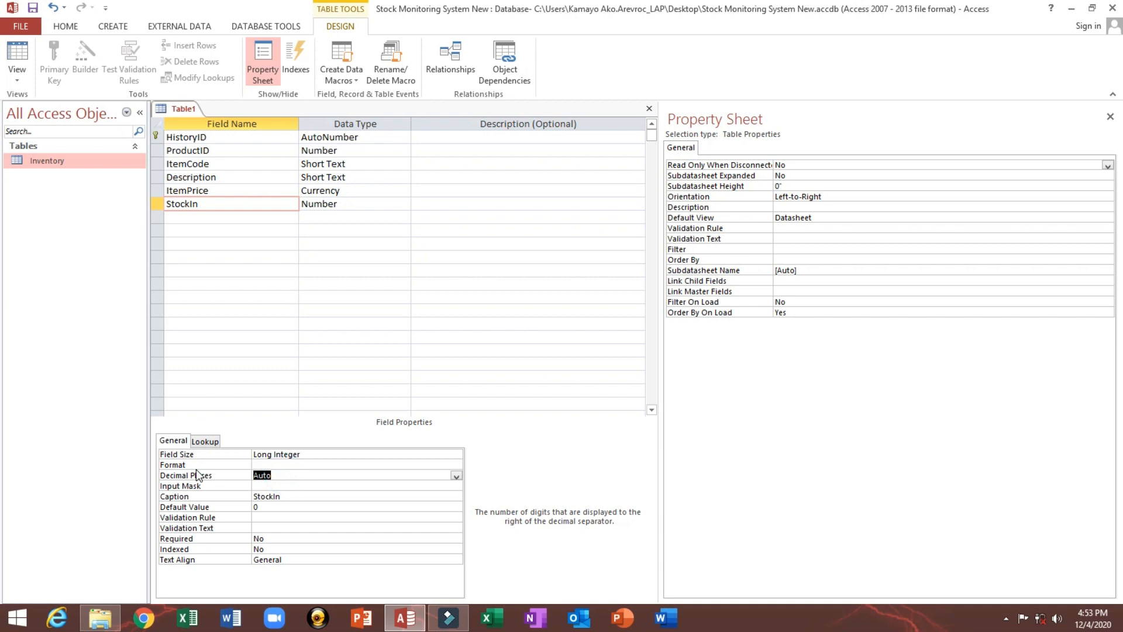
pyautogui.write('0')
pyautogui.press('Return')
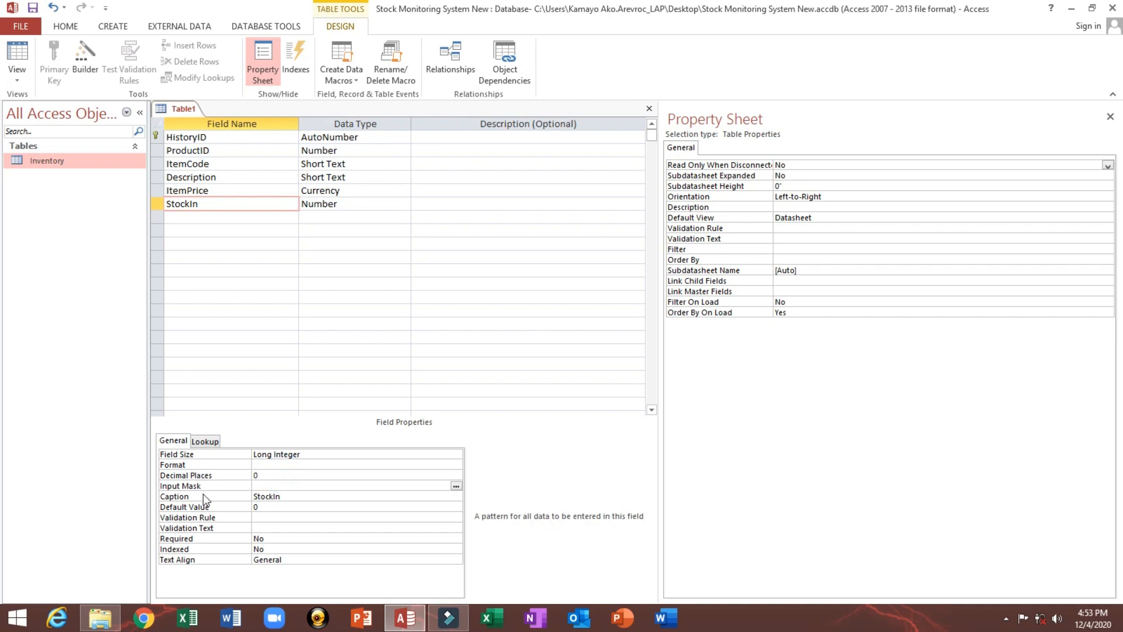
pyautogui.click(300, 497)
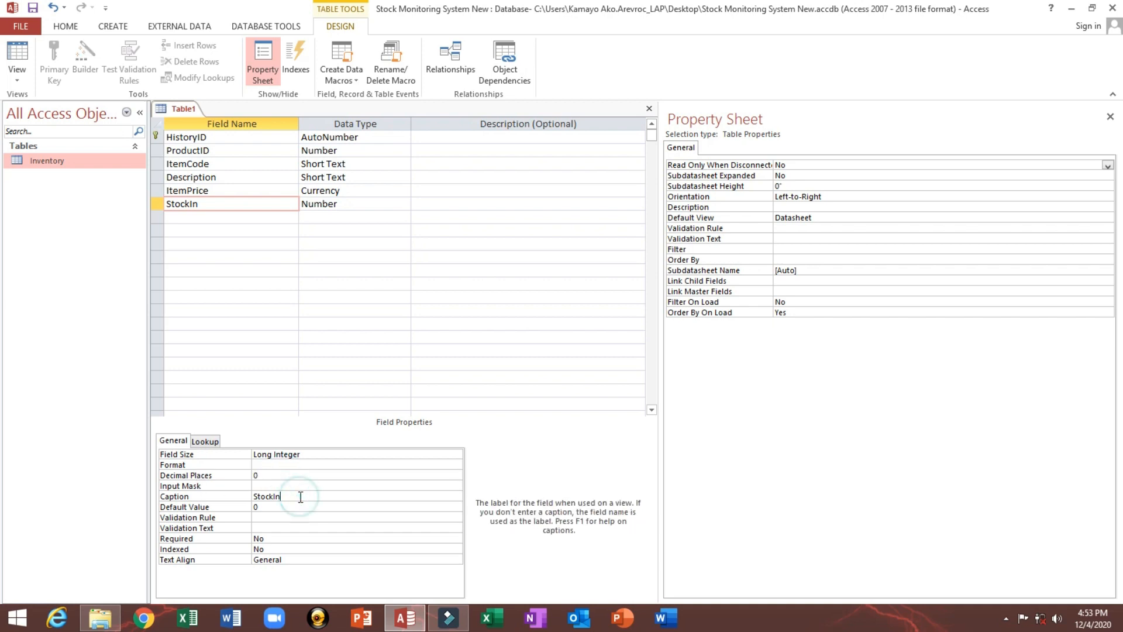
pyautogui.write('StockIn')
pyautogui.press('BackSpace')
pyautogui.press('BackSpace')
pyautogui.write('IN Quantity')
# - Duplicate the StockIn field into the row below it and rename the copy StockOut
pyautogui.click(161, 203)
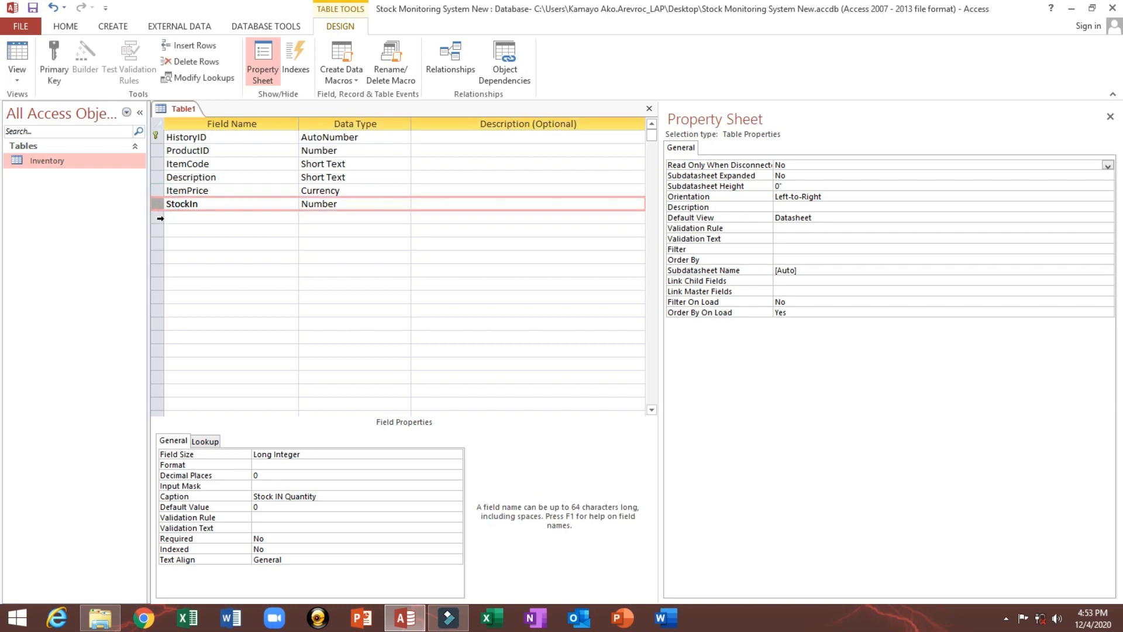
pyautogui.click(159, 218)
pyautogui.hotkey('ctrl', 'v')
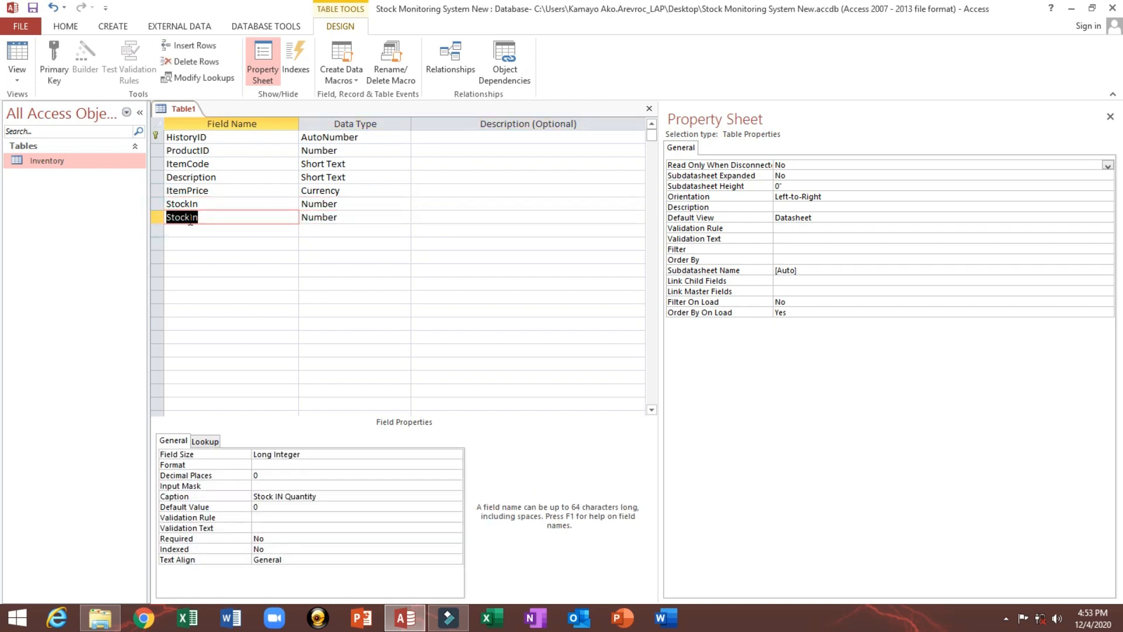
pyautogui.moveTo(190, 221); pyautogui.dragTo(271, 226)
pyautogui.write('Out')
# - Change the StockOut field's caption to Stock Out Quantity
pyautogui.moveTo(275, 496); pyautogui.dragTo(283, 495)
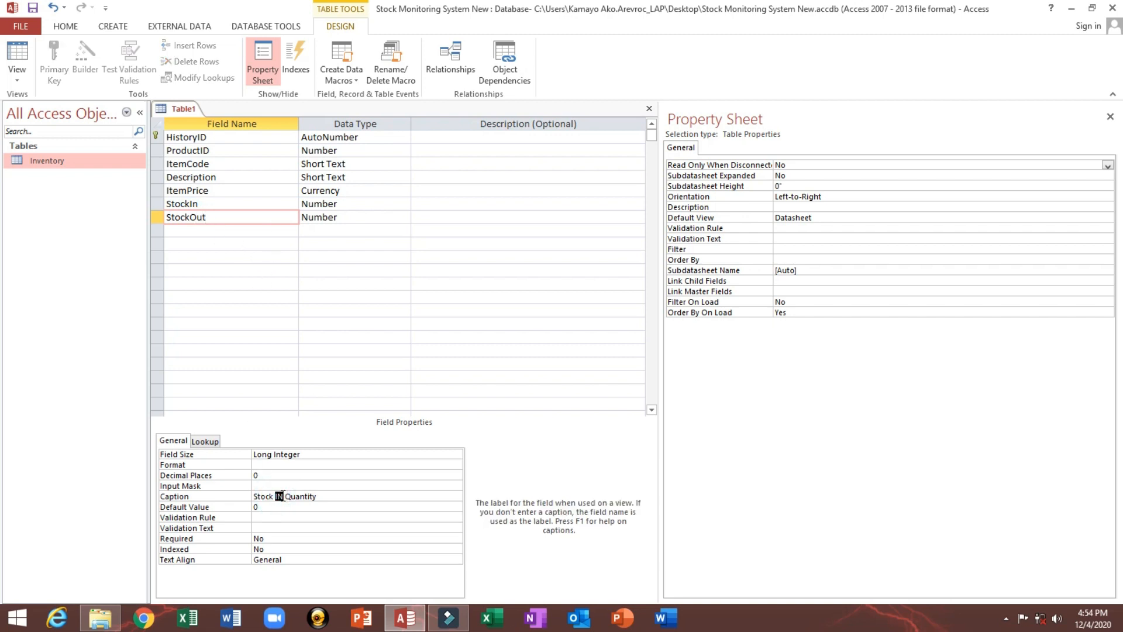
pyautogui.write('Out')
pyautogui.click(245, 189)
pyautogui.click(226, 218)
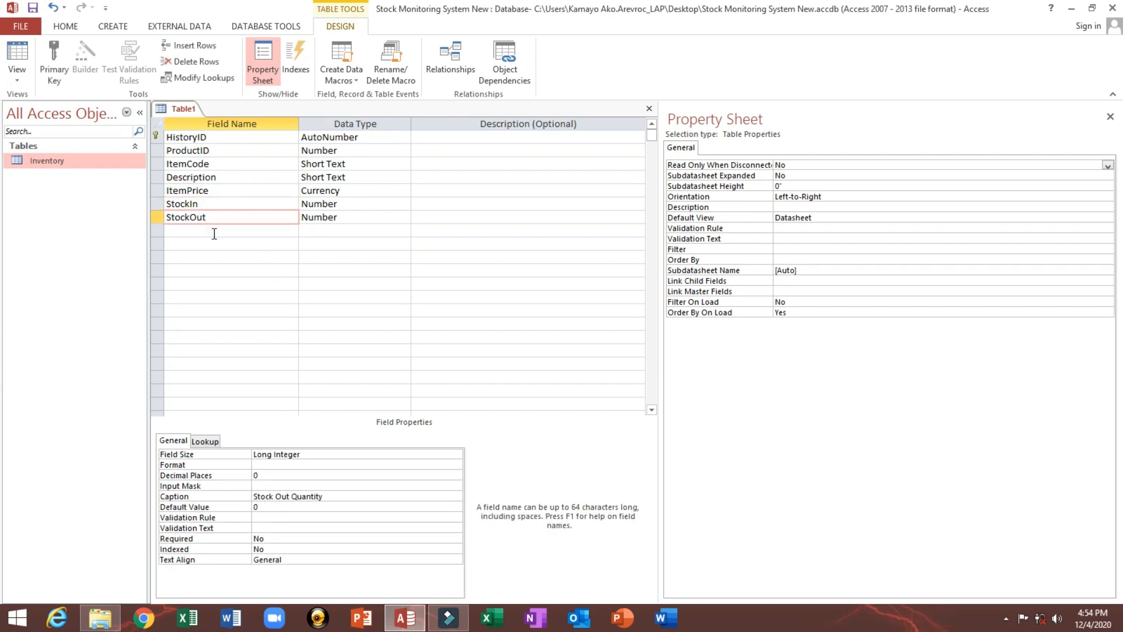
# - Add a TransactionType field with the Short Text data type below StockOut and set its field size to 50
pyautogui.click(214, 231)
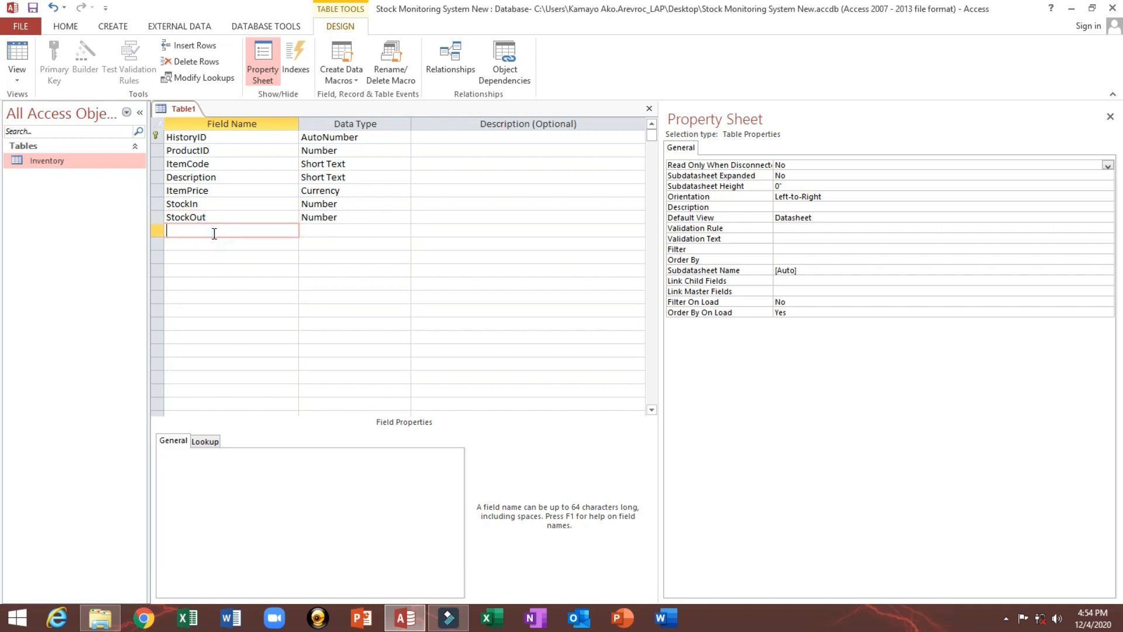
pyautogui.write('TransactionType')
pyautogui.press('Tab')
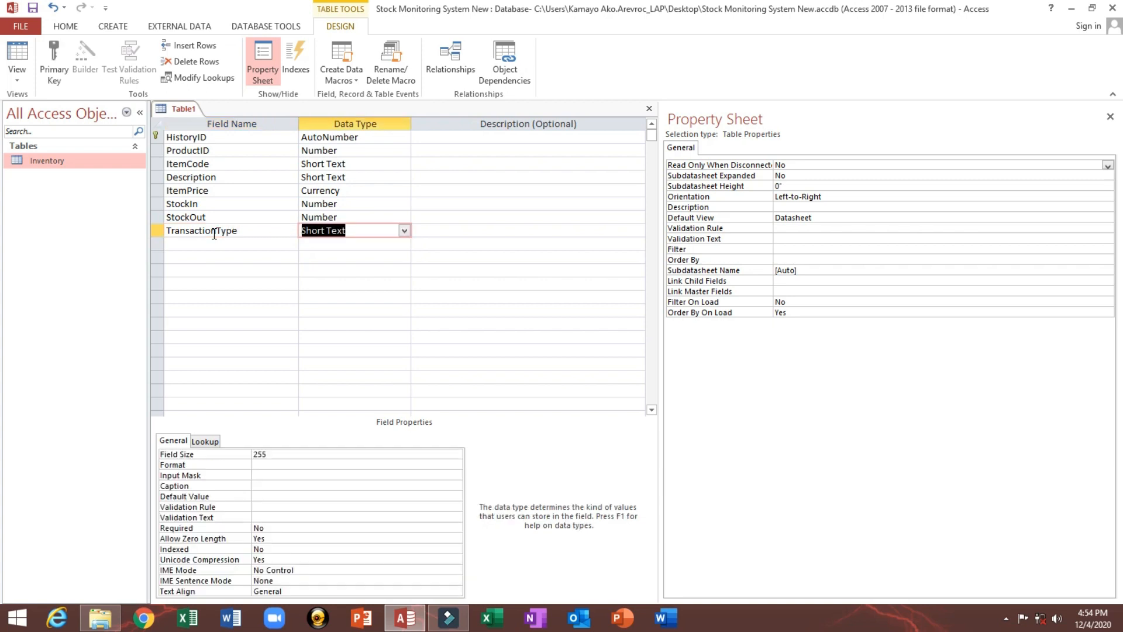
pyautogui.click(292, 450)
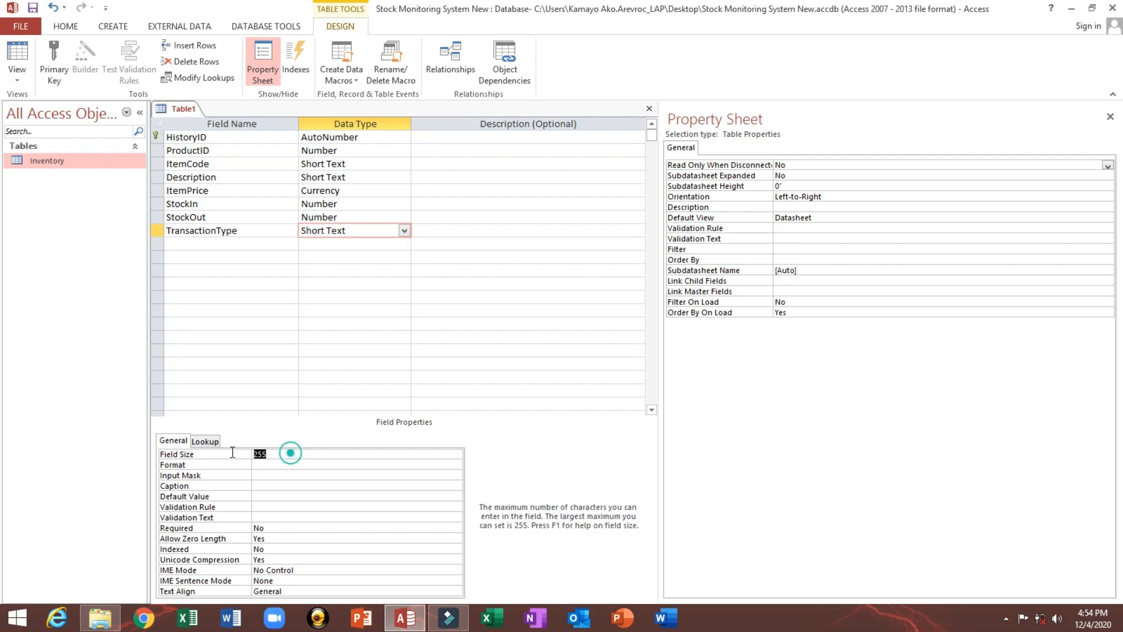
pyautogui.write('50')
pyautogui.press('Tab')
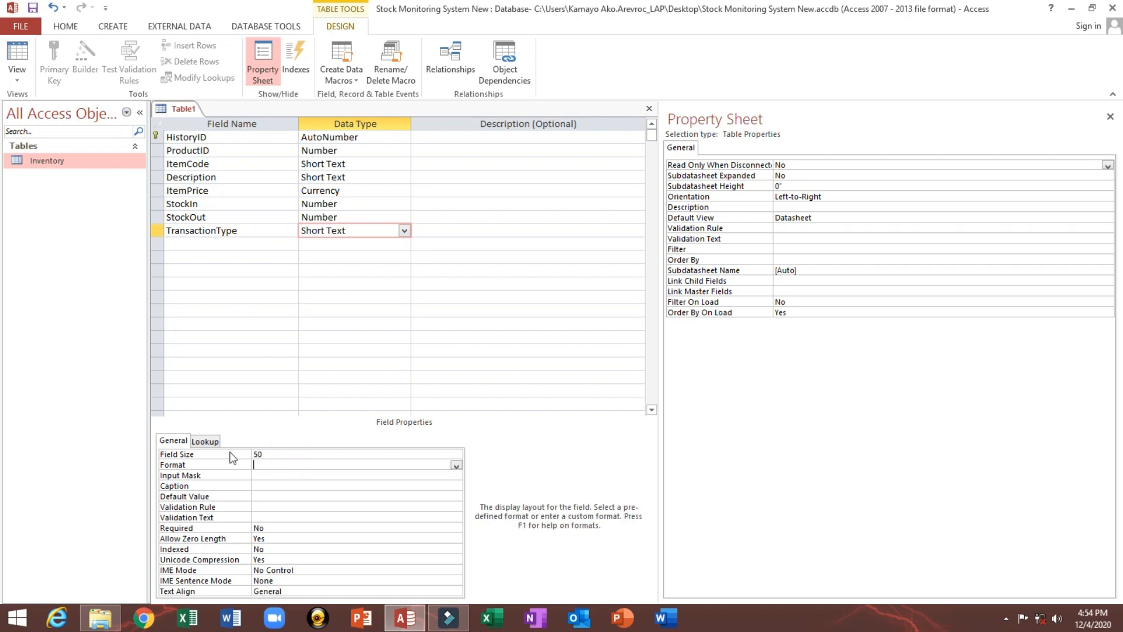
pyautogui.click(240, 230)
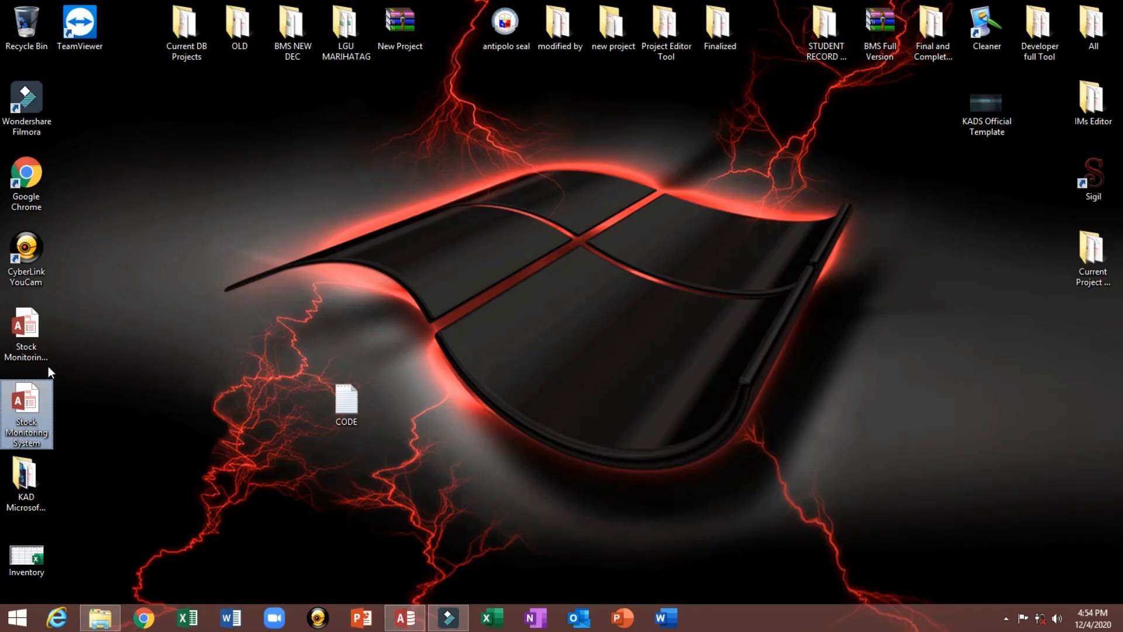
# - Open the finished Stock Monitoring System database, check the transaction history columns on its main form, and exit that database
pyautogui.doubleClick(35, 345)
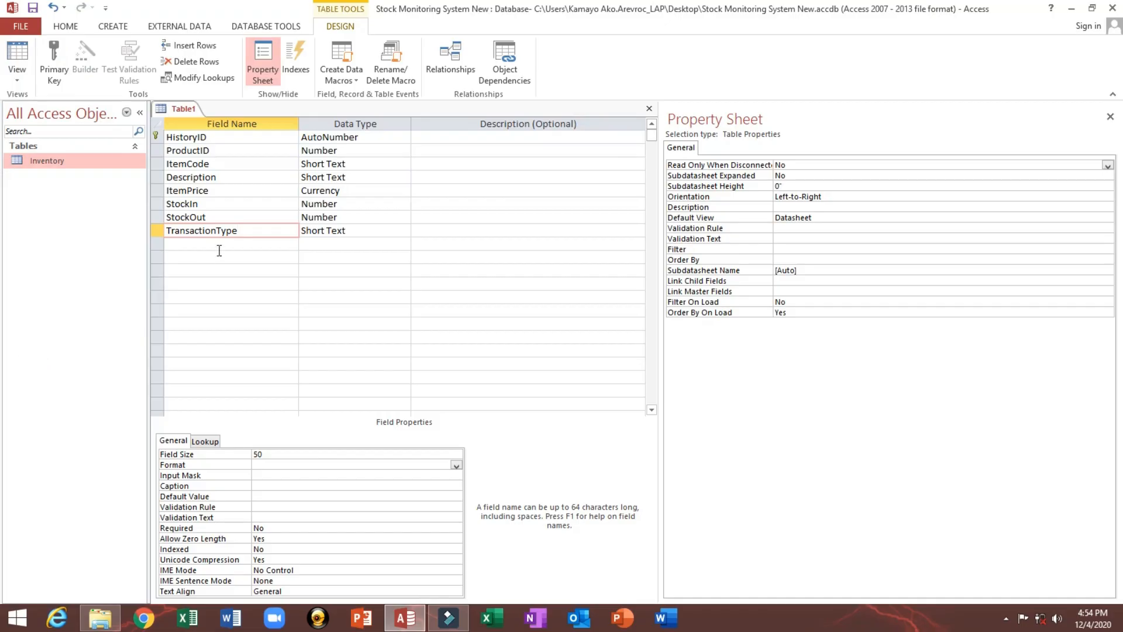
pyautogui.click(100, 618)
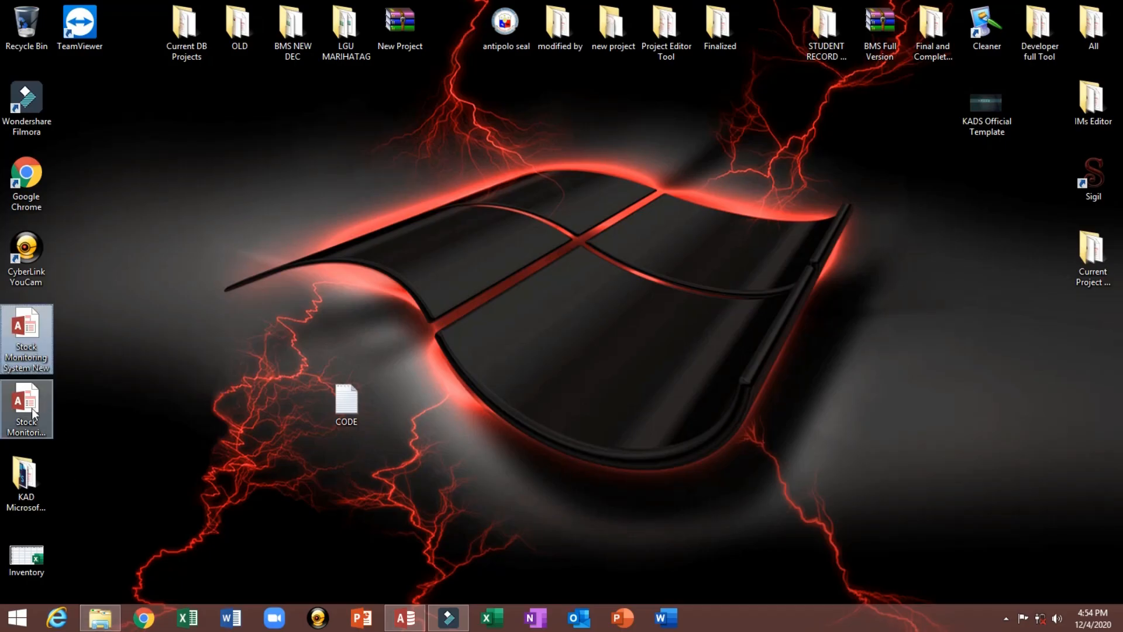
pyautogui.doubleClick(31, 408)
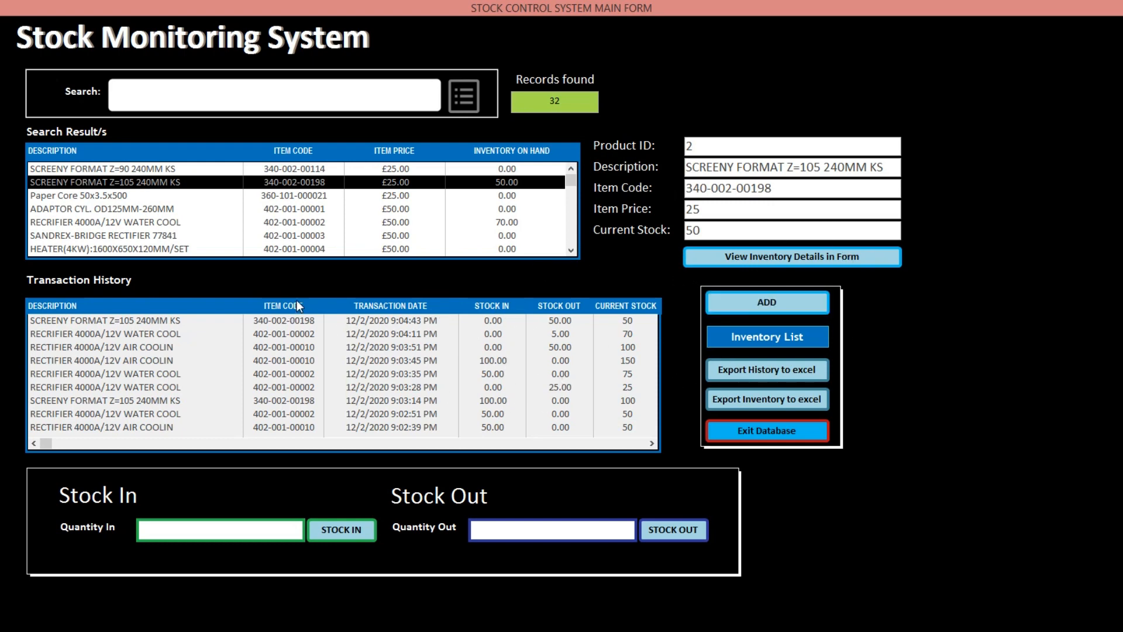
pyautogui.click(782, 434)
pyautogui.click(590, 363)
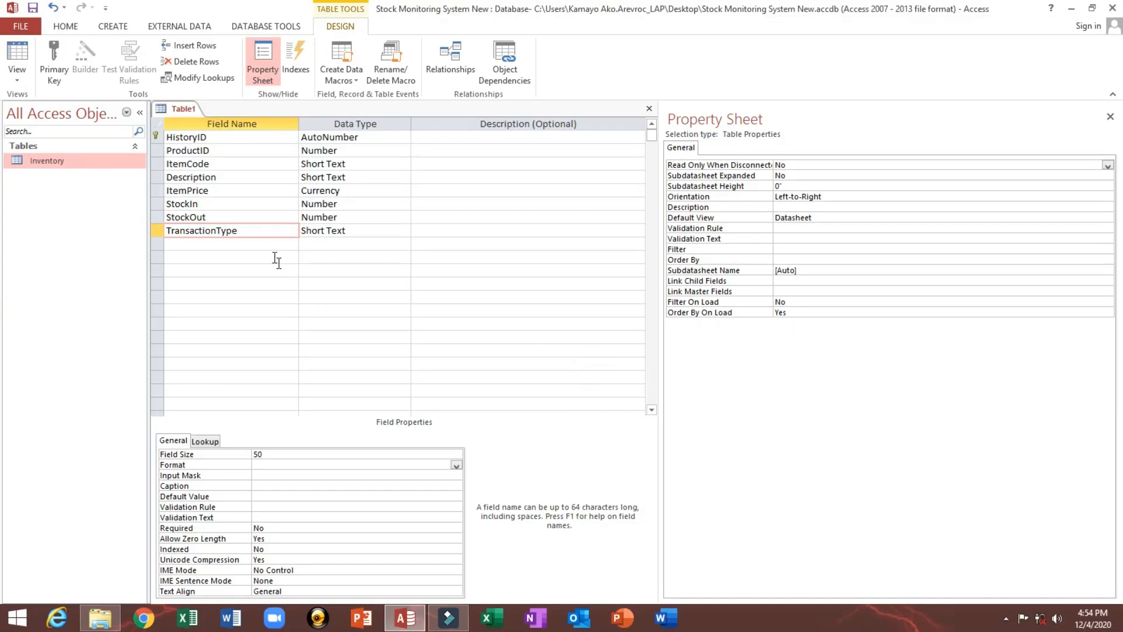
# - Add a TrasansactionDate field with the Date/Time data type below TransactionType
pyautogui.click(266, 244)
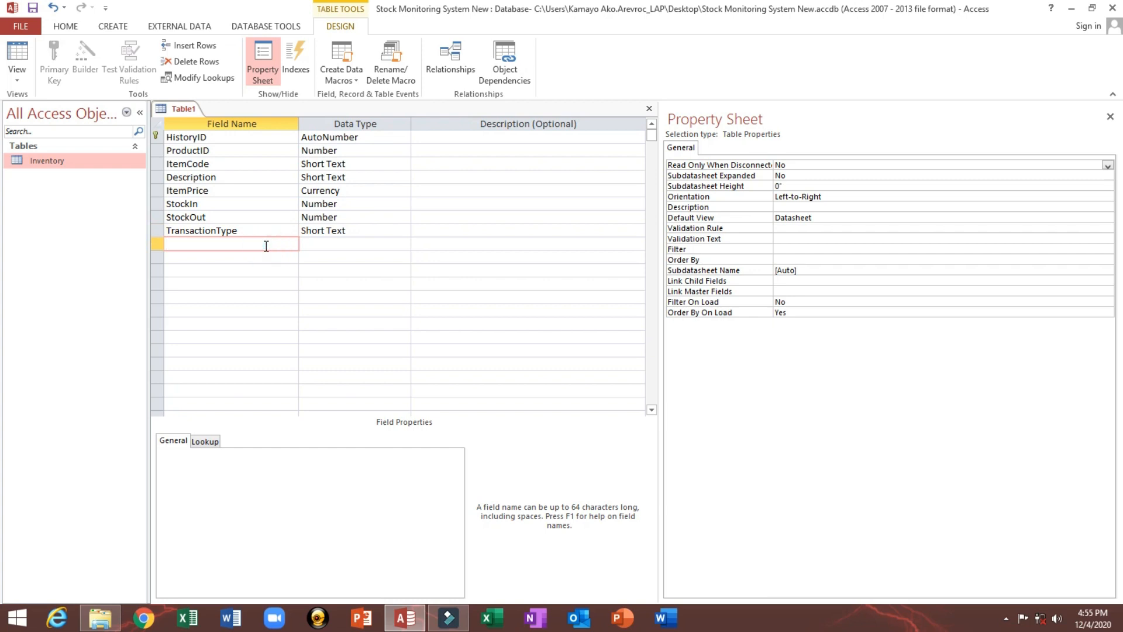
pyautogui.write('TrasansactionDate')
pyautogui.press('Tab')
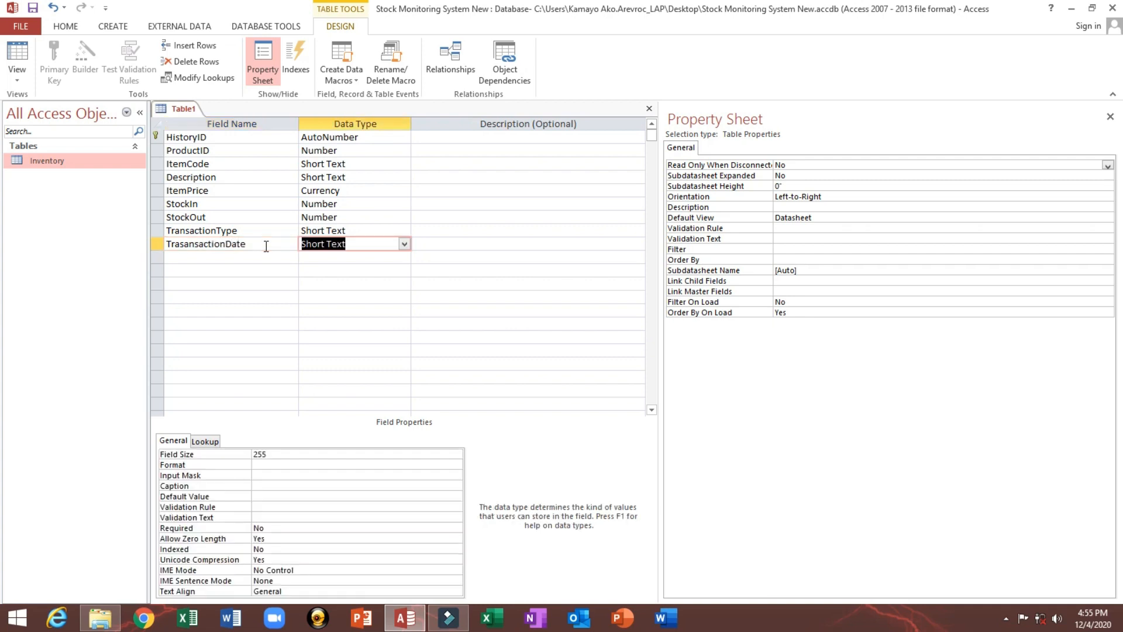
pyautogui.click(404, 243)
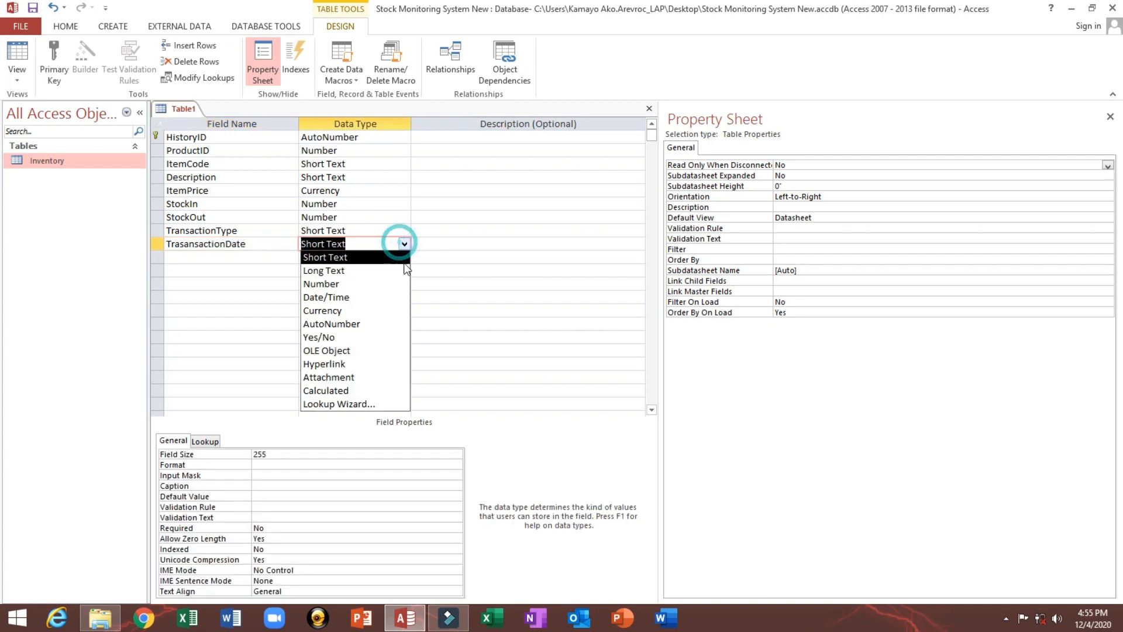
pyautogui.click(387, 297)
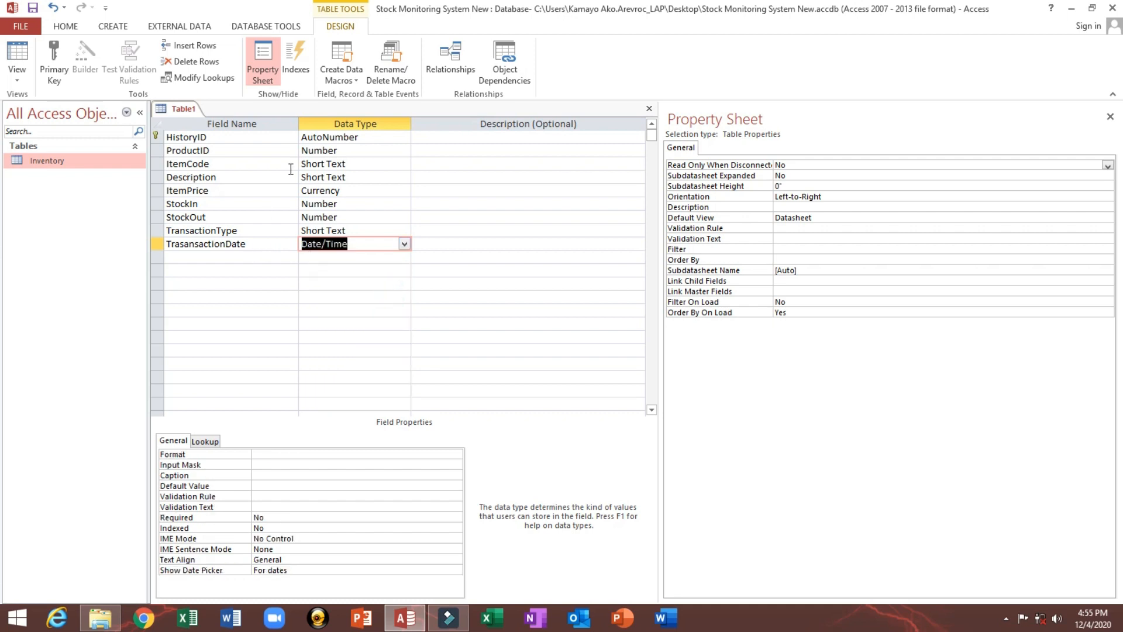
# - Save the new table as History and close it
pyautogui.hotkey('ctrl', 's')
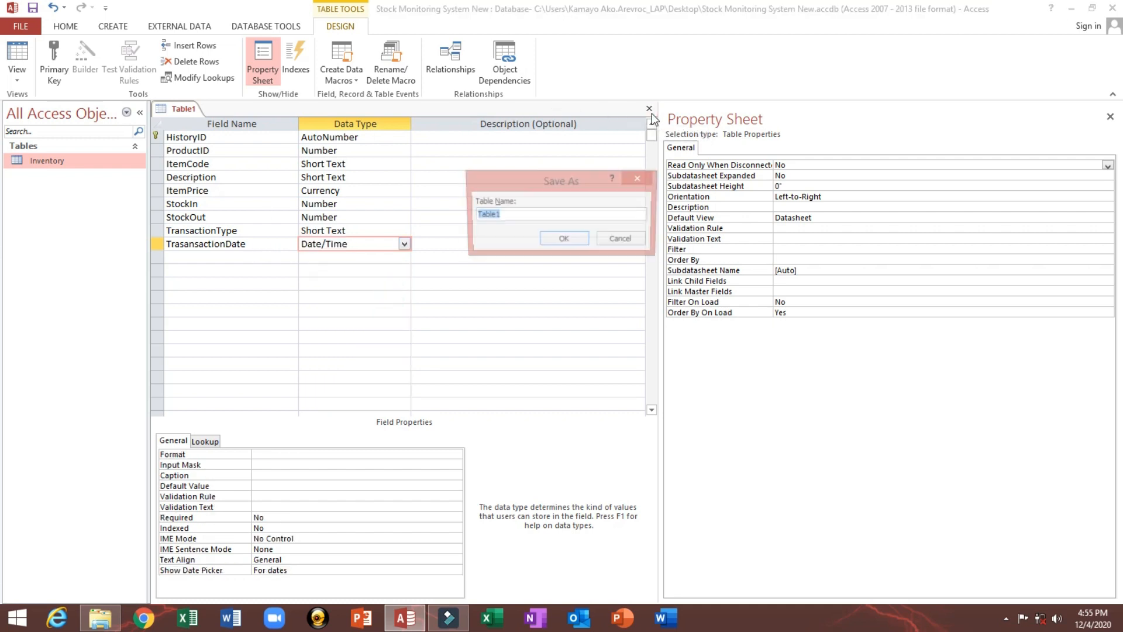
pyautogui.write('History')
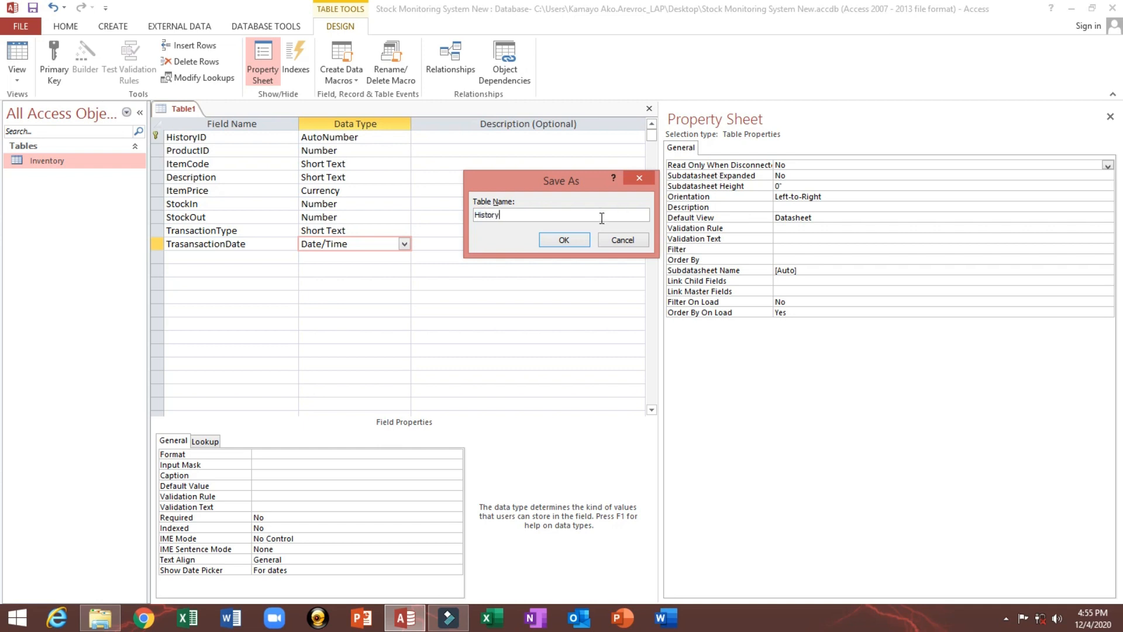
pyautogui.click(564, 240)
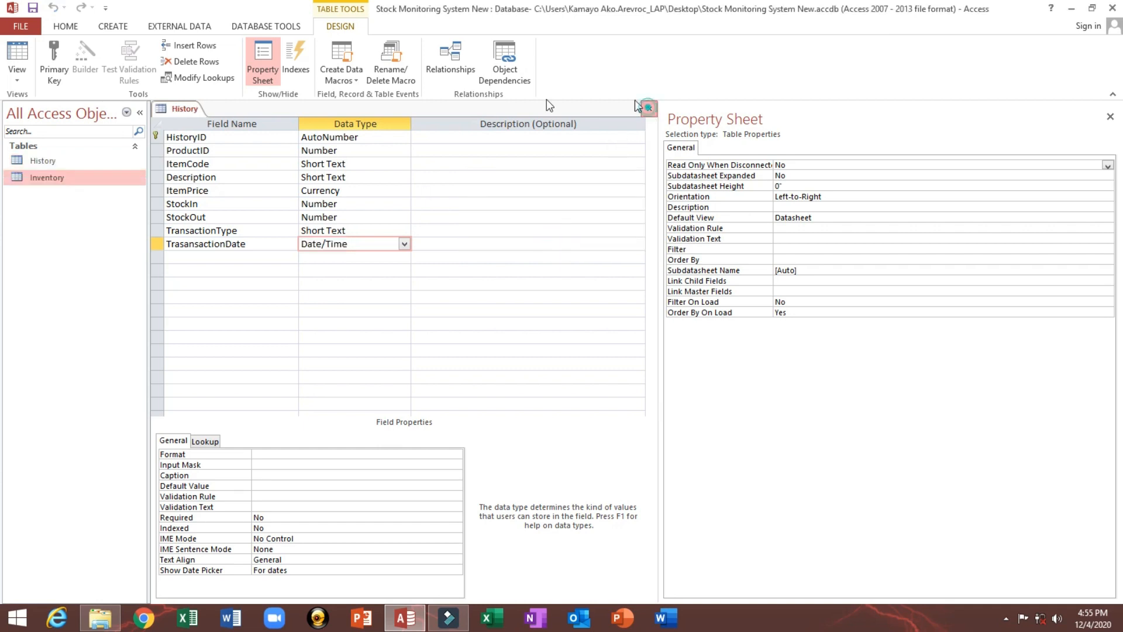
pyautogui.click(648, 108)
# - Examine the Inventory table's fields in Design View and close the table
pyautogui.rightClick(61, 178)
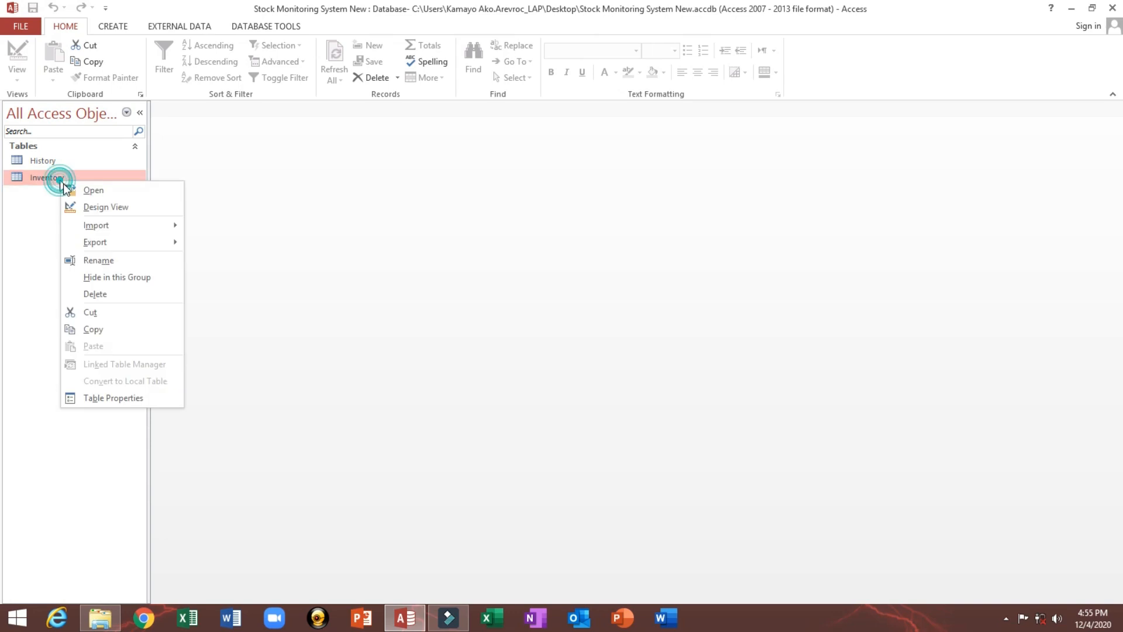
pyautogui.click(84, 207)
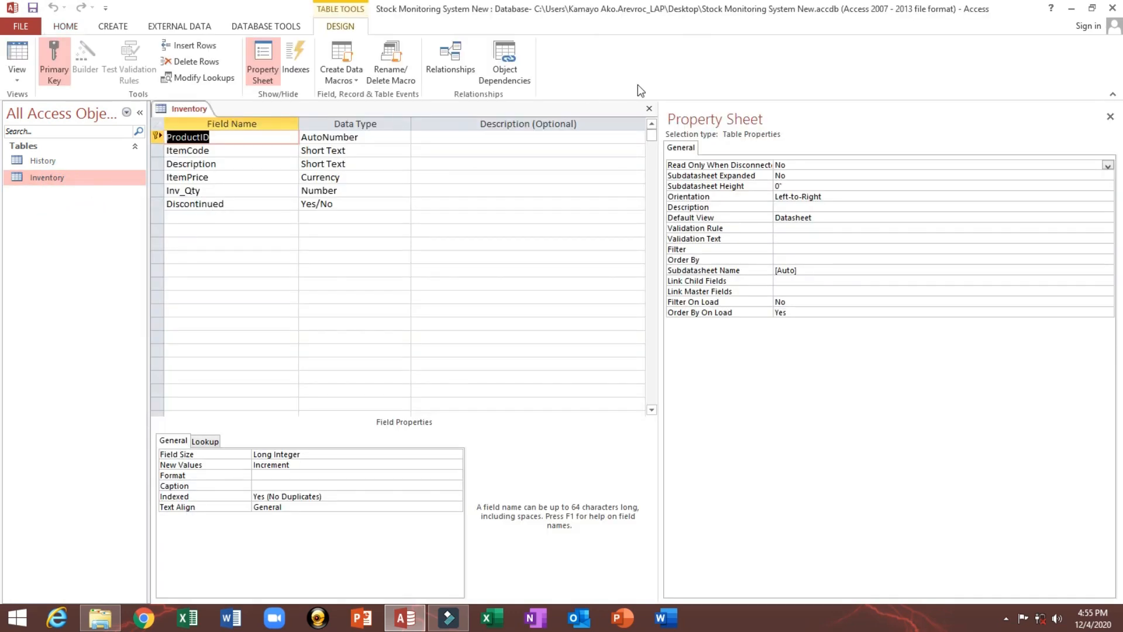
pyautogui.click(649, 108)
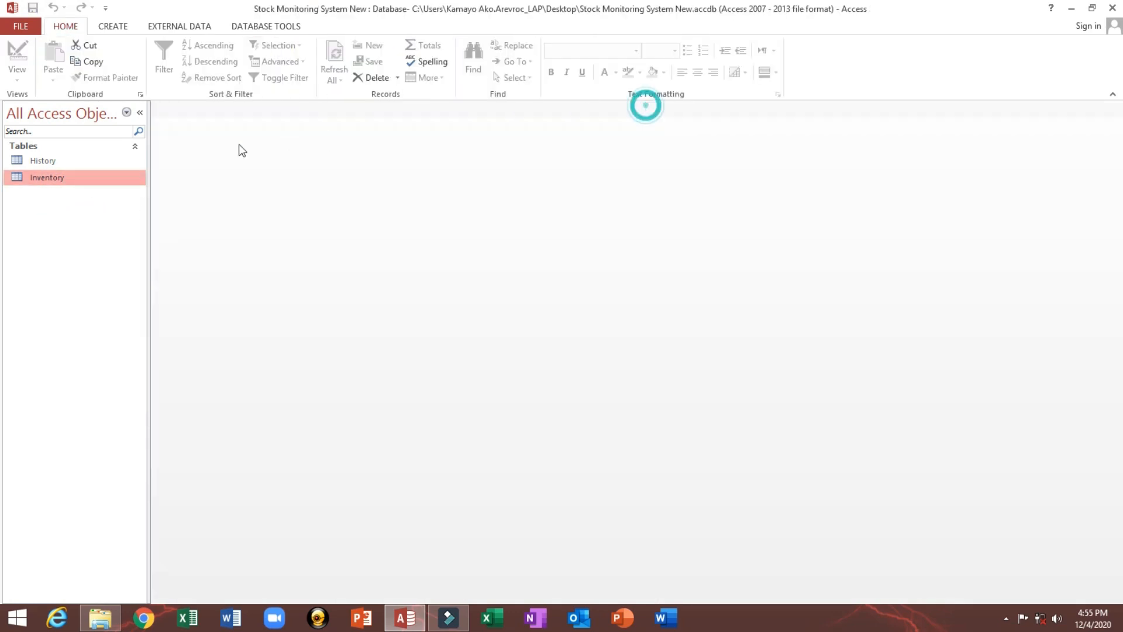
pyautogui.doubleClick(93, 176)
pyautogui.rightClick(93, 176)
pyautogui.click(104, 198)
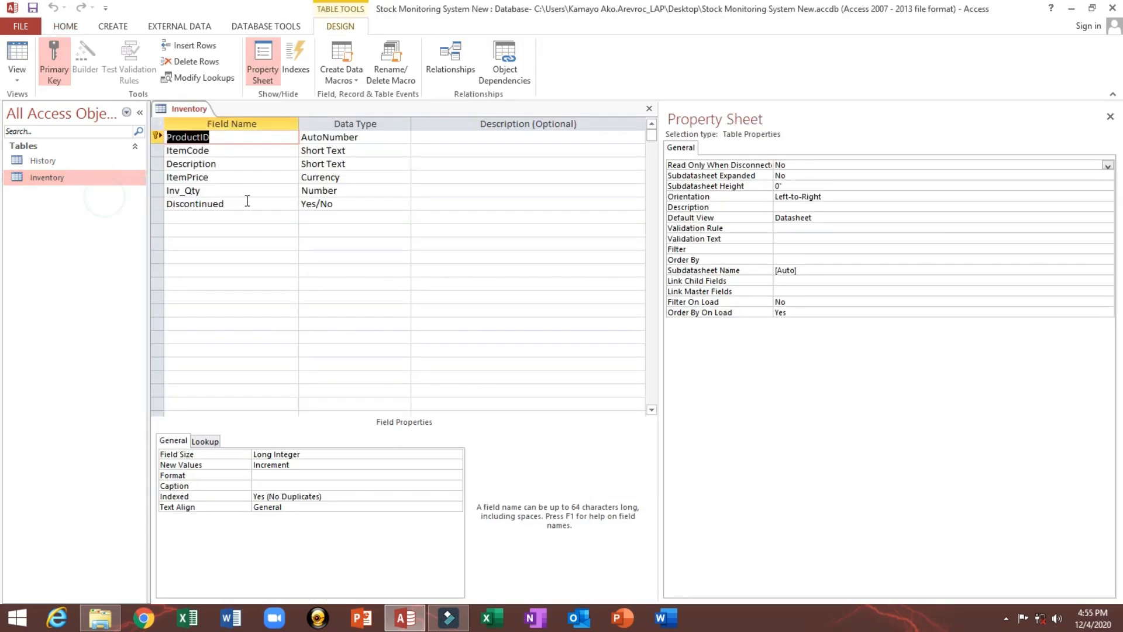
pyautogui.click(57, 162)
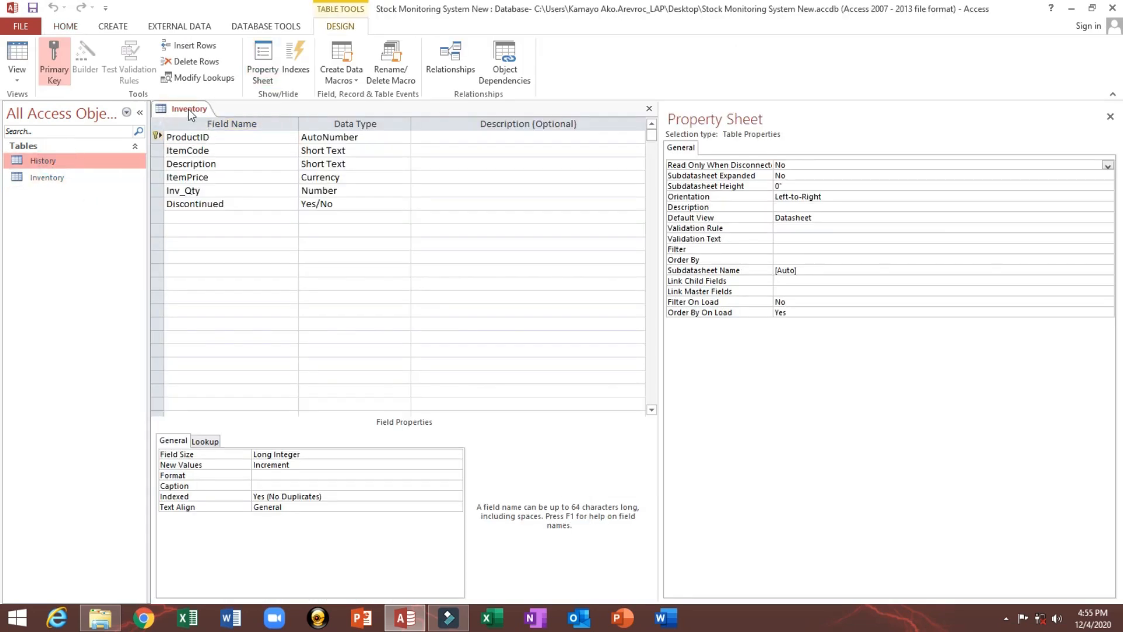
pyautogui.rightClick(188, 109)
pyautogui.click(202, 135)
# - Open the History table in Design View and add a CurrentStock field below TrasansactionDate
pyautogui.rightClick(91, 153)
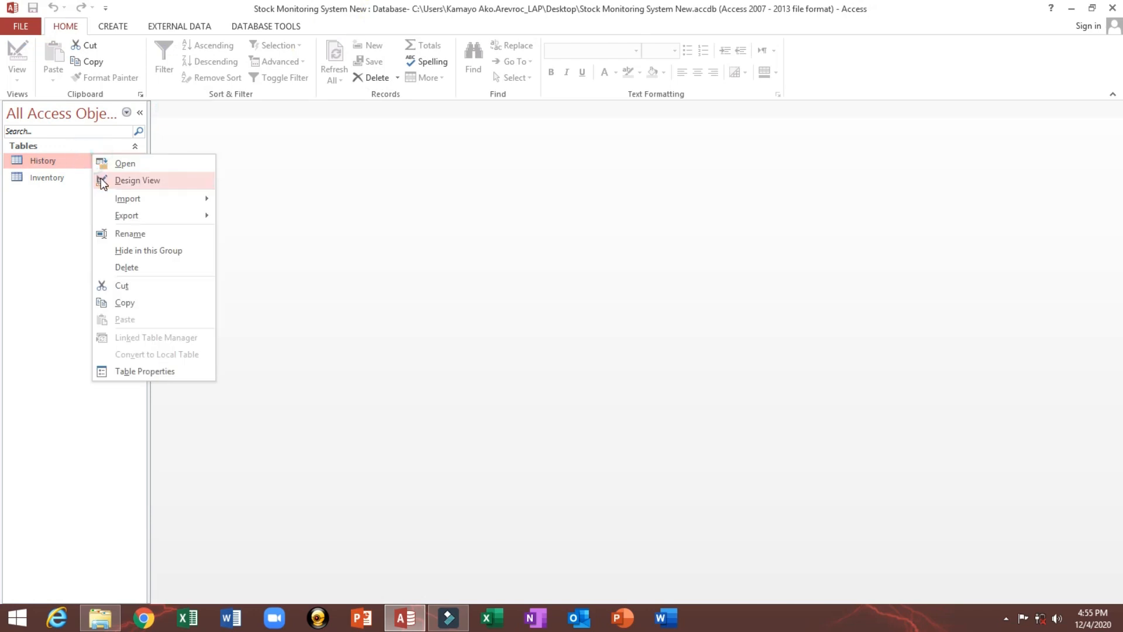
pyautogui.click(100, 178)
pyautogui.click(194, 256)
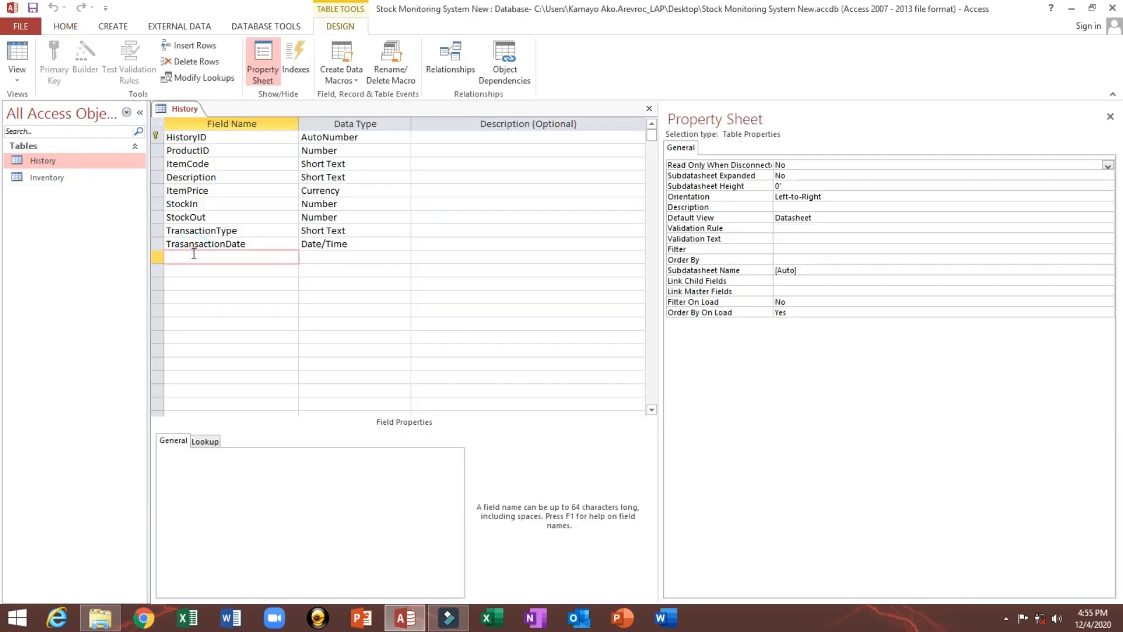
pyautogui.write('CurrentStock')
pyautogui.press('Tab')
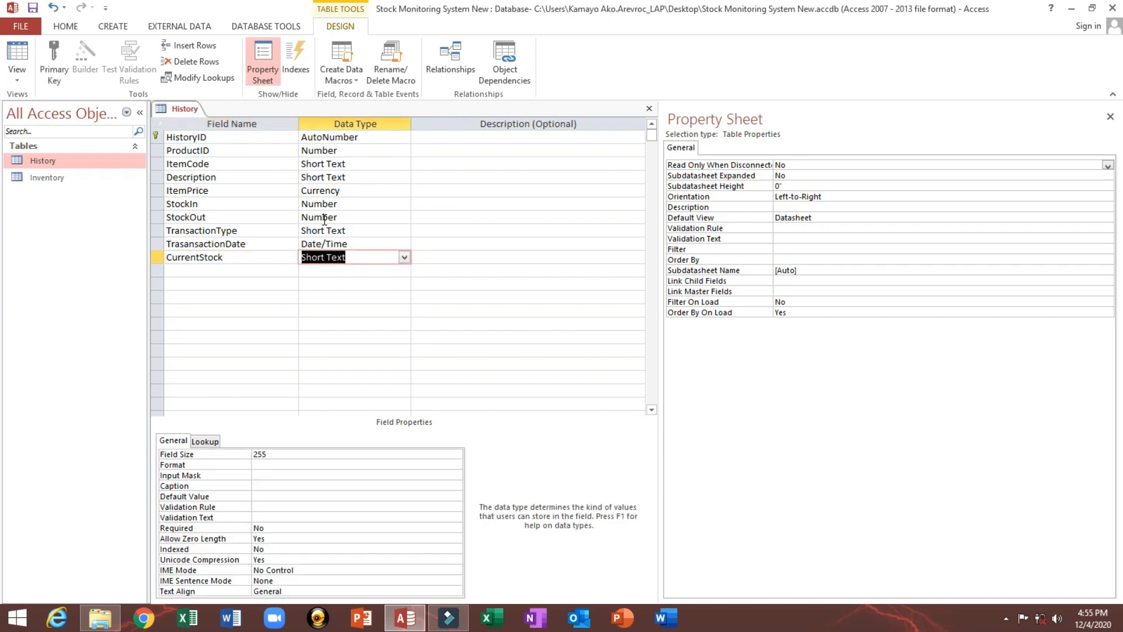
# - Reopen the finished Stock Monitoring System database and examine the product details, current stock and transaction history for several items in the search results
pyautogui.click(405, 618)
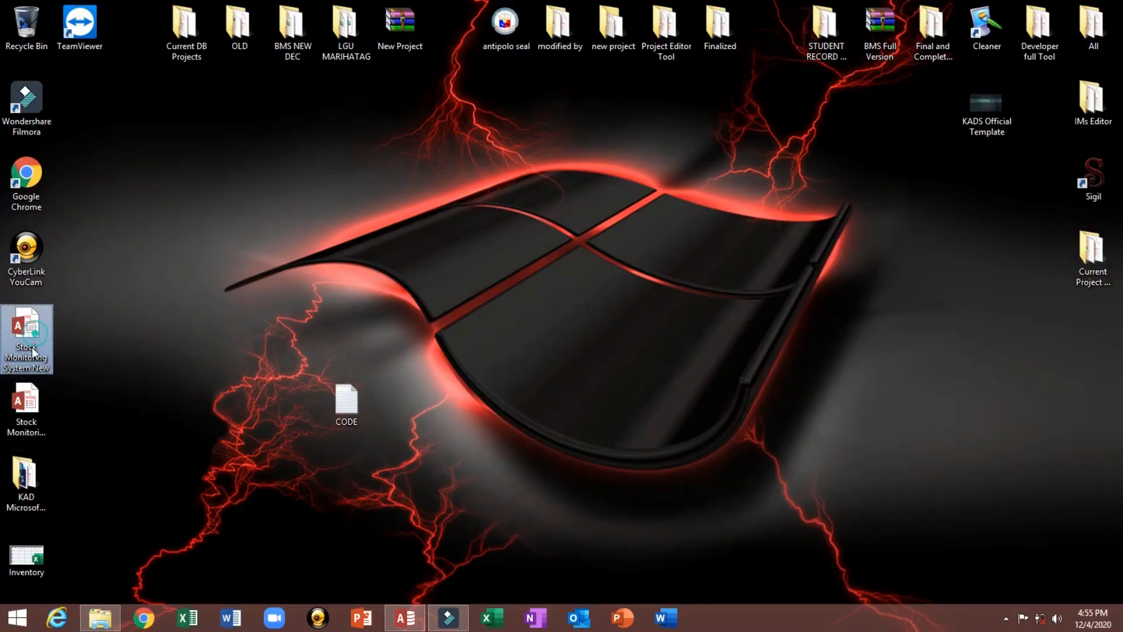
pyautogui.doubleClick(31, 390)
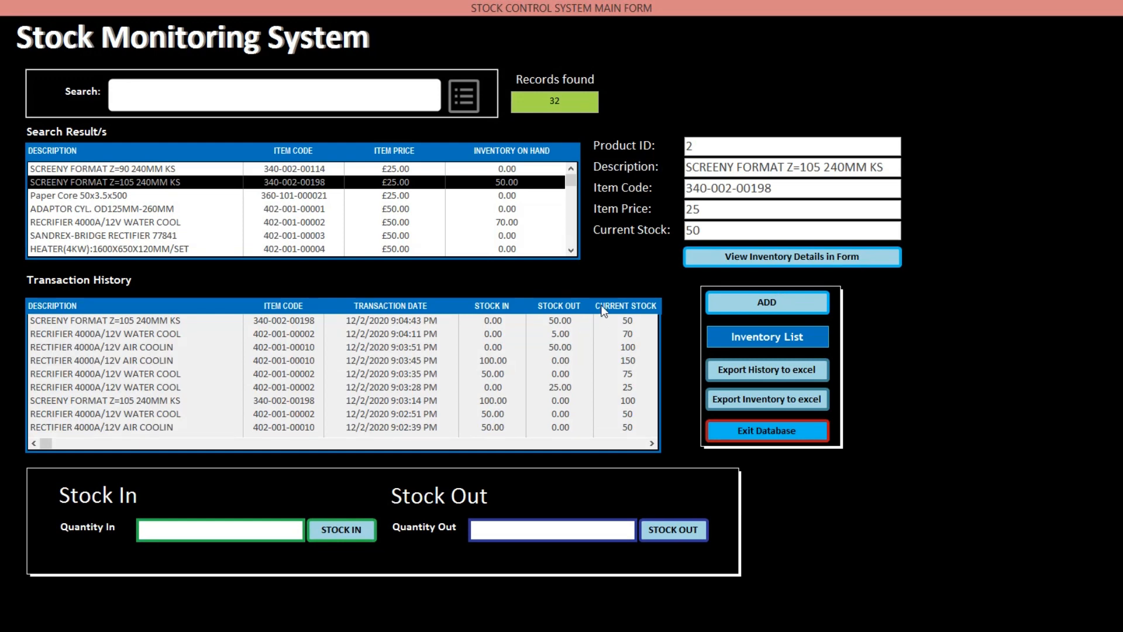
pyautogui.click(381, 222)
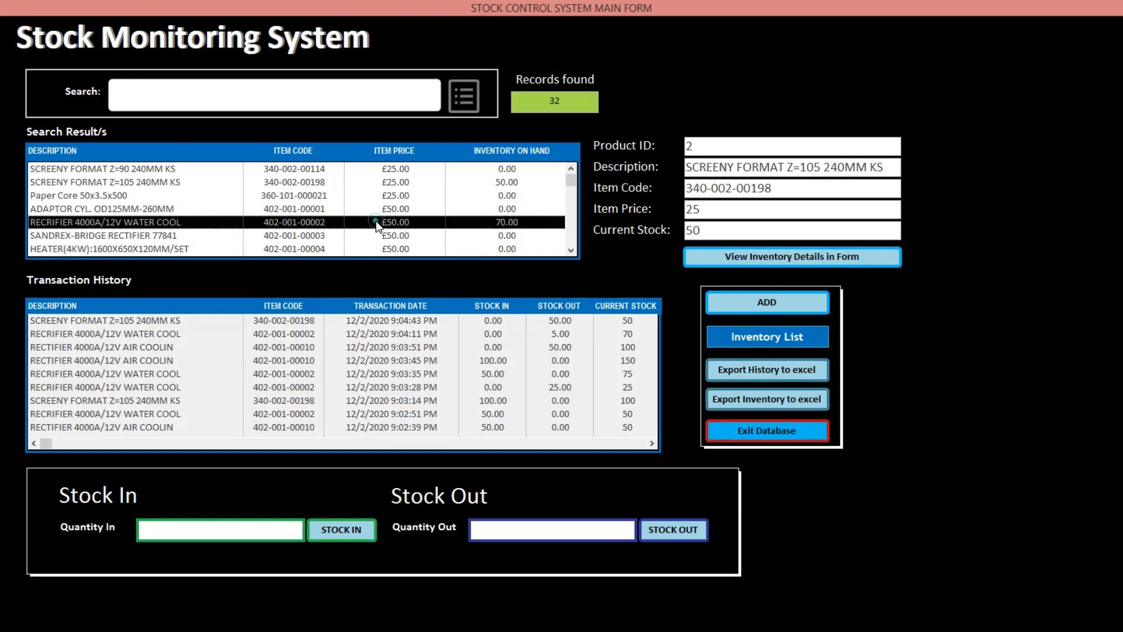
pyautogui.click(380, 196)
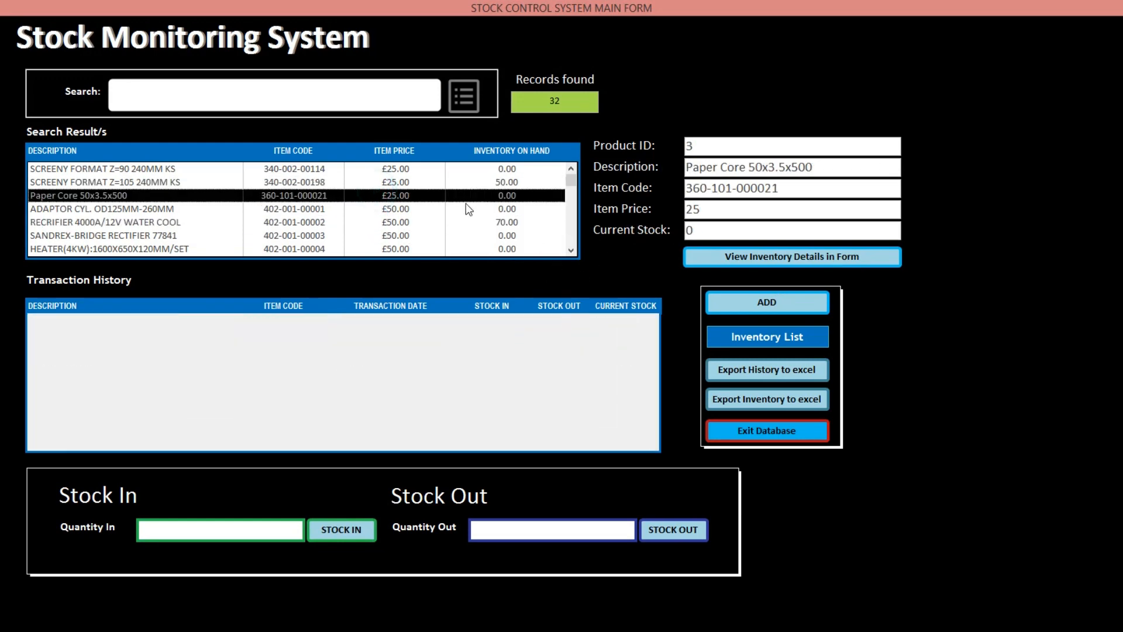
pyautogui.click(358, 183)
pyautogui.click(297, 209)
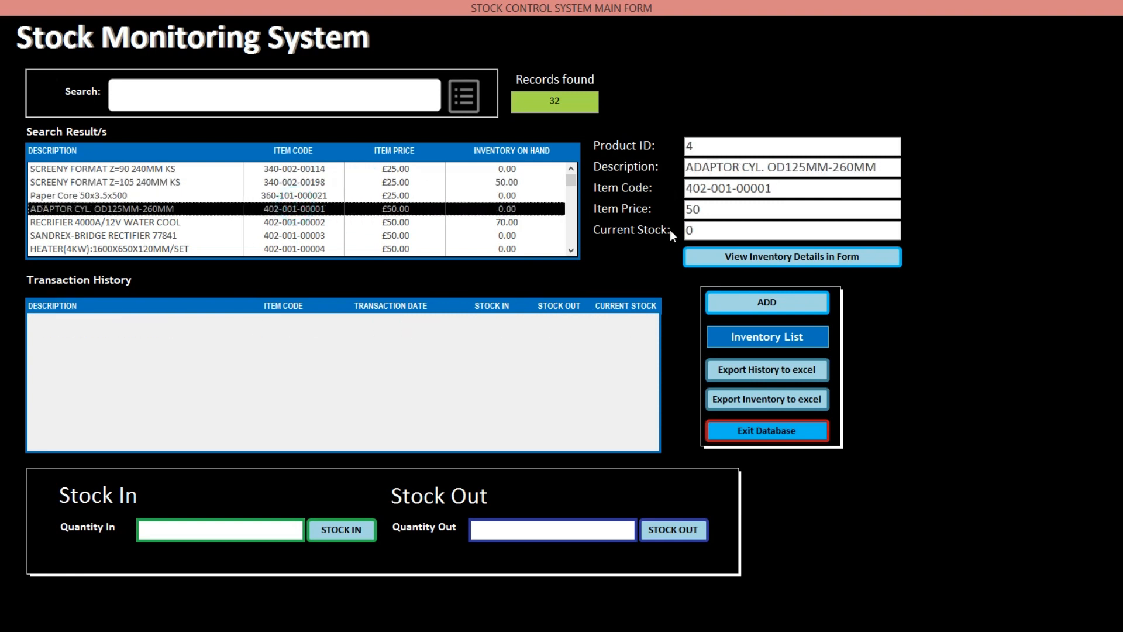
pyautogui.click(407, 182)
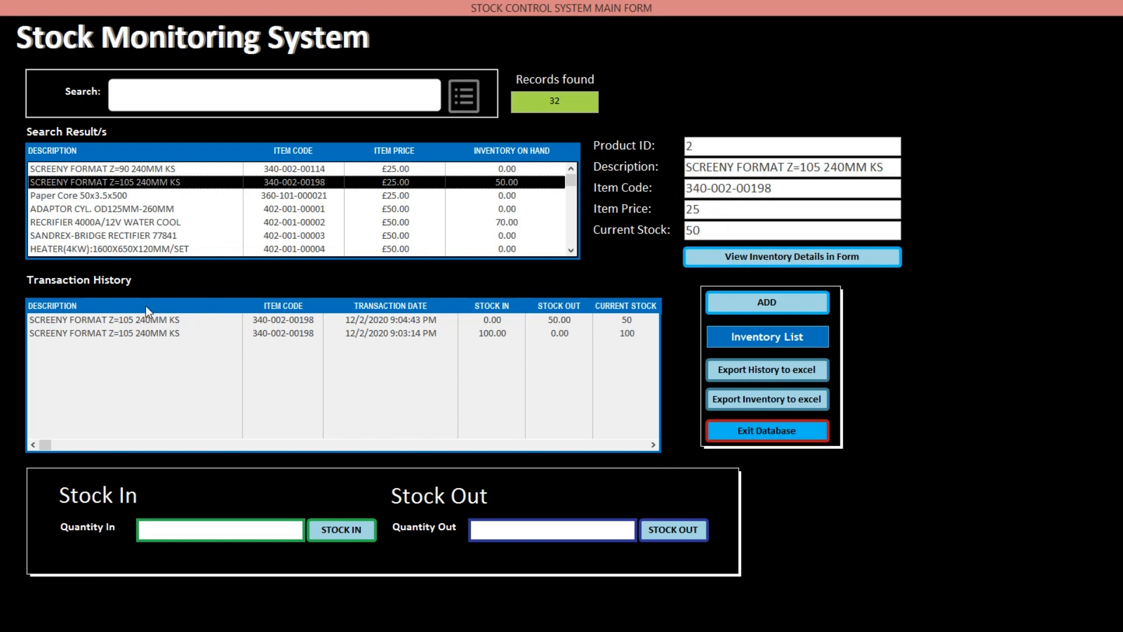
pyautogui.click(394, 214)
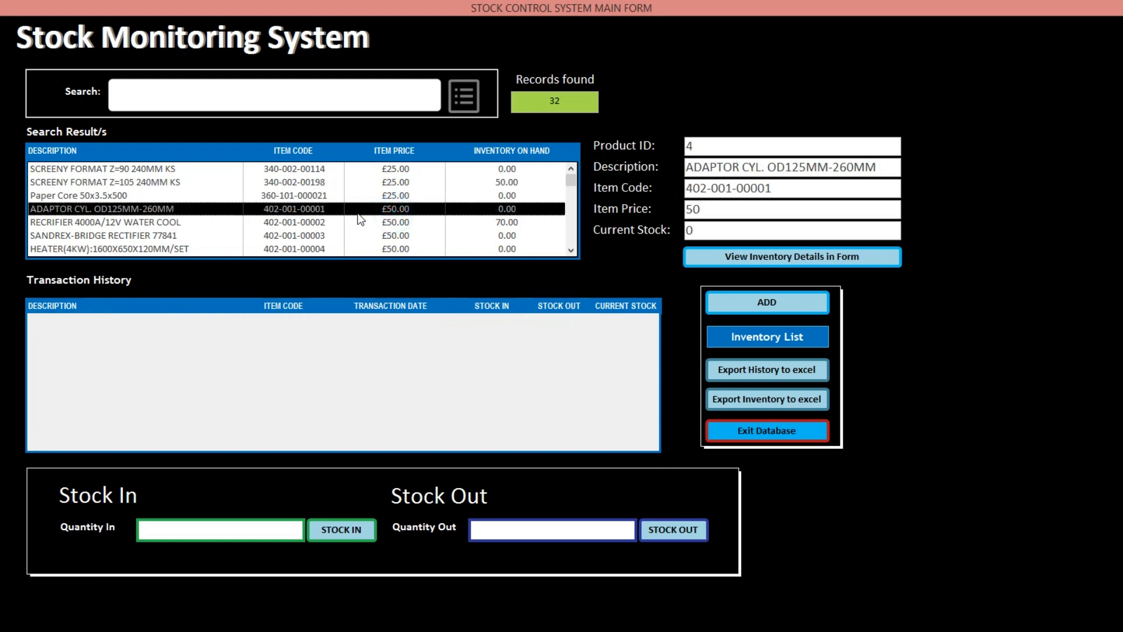
# - Check the product details and transaction history of Paper Core 50x3.5x500 and SANDREX-BRIDGE RECTIFIER 77841 in the search results
pyautogui.click(236, 194)
pyautogui.click(231, 236)
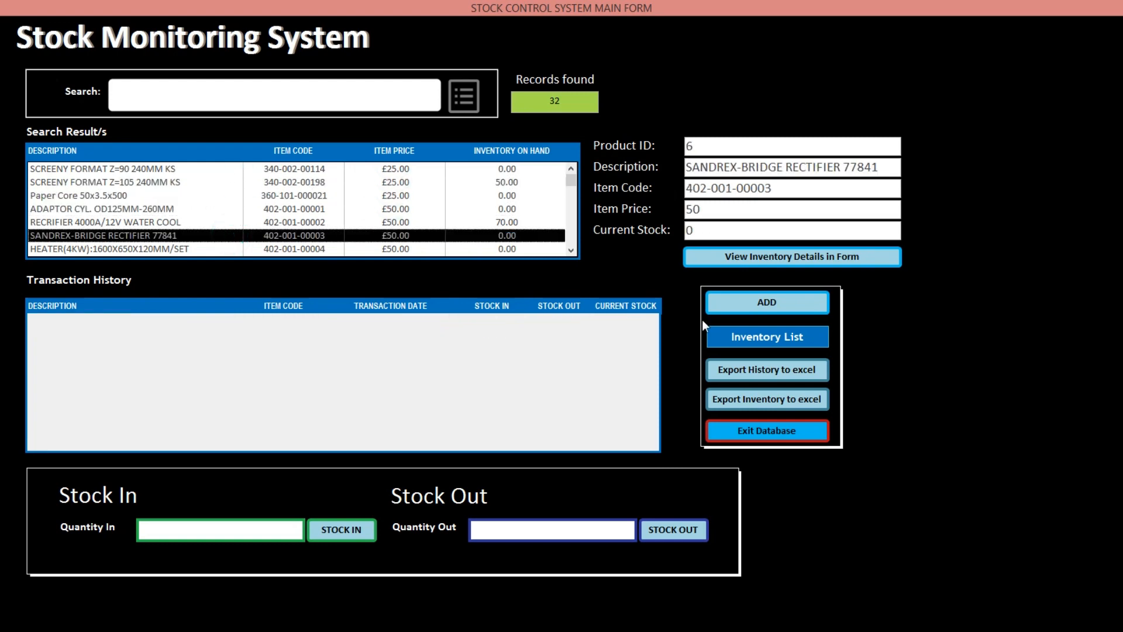
pyautogui.click(241, 195)
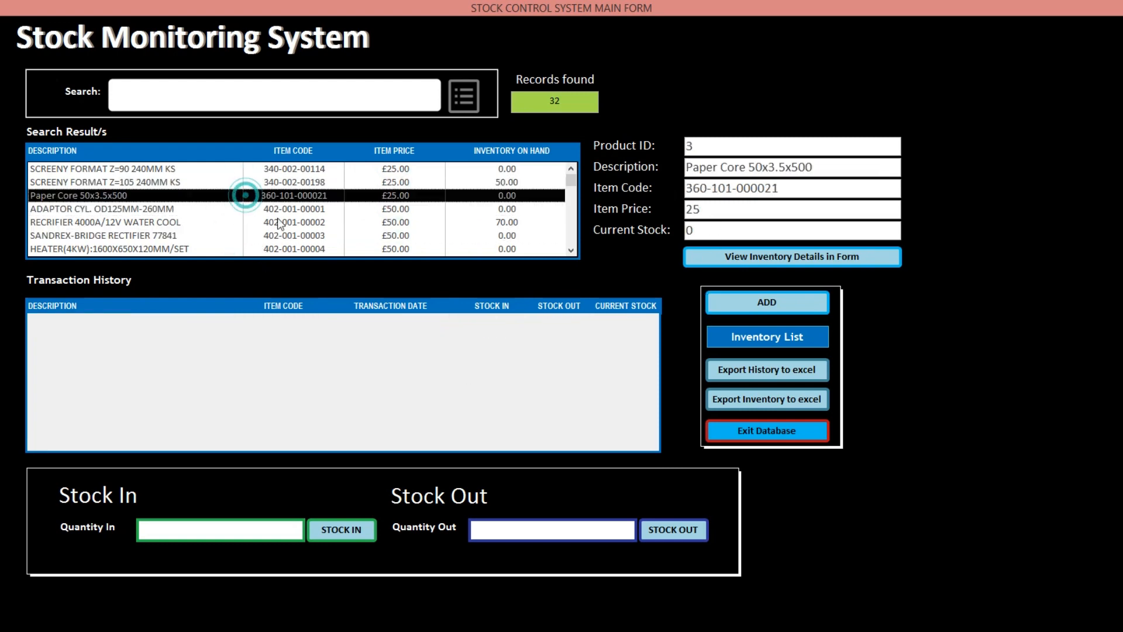
# - Process a Stock In quantity of 50 for RECRIFIER 4000A/12V WATER COOL and check the new transaction history entry
pyautogui.click(291, 222)
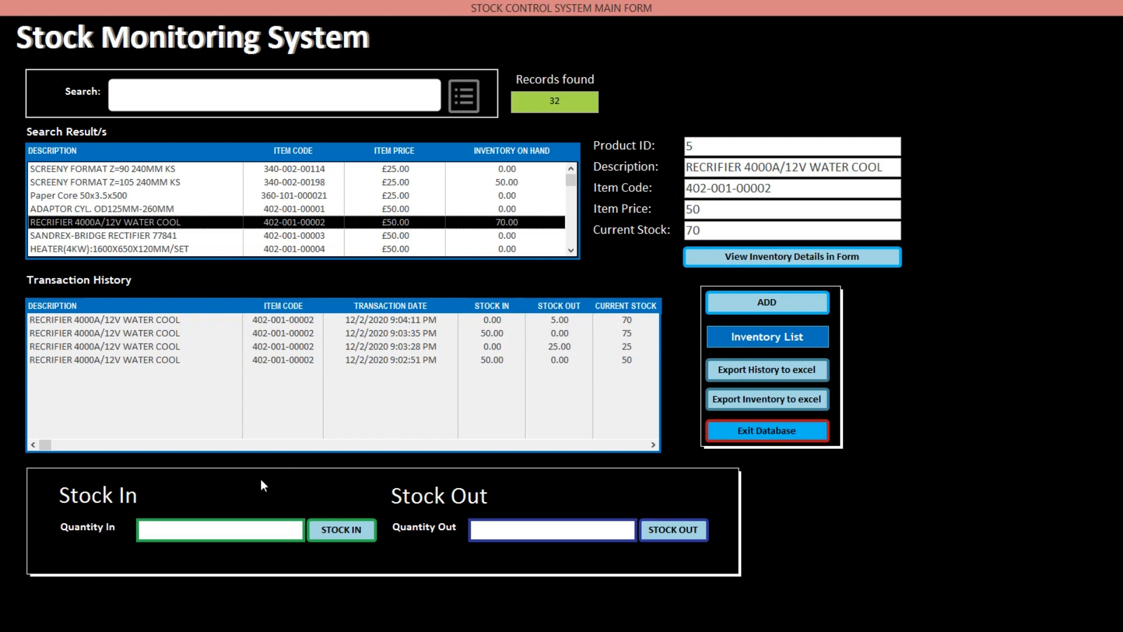
pyautogui.click(259, 526)
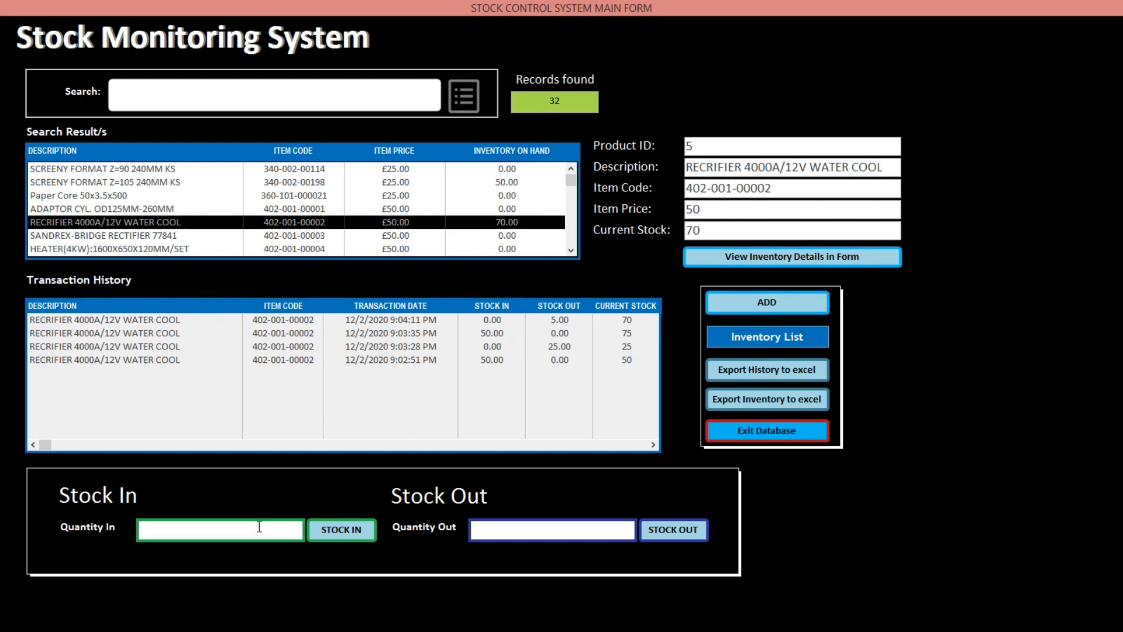
pyautogui.write('50')
pyautogui.click(332, 531)
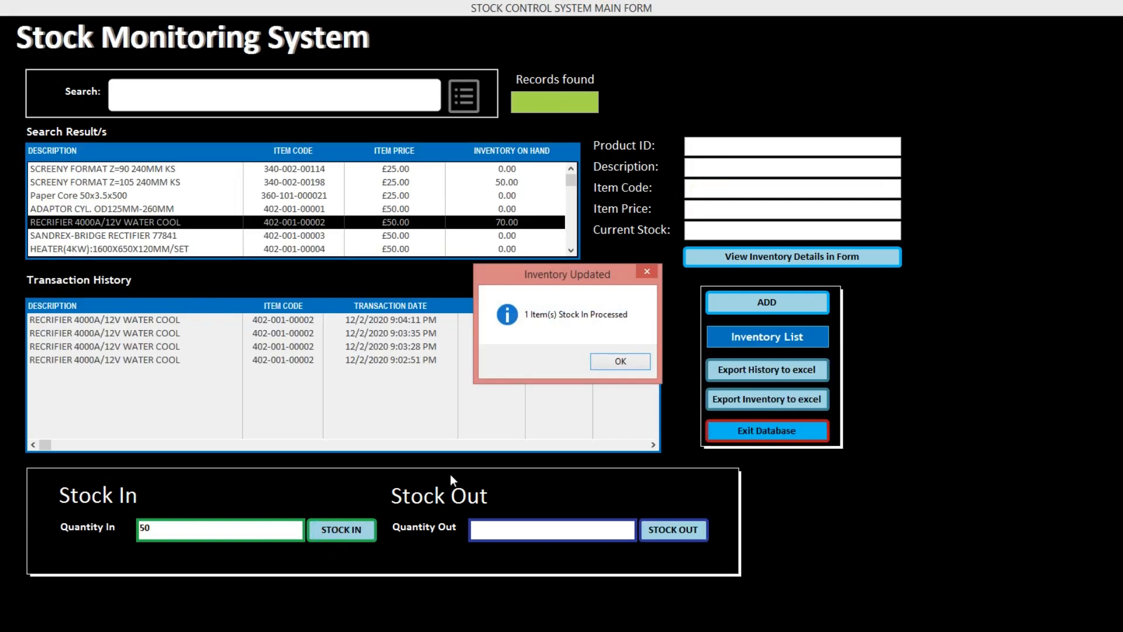
pyautogui.click(638, 360)
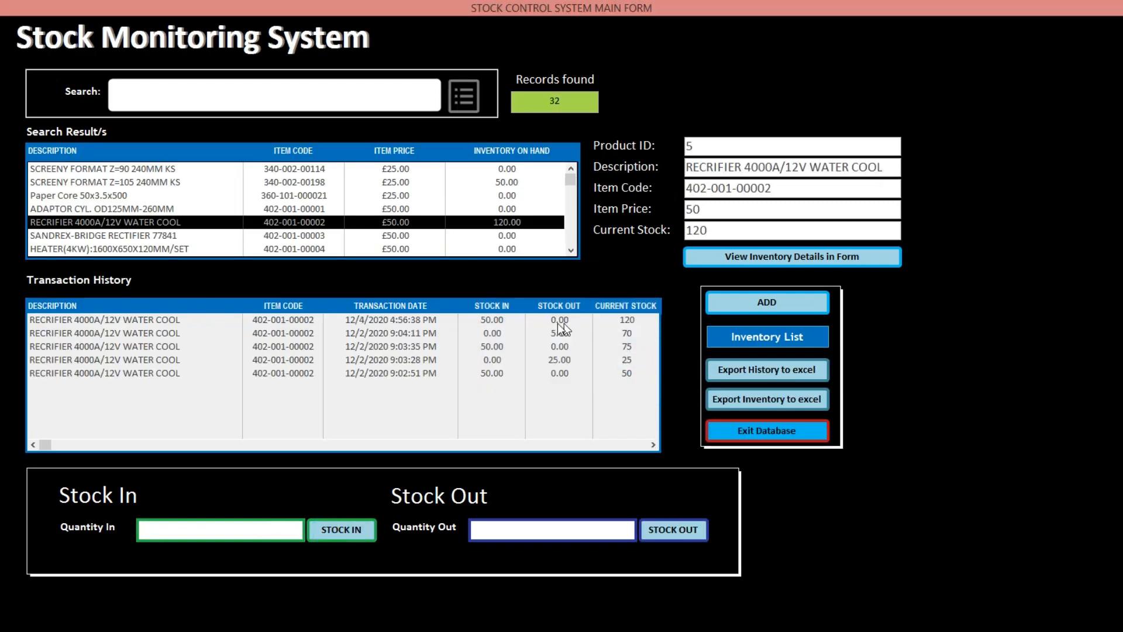
pyautogui.click(471, 321)
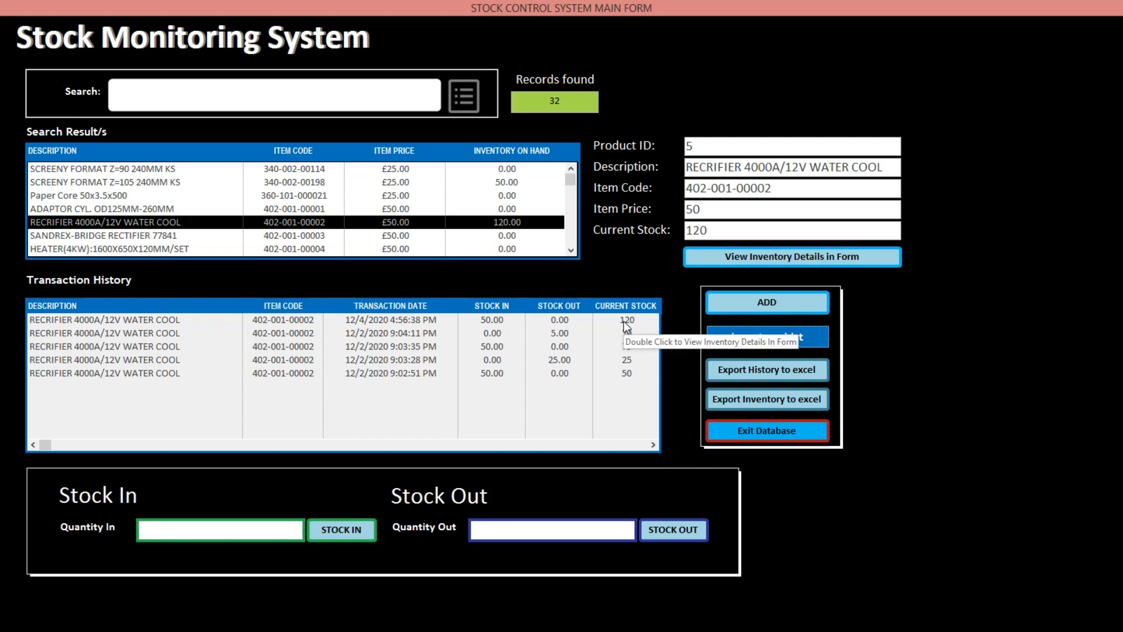
# - Process a Stock Out quantity of 20 for RECRIFIER 4000A/12V WATER COOL and exit the finished database
pyautogui.click(561, 526)
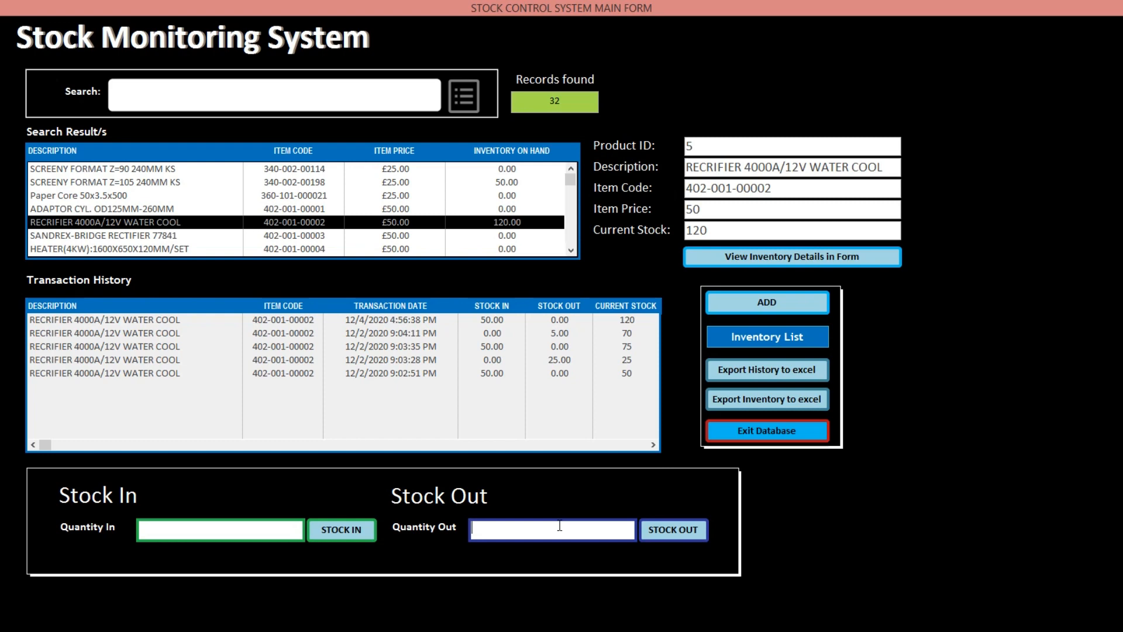
pyautogui.write('20')
pyautogui.click(668, 530)
pyautogui.click(625, 364)
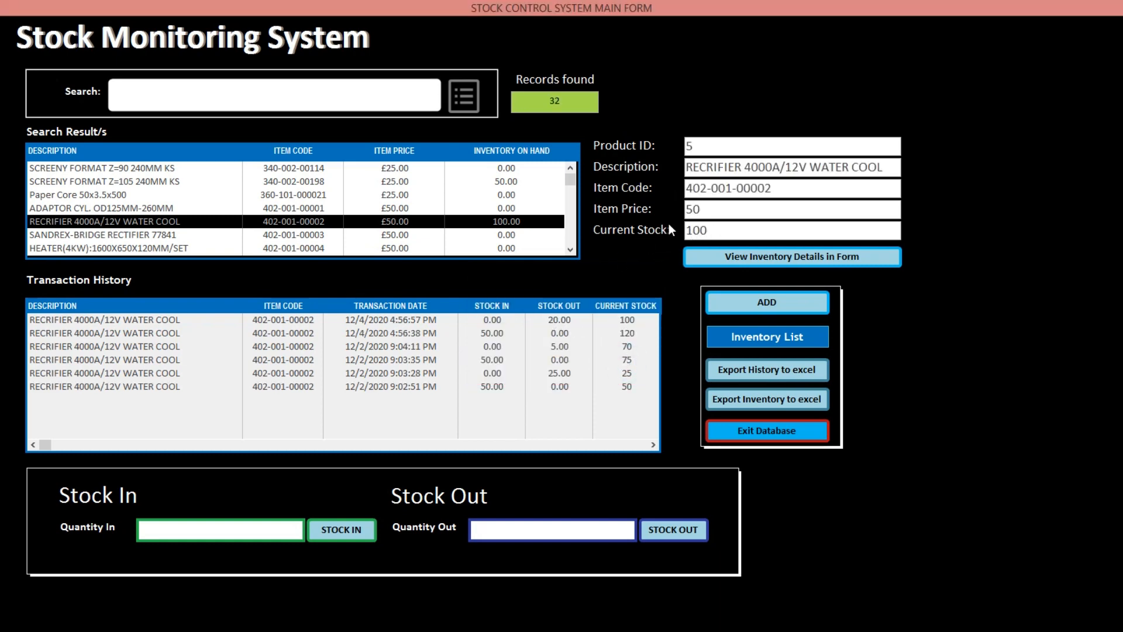
pyautogui.click(760, 431)
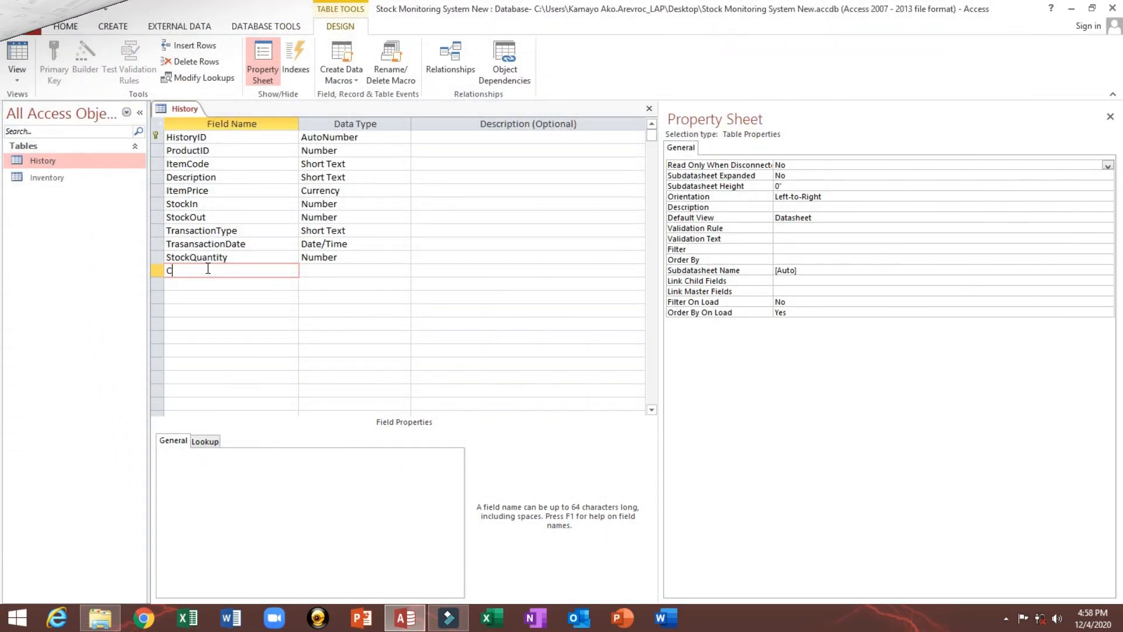
# - Add a CurrentStock field below StockQuantity in the History table and set its data type to Calculated
pyautogui.write('Curr')
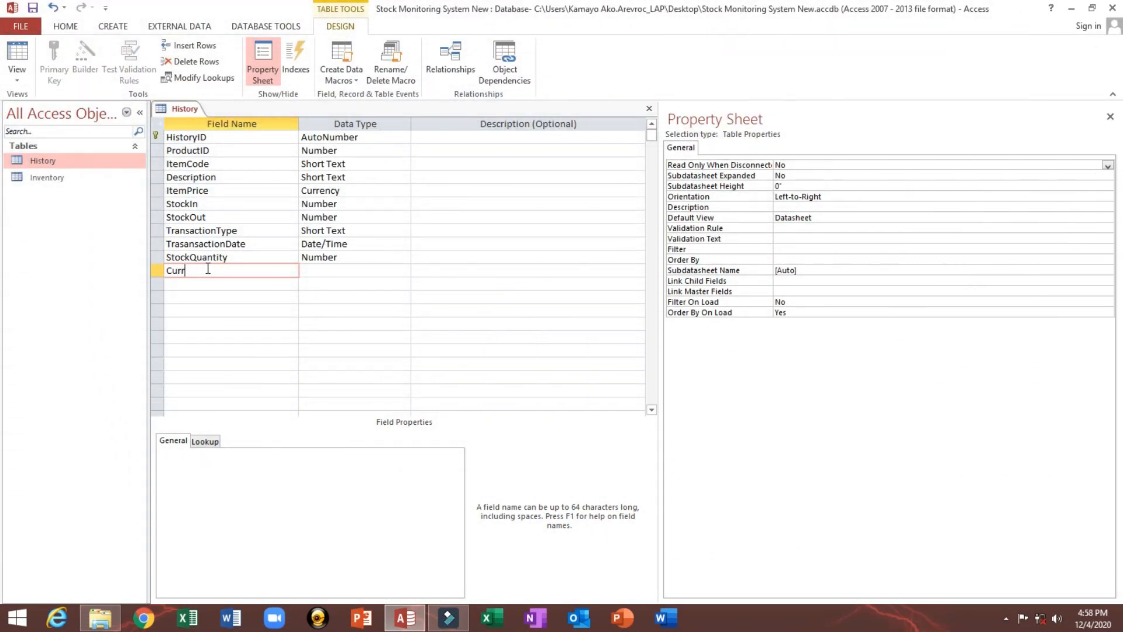
pyautogui.write('entStock')
pyautogui.press('Tab')
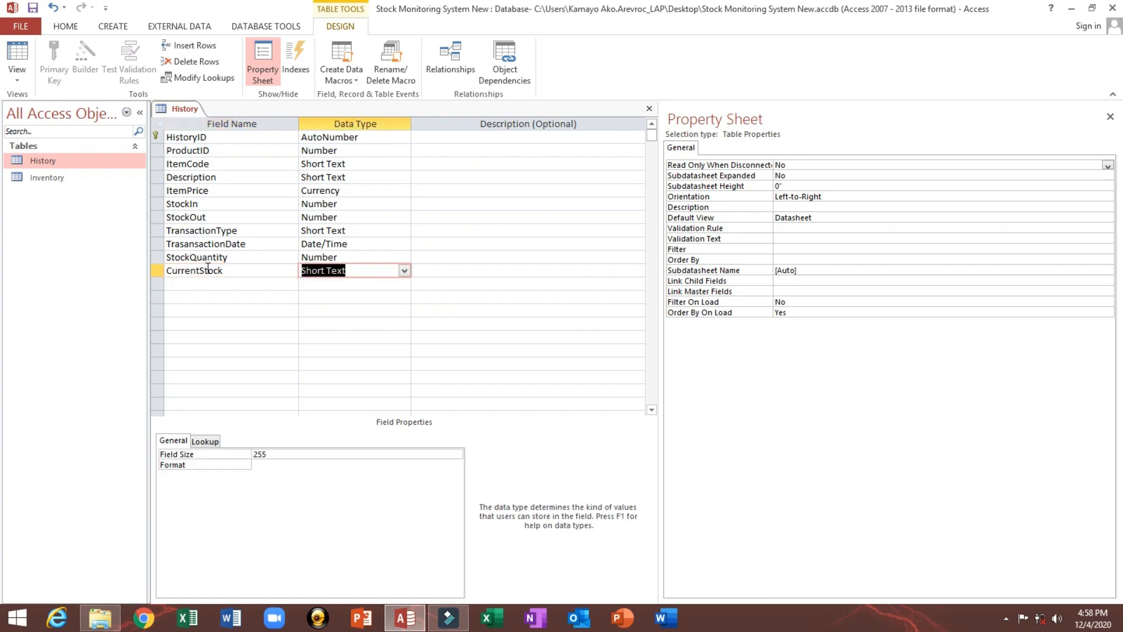
pyautogui.click(404, 271)
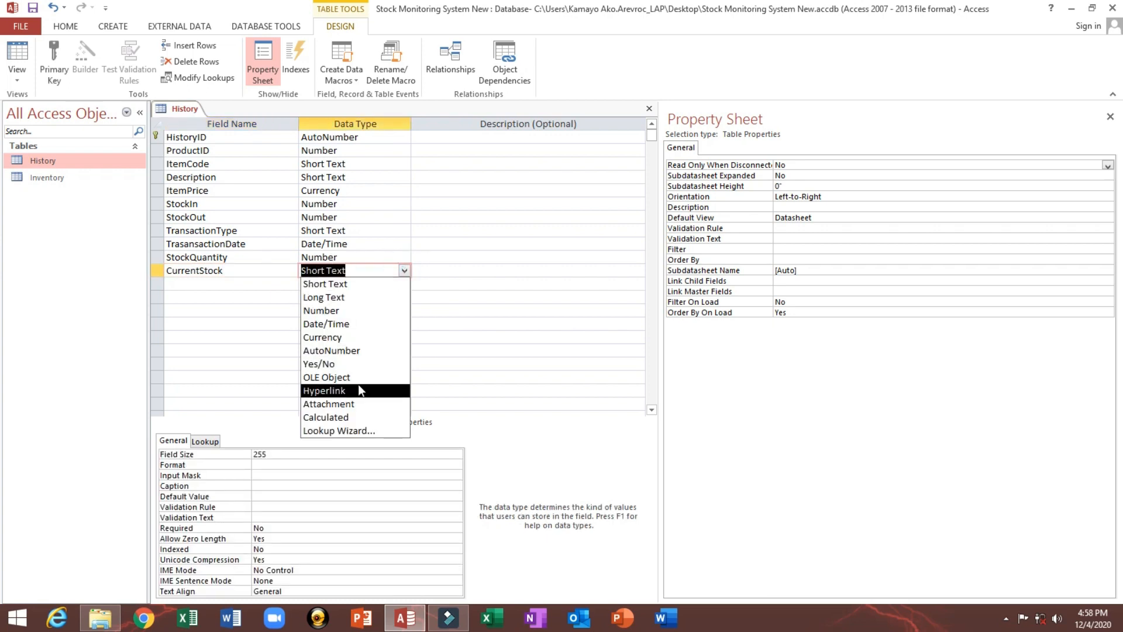
pyautogui.click(339, 416)
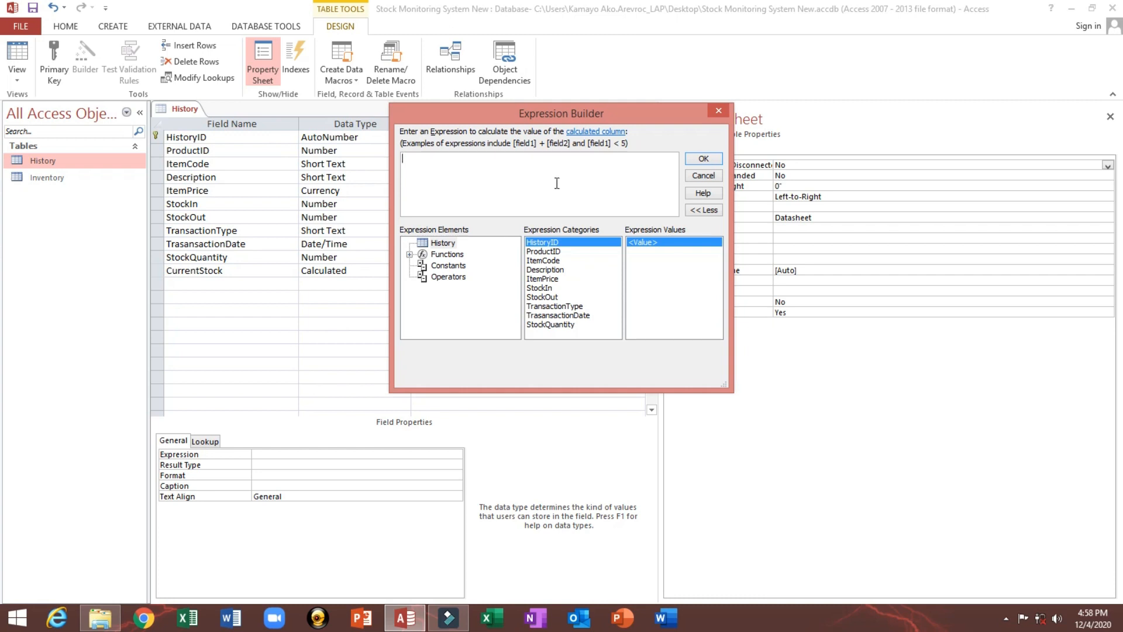
# - Begin the CurrentStock expression with IIf([TransactionType]="Stock In", [StockQuantity] + [StockIn]
pyautogui.write('IIf(')
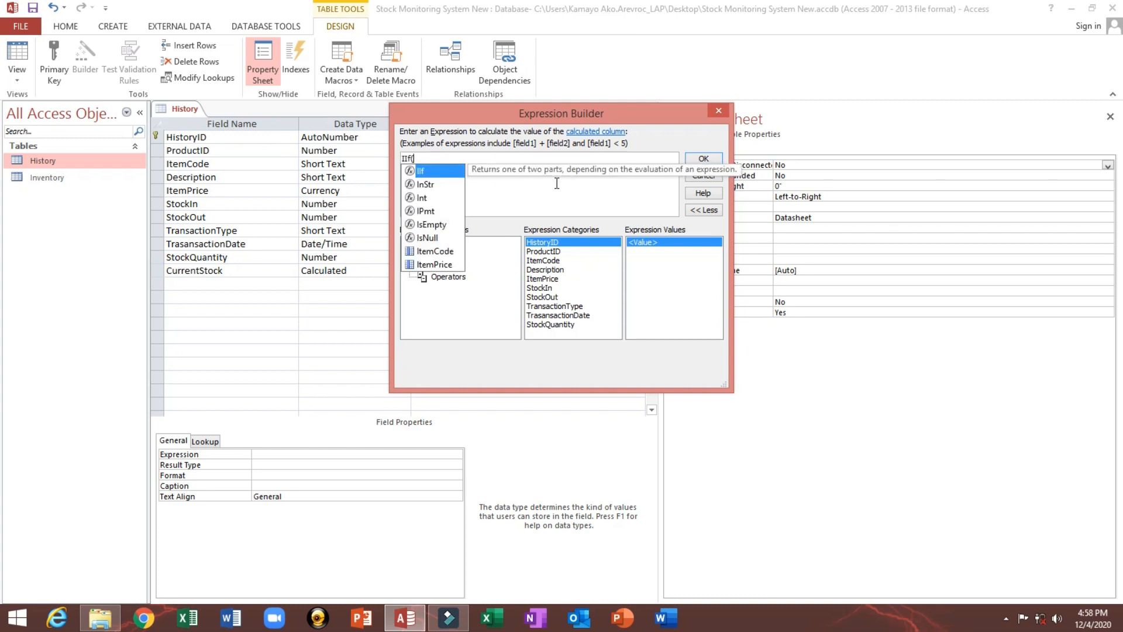
pyautogui.write('[t')
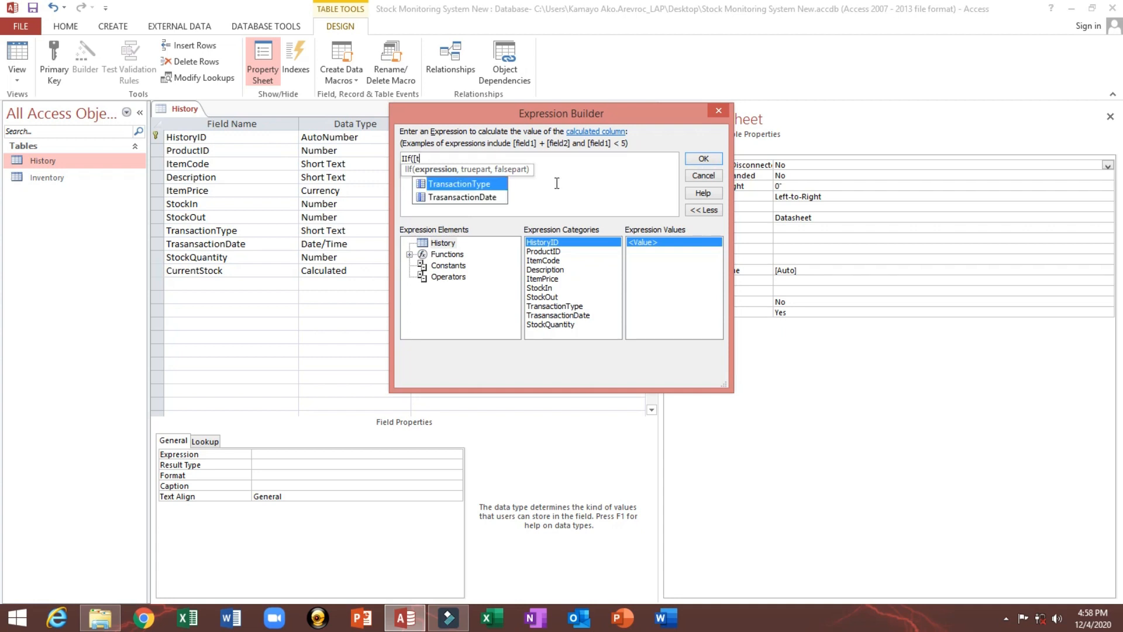
pyautogui.press('Tab')
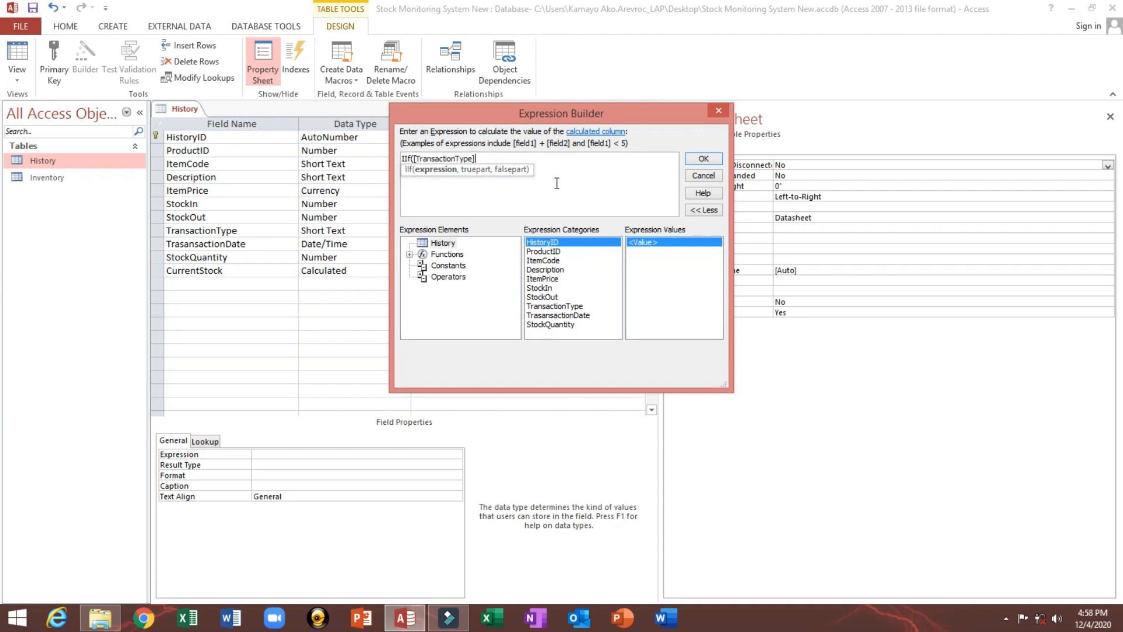
pyautogui.write('="Stock i')
pyautogui.press('BackSpace')
pyautogui.write('In",')
pyautogui.doubleClick(557, 324)
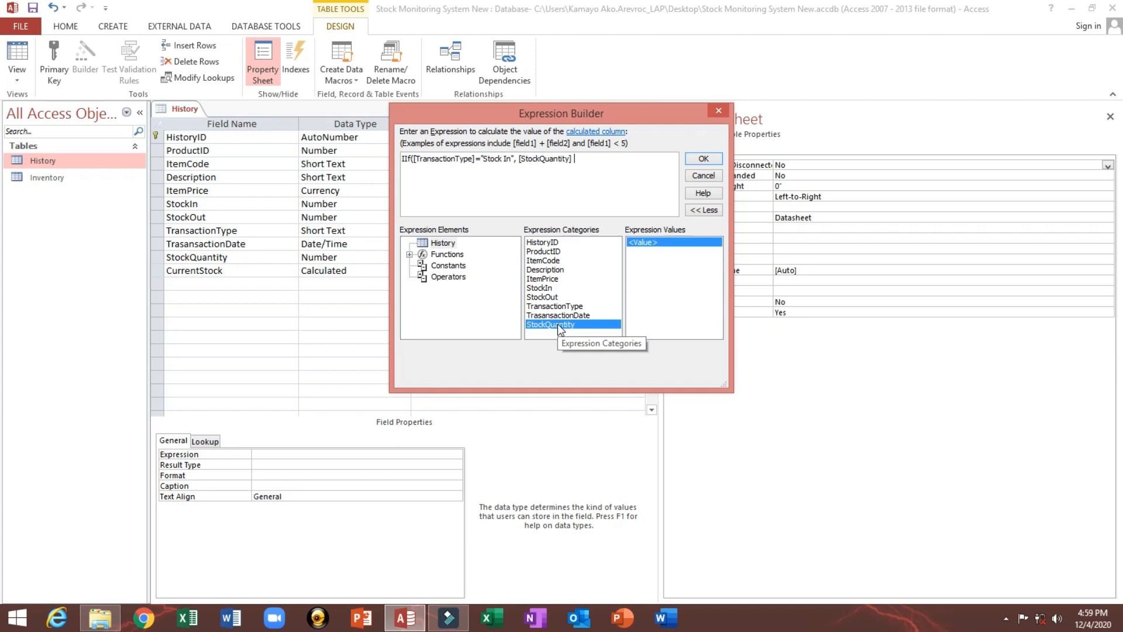
pyautogui.write('+')
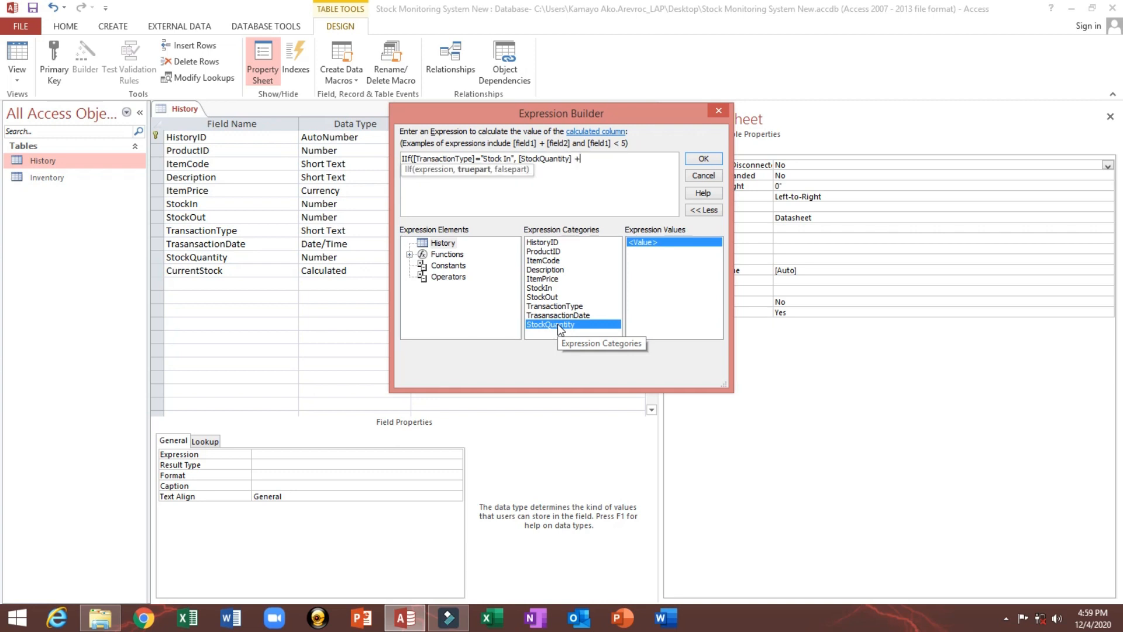
pyautogui.doubleClick(541, 288)
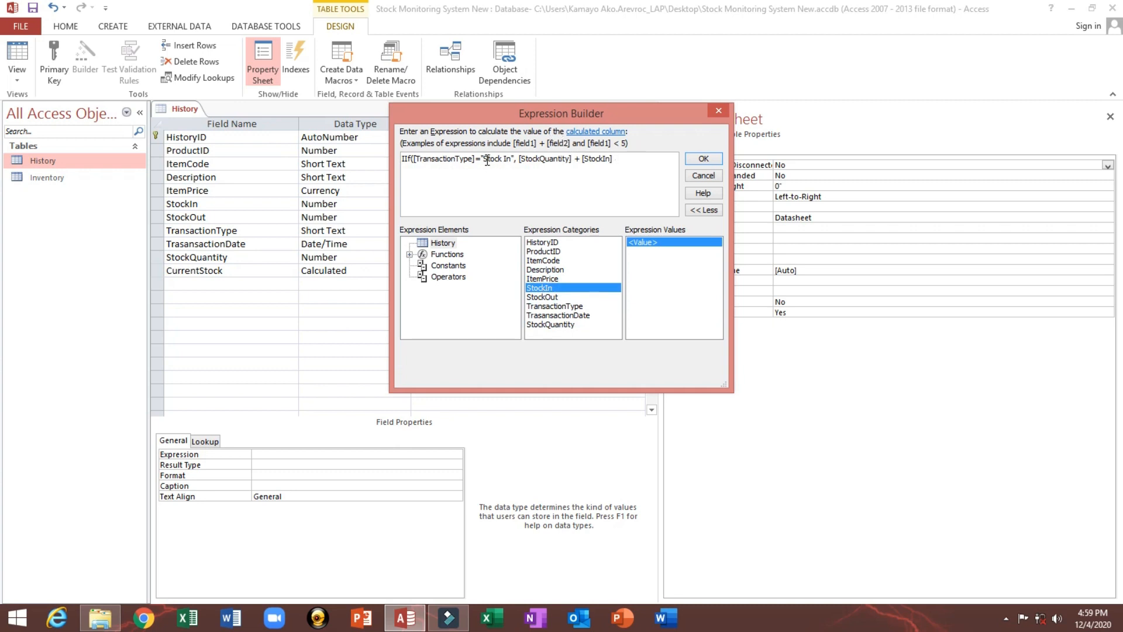
pyautogui.moveTo(486, 160); pyautogui.dragTo(626, 162)
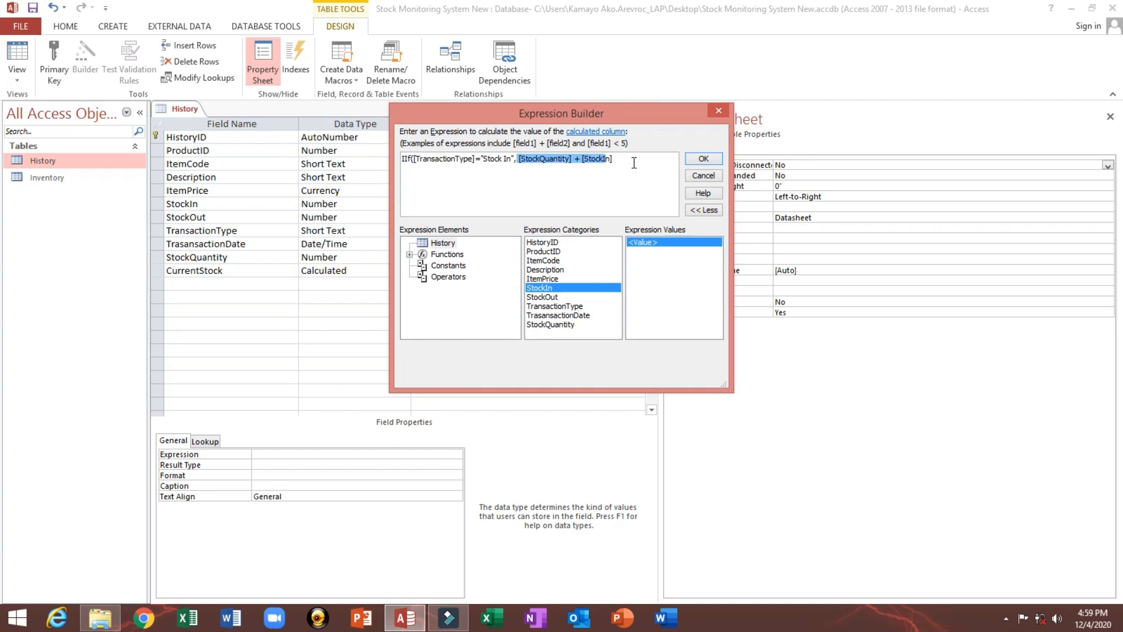
pyautogui.click(632, 162)
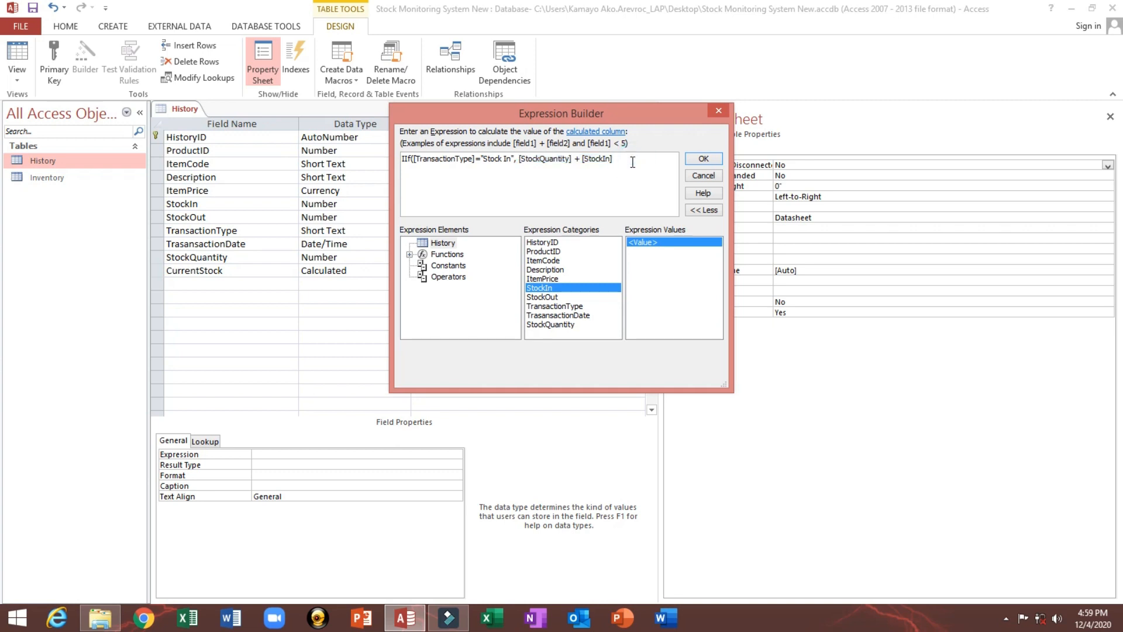
# - Complete the expression with the nested false part ,IIf([TransactionType]="Stock Out", [StockQuantity] - [StockOut] ,0))
pyautogui.write(',')
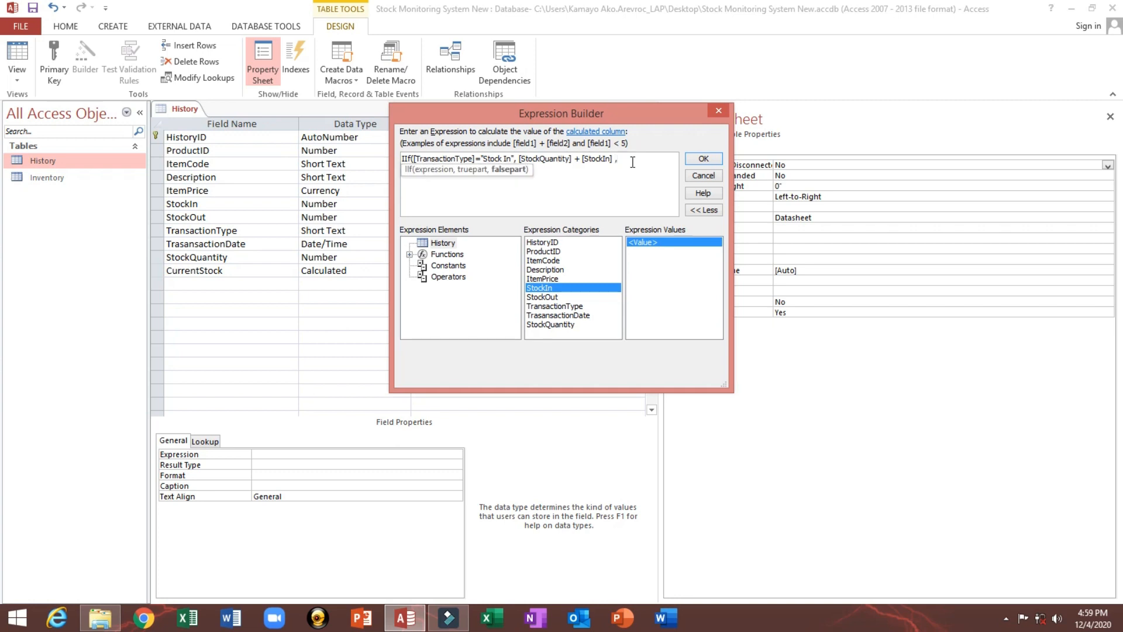
pyautogui.write('i')
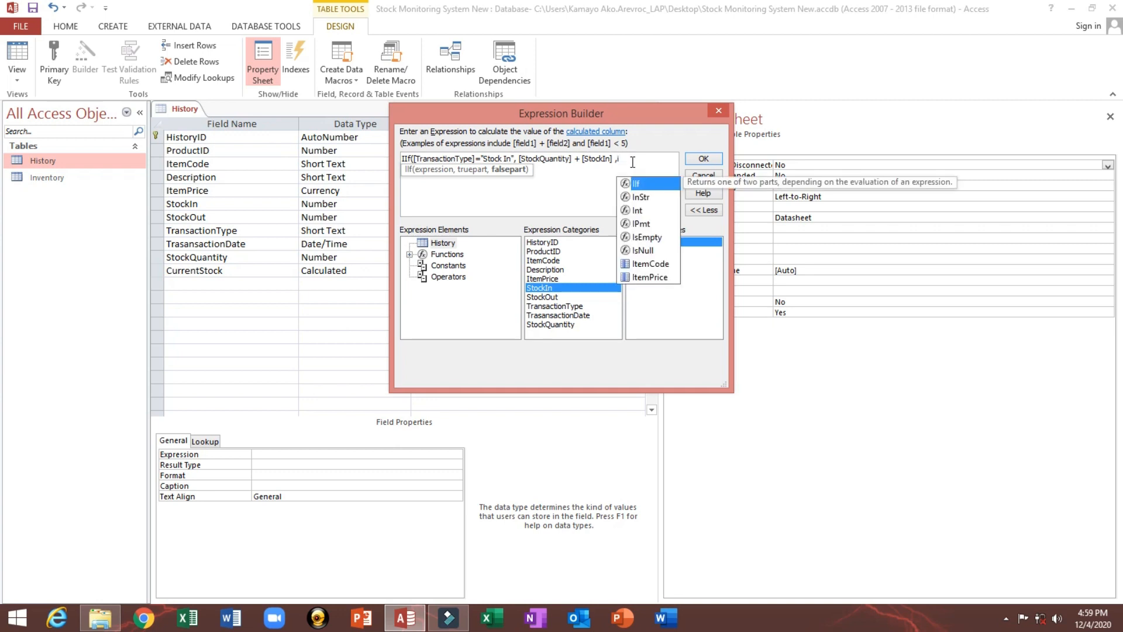
pyautogui.press('Tab')
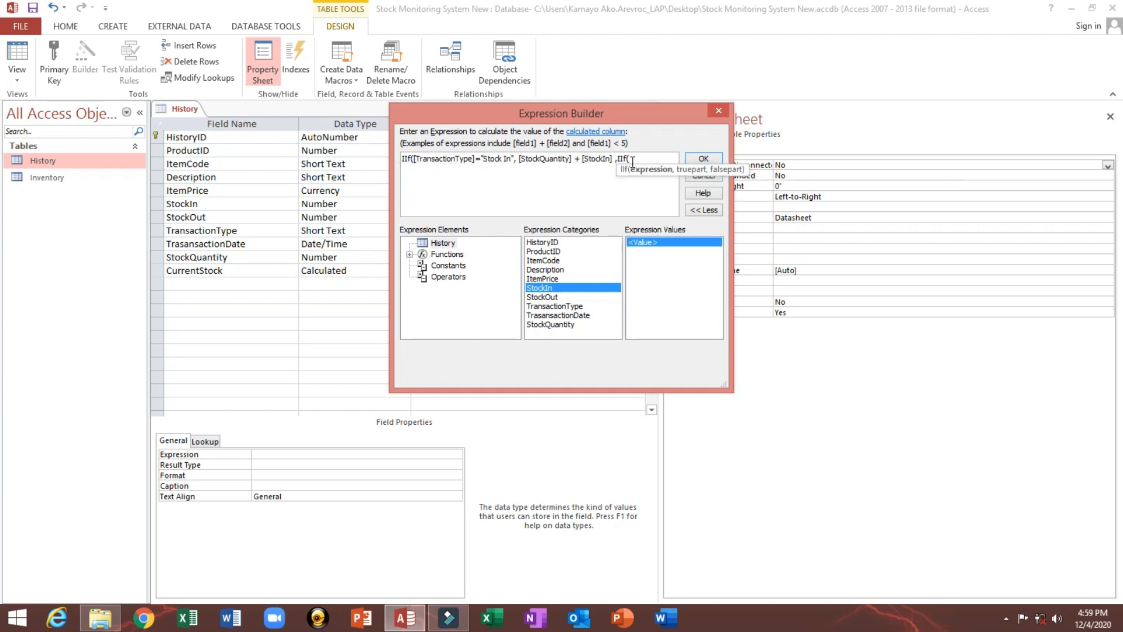
pyautogui.write('t')
pyautogui.press('BackSpace')
pyautogui.write('[t')
pyautogui.press('Tab')
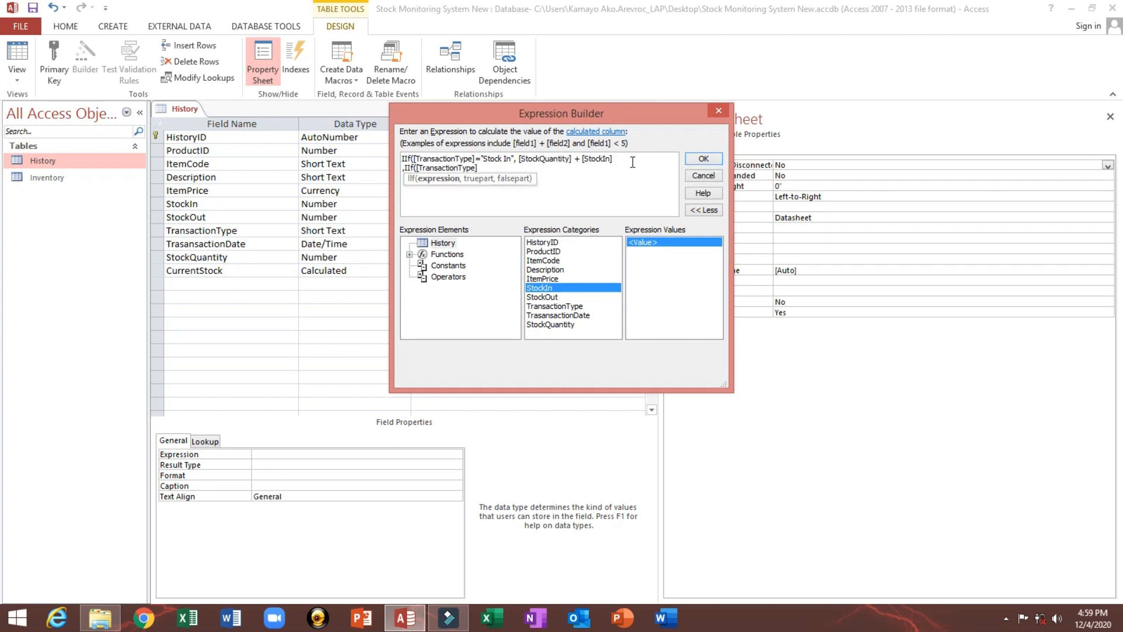
pyautogui.write('="Stock Out",')
pyautogui.doubleClick(570, 323)
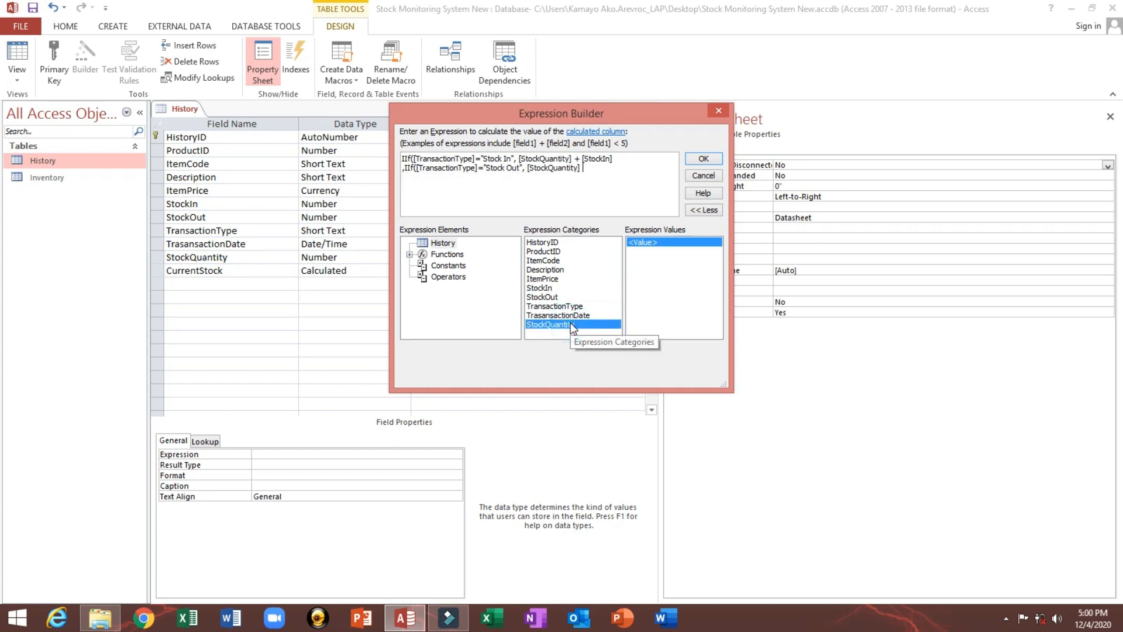
pyautogui.write('-')
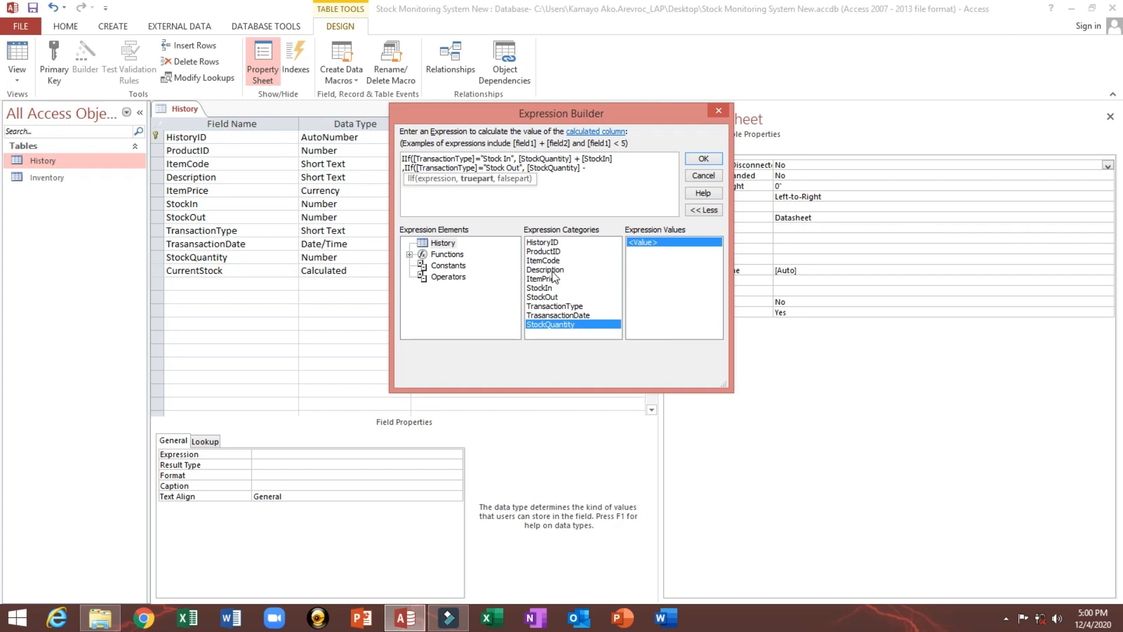
pyautogui.doubleClick(542, 297)
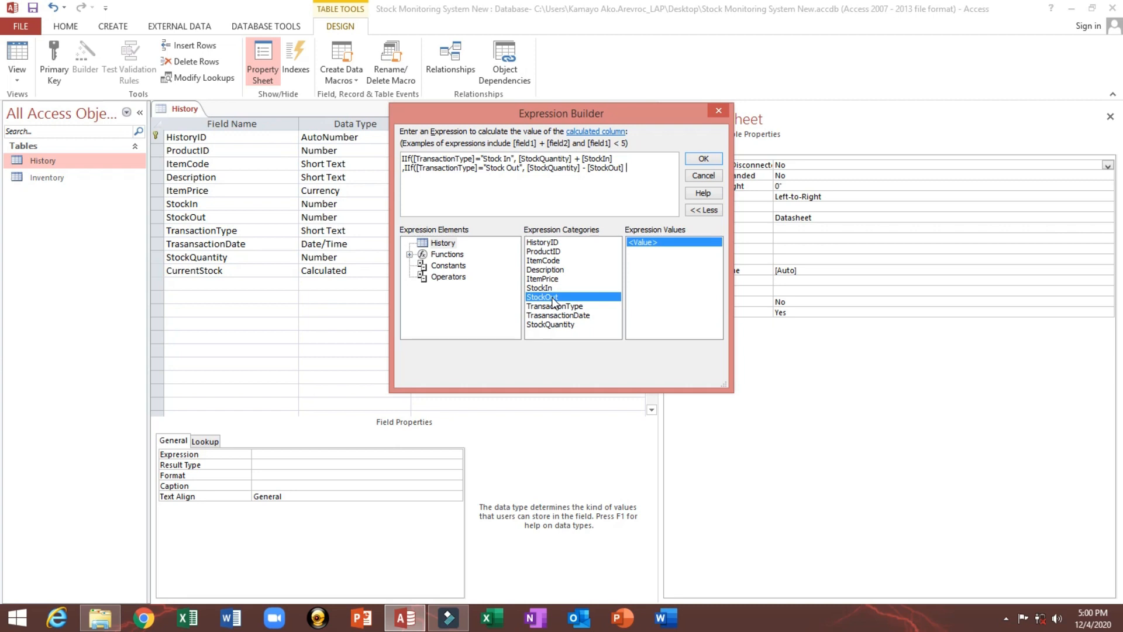
pyautogui.write(',')
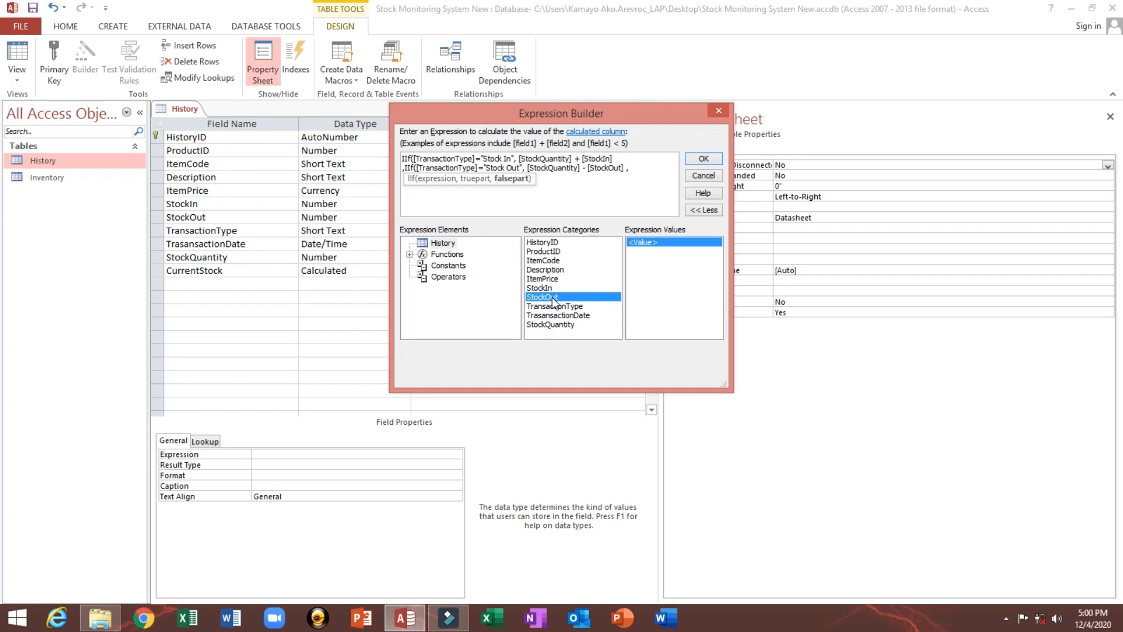
pyautogui.write('0))')
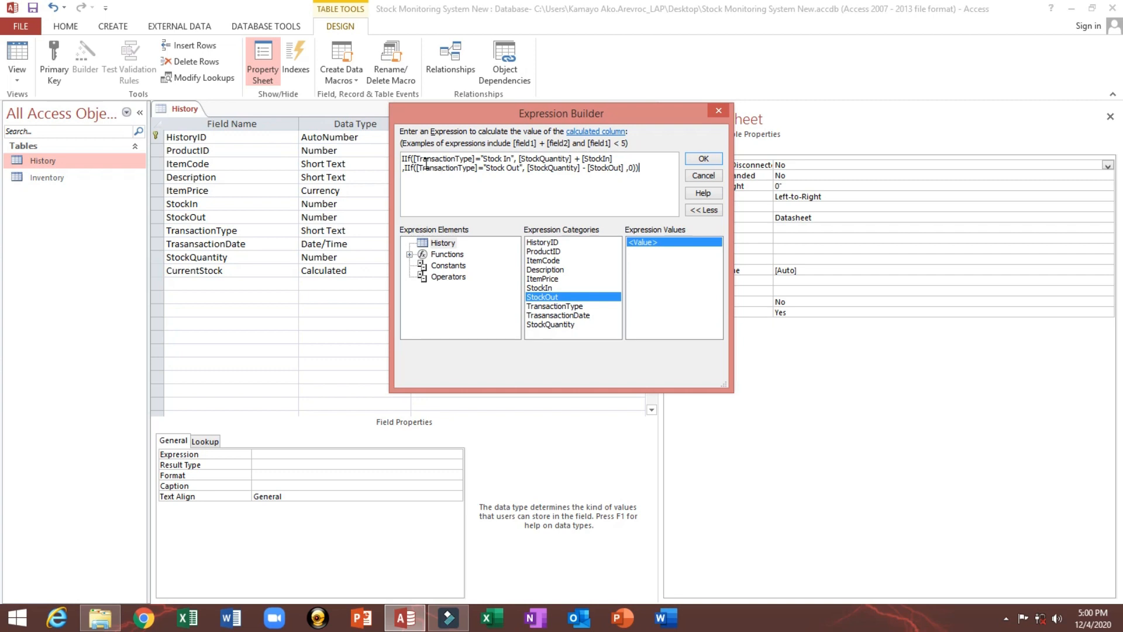
# - Review the Stock In and Stock Out conditions, their calculations and the final zero value in the CurrentStock expression
pyautogui.moveTo(413, 159); pyautogui.dragTo(504, 158)
pyautogui.moveTo(518, 159); pyautogui.dragTo(553, 159)
pyautogui.moveTo(438, 168); pyautogui.dragTo(568, 168)
pyautogui.moveTo(420, 158); pyautogui.dragTo(611, 159)
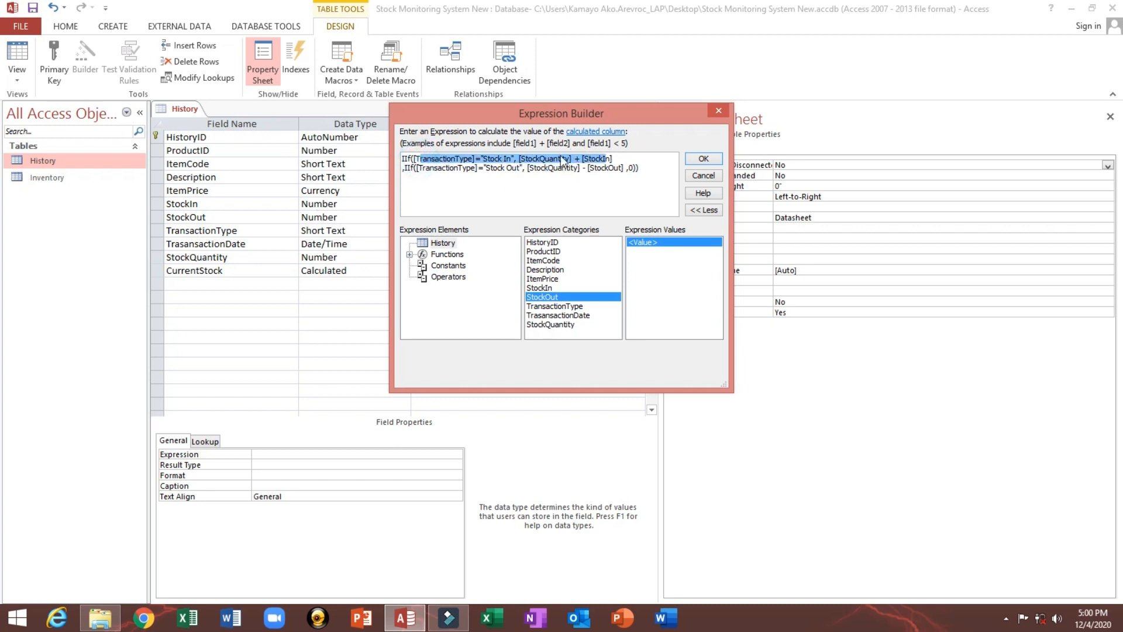
pyautogui.click(413, 159)
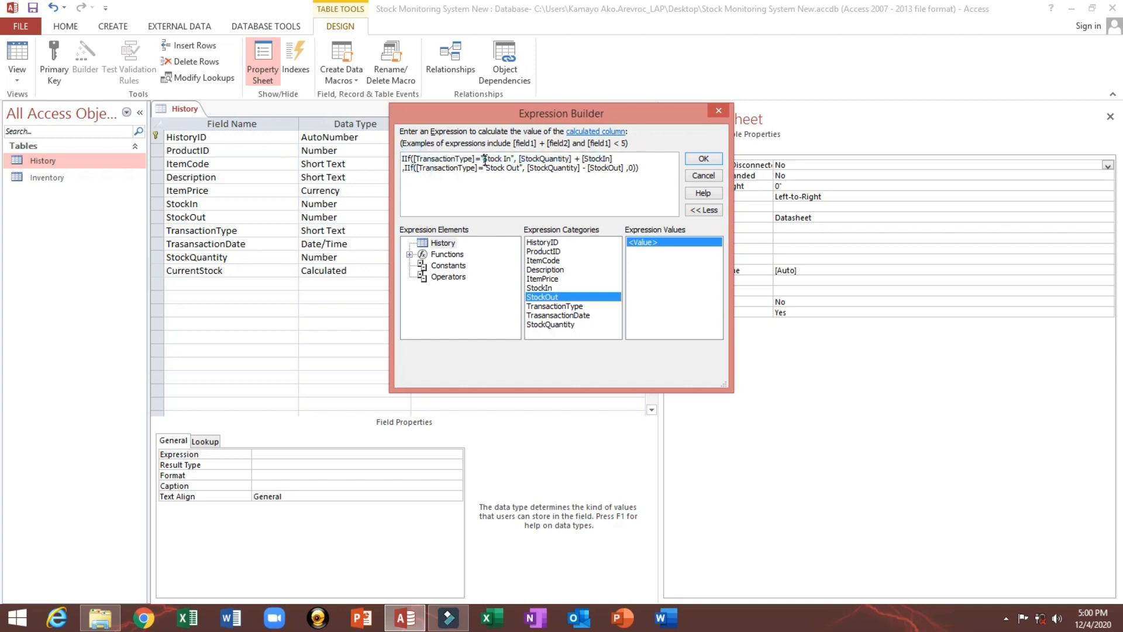
pyautogui.moveTo(485, 159); pyautogui.dragTo(516, 158)
pyautogui.moveTo(485, 169); pyautogui.dragTo(521, 169)
pyautogui.click(630, 168)
pyautogui.doubleClick(631, 168)
pyautogui.click(630, 169)
# - Accept the CurrentStock expression and open the History table in Datasheet view, saving its design
pyautogui.click(703, 161)
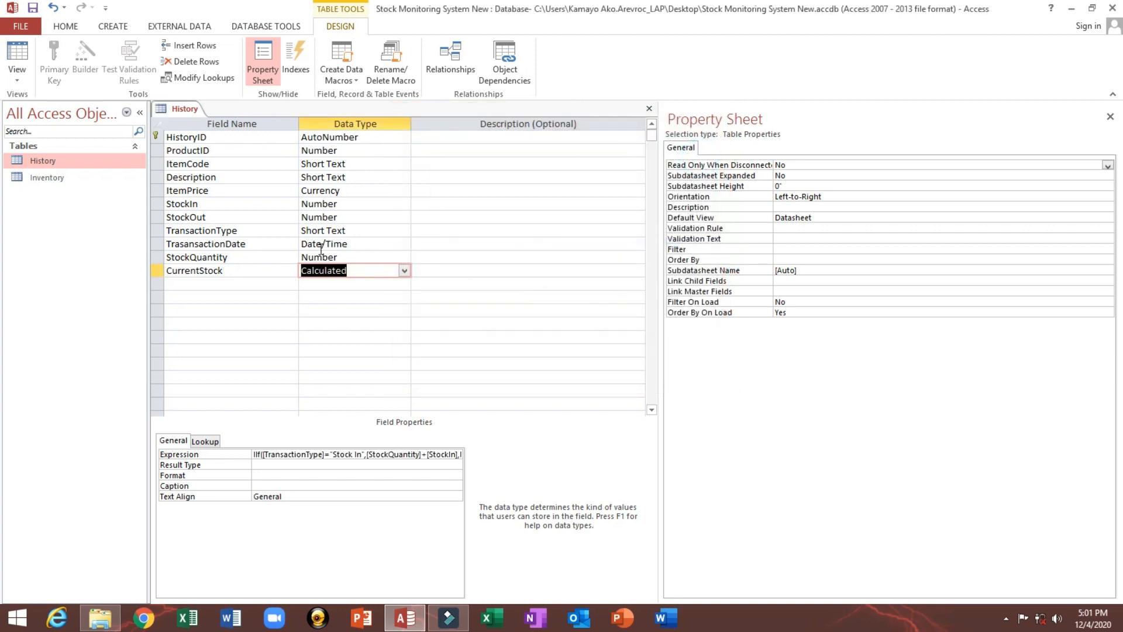
pyautogui.doubleClick(72, 161)
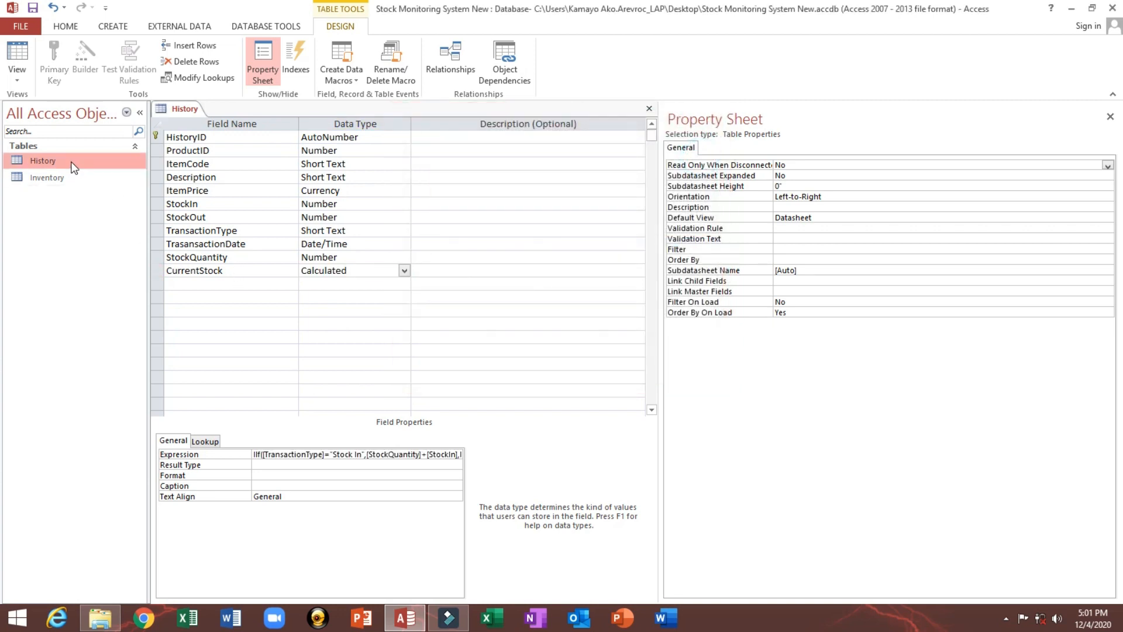
pyautogui.click(538, 351)
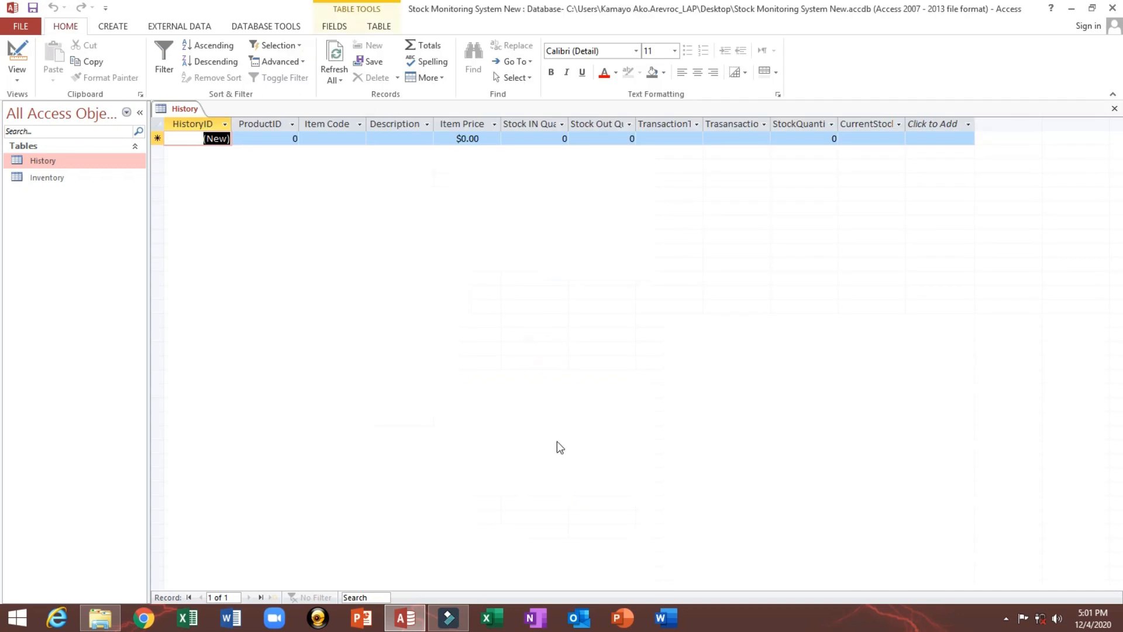
# - Widen the StockQuantity column in the History datasheet, then close the table and save its layout changes
pyautogui.click(557, 597)
pyautogui.click(617, 592)
pyautogui.click(841, 125)
pyautogui.moveTo(909, 129); pyautogui.dragTo(870, 132)
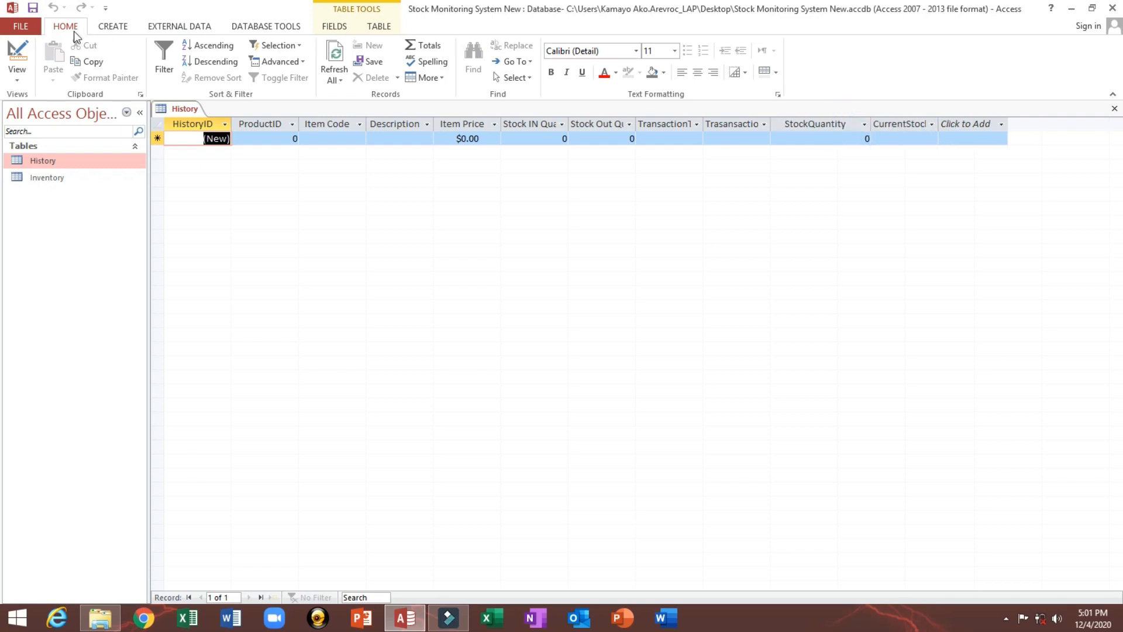
pyautogui.click(17, 50)
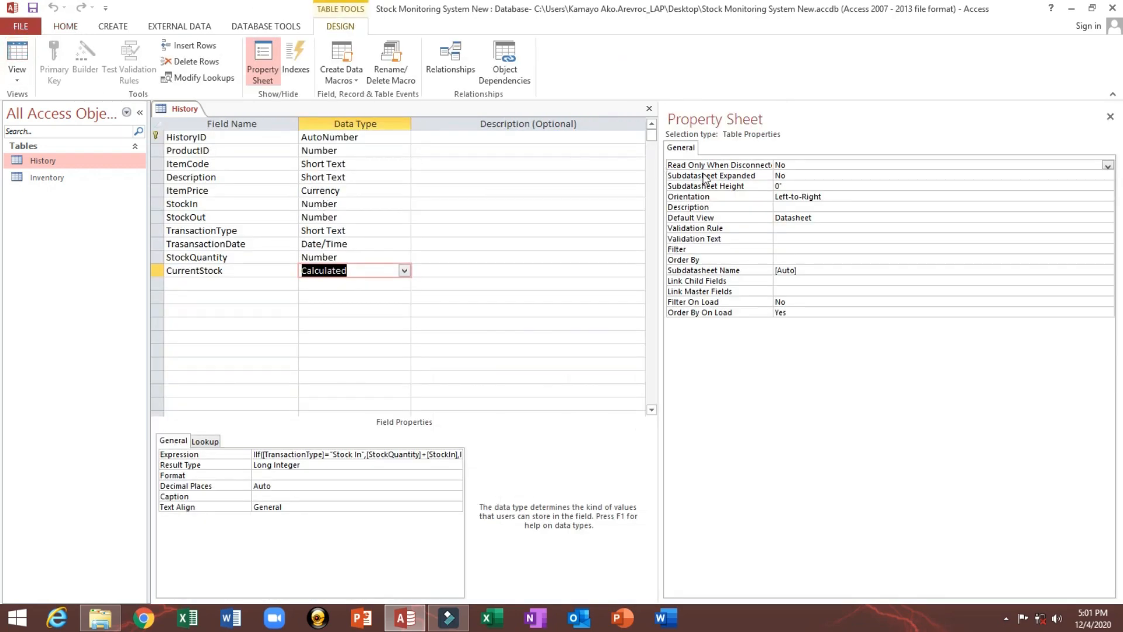
pyautogui.click(649, 109)
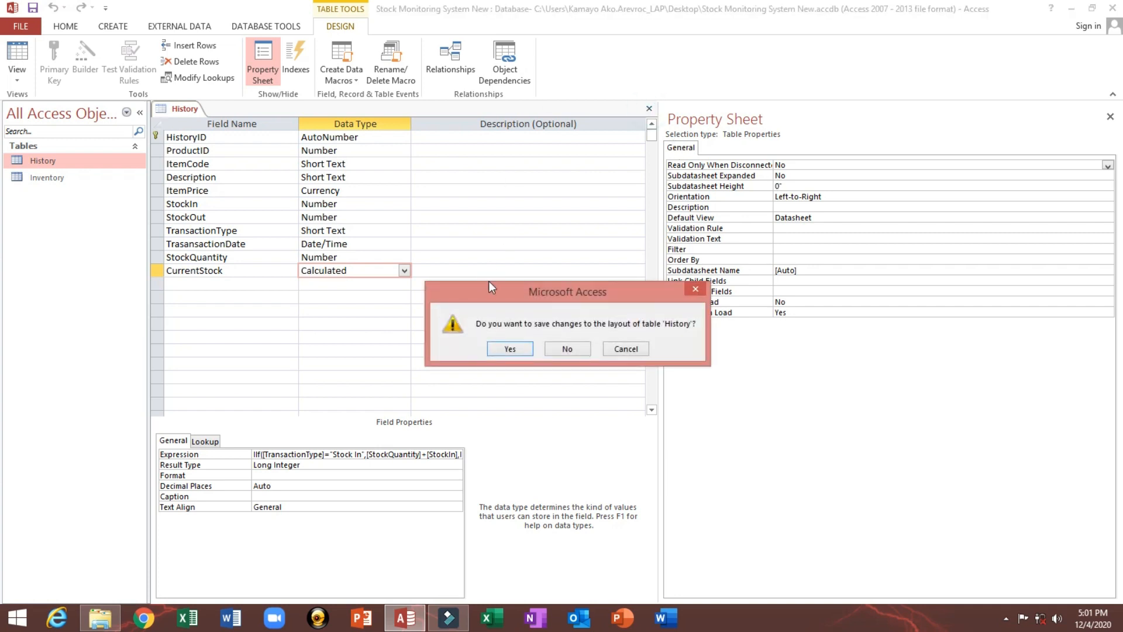
pyautogui.click(511, 348)
pyautogui.click(57, 161)
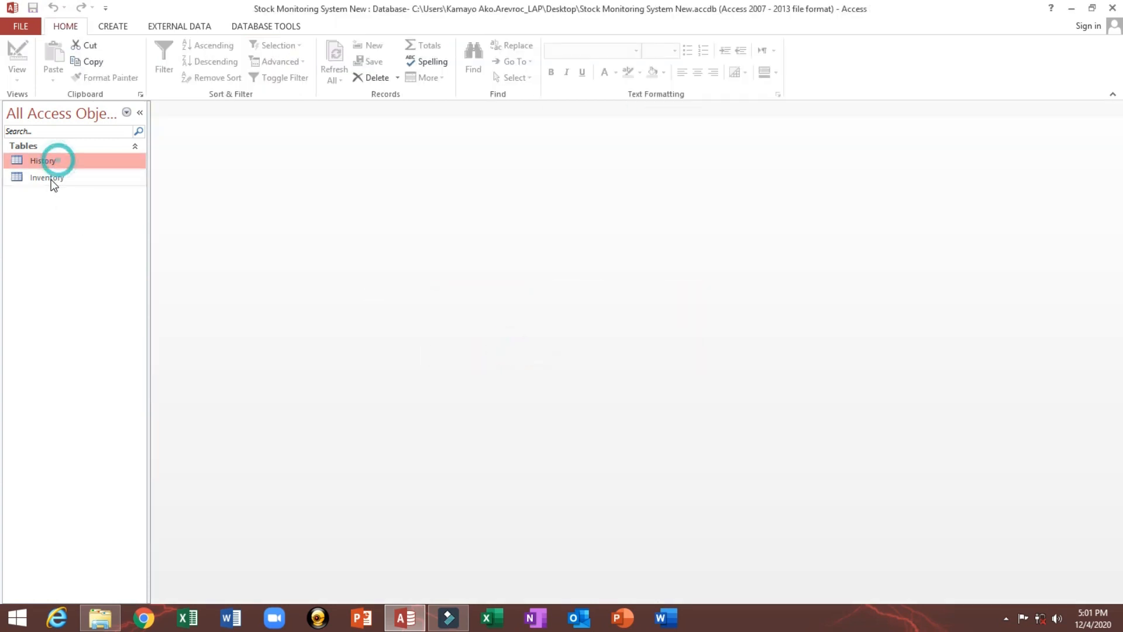
pyautogui.click(50, 178)
pyautogui.click(48, 163)
pyautogui.click(48, 179)
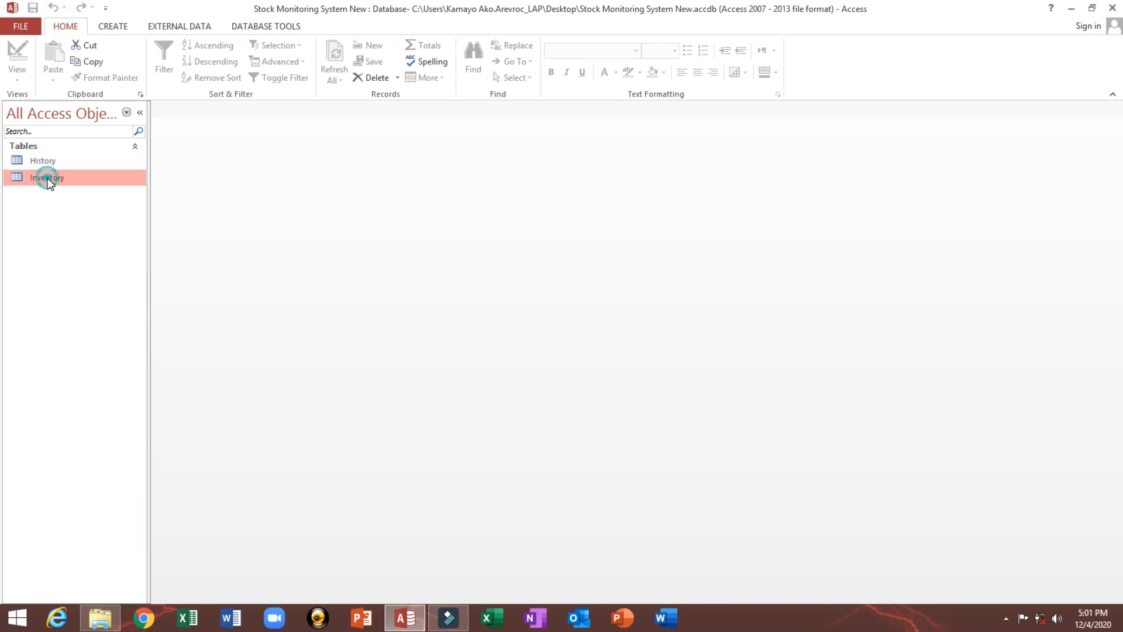
pyautogui.click(44, 161)
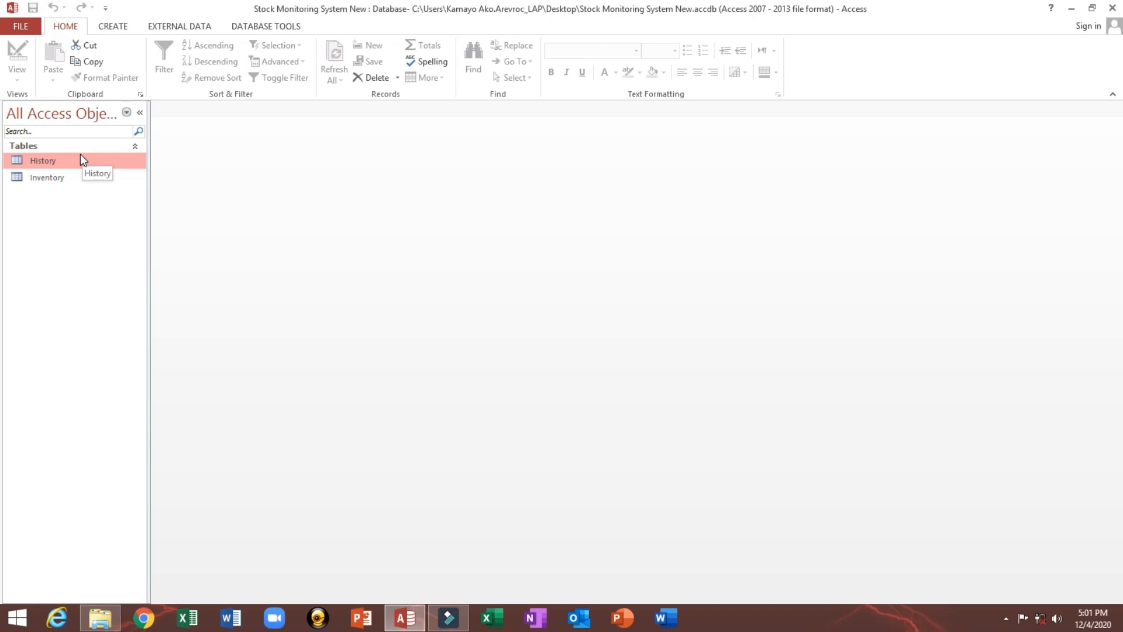
# - Create a blank form in Design view and enlarge its detail section to about 6.4 by 5.5 inches
pyautogui.click(113, 26)
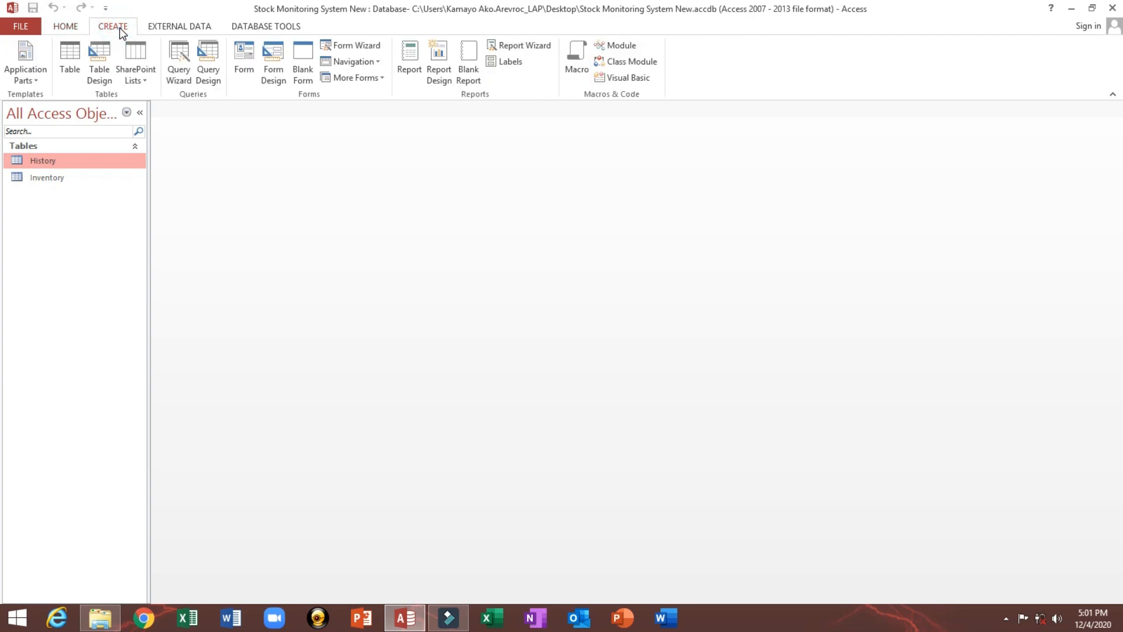
pyautogui.click(275, 73)
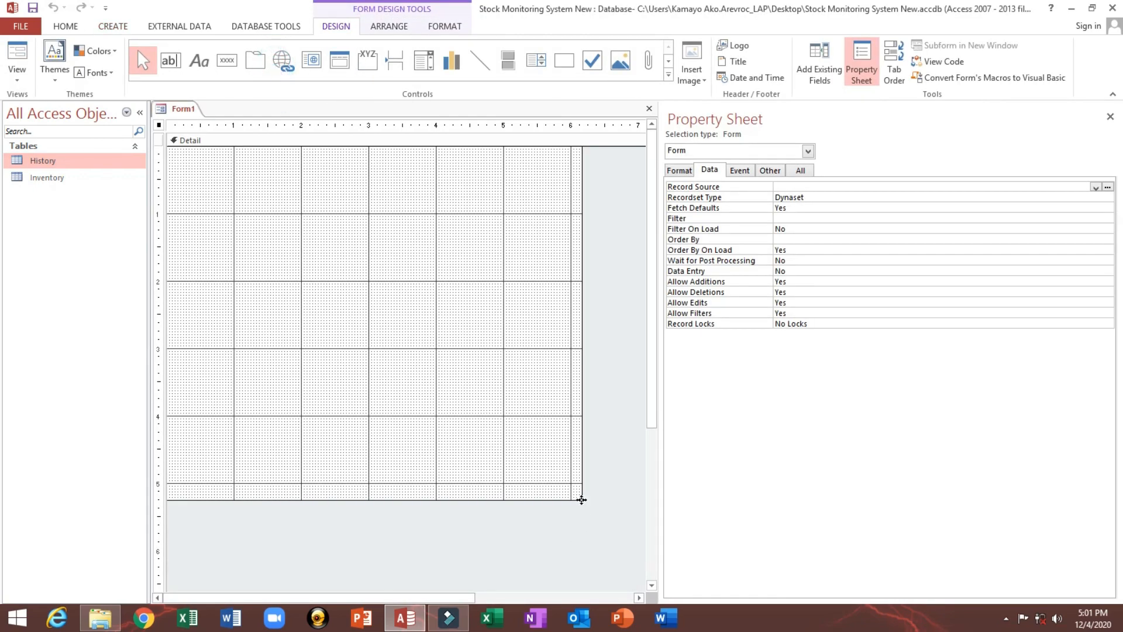
pyautogui.moveTo(581, 500); pyautogui.dragTo(599, 516)
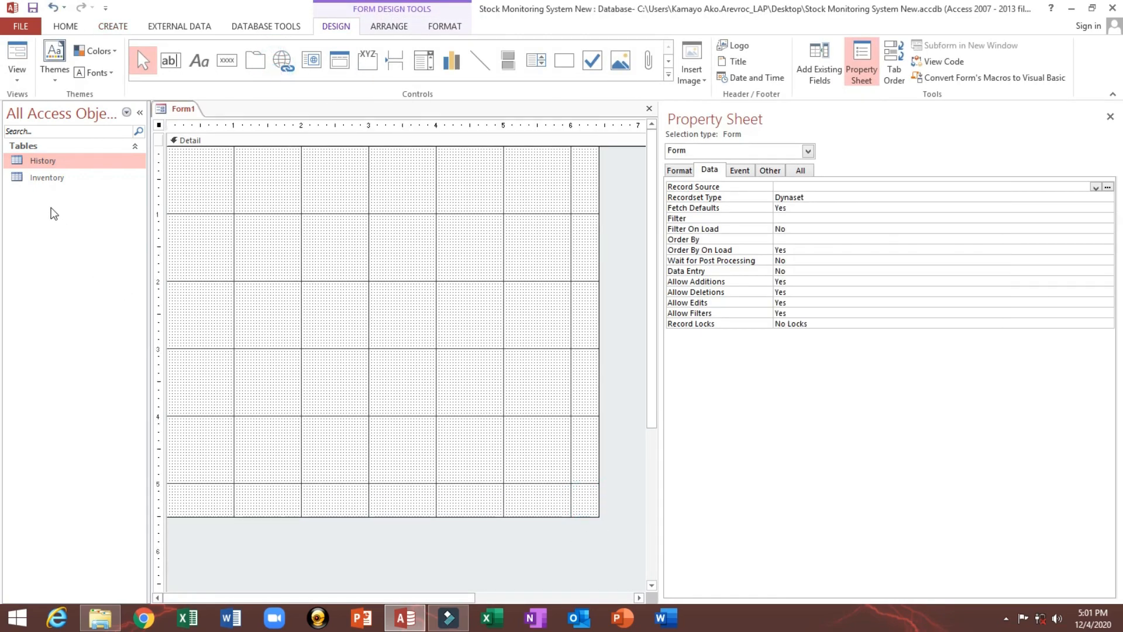
# - Copy the Inventory table's name and set it as the form's Record Source
pyautogui.click(41, 179)
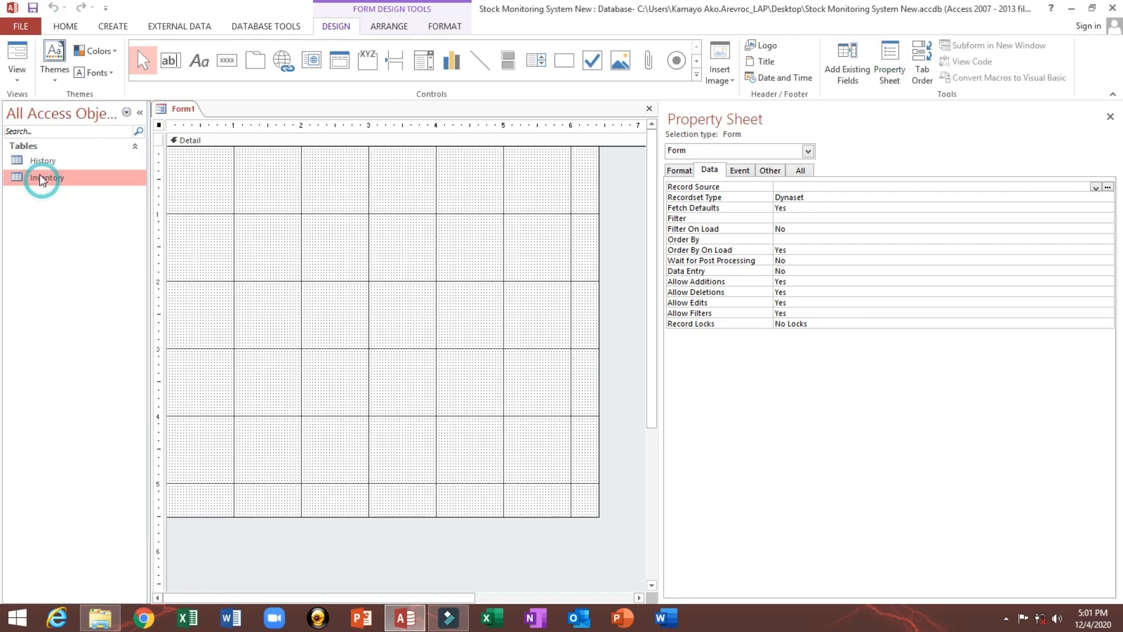
pyautogui.click(41, 179)
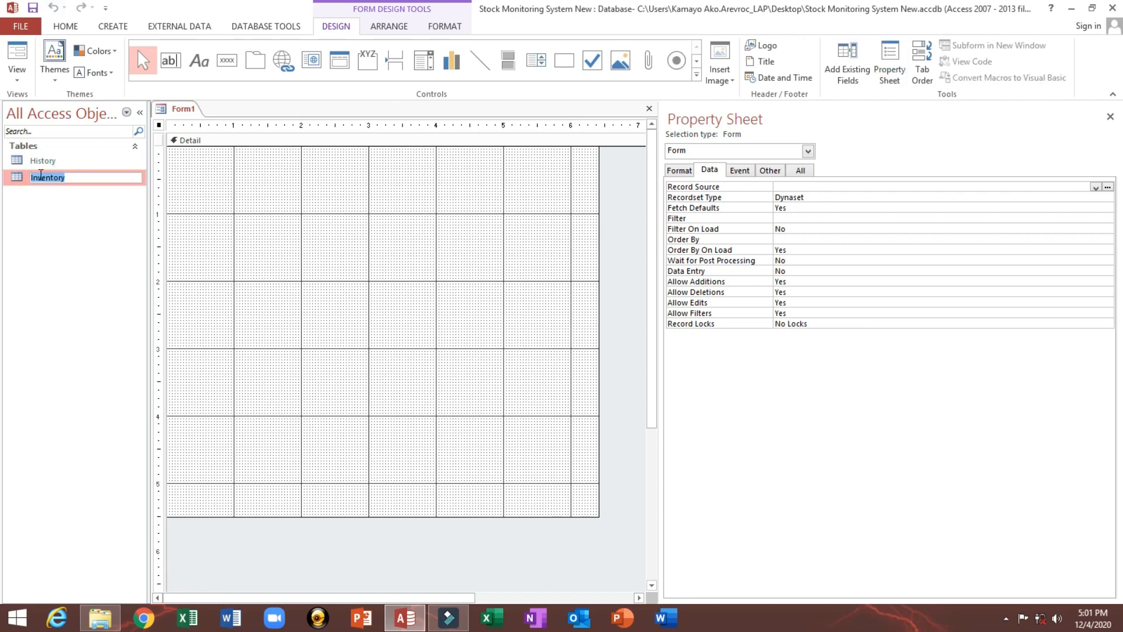
pyautogui.click(79, 177)
pyautogui.doubleClick(66, 179)
pyautogui.hotkey('ctrl', 'c')
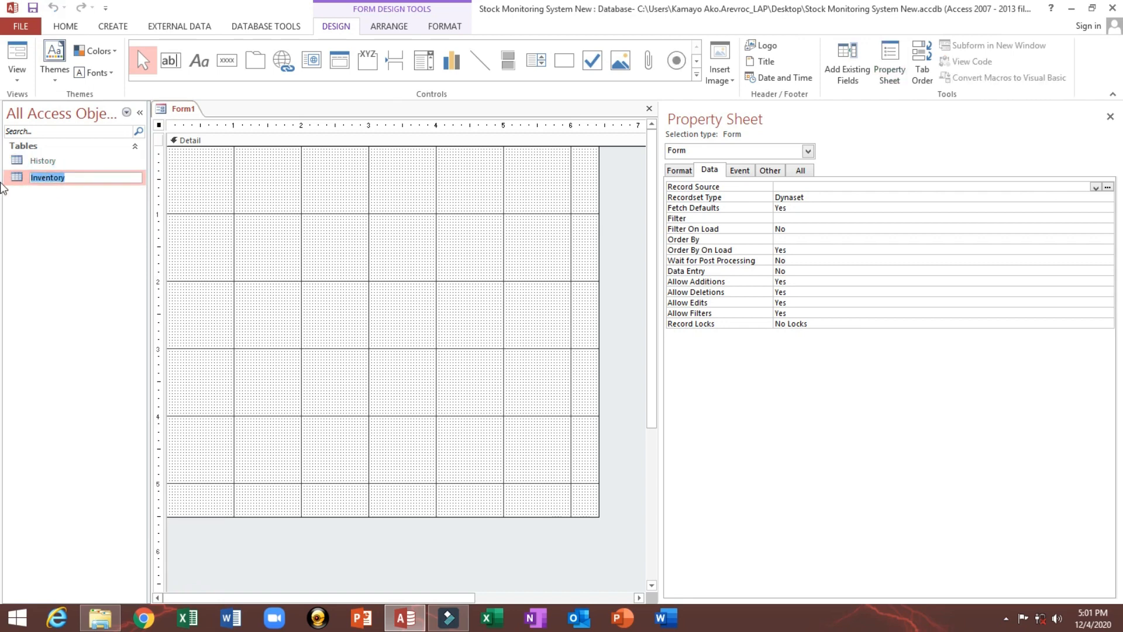
pyautogui.click(697, 188)
pyautogui.click(779, 187)
pyautogui.hotkey('ctrl', 'v')
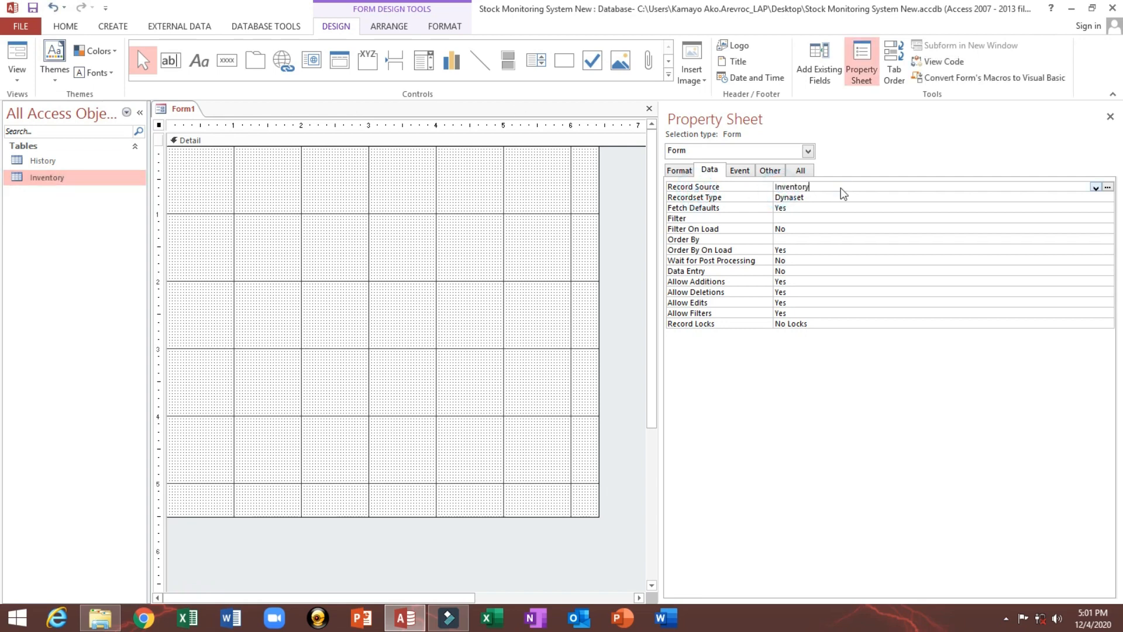
pyautogui.press('Return')
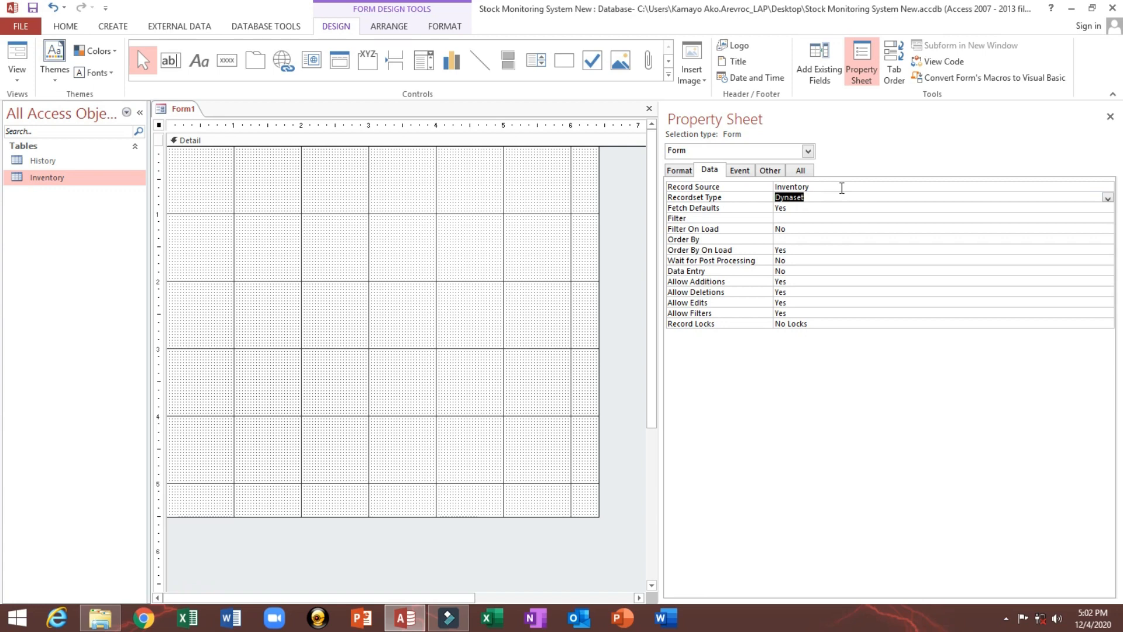
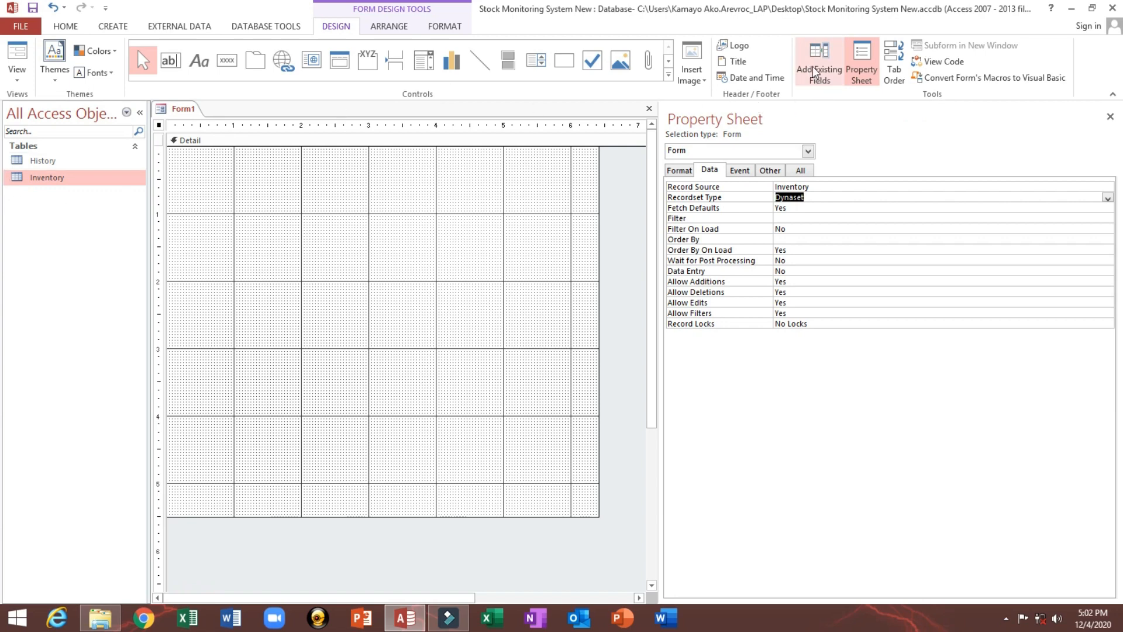
# - Check the form's available fields, then clear its Record Source and check the field list again
pyautogui.click(815, 70)
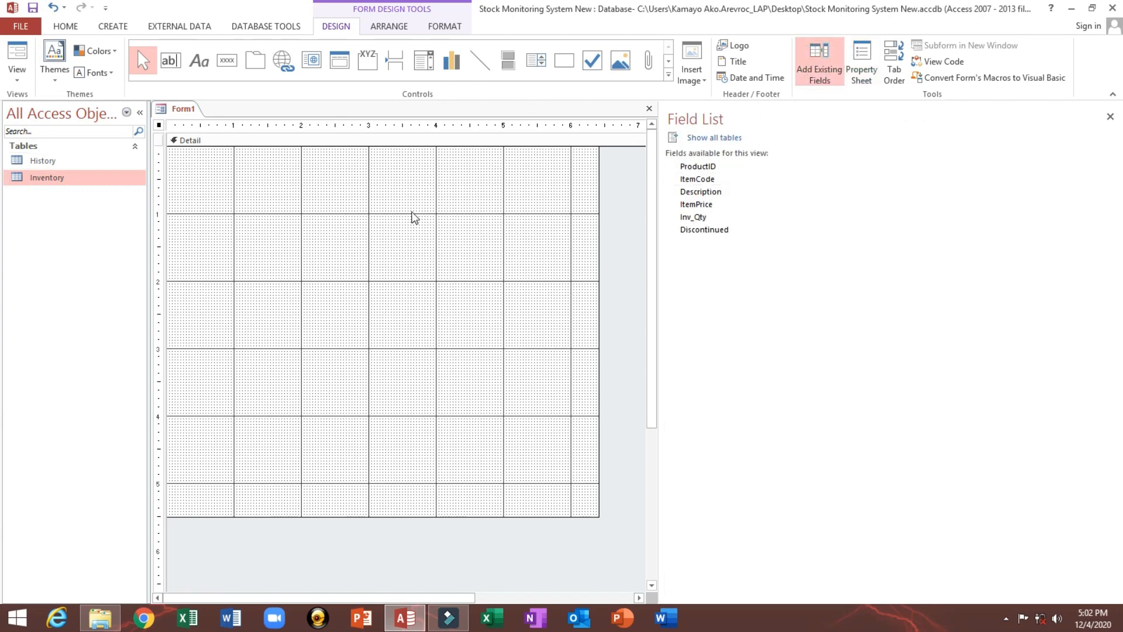
pyautogui.click(409, 209)
pyautogui.doubleClick(159, 125)
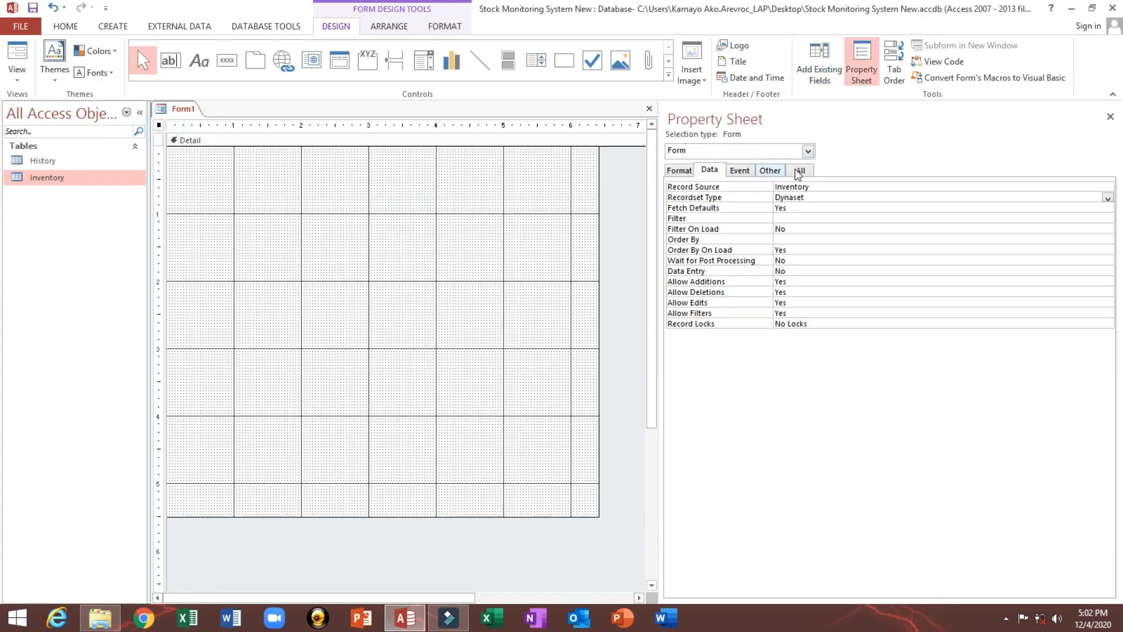
pyautogui.click(834, 184)
pyautogui.click(824, 186)
pyautogui.press('Return')
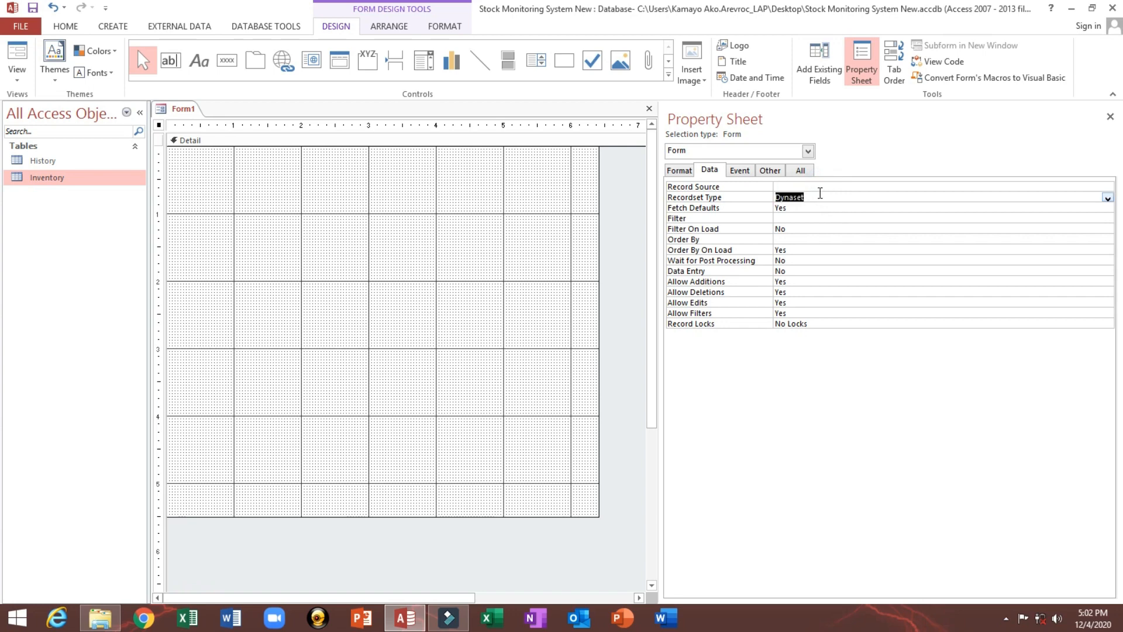
pyautogui.click(819, 70)
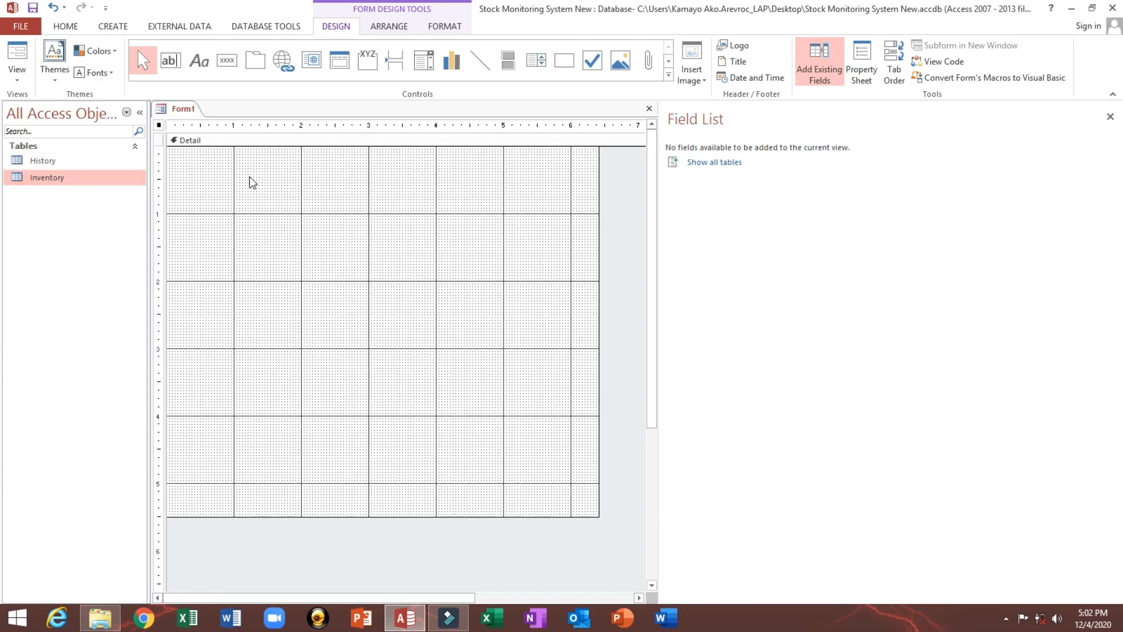
# - Set the form's Record Source back to Inventory and show the fields available to add
pyautogui.doubleClick(158, 126)
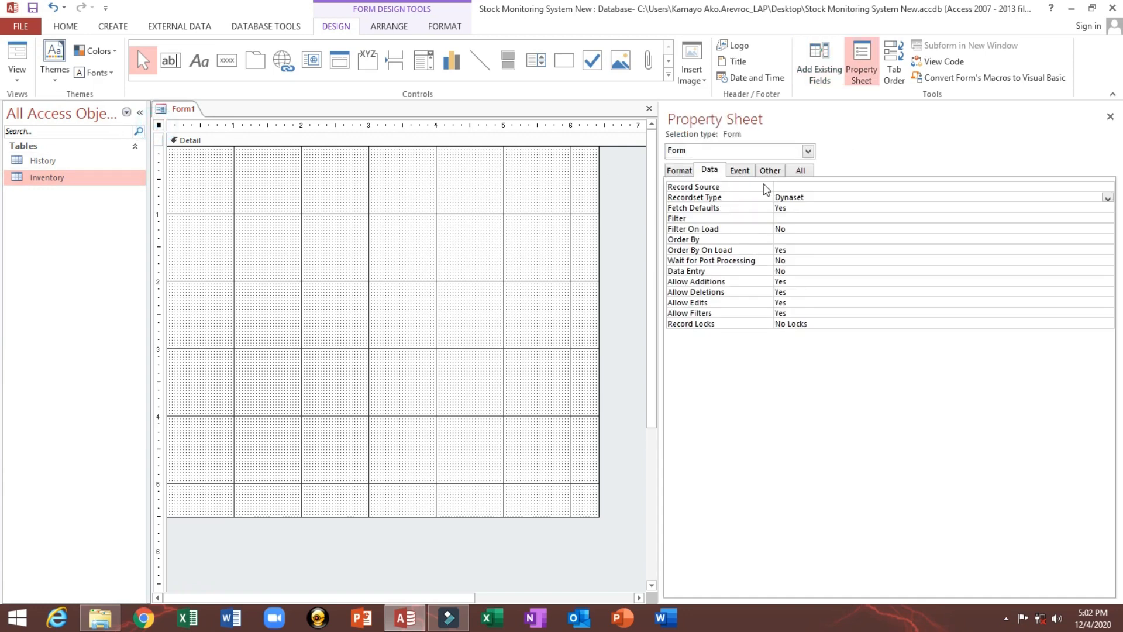
pyautogui.click(784, 187)
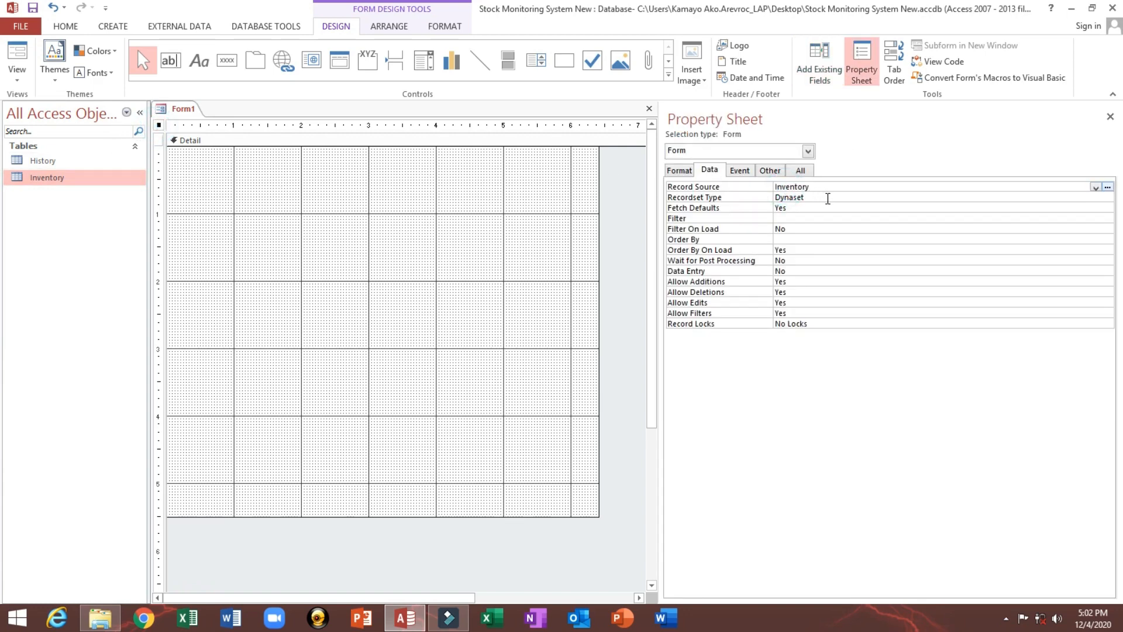
pyautogui.click(827, 199)
pyautogui.click(819, 66)
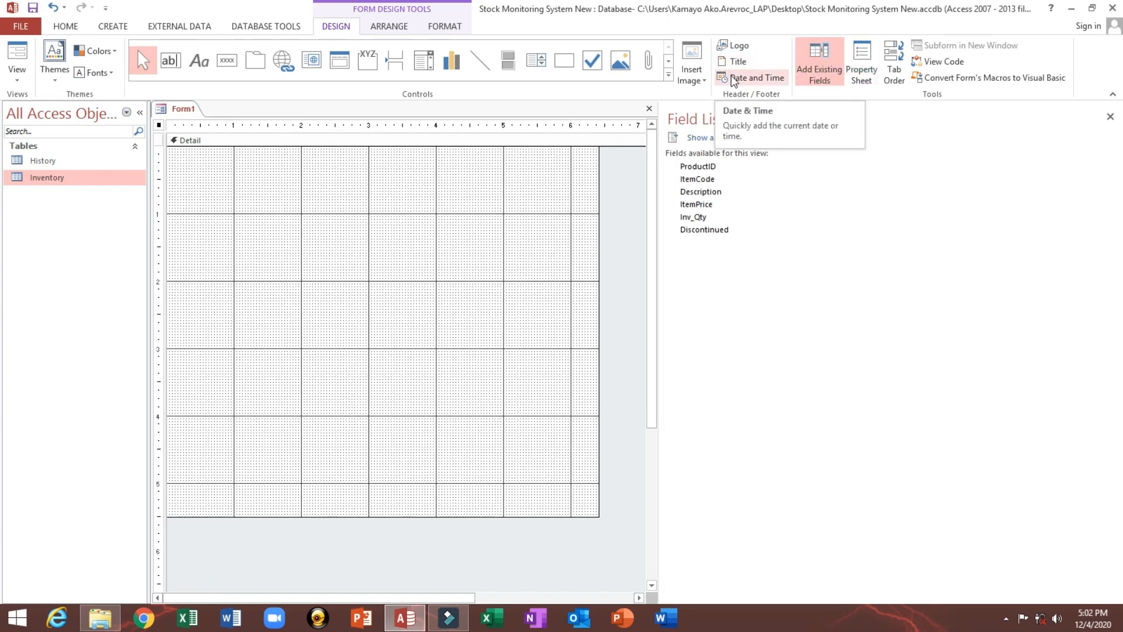
# - Add the ProductID field to the form, delete its label and place the text box in the detail section's upper-left corner
pyautogui.click(693, 169)
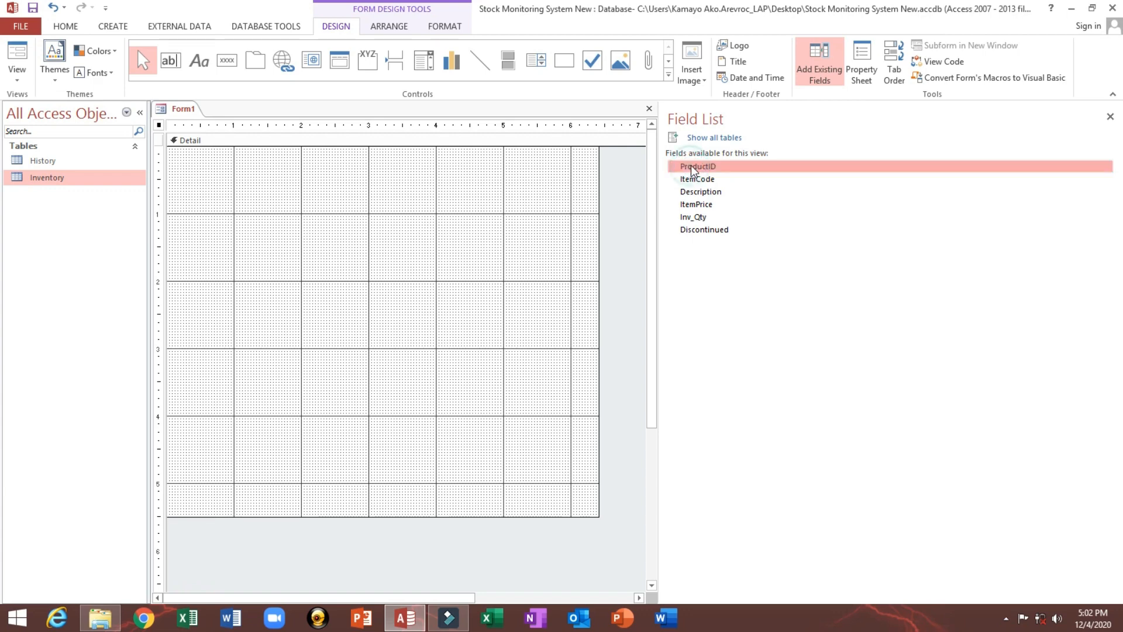
pyautogui.moveTo(691, 167); pyautogui.dragTo(186, 153)
pyautogui.click(176, 158)
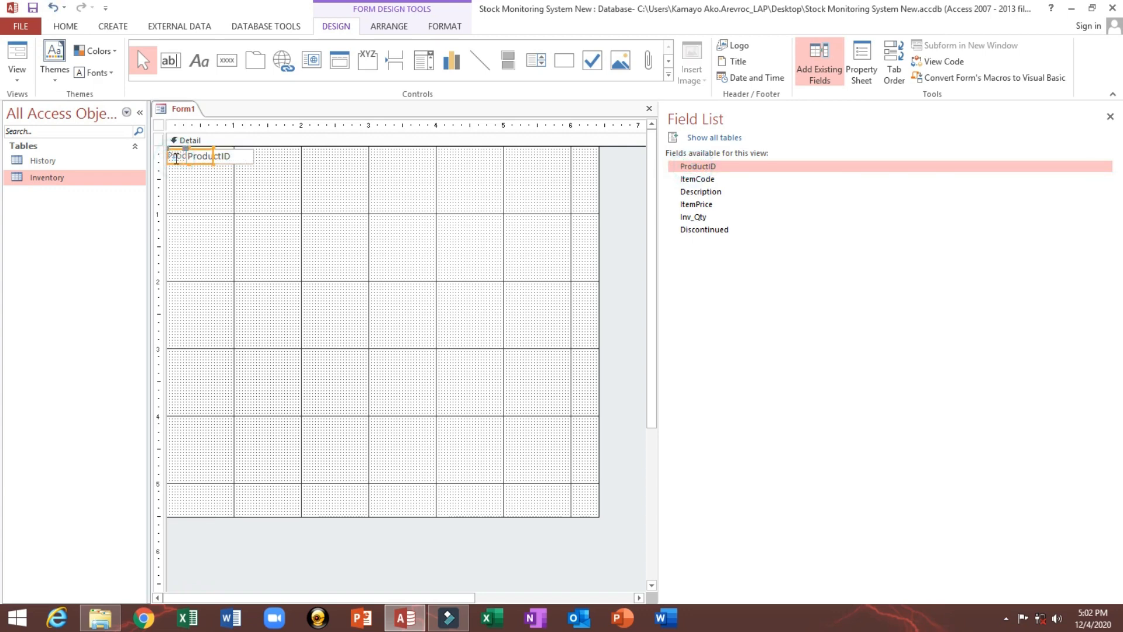
pyautogui.press('Delete')
pyautogui.moveTo(236, 161); pyautogui.dragTo(216, 158)
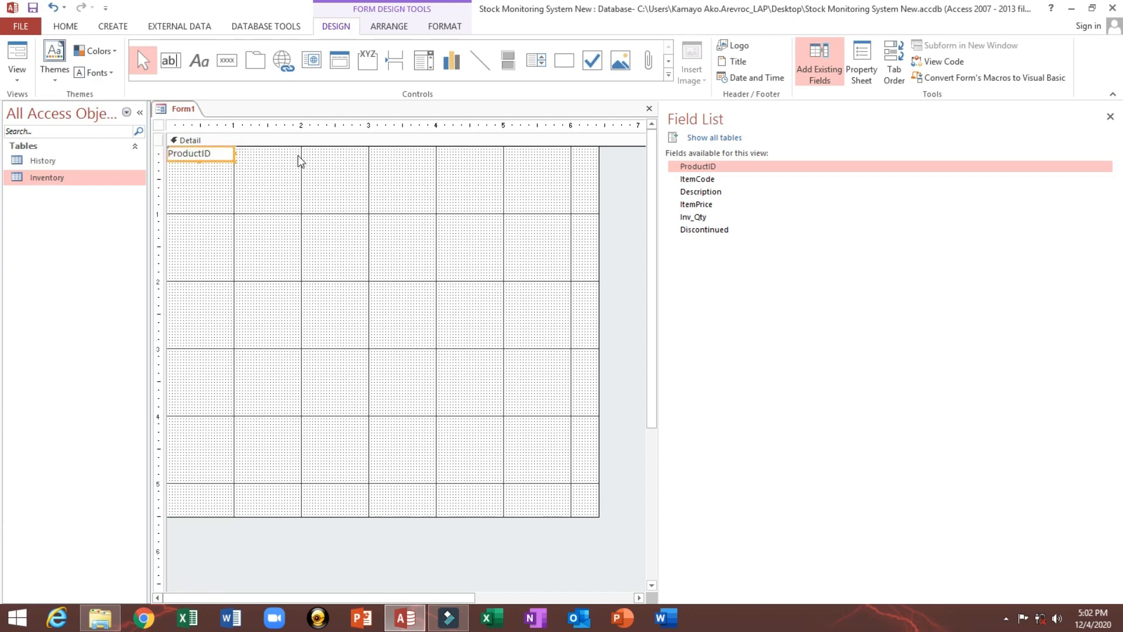
# - Add the ItemCode field about 1 inch down the detail section and put its label and text box in a stacked layout
pyautogui.moveTo(698, 179); pyautogui.dragTo(359, 214)
pyautogui.click(368, 171)
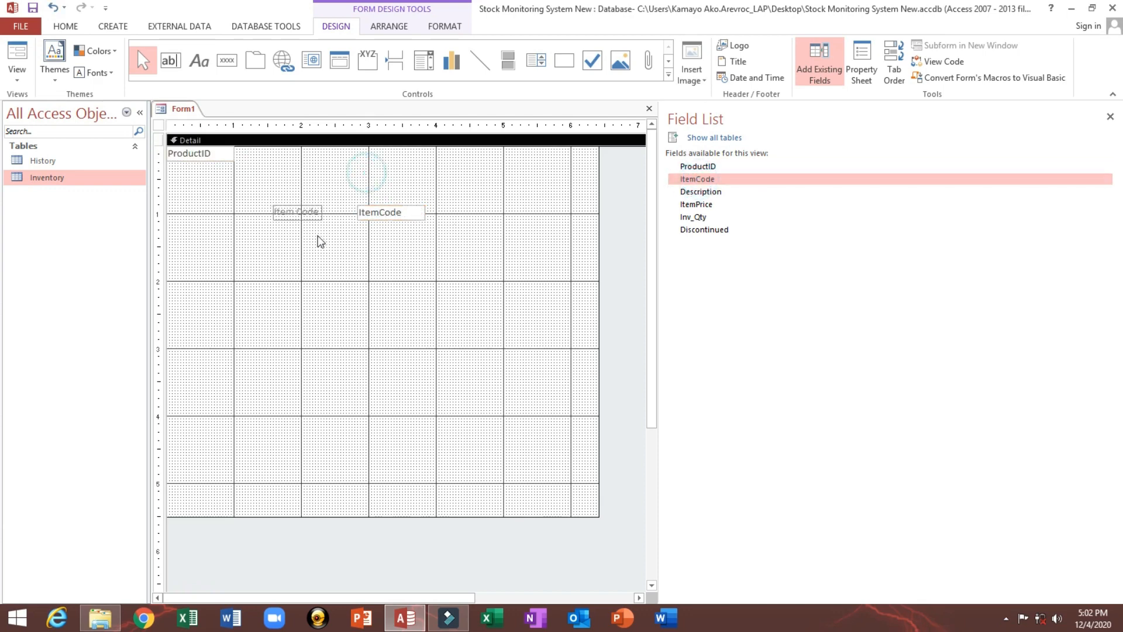
pyautogui.moveTo(296, 253); pyautogui.dragTo(363, 220)
pyautogui.rightClick(398, 213)
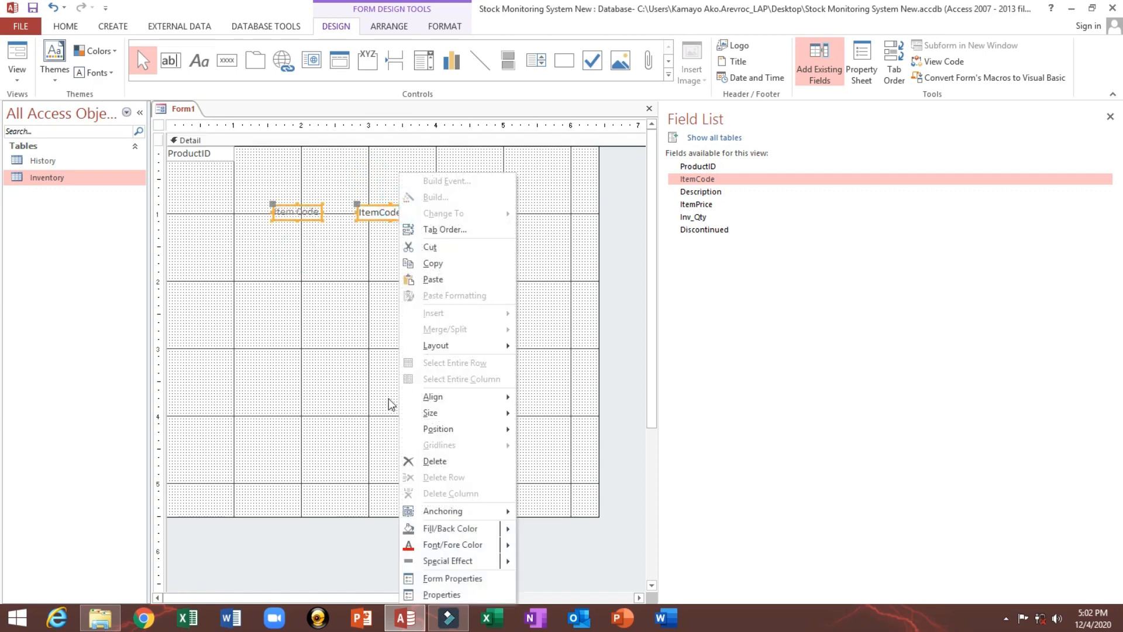
pyautogui.click(253, 265)
pyautogui.moveTo(275, 284); pyautogui.dragTo(340, 212)
pyautogui.moveTo(244, 240); pyautogui.dragTo(343, 213)
pyautogui.rightClick(344, 213)
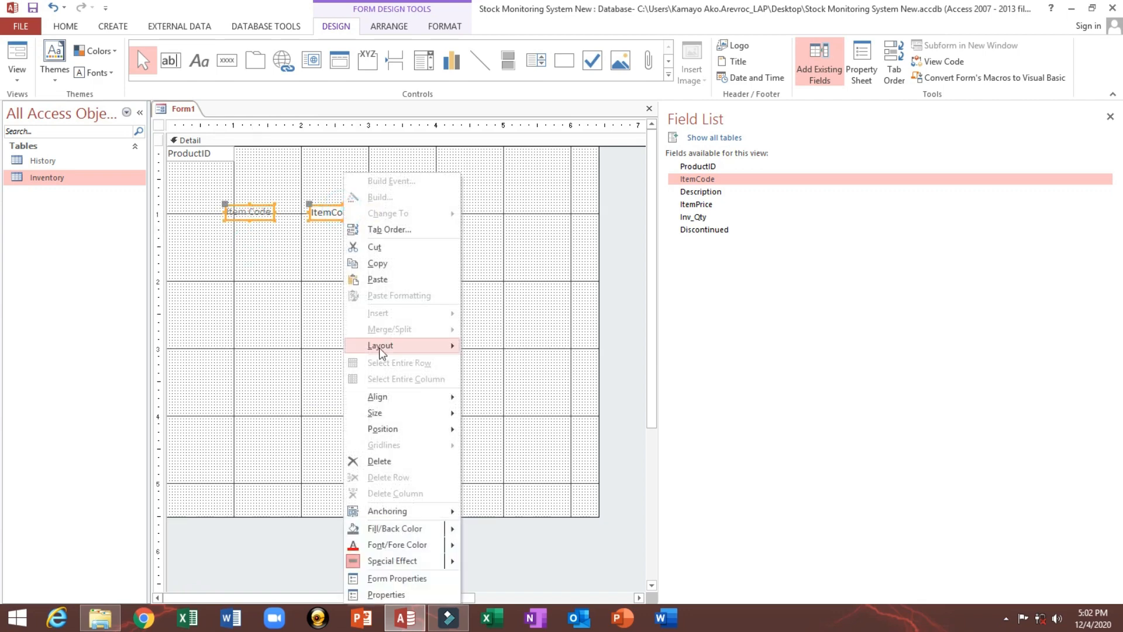
pyautogui.moveTo(386, 351)
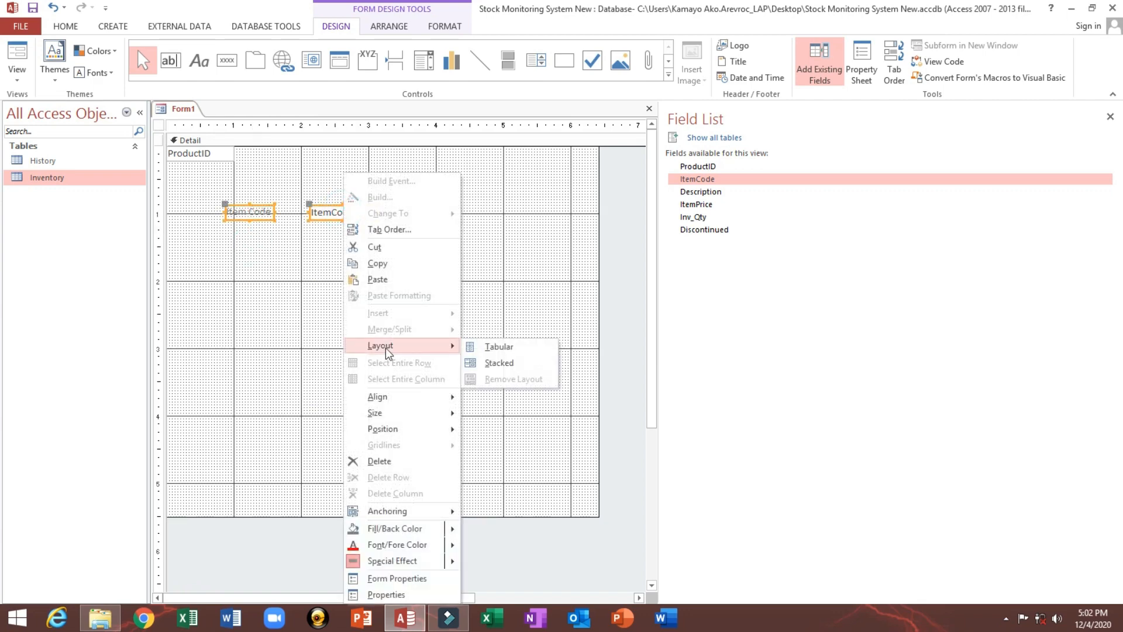
pyautogui.click(498, 362)
# - Widen the Item Code label slightly and center its text
pyautogui.click(248, 211)
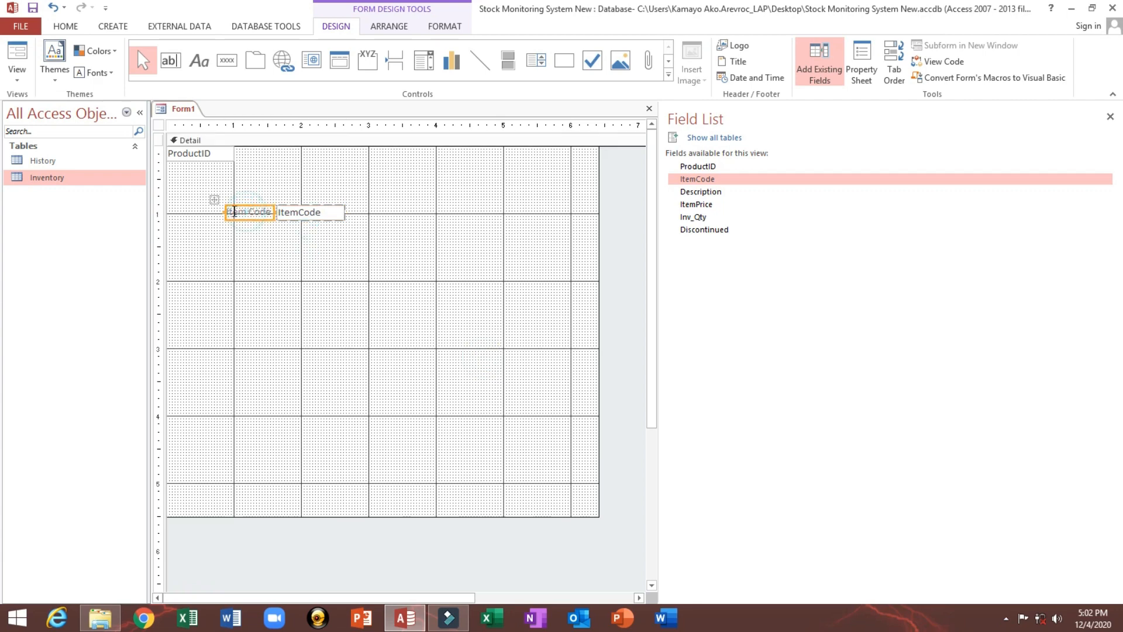
pyautogui.click(250, 243)
pyautogui.click(247, 209)
pyautogui.hotkey('shift', 'Right')
pyautogui.hotkey('shift', 'Right')
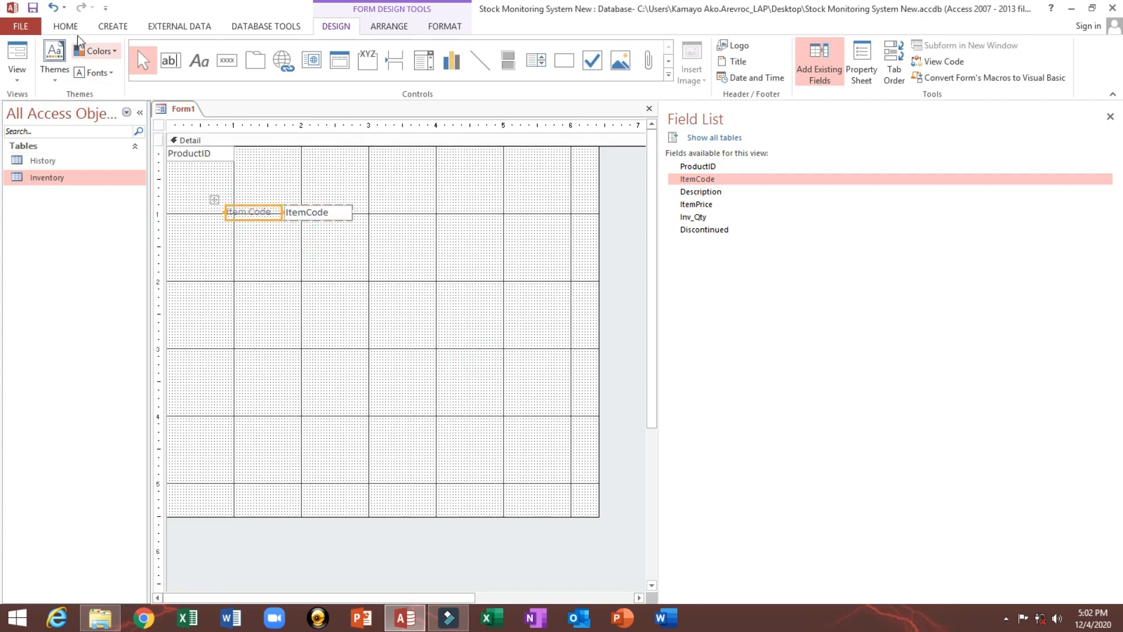
pyautogui.click(66, 25)
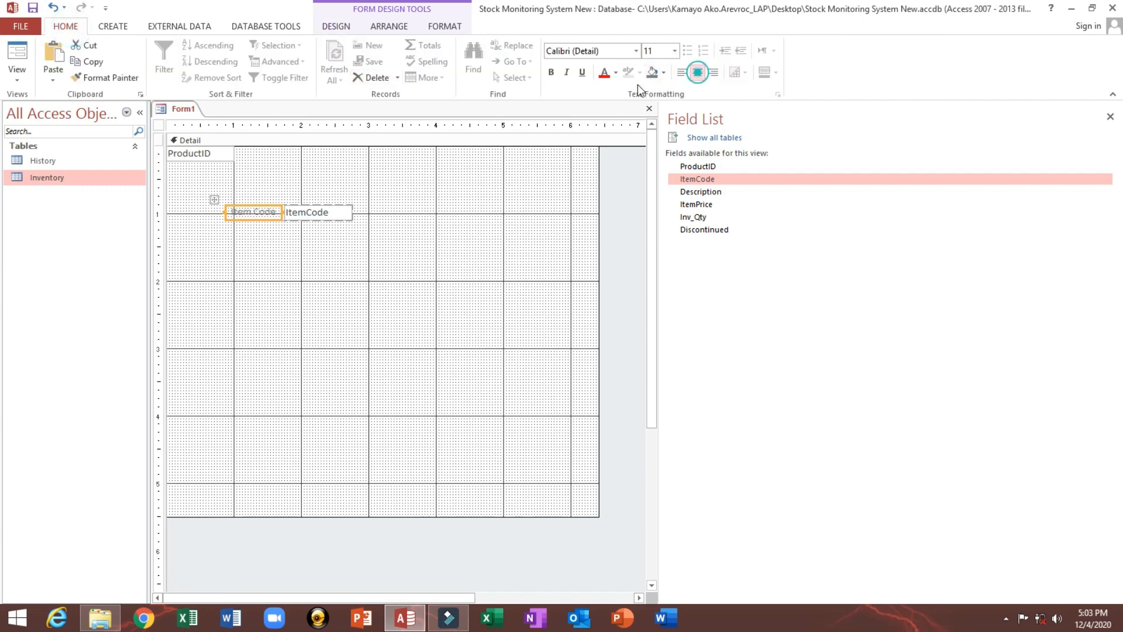
pyautogui.click(254, 240)
pyautogui.click(269, 210)
pyautogui.click(295, 211)
pyautogui.click(268, 209)
pyautogui.click(302, 263)
pyautogui.moveTo(613, 197); pyautogui.dragTo(302, 275)
pyautogui.moveTo(699, 204); pyautogui.dragTo(319, 323)
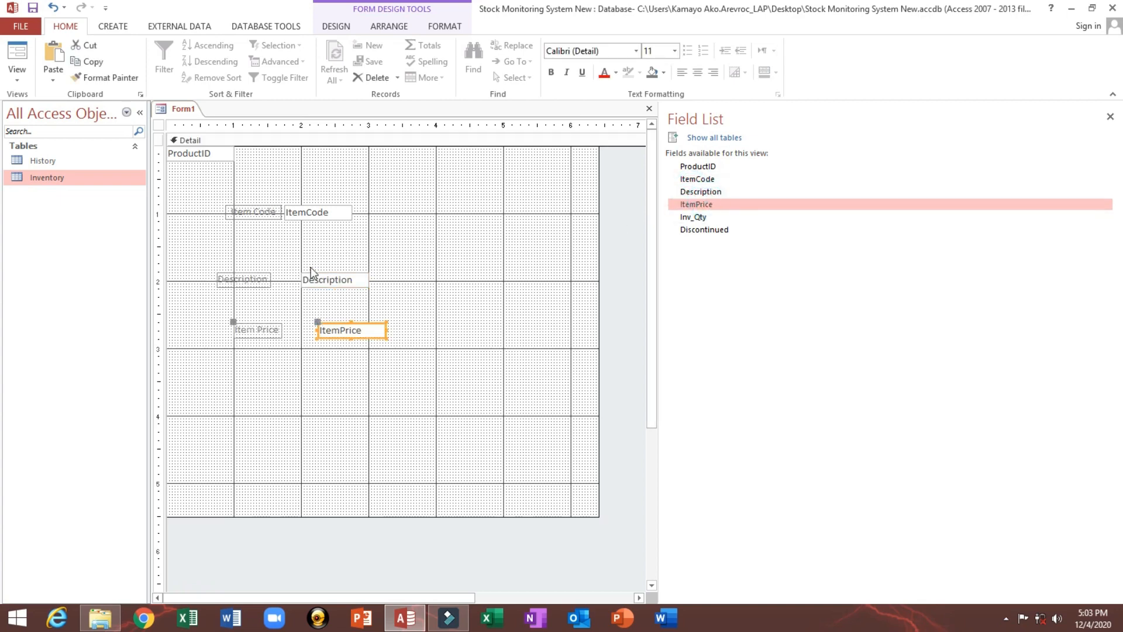
pyautogui.click(307, 260)
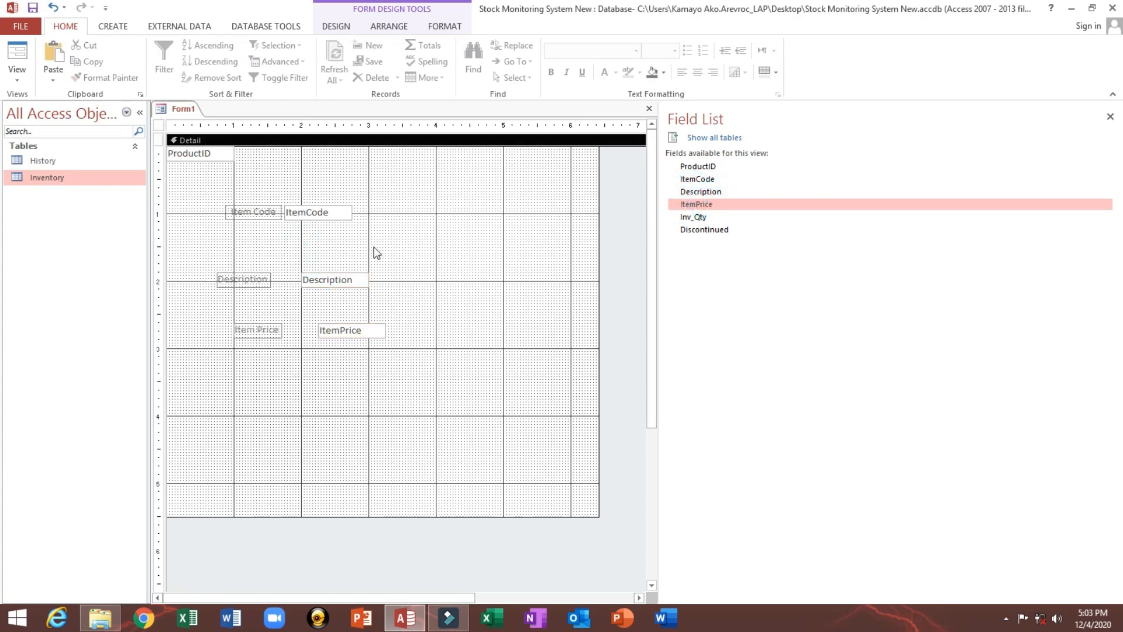
pyautogui.moveTo(218, 233); pyautogui.dragTo(378, 361)
pyautogui.press('Delete')
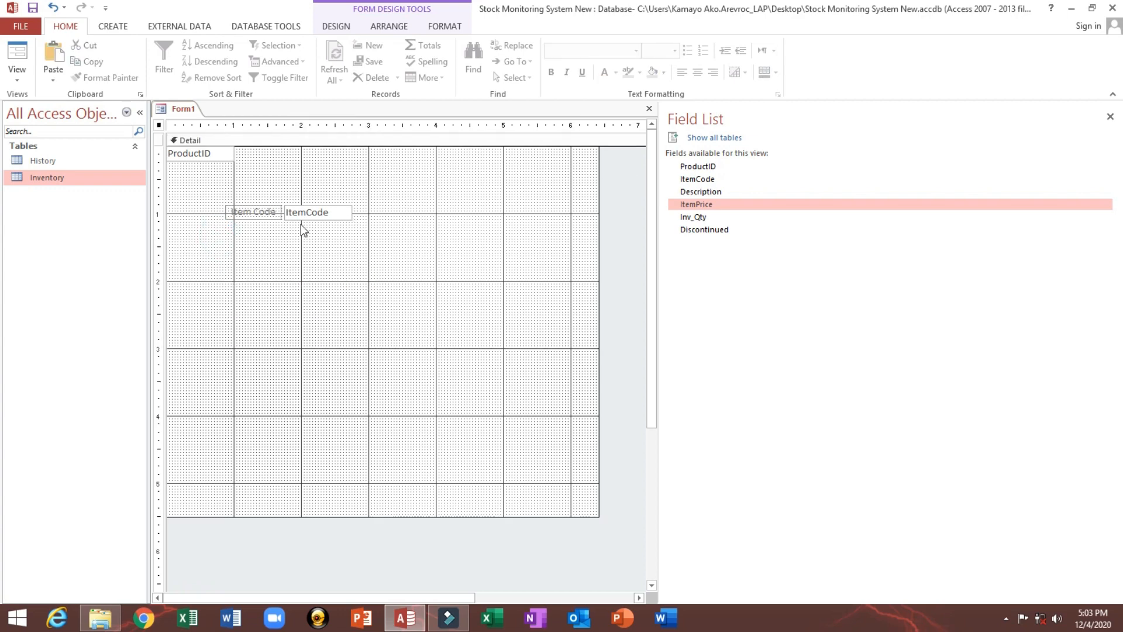
# - Reapply the stacked layout to the Item Code label and its text box
pyautogui.click(298, 210)
pyautogui.moveTo(251, 240); pyautogui.dragTo(301, 215)
pyautogui.rightClick(302, 216)
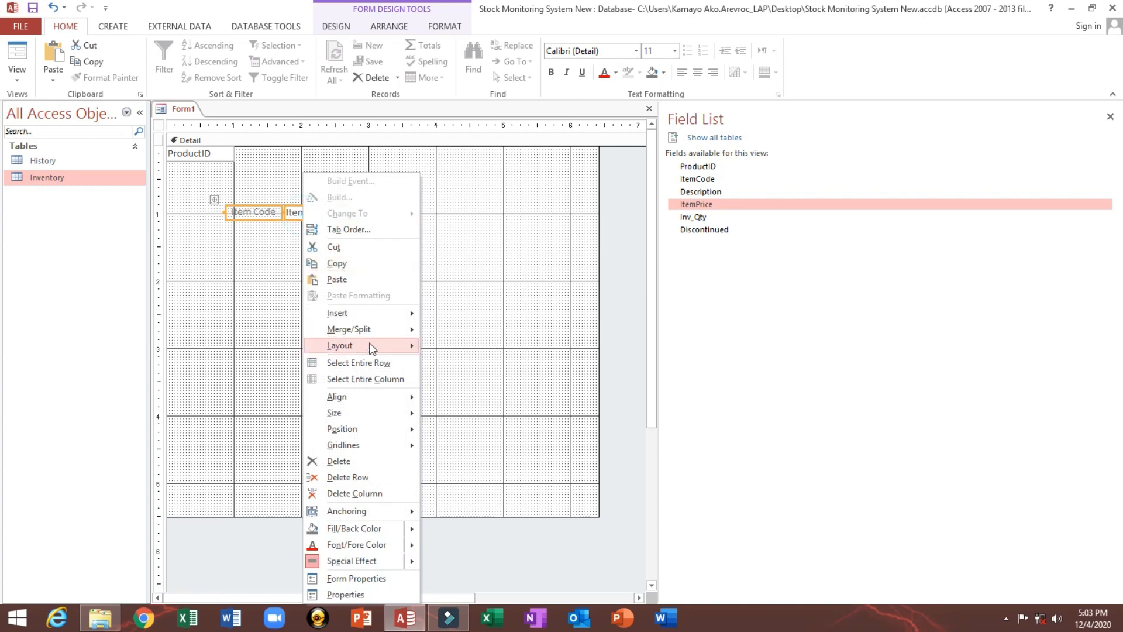
pyautogui.moveTo(381, 346)
pyautogui.click(456, 363)
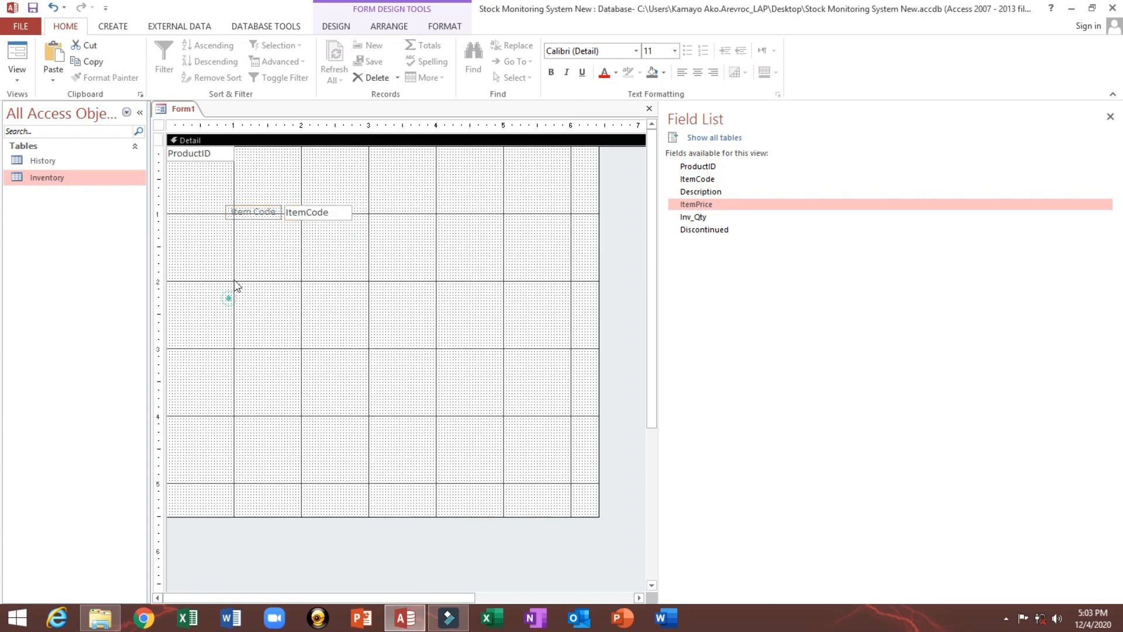
# - Format the Item Code label's text in bold black
pyautogui.click(248, 212)
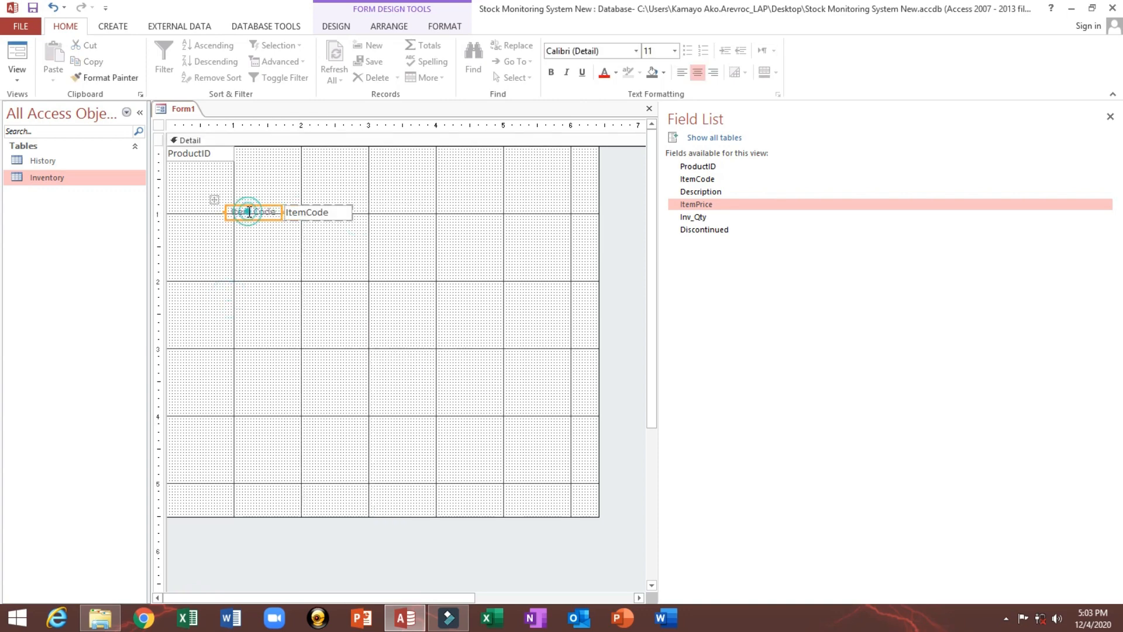
pyautogui.click(617, 72)
pyautogui.click(616, 120)
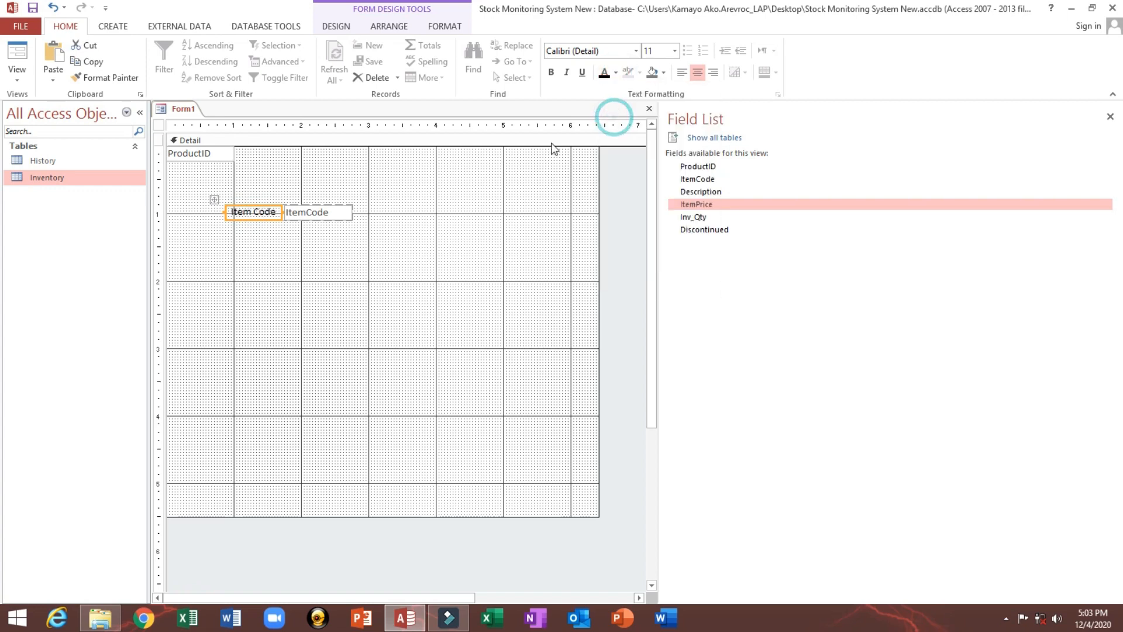
pyautogui.click(318, 211)
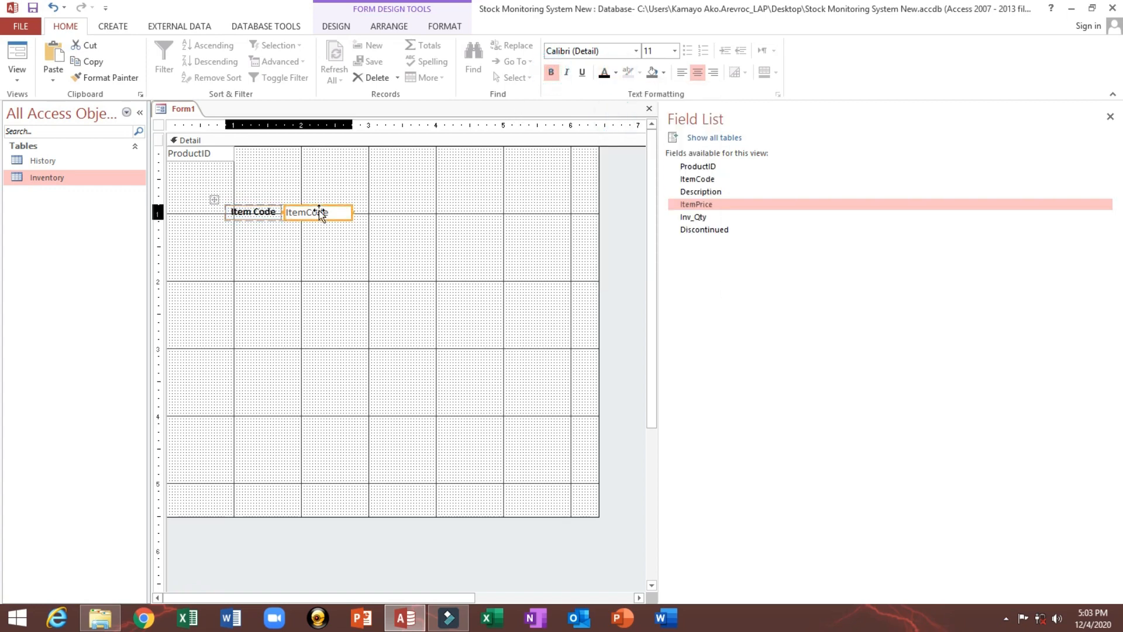
# - Widen the Item Code label and move its layout slightly up and left, then add a colon to the caption: "Item Code:"
pyautogui.moveTo(257, 257); pyautogui.dragTo(260, 196)
pyautogui.click(234, 225)
pyautogui.click(228, 201)
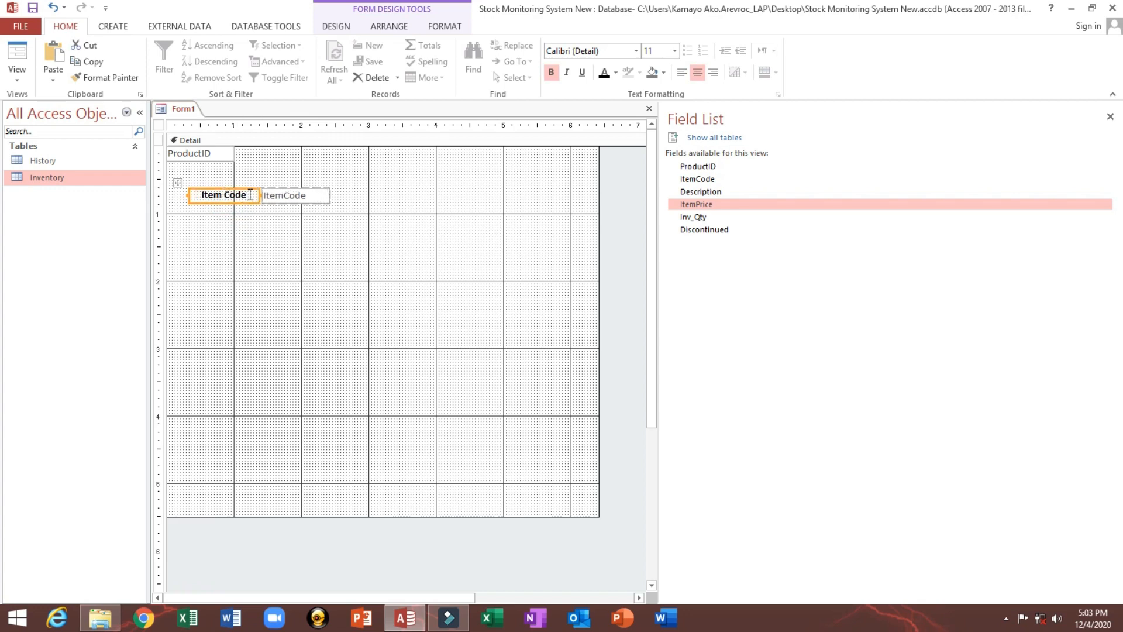
pyautogui.click(250, 195)
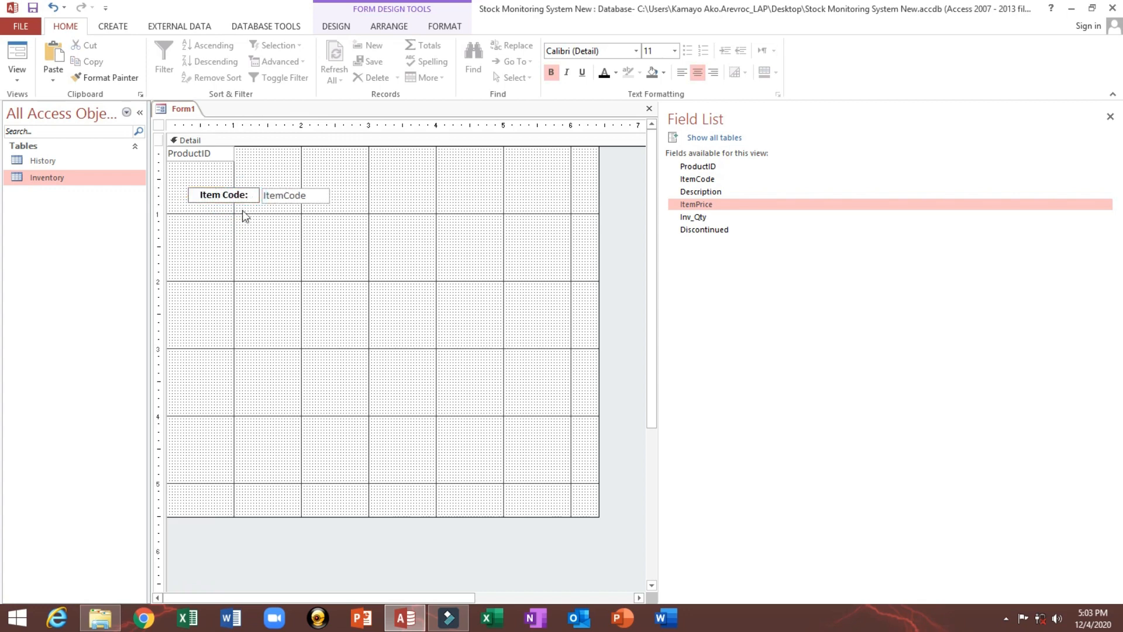
pyautogui.click(260, 219)
# - Widen the ItemCode text box to about 1.8 inches
pyautogui.click(291, 194)
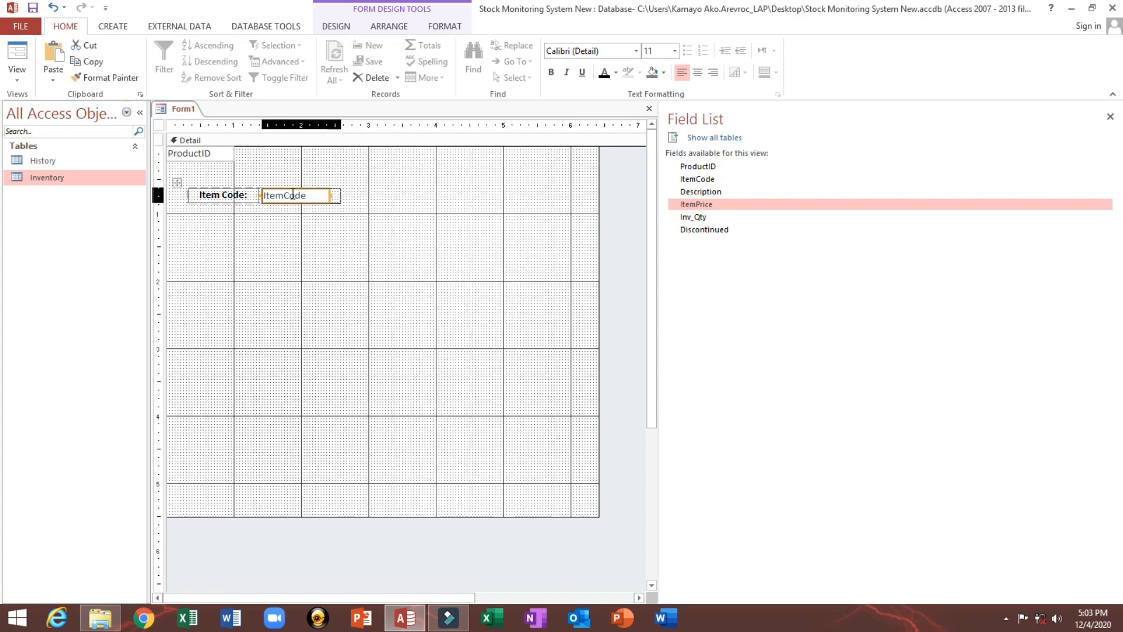
pyautogui.hotkey('shift', 'Right')
pyautogui.hotkey('shift', 'Right')
pyautogui.hotkey('shift', 'Right')
pyautogui.hotkey('shift', 'Right')
pyautogui.hotkey('shift', 'Right')
pyautogui.hotkey('shift', 'Right')
pyautogui.hotkey('shift', 'Right')
pyautogui.hotkey('shift', 'Right')
pyautogui.hotkey('shift', 'Right')
pyautogui.hotkey('shift', 'Right')
pyautogui.hotkey('shift', 'Right')
pyautogui.hotkey('shift', 'Right')
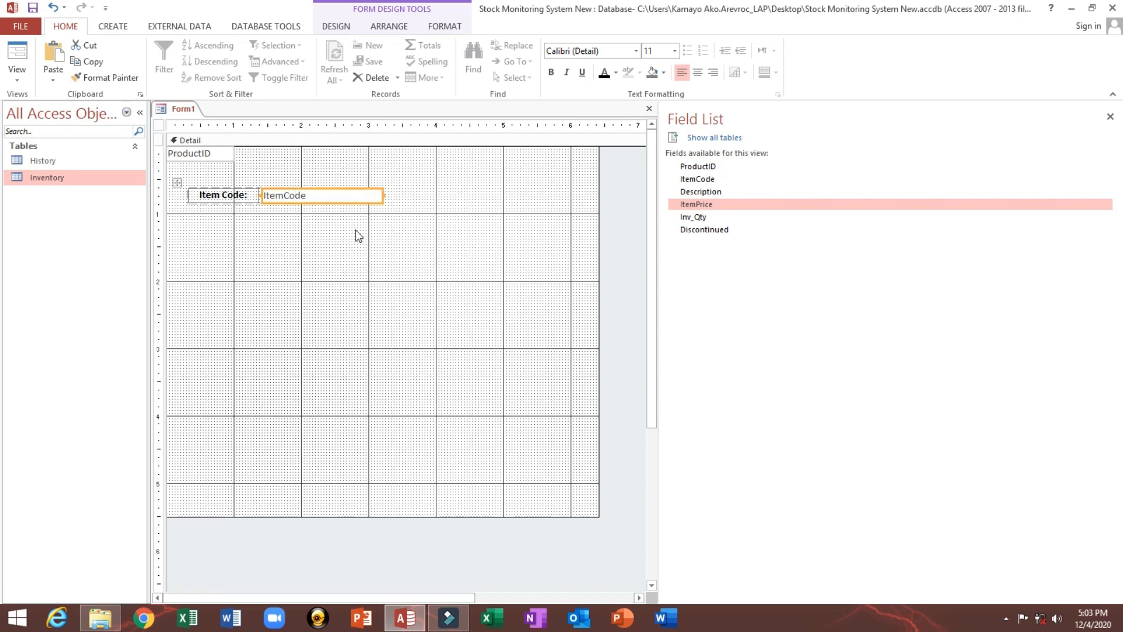
pyautogui.click(358, 235)
# - Add the Description field to the layout directly below ItemCode and shift the layout slightly right
pyautogui.moveTo(711, 209); pyautogui.dragTo(307, 227)
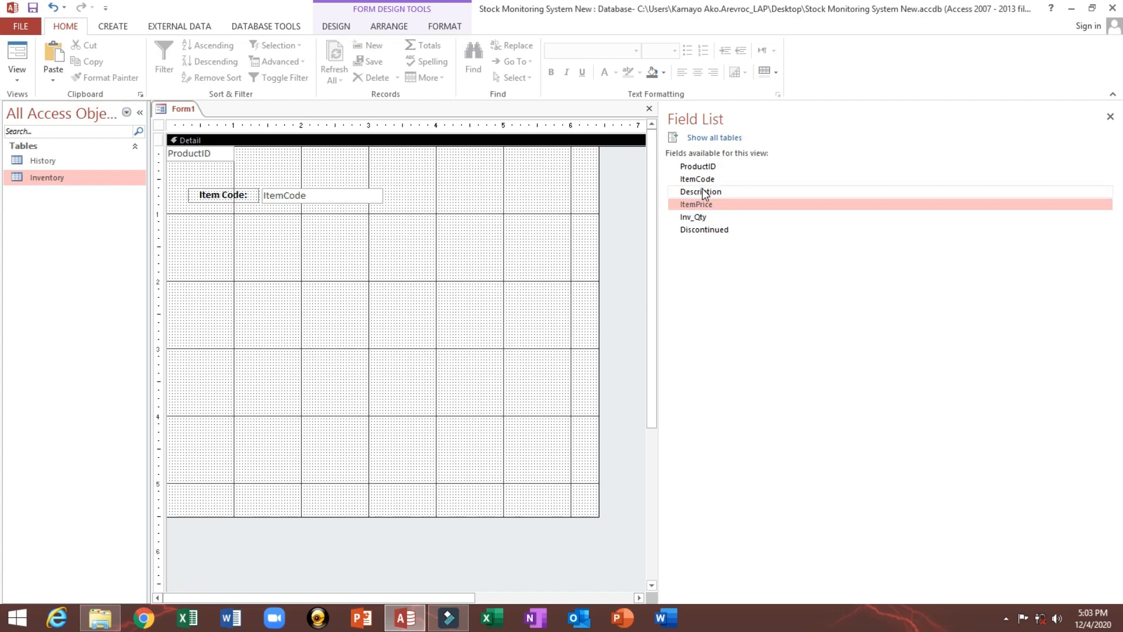
pyautogui.moveTo(703, 193); pyautogui.dragTo(348, 208)
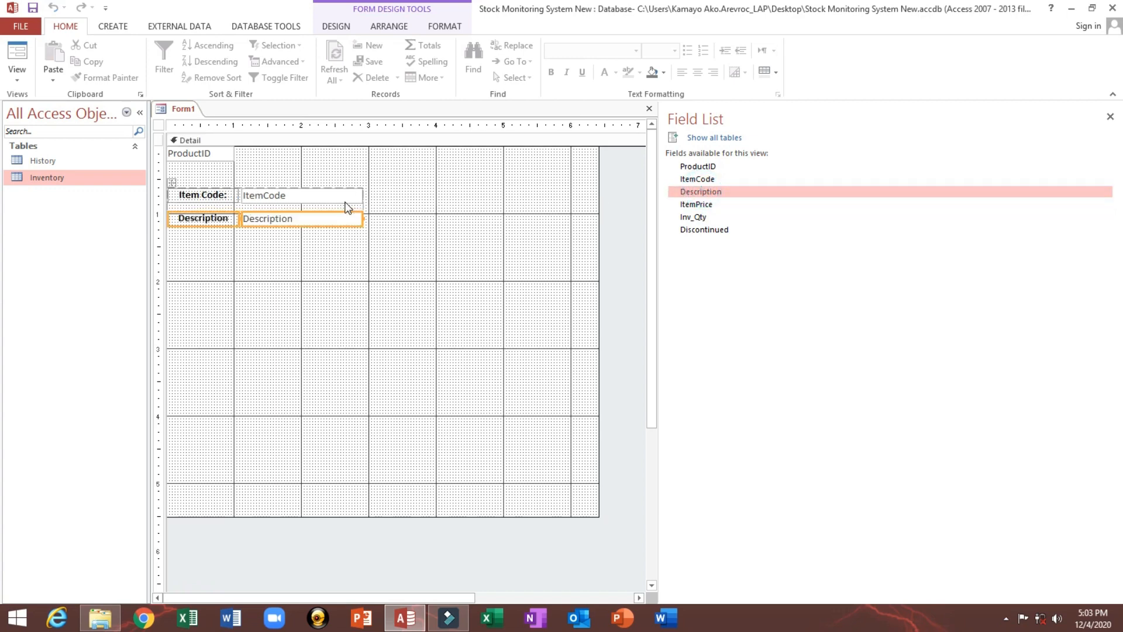
pyautogui.moveTo(171, 184); pyautogui.dragTo(195, 184)
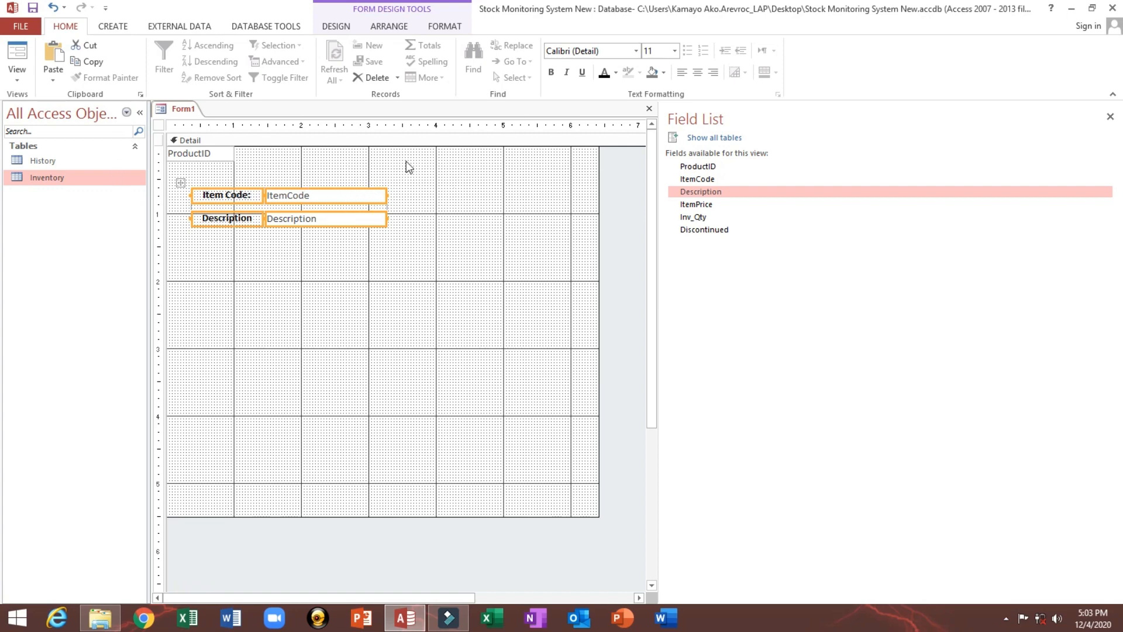
pyautogui.click(189, 277)
pyautogui.click(206, 197)
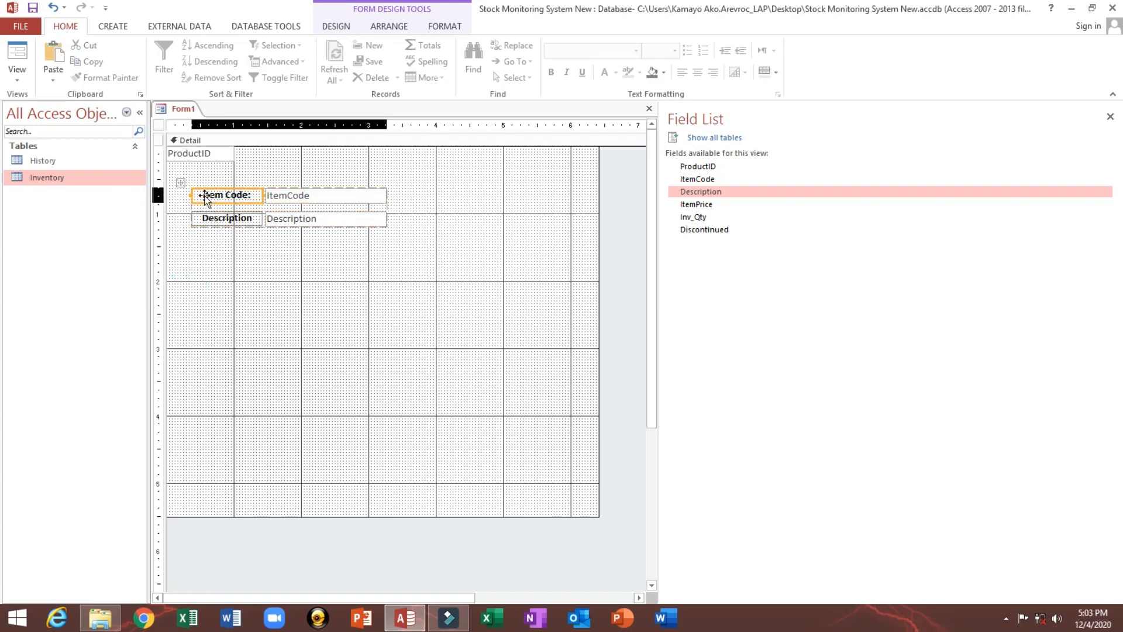
pyautogui.click(273, 171)
pyautogui.click(242, 200)
pyautogui.click(293, 168)
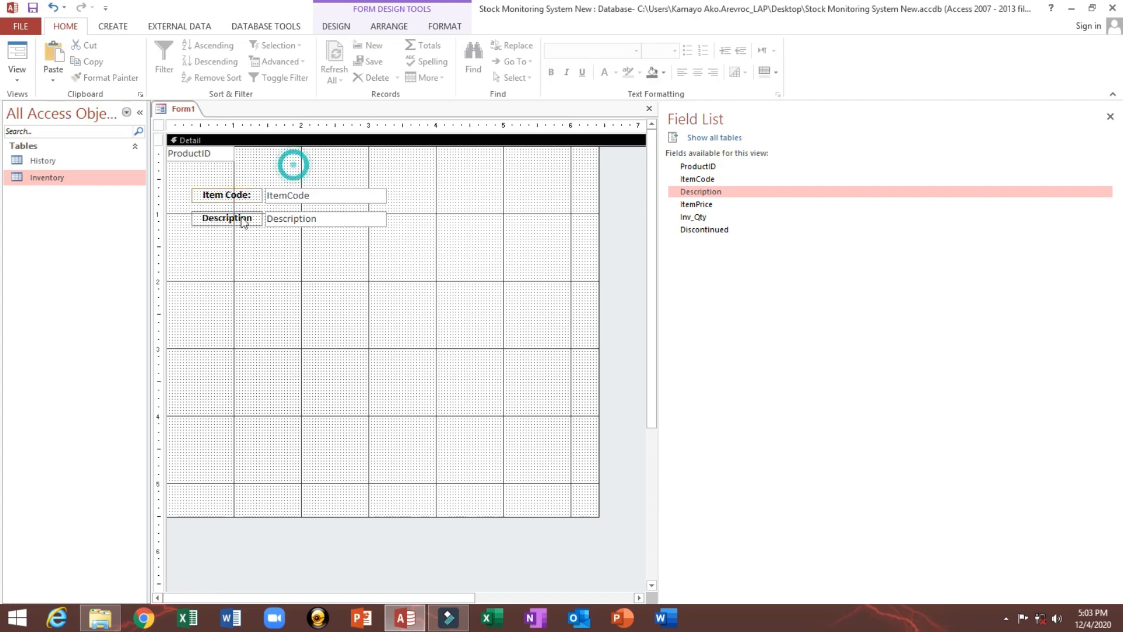
# - Set the control padding of the whole Item Code and Description layout to Narrow
pyautogui.click(232, 201)
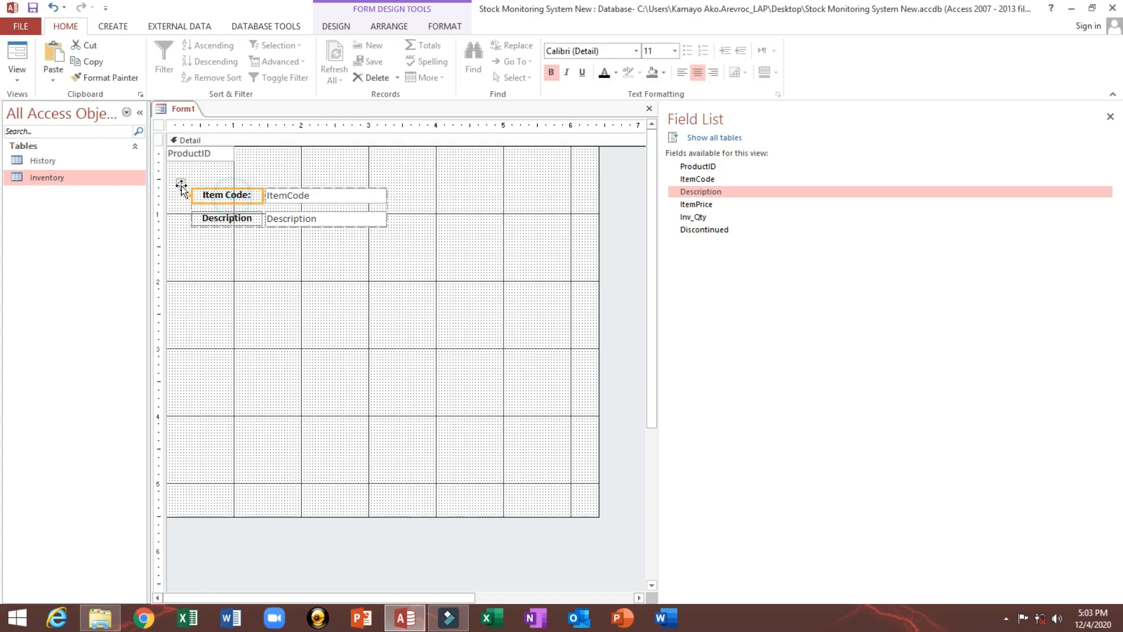
pyautogui.click(180, 183)
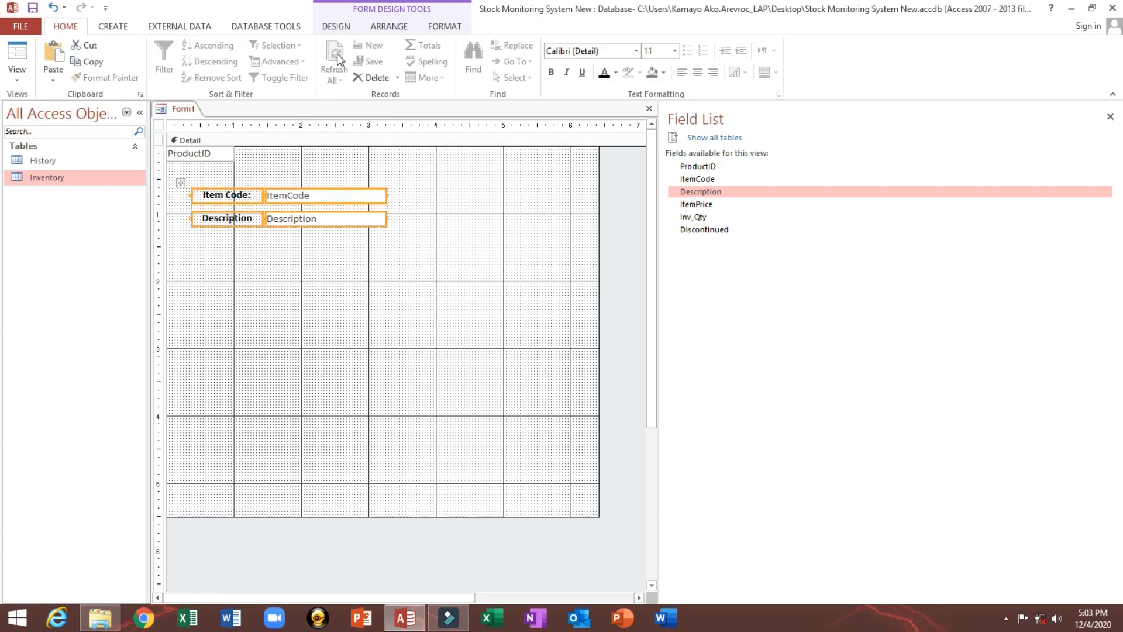
pyautogui.click(385, 29)
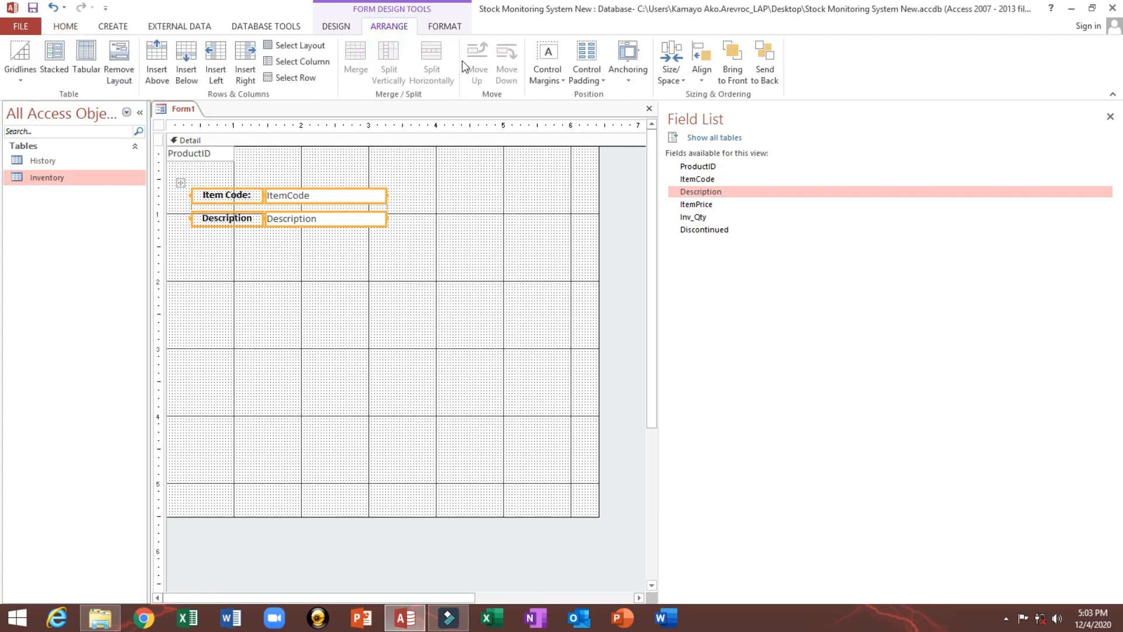
pyautogui.click(590, 77)
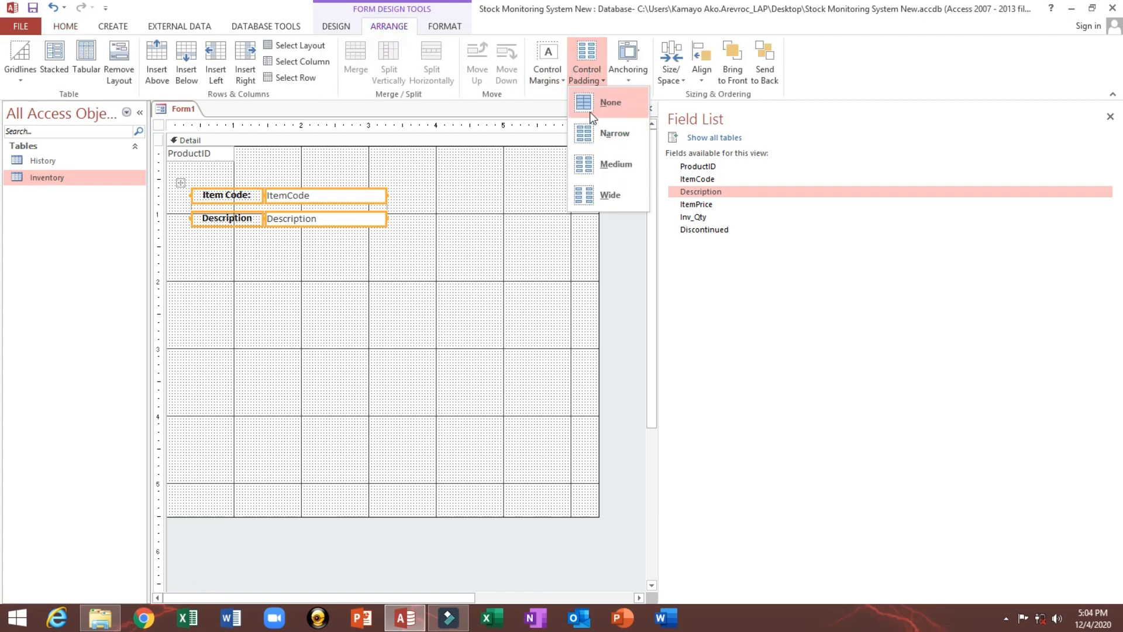
pyautogui.click(590, 111)
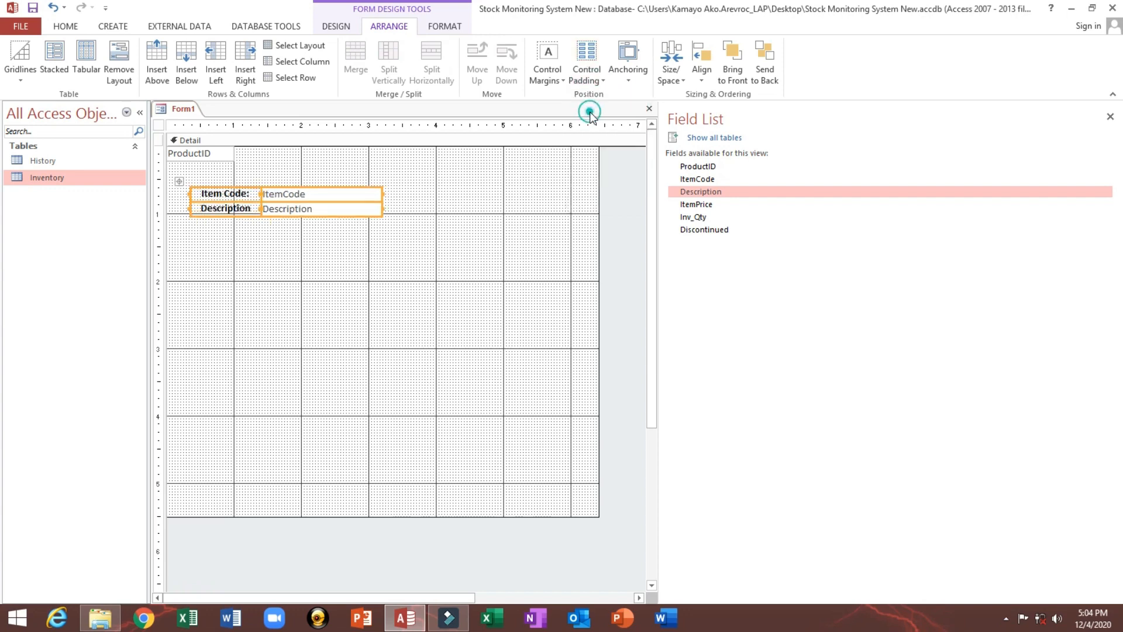
pyautogui.click(583, 82)
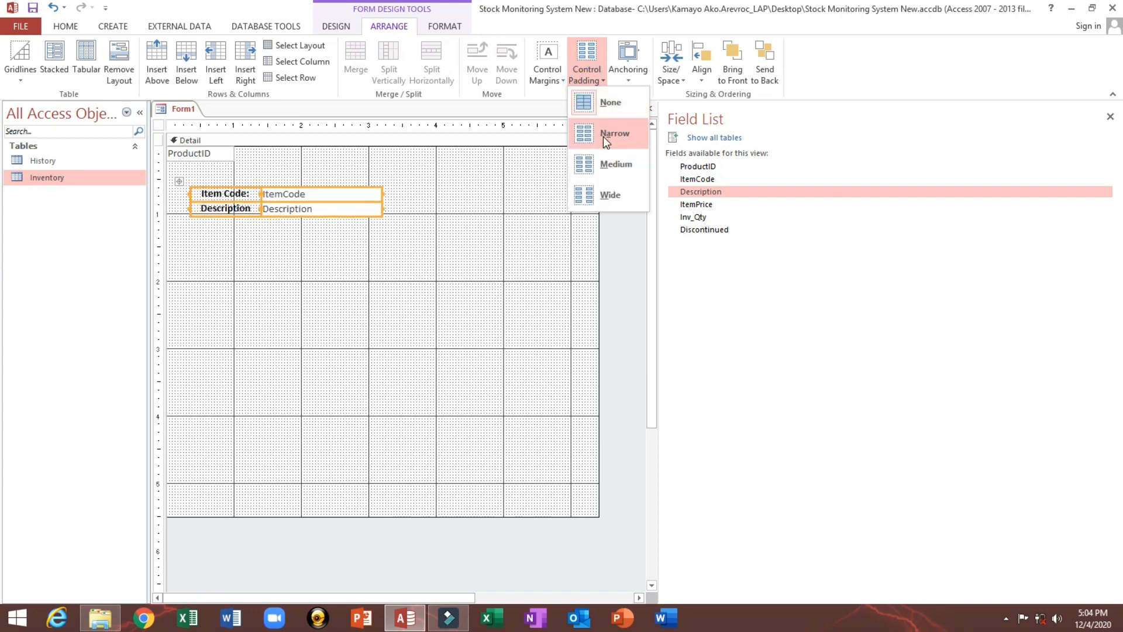
pyautogui.click(603, 136)
pyautogui.click(251, 291)
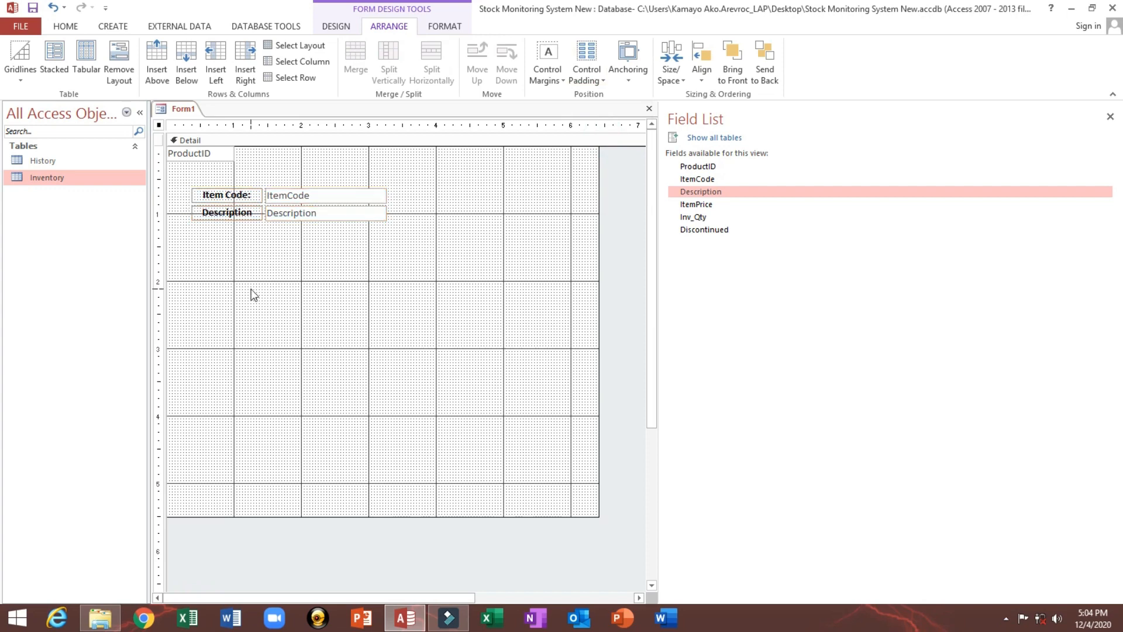
# - Add the ItemPrice, Inv_Qty and Discontinued fields below Description in the layout and shift the layout right to about the 1-inch mark
pyautogui.moveTo(695, 205); pyautogui.dragTo(321, 232)
pyautogui.moveTo(690, 217); pyautogui.dragTo(257, 246)
pyautogui.moveTo(708, 230); pyautogui.dragTo(303, 261)
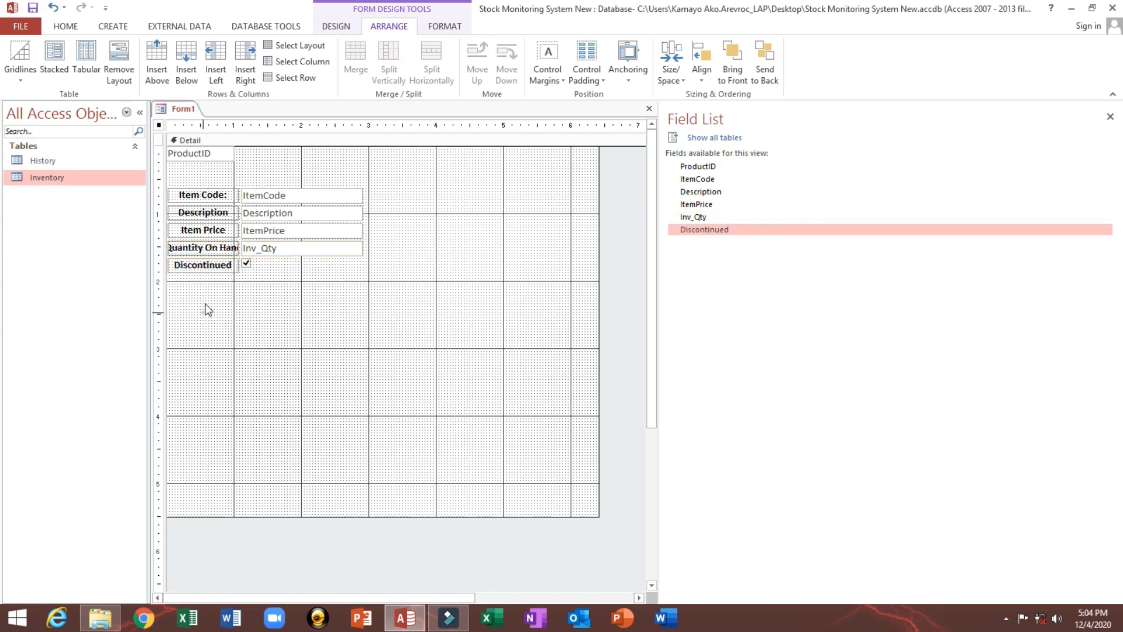
pyautogui.moveTo(193, 322); pyautogui.dragTo(338, 196)
pyautogui.click(258, 331)
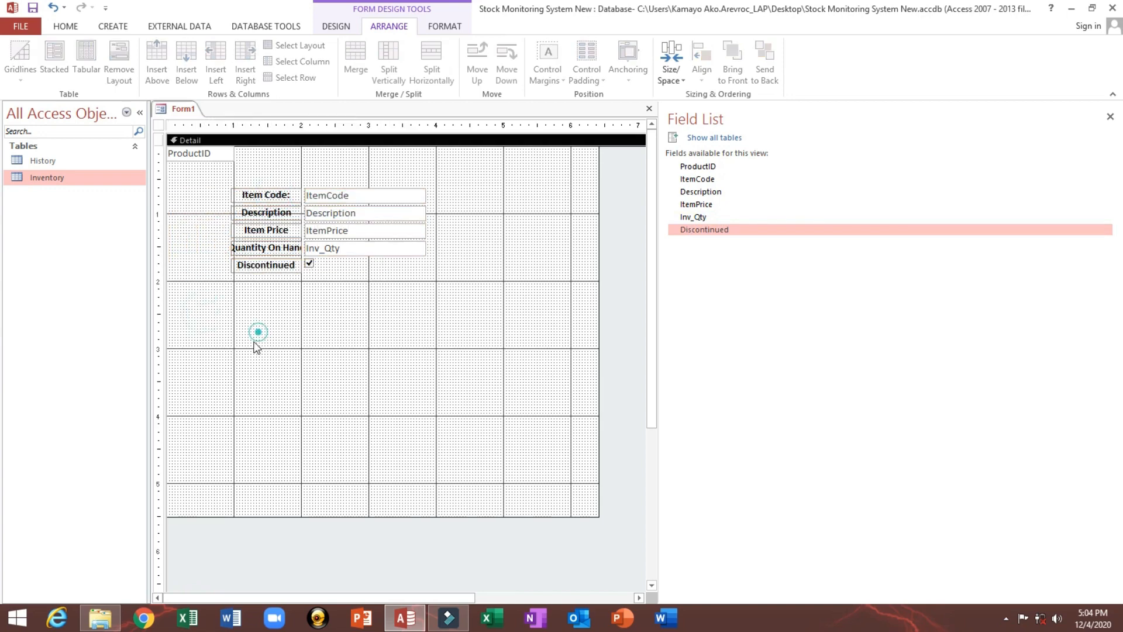
# - Widen all five labels to about 1.4 inches so the Quantity On Hand caption fits
pyautogui.moveTo(252, 349); pyautogui.dragTo(261, 196)
pyautogui.hotkey('shift', 'Right')
pyautogui.hotkey('shift', 'Right')
pyautogui.hotkey('shift', 'Right')
pyautogui.hotkey('shift', 'Right')
pyautogui.hotkey('shift', 'Right')
pyautogui.hotkey('shift', 'Right')
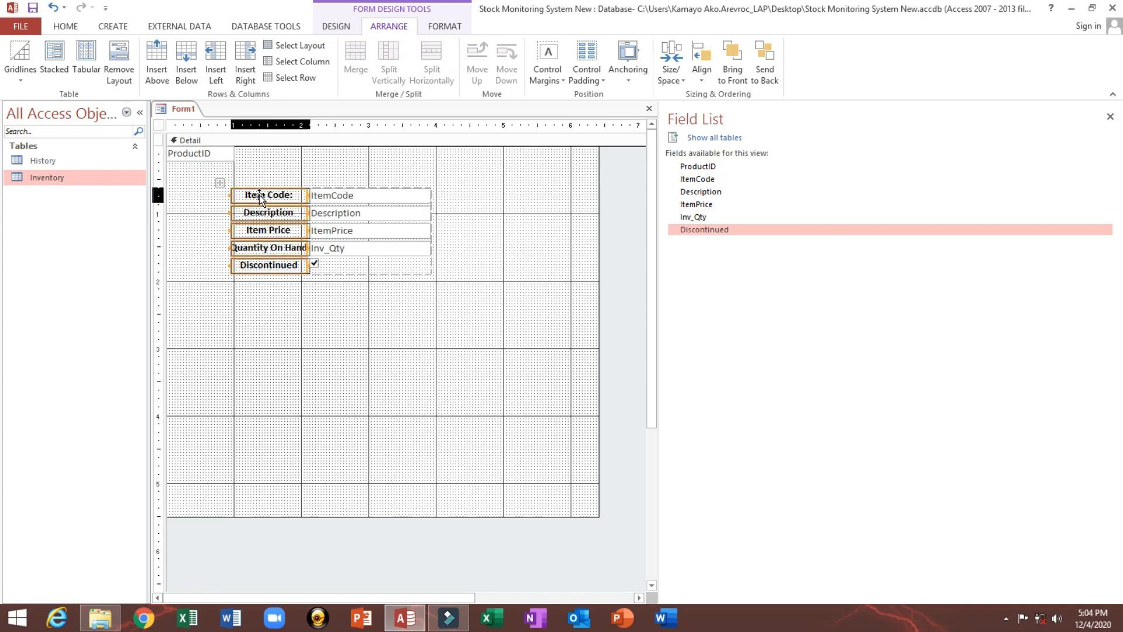
pyautogui.hotkey('shift', 'Right')
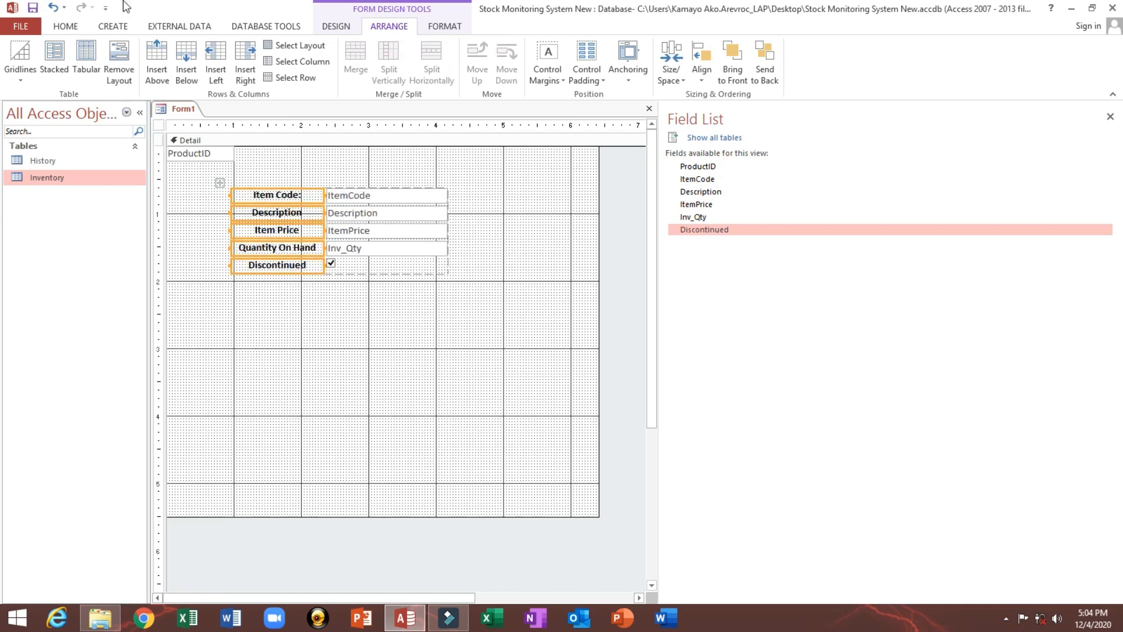
# - Left-align the text of the five labels and move the whole layout slightly left
pyautogui.click(66, 27)
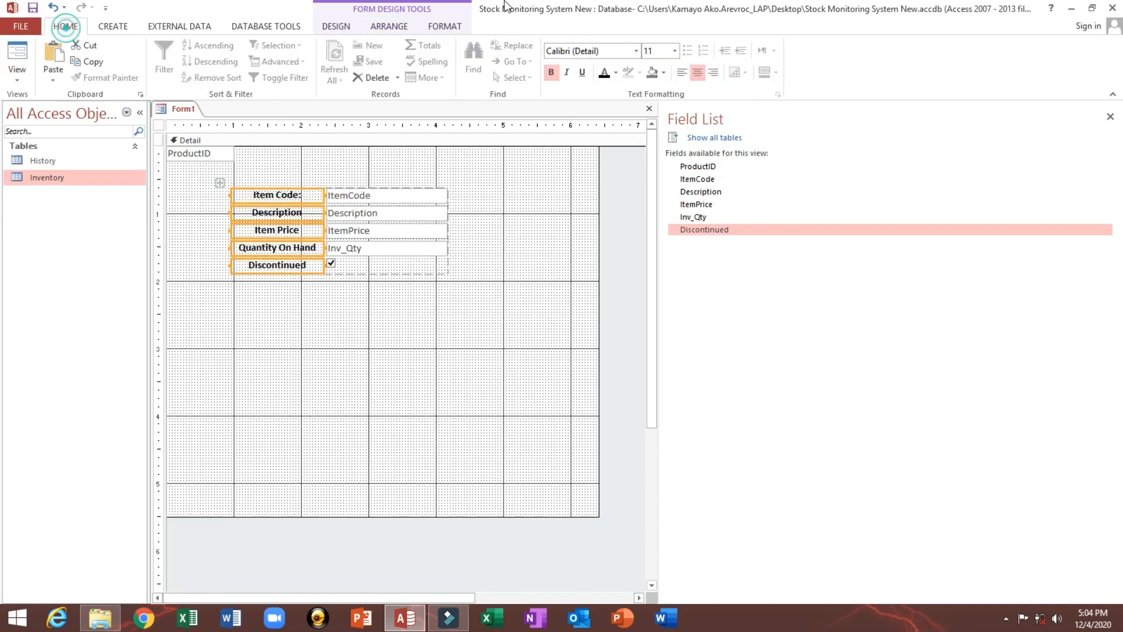
pyautogui.click(681, 73)
pyautogui.moveTo(223, 182); pyautogui.dragTo(206, 183)
pyautogui.click(278, 322)
# - Set the font size of all labels and fields in the layout to 12
pyautogui.moveTo(277, 321); pyautogui.dragTo(361, 183)
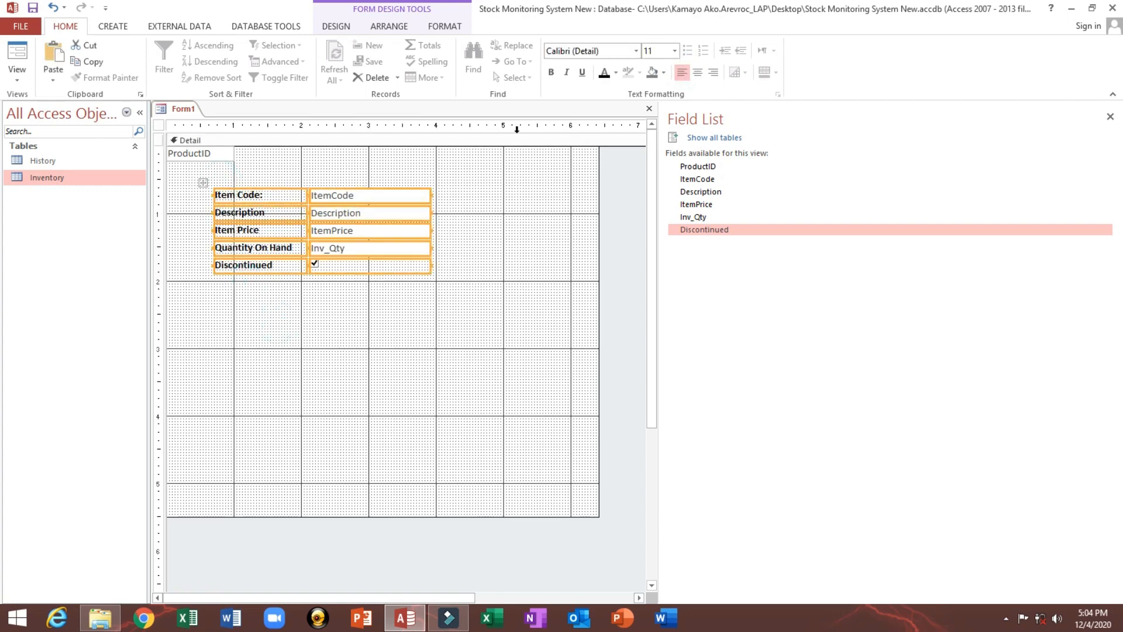
pyautogui.click(675, 51)
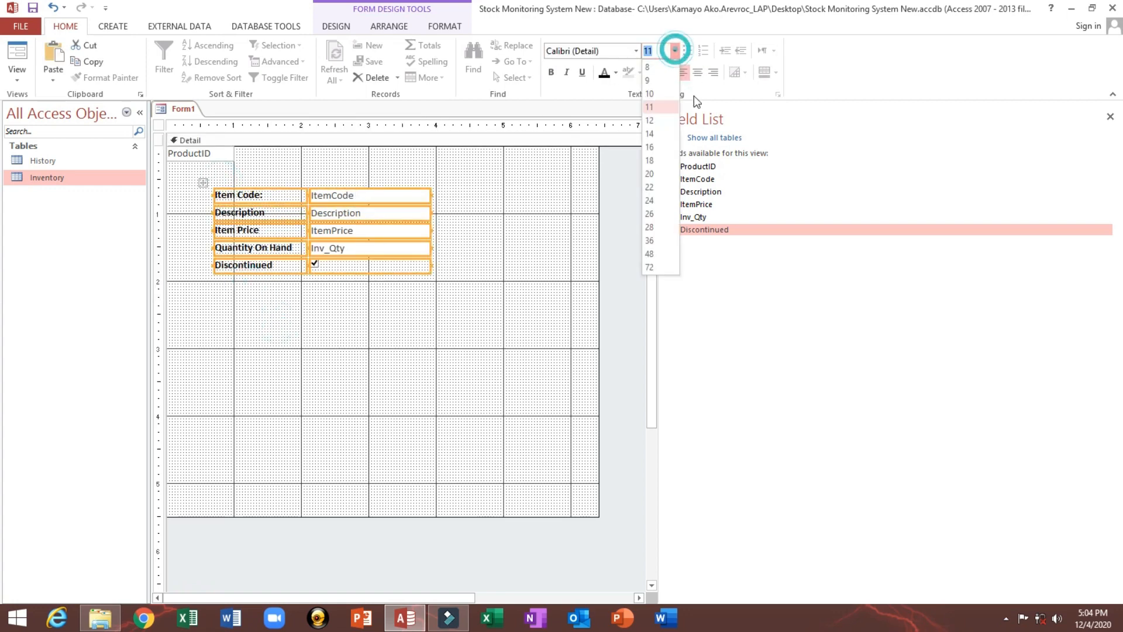
pyautogui.click(660, 126)
pyautogui.click(235, 334)
# - Widen the five labels to about 1.6 inches and move the layout left to about 0.3 inch from the form's edge
pyautogui.moveTo(254, 319); pyautogui.dragTo(244, 186)
pyautogui.hotkey('shift', 'Right')
pyautogui.hotkey('shift', 'Right')
pyautogui.hotkey('shift', 'Right')
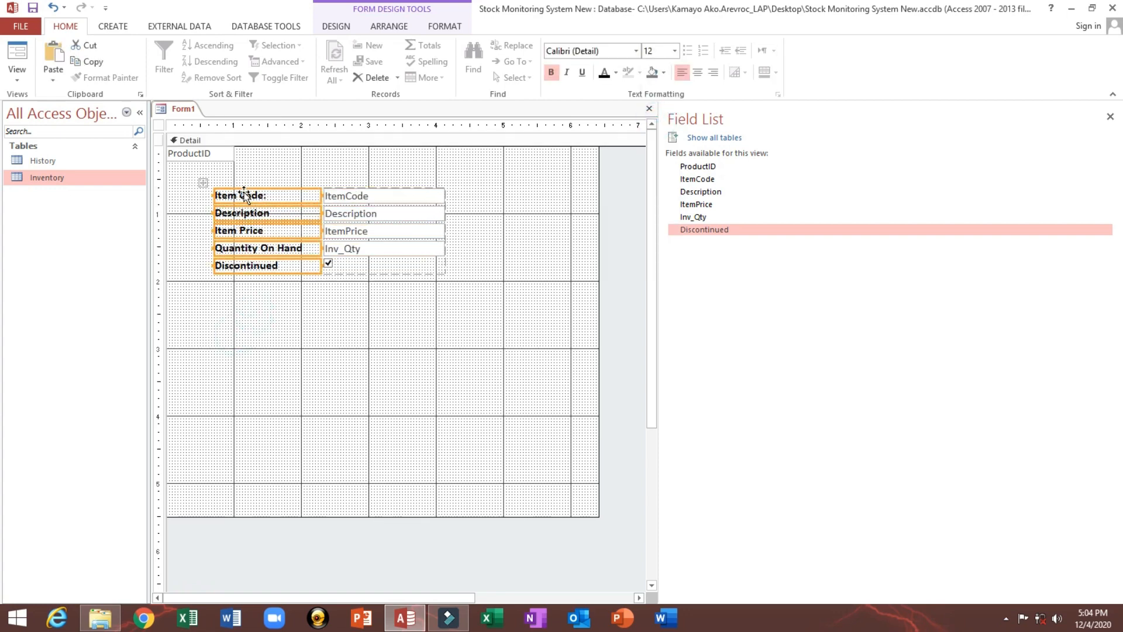
pyautogui.moveTo(203, 183); pyautogui.dragTo(177, 182)
pyautogui.click(239, 358)
# - Add a colon to the Description label's caption so it reads "Description:"
pyautogui.click(221, 248)
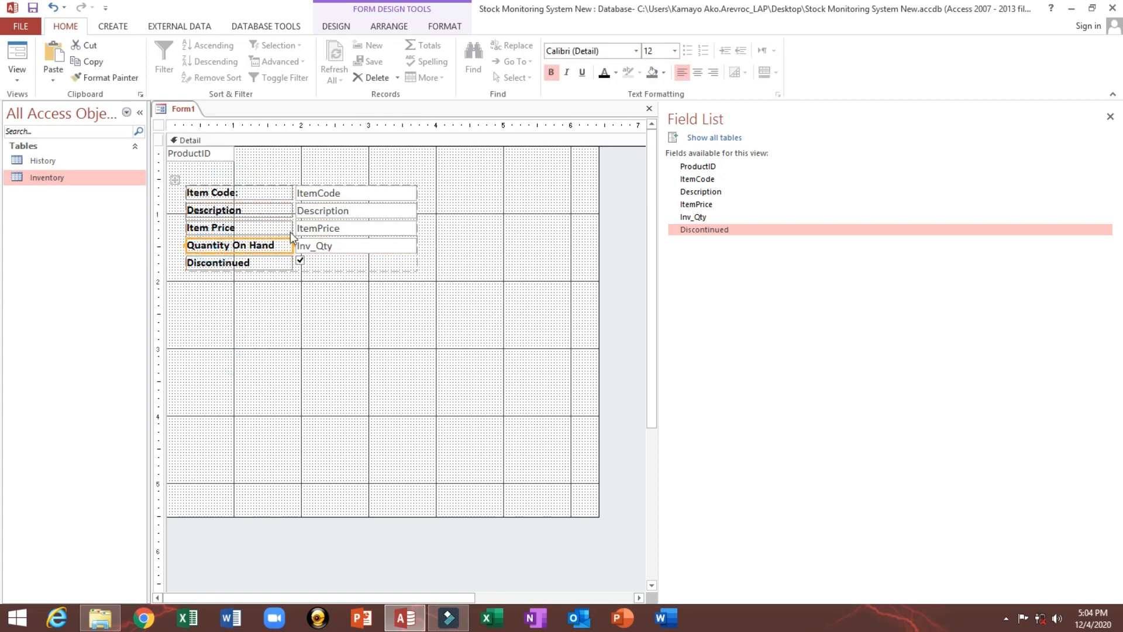
pyautogui.click(253, 209)
pyautogui.click(257, 210)
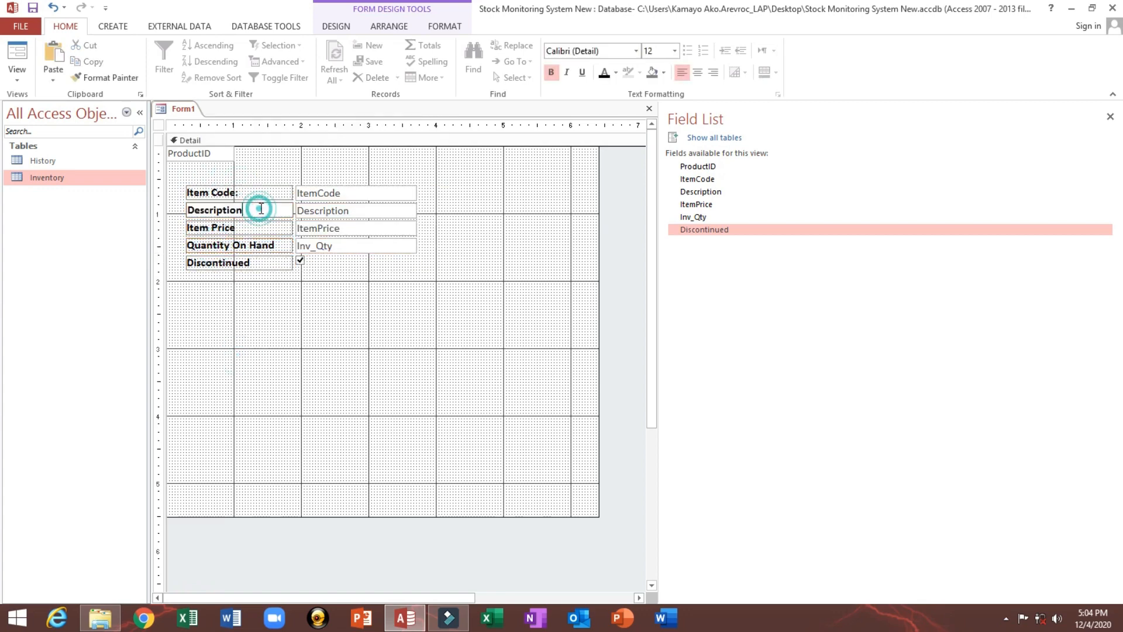
pyautogui.click(225, 235)
pyautogui.click(212, 367)
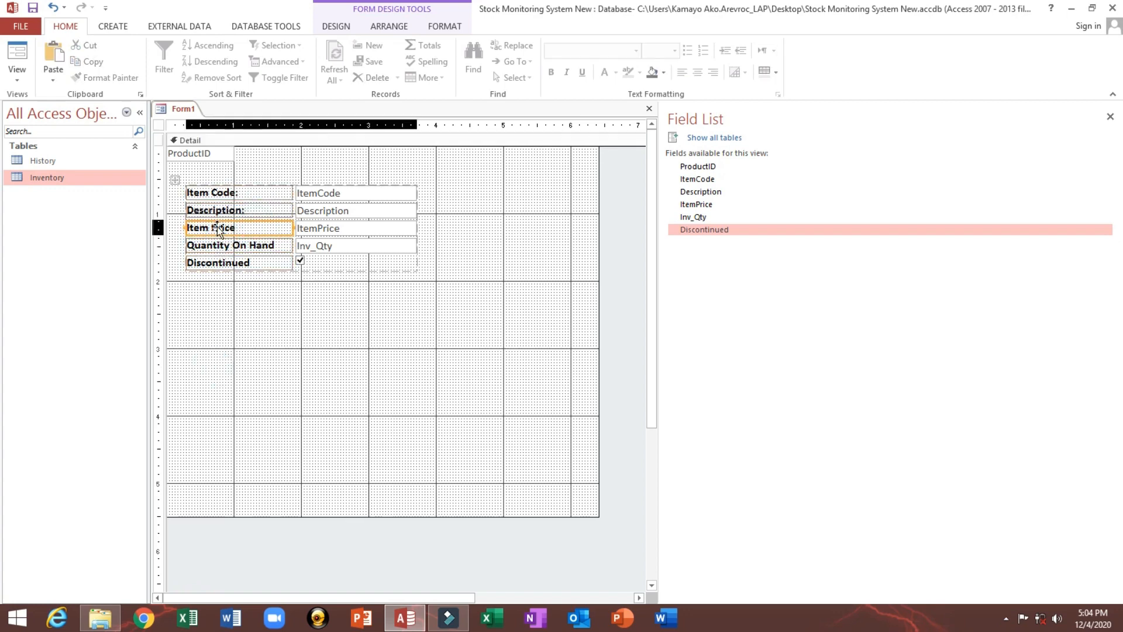
# - Add a colon to the captions of the Item Price, Quantity On Hand and Discontinued labels
pyautogui.click(244, 227)
pyautogui.click(245, 227)
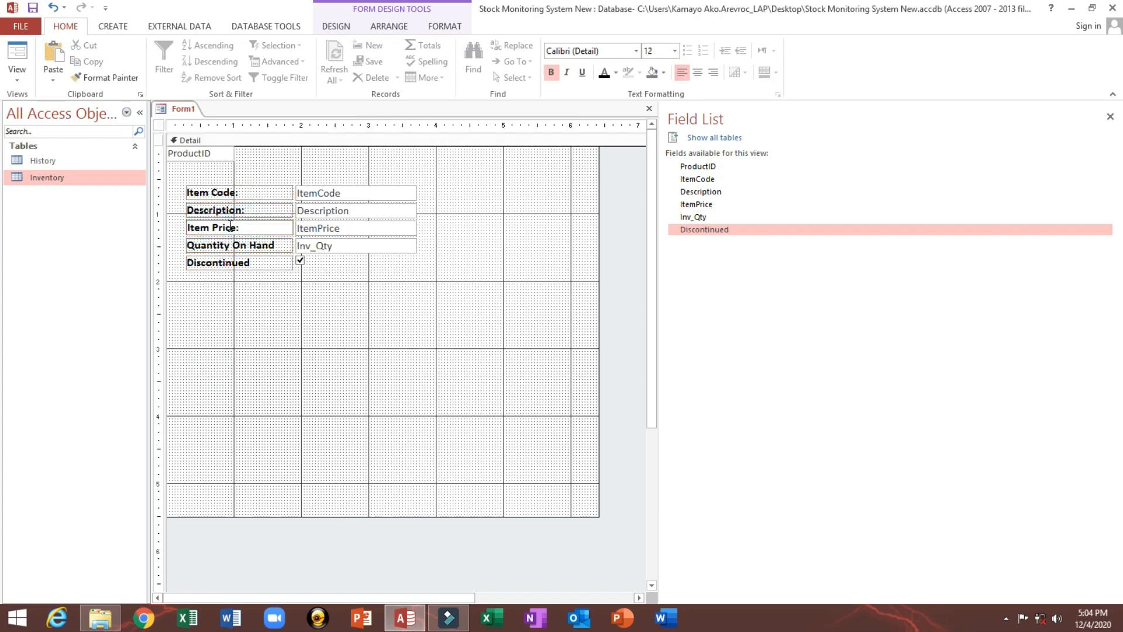
pyautogui.click(233, 245)
pyautogui.click(276, 245)
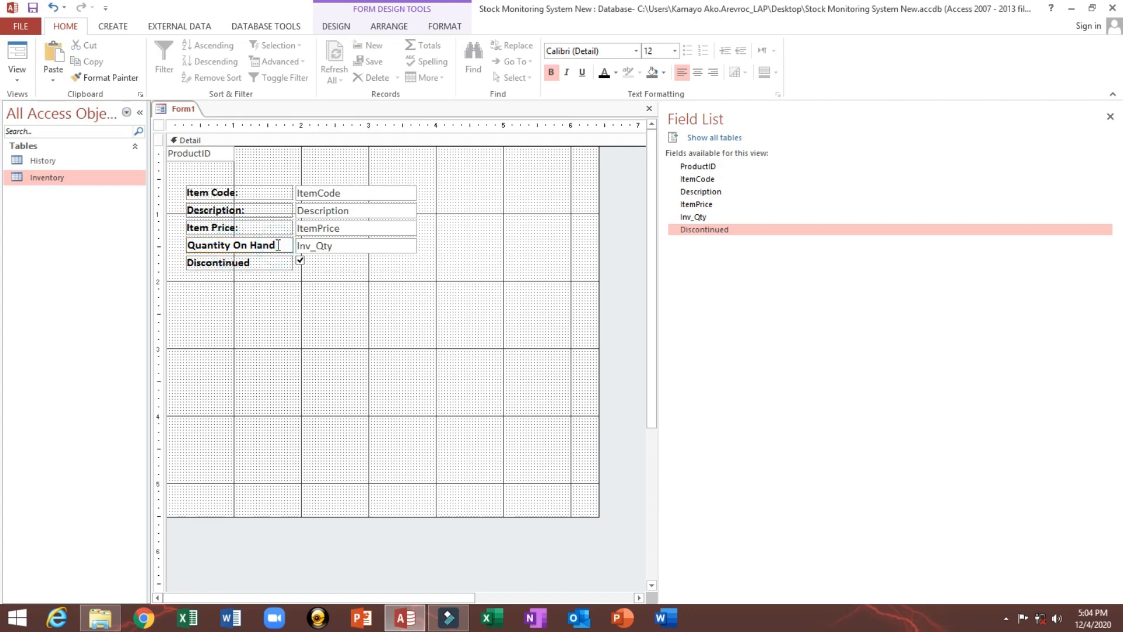
pyautogui.click(198, 268)
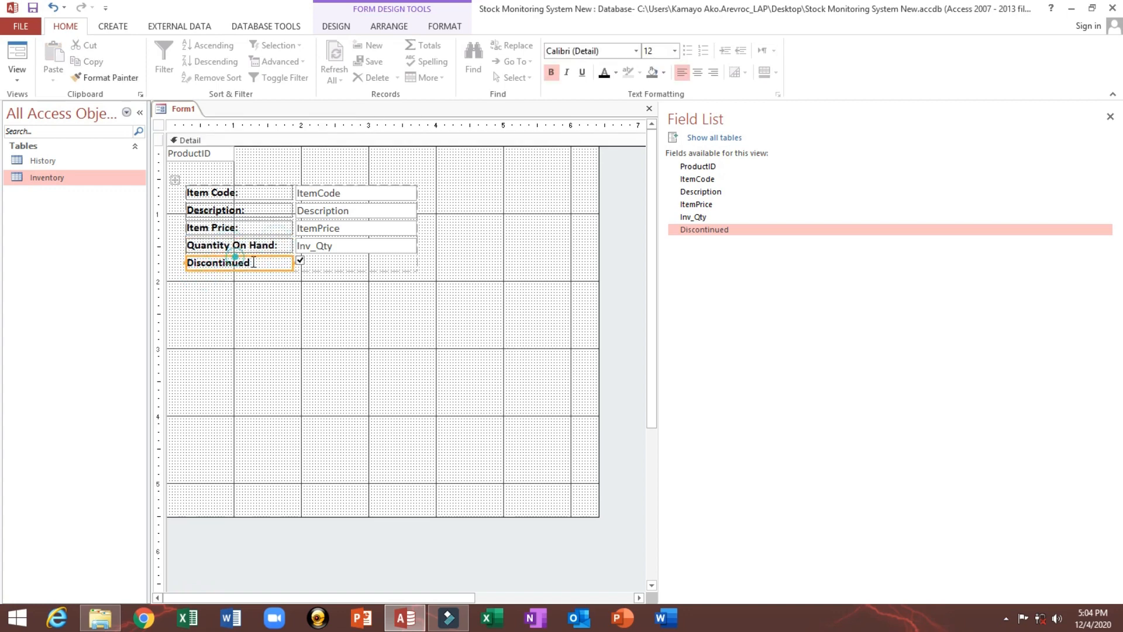
pyautogui.click(257, 262)
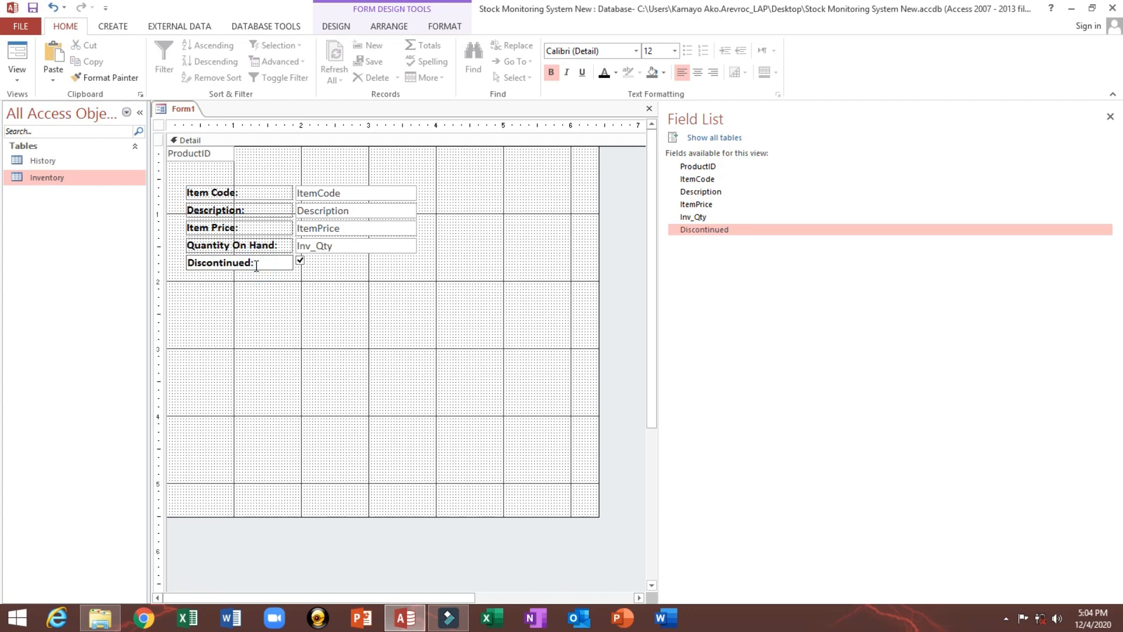
pyautogui.click(283, 348)
# - Widen the five item fields to about 2 inches, preview the form in Form view and return to Design view
pyautogui.moveTo(388, 293); pyautogui.dragTo(395, 191)
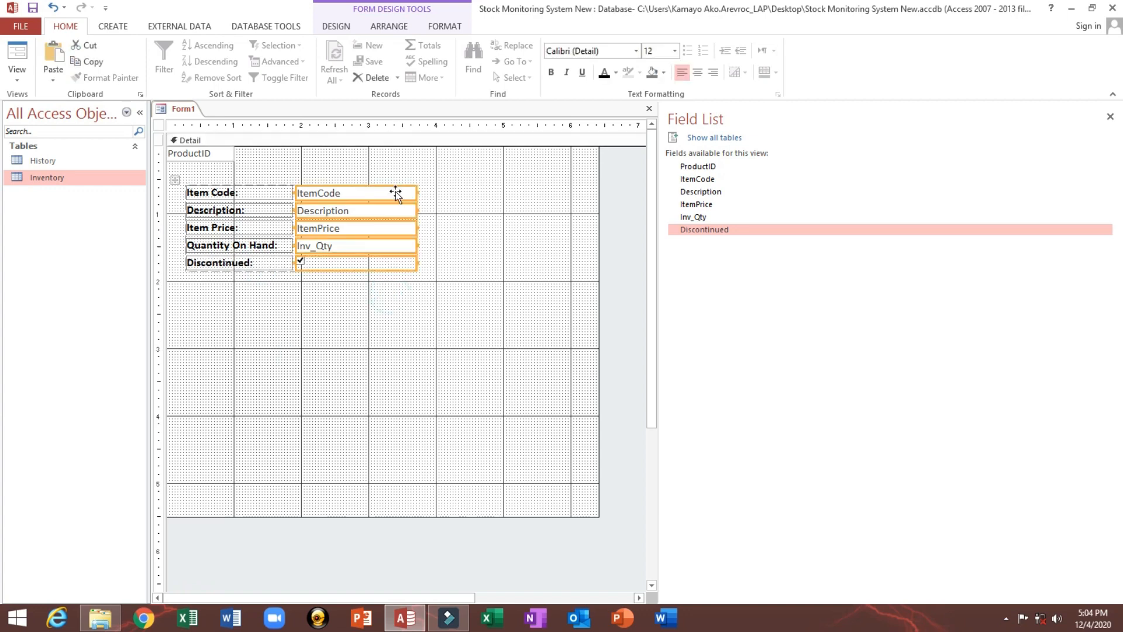
pyautogui.hotkey('shift', 'Right')
pyautogui.hotkey('shift', 'Right')
pyautogui.hotkey('shift', 'Right')
pyautogui.hotkey('shift', 'Right')
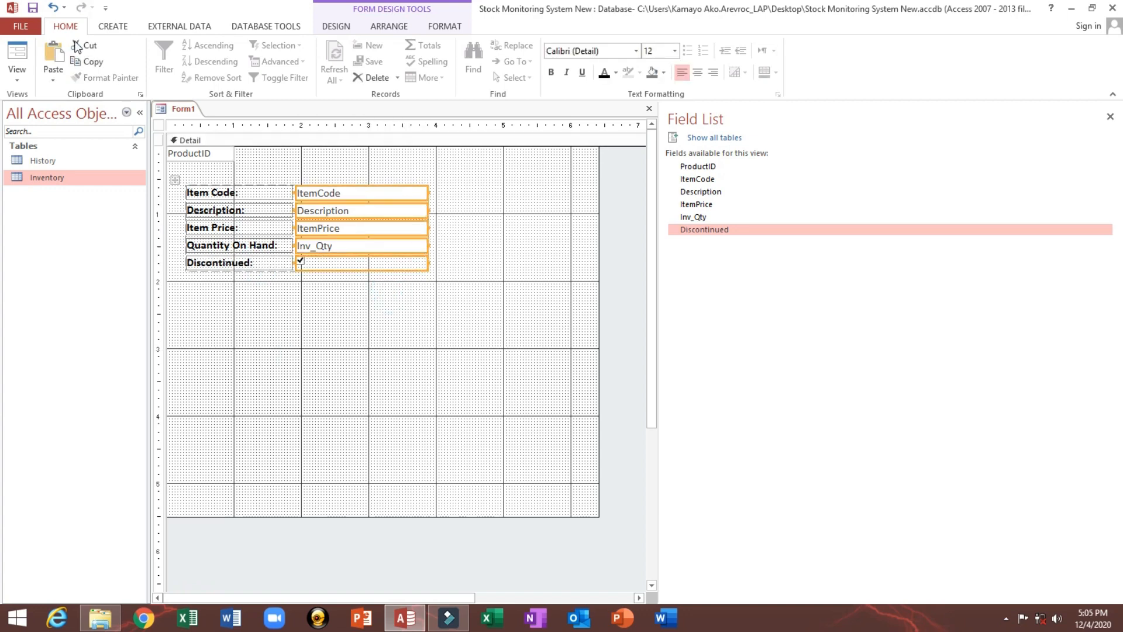
pyautogui.click(23, 52)
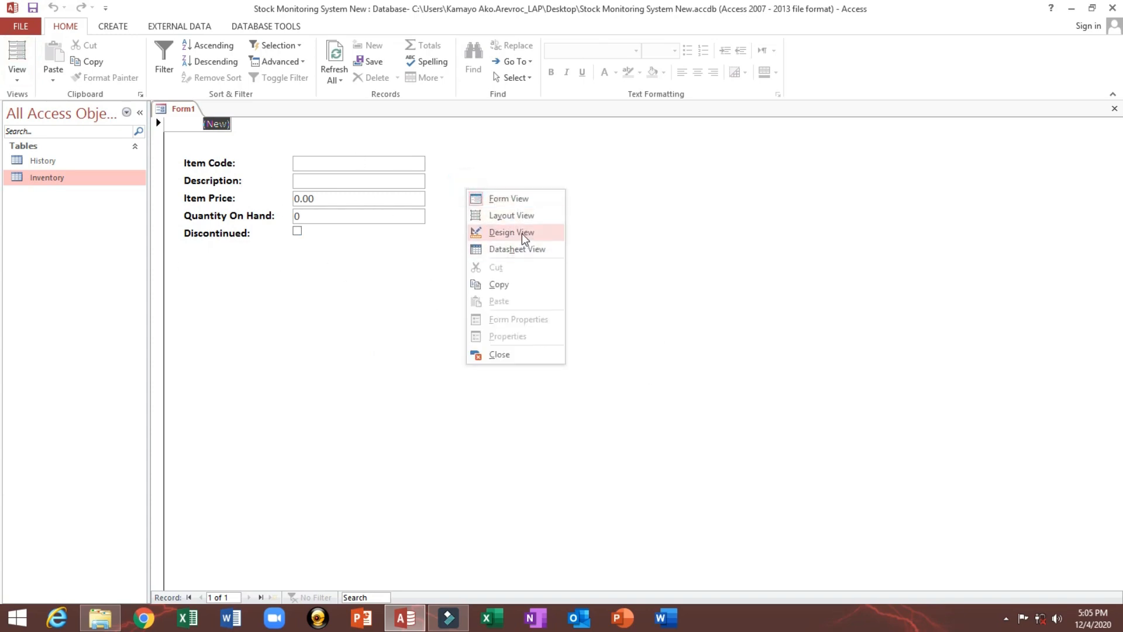
pyautogui.click(522, 233)
# - Display the form's property sheet in place of the list of available fields
pyautogui.click(325, 249)
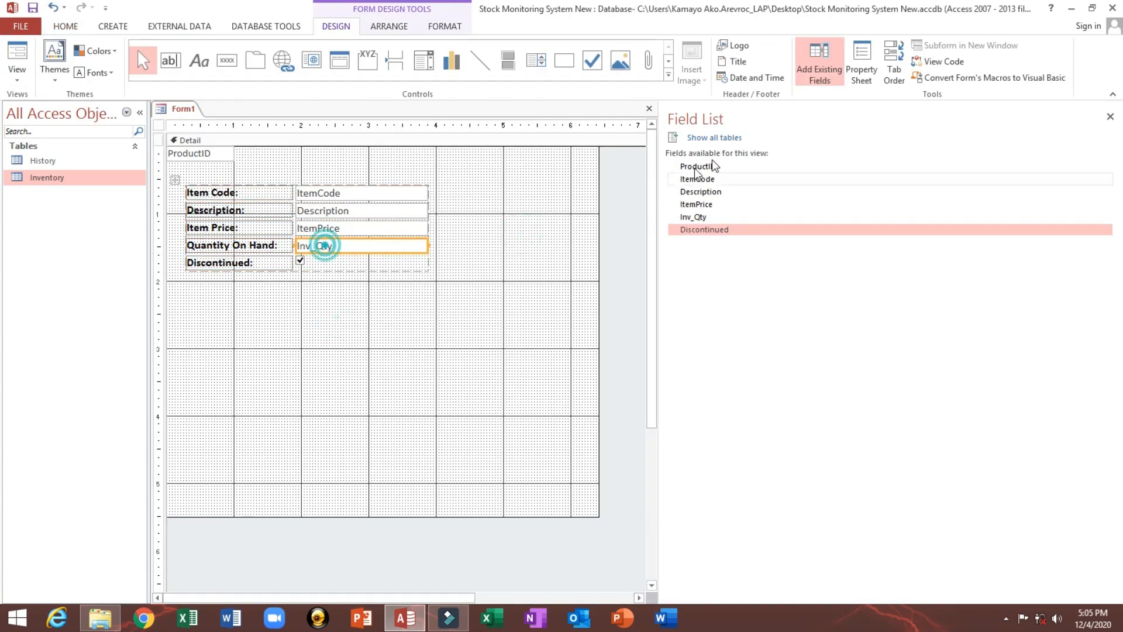
pyautogui.doubleClick(159, 125)
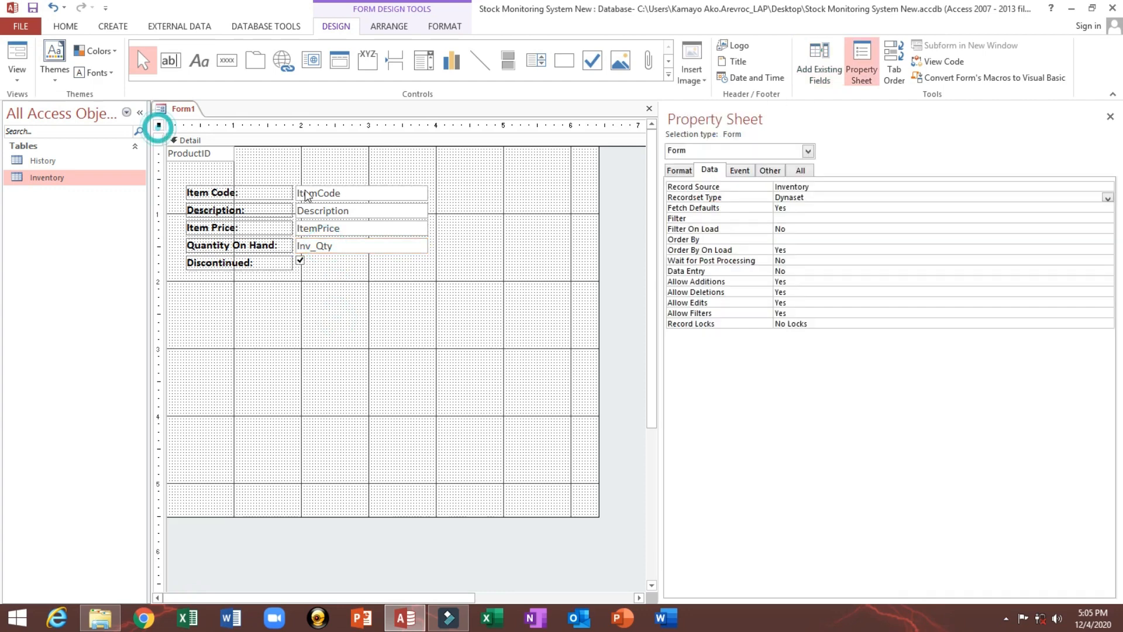
pyautogui.click(820, 63)
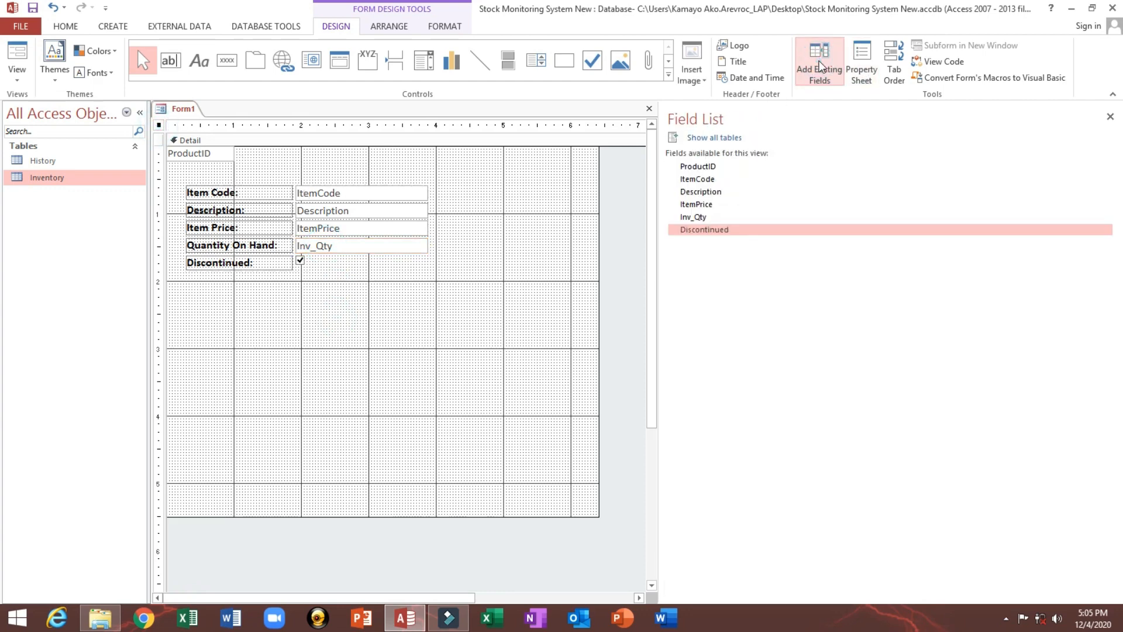
pyautogui.click(862, 62)
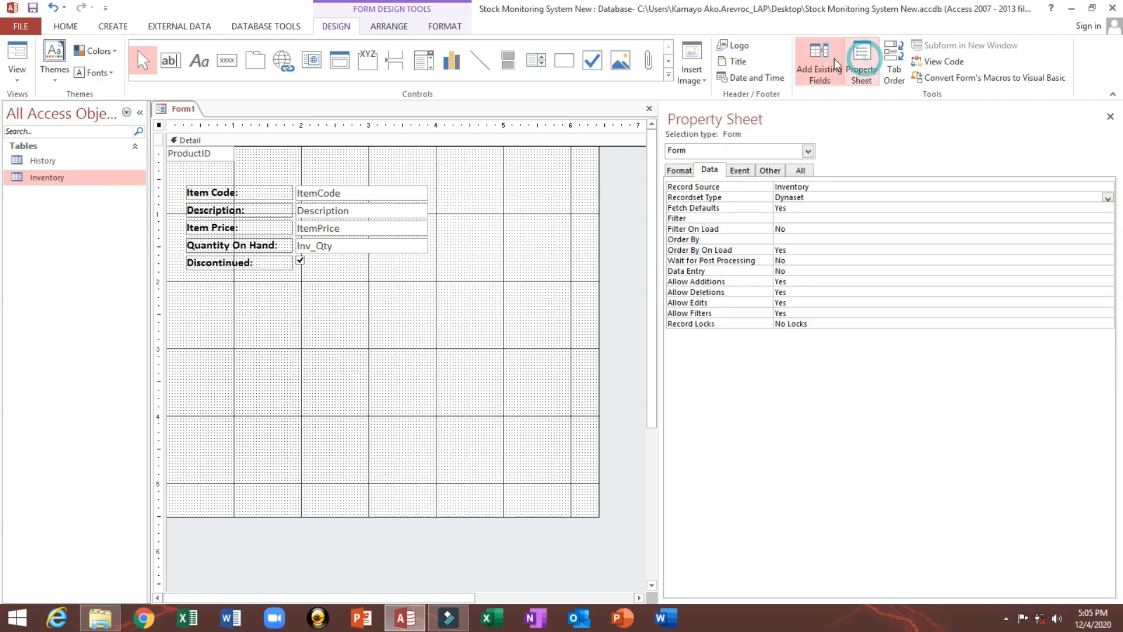
# - Try setting the Inv_Qty field's Enabled property to No, and undo that change
pyautogui.click(372, 248)
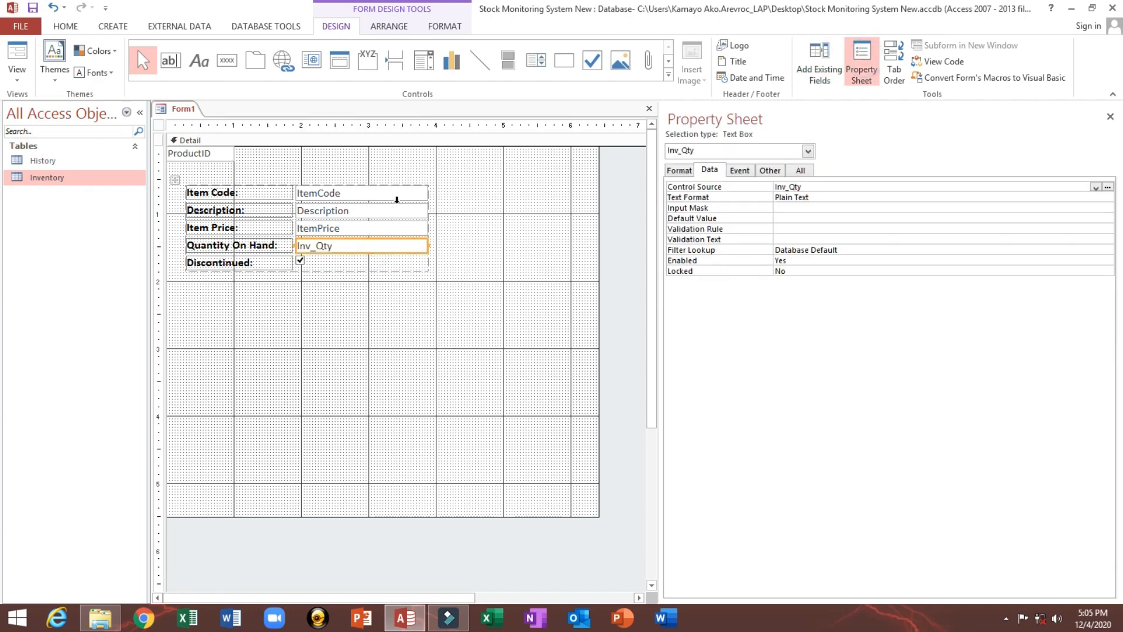
pyautogui.doubleClick(797, 262)
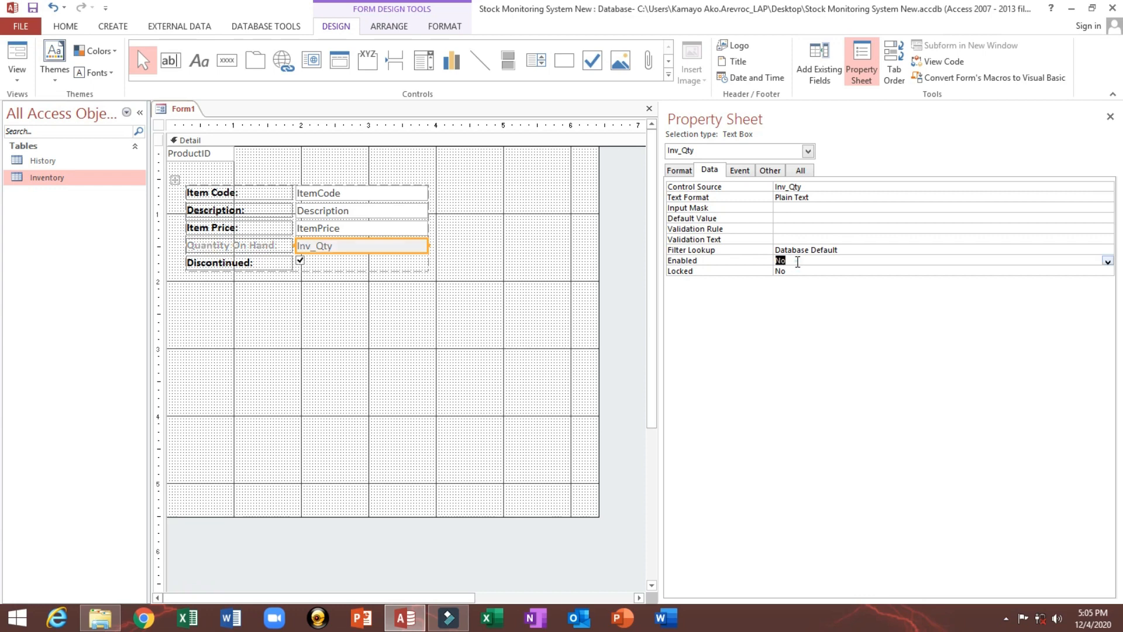
pyautogui.click(344, 320)
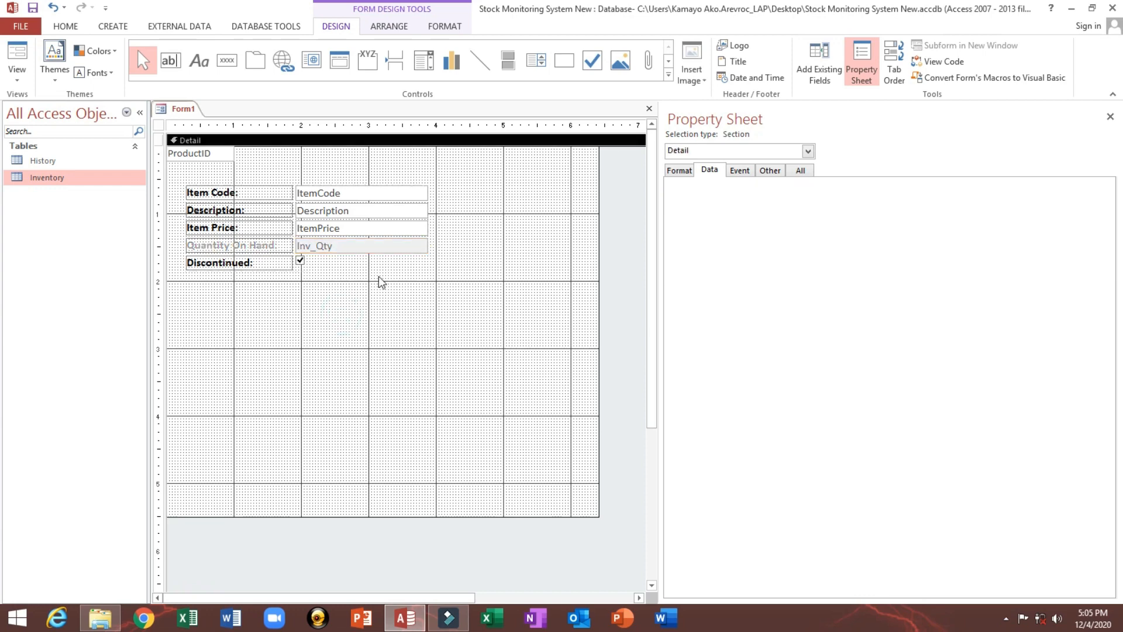
pyautogui.hotkey('ctrl', 'z')
# - Disable the Quantity On Hand field by setting the Enabled property of Inv_Qty to No
pyautogui.click(385, 261)
pyautogui.click(375, 246)
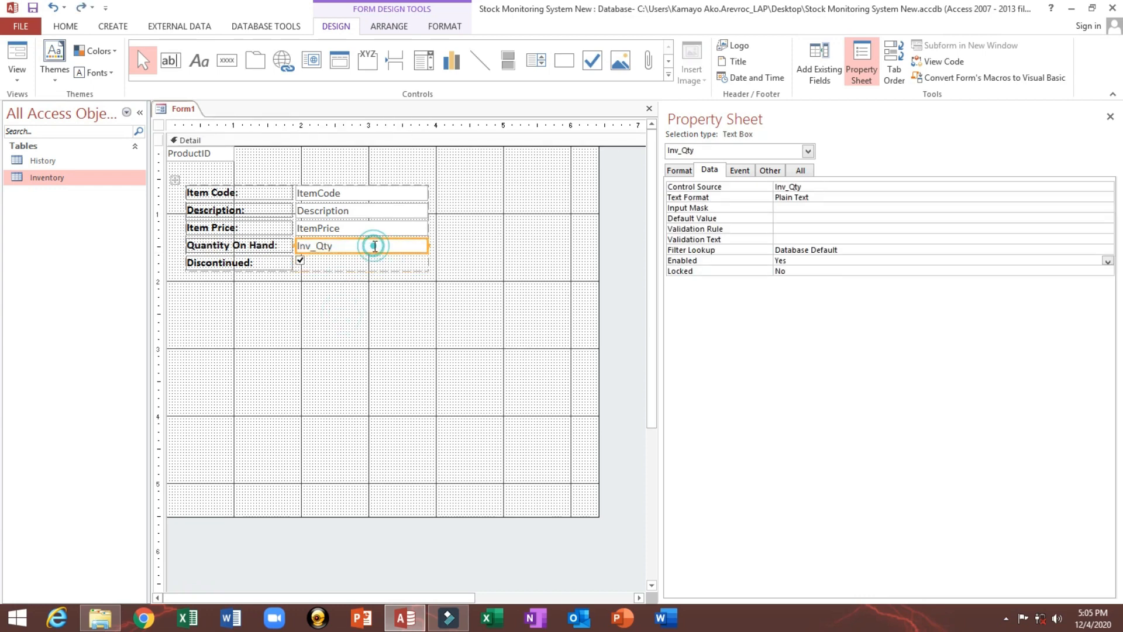
pyautogui.doubleClick(820, 261)
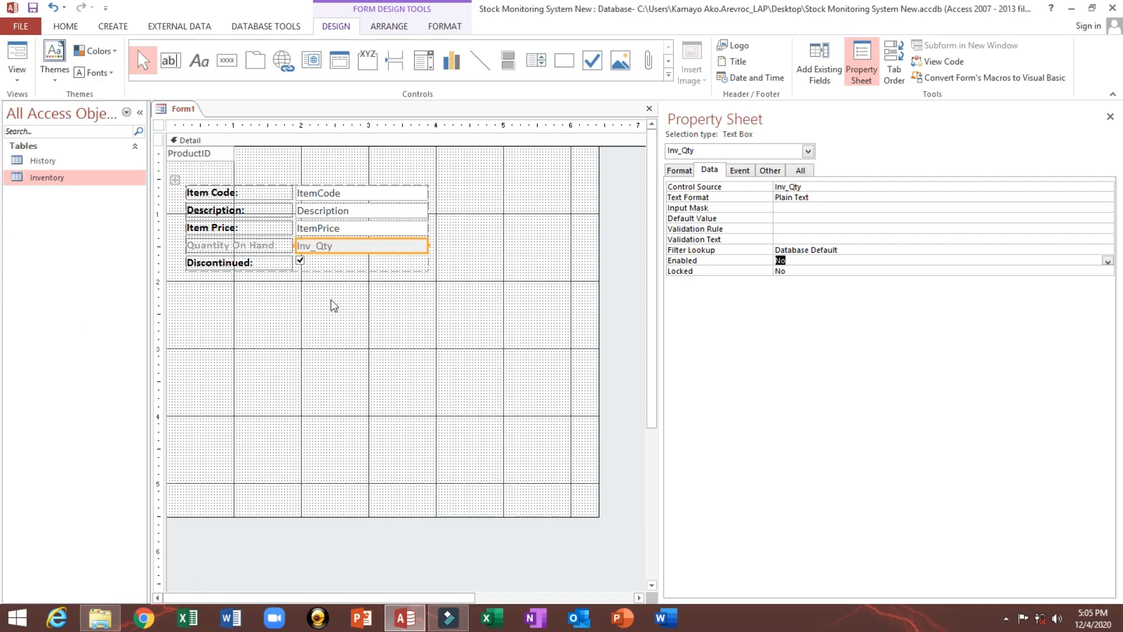
pyautogui.click(505, 246)
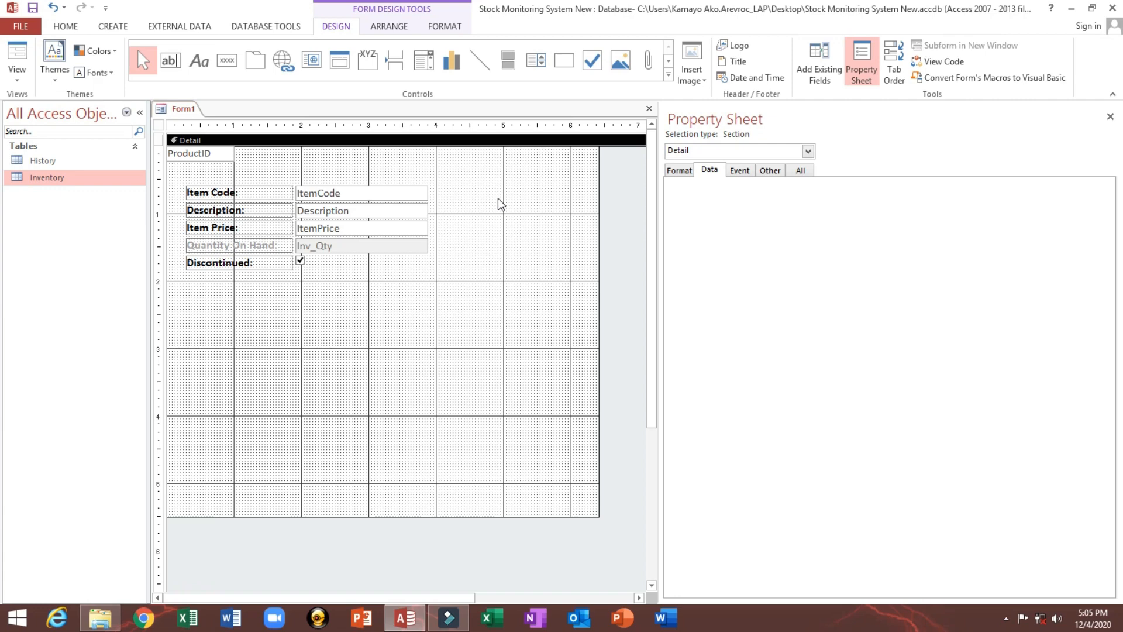
pyautogui.click(339, 250)
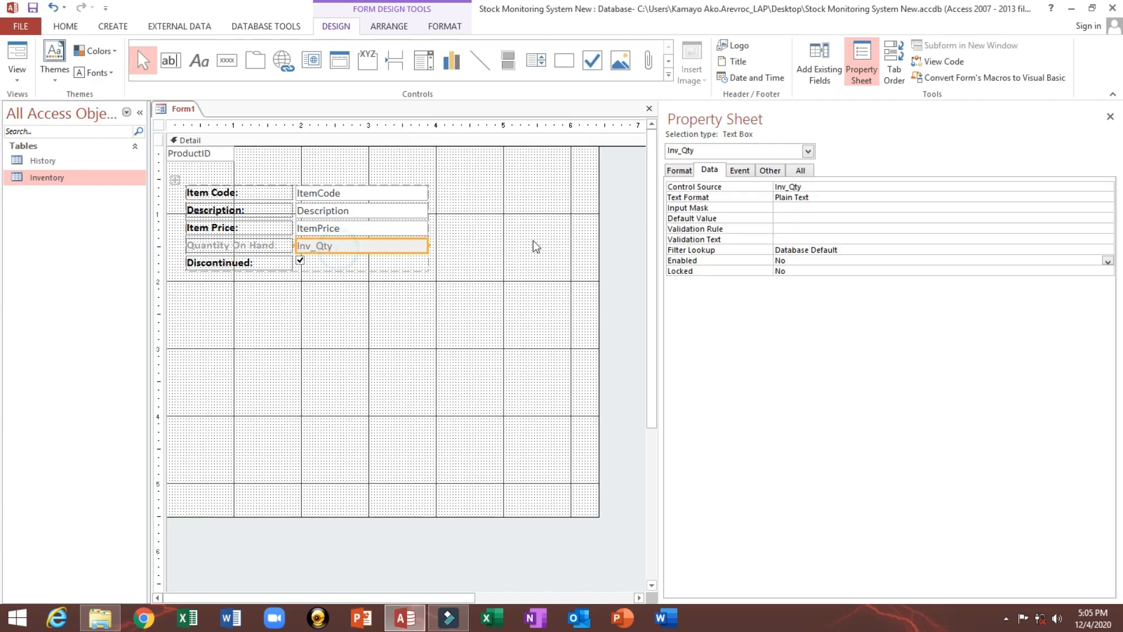
pyautogui.click(536, 215)
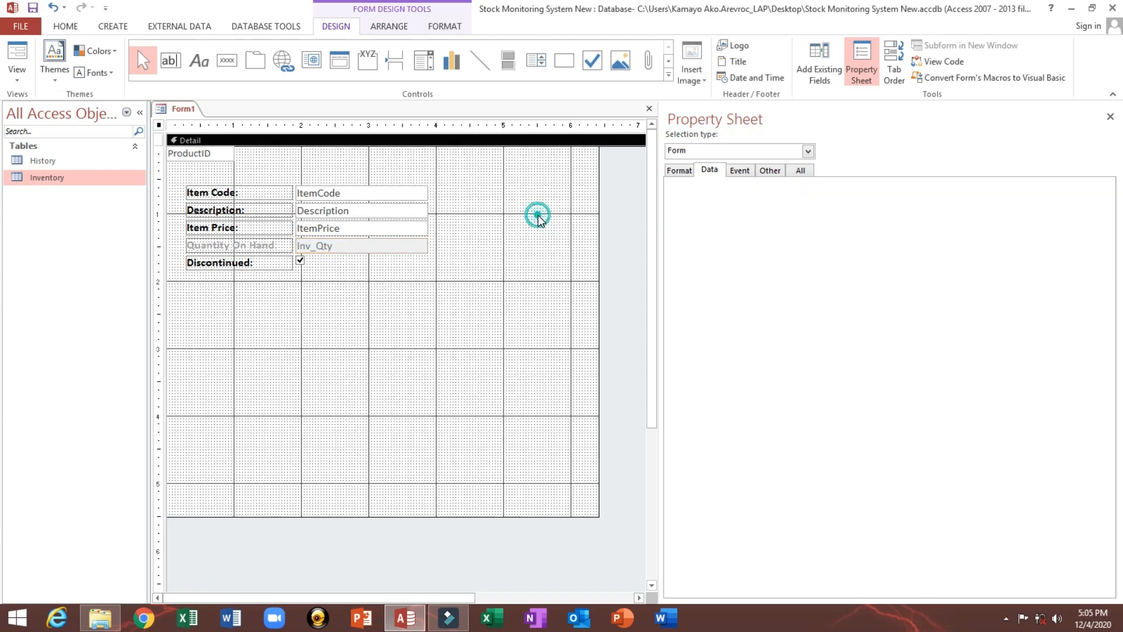
pyautogui.click(382, 247)
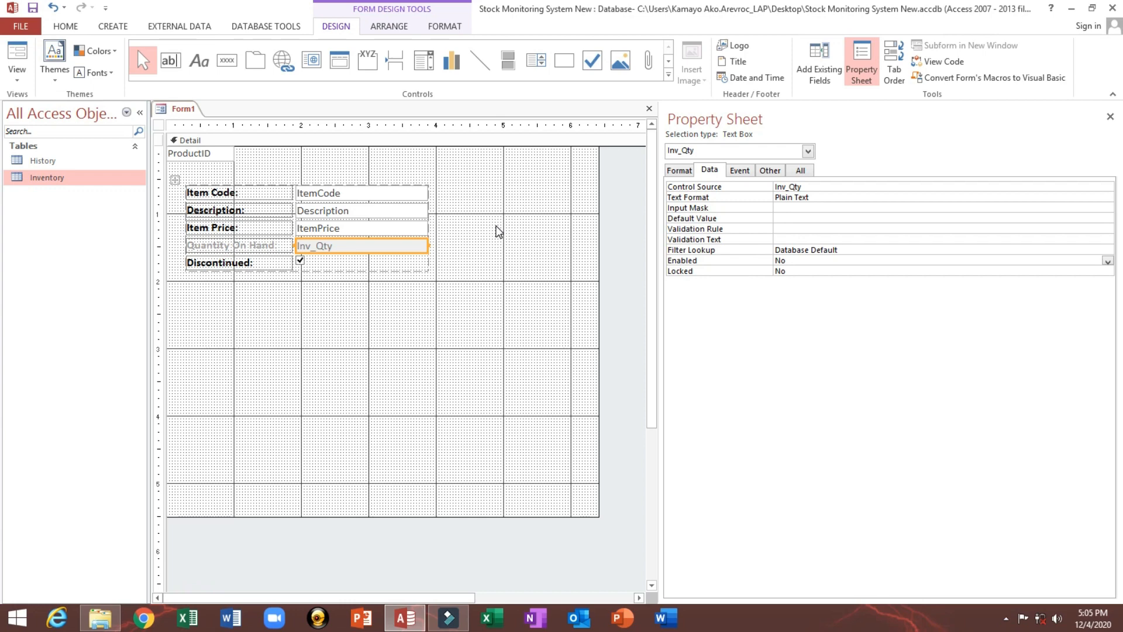
pyautogui.click(530, 186)
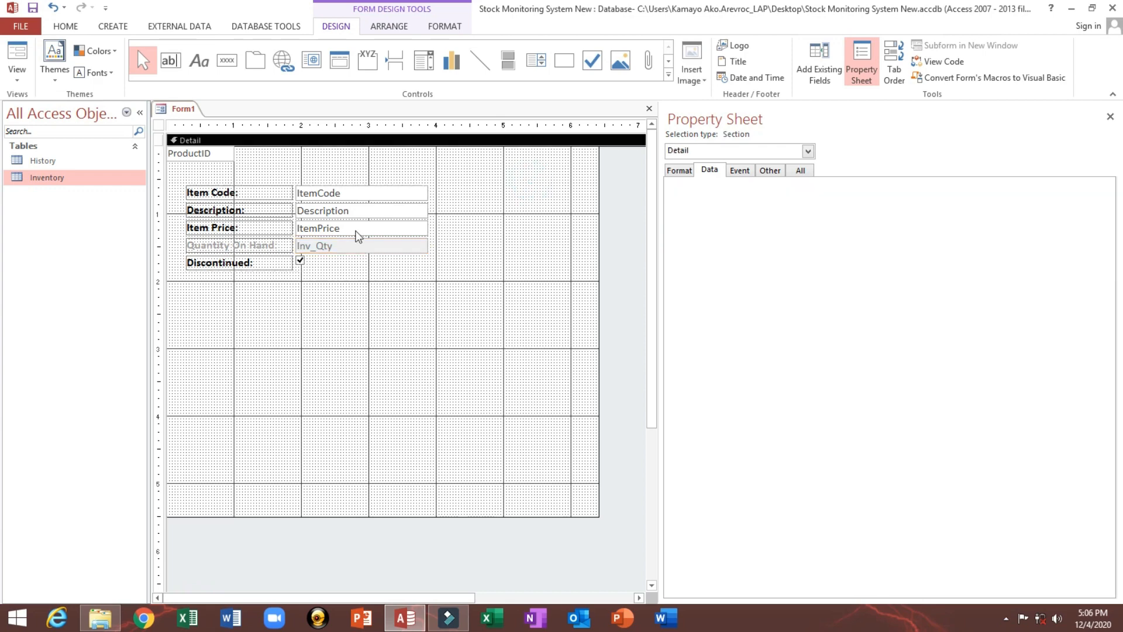
# - Set the Enabled property of the ItemCode field to No
pyautogui.click(341, 195)
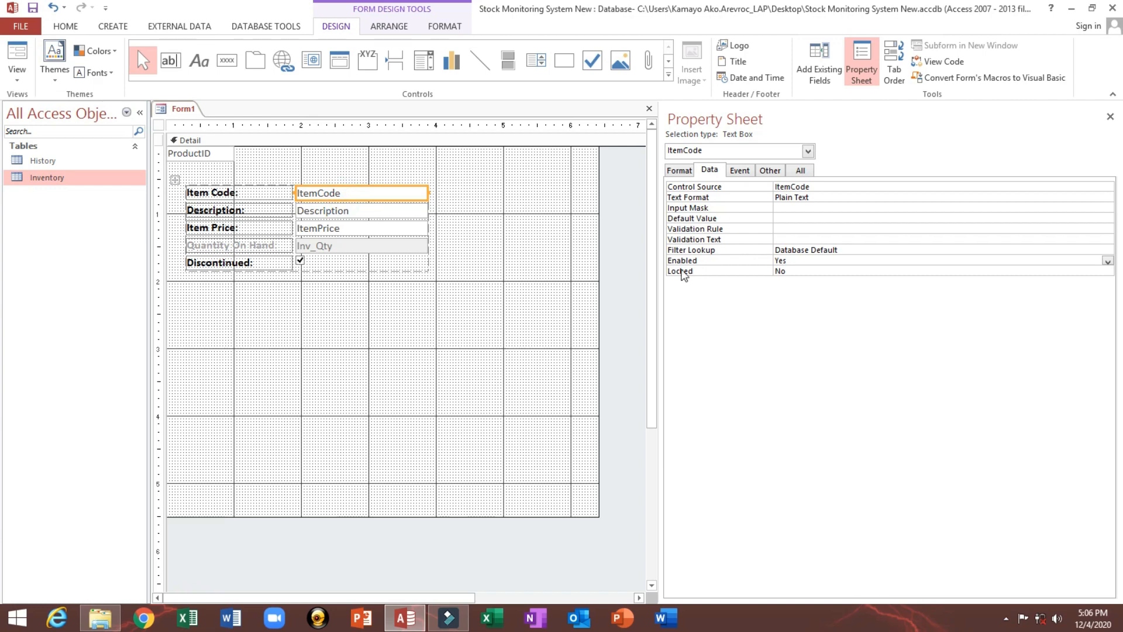
pyautogui.doubleClick(803, 262)
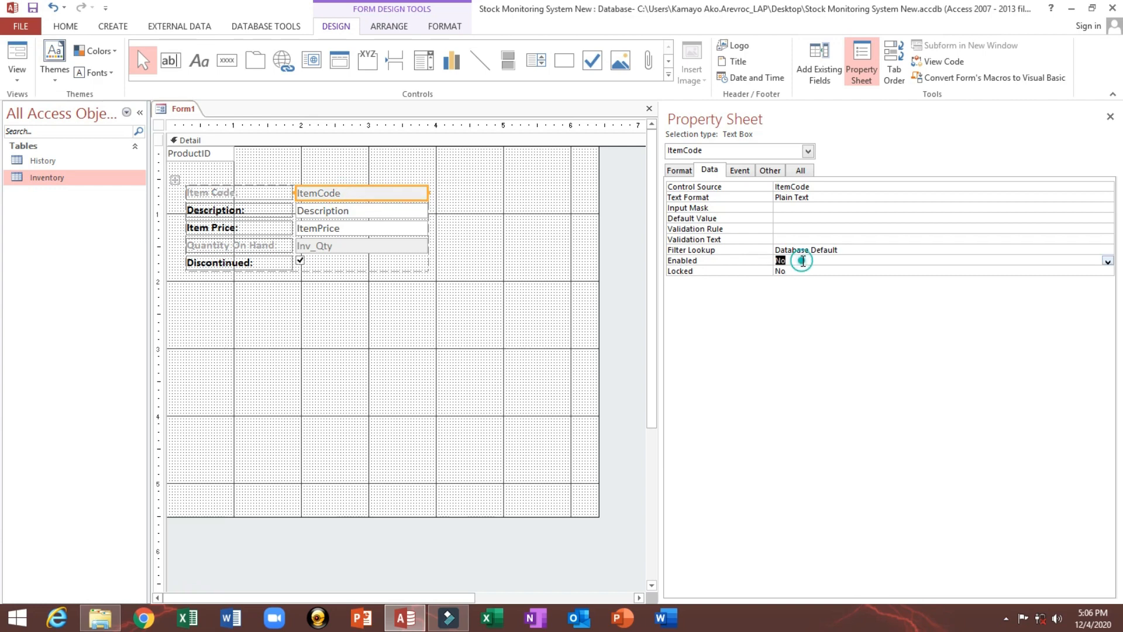
pyautogui.click(510, 168)
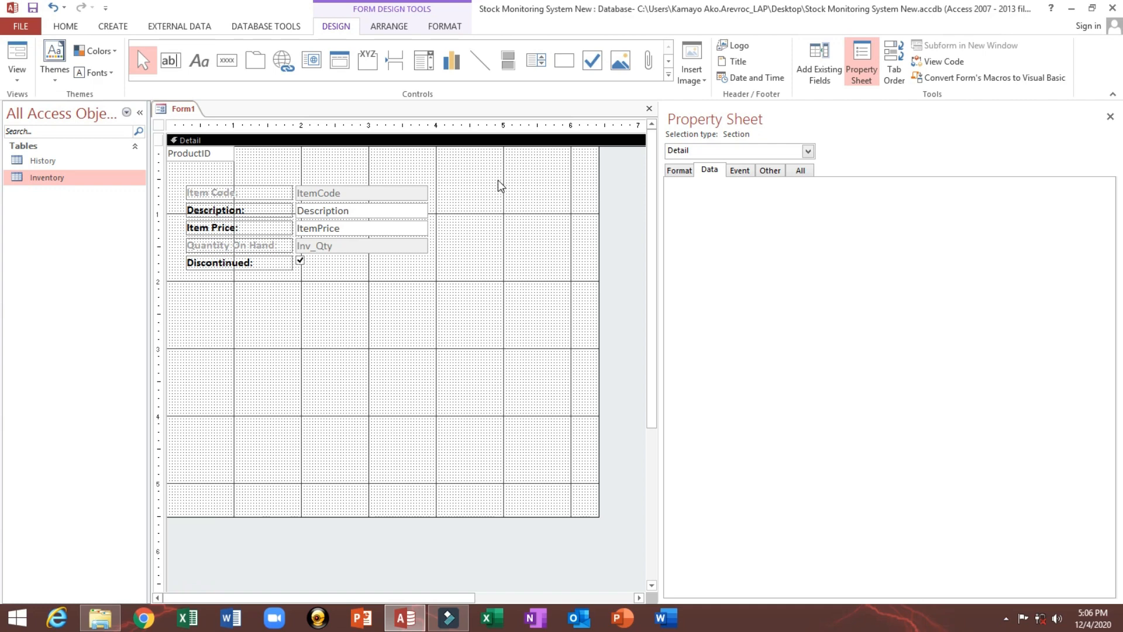
# - Move the whole field layout about 0.25 inch down and about 0.1 inch to the right
pyautogui.moveTo(497, 180); pyautogui.dragTo(357, 240)
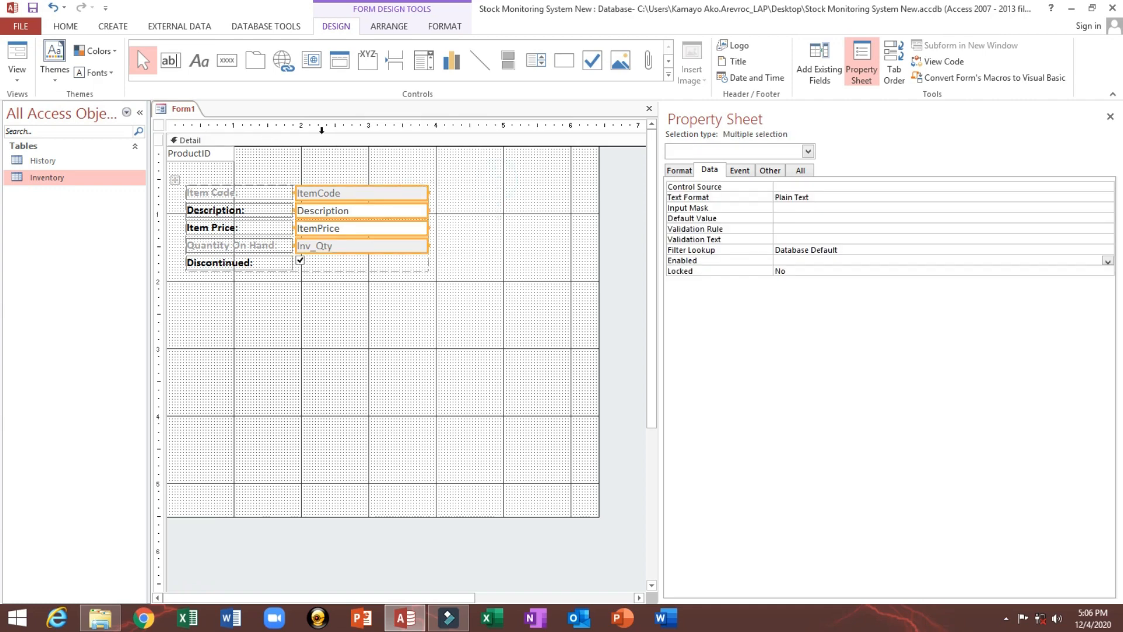
pyautogui.click(457, 195)
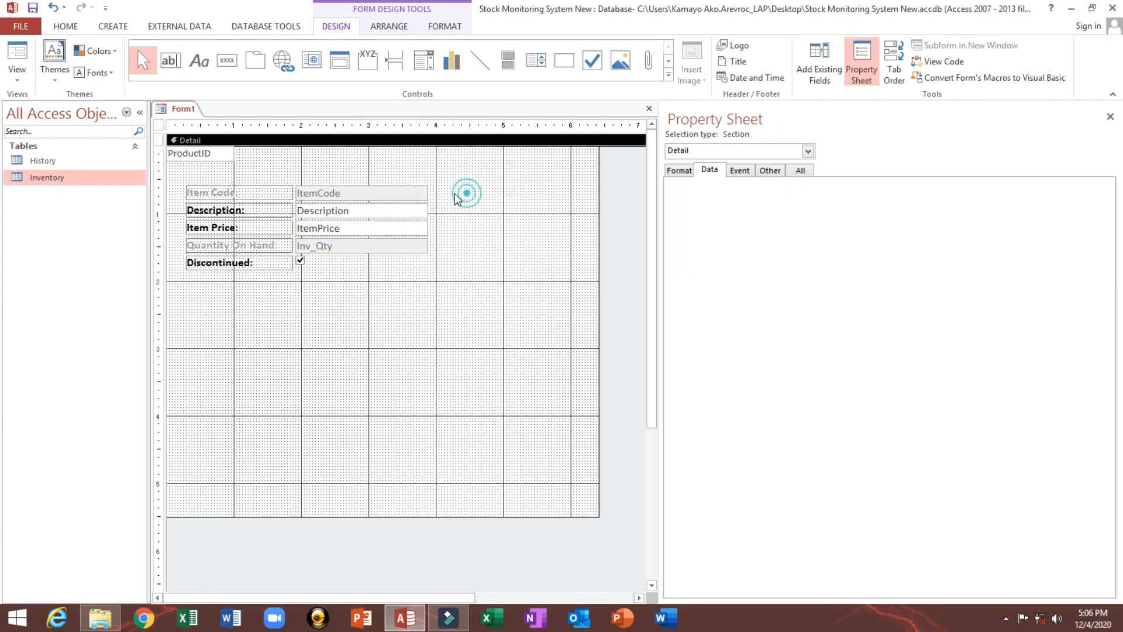
pyautogui.click(351, 203)
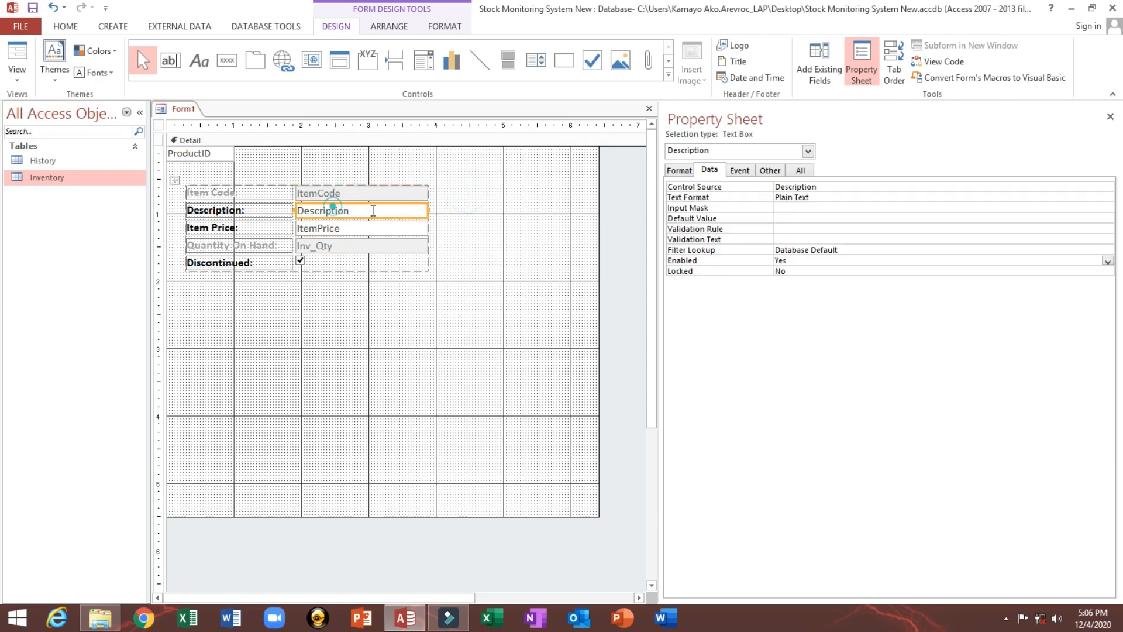
pyautogui.click(451, 182)
pyautogui.moveTo(306, 172); pyautogui.dragTo(309, 278)
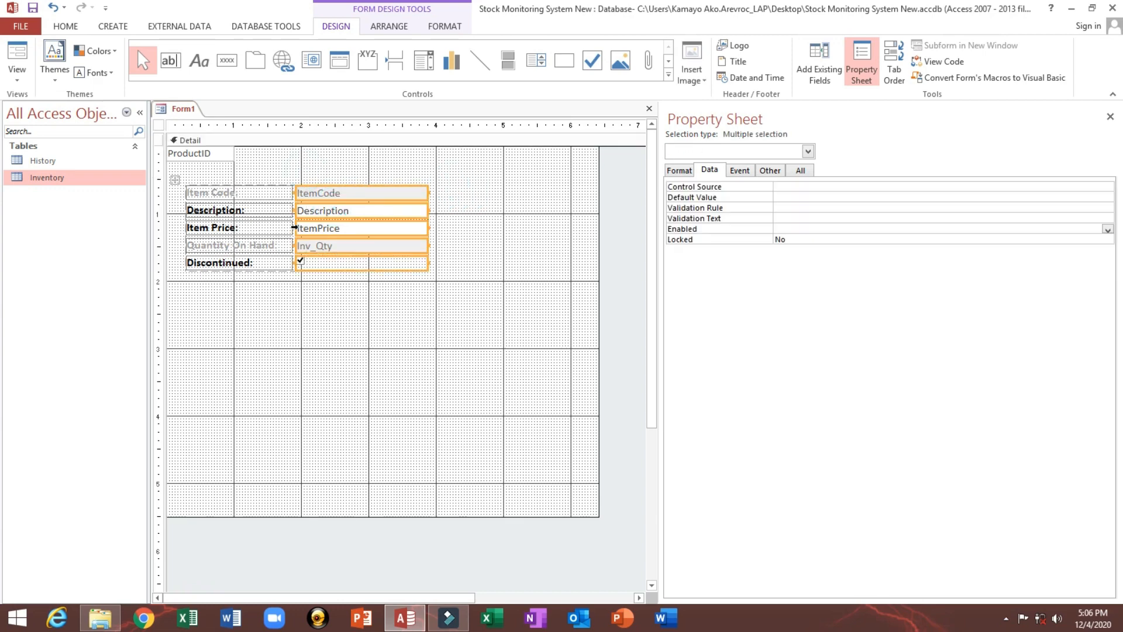
pyautogui.moveTo(175, 180); pyautogui.dragTo(181, 197)
# - Test in Form view whether the Item Code and Quantity On Hand fields accept entry, and return to Design view
pyautogui.click(16, 52)
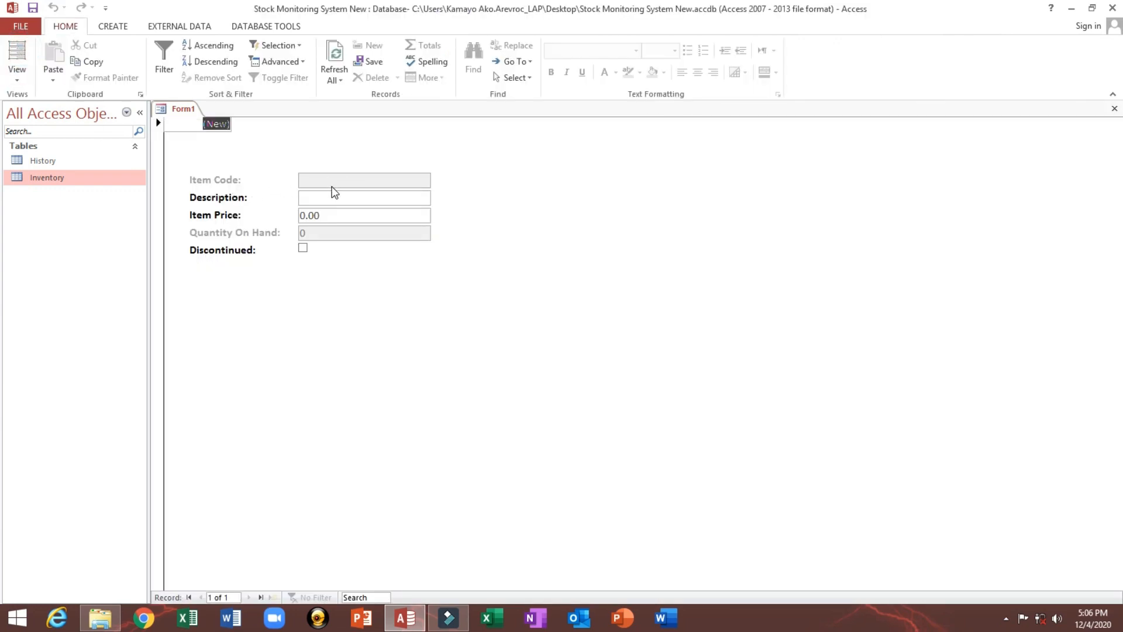
pyautogui.click(325, 233)
pyautogui.click(350, 179)
pyautogui.click(347, 233)
pyautogui.rightClick(334, 134)
pyautogui.click(377, 171)
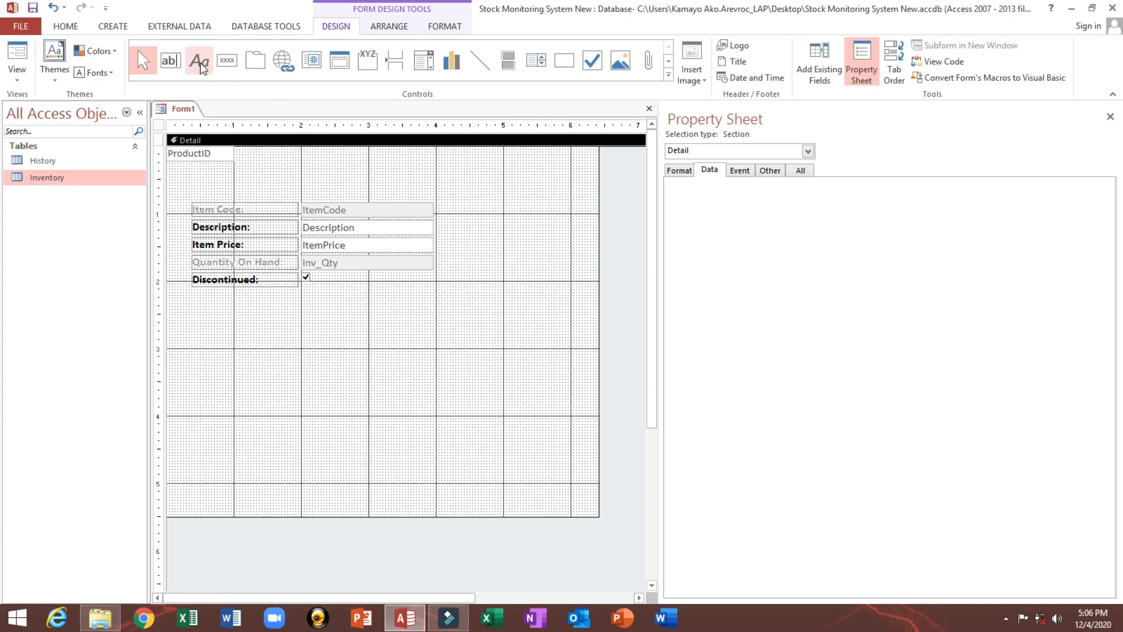
pyautogui.click(200, 63)
pyautogui.press('Escape')
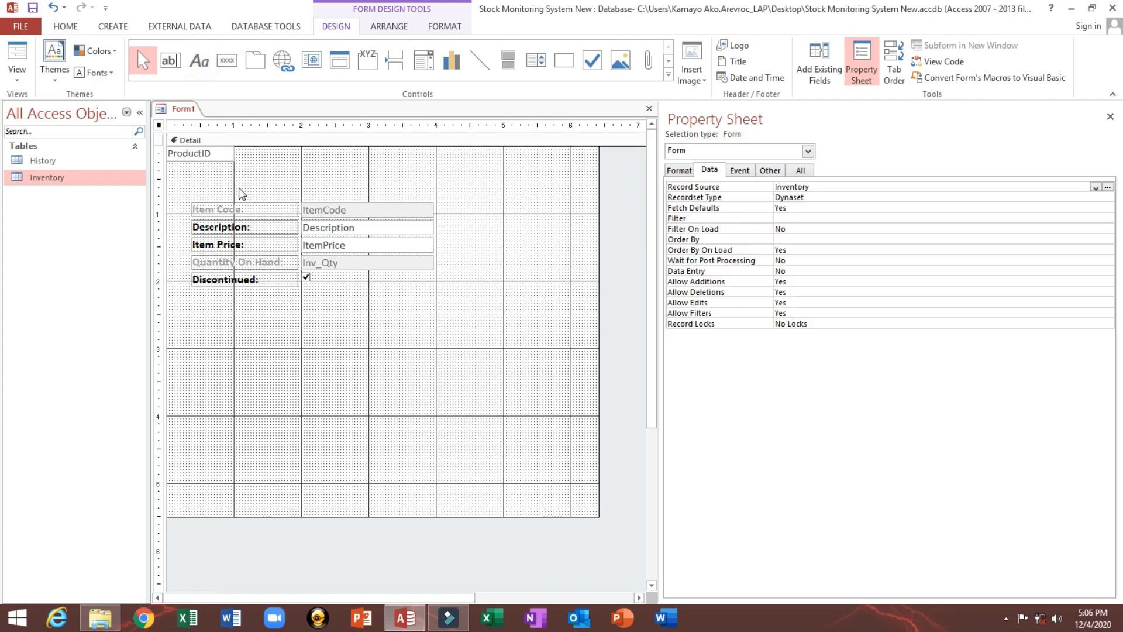
pyautogui.click(231, 228)
pyautogui.click(276, 228)
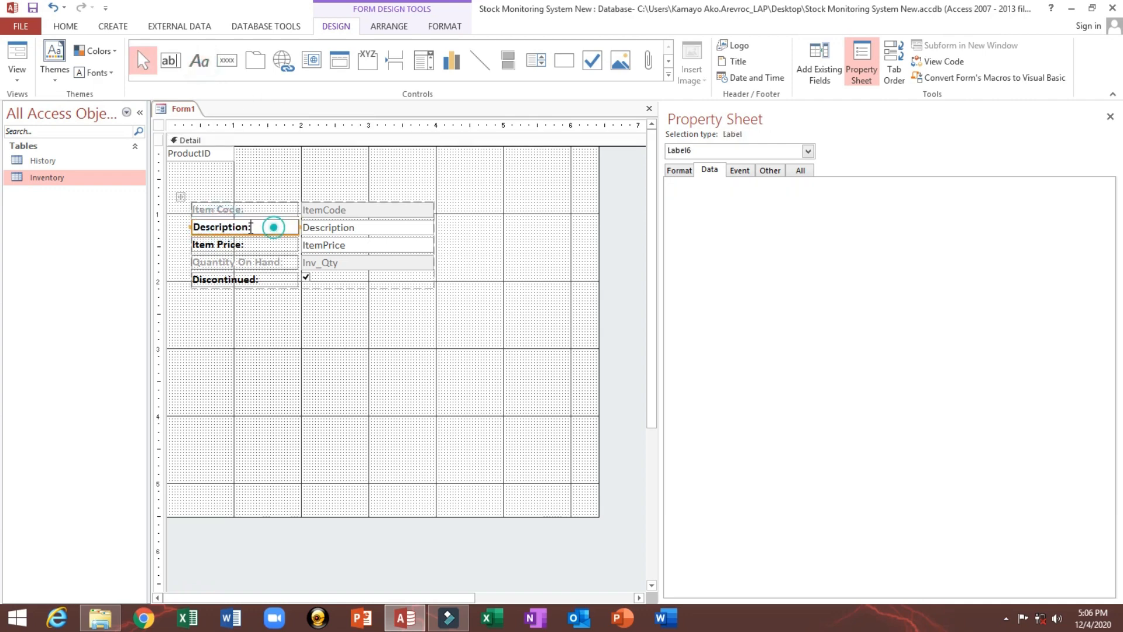
pyautogui.moveTo(276, 228); pyautogui.dragTo(177, 232)
# - Copy the Item Code label's caption and paste it into a new label about 1.5 inches wide above the field layout
pyautogui.click(207, 212)
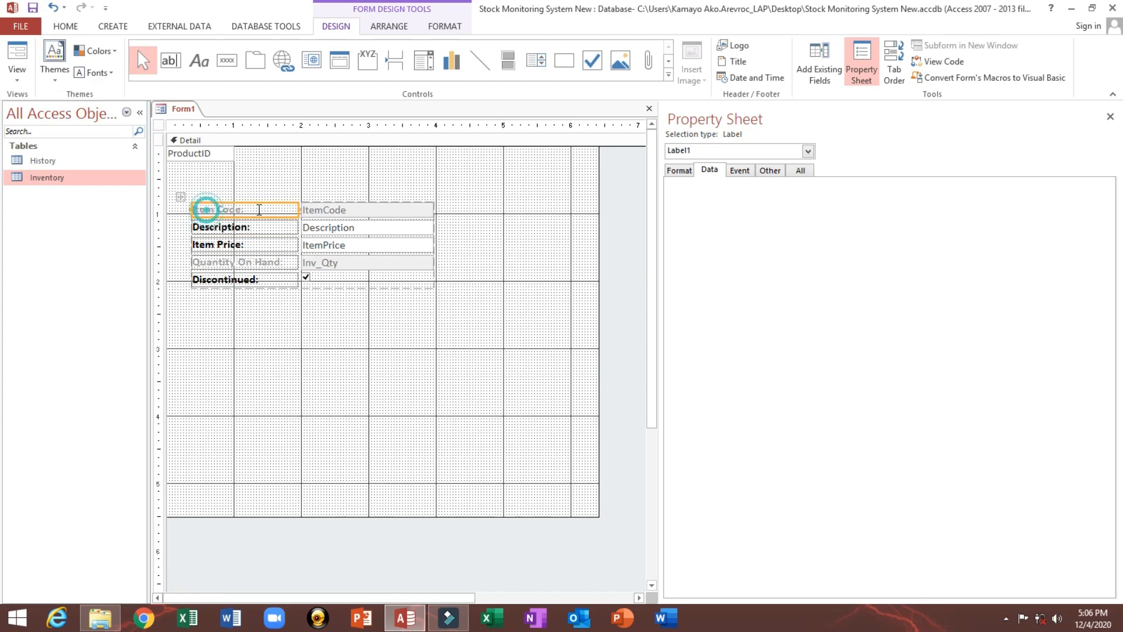
pyautogui.click(258, 210)
pyautogui.moveTo(258, 211); pyautogui.dragTo(177, 212)
pyautogui.hotkey('ctrl', 'c')
pyautogui.click(311, 167)
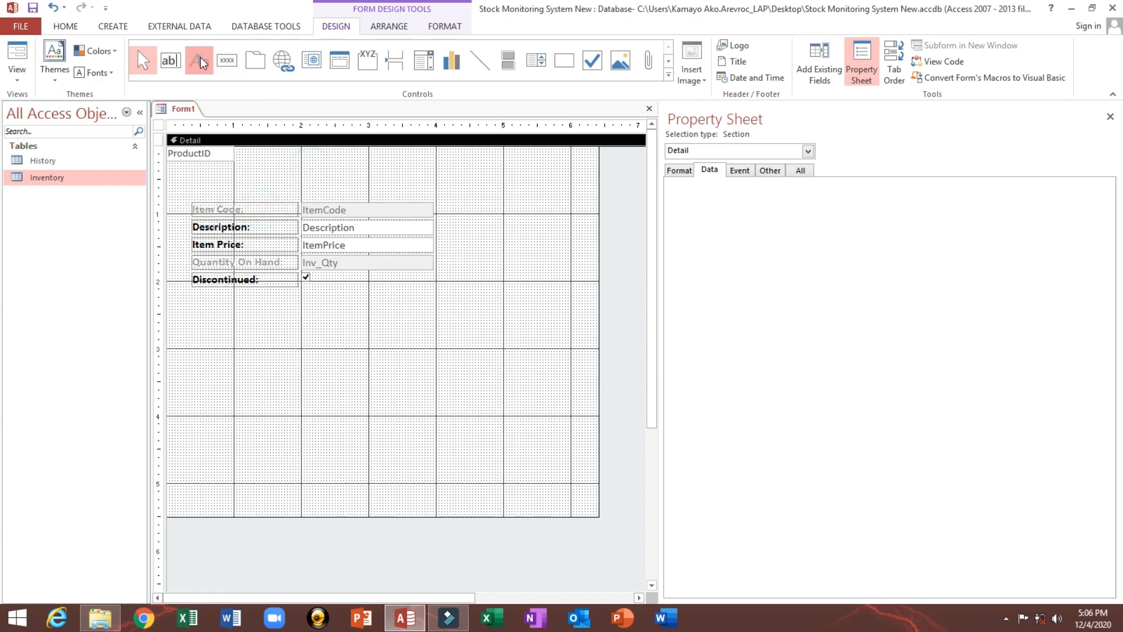
pyautogui.click(200, 59)
pyautogui.moveTo(287, 167); pyautogui.dragTo(392, 183)
pyautogui.hotkey('ctrl', 'v')
pyautogui.click(287, 176)
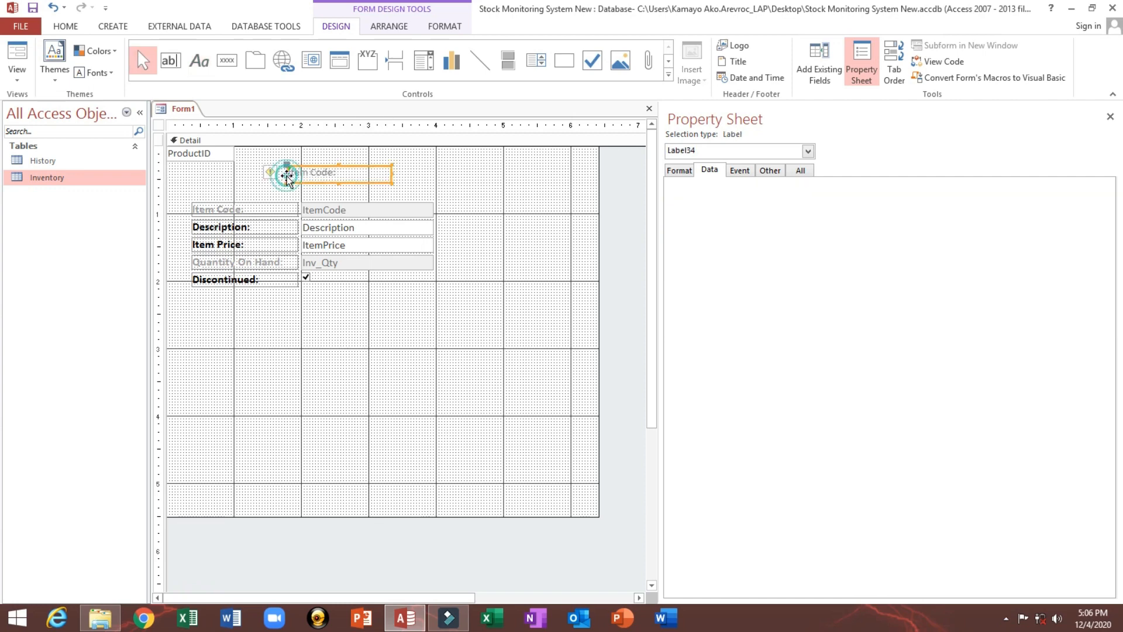
# - Copy the Description label's formatting onto the new Item Code label above the field layout
pyautogui.click(208, 227)
pyautogui.click(257, 179)
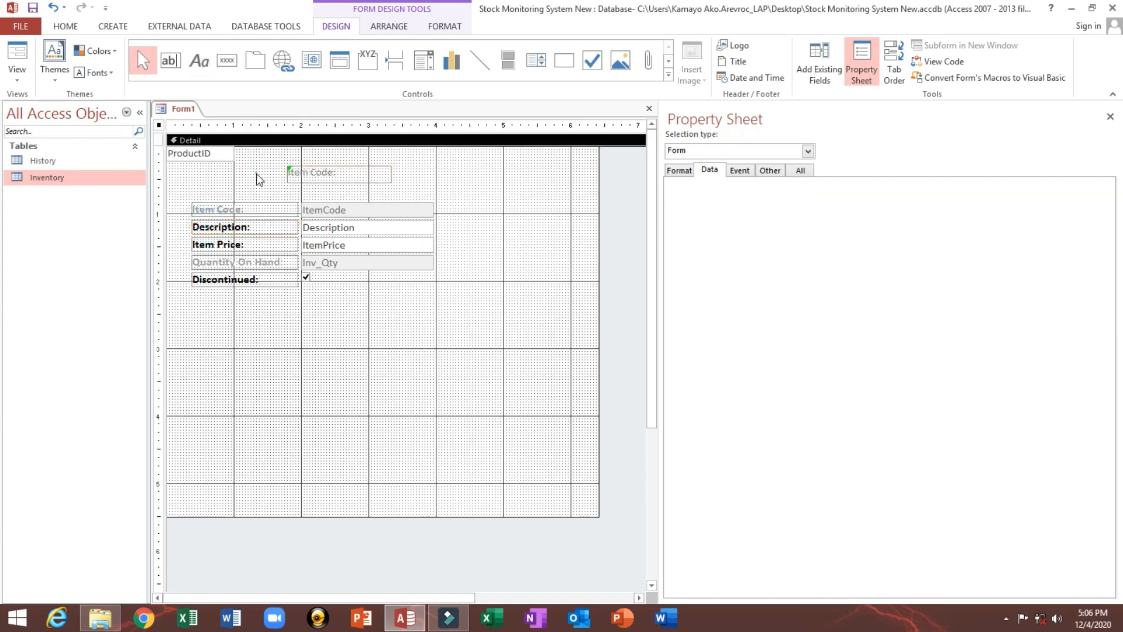
pyautogui.click(229, 232)
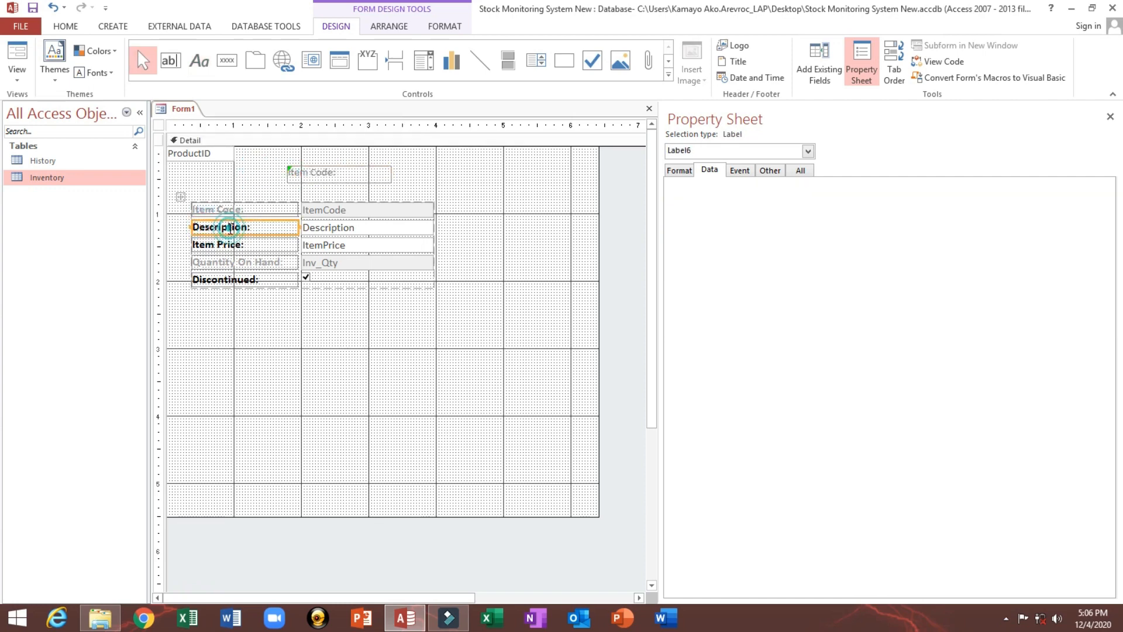
pyautogui.click(63, 27)
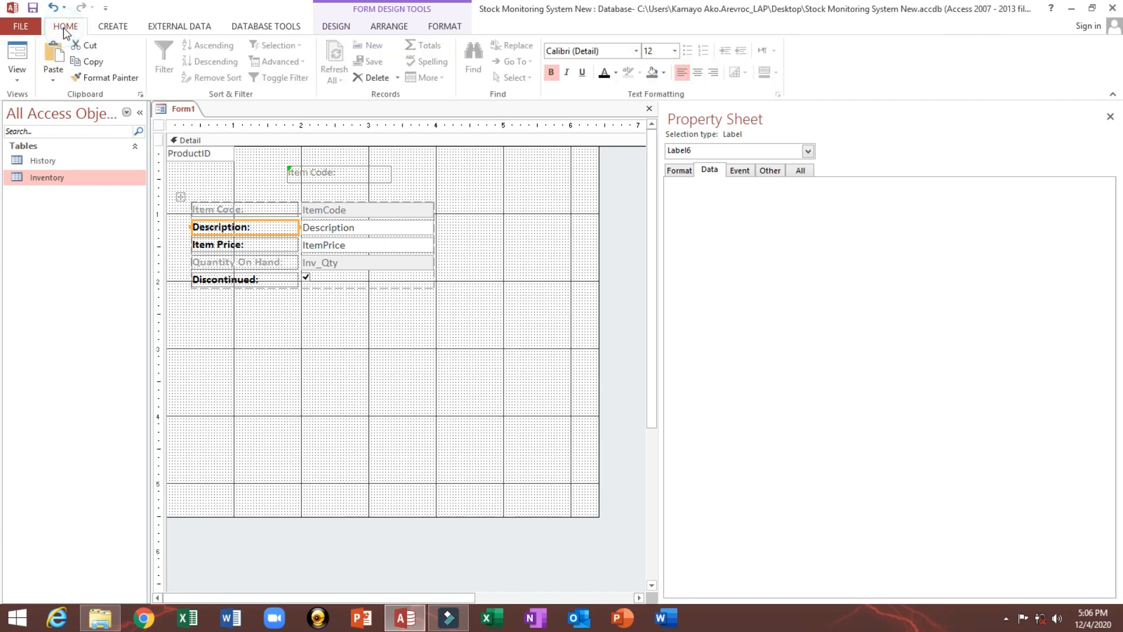
pyautogui.click(111, 79)
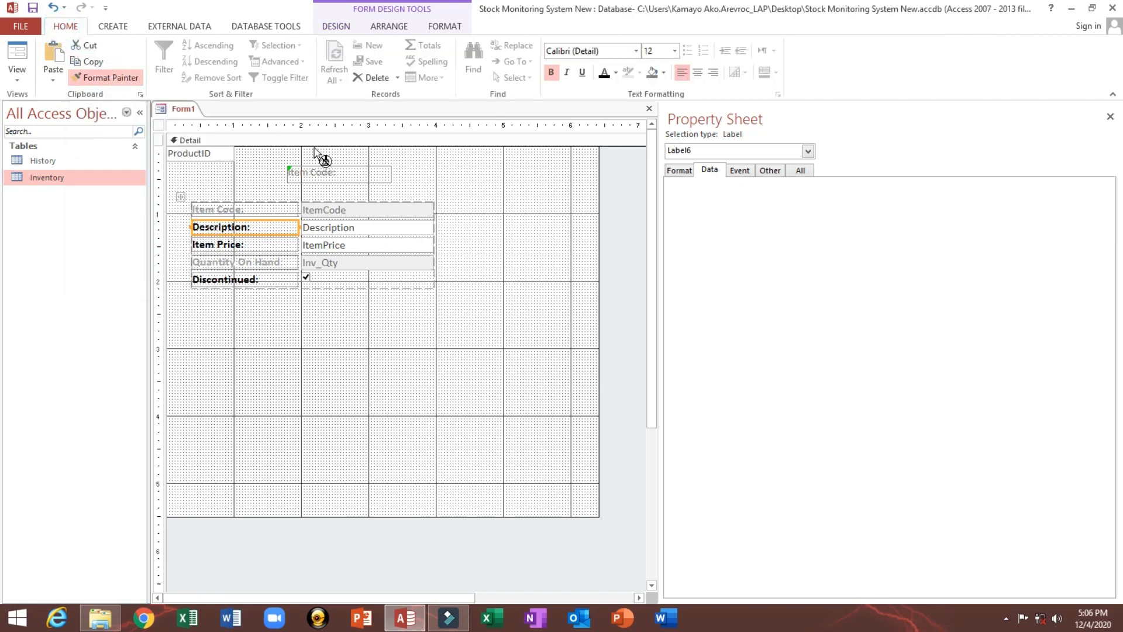
pyautogui.click(323, 173)
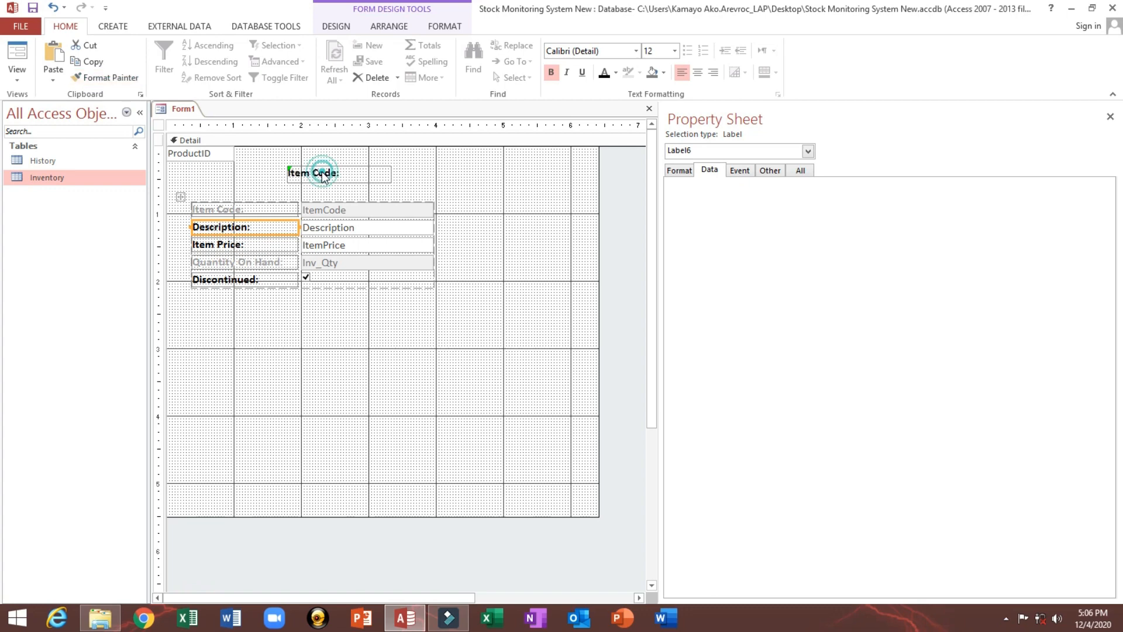
pyautogui.click(265, 176)
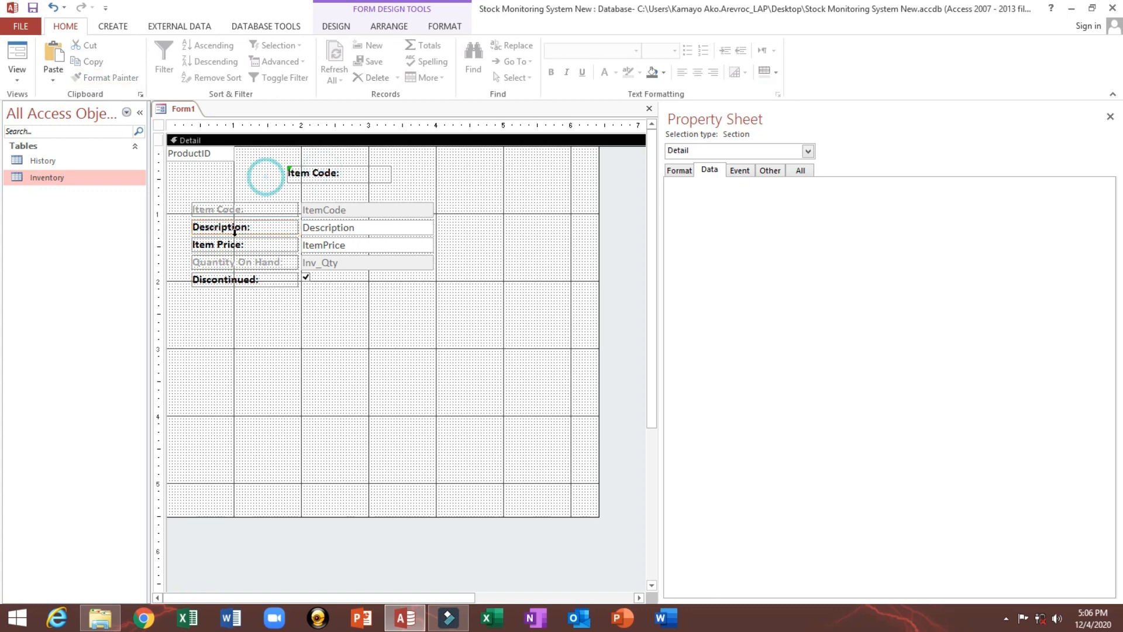
# - Delete the greyed-out Item Code label from the layout and move the new Item Code label into its empty cell
pyautogui.click(228, 211)
pyautogui.press('Delete')
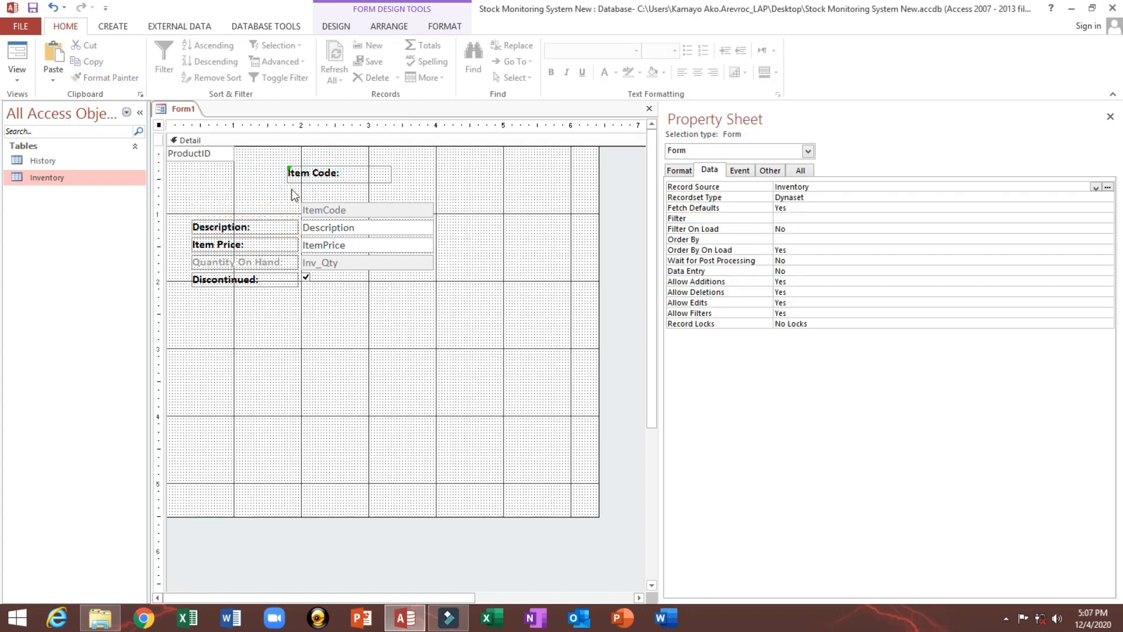
pyautogui.click(297, 177)
pyautogui.moveTo(296, 176); pyautogui.dragTo(265, 213)
pyautogui.click(273, 169)
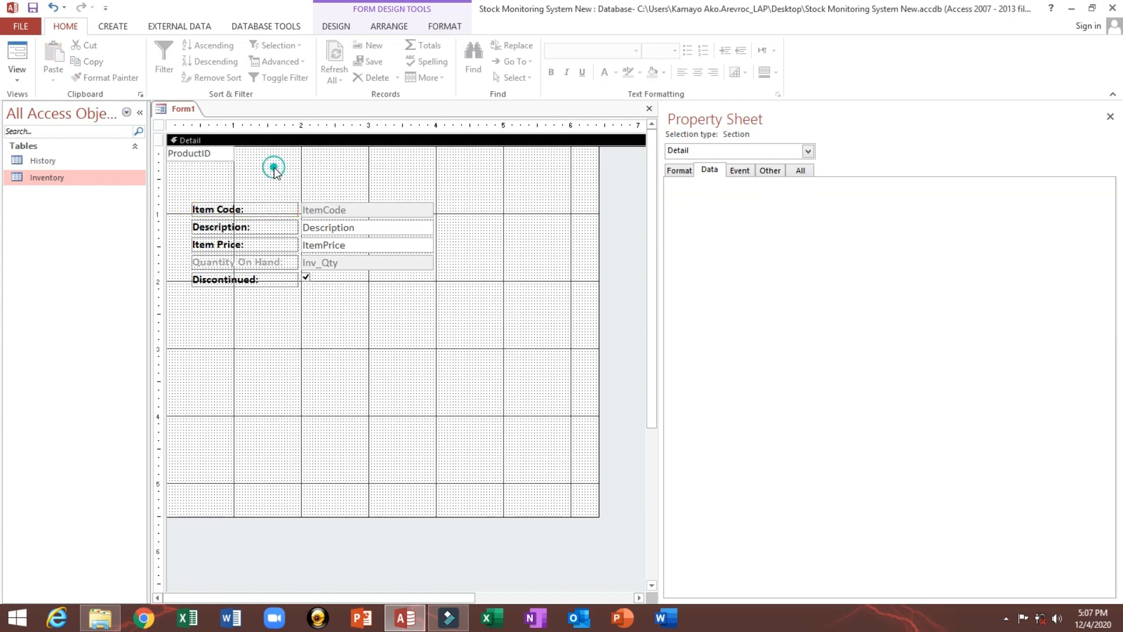
# - Copy the Quantity On Hand label's caption and paste it into a new label about 1.7 inches wide above the field layout
pyautogui.click(233, 262)
pyautogui.click(286, 263)
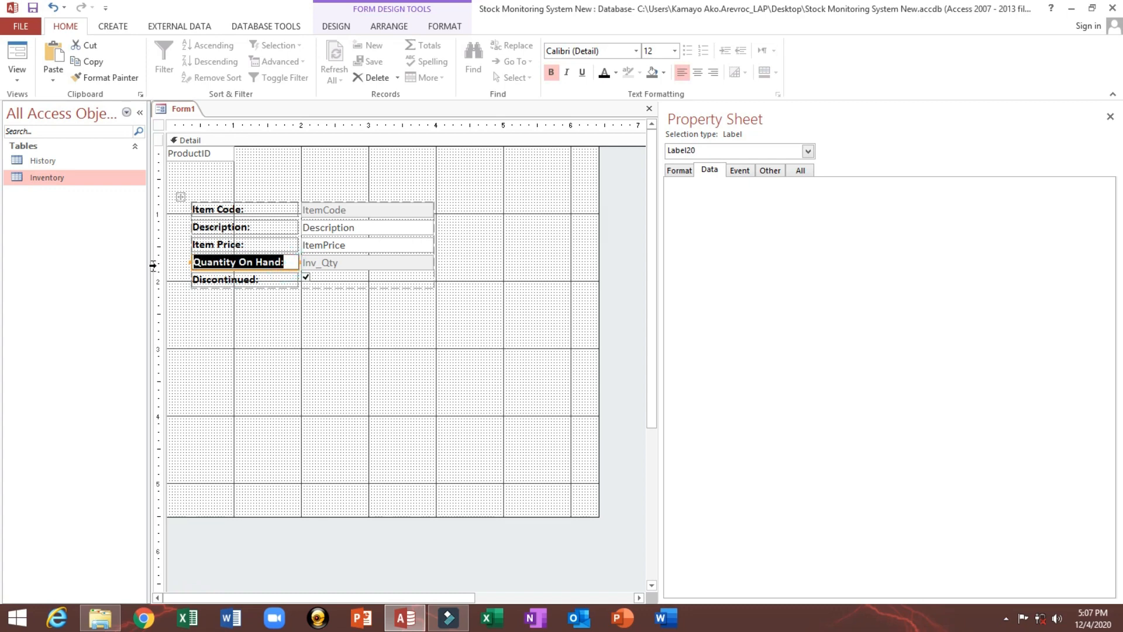
pyautogui.click(286, 153)
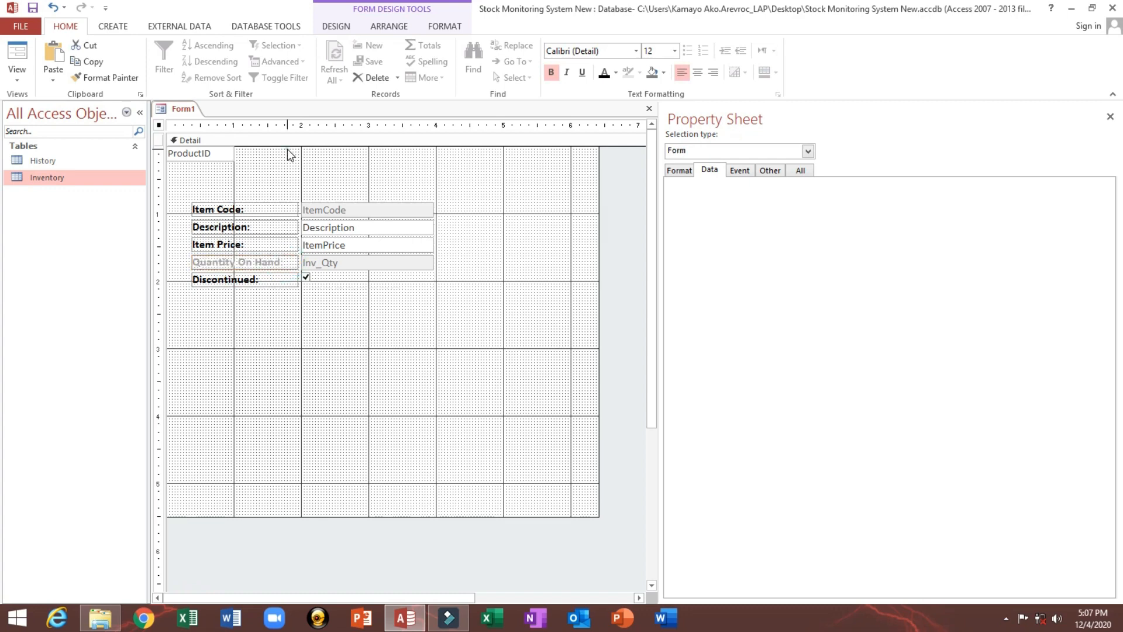
pyautogui.click(121, 28)
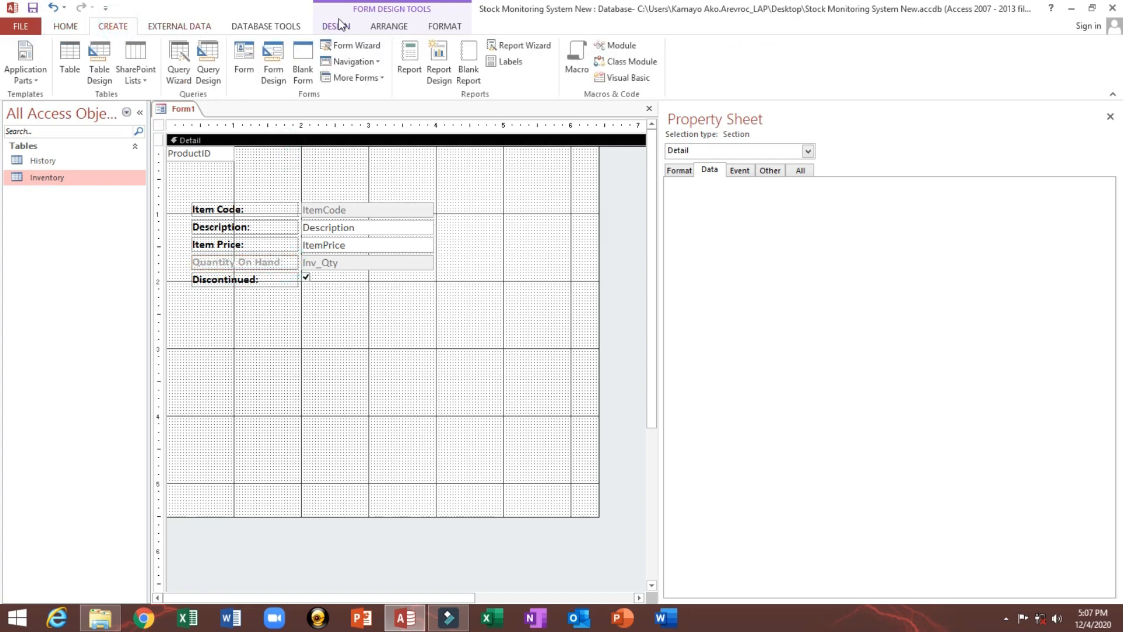
pyautogui.click(337, 26)
pyautogui.click(196, 61)
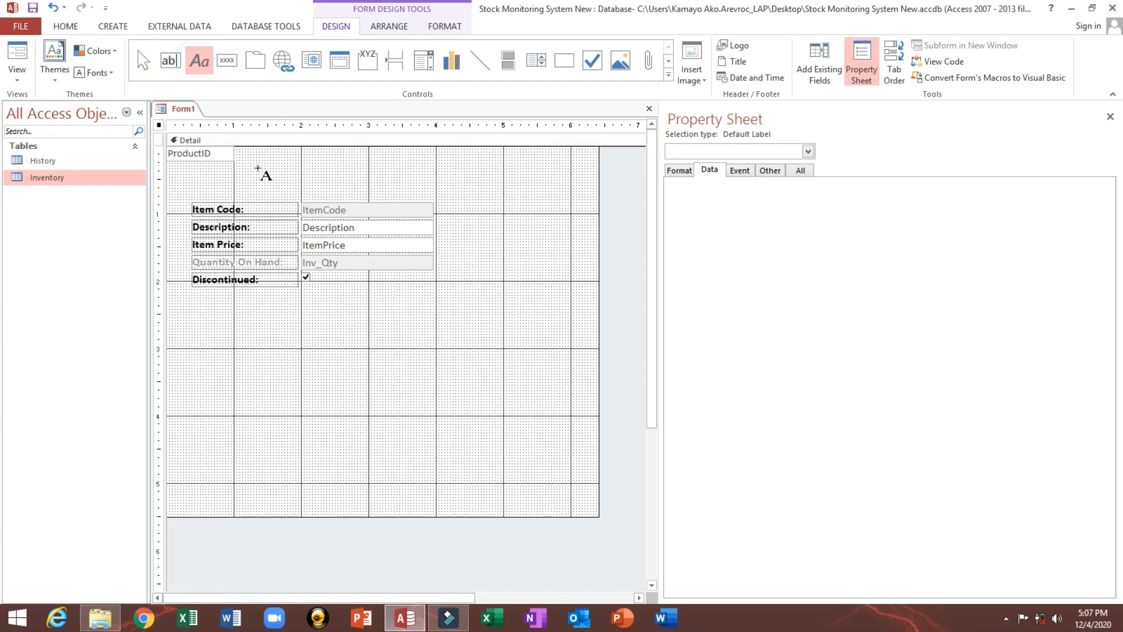
pyautogui.moveTo(257, 166); pyautogui.dragTo(369, 179)
pyautogui.write('Quantity On Hand:')
pyautogui.click(432, 166)
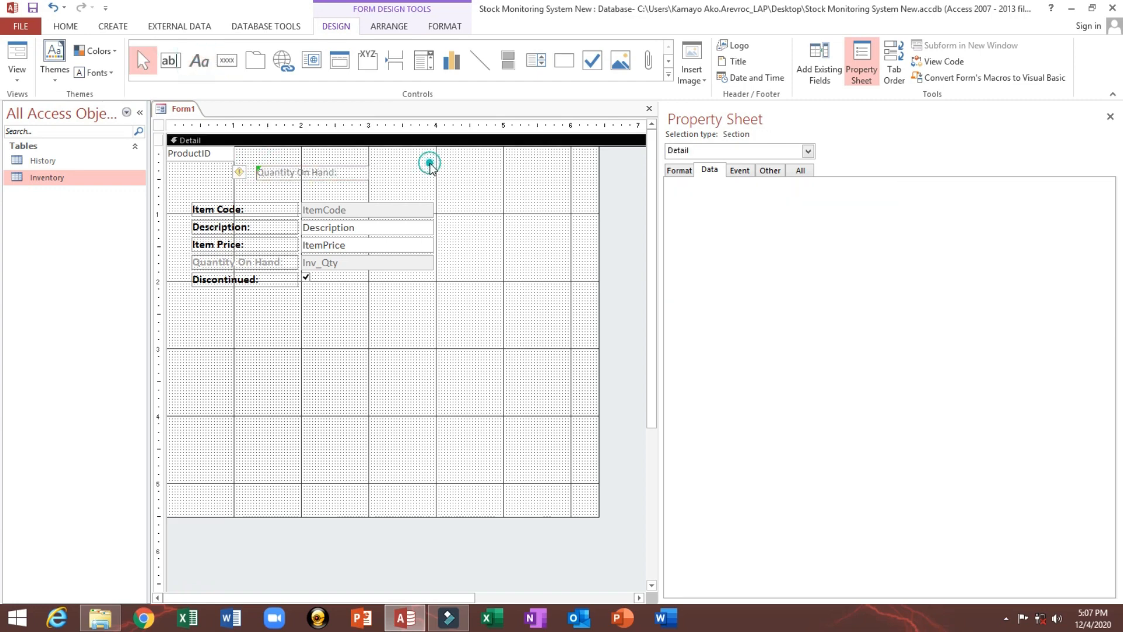
# - Copy the Description label's formatting onto the new Quantity On Hand label
pyautogui.click(214, 228)
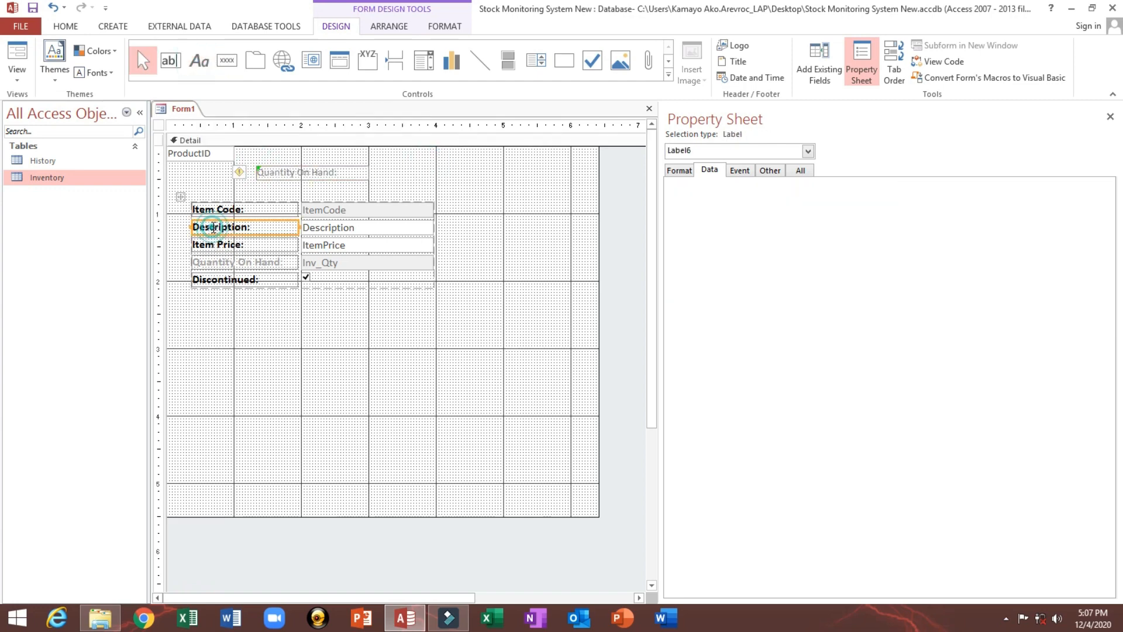
pyautogui.click(72, 28)
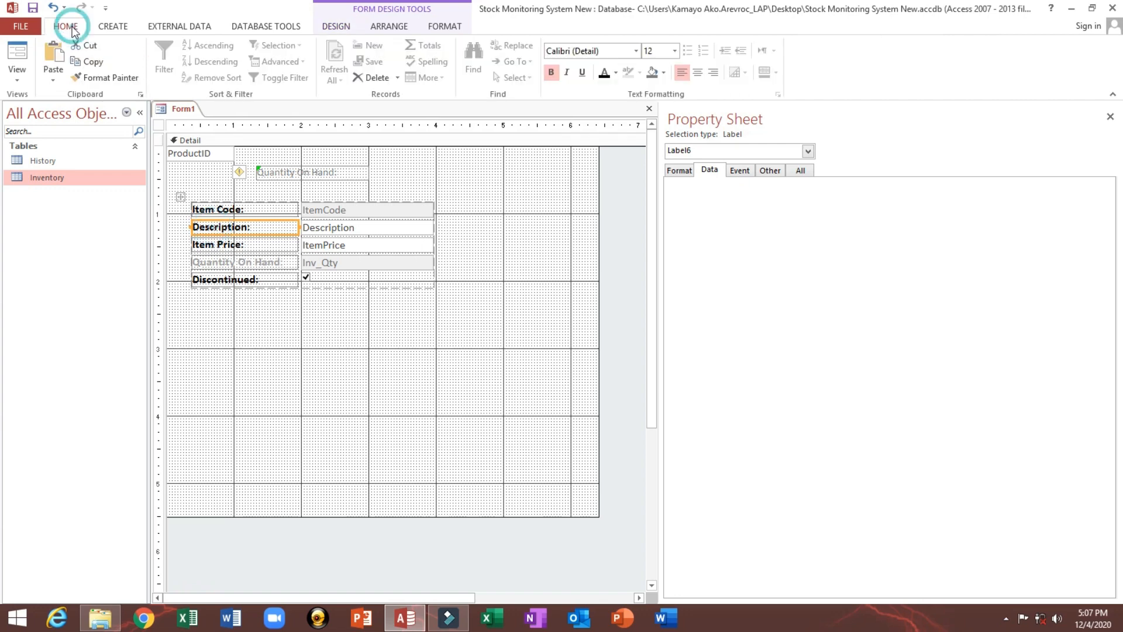
pyautogui.click(108, 82)
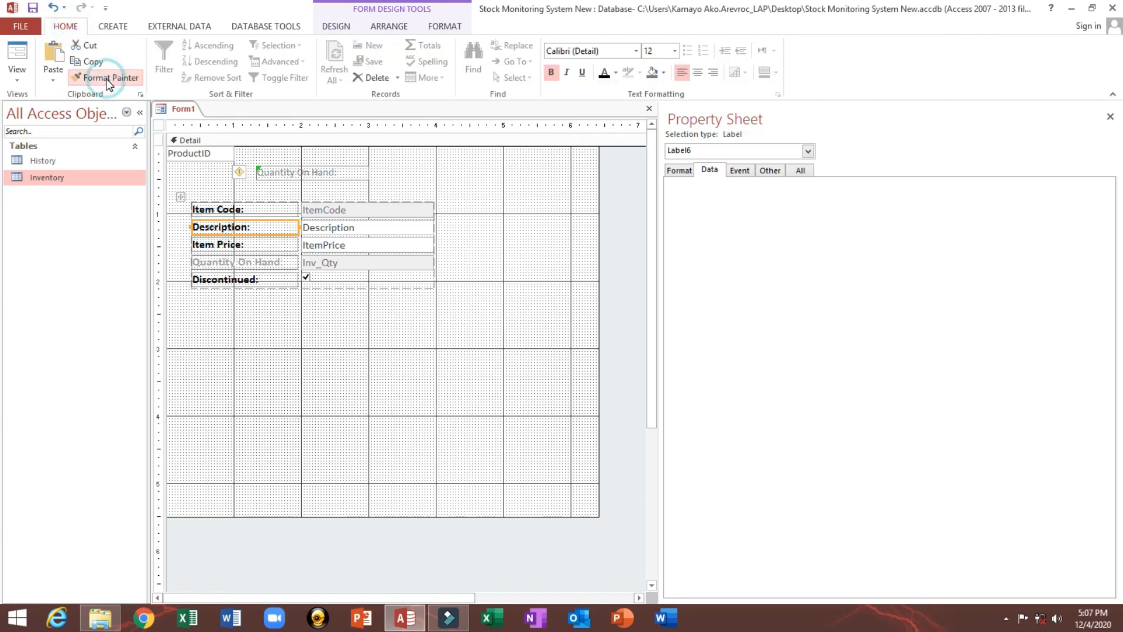
pyautogui.click(315, 173)
pyautogui.click(463, 172)
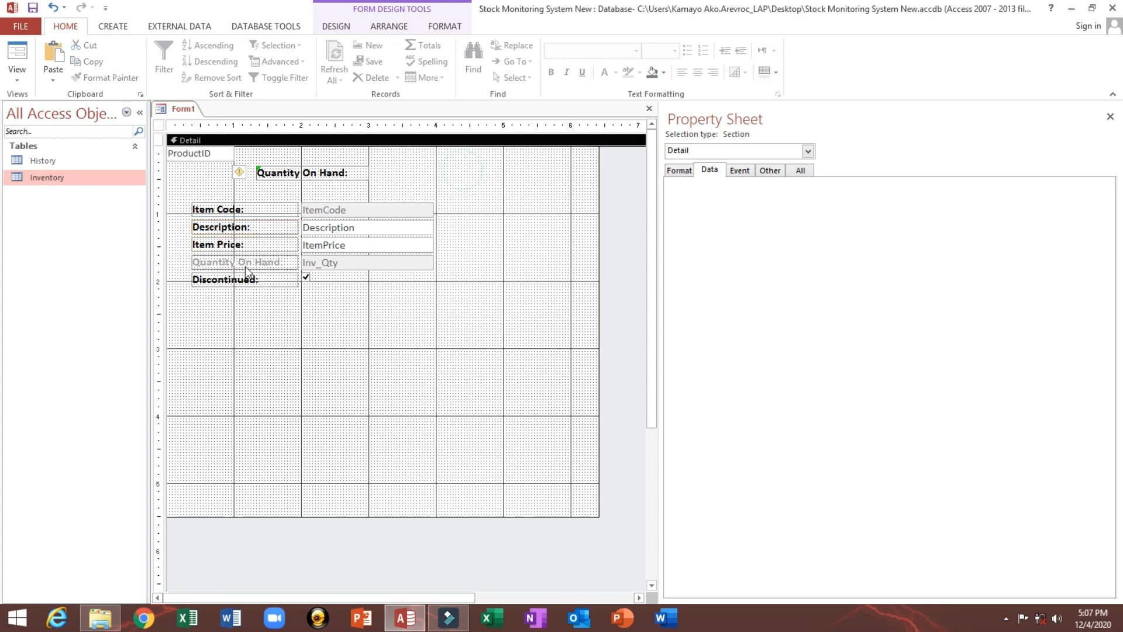
# - Delete the greyed-out Quantity On Hand label from the layout and move the new one into its empty cell beside Inv_Qty
pyautogui.click(244, 266)
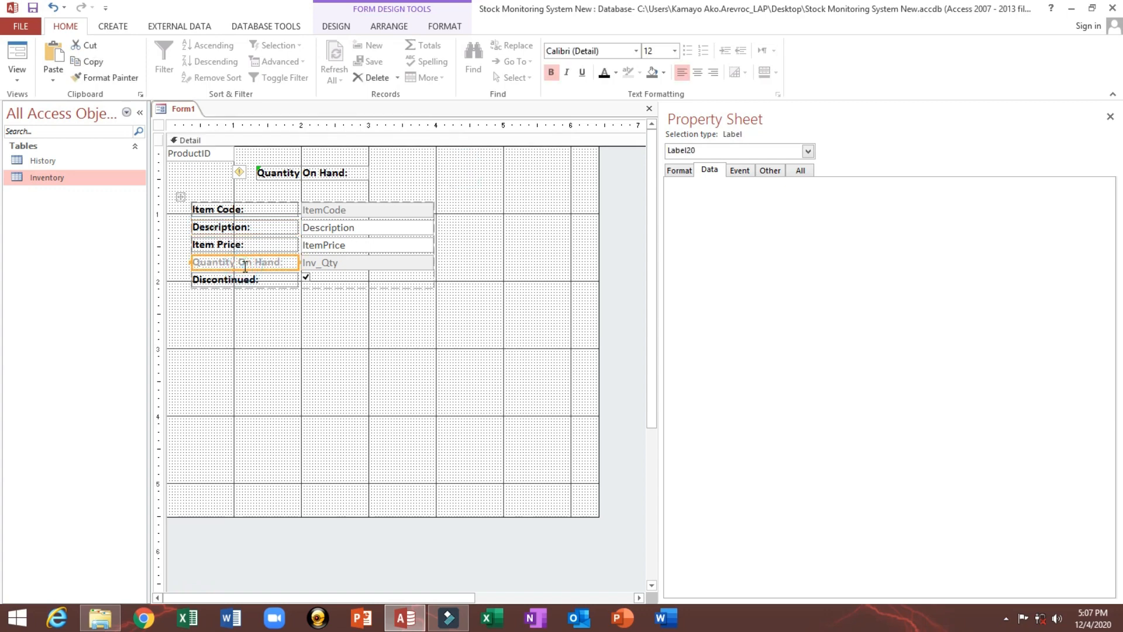
pyautogui.press('Delete')
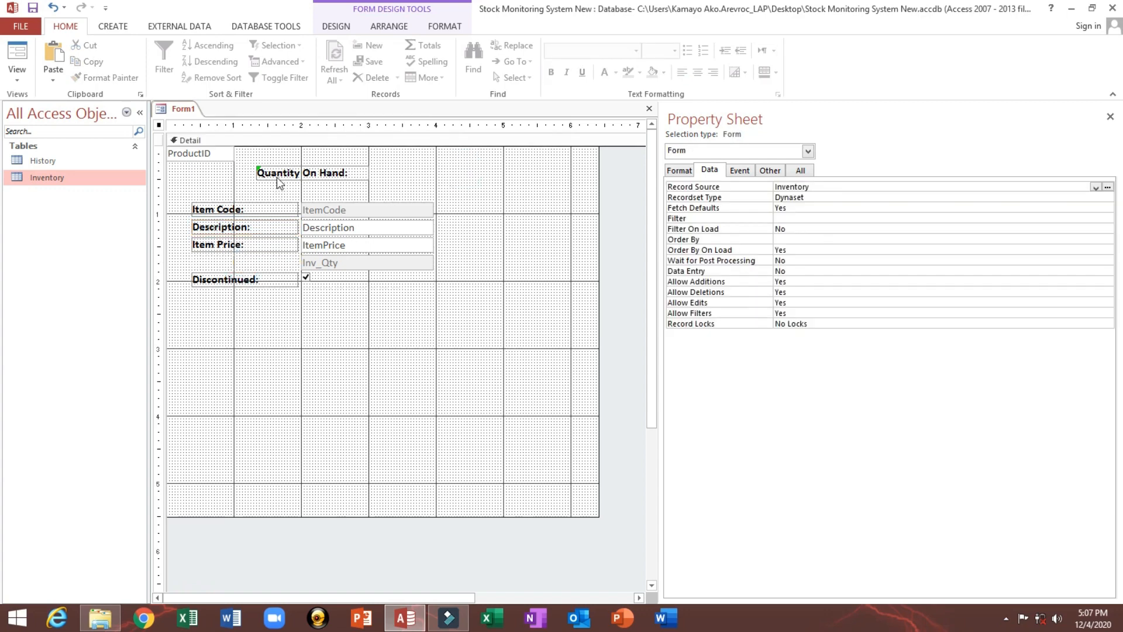
pyautogui.click(276, 178)
pyautogui.click(236, 186)
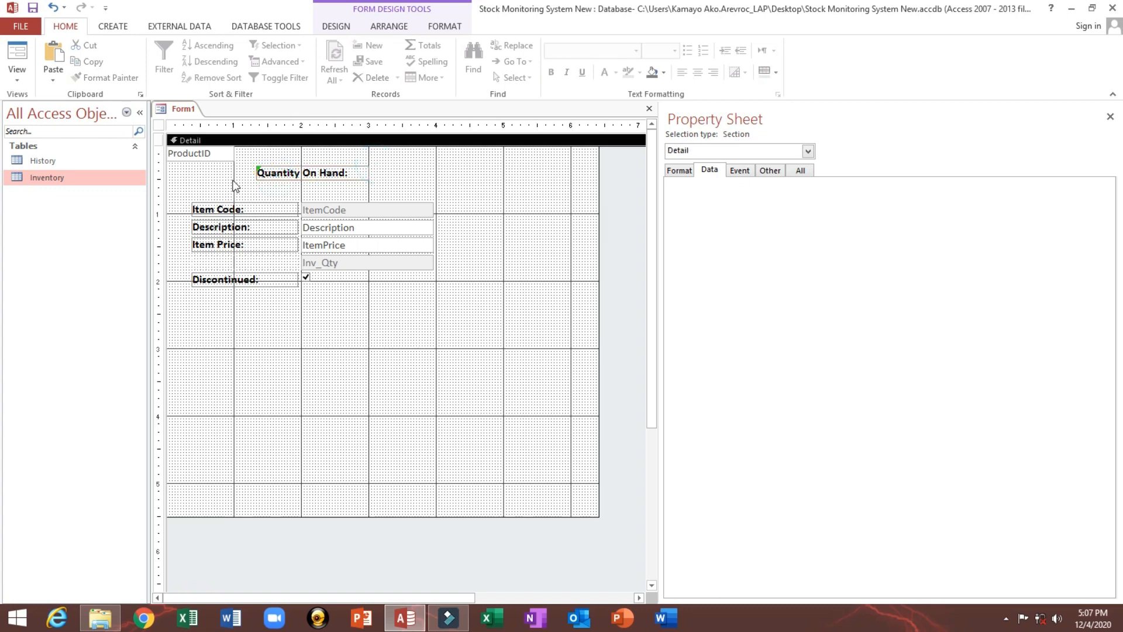
pyautogui.click(333, 172)
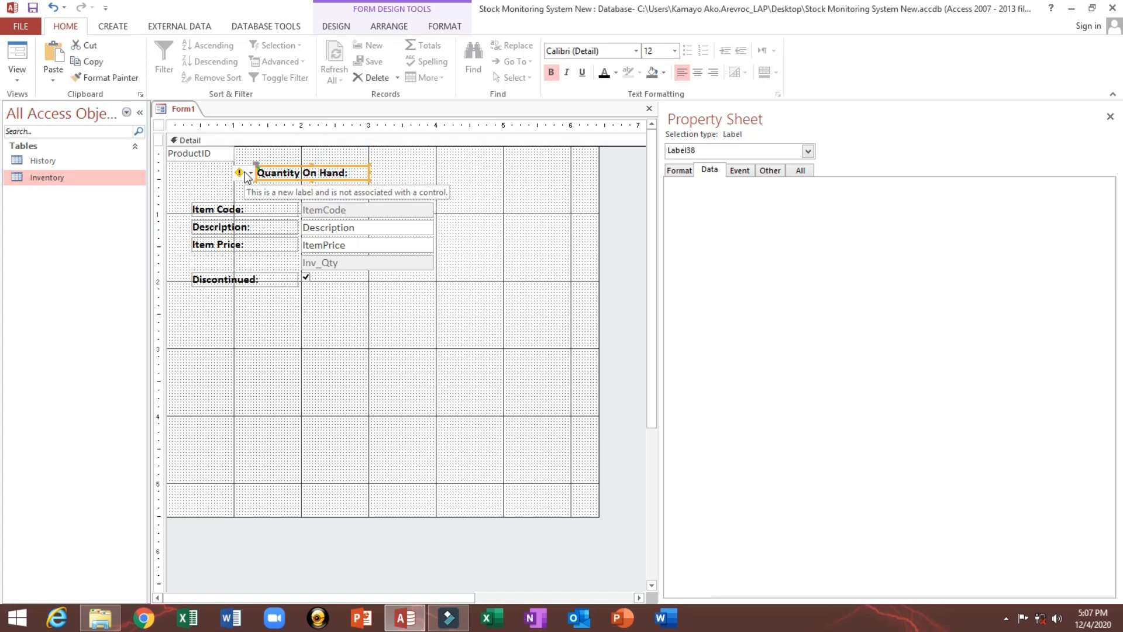
pyautogui.click(420, 172)
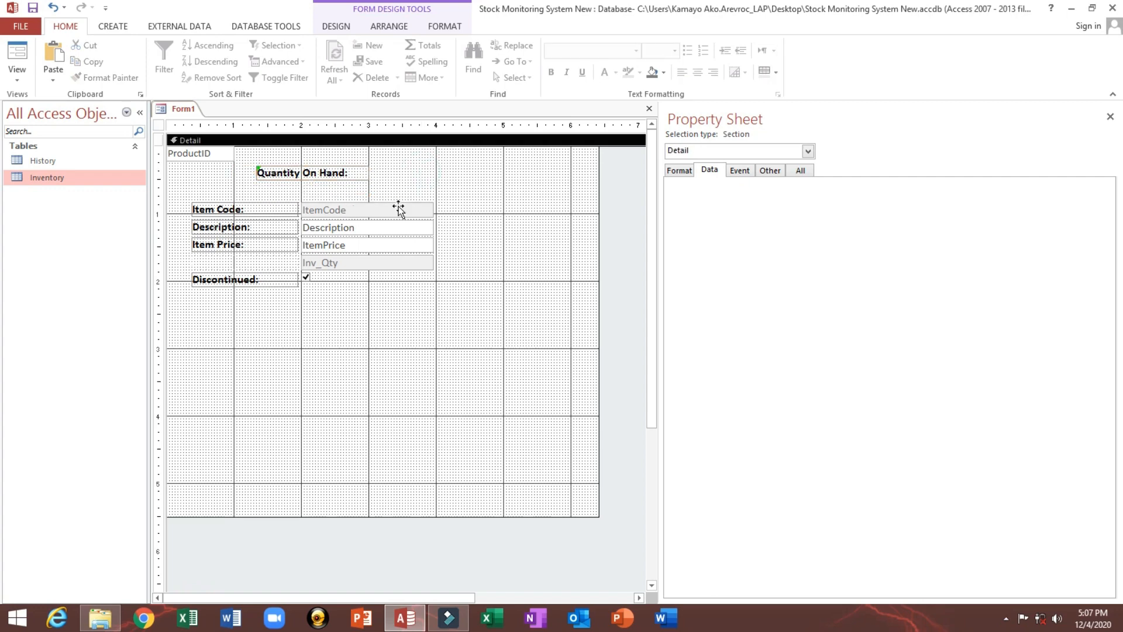
pyautogui.click(398, 209)
pyautogui.click(418, 169)
pyautogui.moveTo(319, 174); pyautogui.dragTo(266, 265)
pyautogui.click(351, 263)
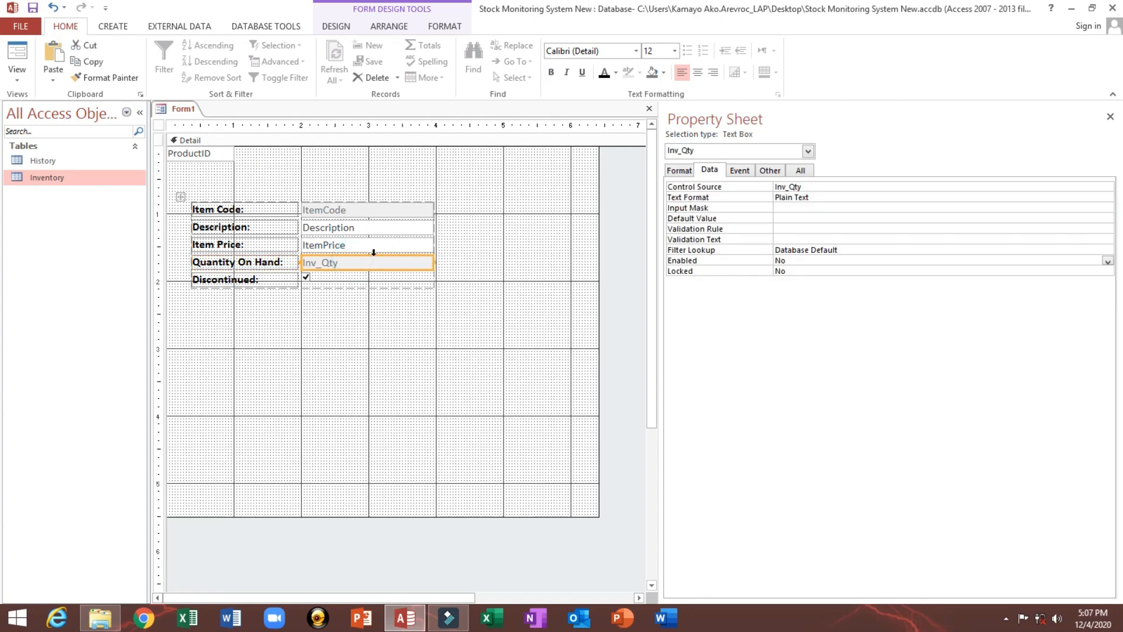
pyautogui.click(471, 180)
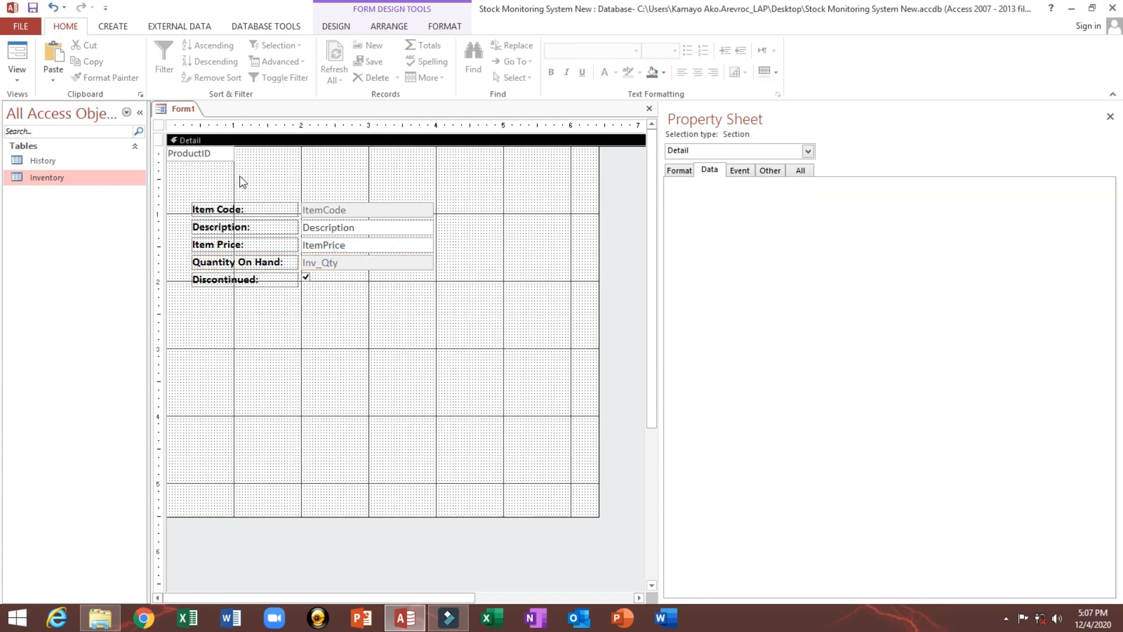
# - Check the replaced labels and the disabled Item Code field in Form view, and return to Design view
pyautogui.click(16, 56)
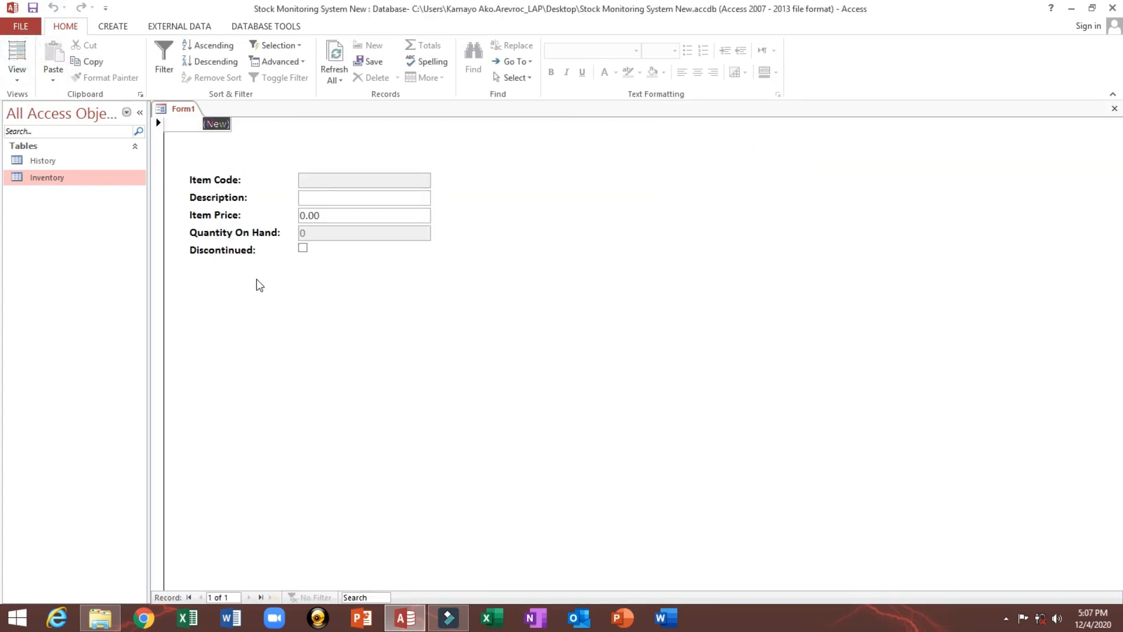
pyautogui.click(325, 179)
pyautogui.rightClick(437, 151)
pyautogui.click(458, 194)
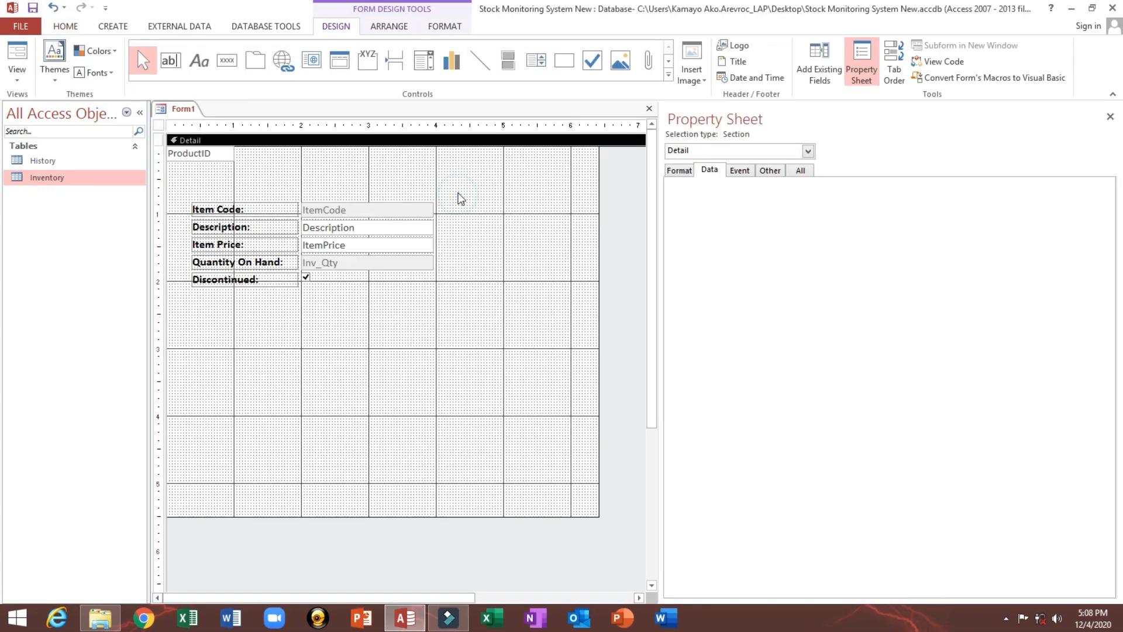
# - Move the whole field layout about 0.3 inch up and about 0.1 inch to the left
pyautogui.moveTo(203, 189); pyautogui.dragTo(376, 296)
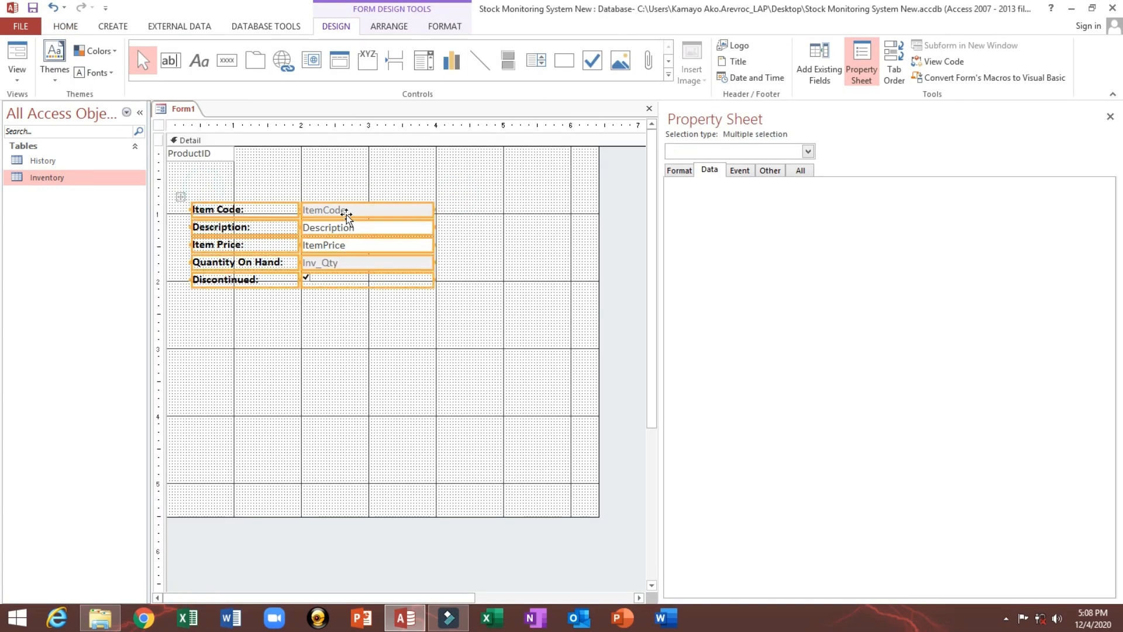
pyautogui.moveTo(345, 215); pyautogui.dragTo(337, 196)
pyautogui.click(490, 212)
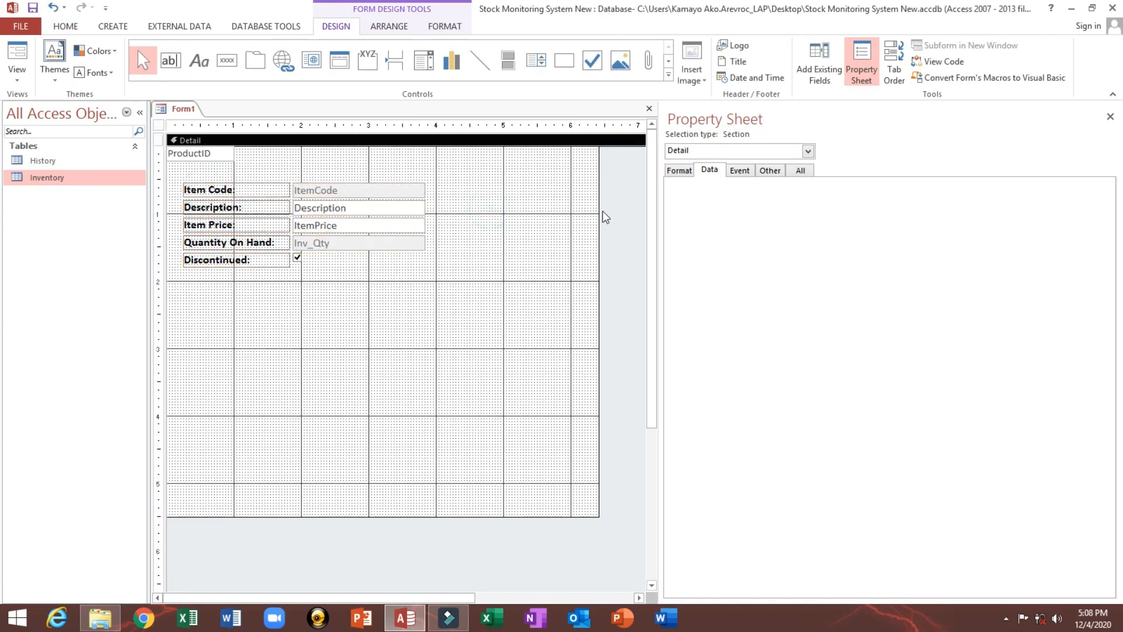
# - Set the control padding of the whole field layout to Medium
pyautogui.click(228, 196)
pyautogui.click(172, 177)
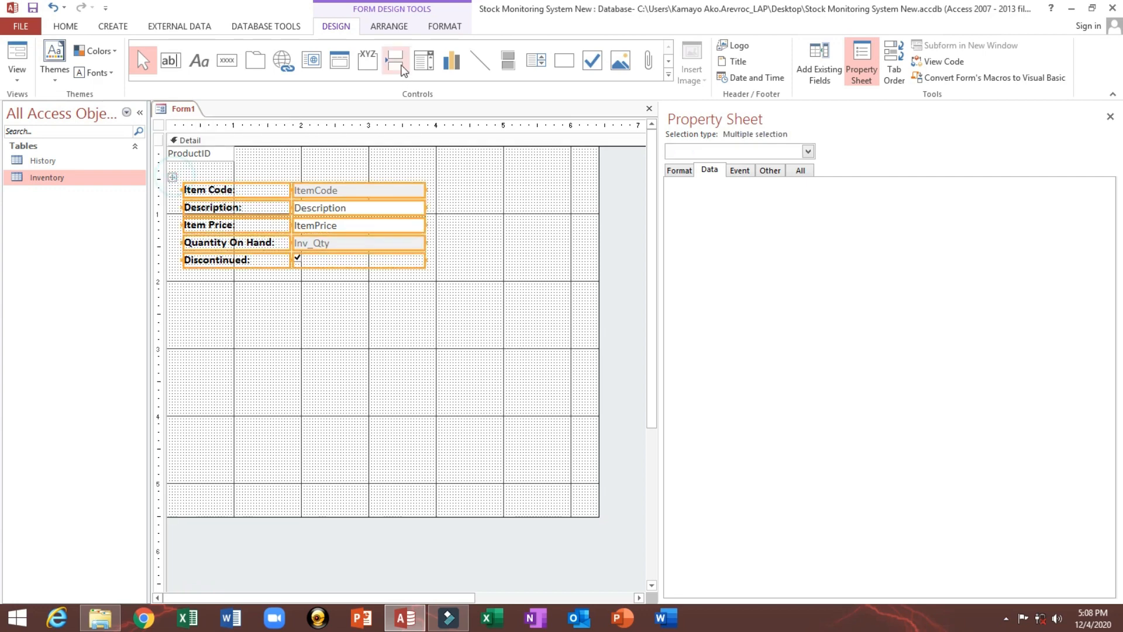
pyautogui.click(388, 27)
pyautogui.click(584, 72)
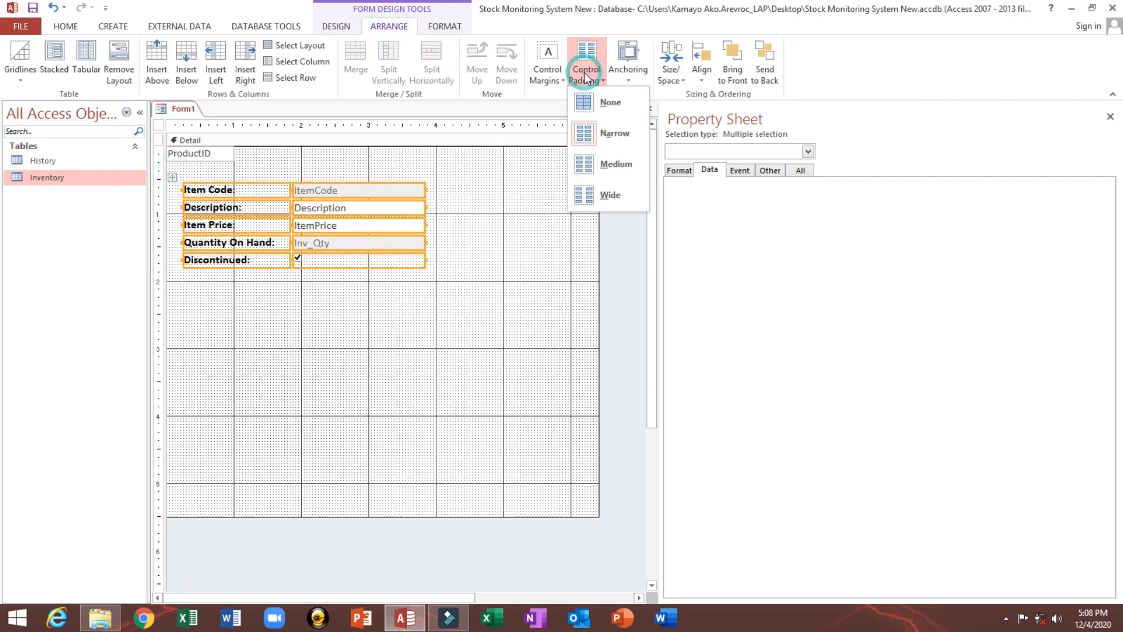
pyautogui.click(608, 161)
pyautogui.click(522, 167)
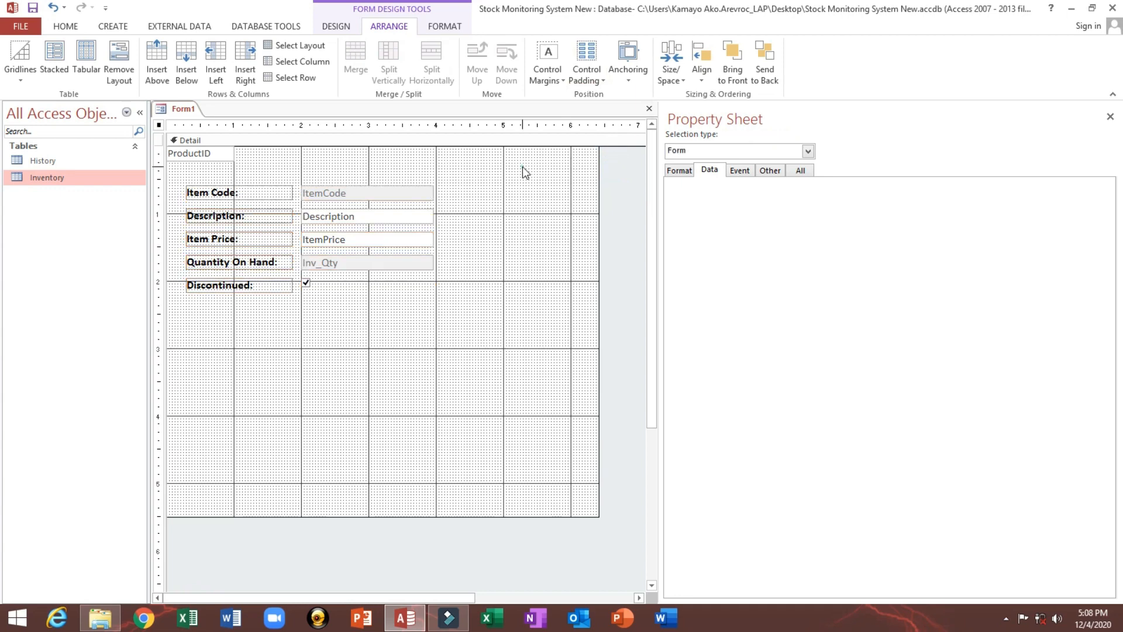
# - Set the font size of all labels and fields in the layout to 14
pyautogui.moveTo(267, 171); pyautogui.dragTo(339, 318)
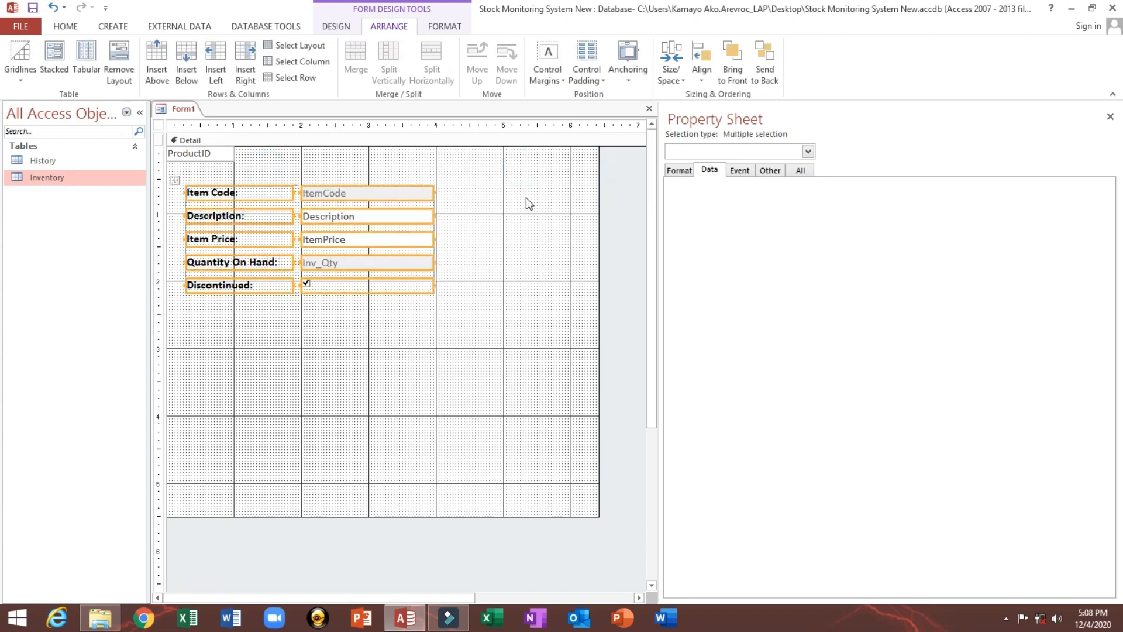
pyautogui.click(65, 26)
pyautogui.click(676, 51)
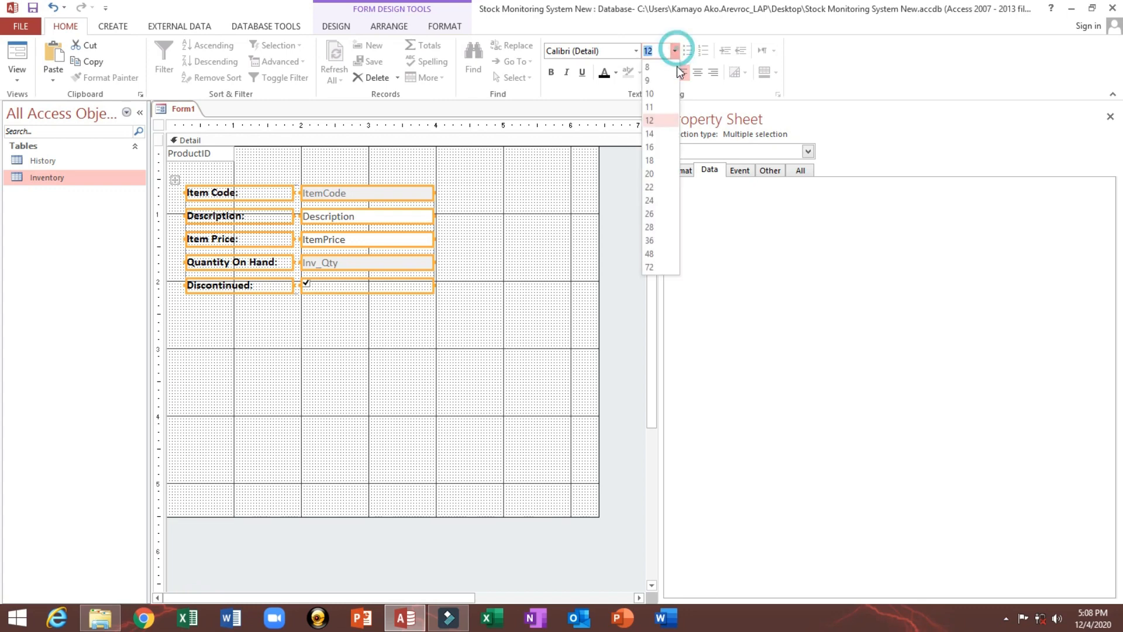
pyautogui.click(648, 134)
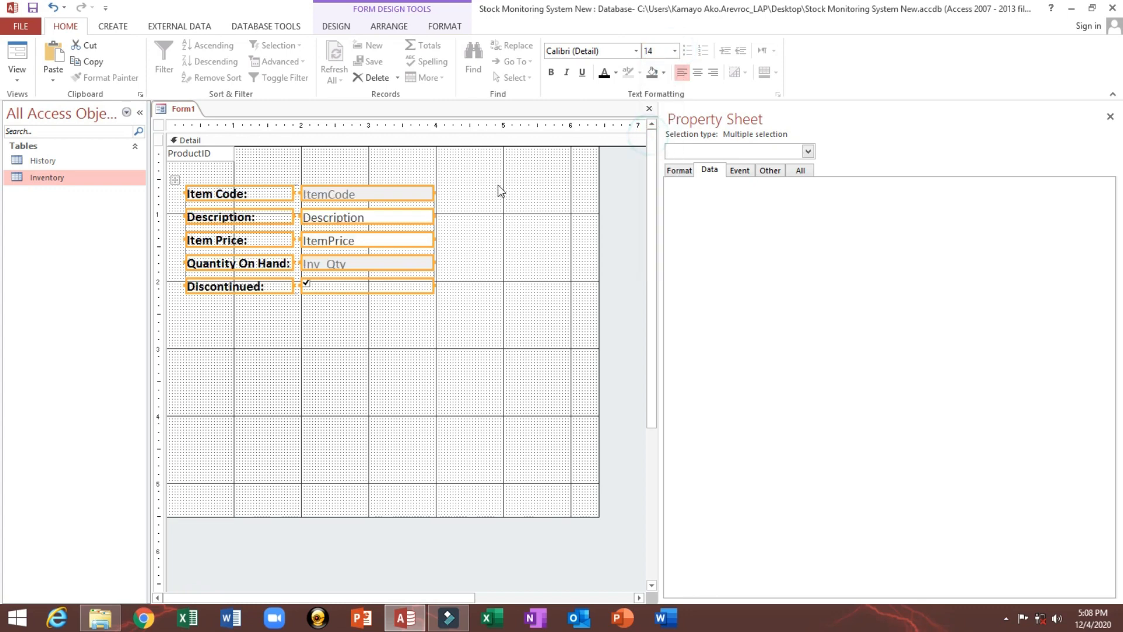
# - Size all labels and fields in the layout to fit their text, and shift the layout about 0.1 inch to the left
pyautogui.rightClick(403, 187)
pyautogui.moveTo(444, 413)
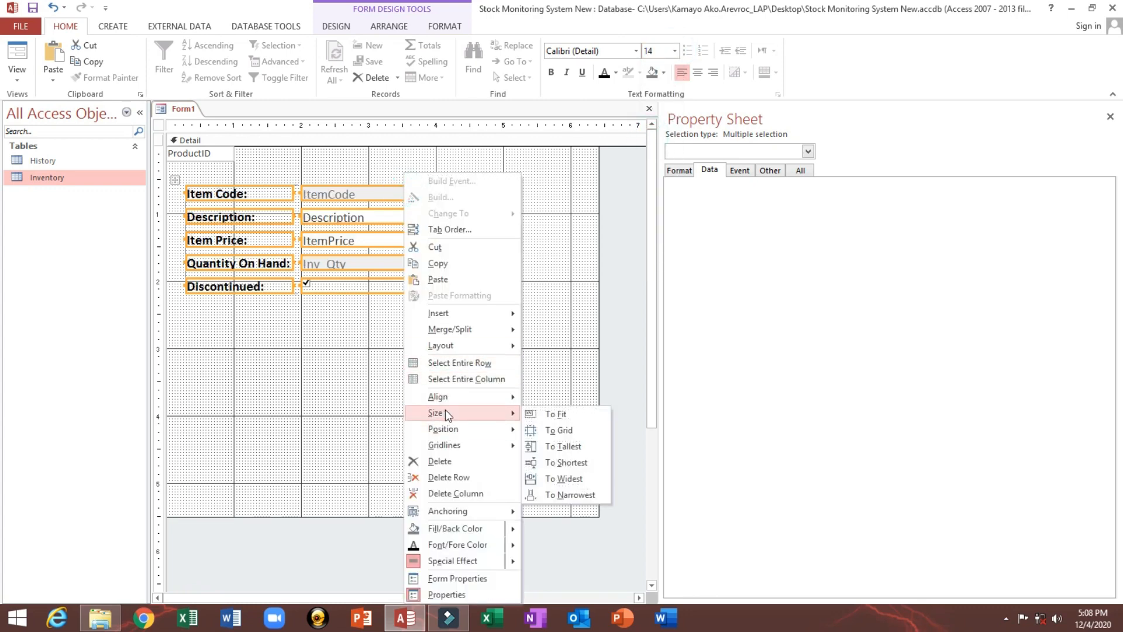
pyautogui.click(537, 411)
pyautogui.click(479, 234)
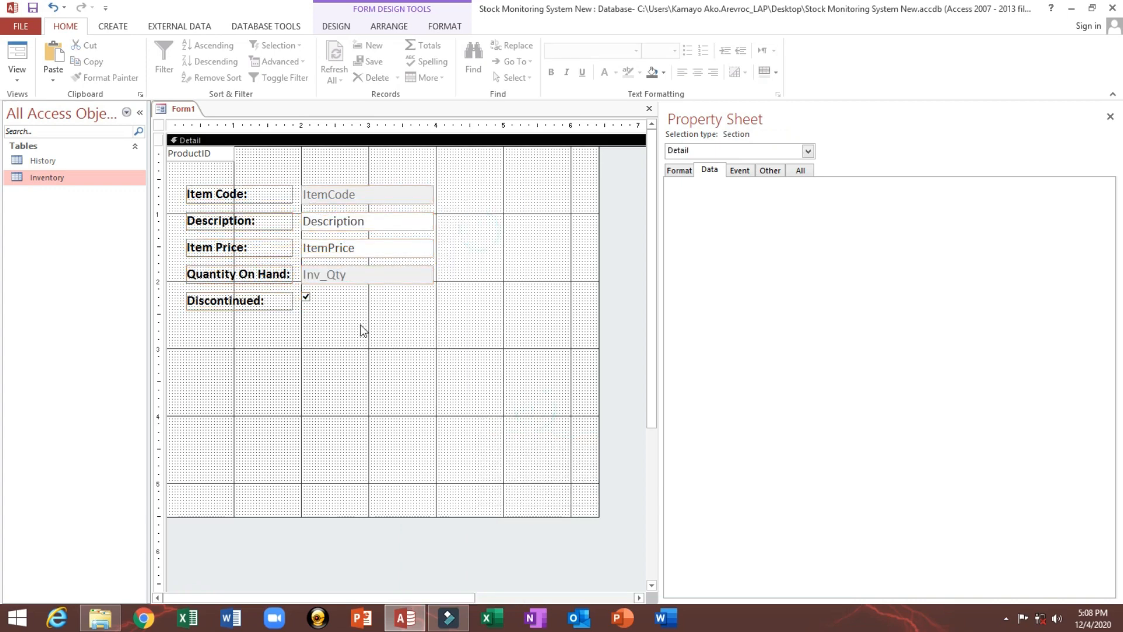
pyautogui.moveTo(234, 368); pyautogui.dragTo(335, 187)
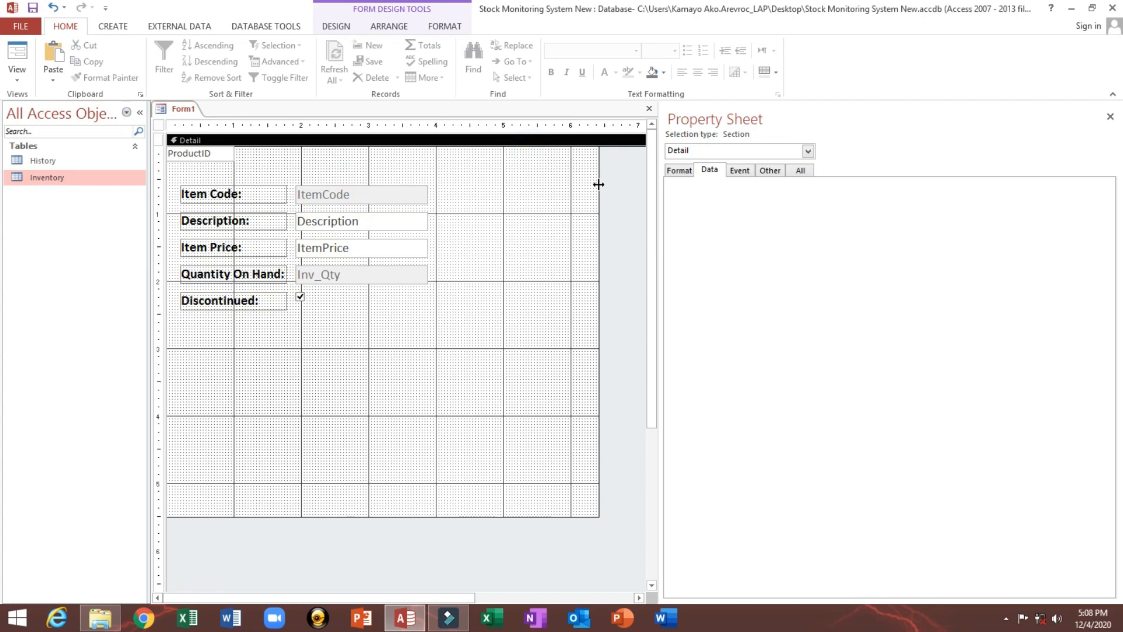
# - Shrink the form's design area to 4.125 inches wide and about 3.9 inches high
pyautogui.moveTo(599, 183); pyautogui.dragTo(444, 180)
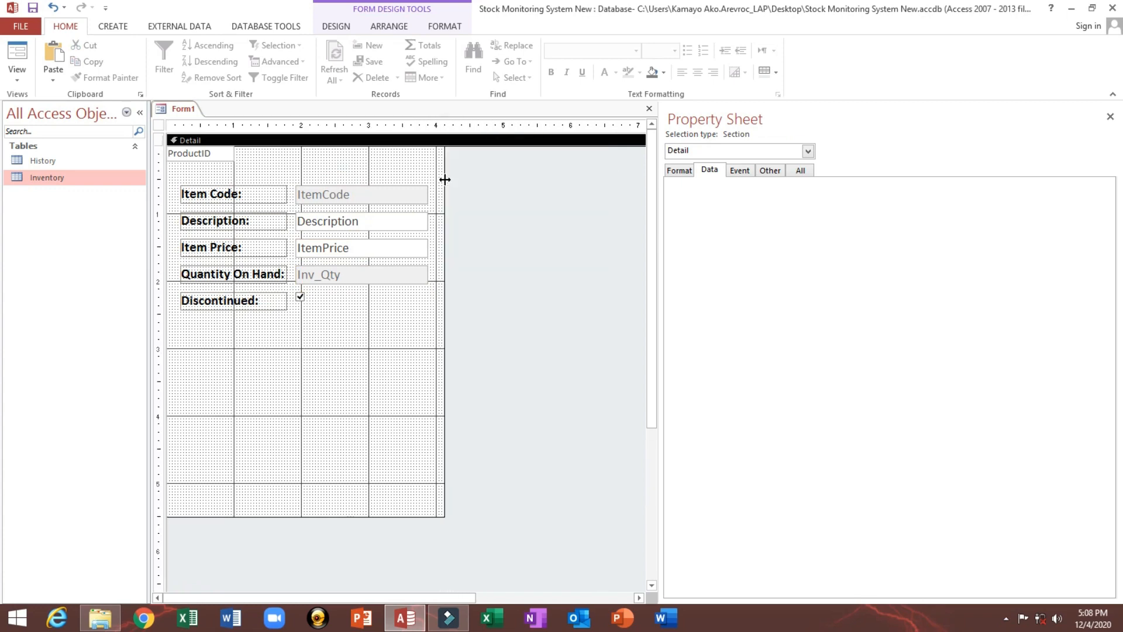
pyautogui.moveTo(308, 518); pyautogui.dragTo(318, 407)
pyautogui.click(158, 136)
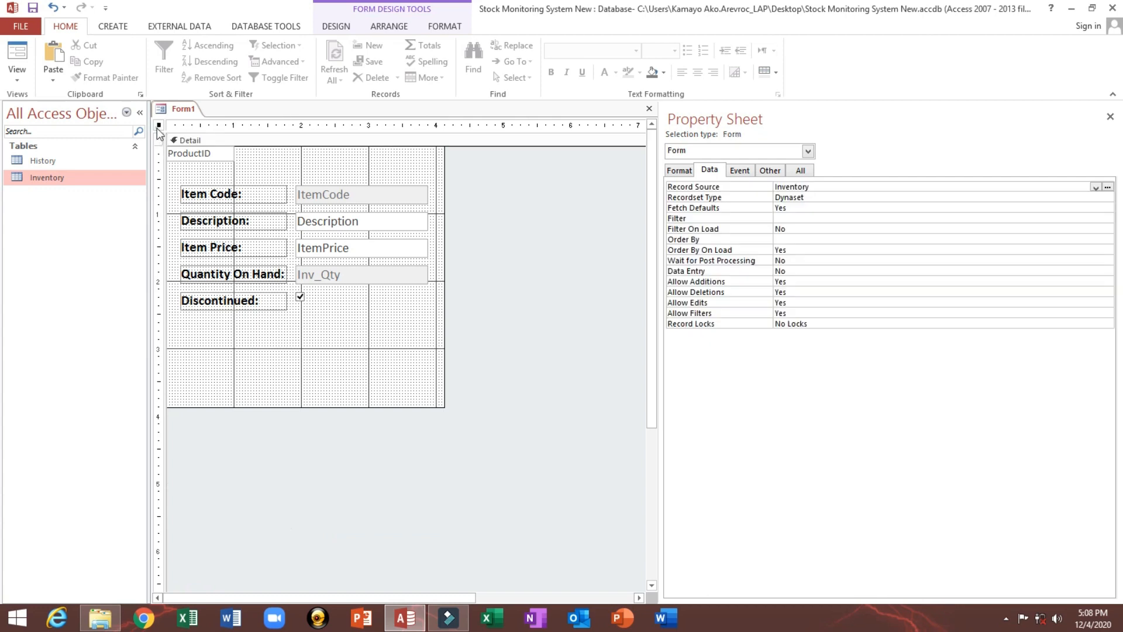
# - Make the ProductID text box invisible and set its width, height and top position to 0
pyautogui.click(184, 153)
pyautogui.click(679, 170)
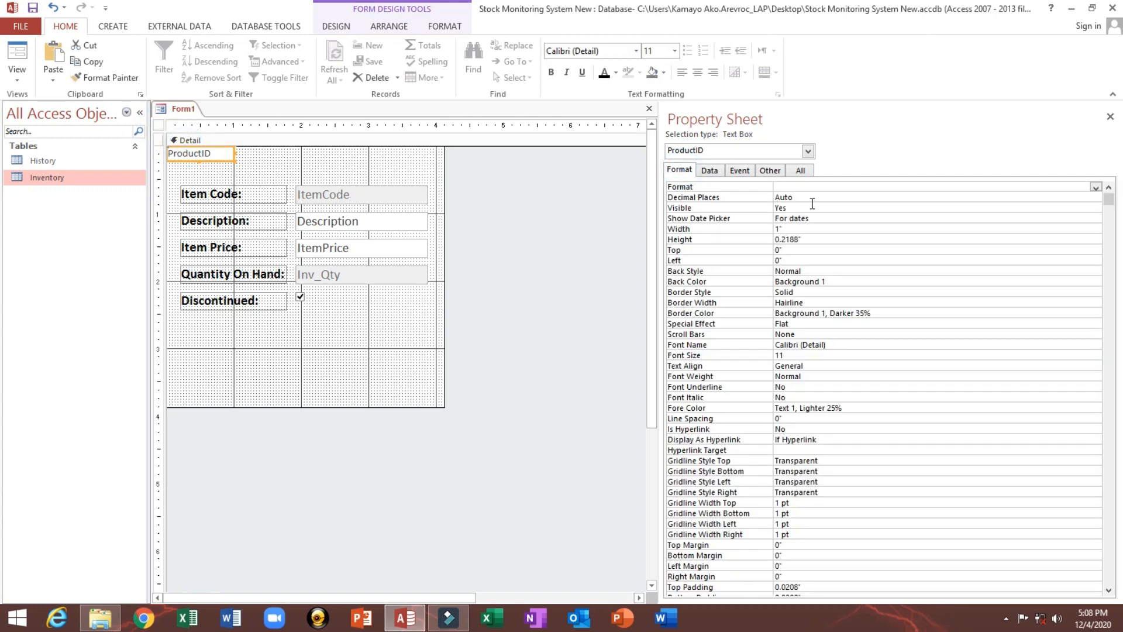
pyautogui.doubleClick(804, 207)
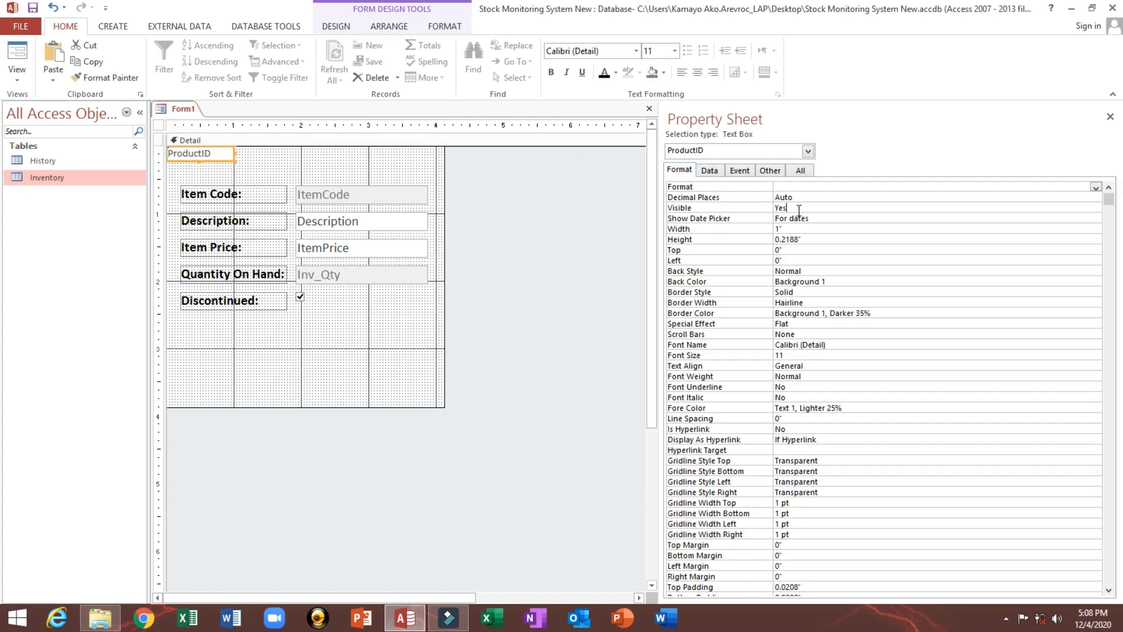
pyautogui.click(842, 228)
pyautogui.write('0')
pyautogui.press('Return')
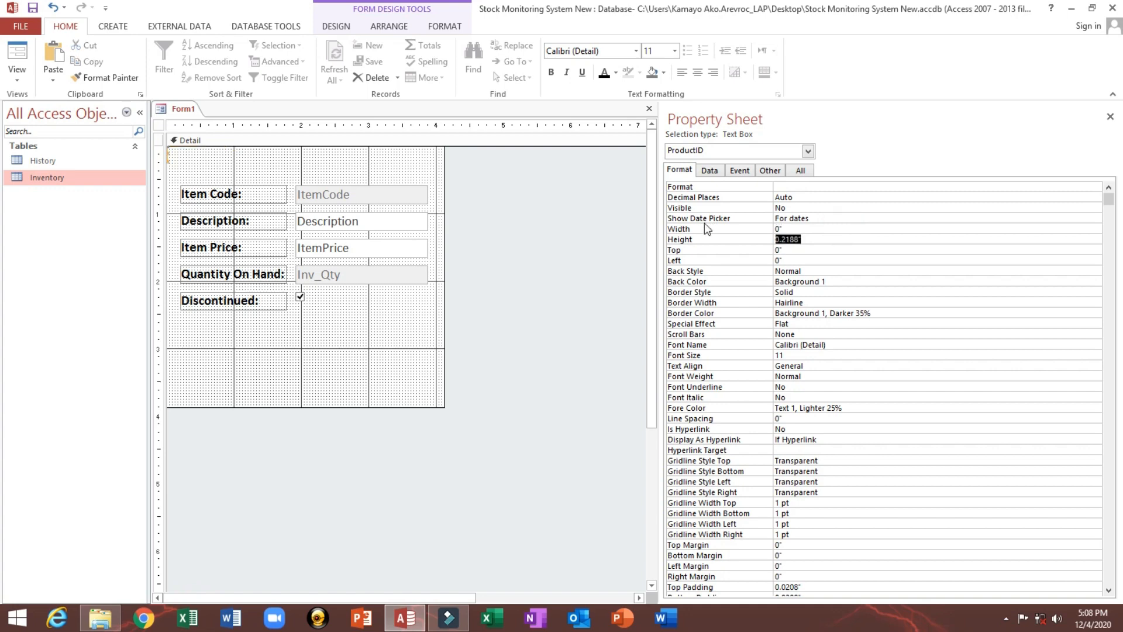
pyautogui.write('0')
pyautogui.press('Return')
pyautogui.write('0')
pyautogui.press('Return')
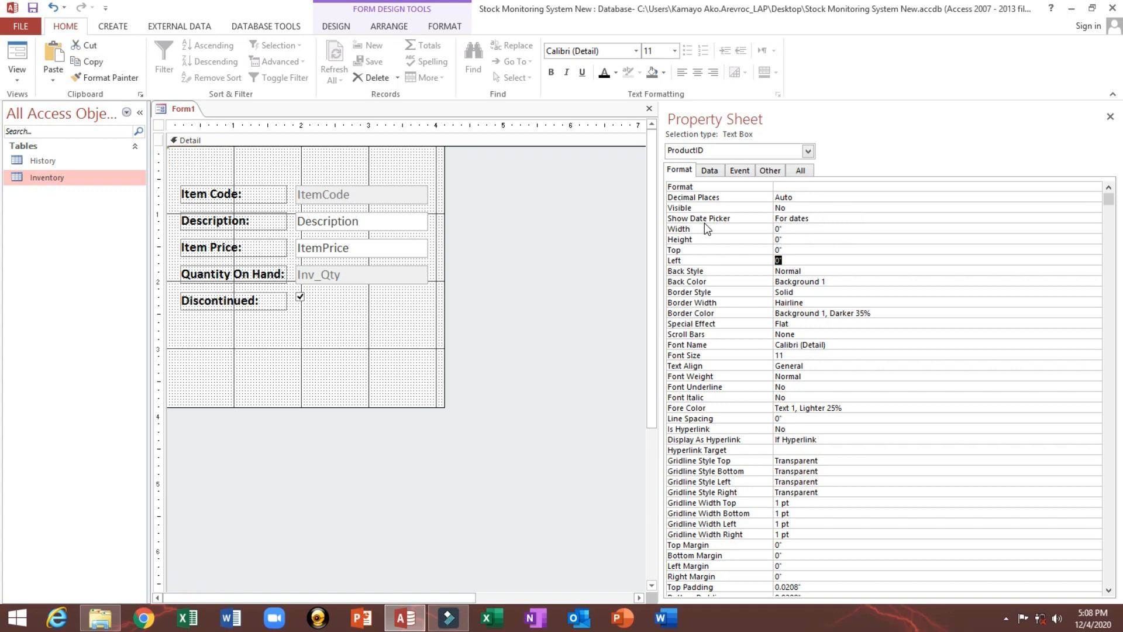
# - Save the form under the name InventoryDetails
pyautogui.click(33, 7)
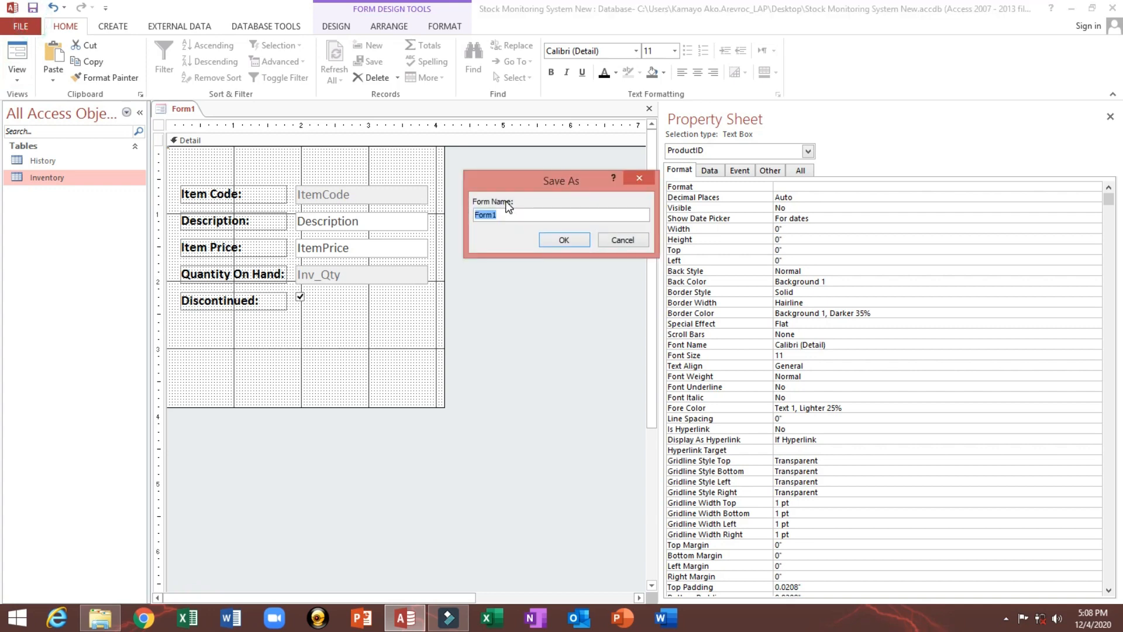
pyautogui.write('InventoryDetails')
pyautogui.doubleClick(568, 216)
pyautogui.click(556, 241)
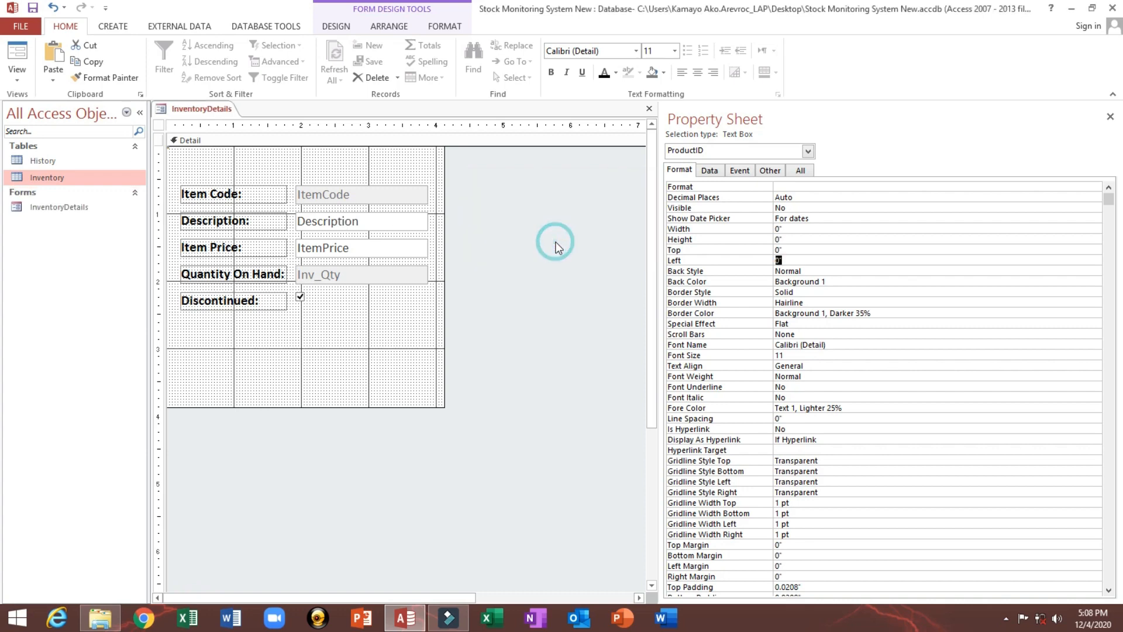
# - Check the resized fields and the hidden ProductID in Form view, and return to Design view
pyautogui.click(17, 58)
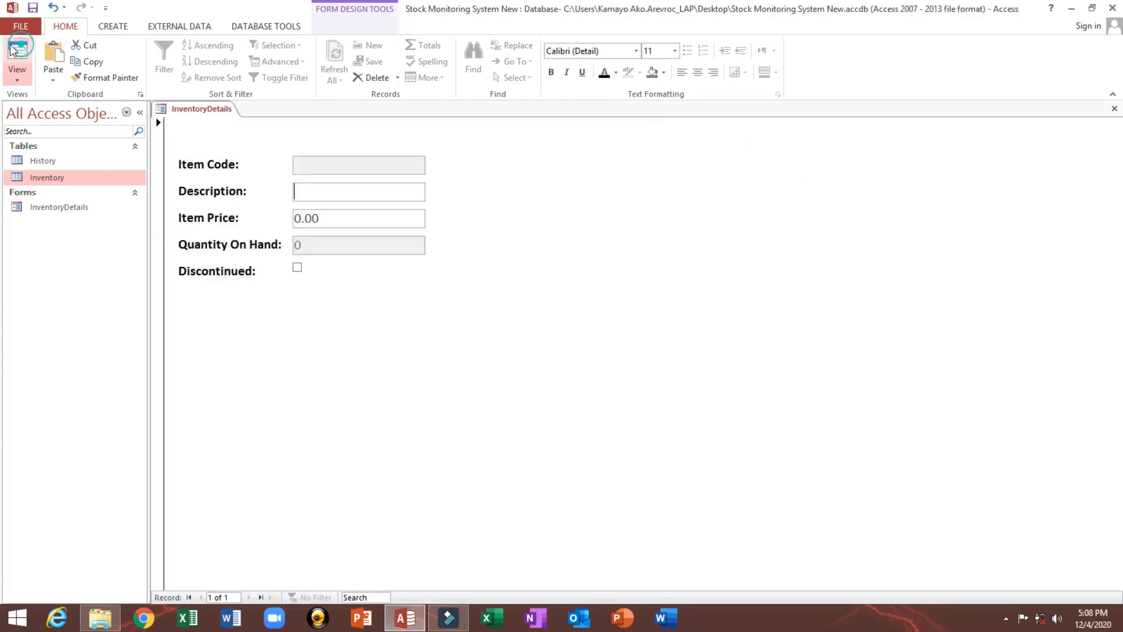
pyautogui.rightClick(608, 262)
pyautogui.click(631, 299)
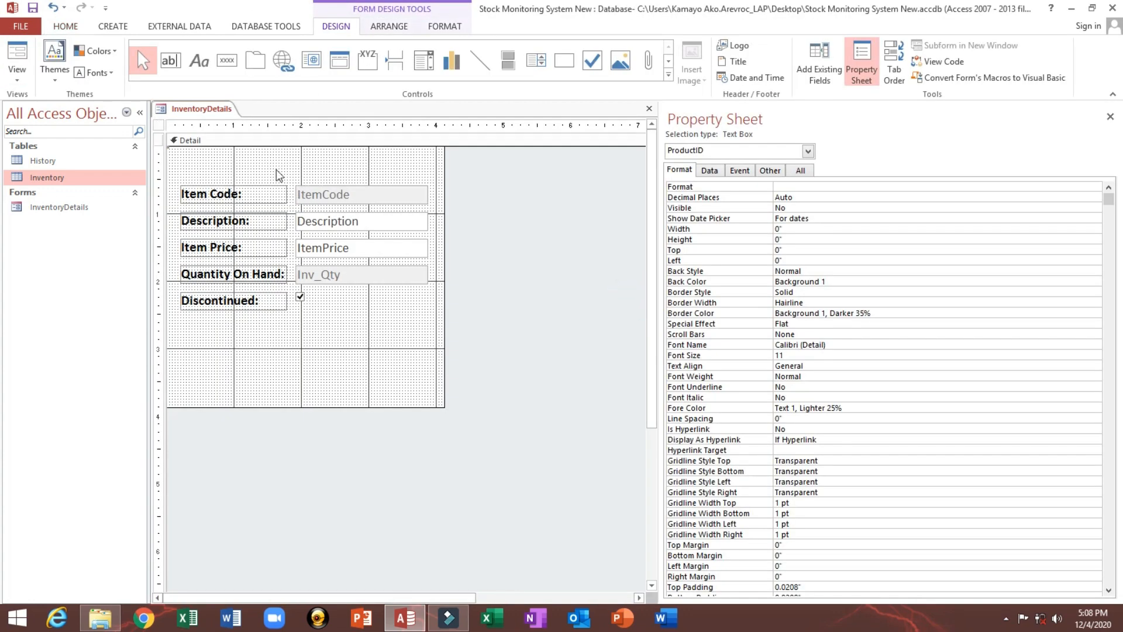
# - Select the whole form to show its own properties
pyautogui.click(159, 124)
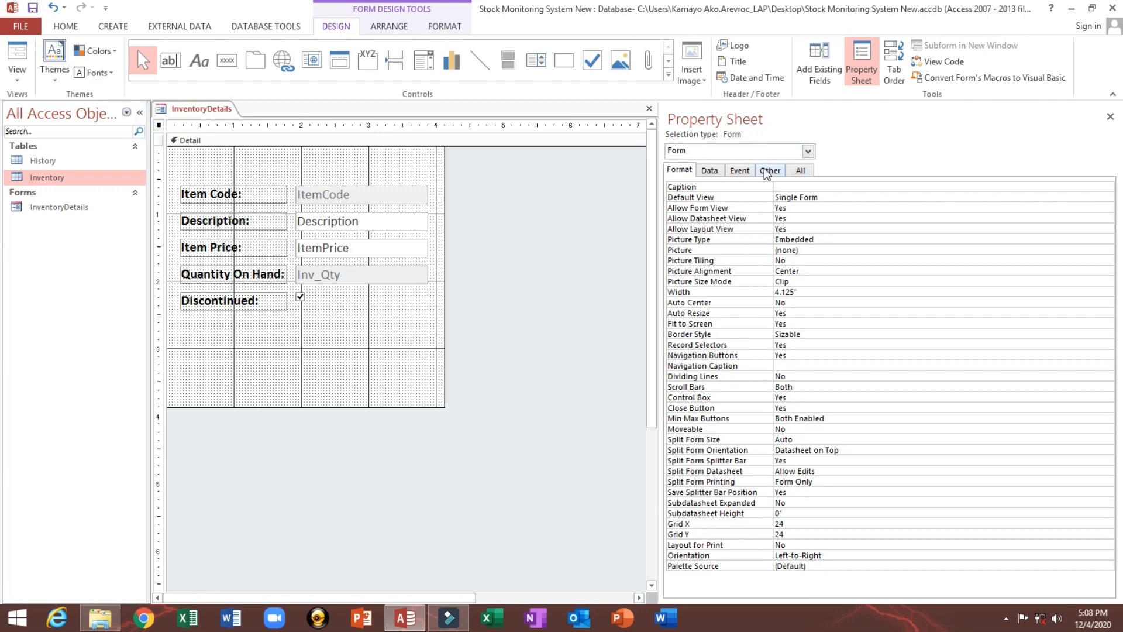
# - Set the InventoryDetails form's Pop Up property to Yes and display it in Form View
pyautogui.click(768, 170)
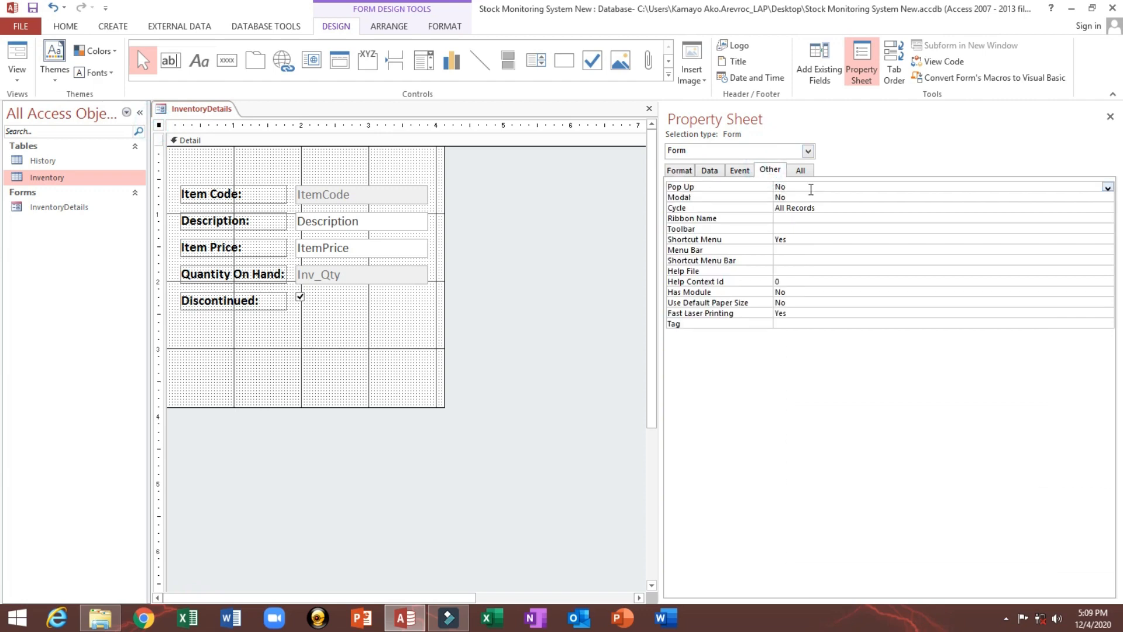
pyautogui.doubleClick(810, 189)
pyautogui.click(17, 56)
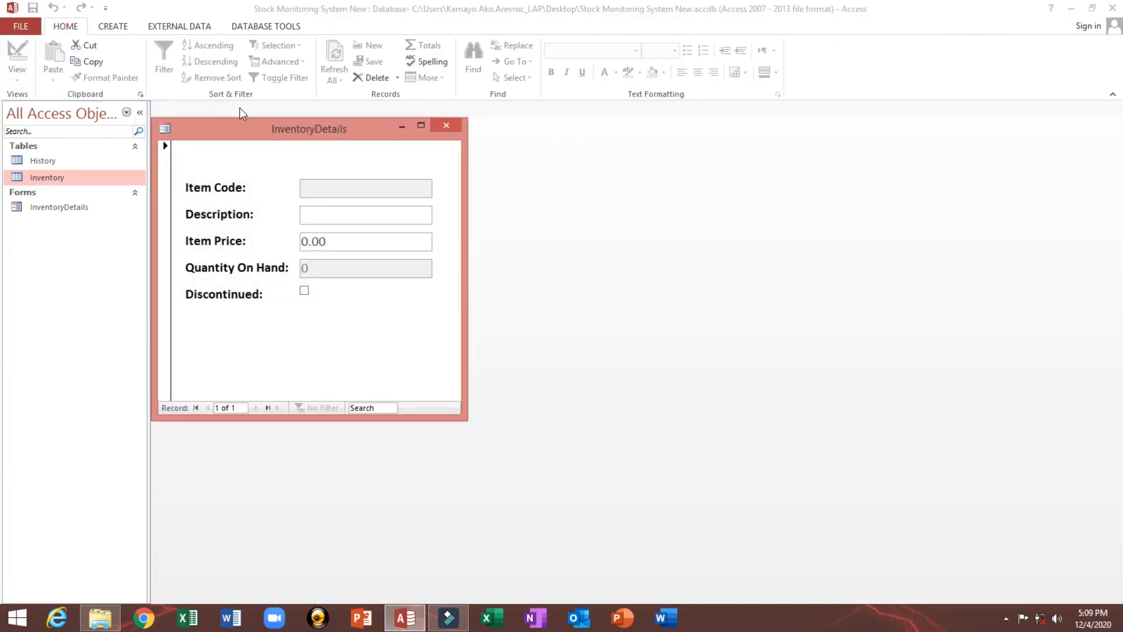
# - Examine the pop-up form's record selector and navigation bar while moving its window, and return to Design View
pyautogui.moveTo(214, 128); pyautogui.dragTo(247, 143)
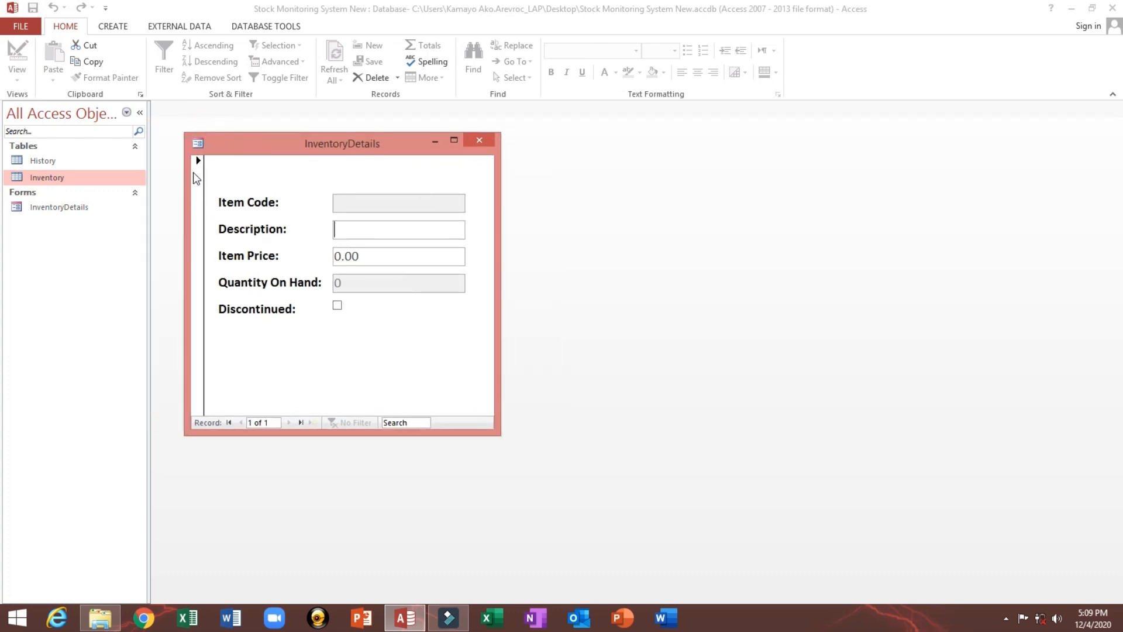
pyautogui.click(197, 178)
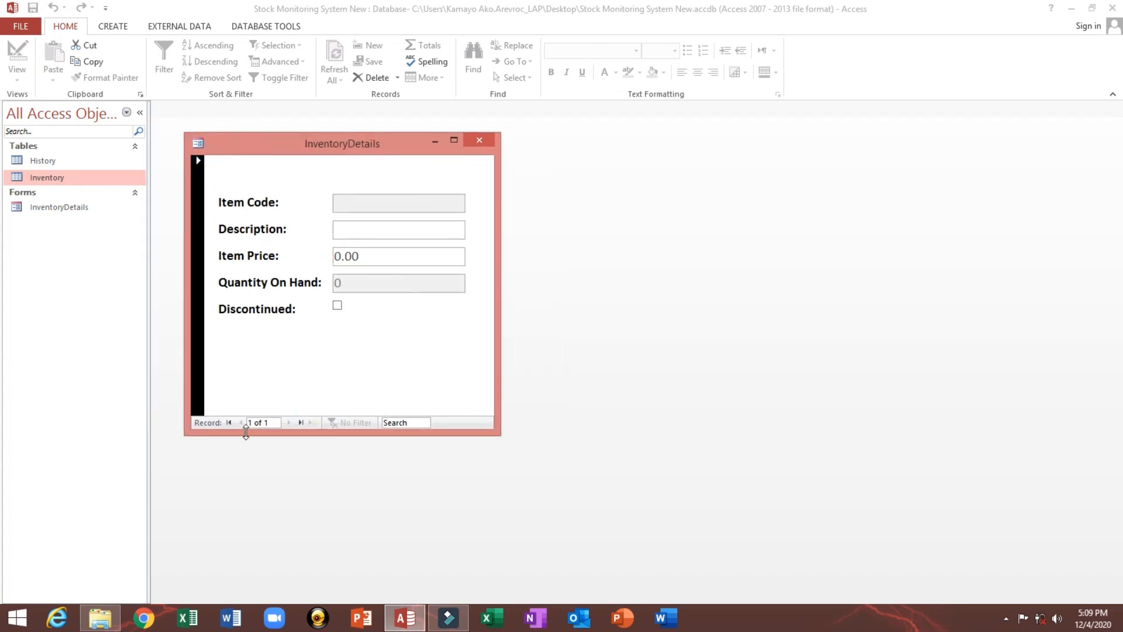
pyautogui.rightClick(282, 176)
pyautogui.click(282, 175)
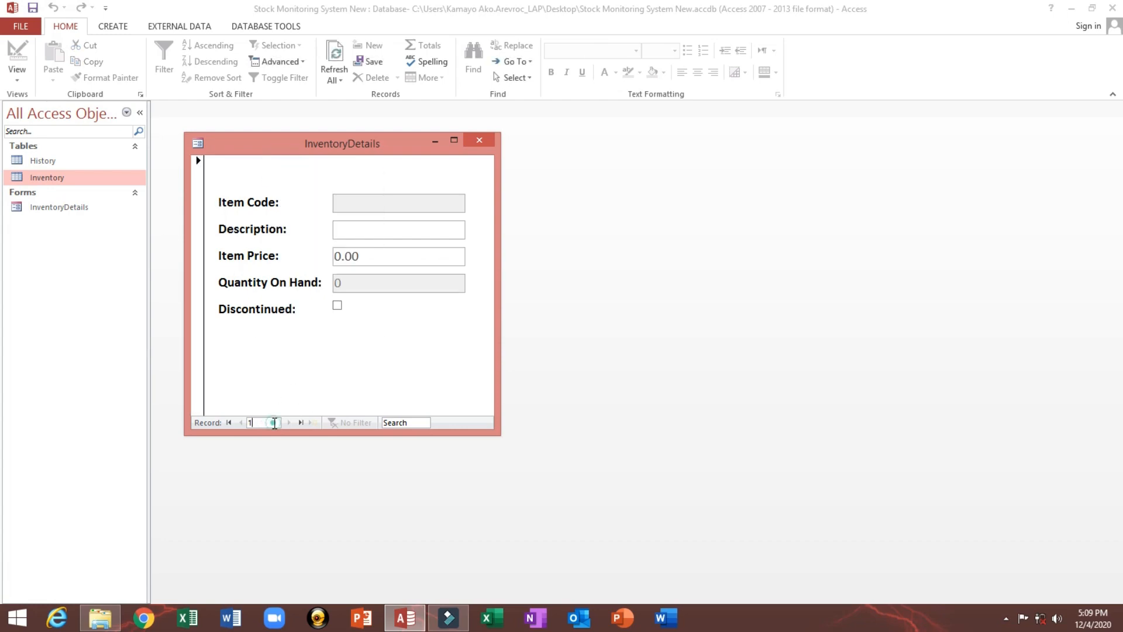
pyautogui.rightClick(282, 176)
pyautogui.click(317, 205)
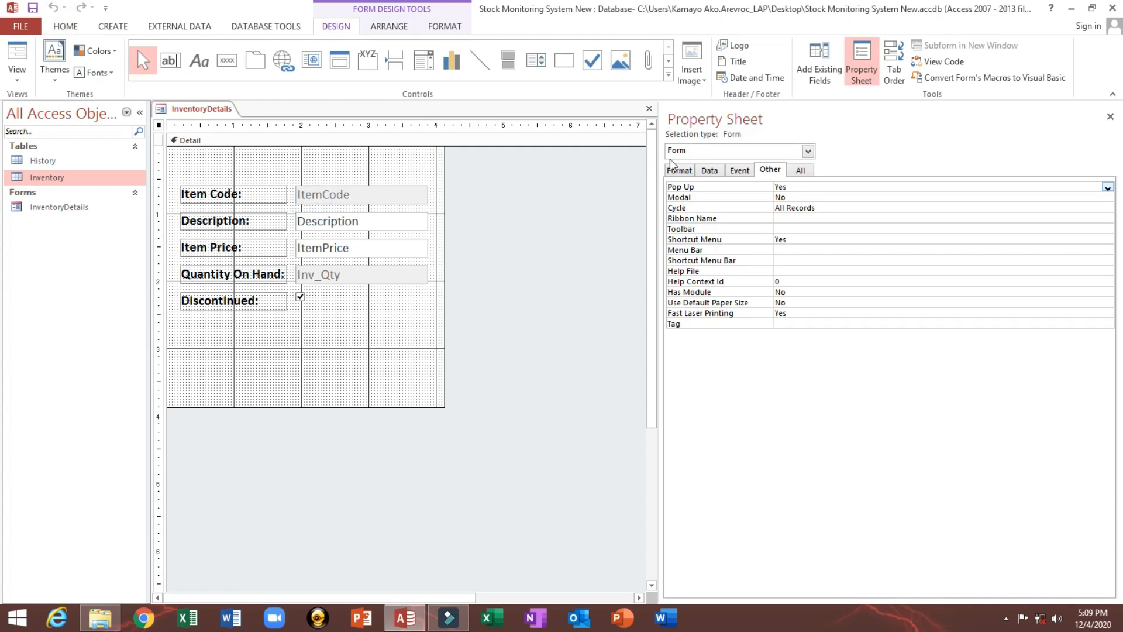
# - Set the form's Auto Center property to Yes, and its Record Selectors and Navigation Buttons properties to No
pyautogui.click(682, 171)
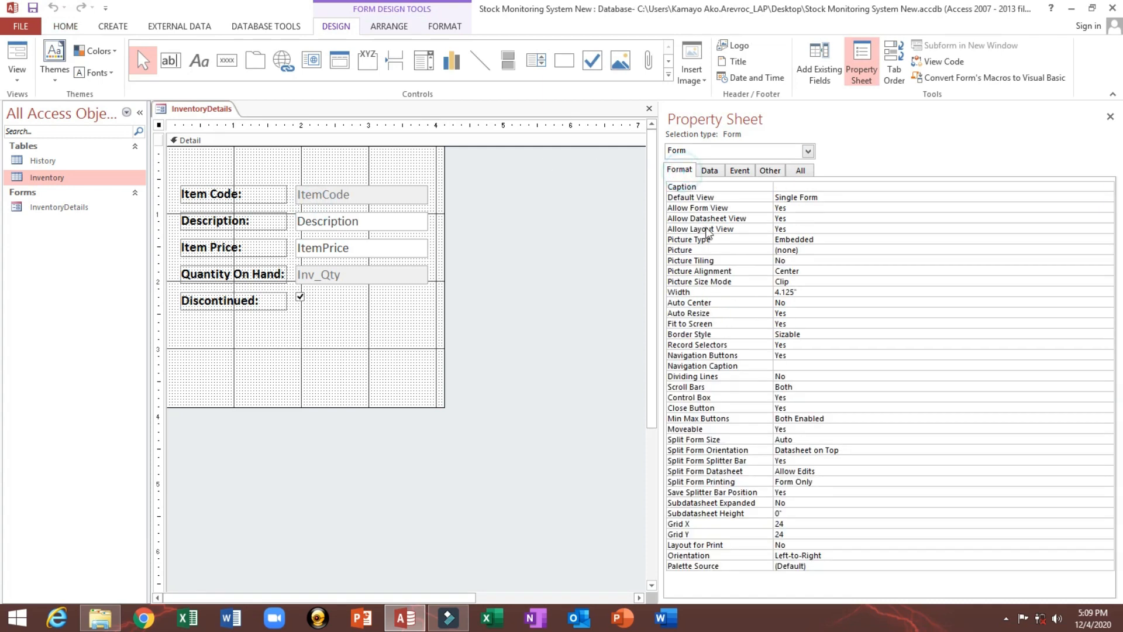
pyautogui.click(690, 303)
pyautogui.doubleClick(813, 303)
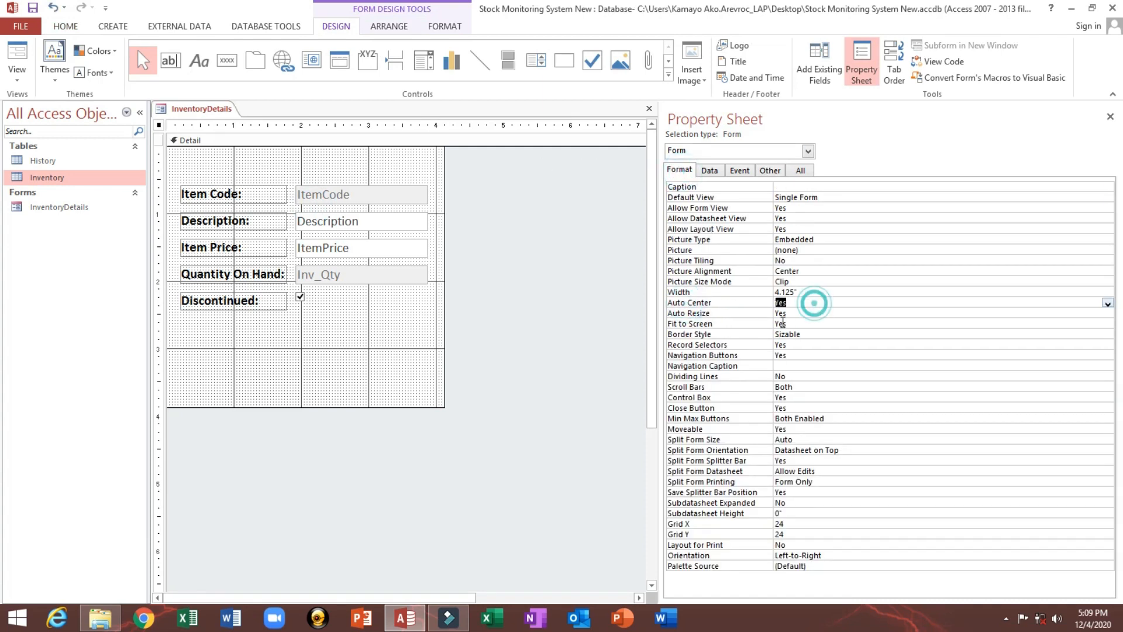
pyautogui.click(689, 344)
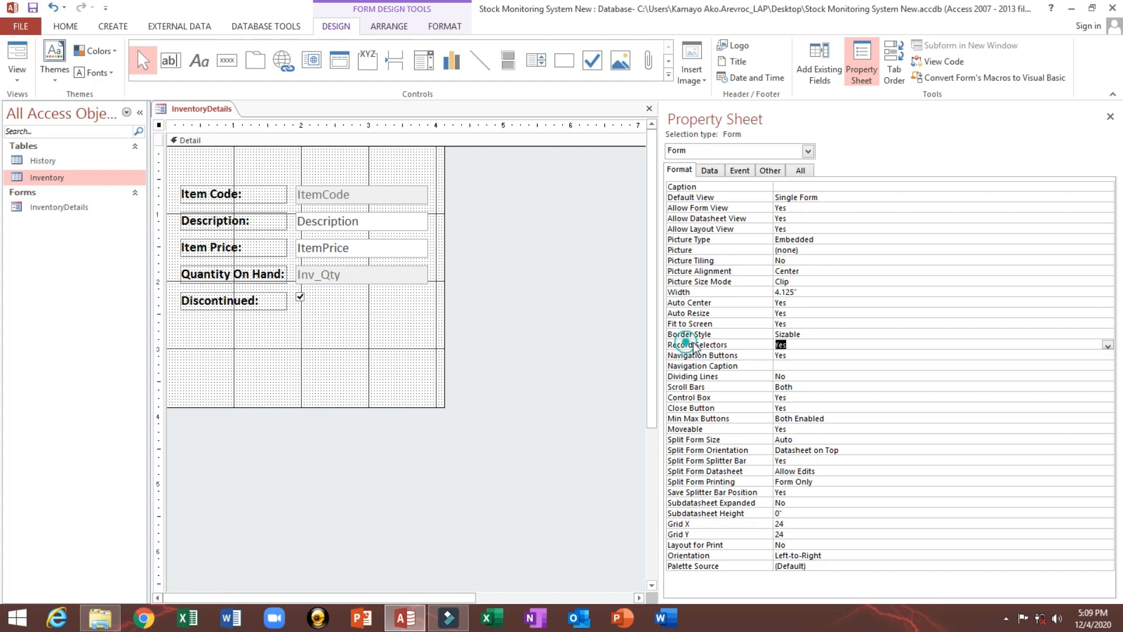
pyautogui.doubleClick(807, 344)
pyautogui.click(685, 357)
pyautogui.doubleClick(803, 355)
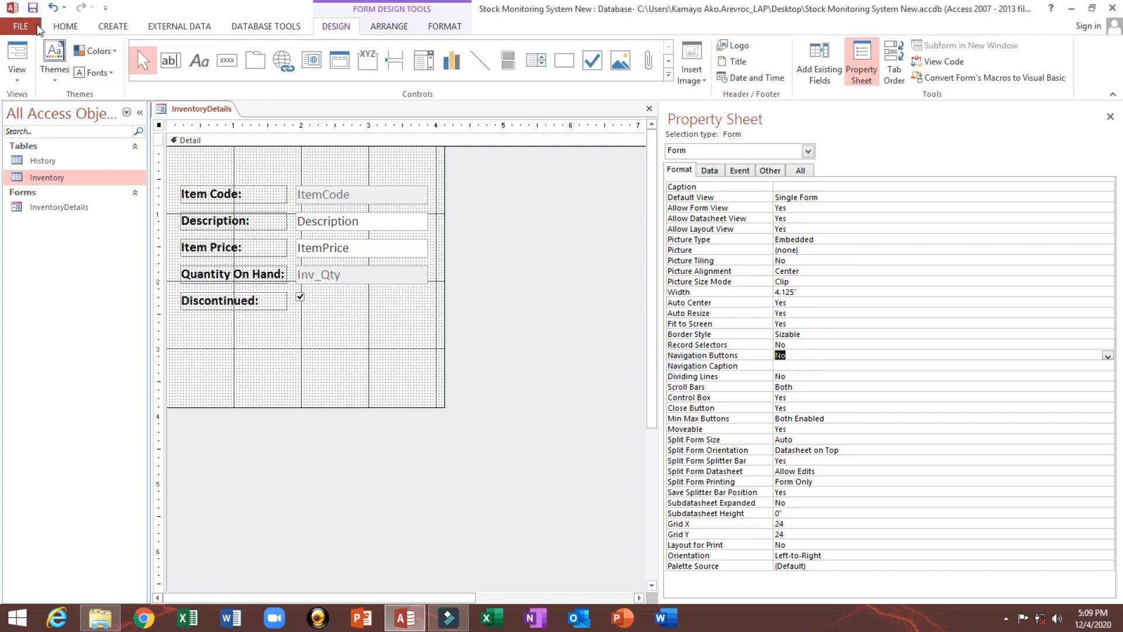
# - Preview the InventoryDetails pop-up in Form View, reposition its window and go back to Design View
pyautogui.click(16, 48)
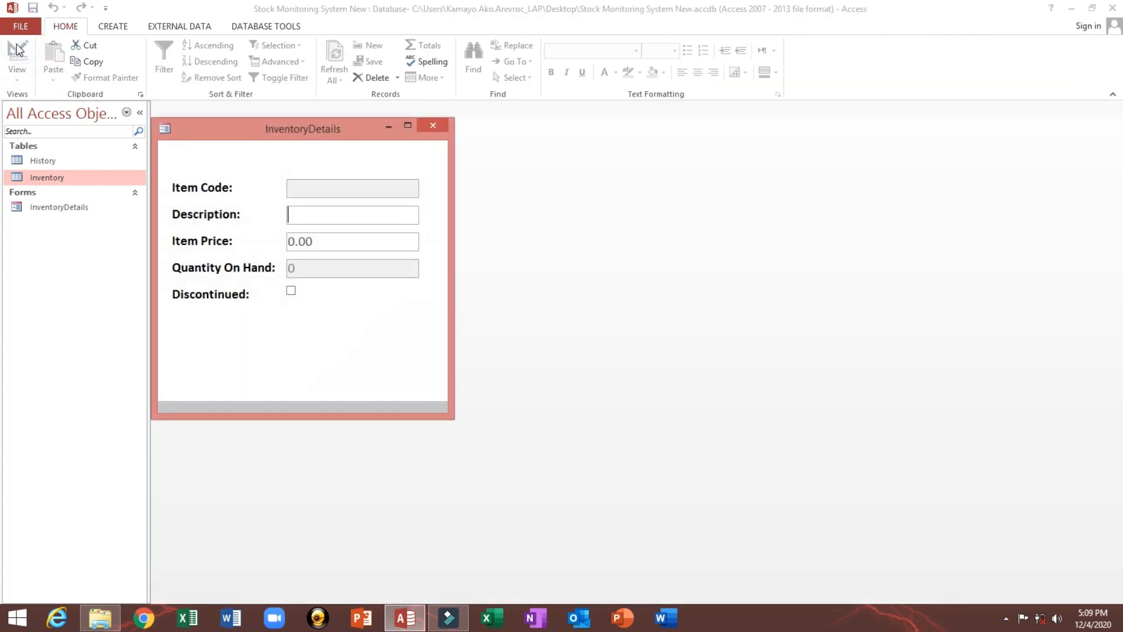
pyautogui.moveTo(293, 136); pyautogui.dragTo(306, 174)
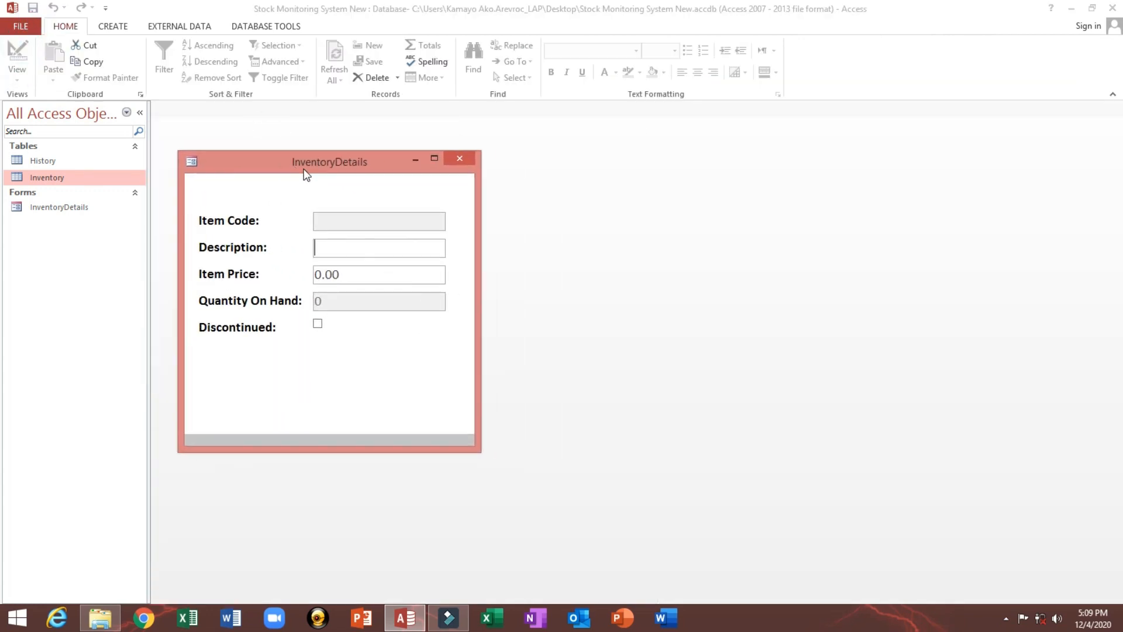
pyautogui.rightClick(305, 174)
pyautogui.click(353, 267)
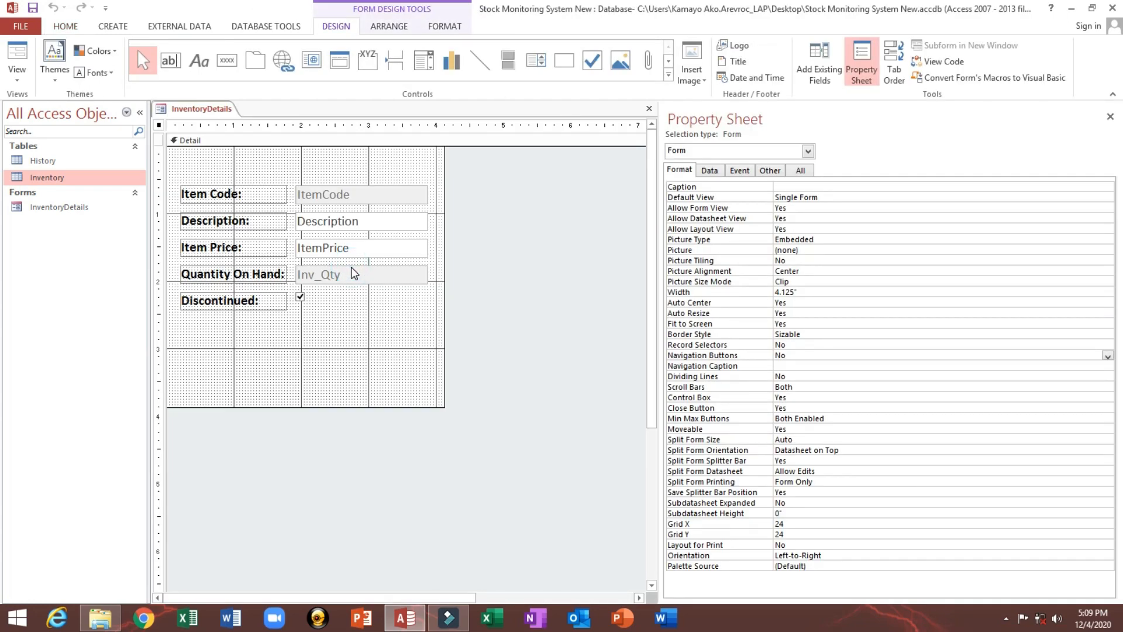
# - Shift all the labels and fields together slightly up and left in the Detail section
pyautogui.click(258, 173)
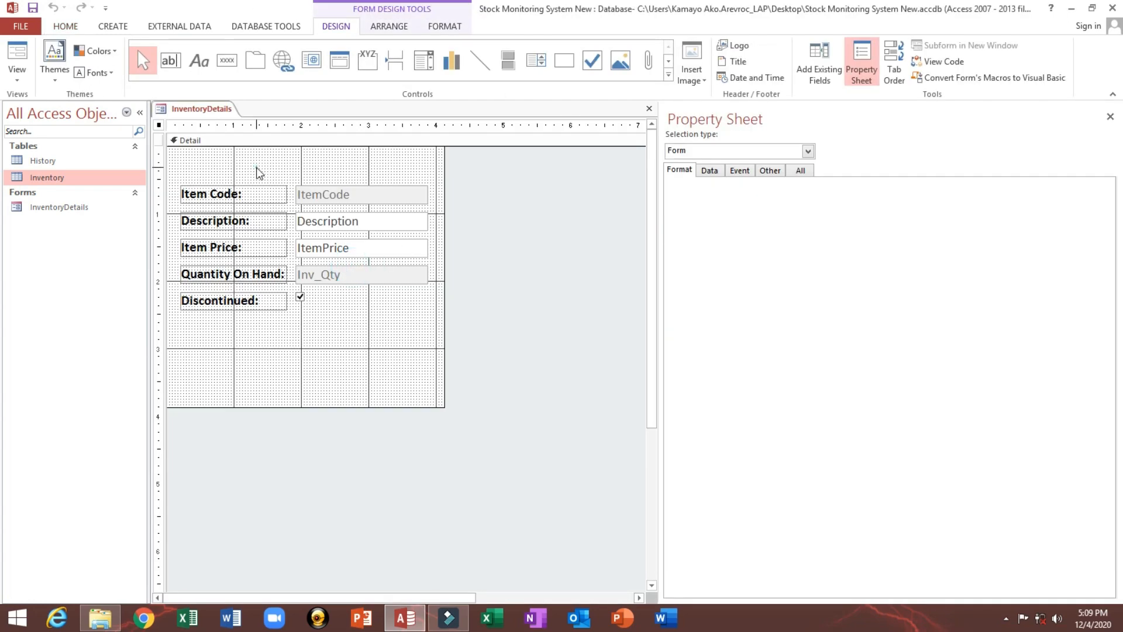
pyautogui.moveTo(256, 168); pyautogui.dragTo(338, 344)
pyautogui.click(324, 200)
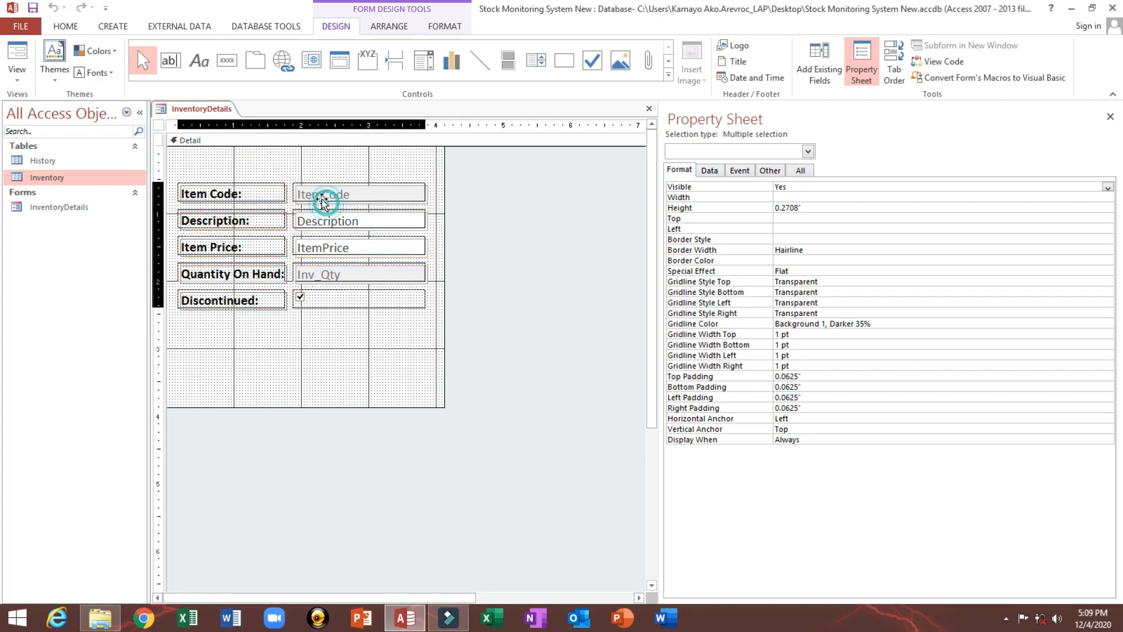
# - Widen the five field controls, from ItemCode down to the Discontinued check box, to 2.2917 inches
pyautogui.moveTo(324, 201); pyautogui.dragTo(341, 292)
pyautogui.hotkey('shift', 'Right')
pyautogui.hotkey('shift', 'Right')
pyautogui.hotkey('shift', 'Right')
pyautogui.hotkey('shift', 'Right')
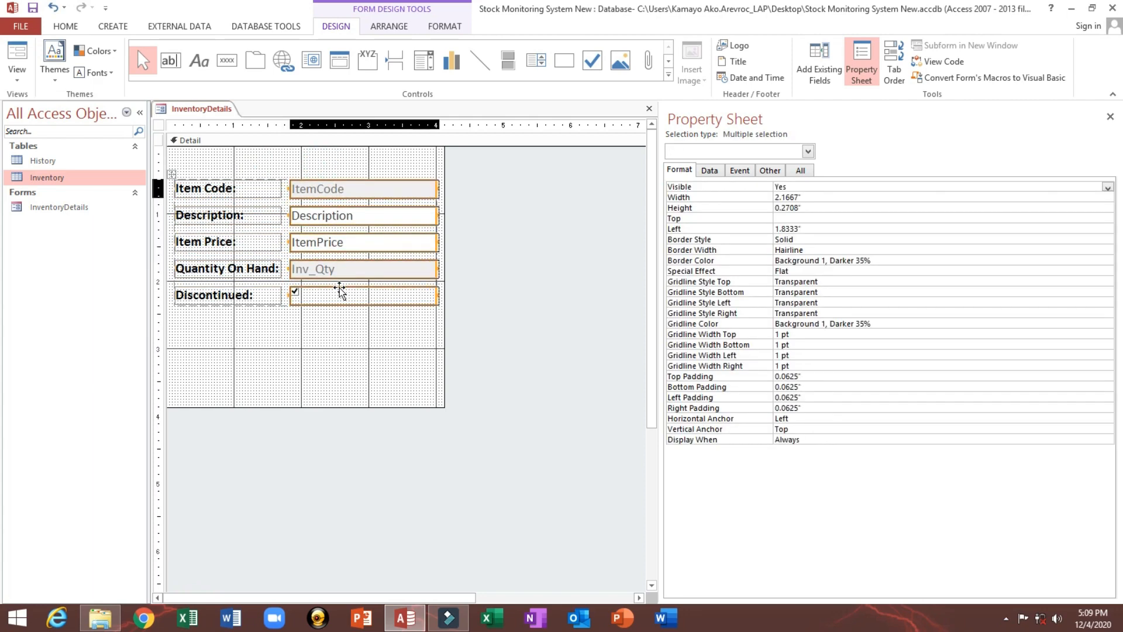
pyautogui.hotkey('shift', 'Right')
pyautogui.hotkey('shift', 'Right')
pyautogui.hotkey('shift', 'Right')
pyautogui.hotkey('shift', 'Right')
pyautogui.hotkey('shift', 'Right')
pyautogui.hotkey('shift', 'Right')
pyautogui.hotkey('shift', 'Right')
pyautogui.hotkey('shift', 'Right')
pyautogui.hotkey('shift', 'Right')
pyautogui.hotkey('shift', 'Right')
pyautogui.hotkey('shift', 'Right')
pyautogui.hotkey('shift', 'Right')
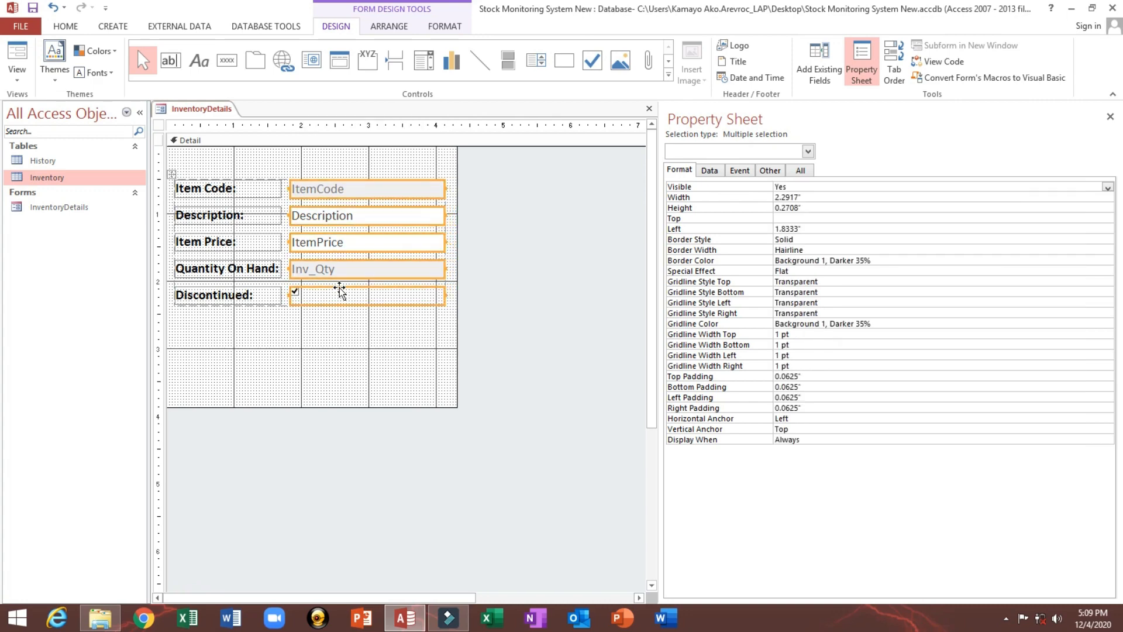
pyautogui.click(285, 169)
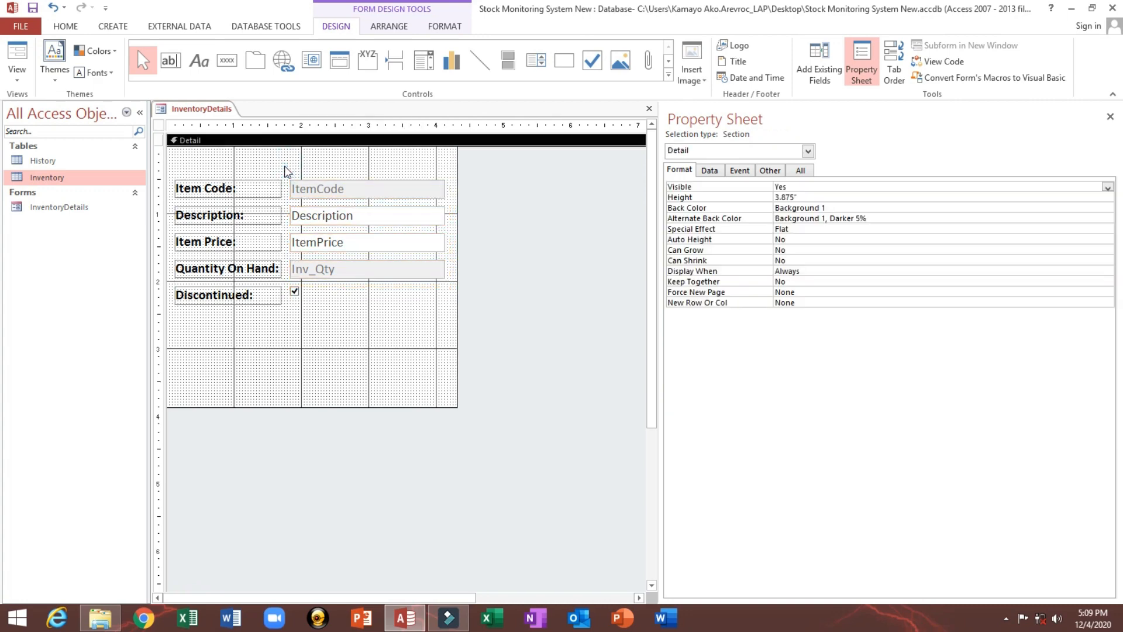
# - Assign an event procedure to the form's Before Insert event and open its code in the Visual Basic editor
pyautogui.click(159, 125)
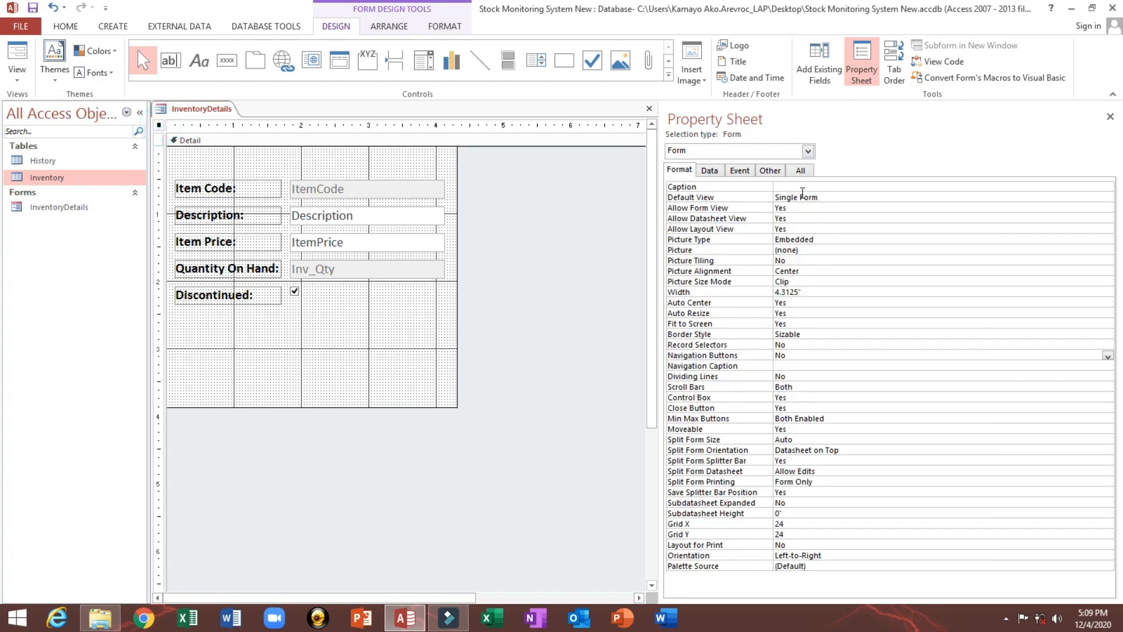
pyautogui.click(740, 170)
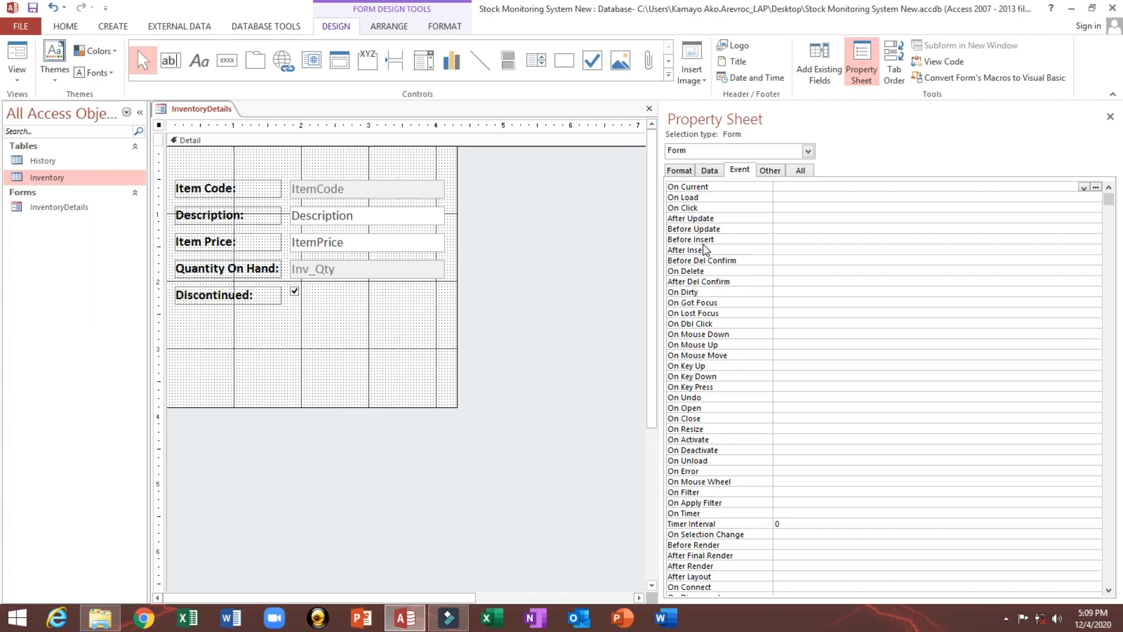
pyautogui.click(702, 240)
pyautogui.click(1084, 239)
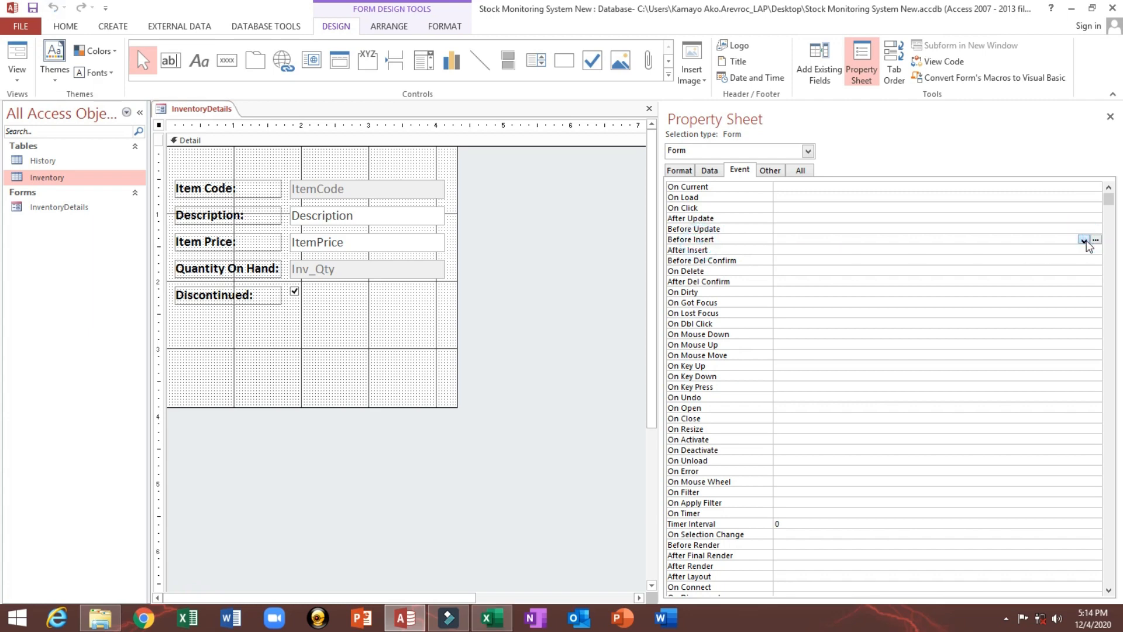
pyautogui.click(1084, 240)
pyautogui.click(1082, 250)
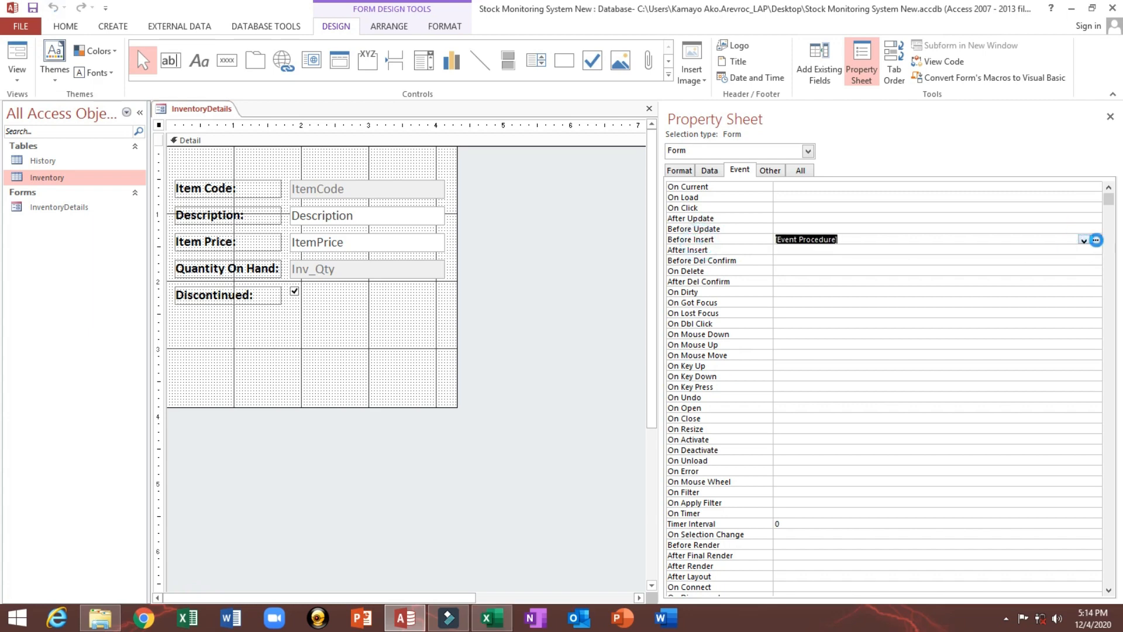
pyautogui.click(1095, 239)
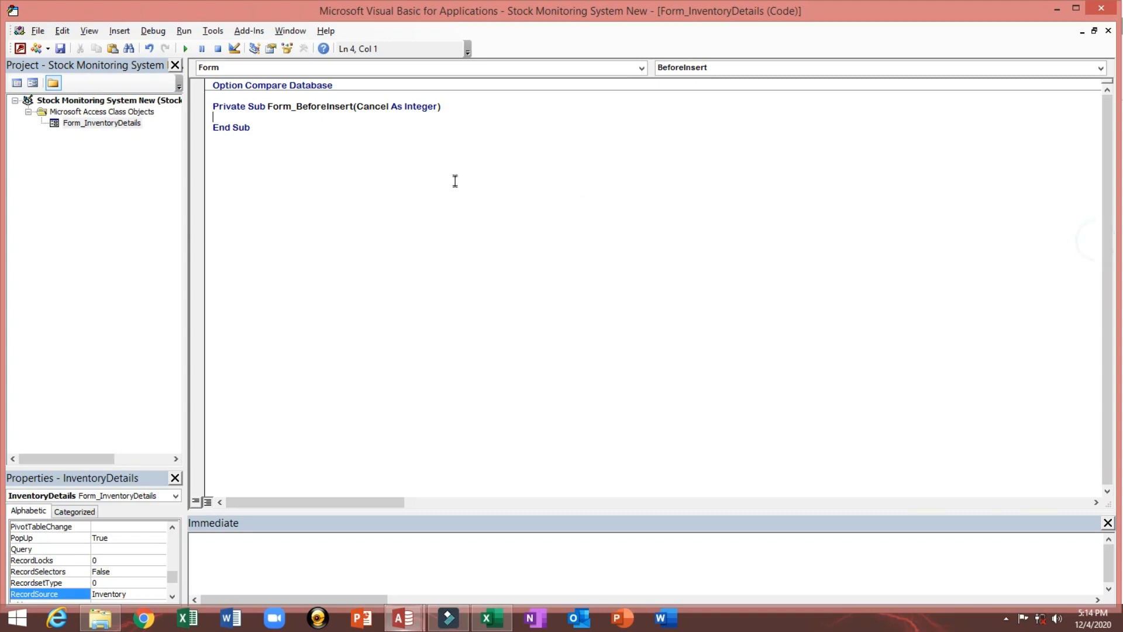
# - Switch to Access to check the Name property of the ItemCode text box, and return to the Visual Basic code
pyautogui.click(31, 51)
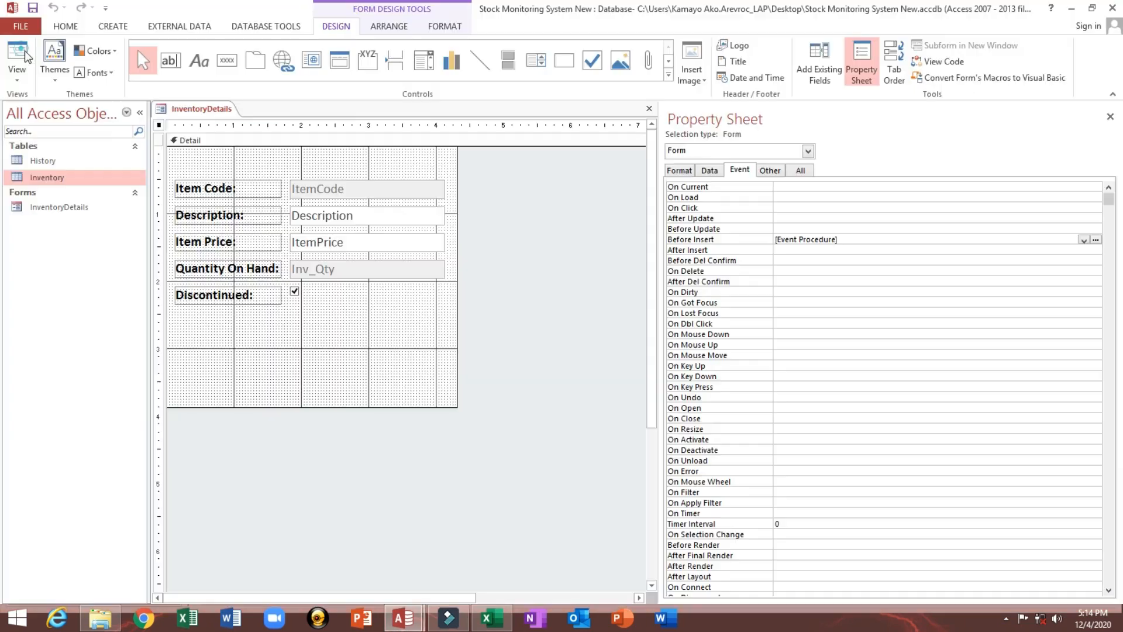
pyautogui.click(349, 190)
pyautogui.click(770, 170)
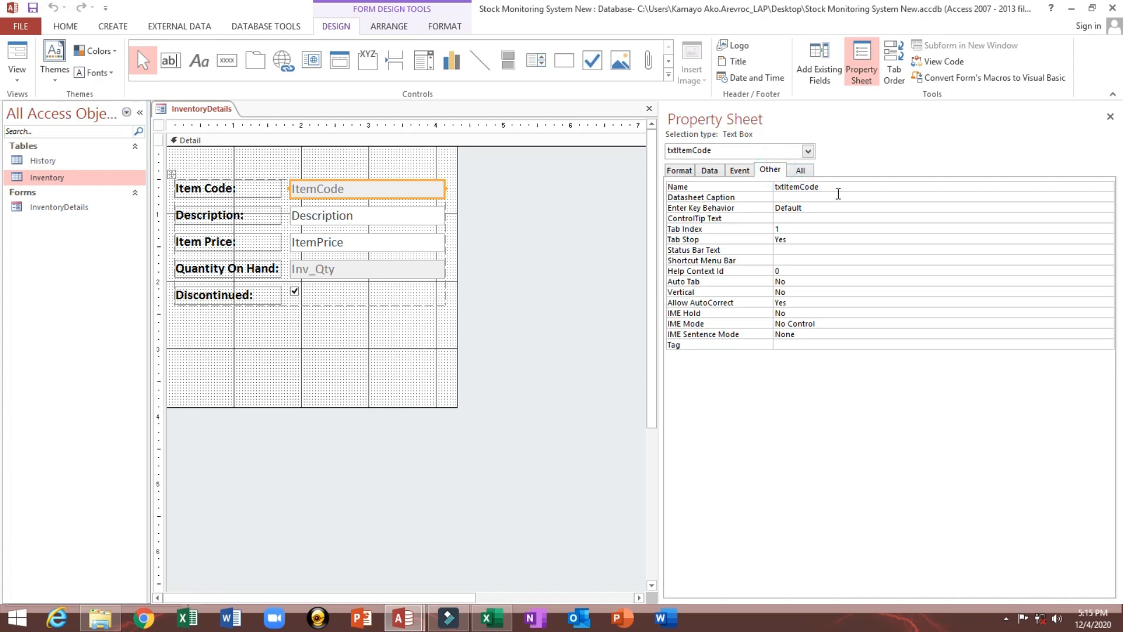
pyautogui.doubleClick(840, 187)
pyautogui.hotkey('alt', 'Tab')
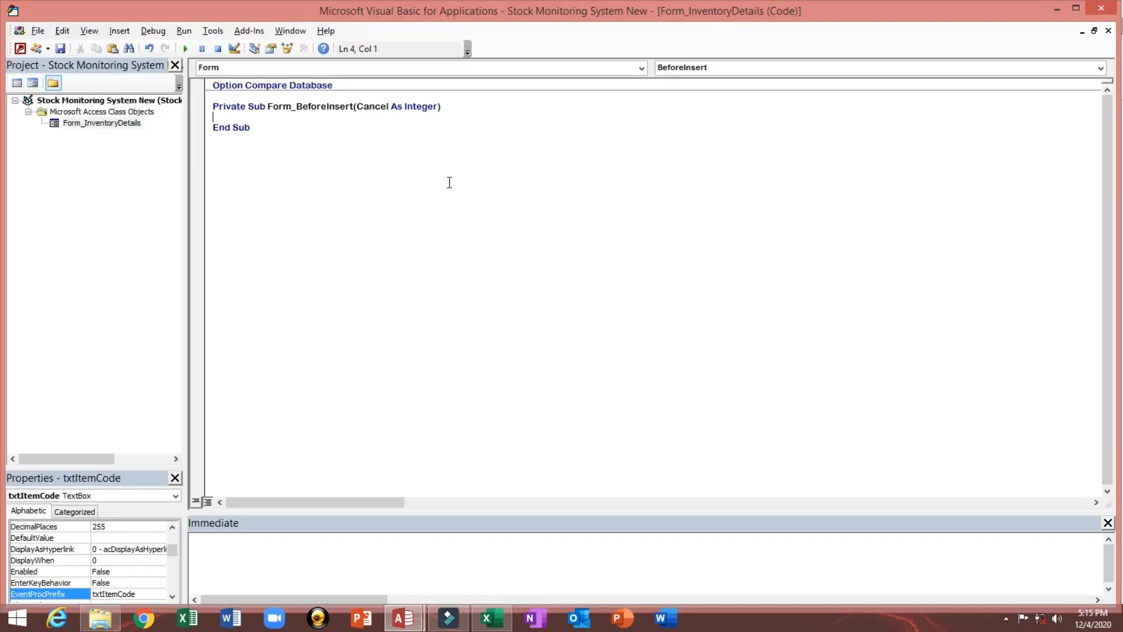
# - In Form_BeforeInsert, add the line Me.txtItemCode = Format(Now(), "yyyymmddhhnnss") and select its format string
pyautogui.write('me.txtItemCode')
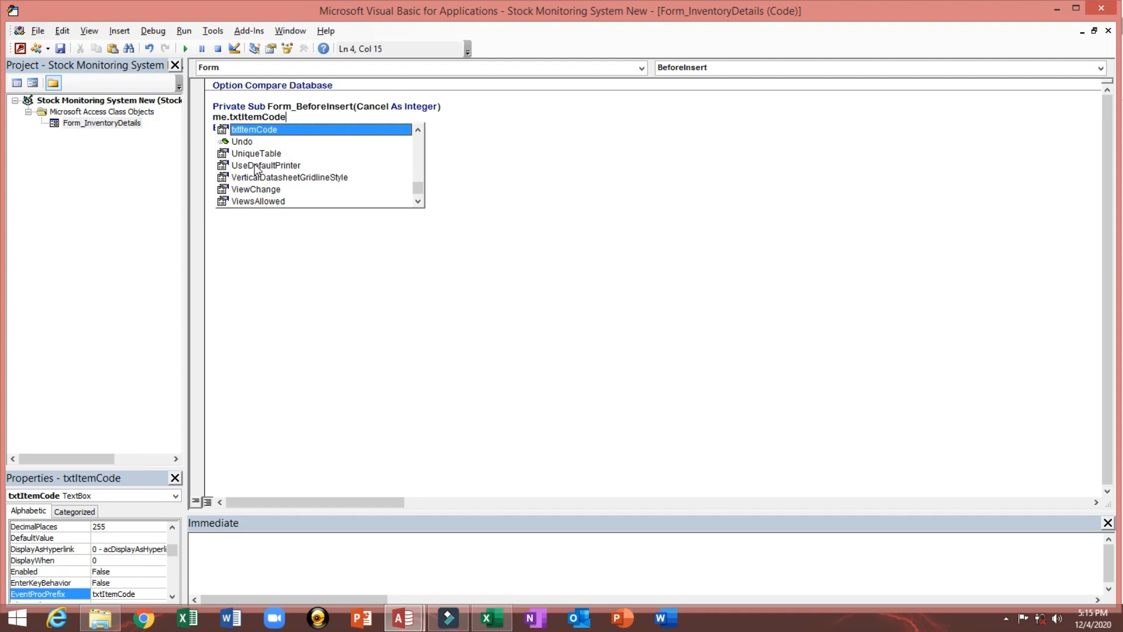
pyautogui.write('=')
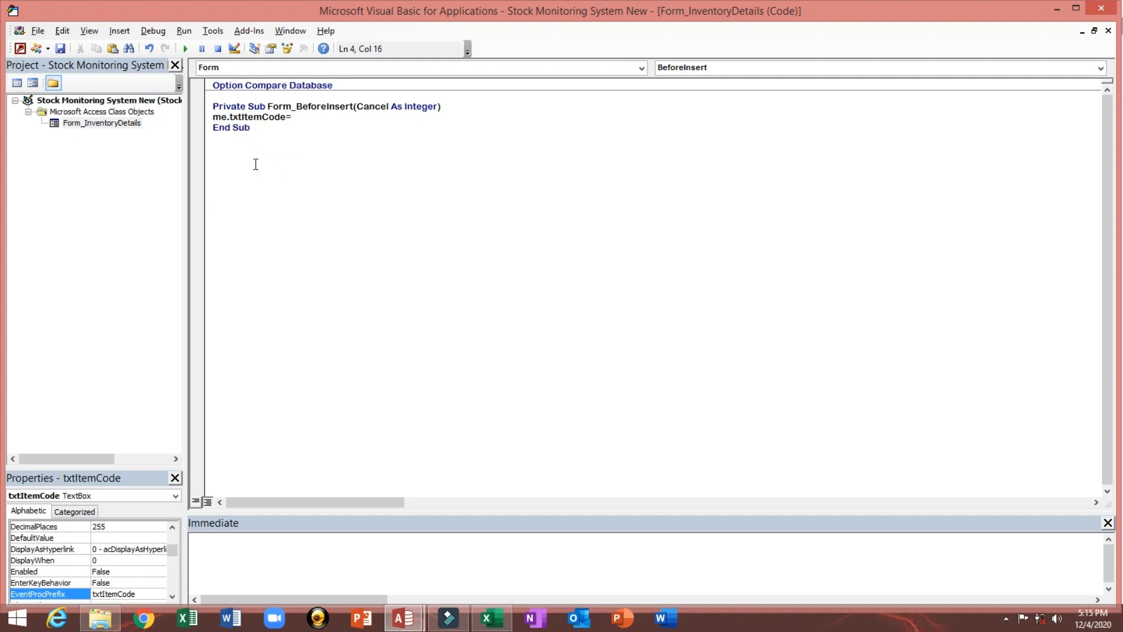
pyautogui.write('Format(Now')
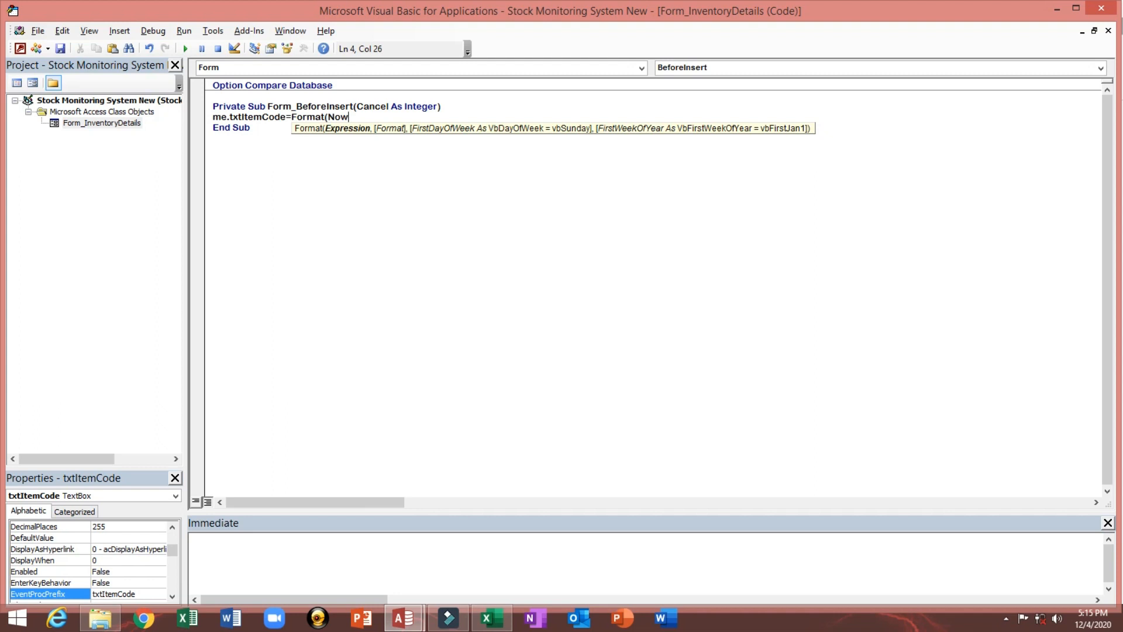
pyautogui.write('(')
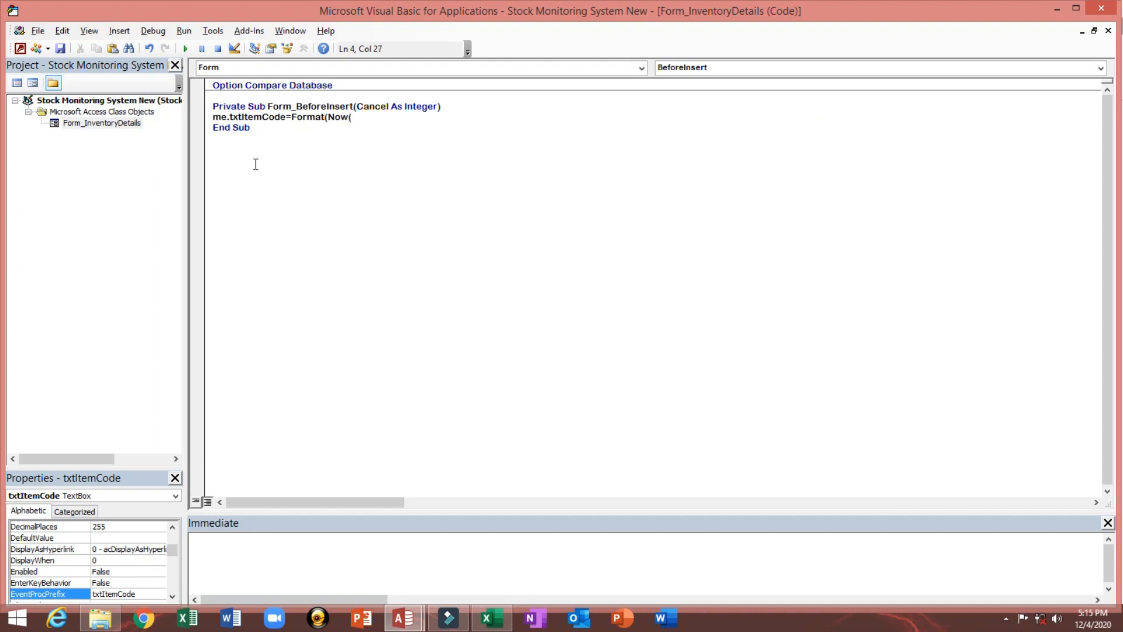
pyautogui.write(')')
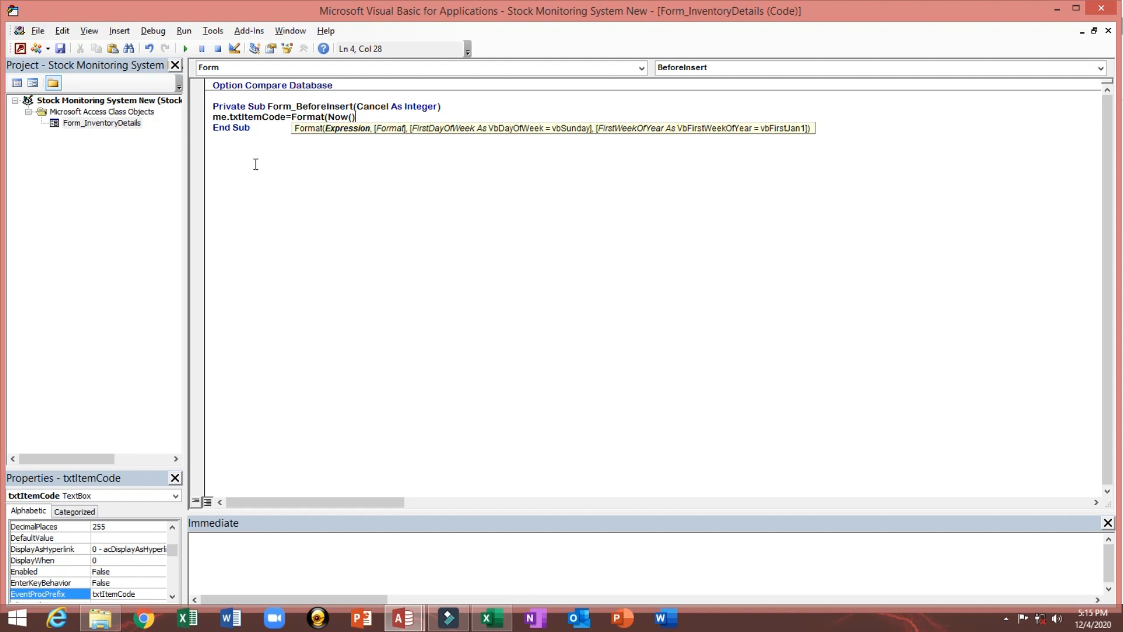
pyautogui.write(',"')
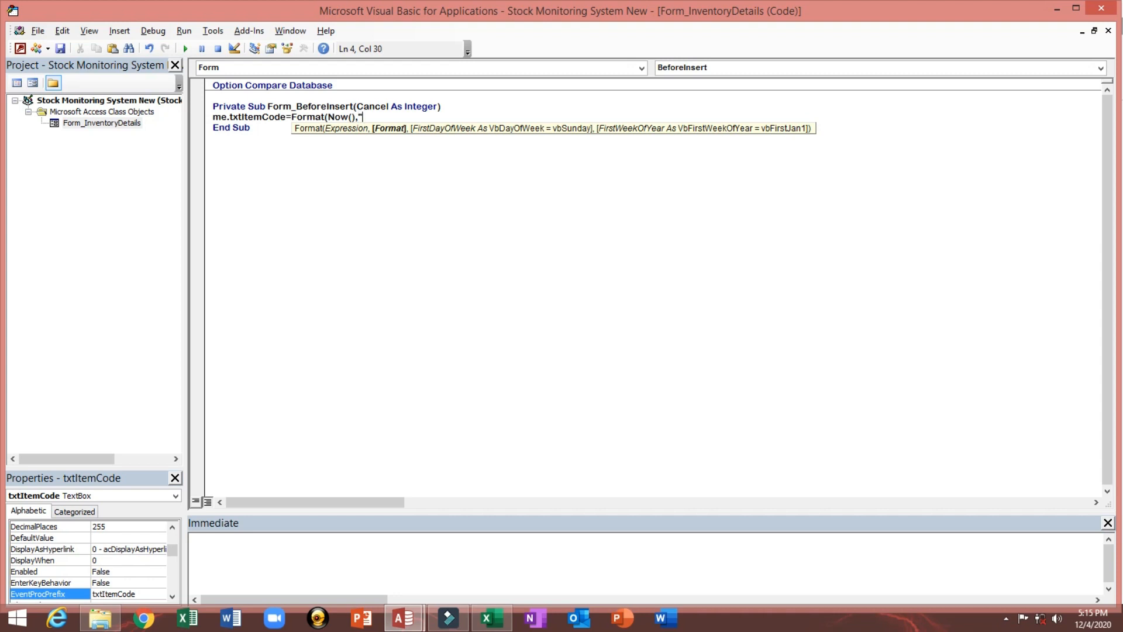
pyautogui.write('yyyymmddhhnnss")')
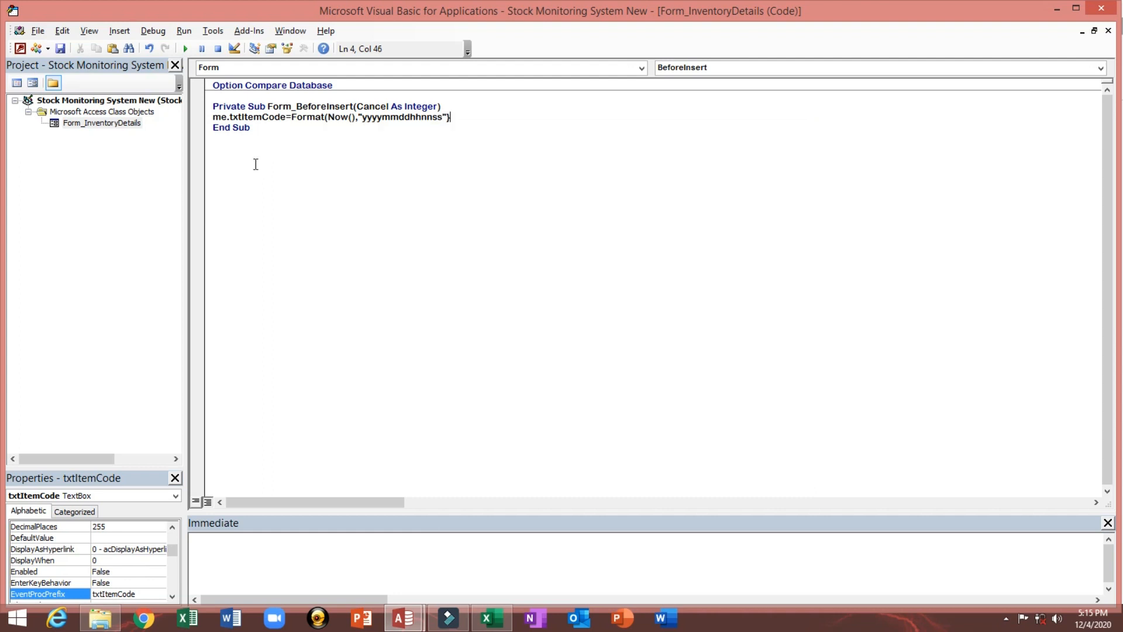
pyautogui.write(')')
pyautogui.press('Return')
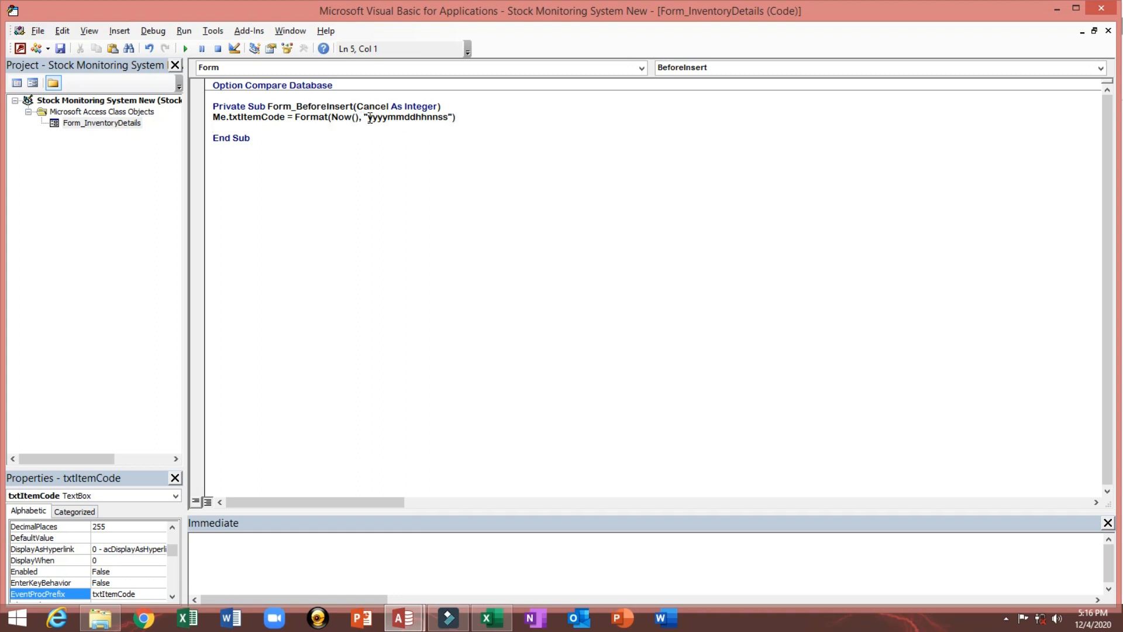
pyautogui.moveTo(370, 117); pyautogui.dragTo(451, 117)
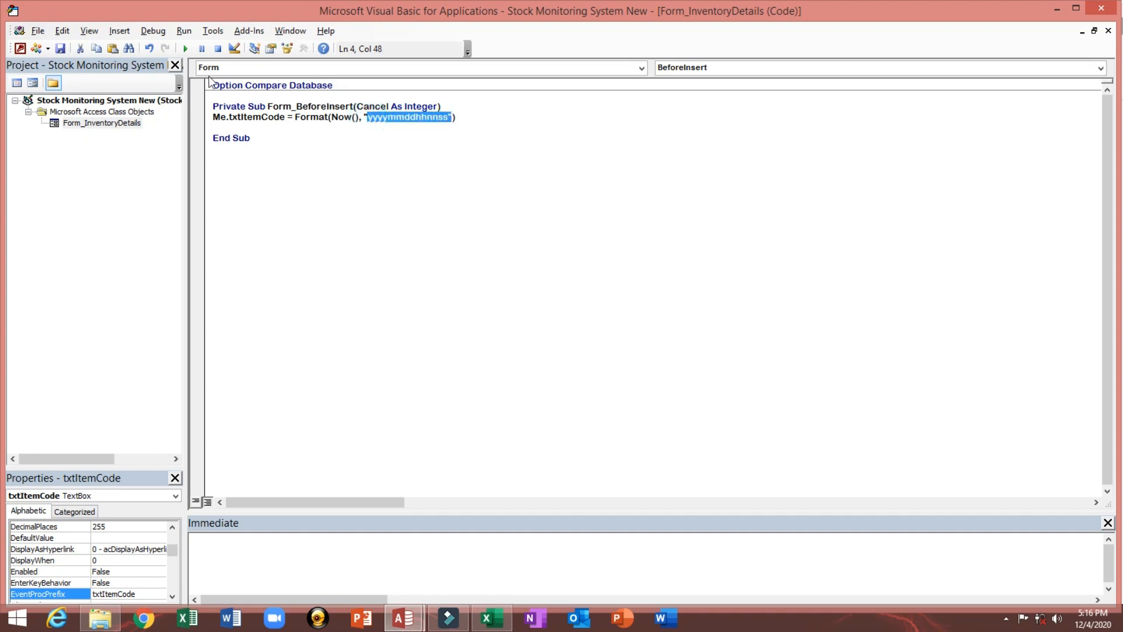
# - Close the Visual Basic editor and return to the InventoryDetails form in Access
pyautogui.click(148, 31)
pyautogui.click(150, 33)
pyautogui.click(1102, 10)
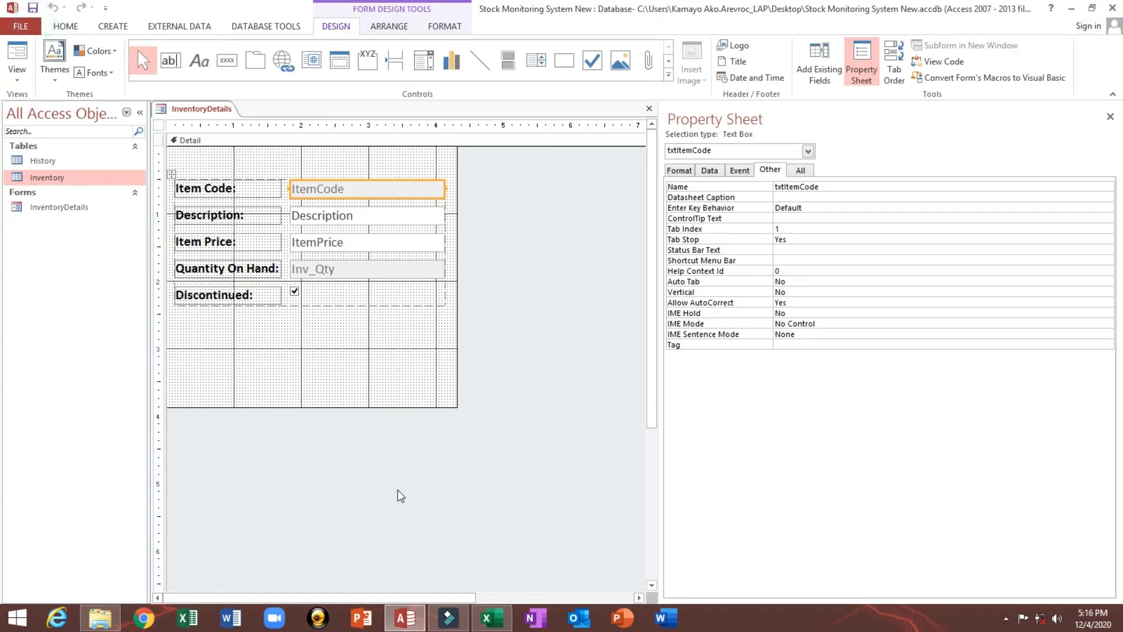
# - Switch to Excel, copy the description in cell C2 of the Inventory (2) sheet, and return to Access
pyautogui.click(491, 618)
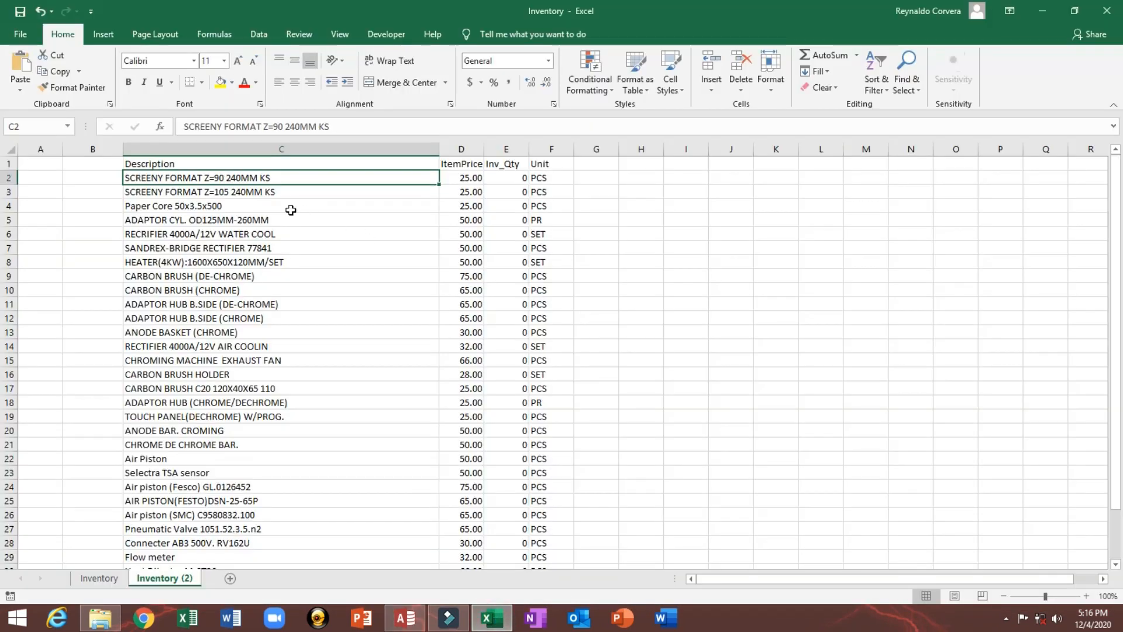
pyautogui.click(231, 206)
pyautogui.click(230, 177)
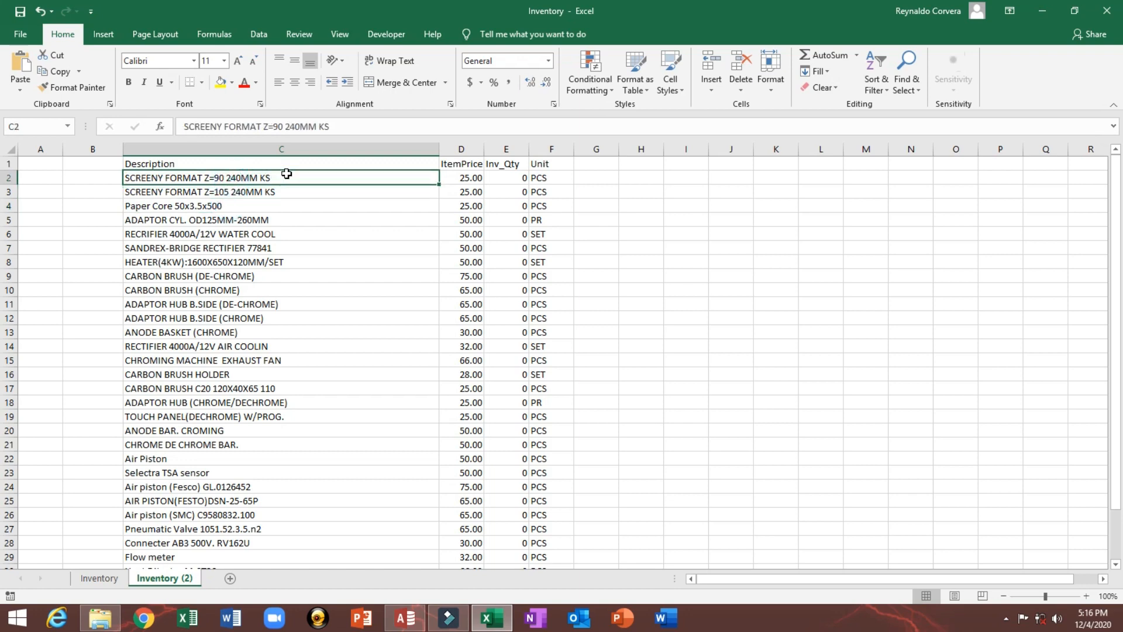
pyautogui.hotkey('alt', 'Tab')
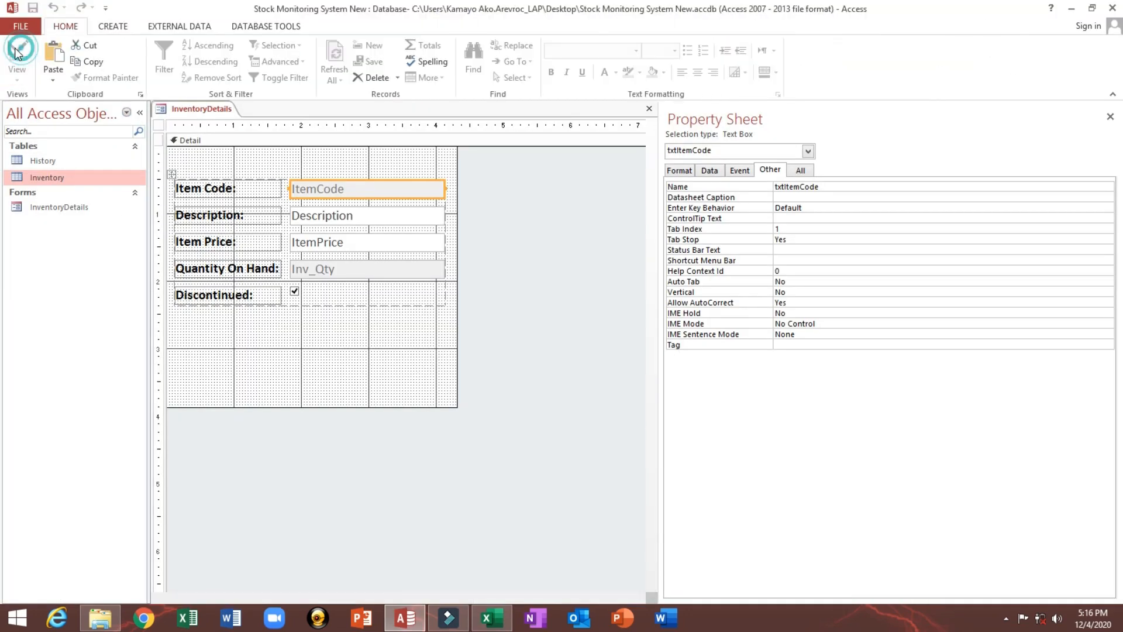
# - Show InventoryDetails in Form view and paste SCREENY FORMAT Z=90 240MM KS into Description
pyautogui.click(17, 51)
pyautogui.moveTo(193, 138); pyautogui.dragTo(228, 136)
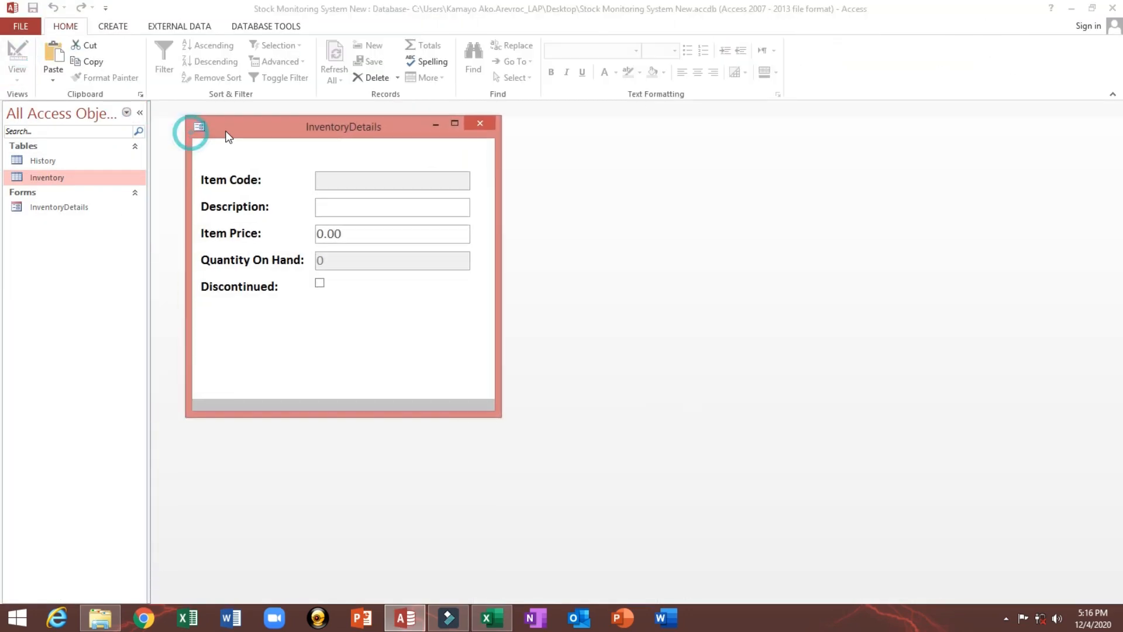
pyautogui.click(346, 208)
pyautogui.click(368, 205)
pyautogui.hotkey('ctrl', 'v')
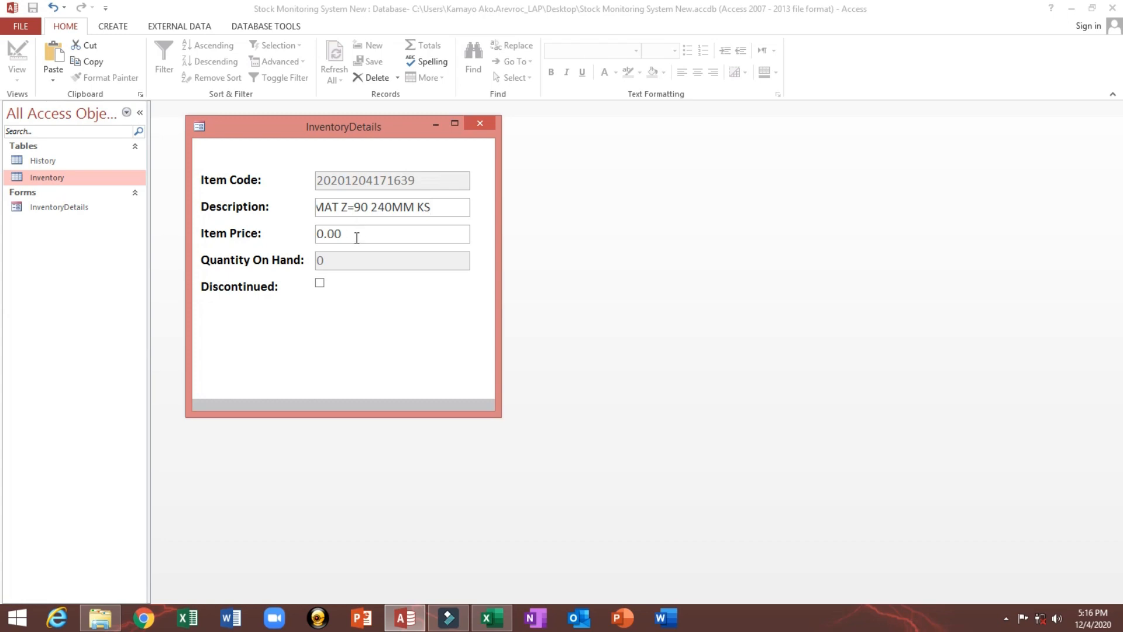
# - Copy the 25.00 price from cell D2 in Excel into the form's Item Price and advance to a new record
pyautogui.hotkey('alt', 'Tab')
pyautogui.hotkey('ctrl', 'c')
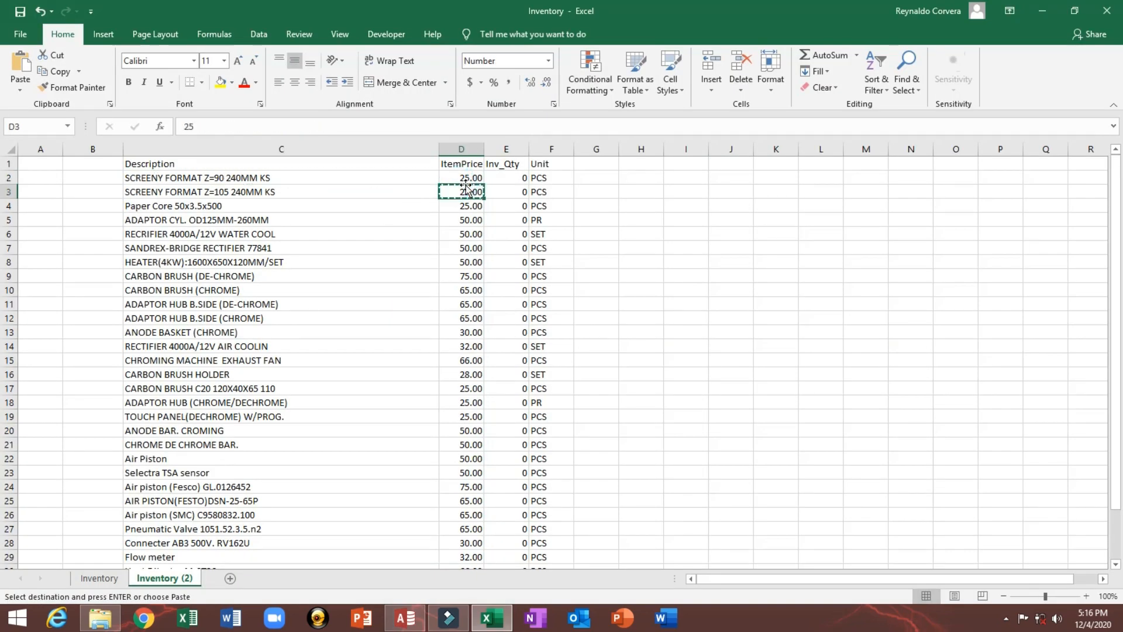
pyautogui.click(458, 180)
pyautogui.hotkey('ctrl', 'c')
pyautogui.hotkey('alt', 'Tab')
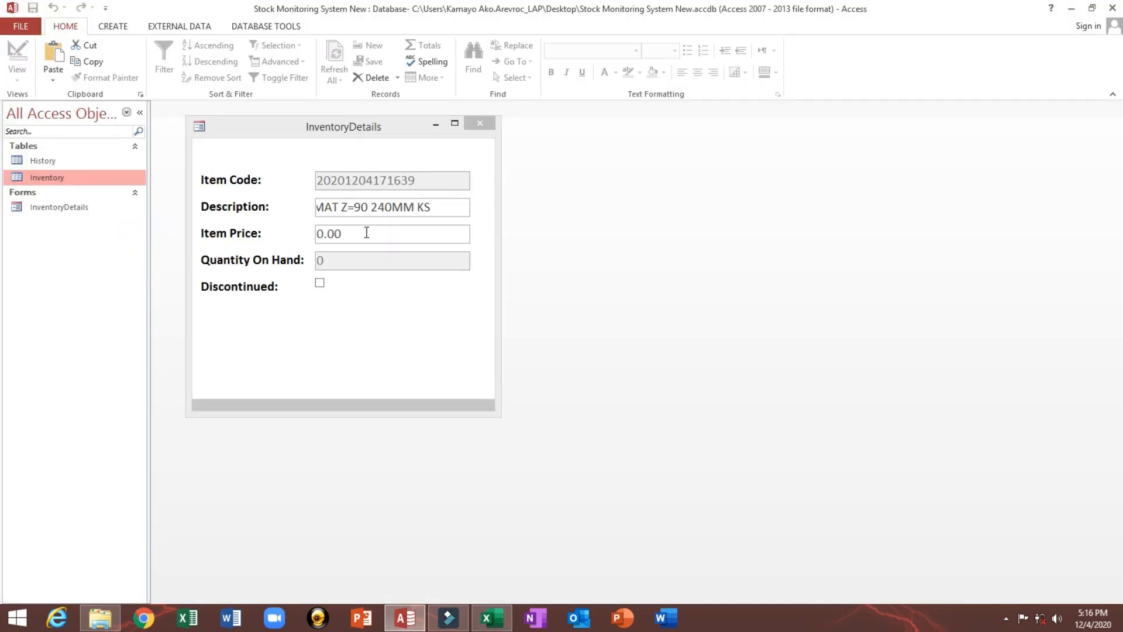
pyautogui.click(366, 232)
pyautogui.hotkey('ctrl', 'v')
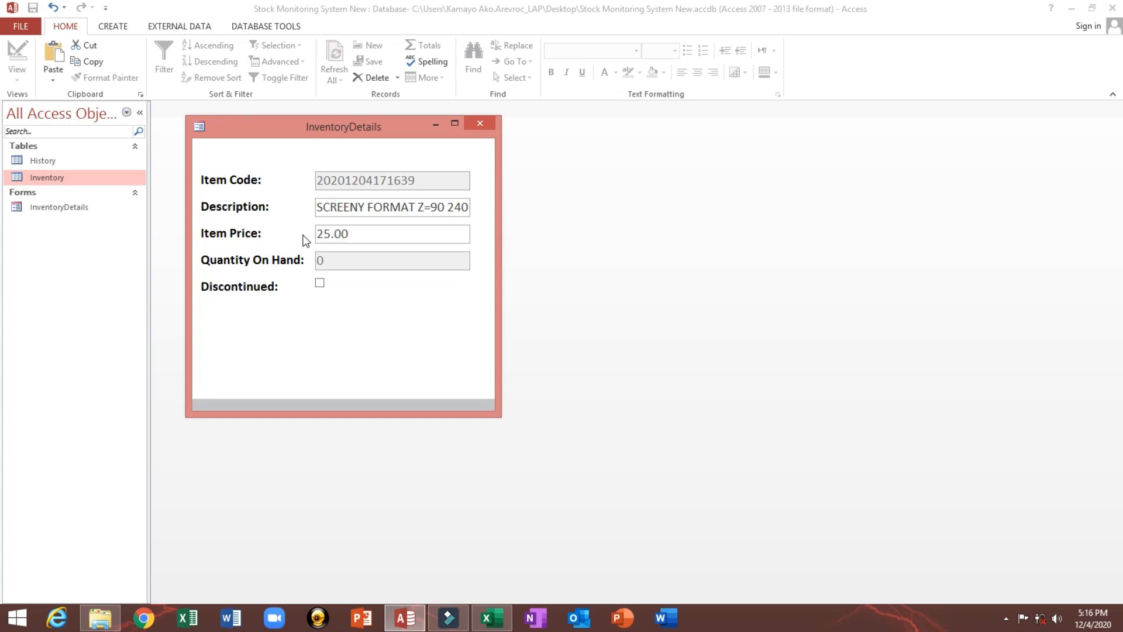
pyautogui.click(349, 300)
pyautogui.press('Tab')
pyautogui.press('Tab')
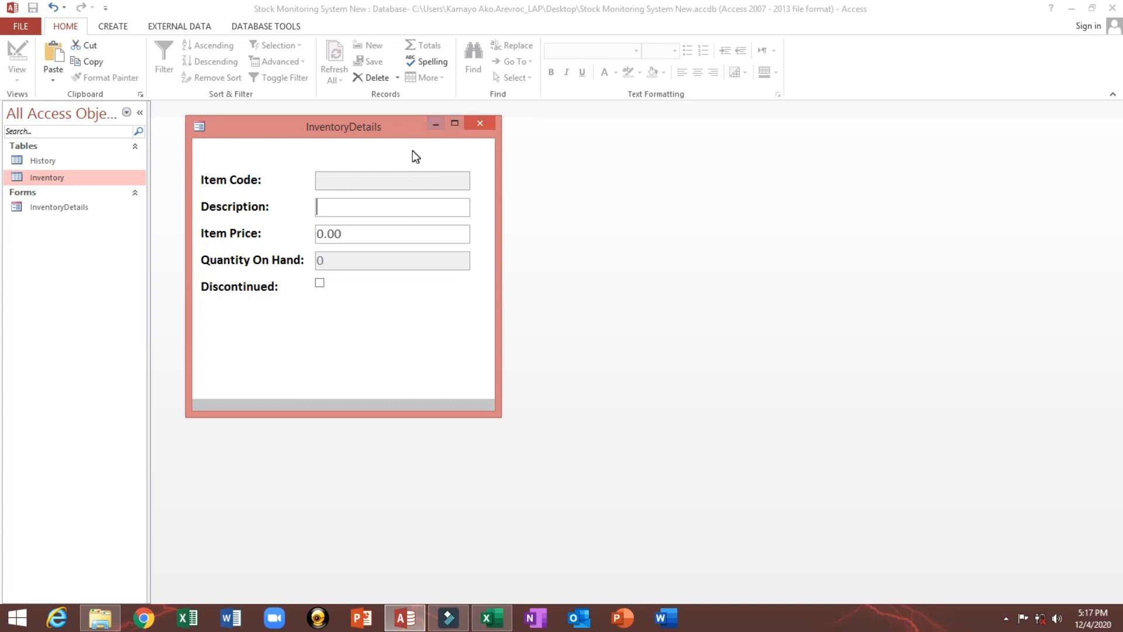
# - Copy SCREENY FORMAT Z=105 240MM KS from cell C3 in Excel into the new record's Description
pyautogui.hotkey('alt', 'Tab')
pyautogui.click(190, 193)
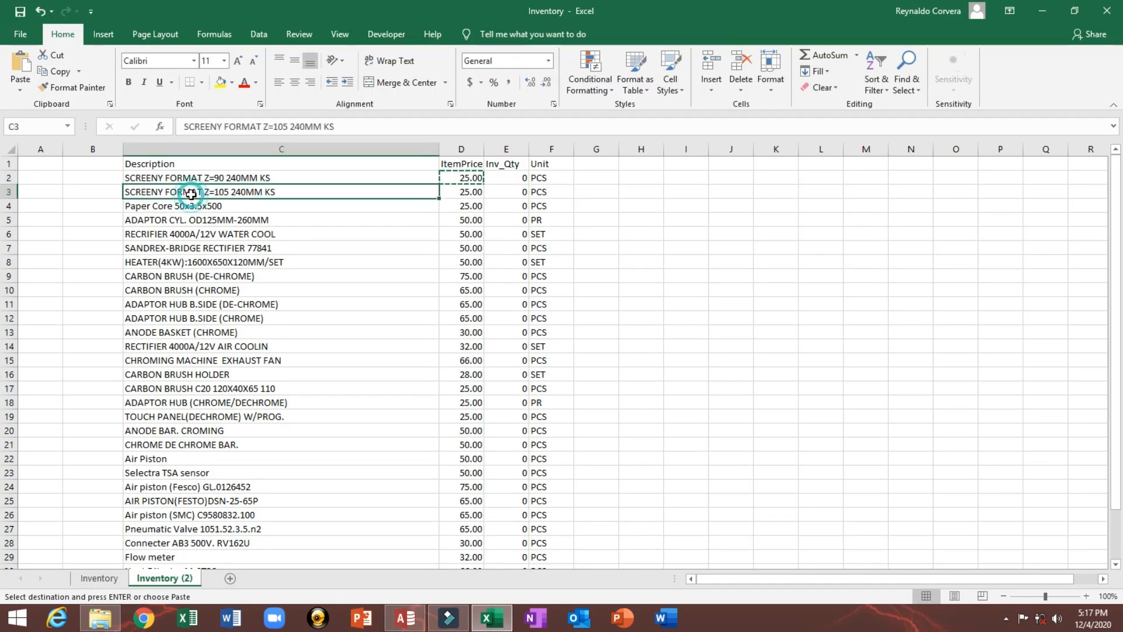
pyautogui.hotkey('ctrl', 'c')
pyautogui.hotkey('alt', 'Tab')
pyautogui.click(339, 207)
pyautogui.hotkey('ctrl', 'v')
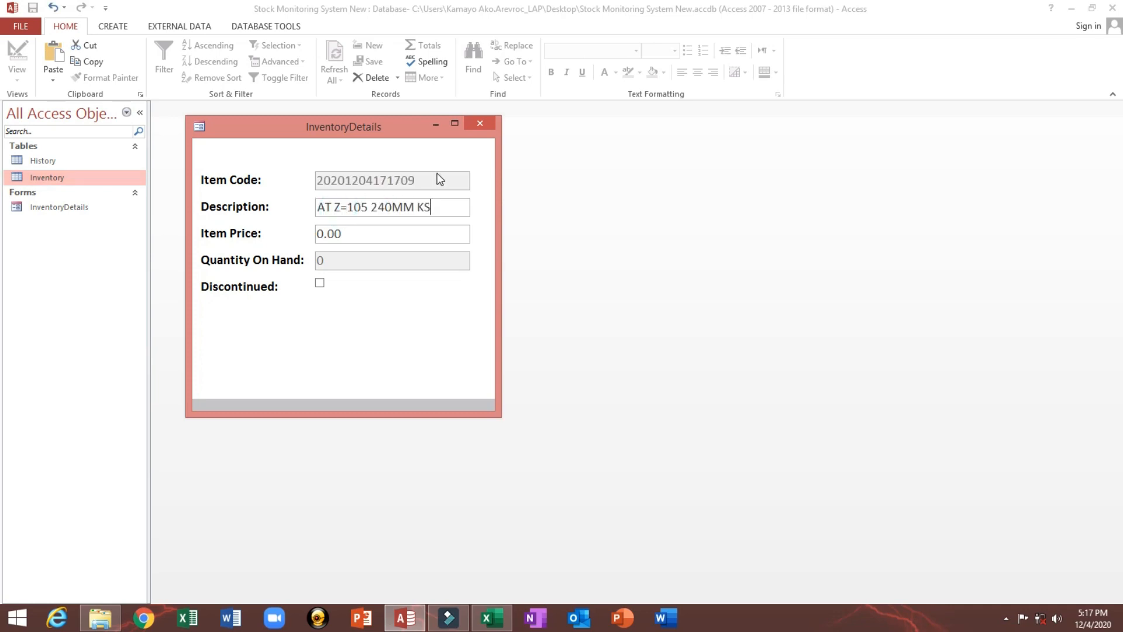
pyautogui.press('Tab')
# - Copy the 25.00 price from cell D3 in Excel into Item Price, complete the record and close the form
pyautogui.hotkey('alt', 'Tab')
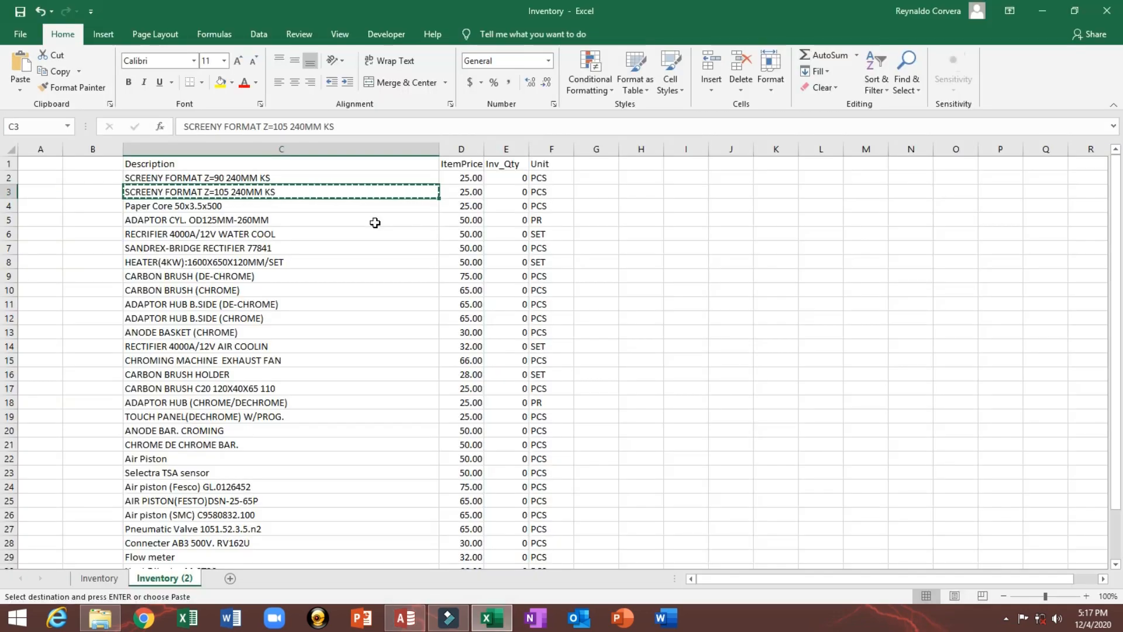
pyautogui.press('Right')
pyautogui.hotkey('ctrl', 'c')
pyautogui.hotkey('alt', 'Tab')
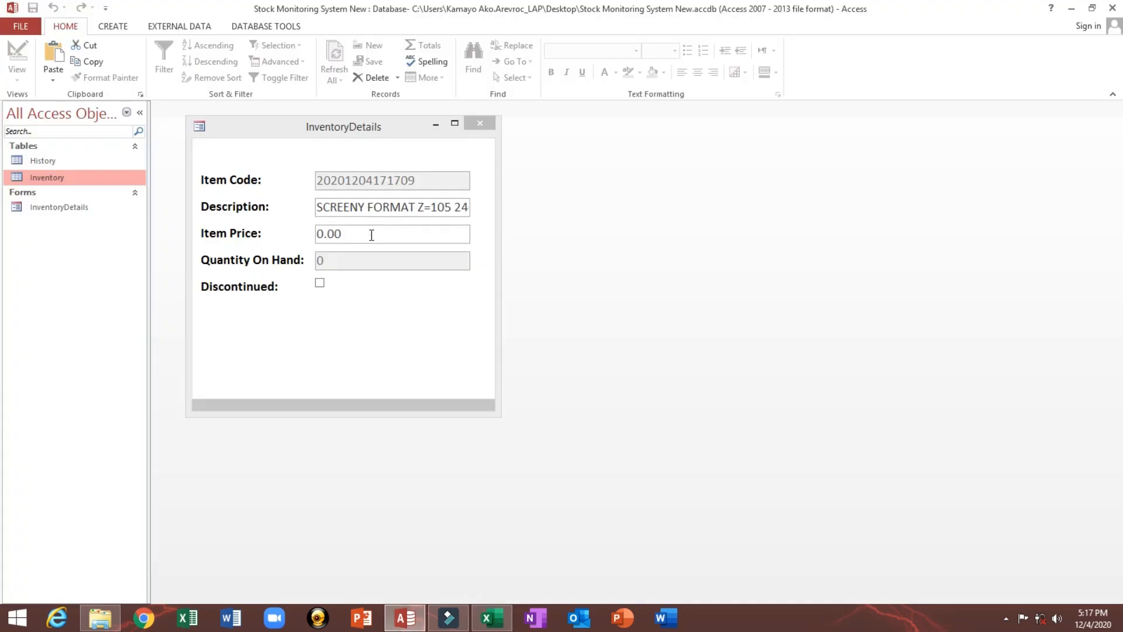
pyautogui.hotkey('ctrl', 'v')
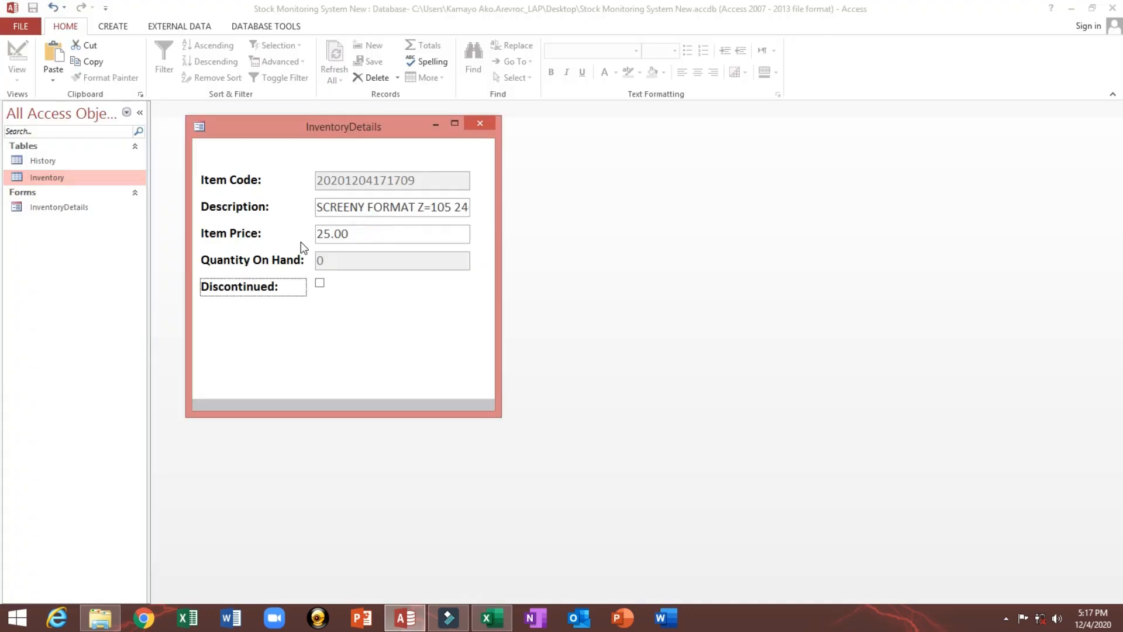
pyautogui.press('Tab')
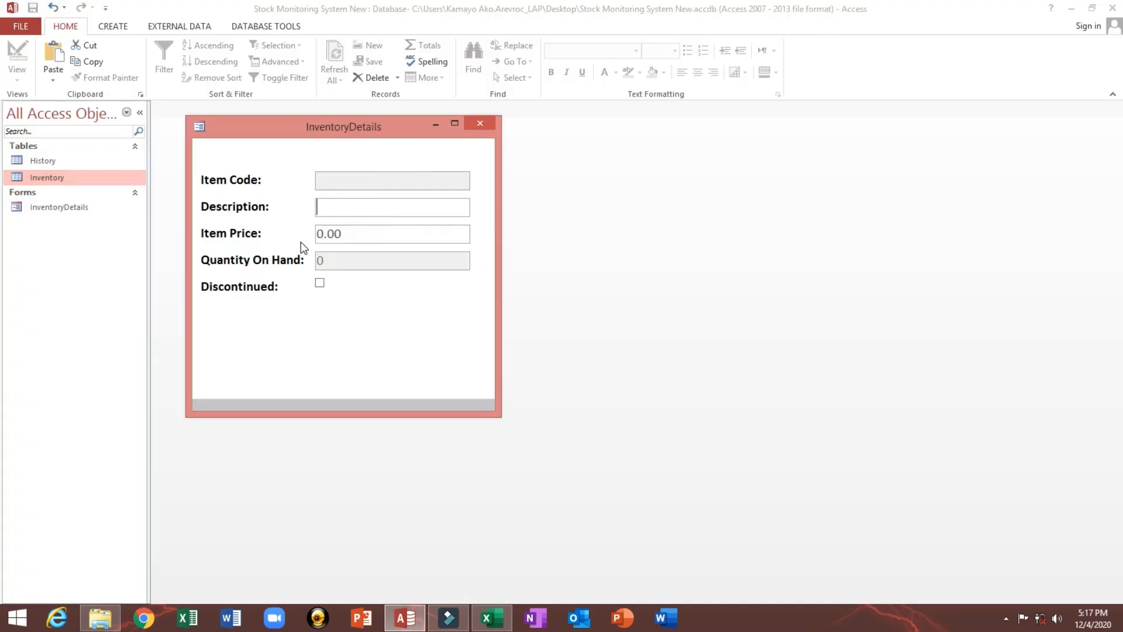
pyautogui.click(480, 124)
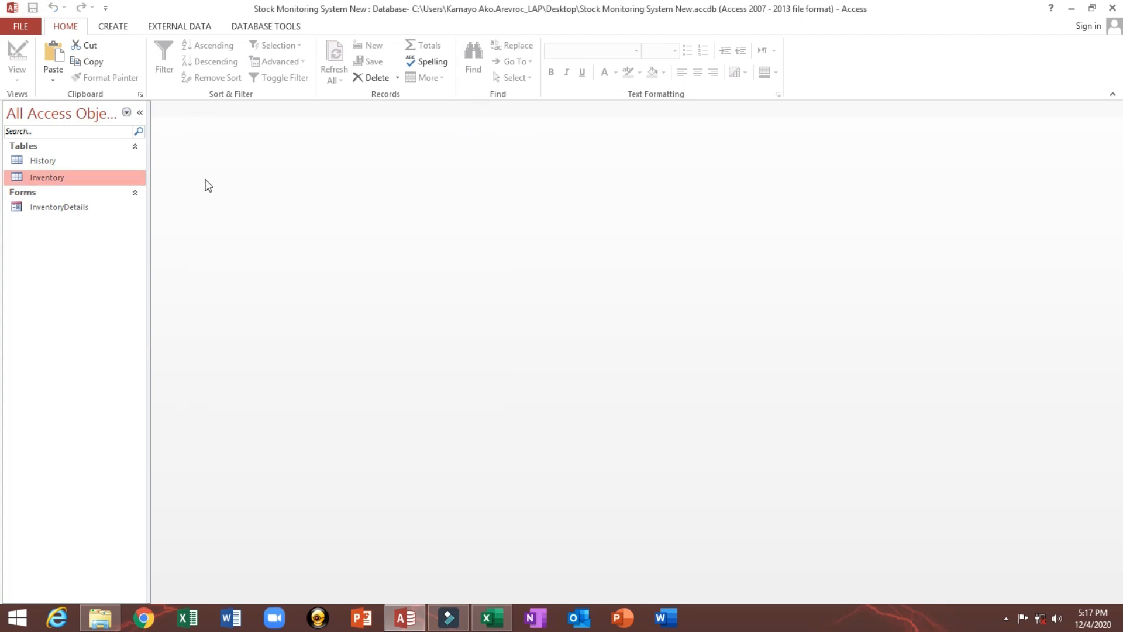
# - Open the Inventory table, widen its Description column to show the full text, and close it with the layout saved
pyautogui.doubleClick(66, 182)
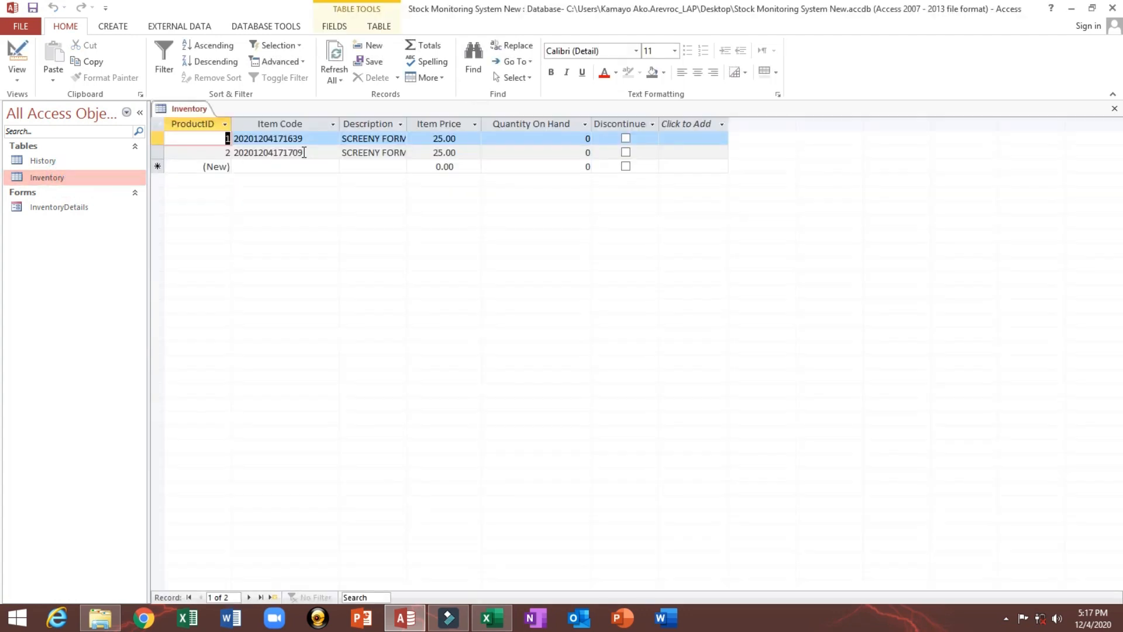
pyautogui.click(284, 138)
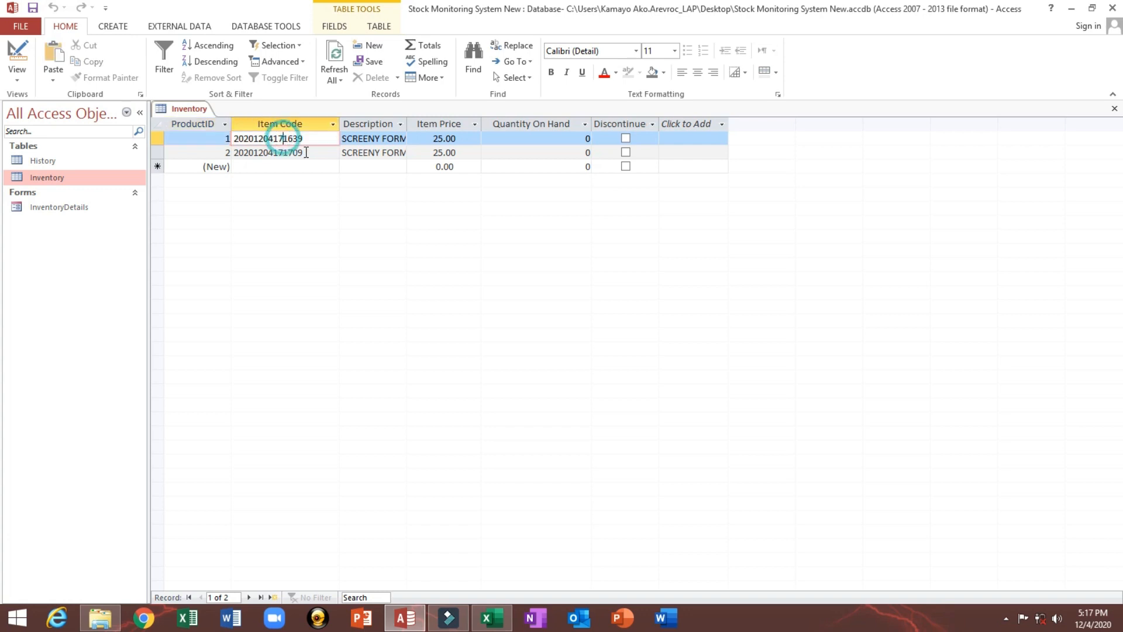
pyautogui.click(298, 152)
pyautogui.moveTo(409, 126); pyautogui.dragTo(536, 124)
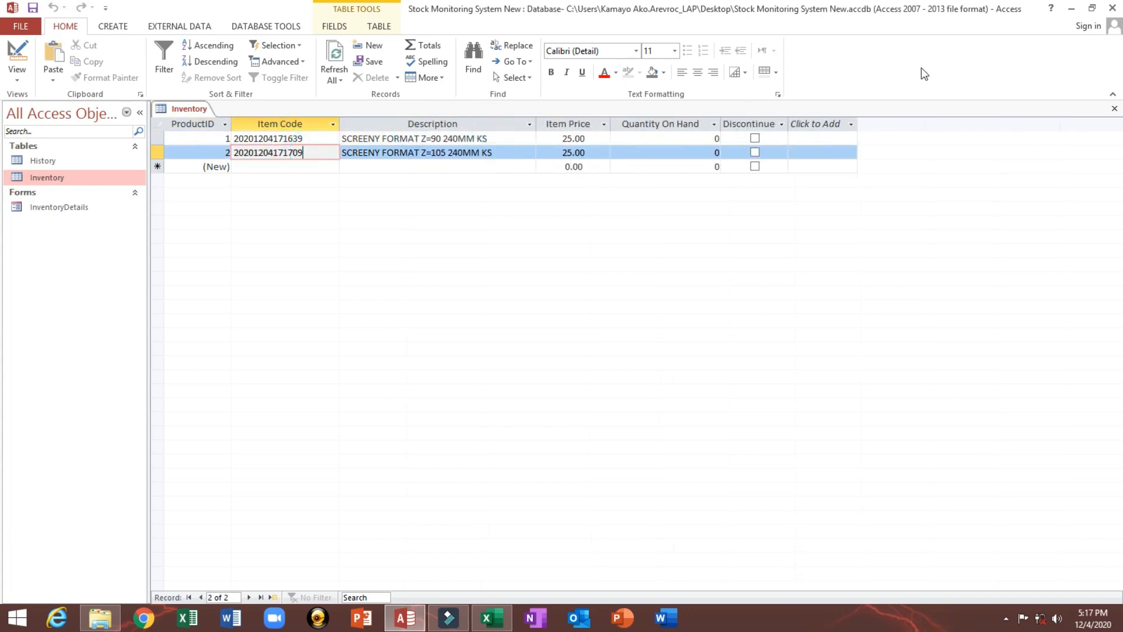
pyautogui.click(1114, 108)
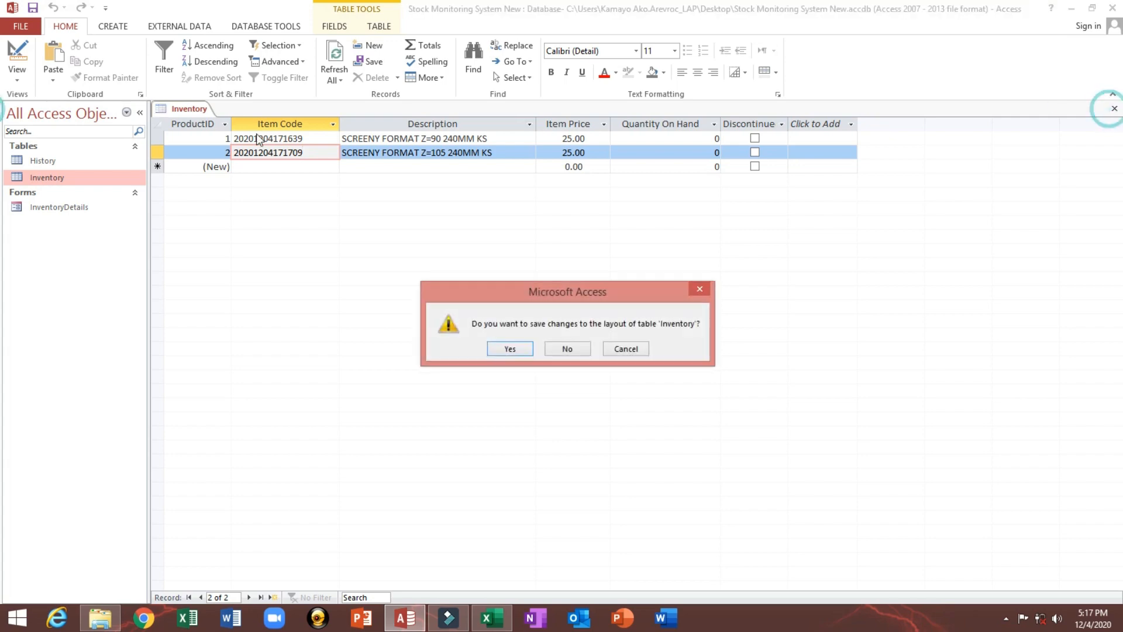
pyautogui.click(513, 351)
# - Open the InventoryDetails form in Design view and select its Detail section
pyautogui.rightClick(76, 210)
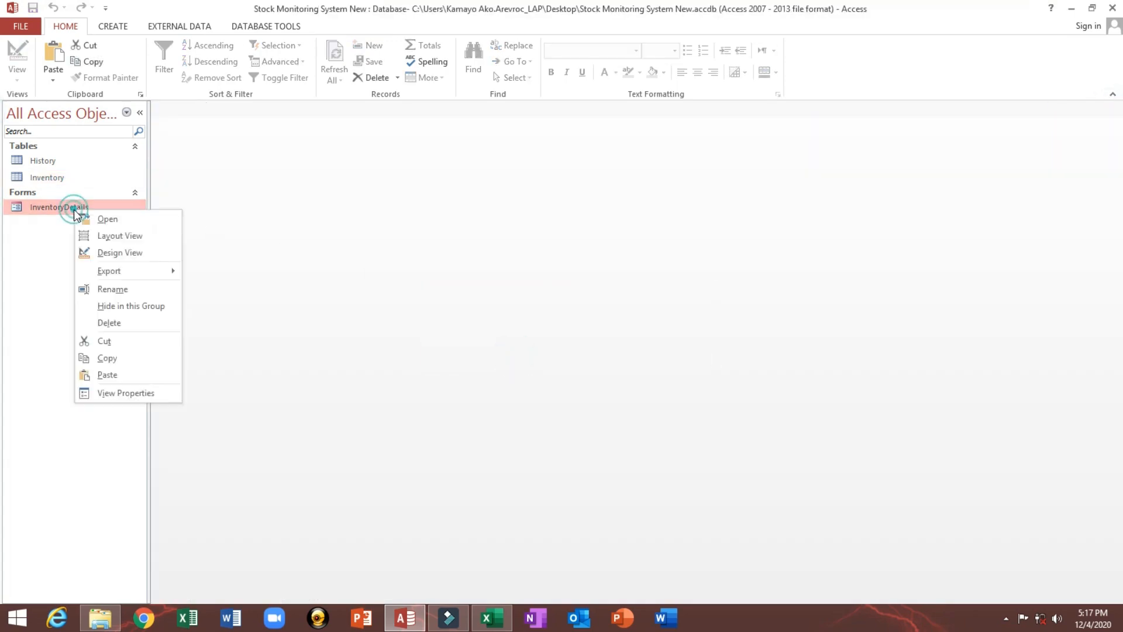
pyautogui.click(111, 253)
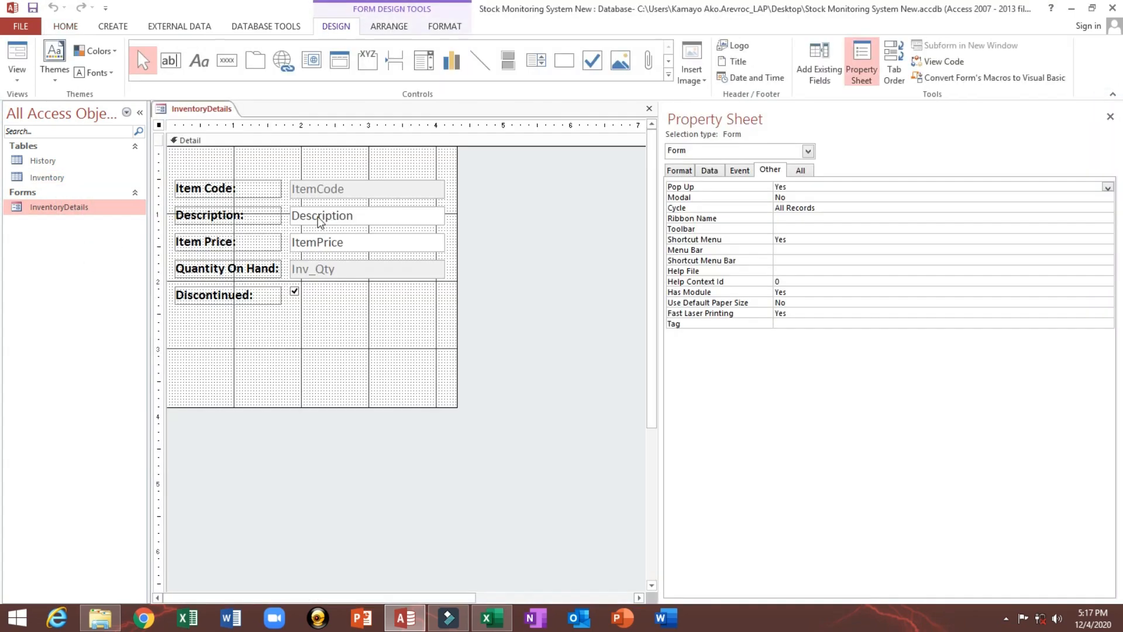
pyautogui.click(339, 350)
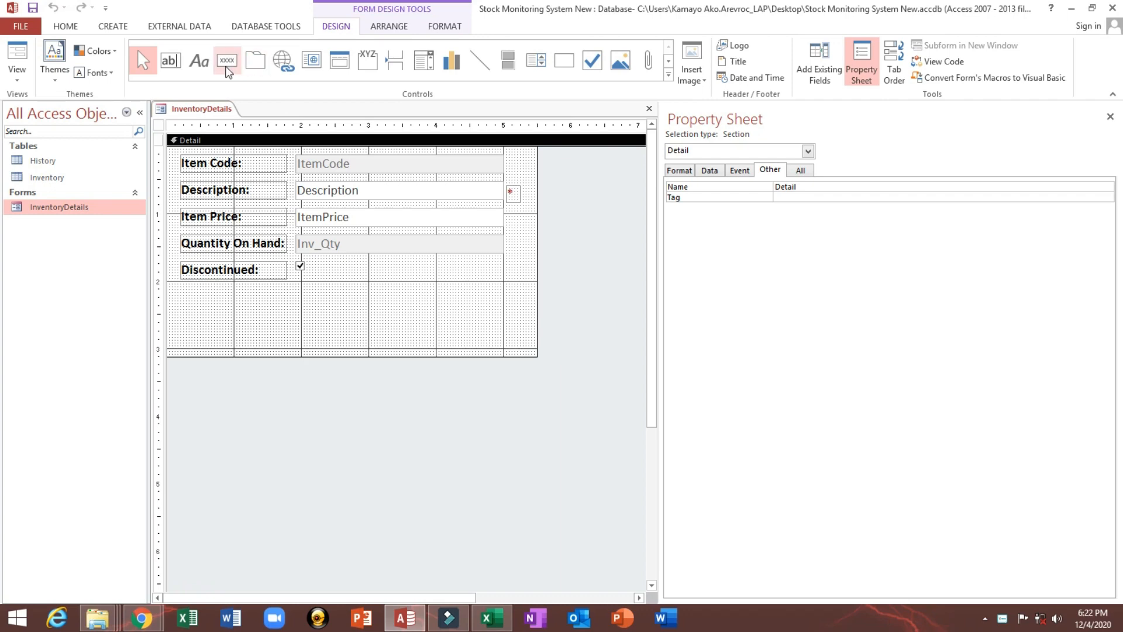
# - Draw a command button below the Quantity On Hand text box and assign it the Save Record action from Record Operations
pyautogui.click(227, 60)
pyautogui.moveTo(455, 280); pyautogui.dragTo(505, 304)
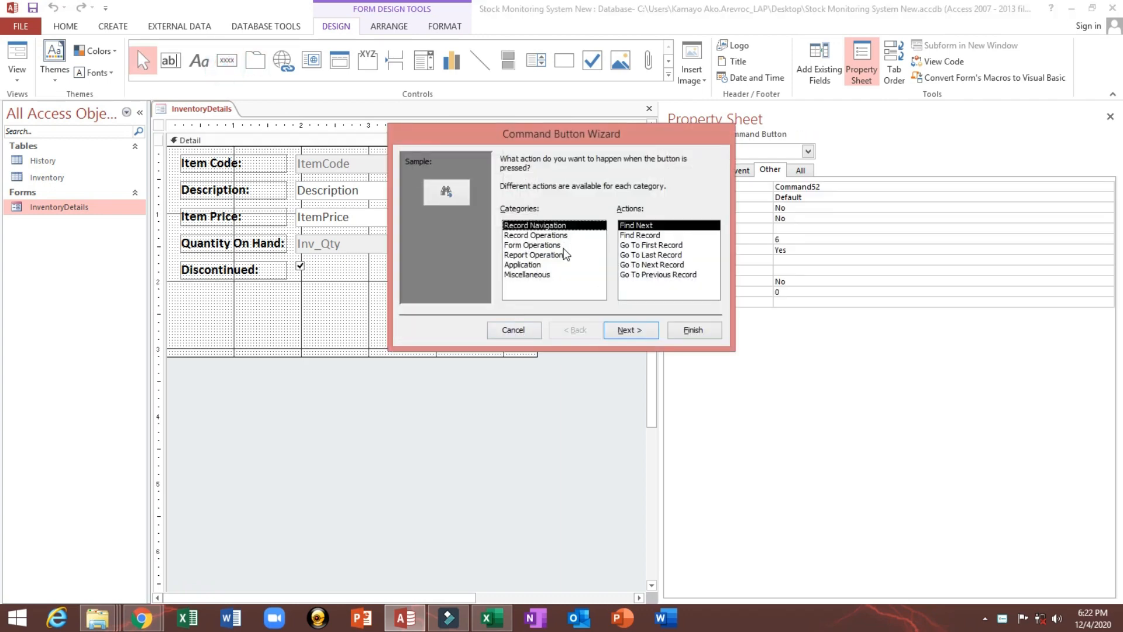
pyautogui.click(535, 235)
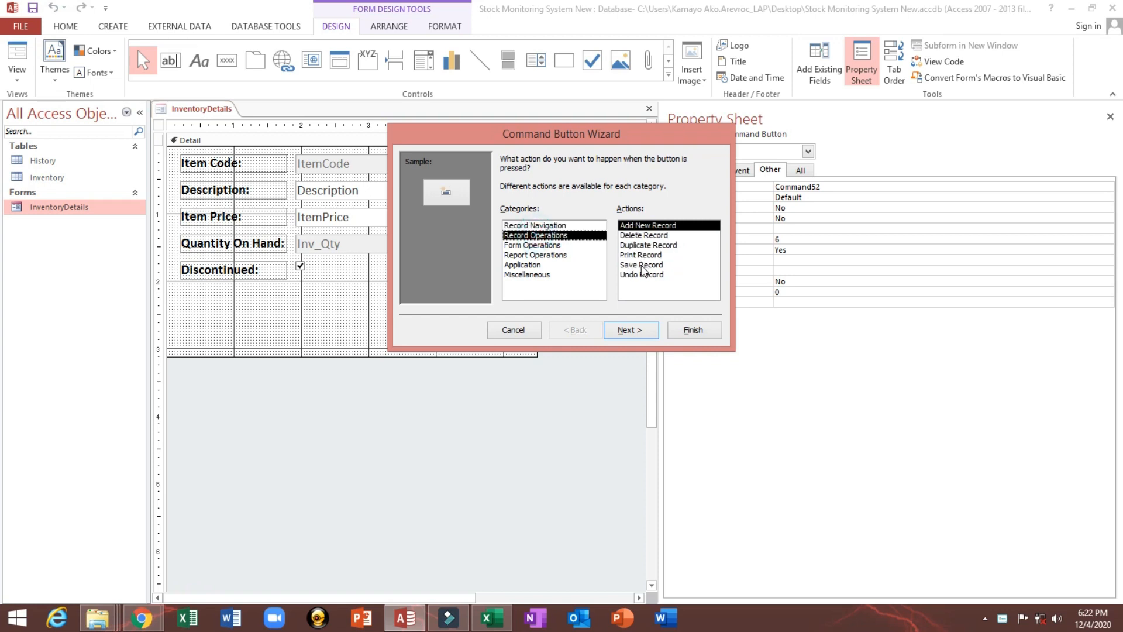
pyautogui.click(641, 265)
pyautogui.click(624, 329)
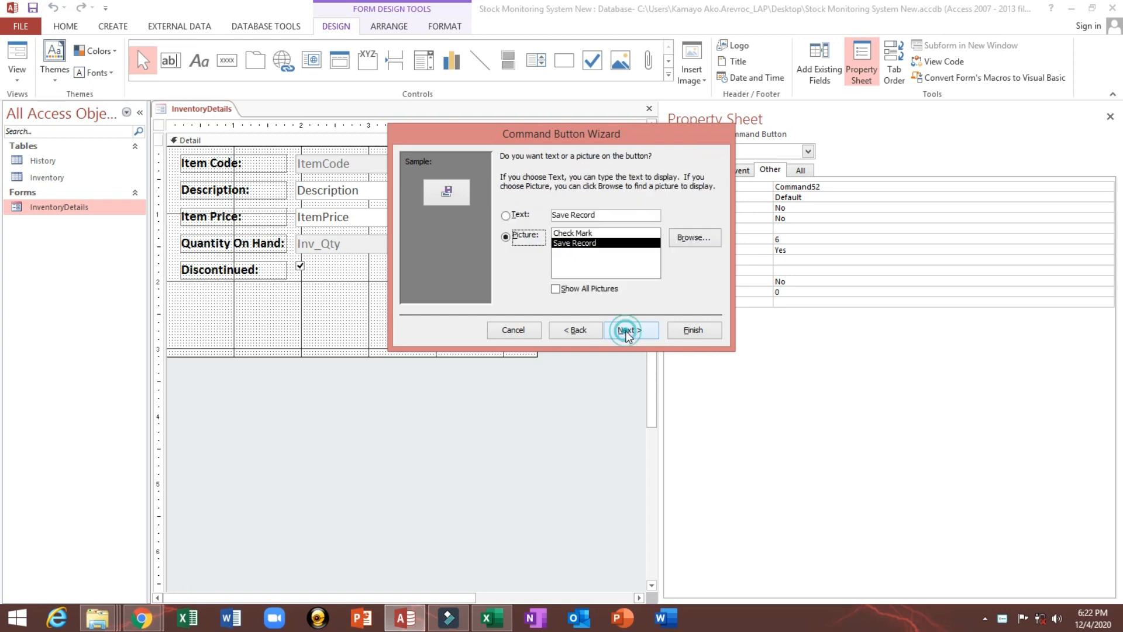
# - Choose the Save picture from the full picture list for the button and name it cmdSave
pyautogui.click(562, 290)
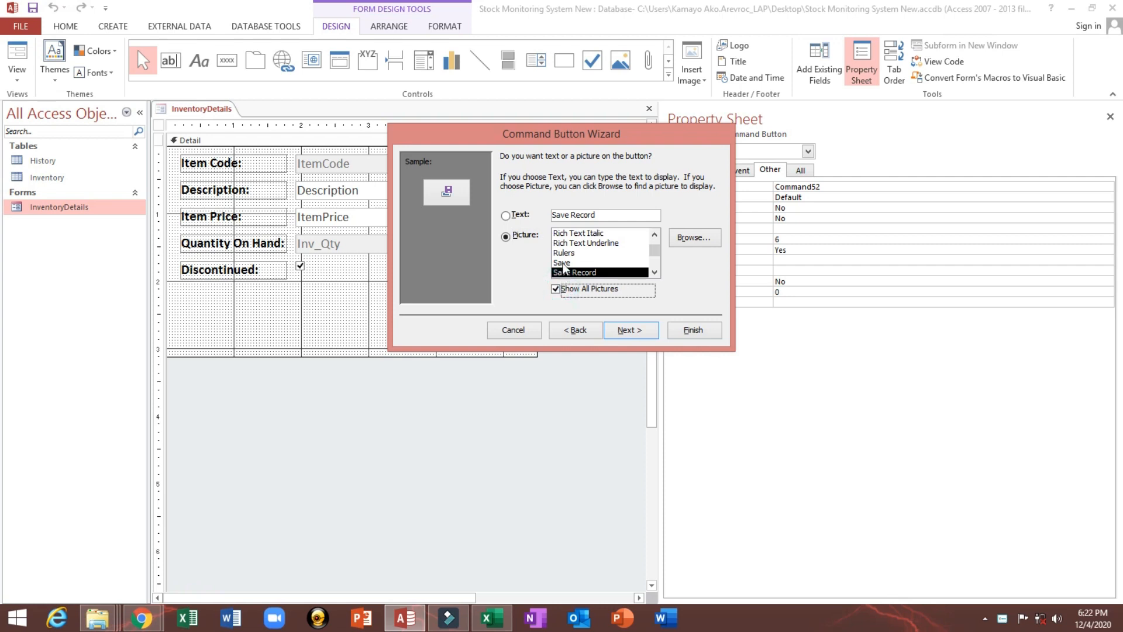
pyautogui.click(562, 262)
pyautogui.click(629, 330)
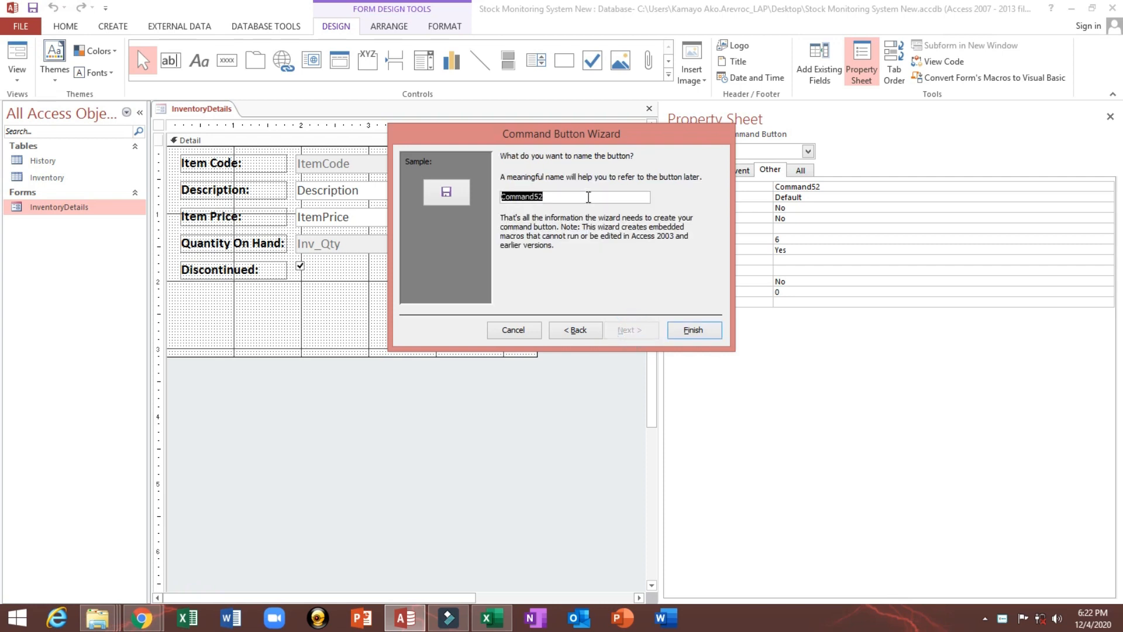
pyautogui.write('cmdSave')
pyautogui.click(702, 330)
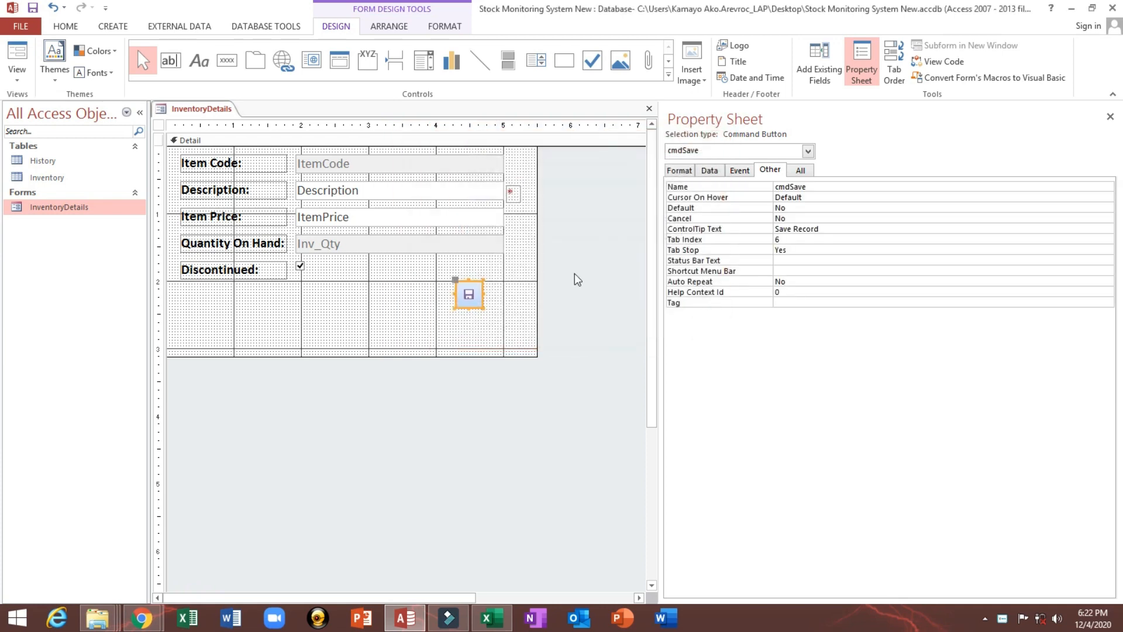
# - Make the cmdSave button wider and shorter so that its far edge aligns with the text boxes above
pyautogui.moveTo(484, 294)
pyautogui.mouseDown()
pyautogui.moveTo(496, 292)
pyautogui.moveTo(497, 304)
pyautogui.mouseUp()
pyautogui.hotkey('shift', 'Up')
pyautogui.hotkey('shift', 'Up')
pyautogui.hotkey('shift', 'Right')
pyautogui.hotkey('shift', 'Right')
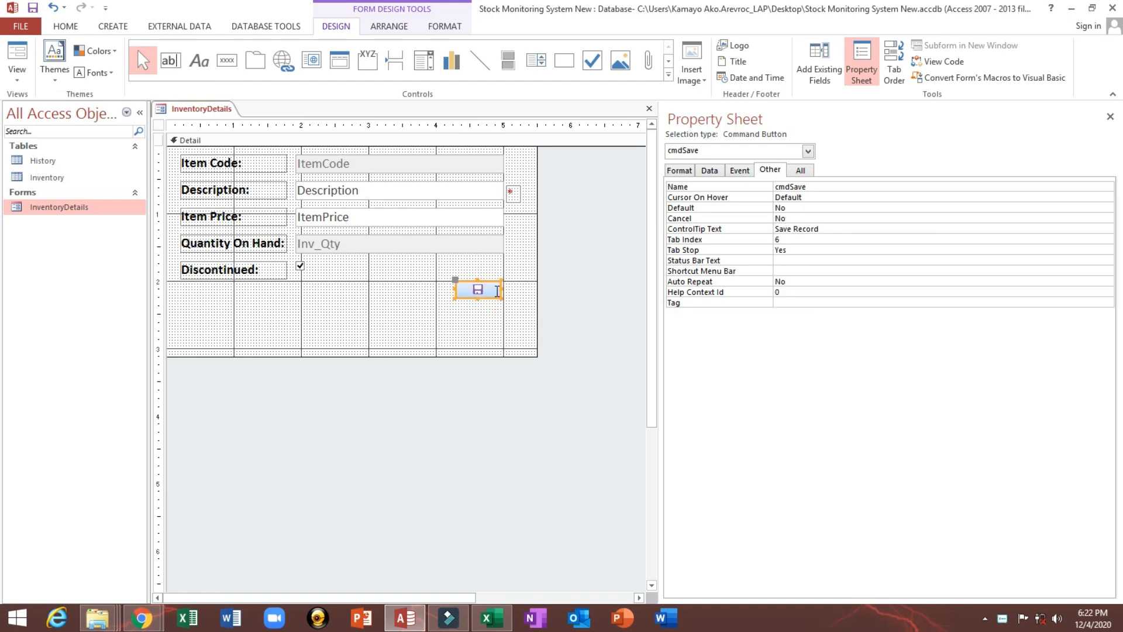
# - Clear the On Click macro of cmdSave and open an event procedure for it in the Visual Basic editor
pyautogui.click(736, 172)
pyautogui.click(724, 186)
pyautogui.press('Delete')
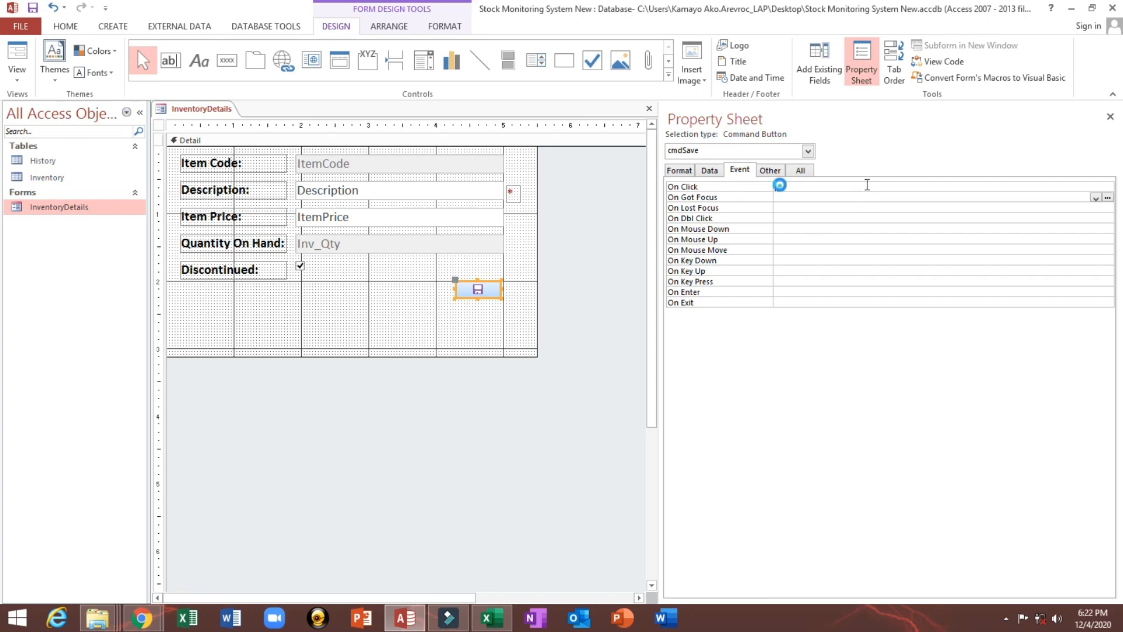
pyautogui.click(1107, 186)
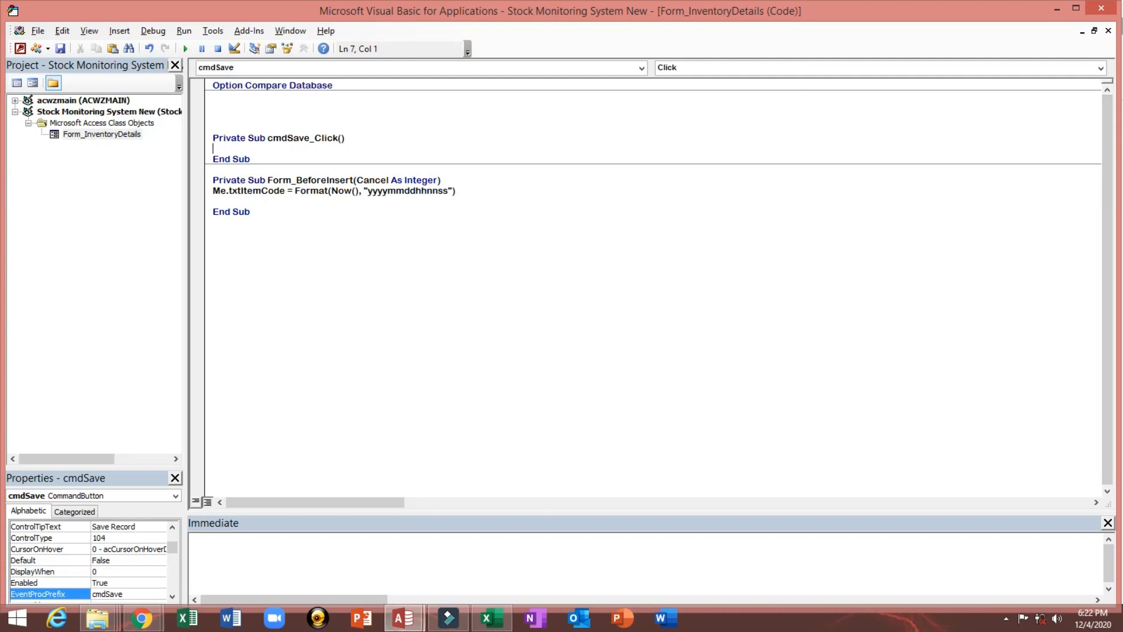
# - In cmdSave_Click, add the line DoCmd.Save and start a new line below it
pyautogui.write('docmd.')
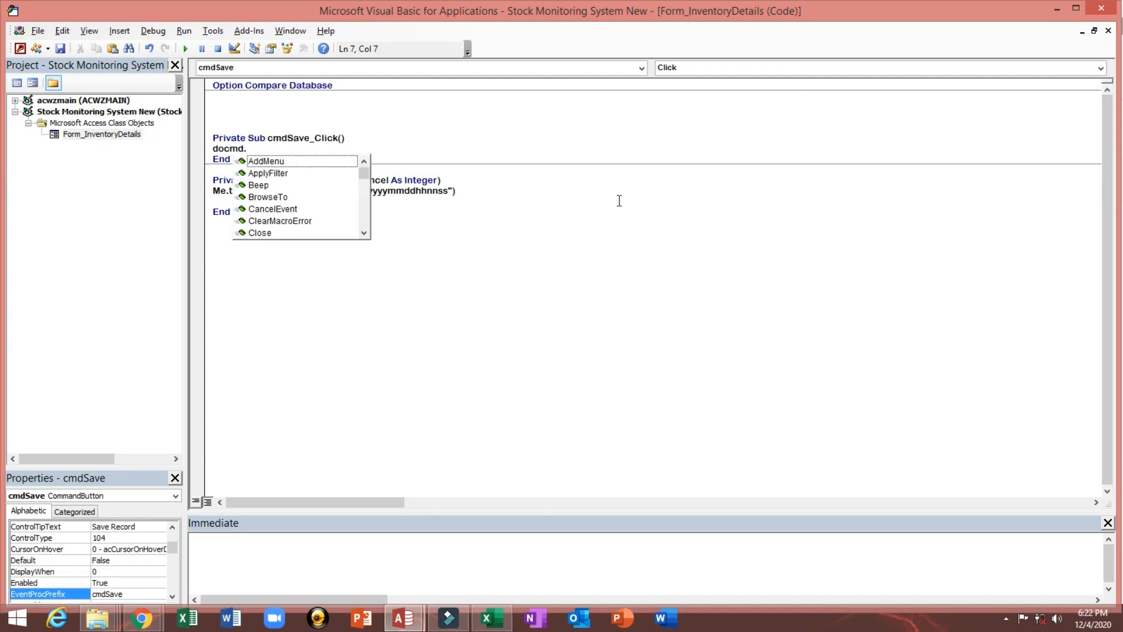
pyautogui.write('sa')
pyautogui.press('Tab')
pyautogui.press('Return')
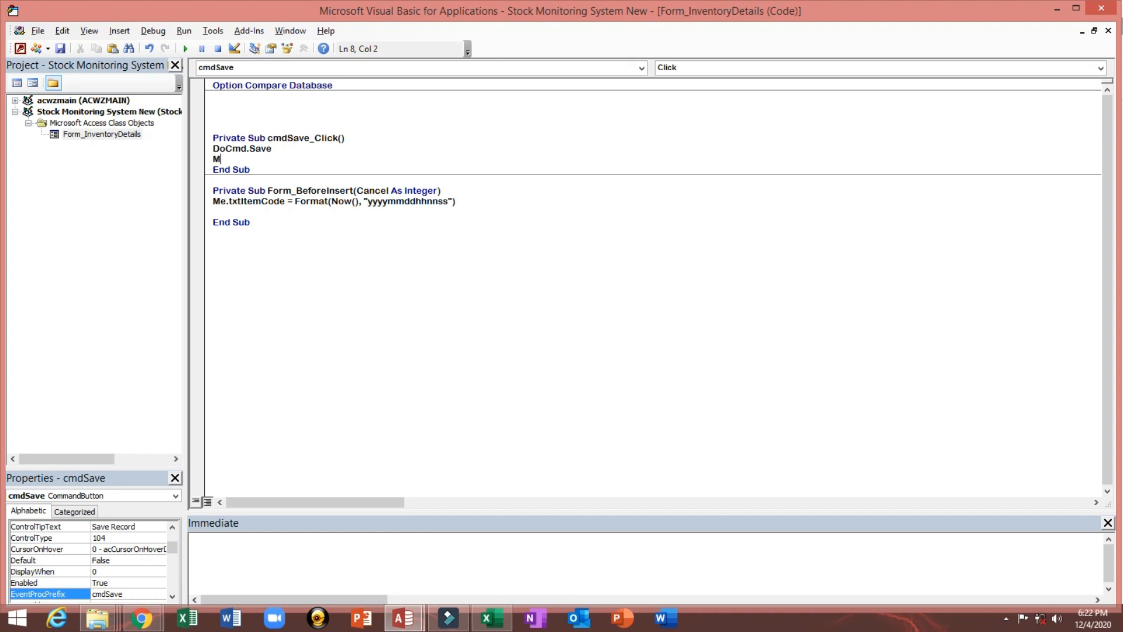
# - Add a message box line to cmdSave_Click with the prompt "Successfully save..!", the vbInformation style and the title "Saved"
pyautogui.write('MsgBox "')
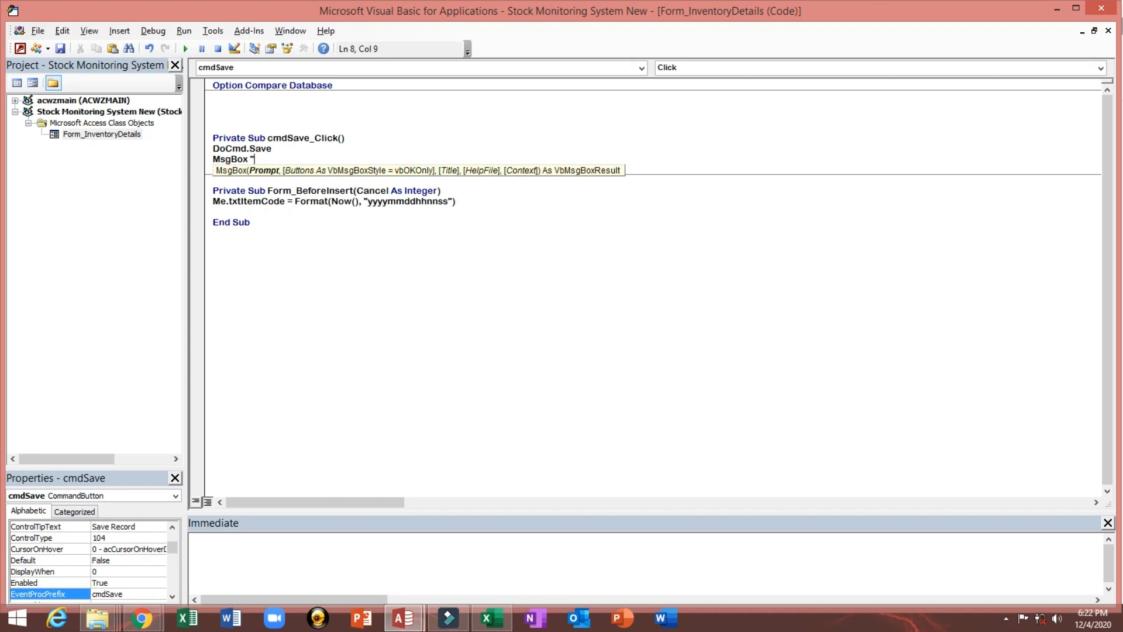
pyautogui.write('Successfully save..!",')
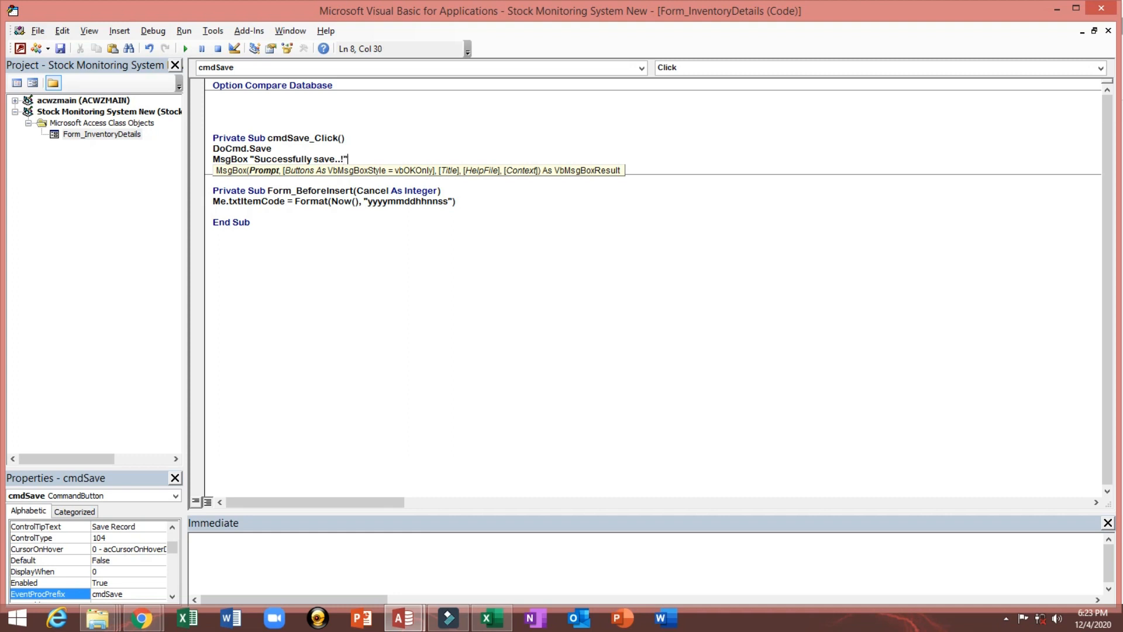
pyautogui.write(',')
pyautogui.press('Down')
pyautogui.press('Down')
pyautogui.press('Down')
pyautogui.press('Down')
pyautogui.press('Down')
pyautogui.press('Down')
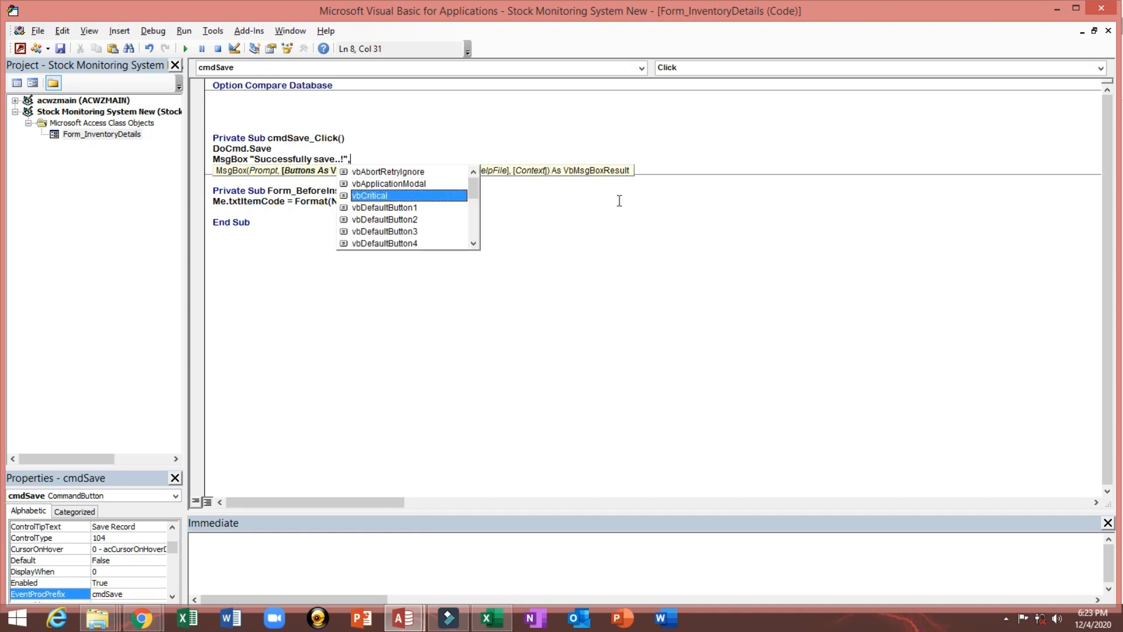
pyautogui.press('Down')
pyautogui.press('Down')
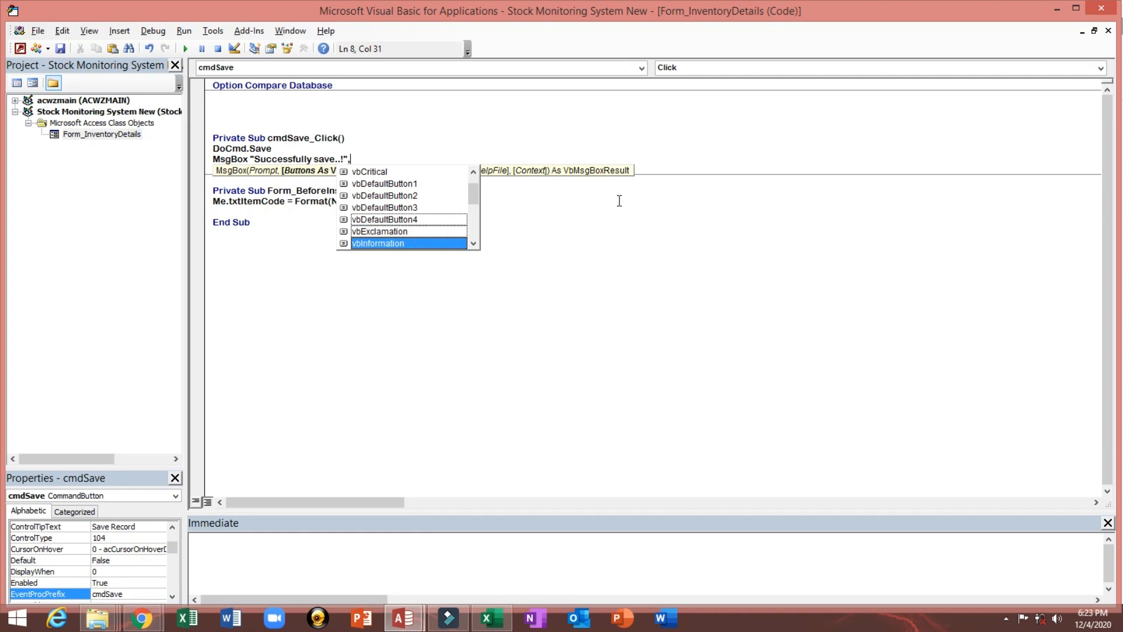
pyautogui.press('Tab')
pyautogui.write(',')
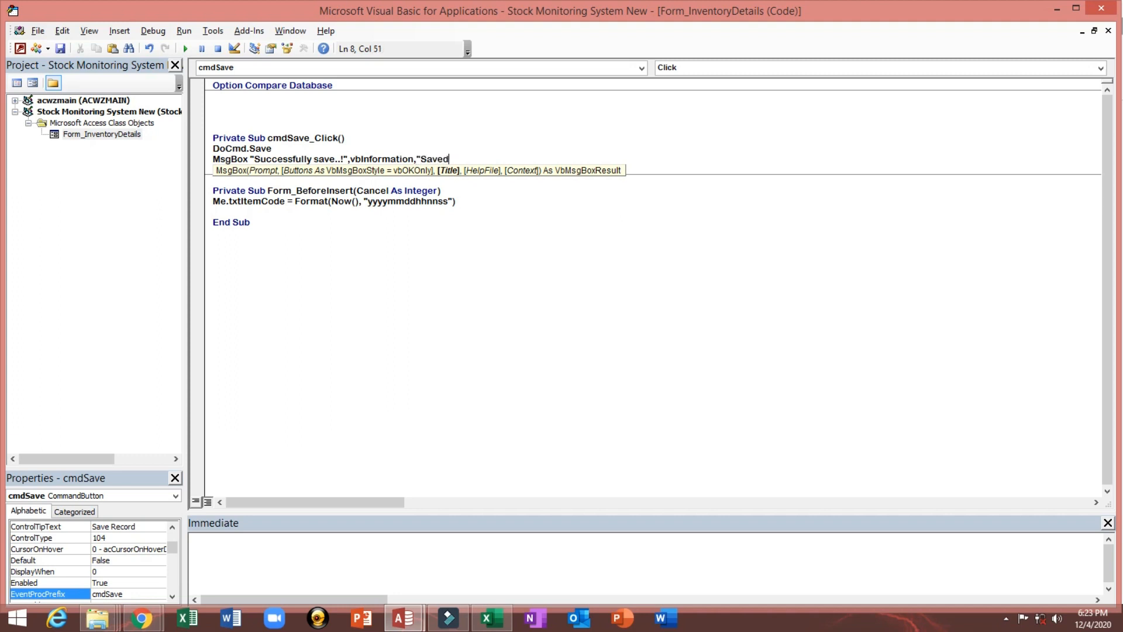
pyautogui.press('Return')
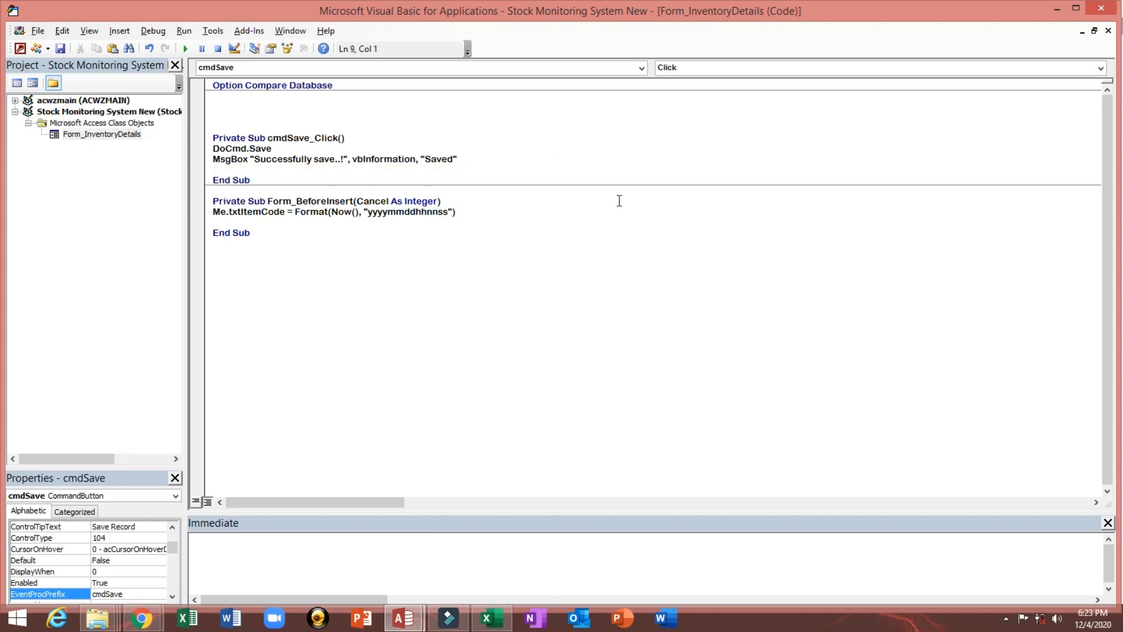
# - Compile the database code, close the Visual Basic editor and return to the InventoryDetails form design
pyautogui.click(156, 33)
pyautogui.click(163, 45)
pyautogui.click(1097, 10)
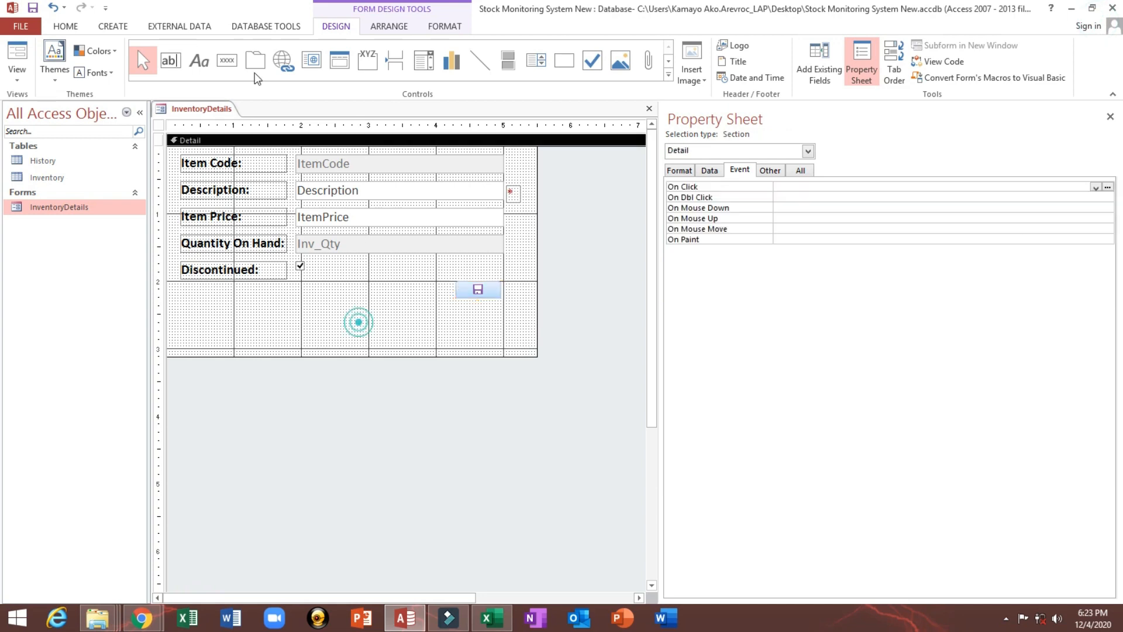
pyautogui.click(359, 324)
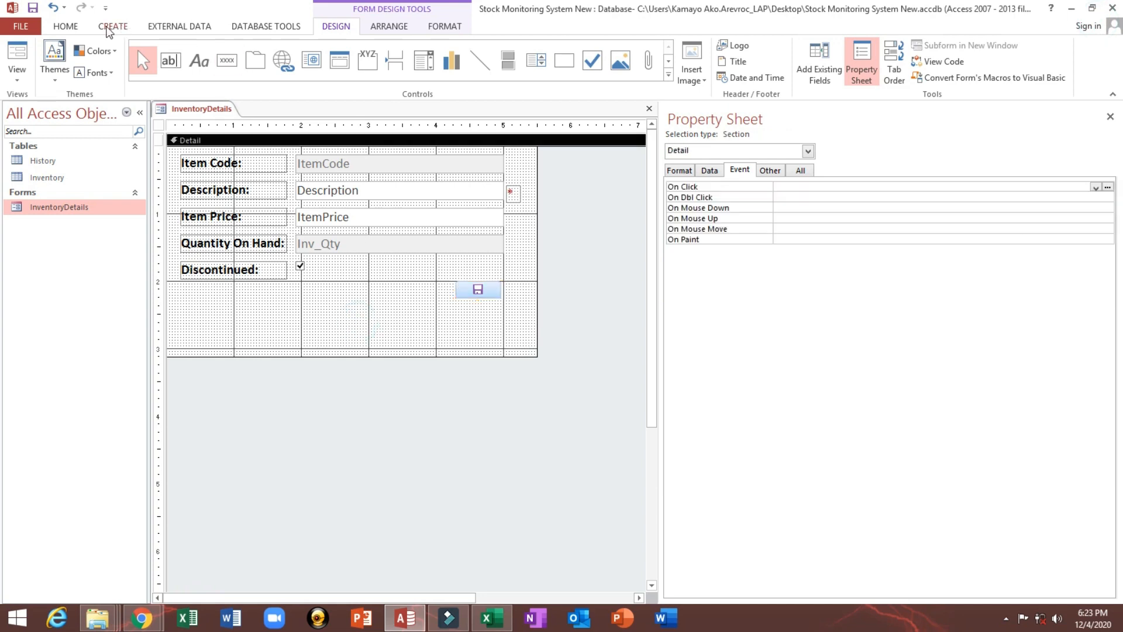
# - Draw a command button about 0.71 by 0.25 inches beside the save button, skipping the wizard, and name it cmdCancel
pyautogui.click(226, 60)
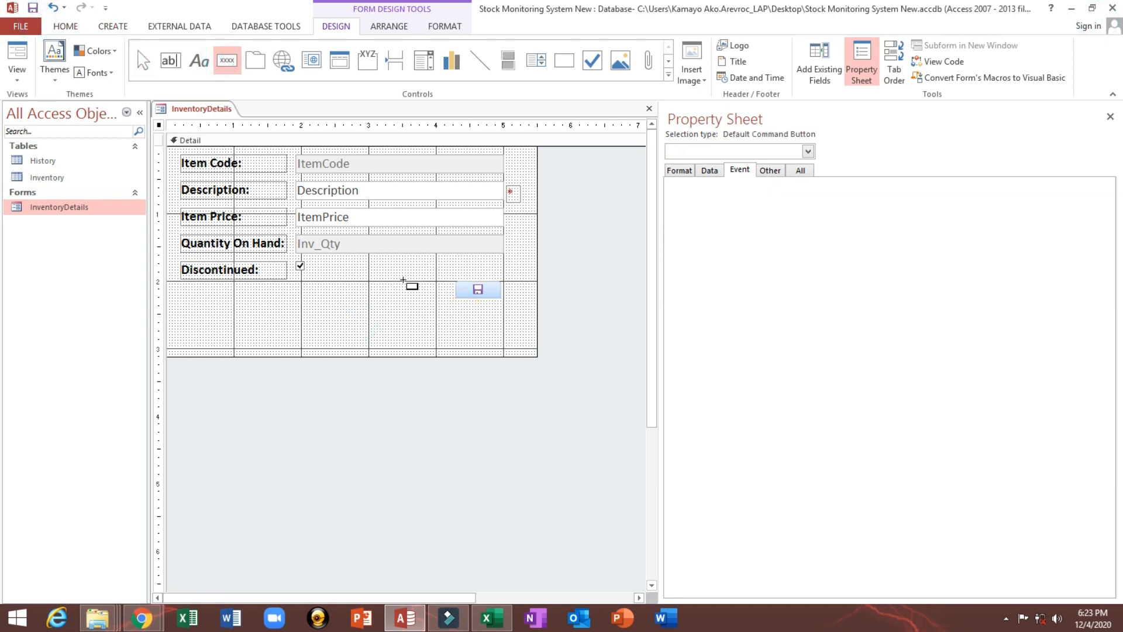
pyautogui.moveTo(403, 280); pyautogui.dragTo(464, 307)
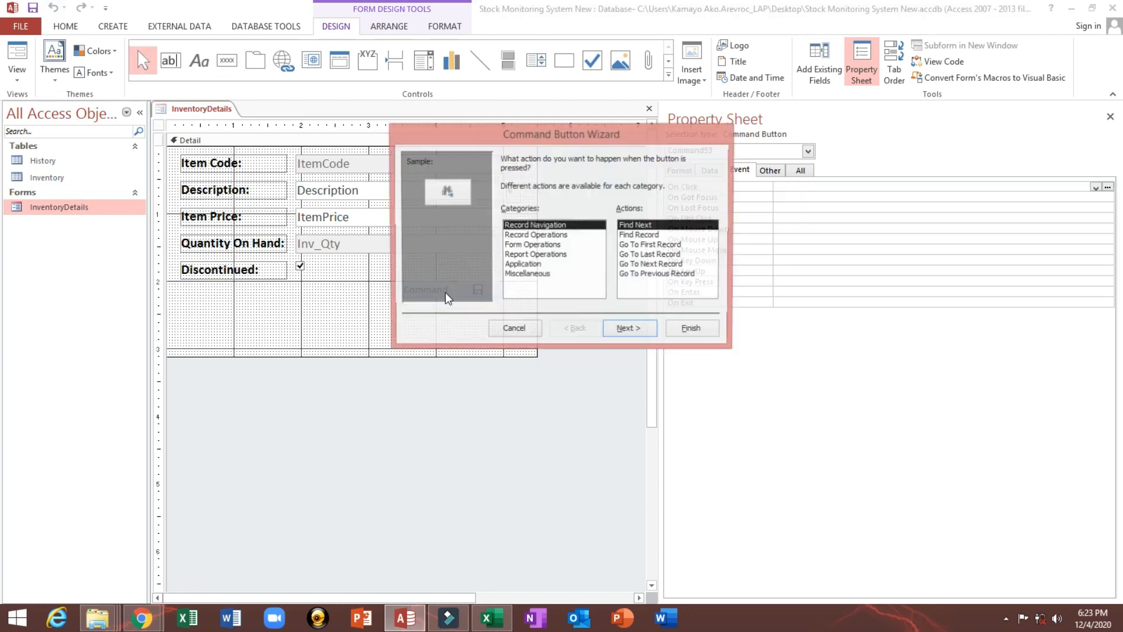
pyautogui.click(513, 330)
pyautogui.click(769, 170)
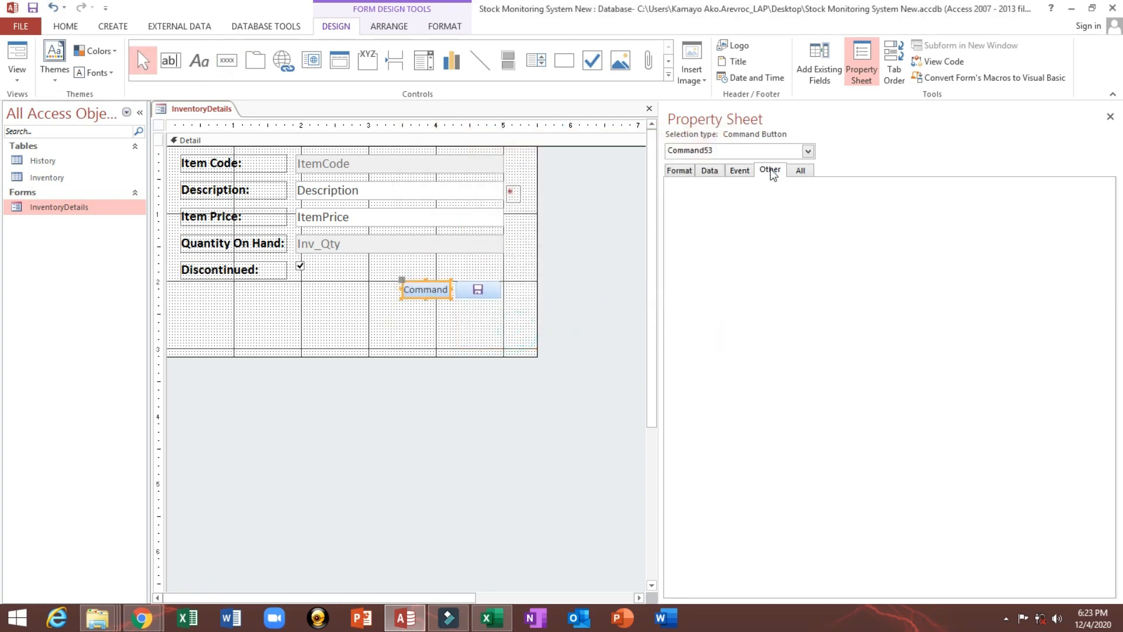
pyautogui.doubleClick(842, 186)
pyautogui.write('cmdCancel')
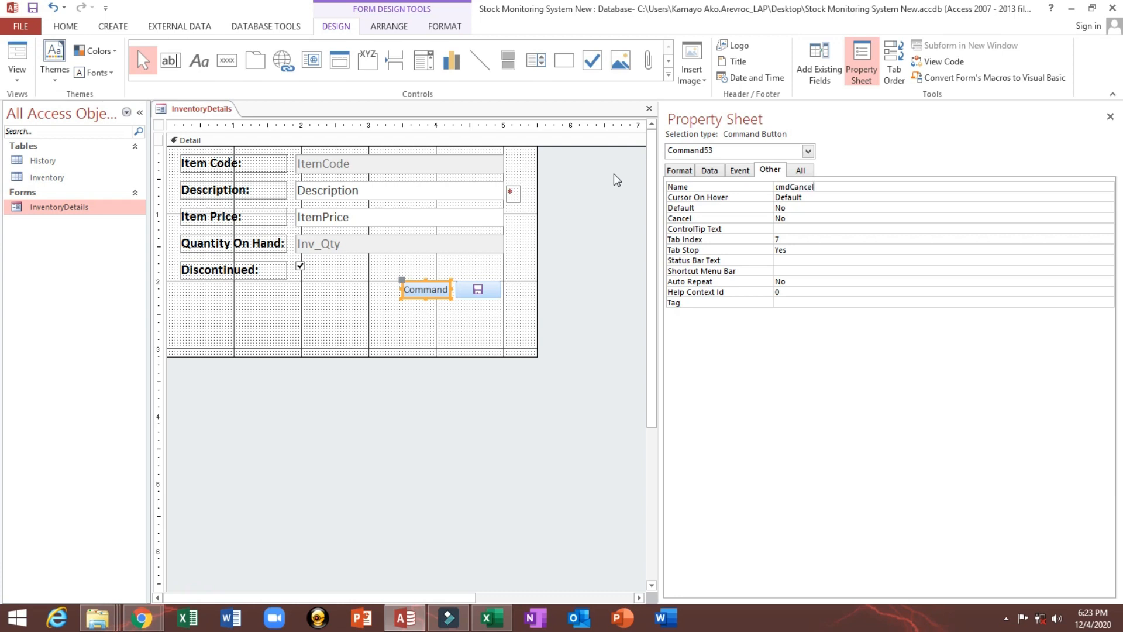
pyautogui.press('Return')
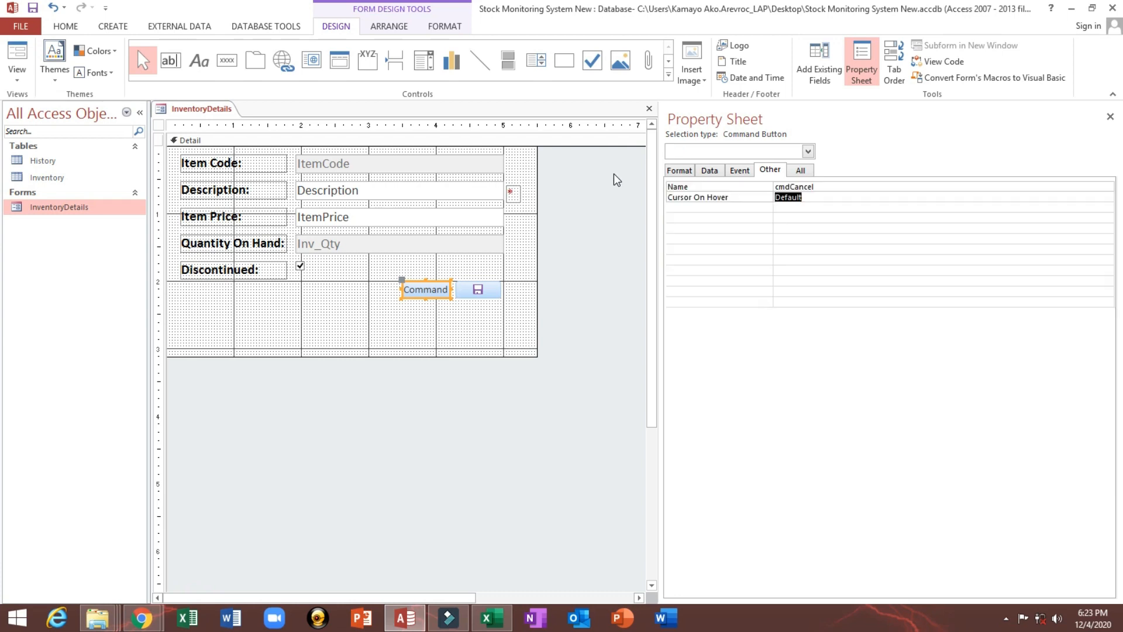
# - Set the caption of the cmdCancel button to Cancel
pyautogui.click(679, 170)
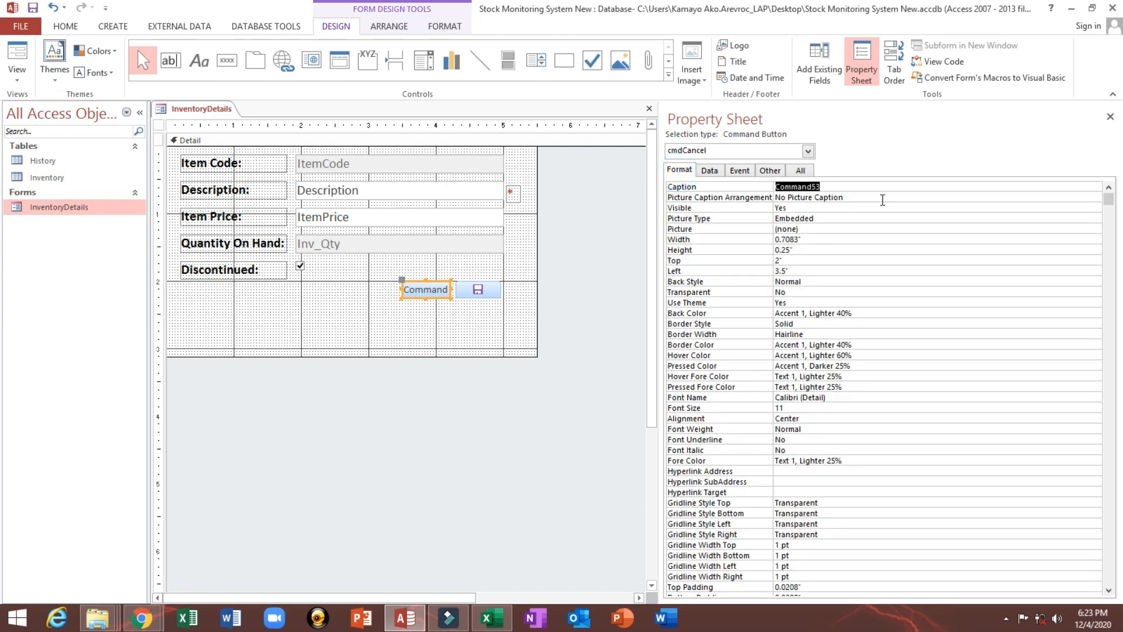
pyautogui.write('Cancel')
pyautogui.press('Return')
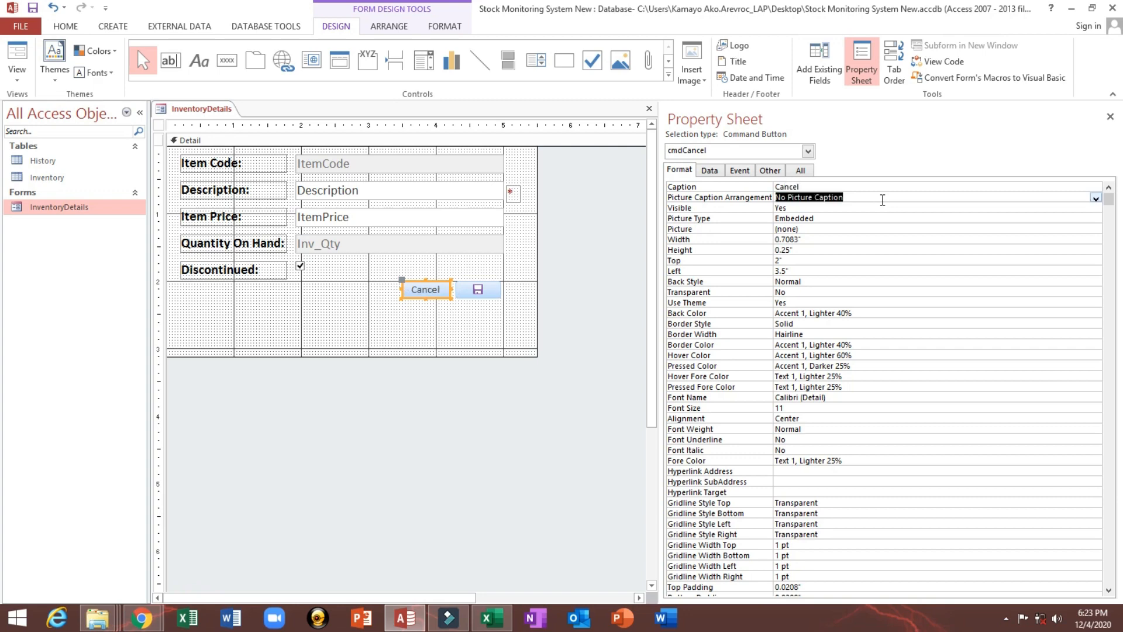
pyautogui.click(461, 315)
pyautogui.click(439, 292)
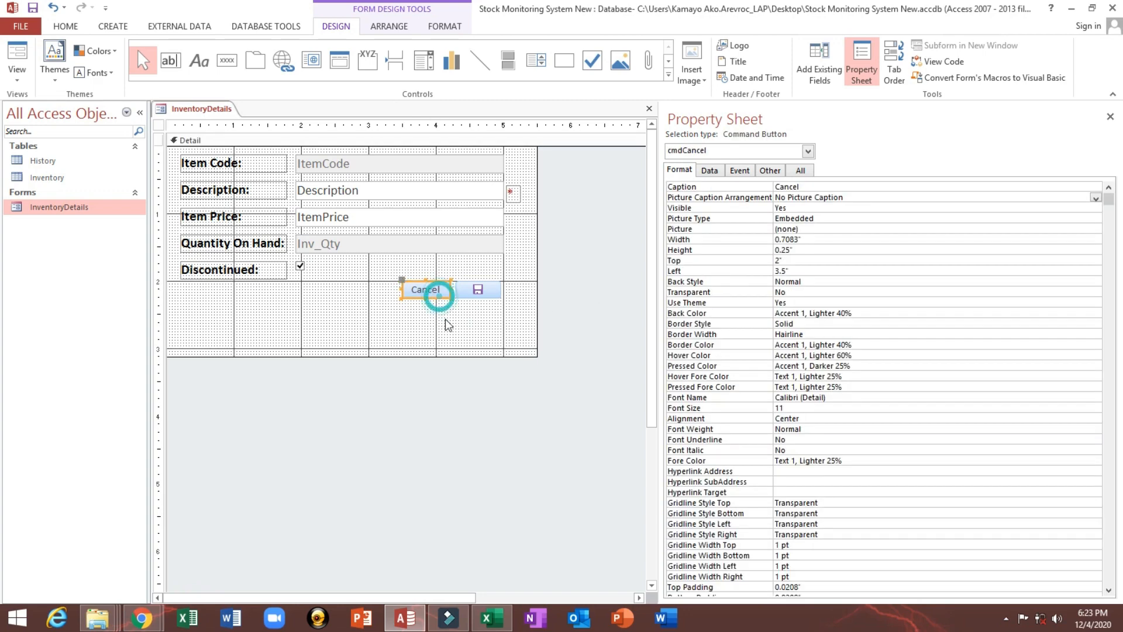
# - Set the On Click event of cmdCancel to an event procedure and open its code
pyautogui.click(740, 170)
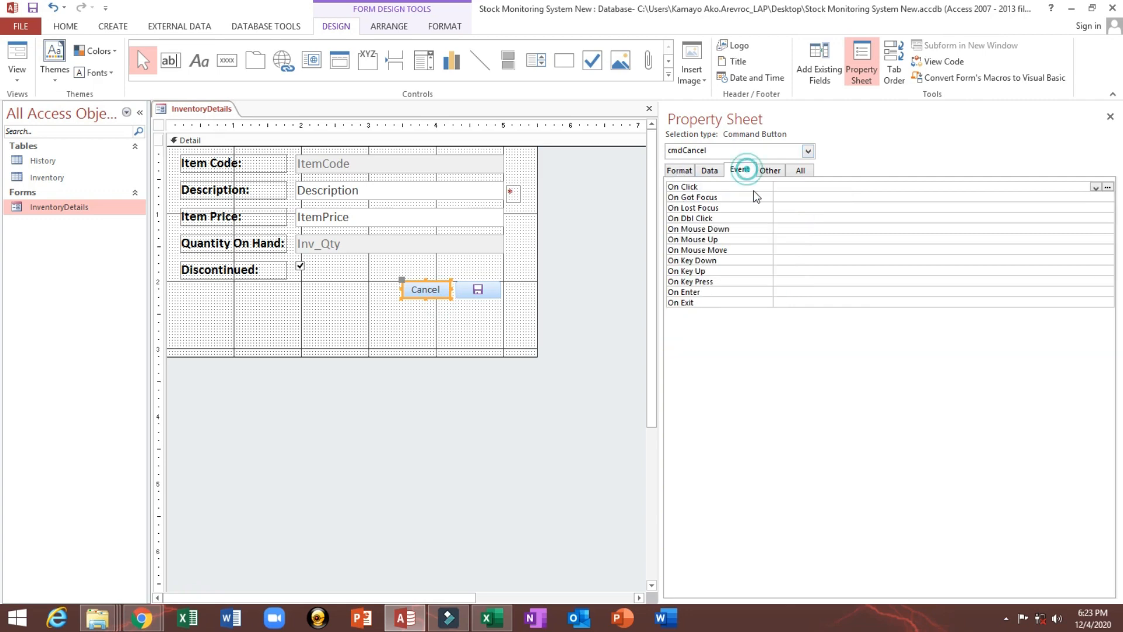
pyautogui.click(683, 187)
pyautogui.click(1095, 187)
pyautogui.click(1083, 197)
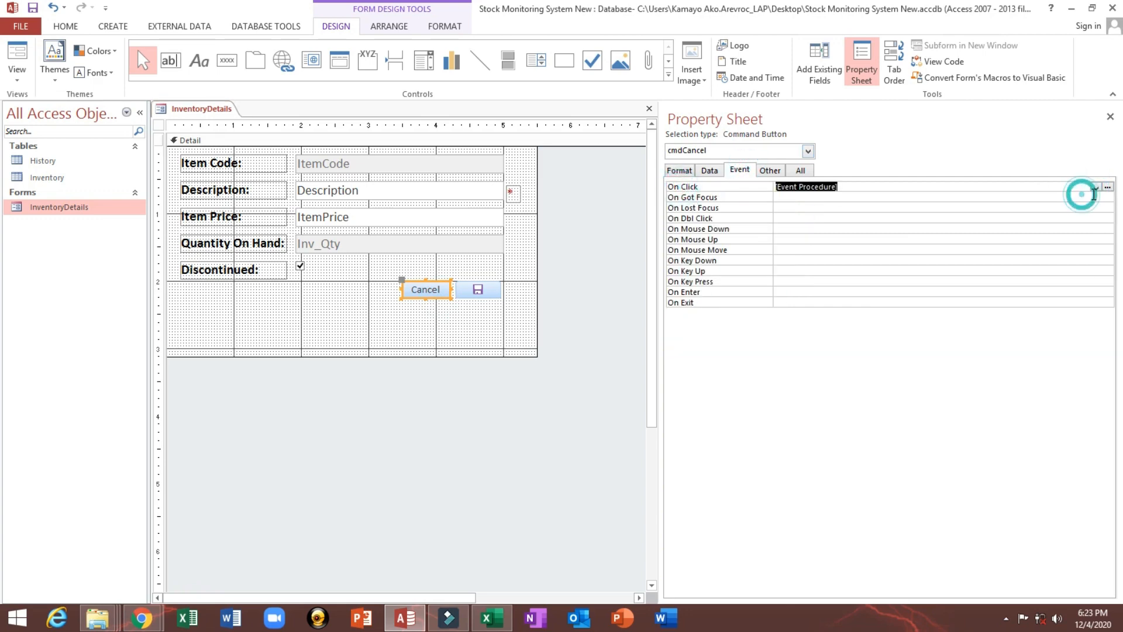
pyautogui.click(1107, 187)
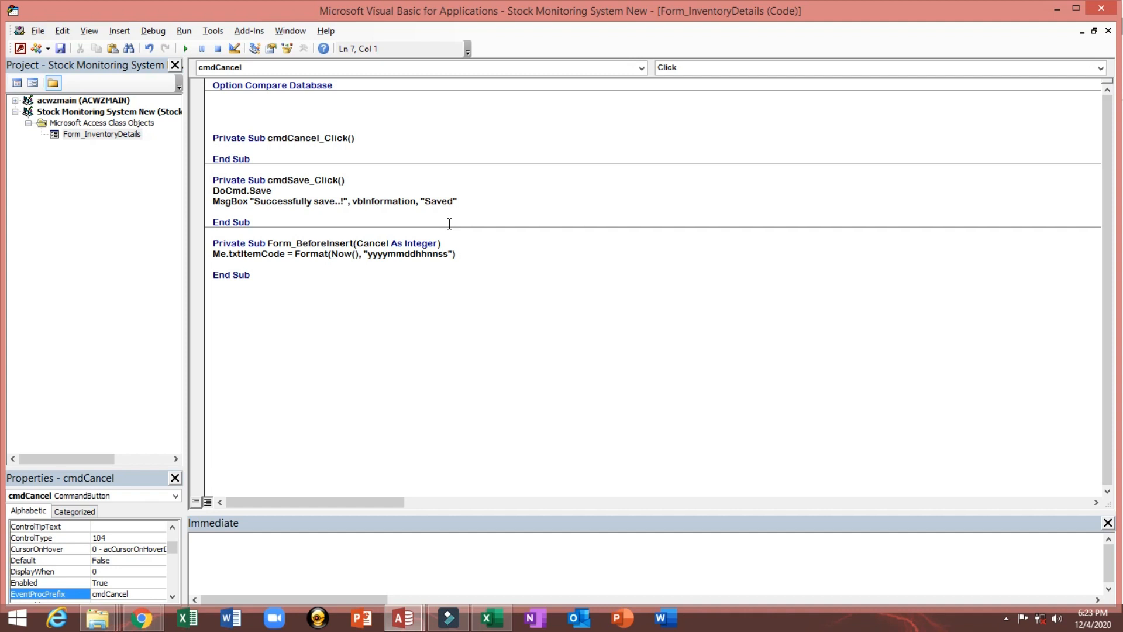
# - In cmdCancel_Click, add the line DoCmd.Close , "" and close the Visual Basic editor
pyautogui.write('docmd.s')
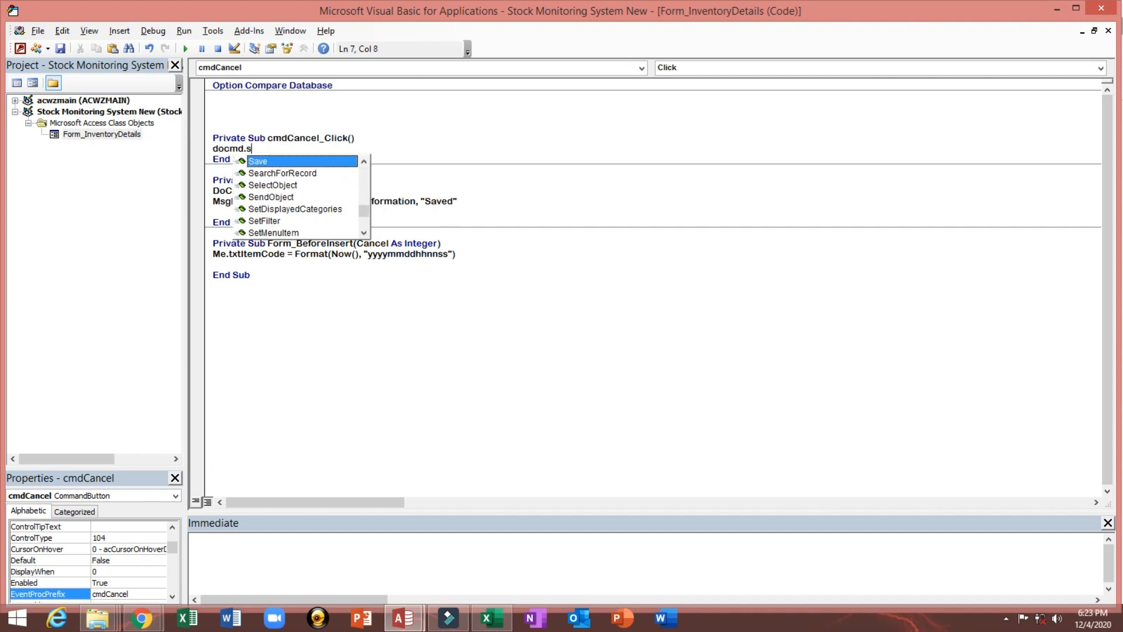
pyautogui.press('BackSpace')
pyautogui.write('cmd.Cl')
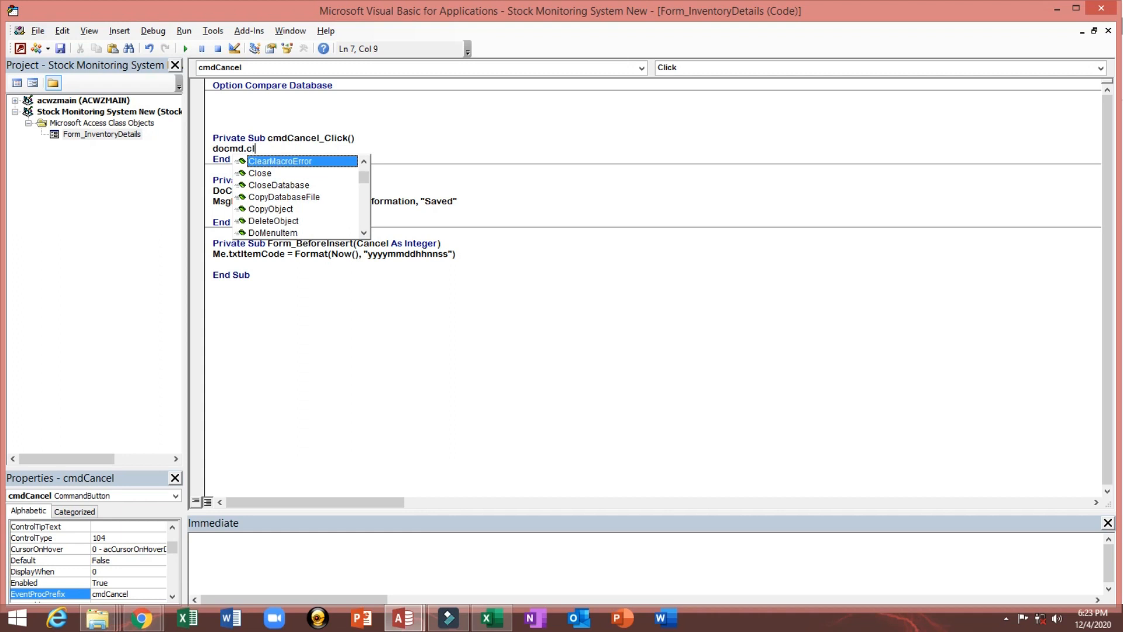
pyautogui.write('o')
pyautogui.press('Tab')
pyautogui.write(', ')
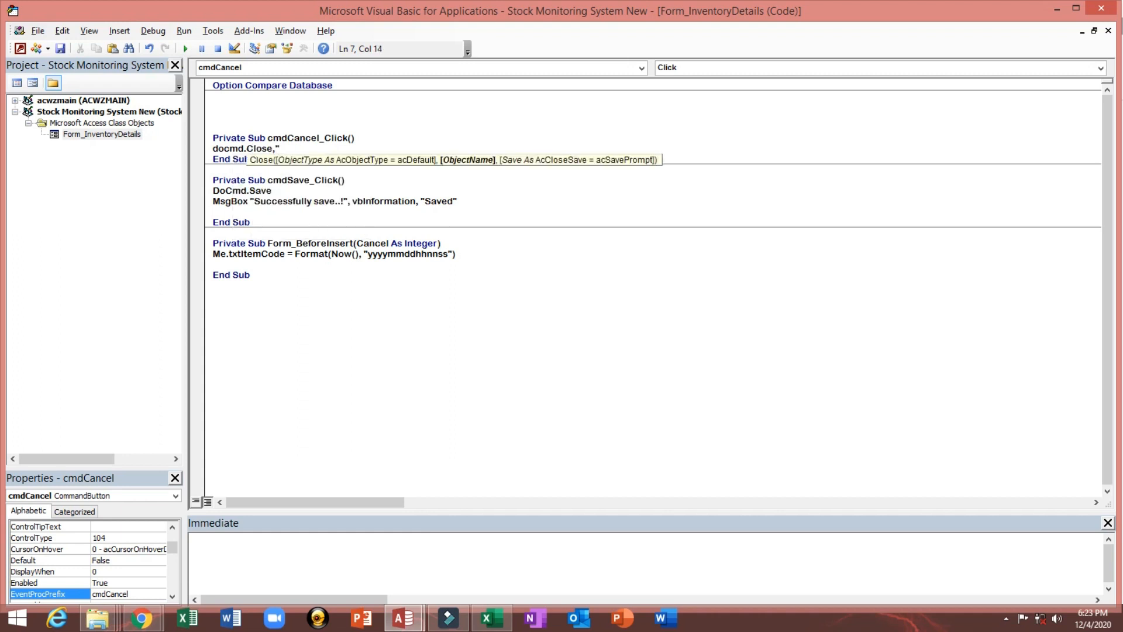
pyautogui.write('""')
pyautogui.press('Return')
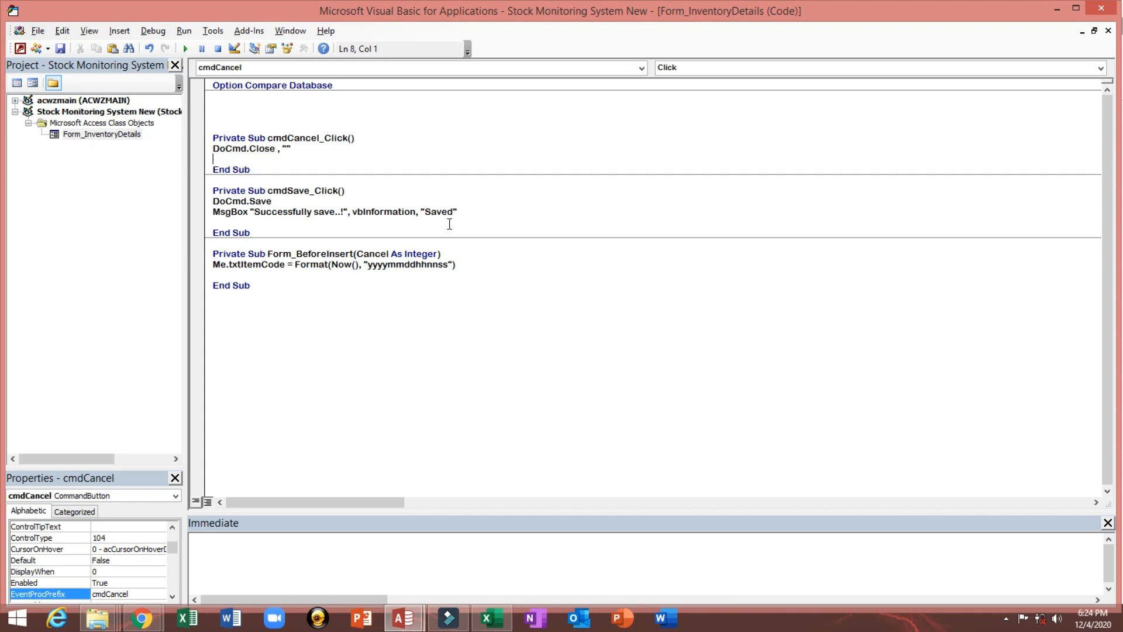
pyautogui.click(1091, 13)
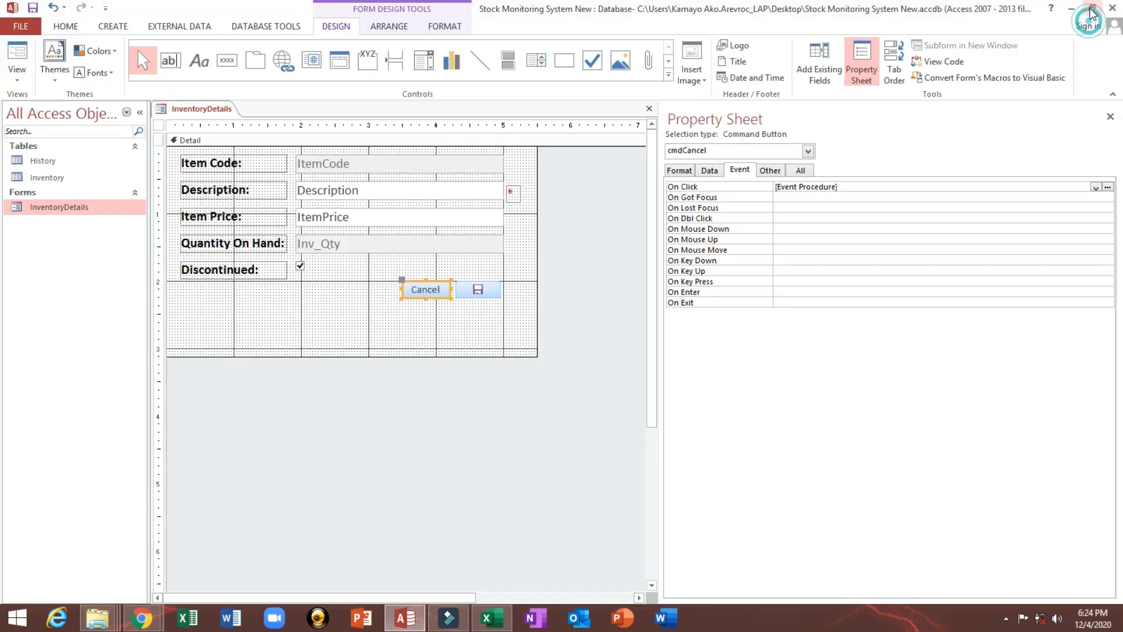
# - Draw a command button about 0.63 by 0.25 inches below the Discontinued label, skipping the wizard
pyautogui.click(307, 334)
pyautogui.click(230, 69)
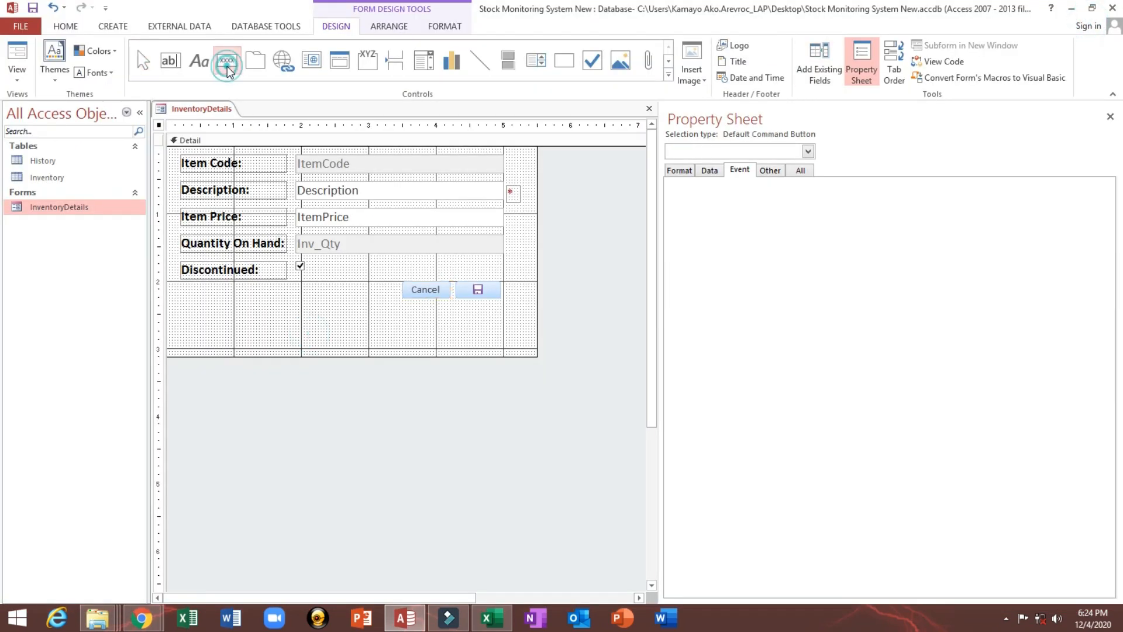
pyautogui.moveTo(177, 311); pyautogui.dragTo(220, 329)
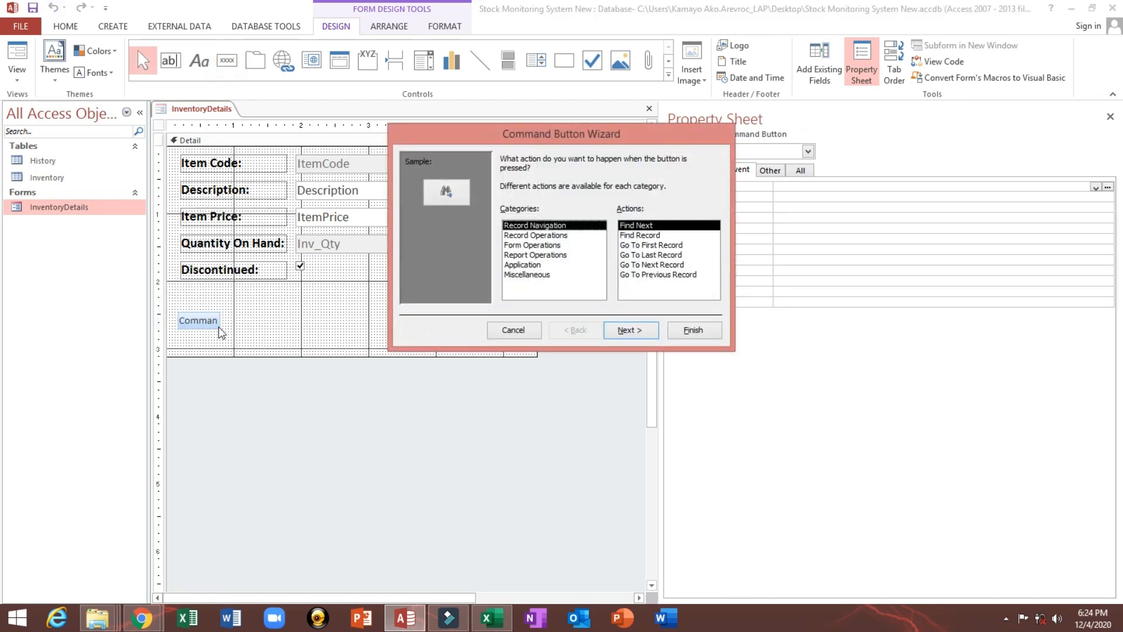
pyautogui.click(513, 330)
# - Name the new command button below the Discontinued label cmdNew
pyautogui.click(769, 171)
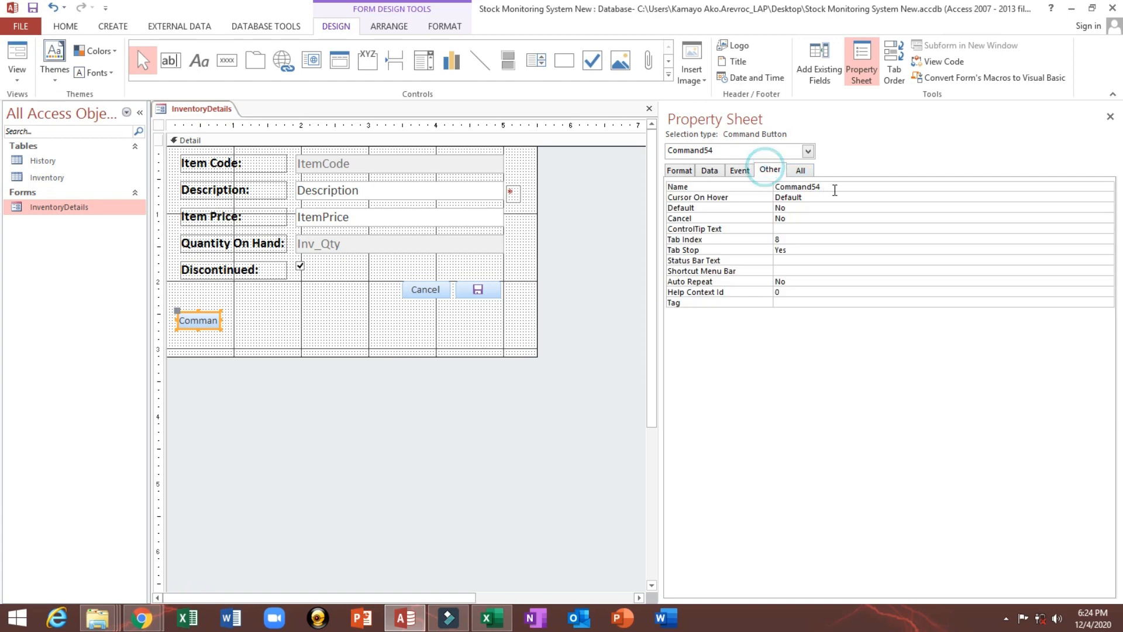
pyautogui.click(834, 186)
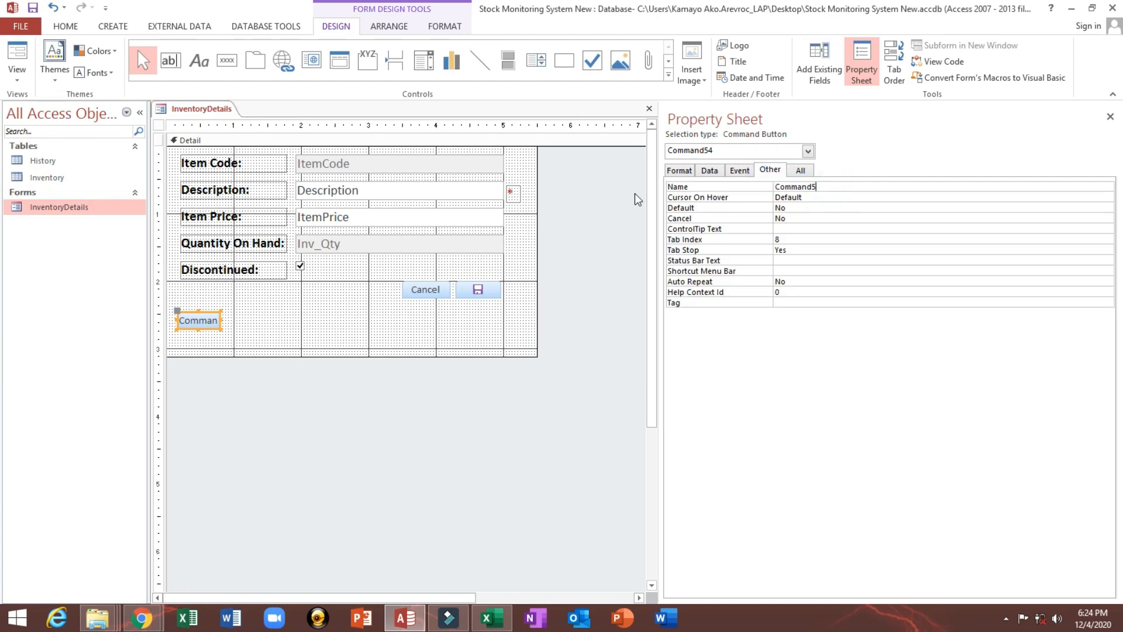
pyautogui.press('BackSpace')
pyautogui.press('BackSpace')
pyautogui.press('BackSpace')
pyautogui.press('BackSpace')
pyautogui.press('BackSpace')
pyautogui.press('BackSpace')
pyautogui.press('BackSpace')
pyautogui.press('BackSpace')
pyautogui.press('Return')
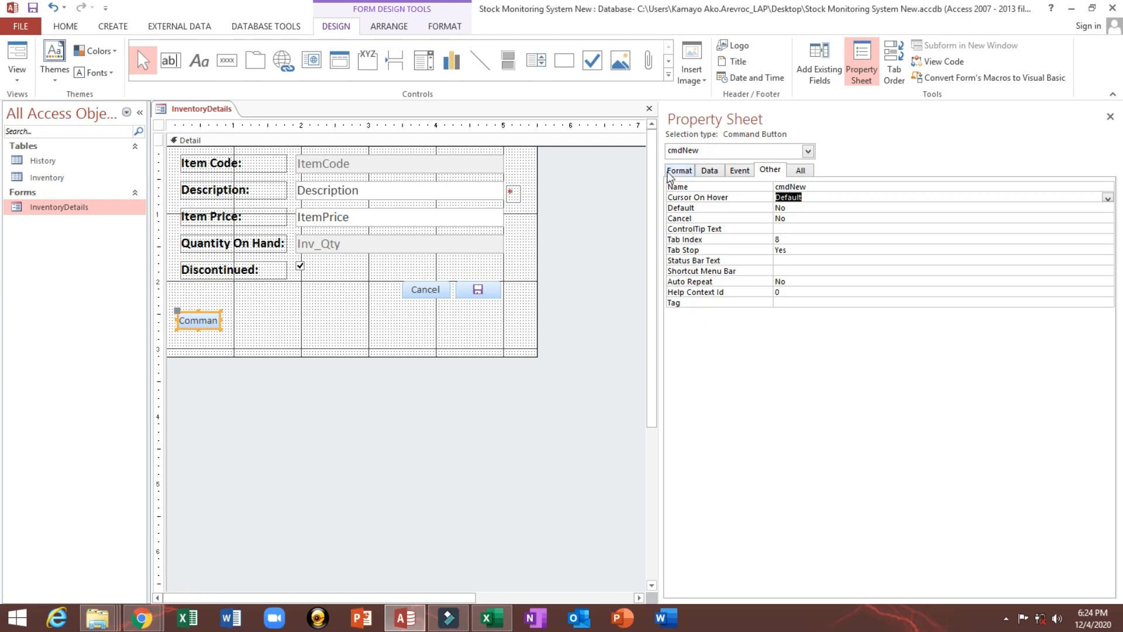
# - Set the cmdNew button's caption to "+ AddNew" and widen the button to about 0.96 inches so the text fits
pyautogui.click(670, 176)
pyautogui.write('+ AddNew')
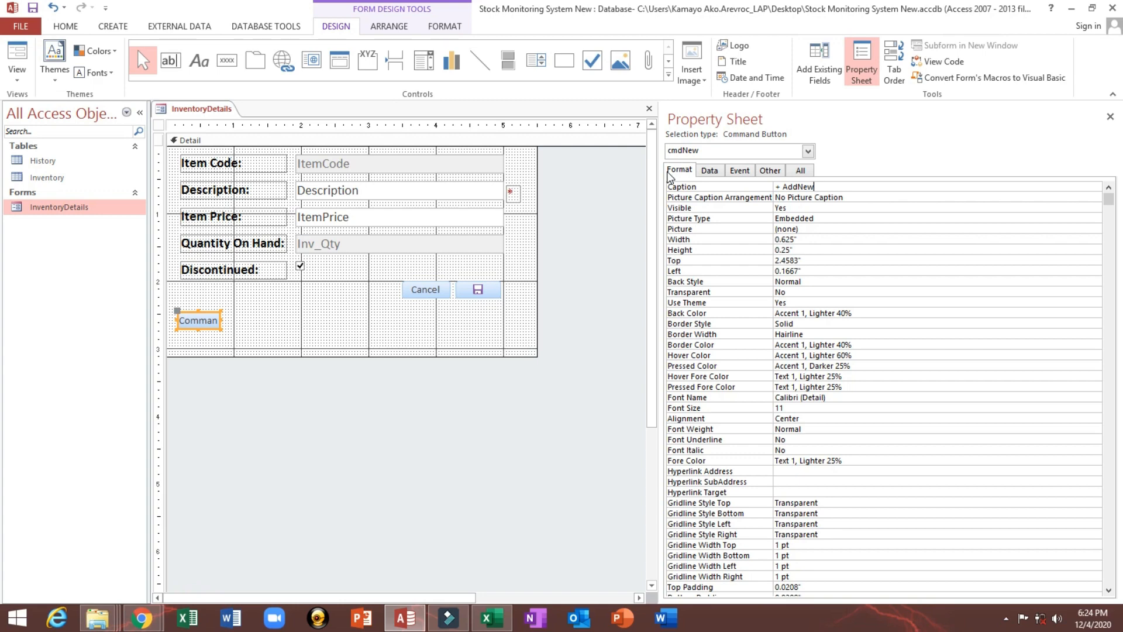
pyautogui.press('Return')
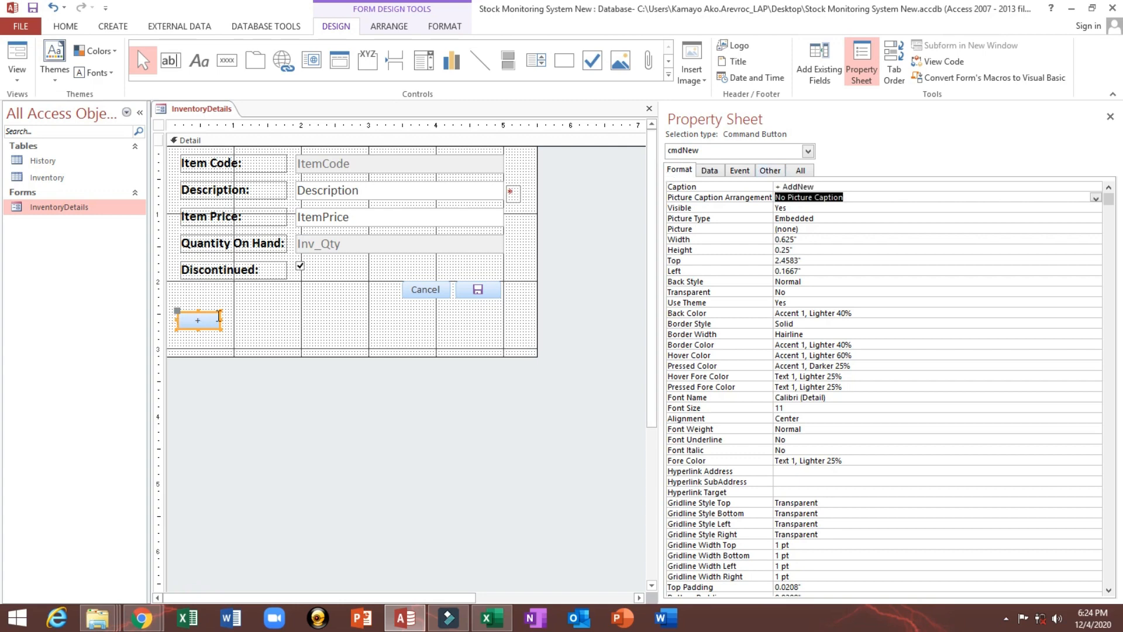
pyautogui.moveTo(220, 320); pyautogui.dragTo(243, 319)
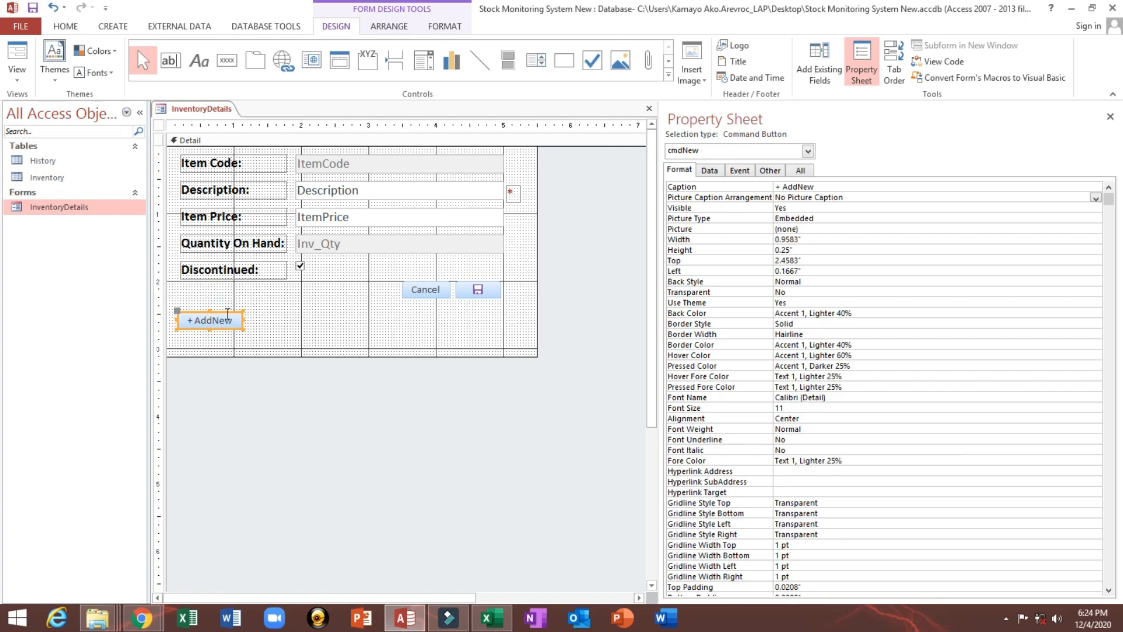
pyautogui.click(248, 307)
pyautogui.click(216, 318)
# - Close the InventoryDetails design with its changes saved and open the form from the object list
pyautogui.click(649, 109)
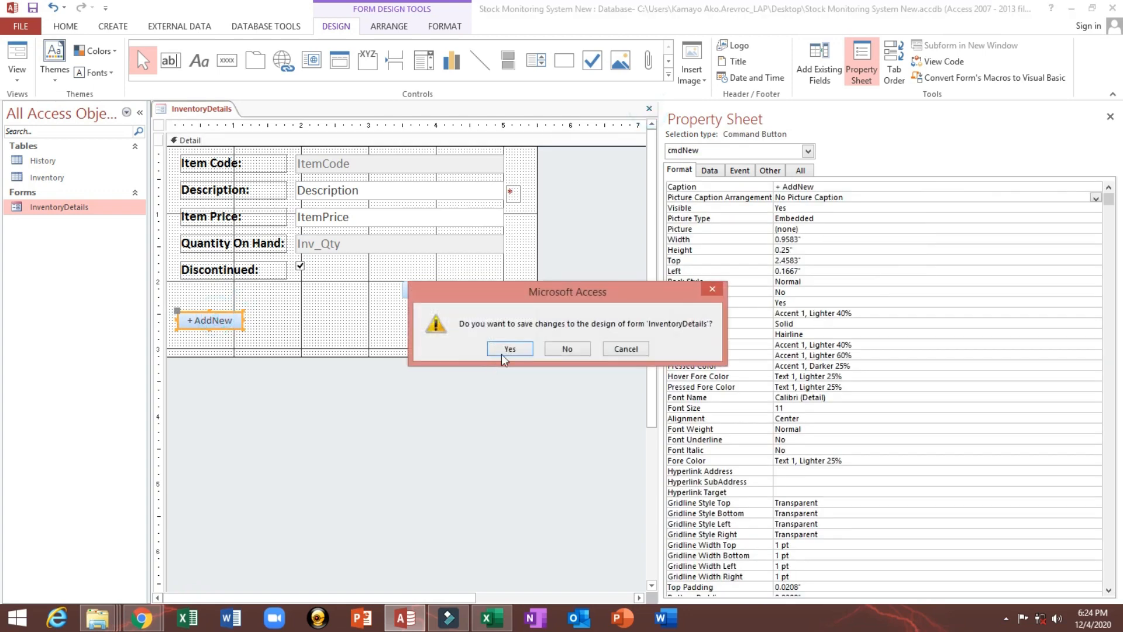
pyautogui.click(501, 350)
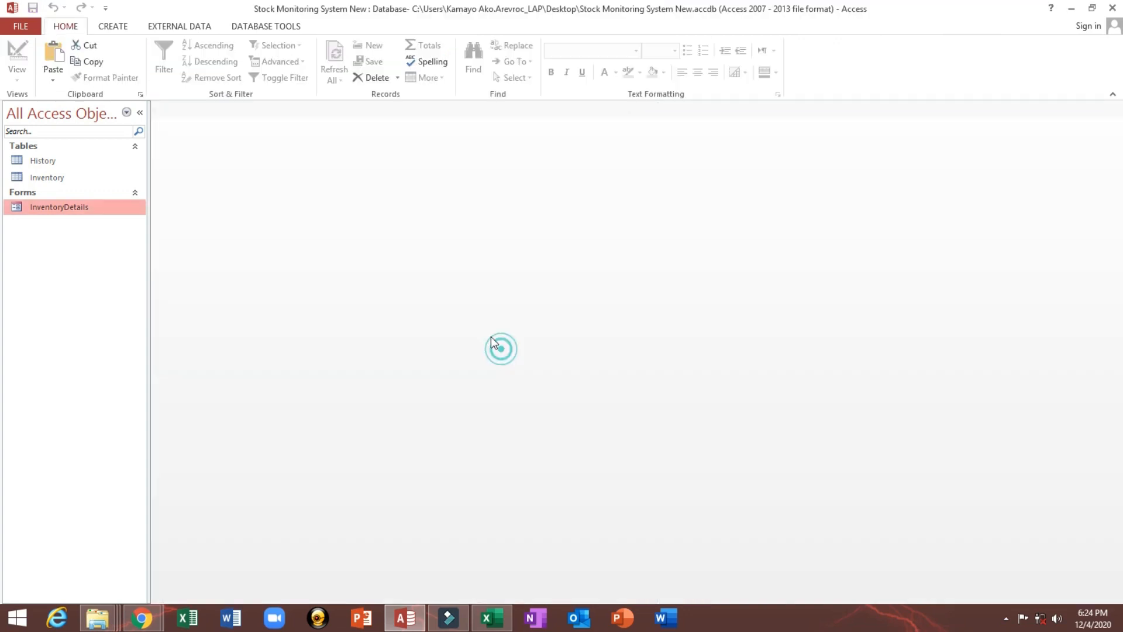
pyautogui.click(80, 209)
pyautogui.hotkey('ctrl', 'c')
pyautogui.doubleClick(67, 209)
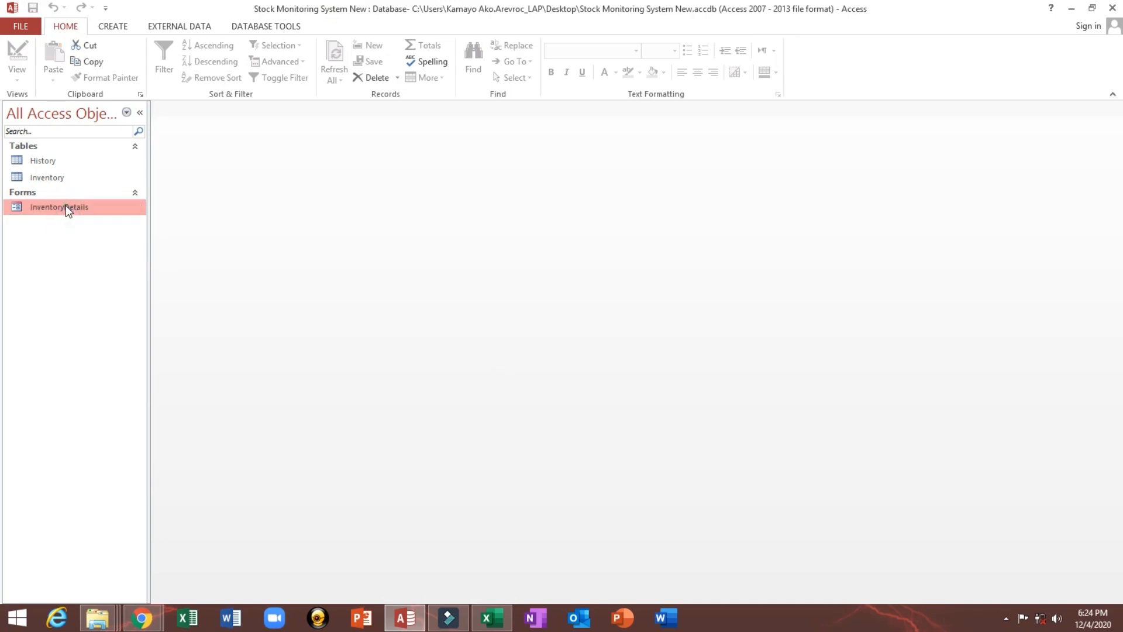
# - Open InventoryDetails in design view and create an On Click event procedure for the cmdNew button
pyautogui.rightClick(65, 206)
pyautogui.click(105, 252)
pyautogui.click(197, 320)
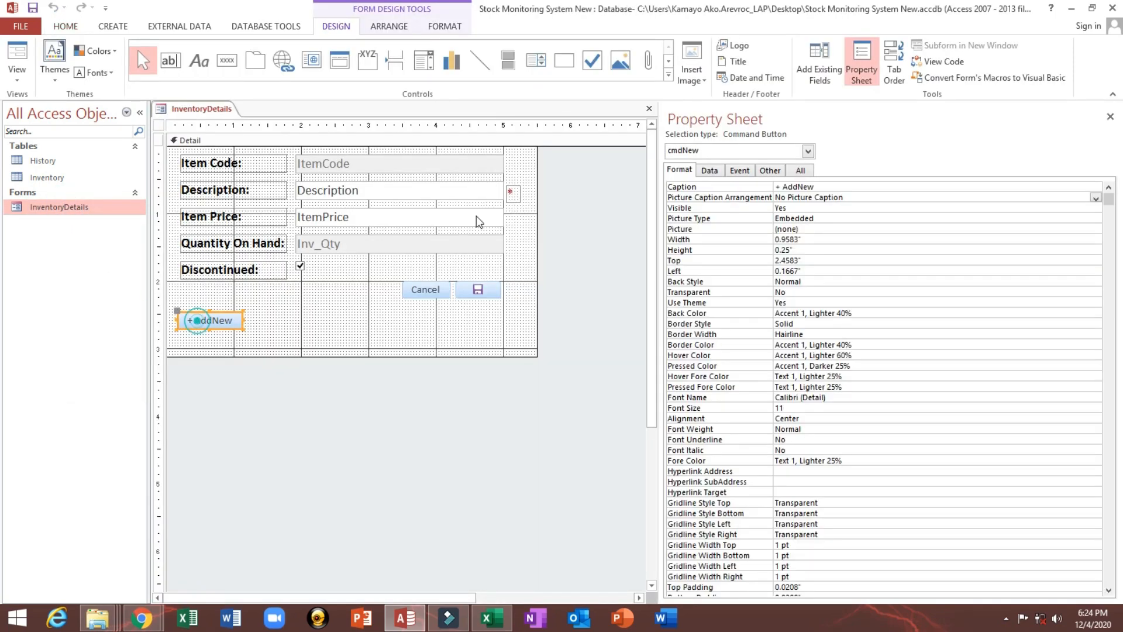
pyautogui.click(740, 170)
pyautogui.click(691, 186)
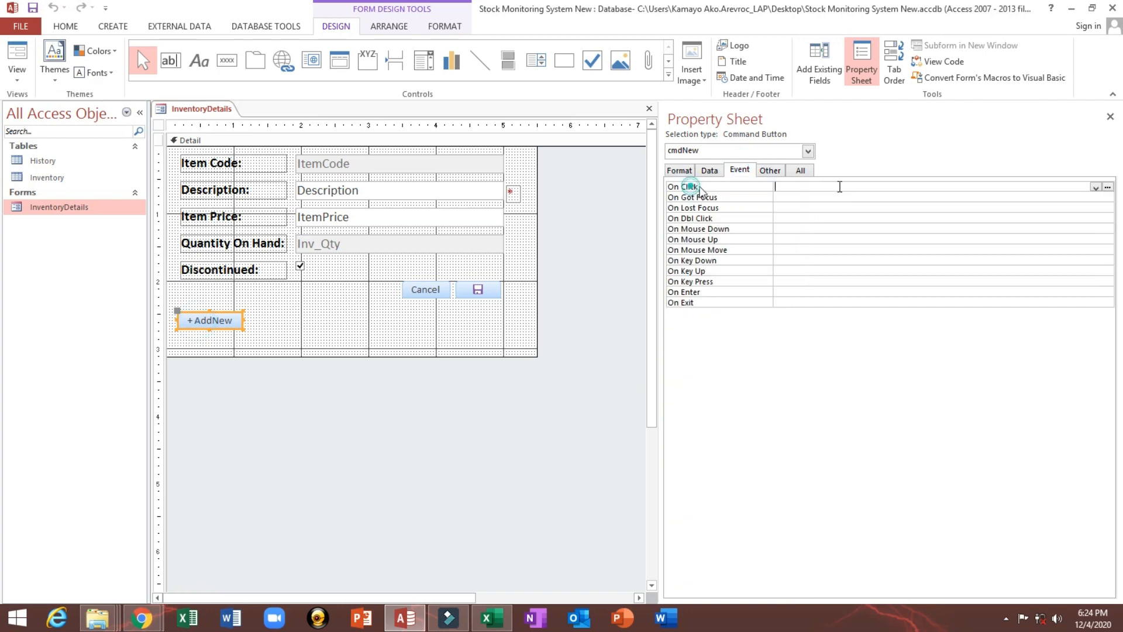
pyautogui.click(1096, 187)
pyautogui.click(1073, 197)
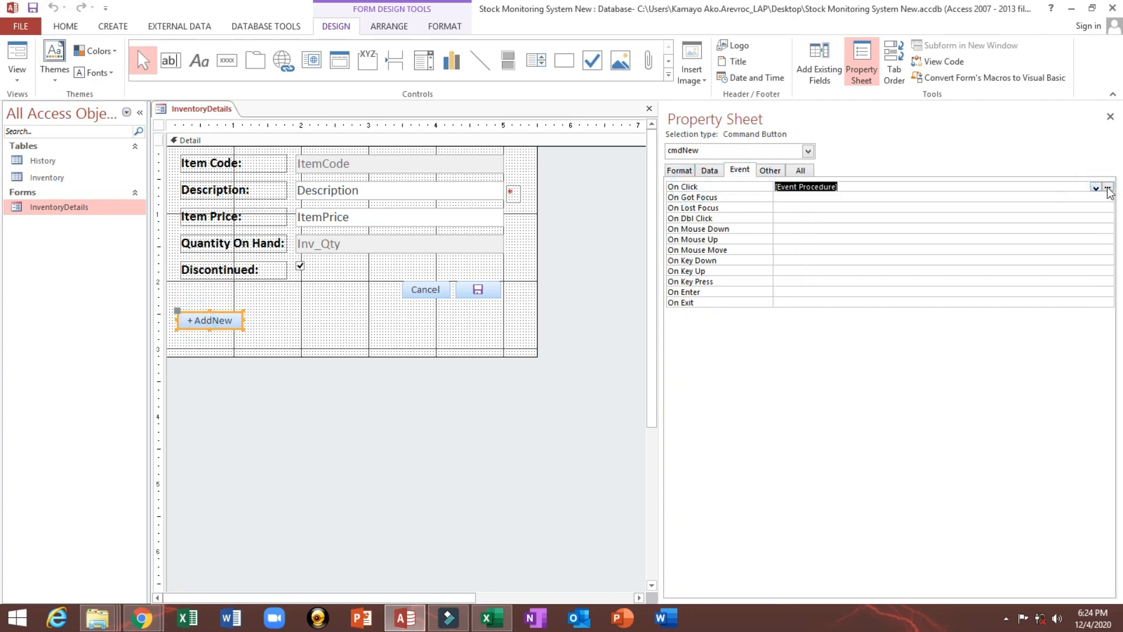
pyautogui.click(1107, 188)
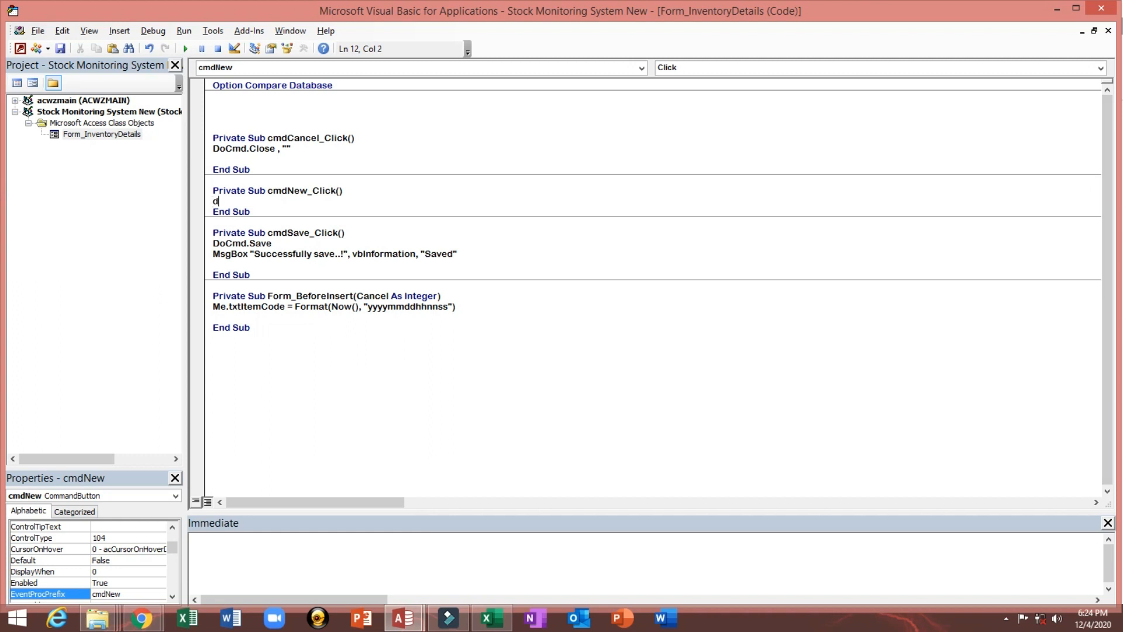
# - Write DoCmd.GoToRecord , "InventoryDetails", acNewRec in the cmdNew_Click procedure
pyautogui.write('docmd.g')
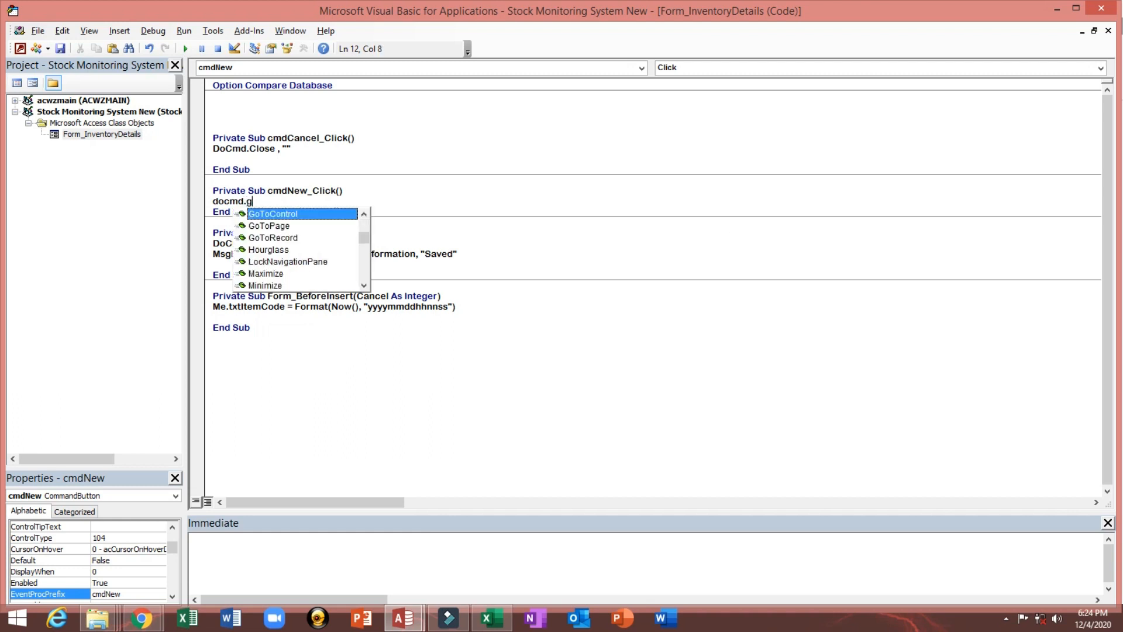
pyautogui.write('o')
pyautogui.press('Down')
pyautogui.press('Down')
pyautogui.press('Tab')
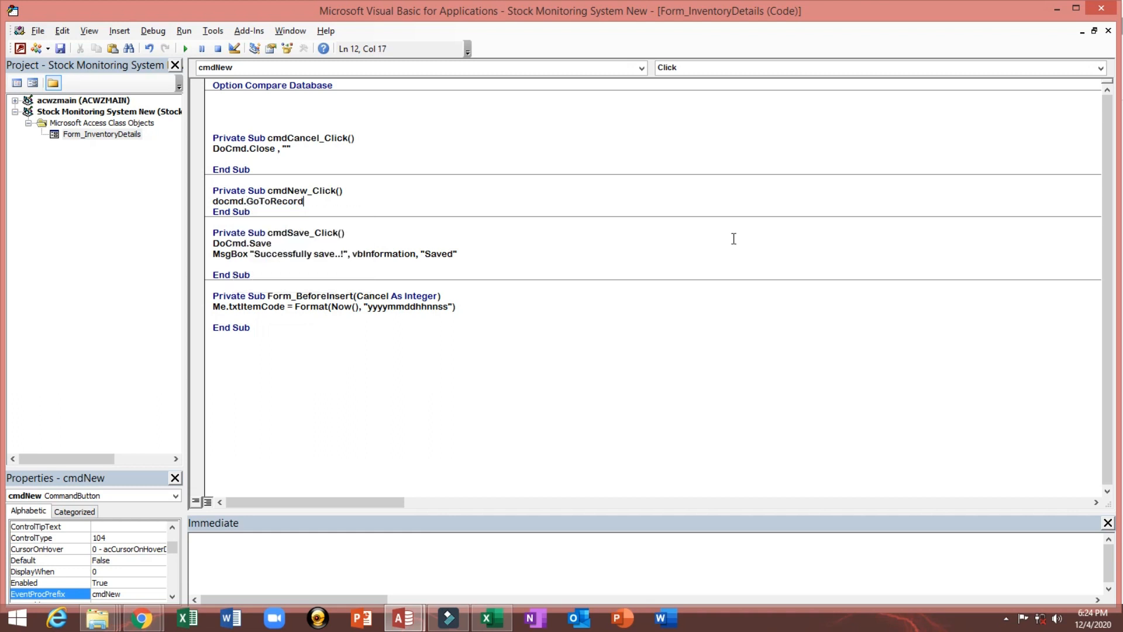
pyautogui.write(',"')
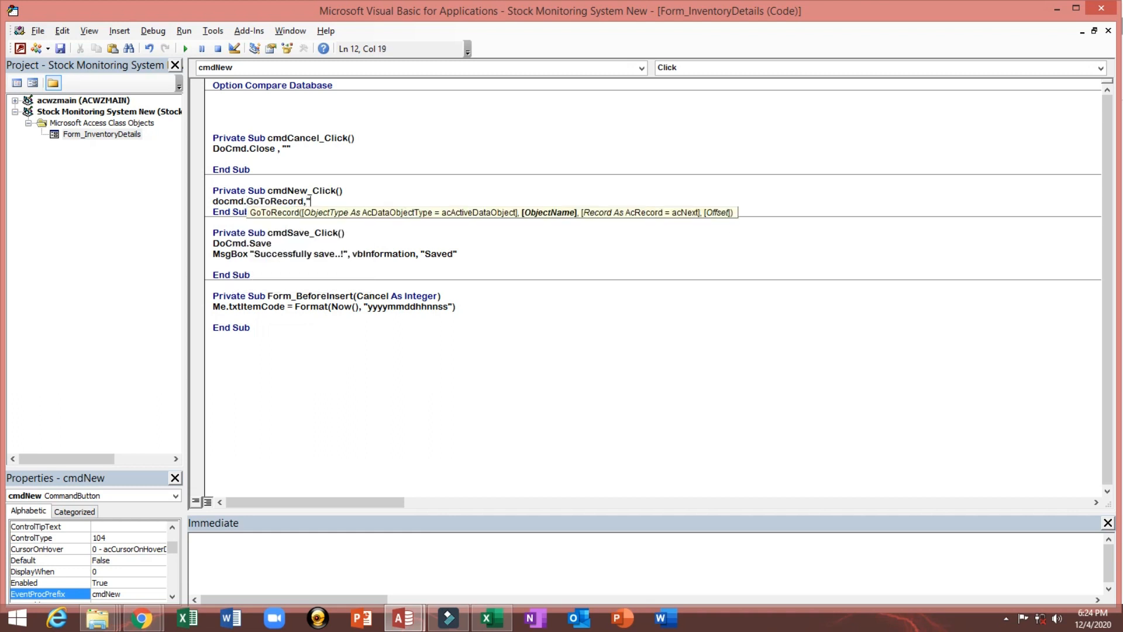
pyautogui.hotkey('ctrl', 'v')
pyautogui.write('",')
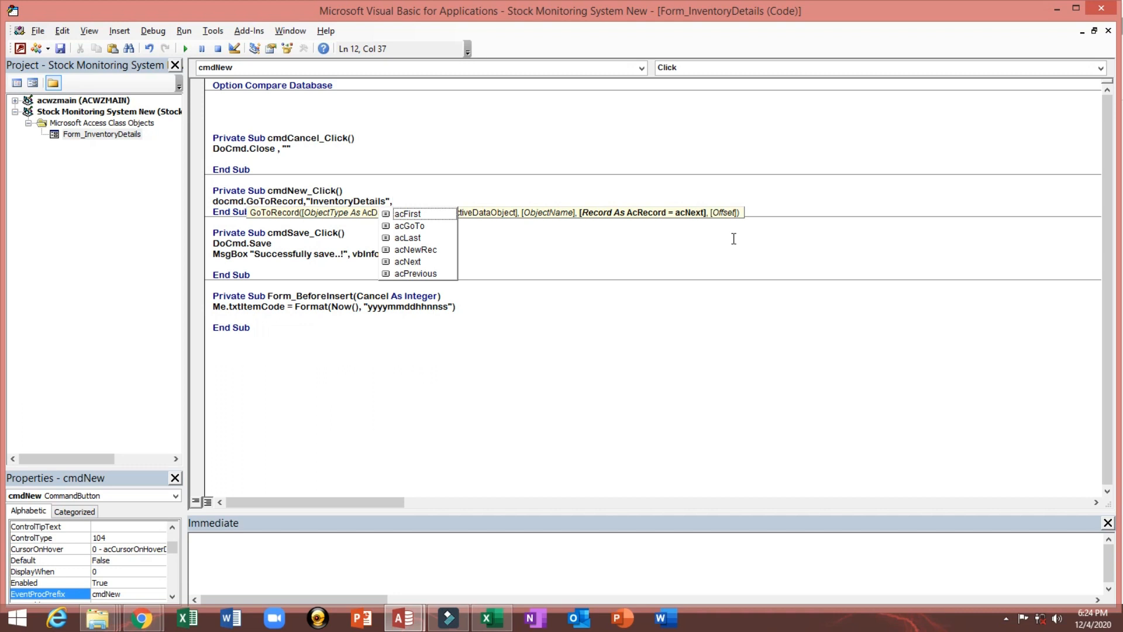
pyautogui.press('Down')
pyautogui.press('Down')
pyautogui.press('Down')
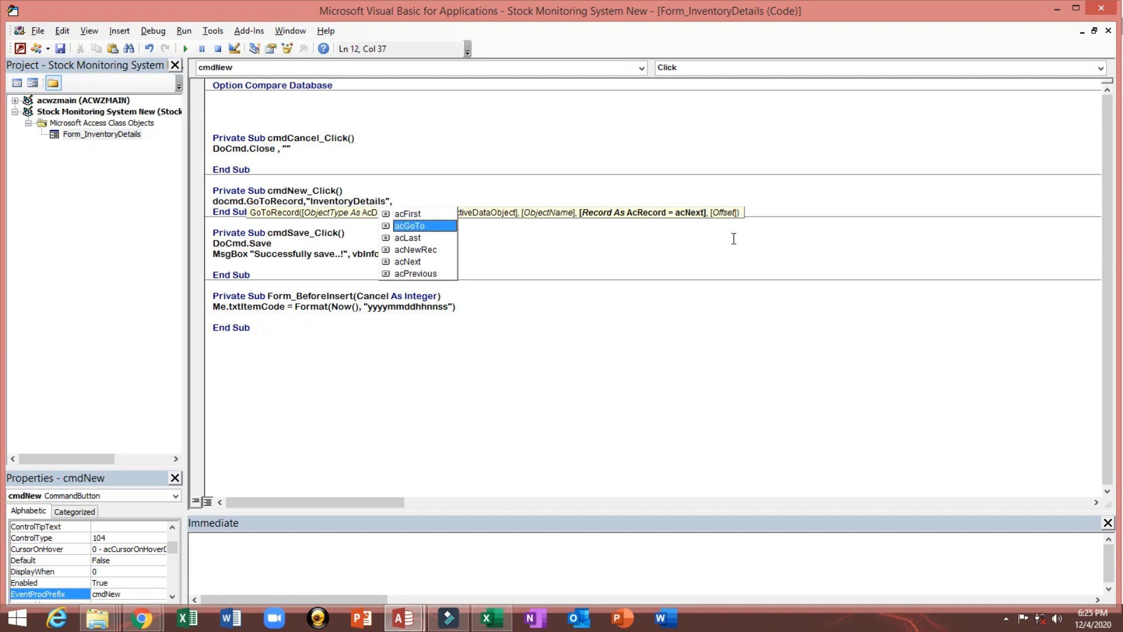
pyautogui.press('Tab')
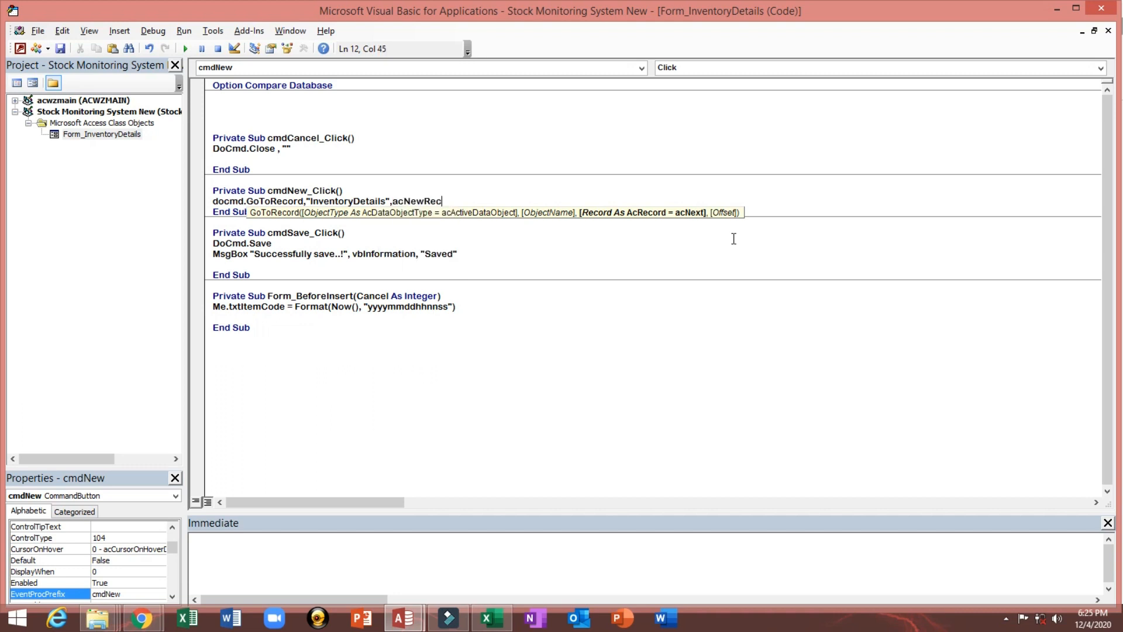
pyautogui.press('Return')
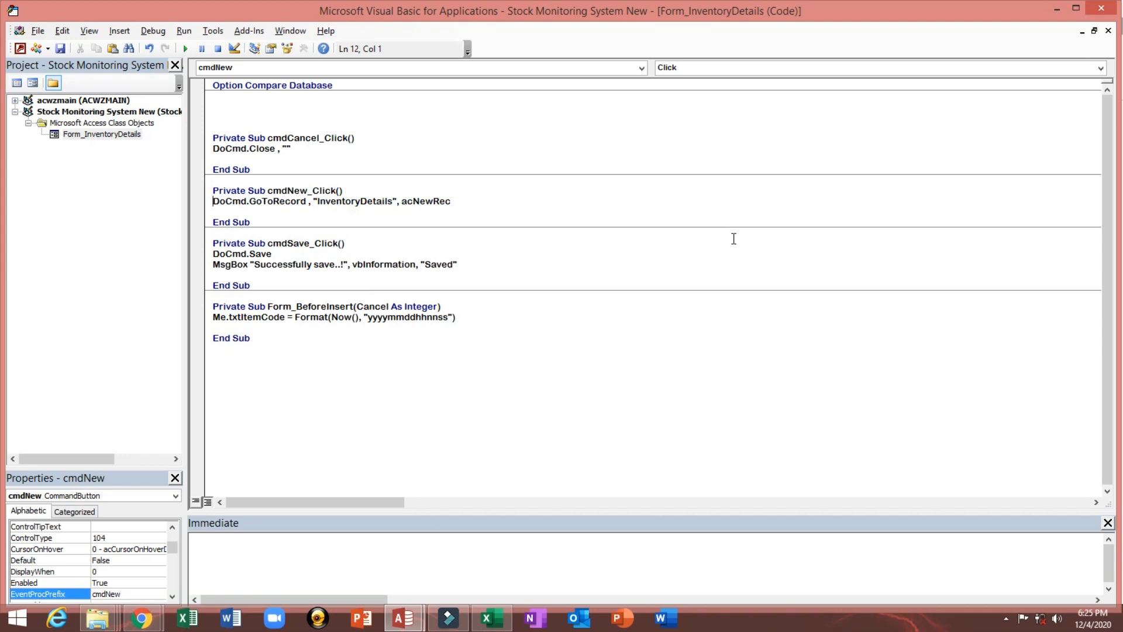
# - Return to the form design and look up the name of the Description text box
pyautogui.hotkey('alt', 'F11')
pyautogui.click(257, 321)
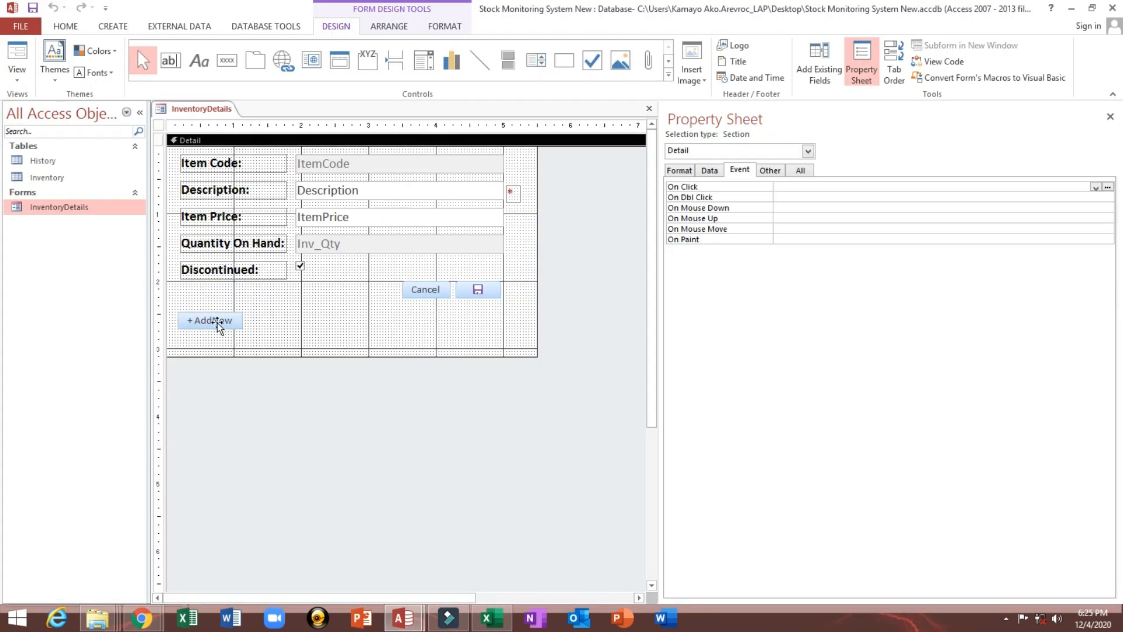
pyautogui.click(216, 322)
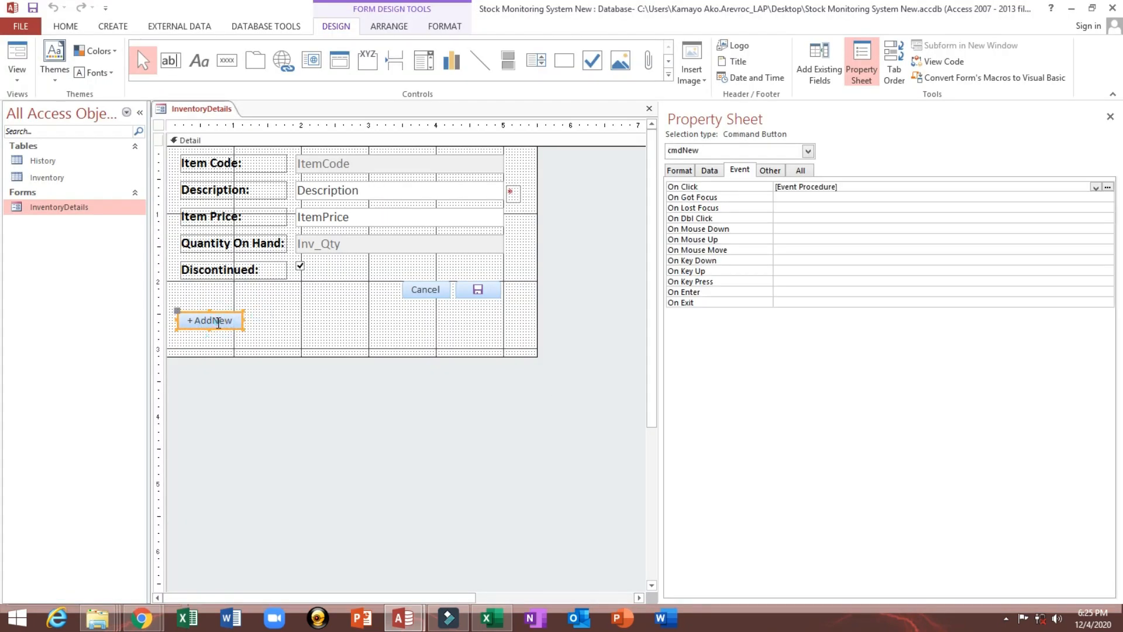
pyautogui.click(322, 190)
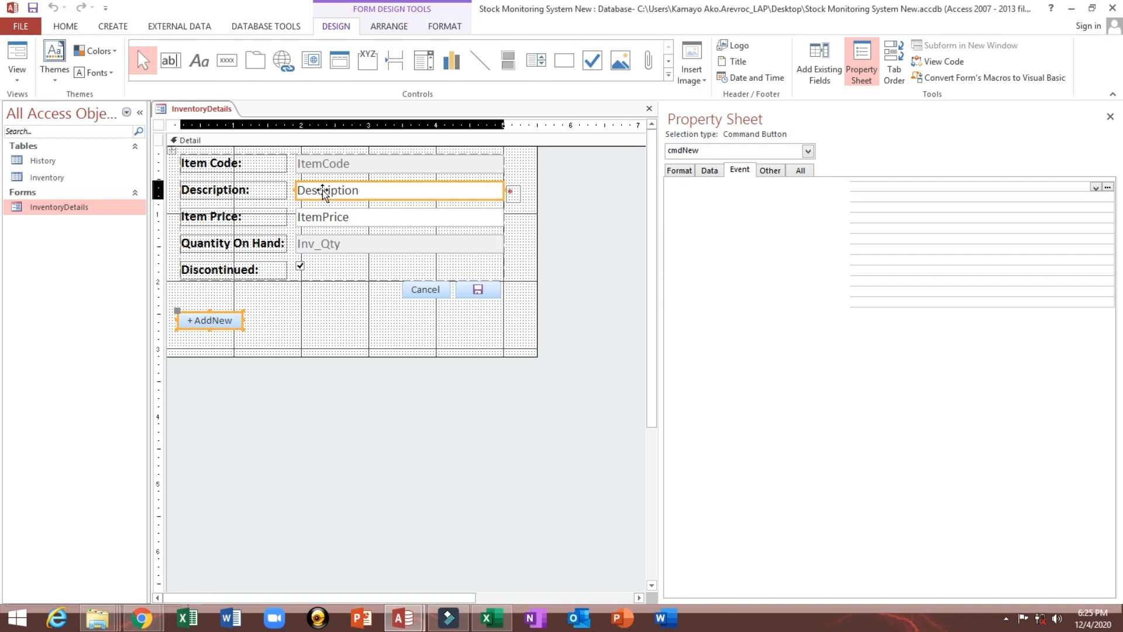
pyautogui.click(766, 170)
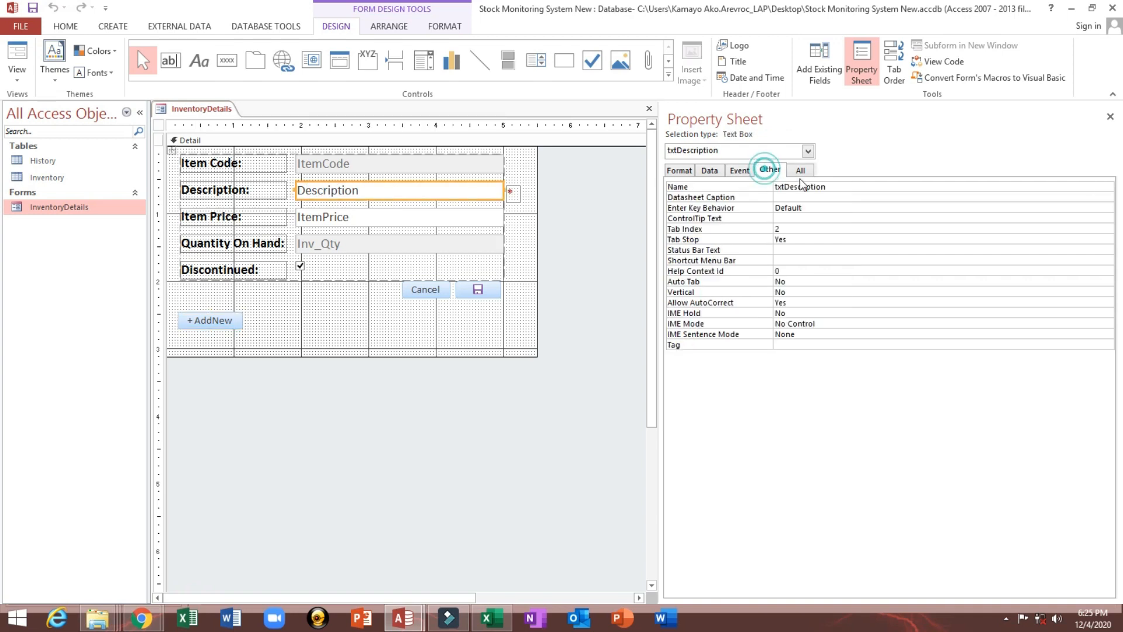
pyautogui.doubleClick(848, 186)
pyautogui.click(285, 312)
# - Reopen the cmdNew click procedure and add Me.txtDescription.SetFocus above the DoCmd.GoToRecord line
pyautogui.click(235, 325)
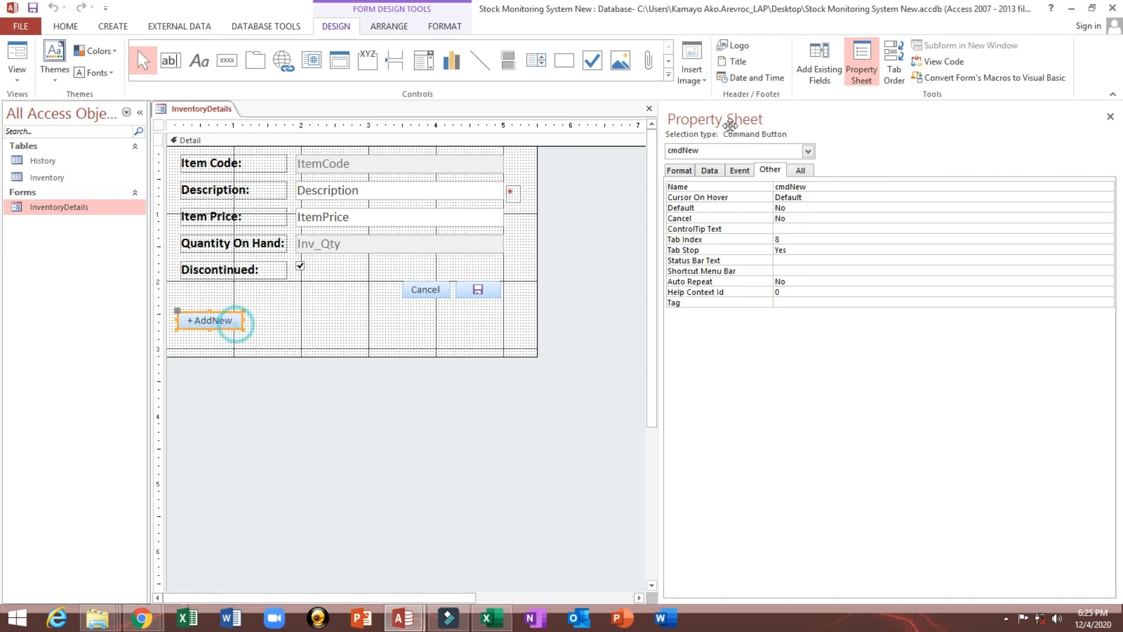
pyautogui.click(739, 170)
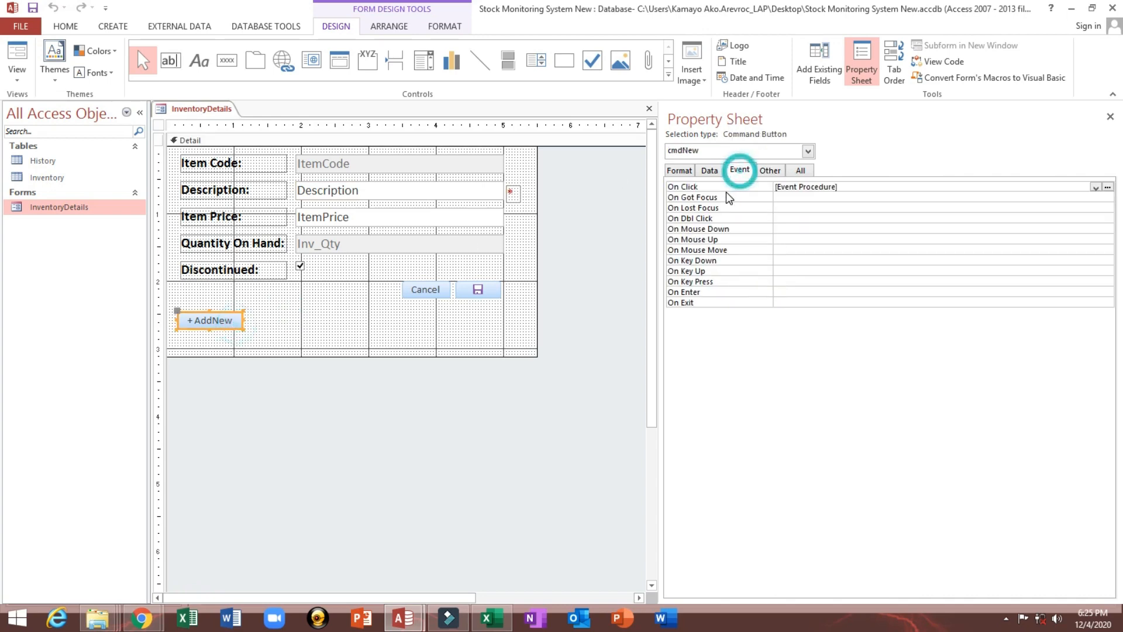
pyautogui.click(1107, 187)
pyautogui.click(362, 190)
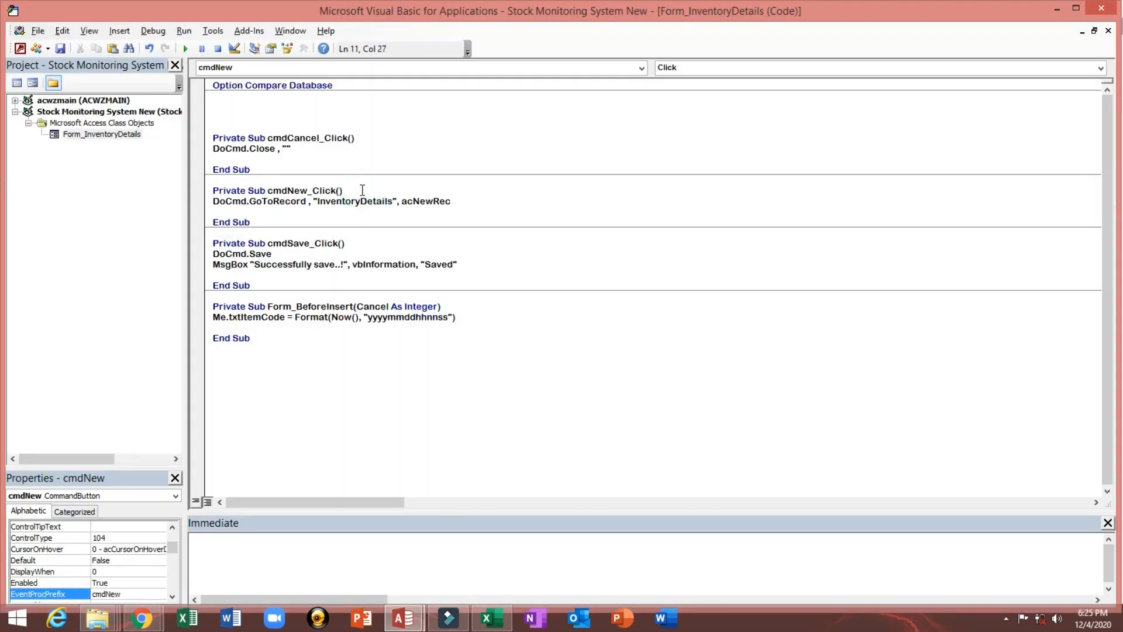
pyautogui.press('Return')
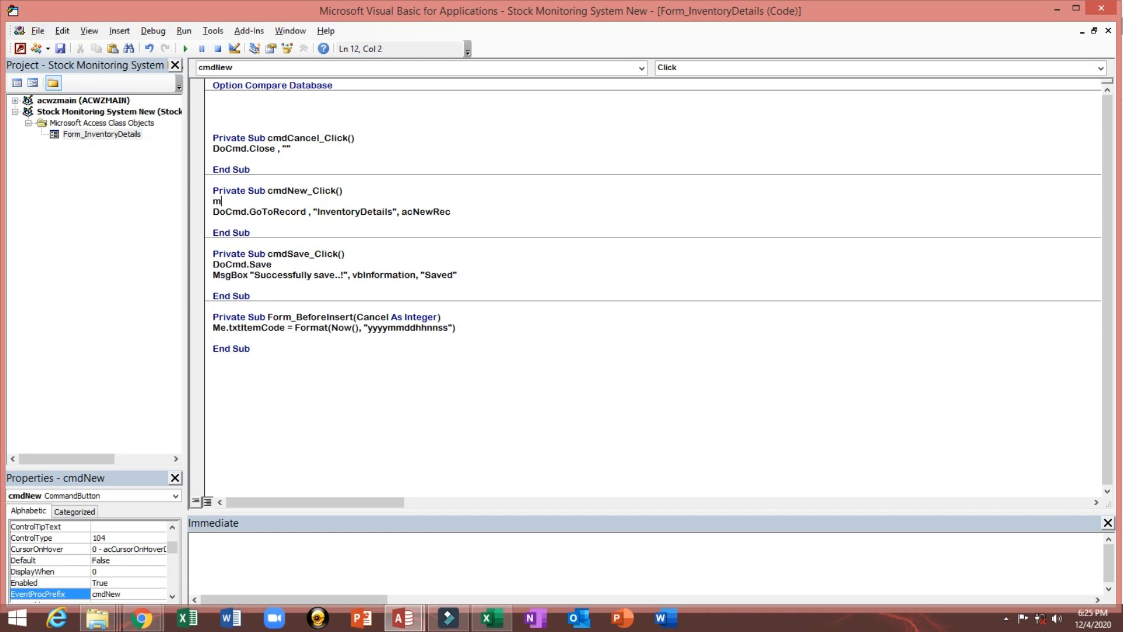
pyautogui.write('me.txtDescription')
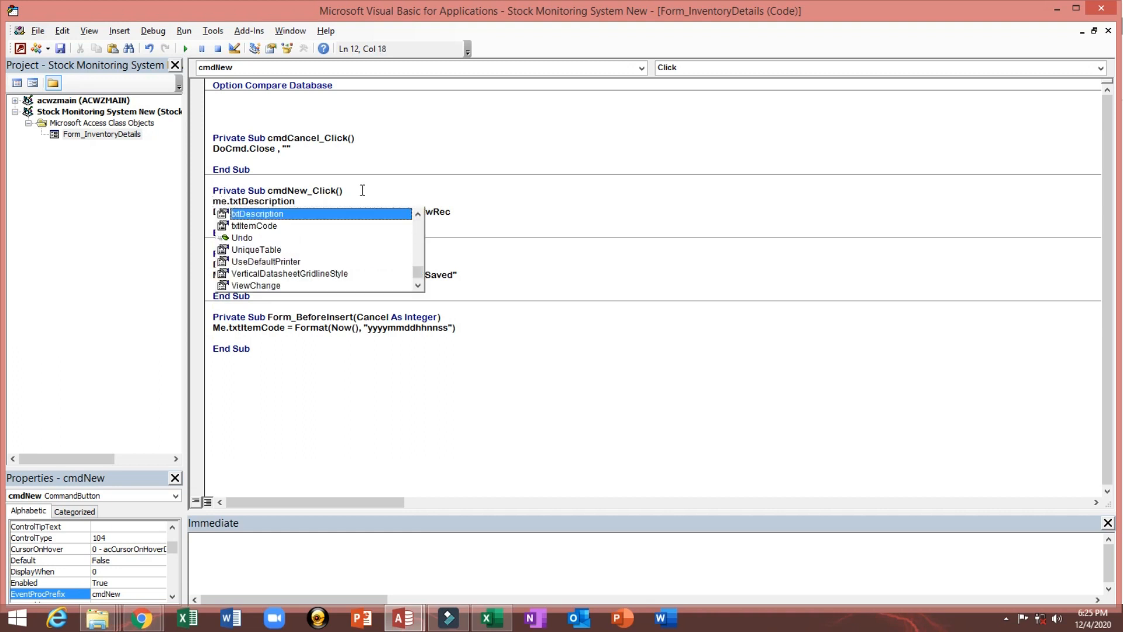
pyautogui.write('.s')
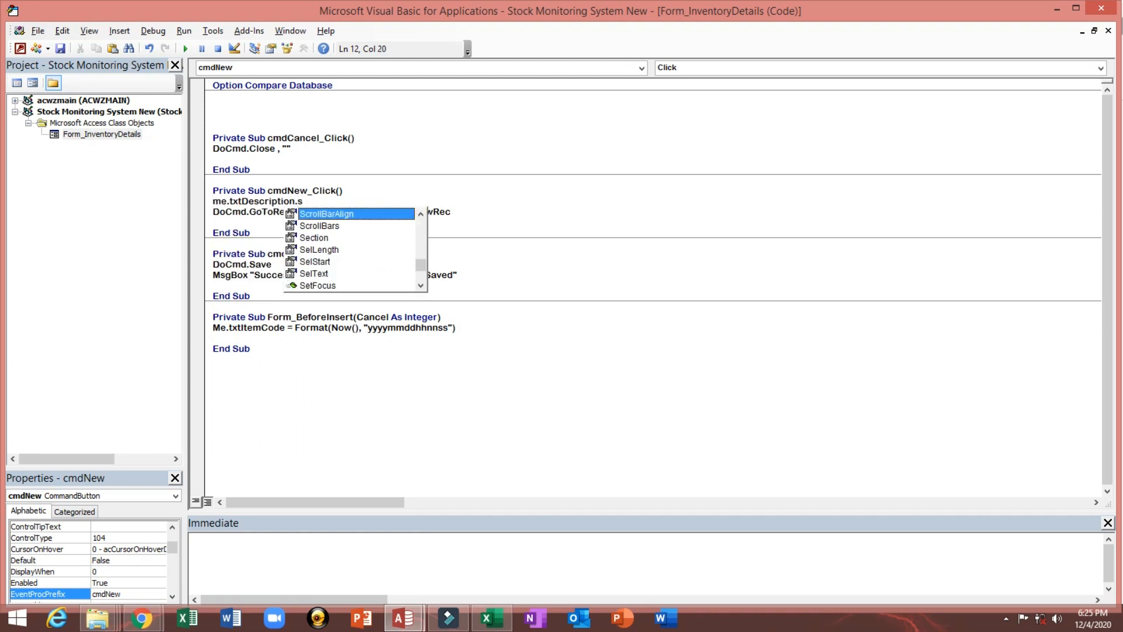
pyautogui.write('et')
pyautogui.press('Tab')
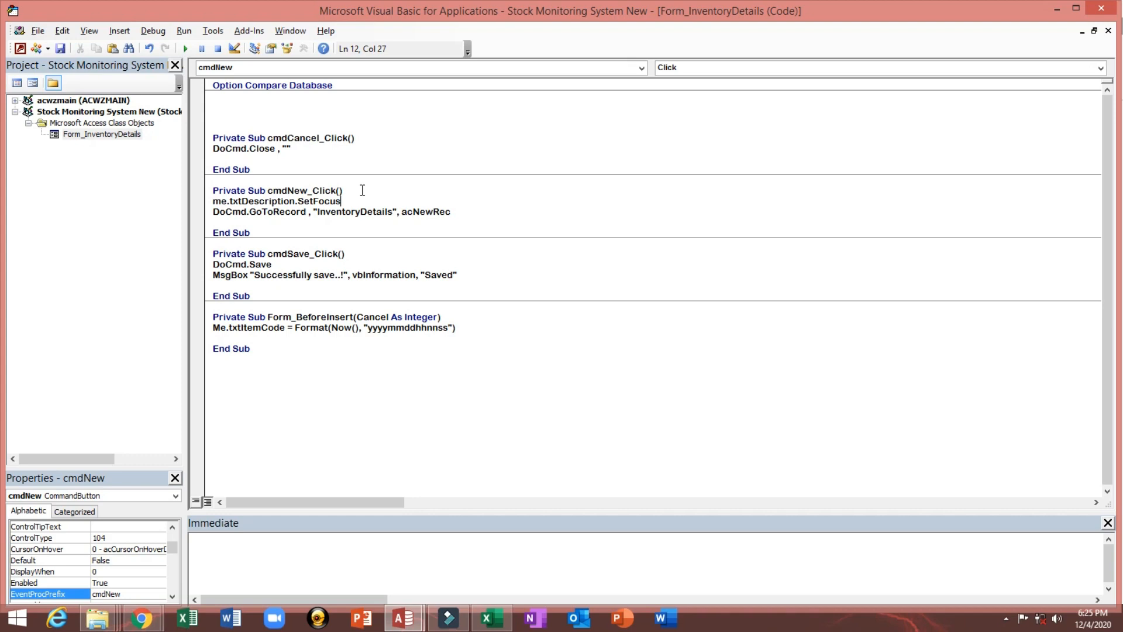
pyautogui.press('Up')
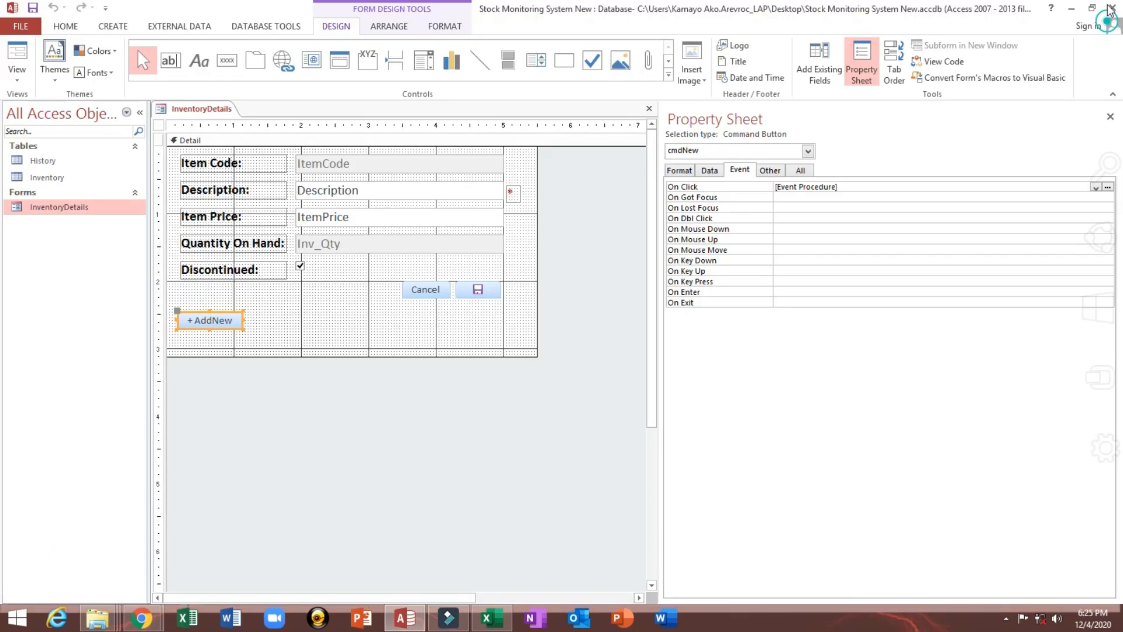
# - Save the form design and test the Cancel button in form view, reopening InventoryDetails from the object list
pyautogui.click(1103, 8)
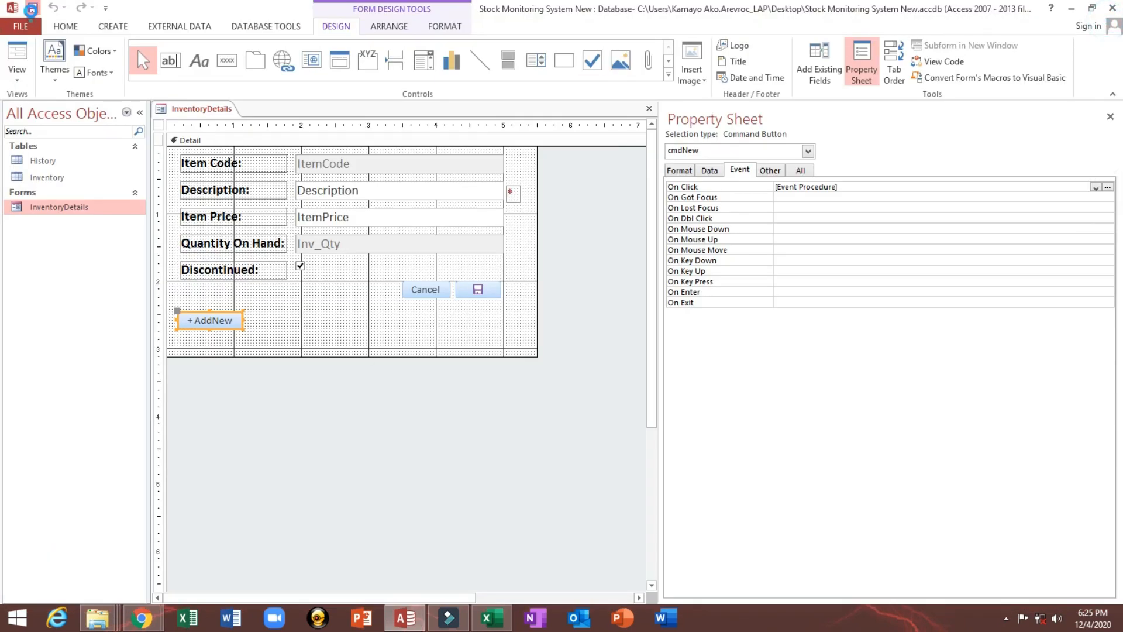
pyautogui.click(18, 54)
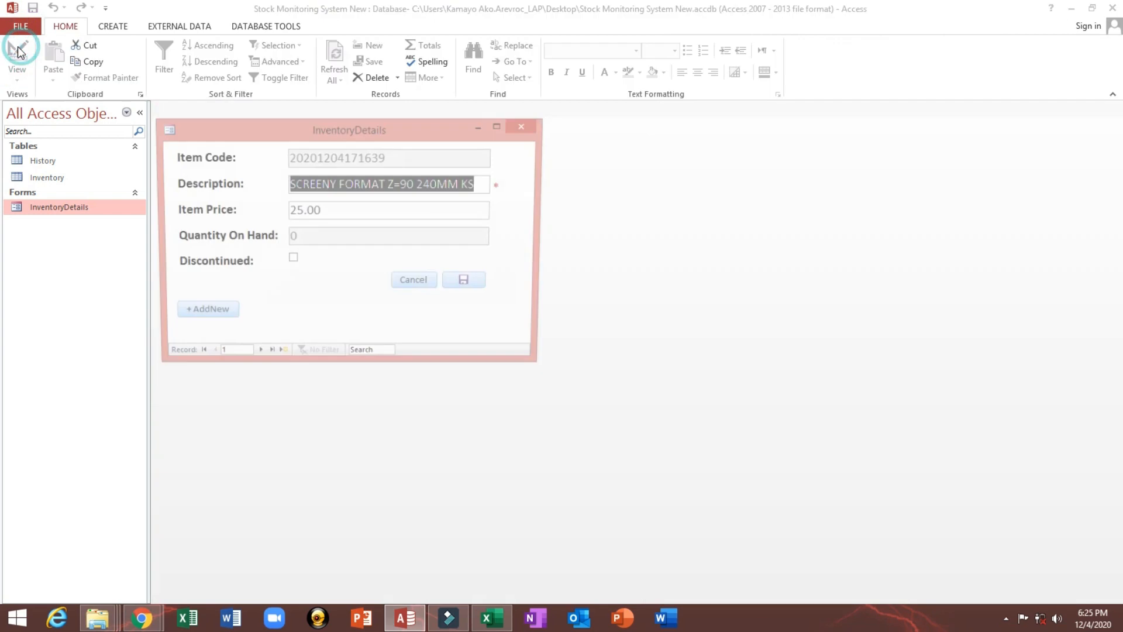
pyautogui.click(411, 291)
pyautogui.doubleClick(94, 209)
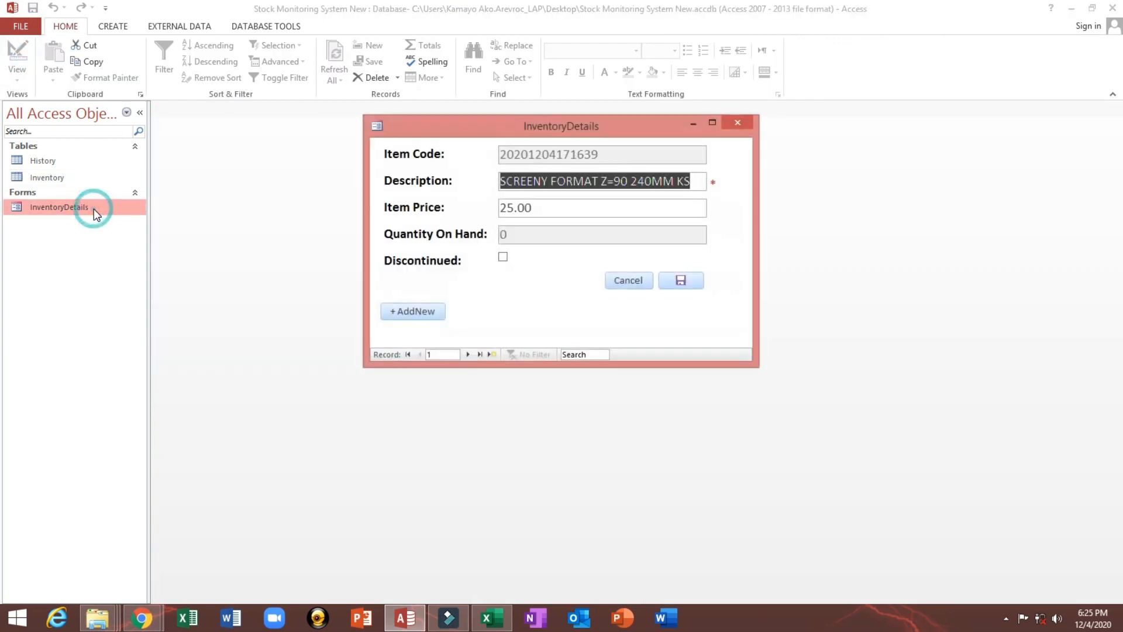
# - Test the save button on the first record and start a blank record with the + AddNew button
pyautogui.click(681, 282)
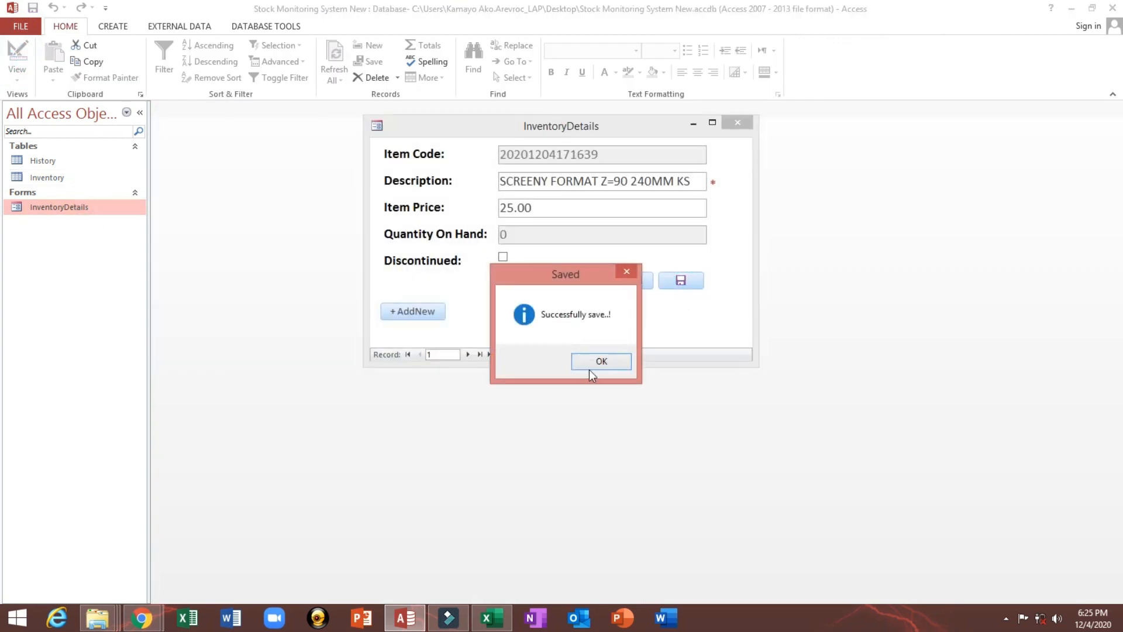
pyautogui.click(600, 366)
pyautogui.moveTo(585, 125); pyautogui.dragTo(451, 121)
pyautogui.click(279, 307)
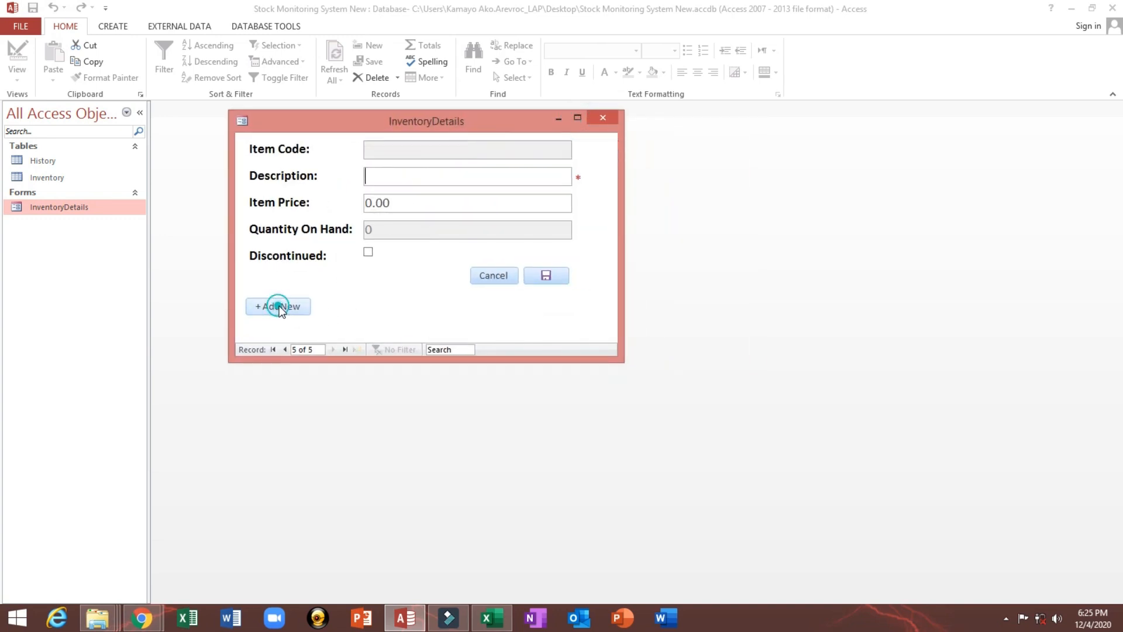
# - Copy ADAPTOR CYL. OD125MM-260MM from the Inventory workbook in Excel into the new record's Description in Access
pyautogui.click(491, 617)
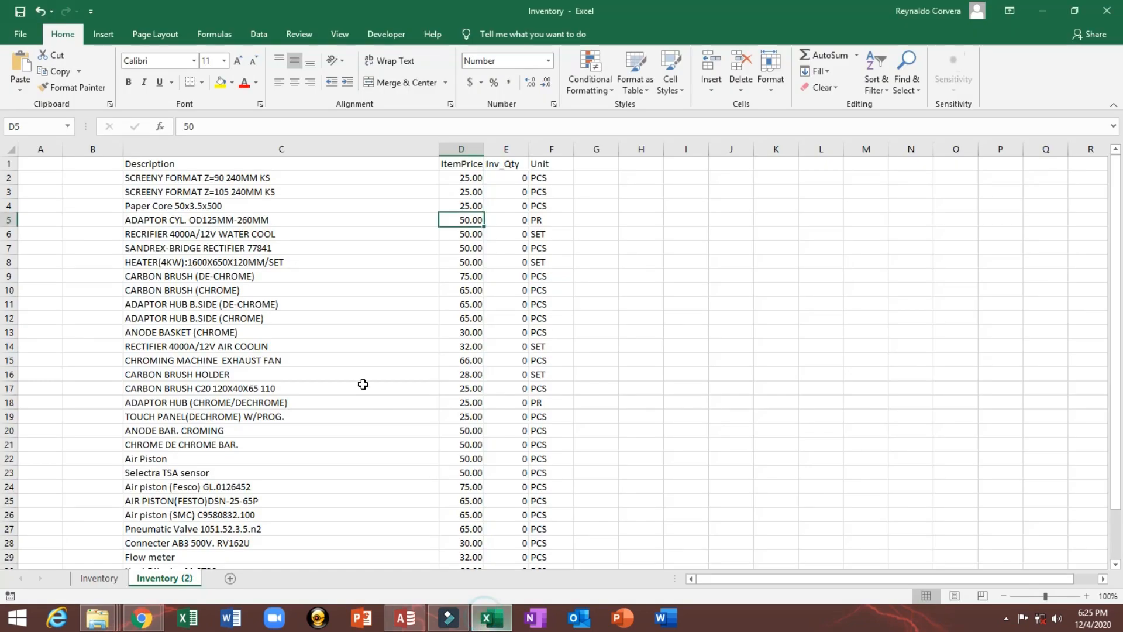
pyautogui.hotkey('ctrl', 'c')
pyautogui.hotkey('alt', 'Tab')
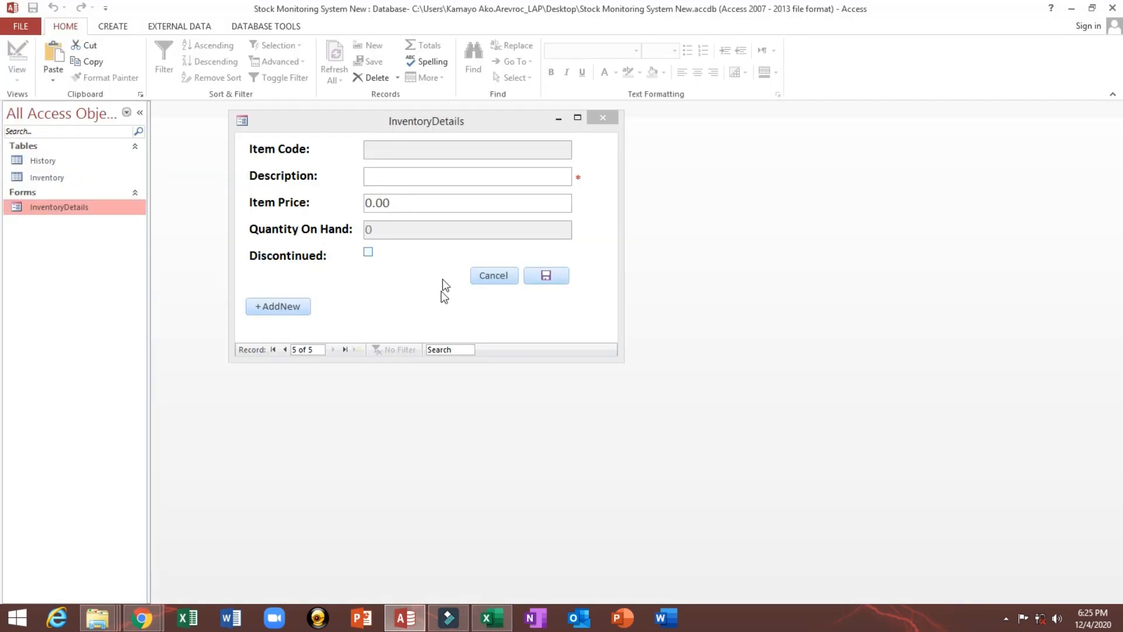
pyautogui.hotkey('alt', 'Tab')
pyautogui.click(239, 214)
pyautogui.hotkey('ctrl', 'c')
pyautogui.hotkey('alt', 'Tab')
pyautogui.click(424, 177)
pyautogui.hotkey('ctrl', 'v')
# - Copy the adaptor's 50.00 price from the Excel workbook into Item Price in Access and save the record
pyautogui.hotkey('alt', 'Tab')
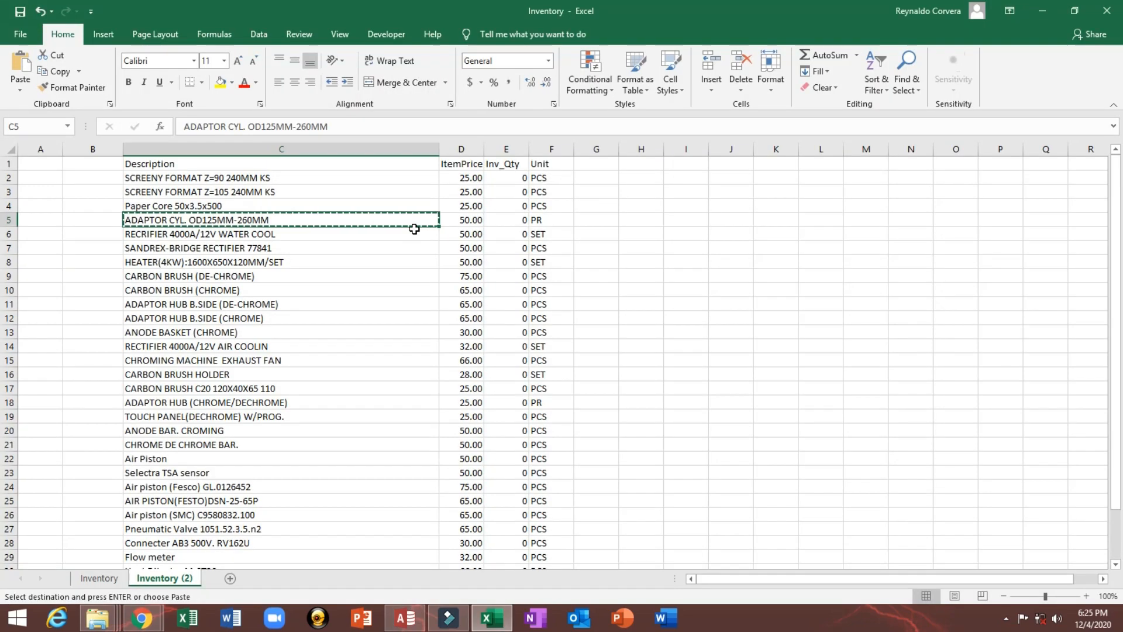
pyautogui.click(462, 222)
pyautogui.hotkey('ctrl', 'c')
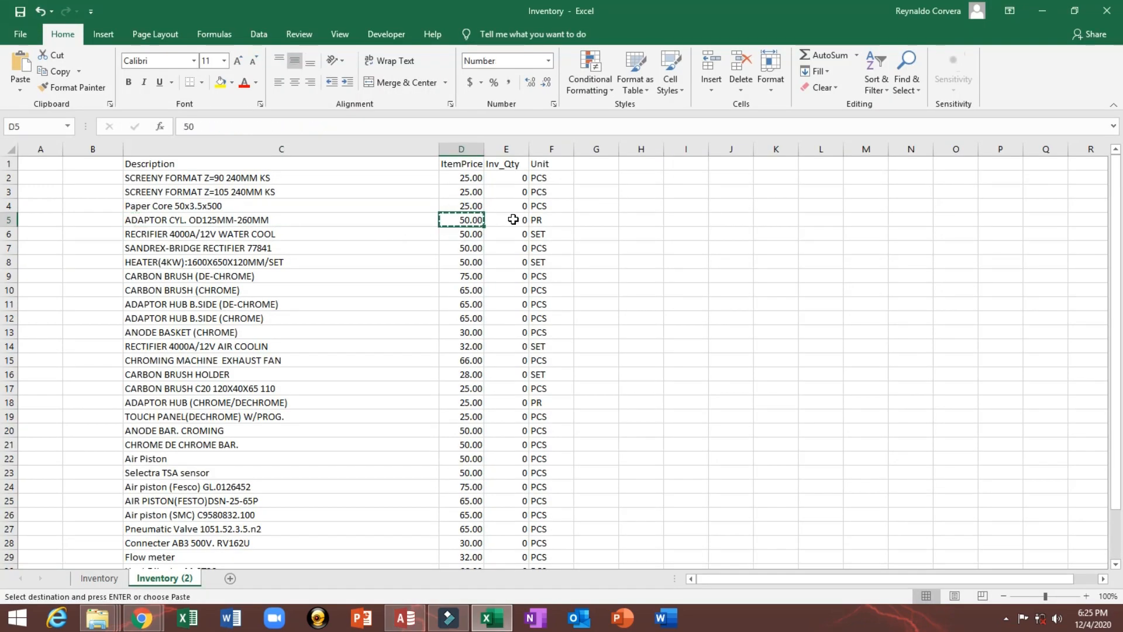
pyautogui.hotkey('alt', 'Tab')
pyautogui.moveTo(407, 203); pyautogui.dragTo(342, 208)
pyautogui.hotkey('ctrl', 'v')
pyautogui.click(546, 275)
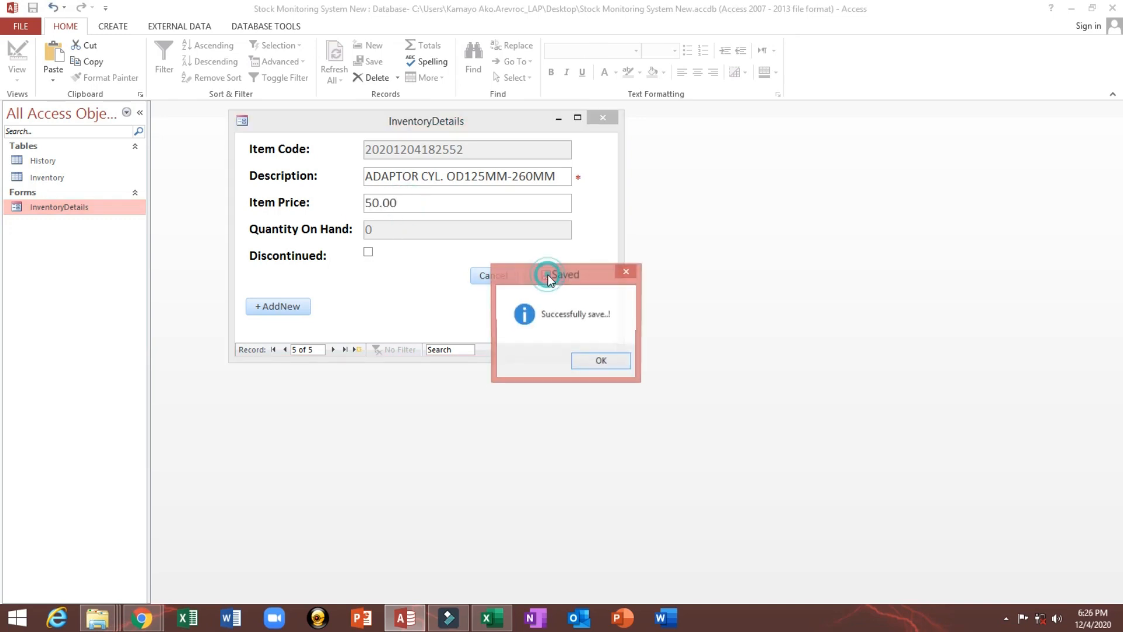
pyautogui.click(598, 362)
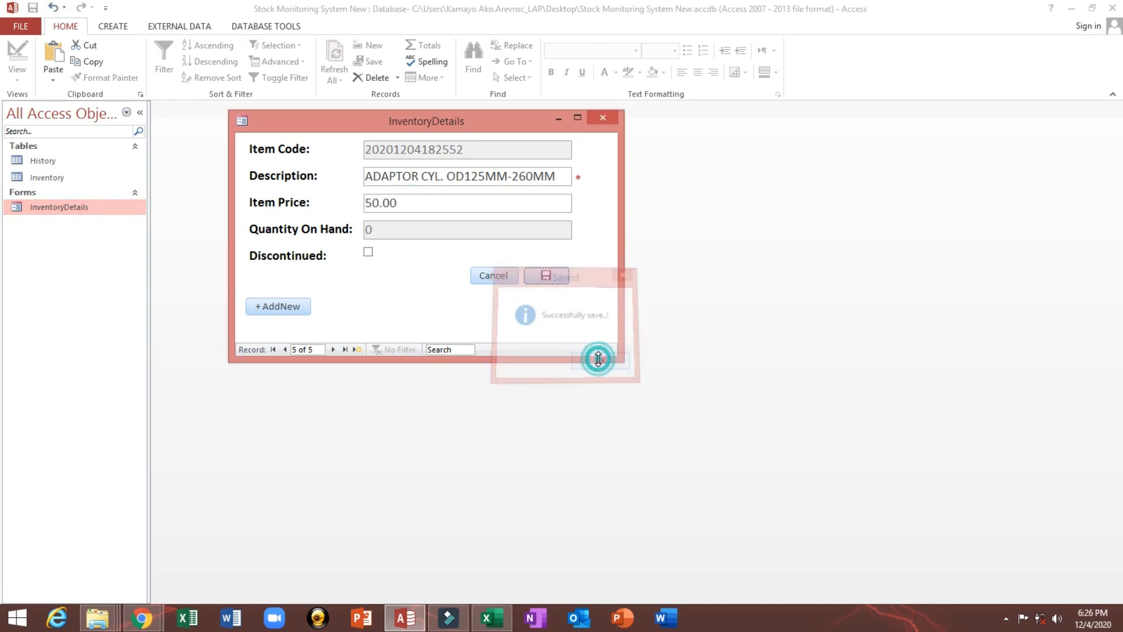
# - Open InventoryDetails in design view and set the form's Navigation Buttons property to No
pyautogui.rightClick(421, 267)
pyautogui.click(443, 314)
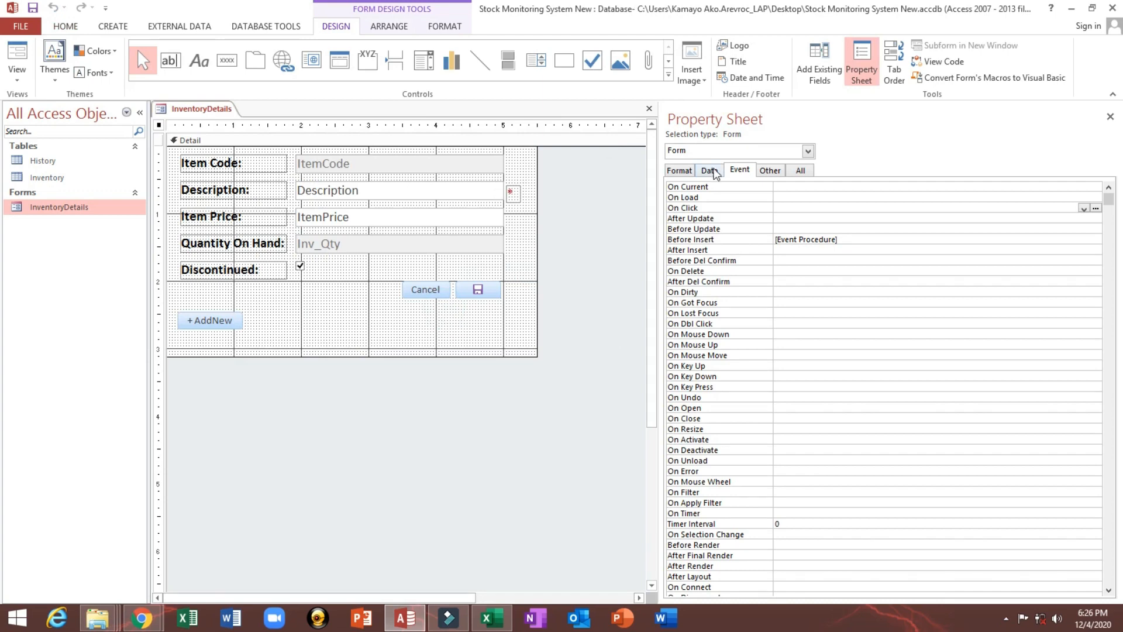
pyautogui.click(678, 170)
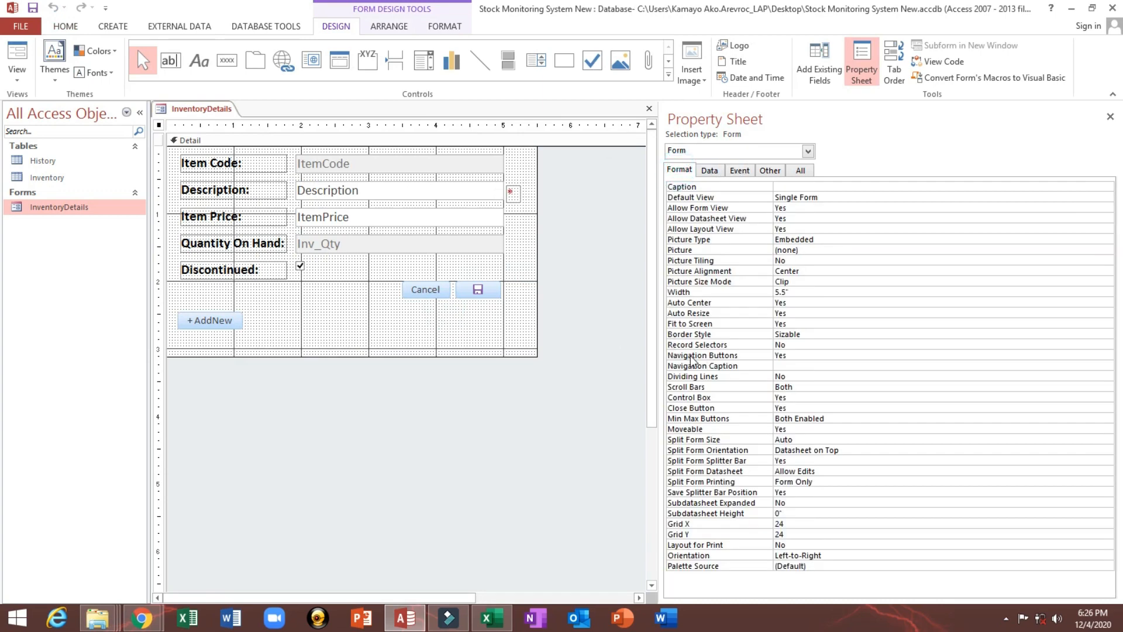
pyautogui.doubleClick(787, 355)
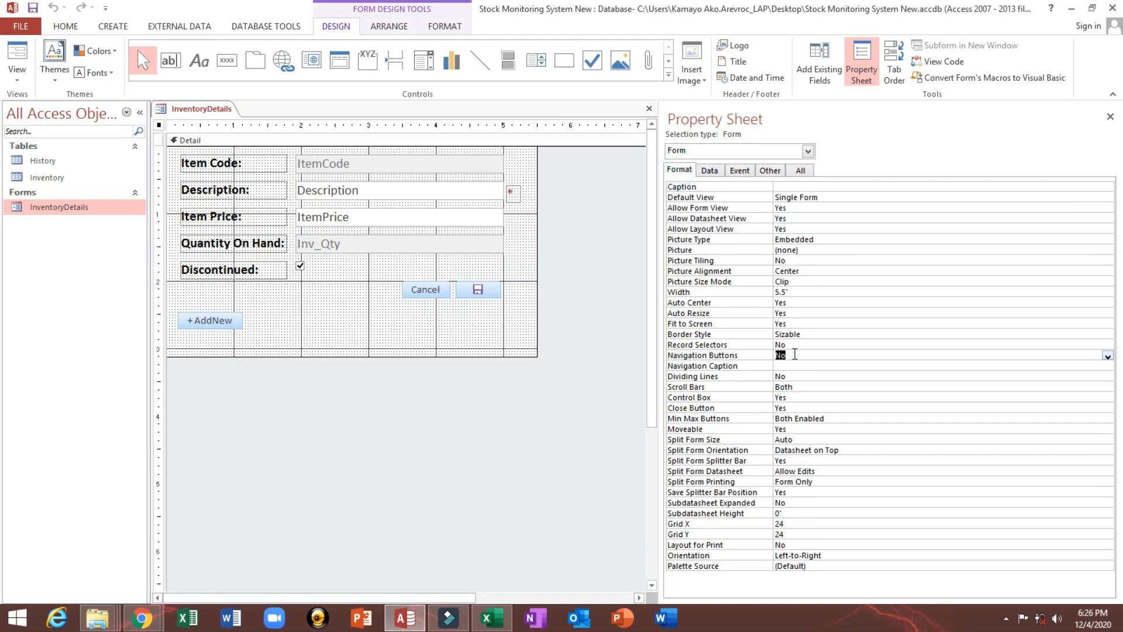
# - Check InventoryDetails in form view, then close it and save the design changes
pyautogui.click(18, 52)
pyautogui.moveTo(269, 134); pyautogui.dragTo(341, 200)
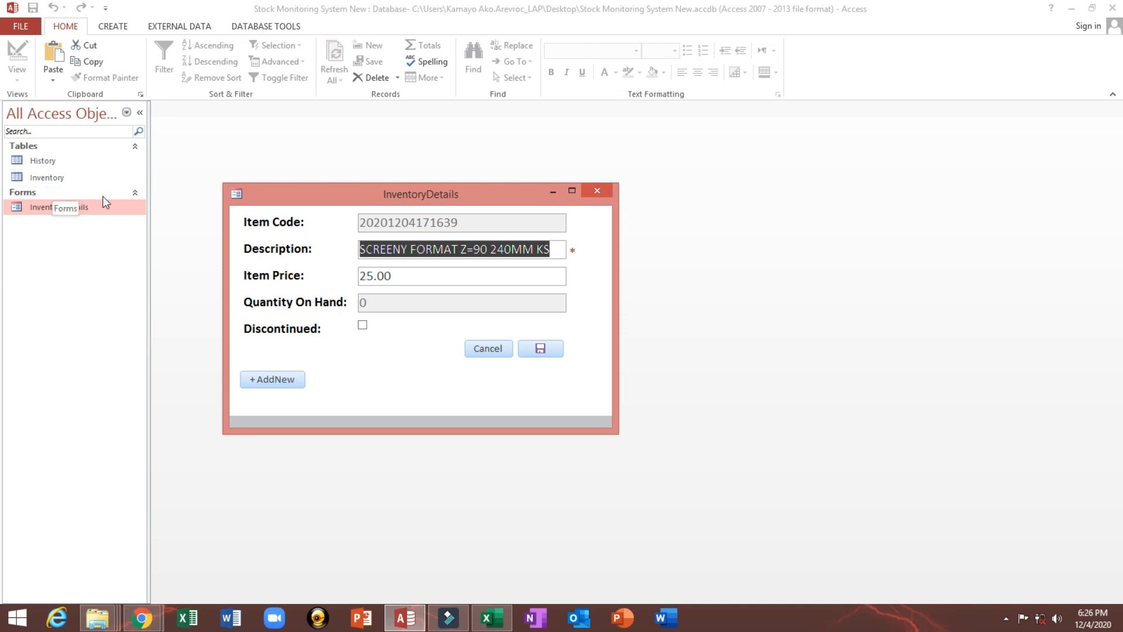
pyautogui.click(598, 190)
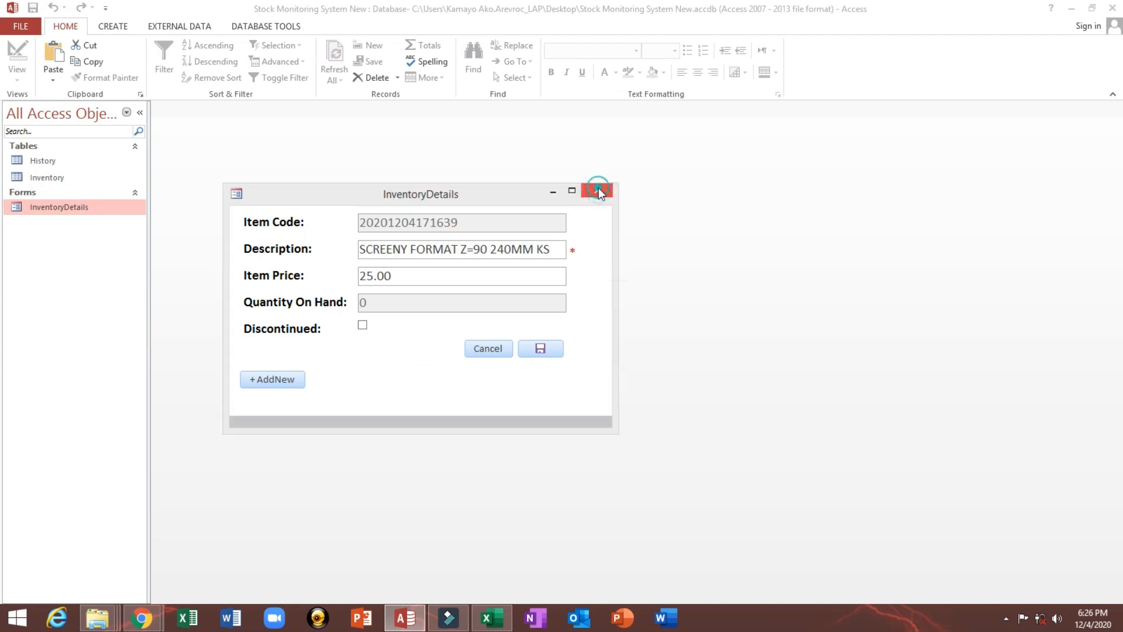
pyautogui.click(501, 347)
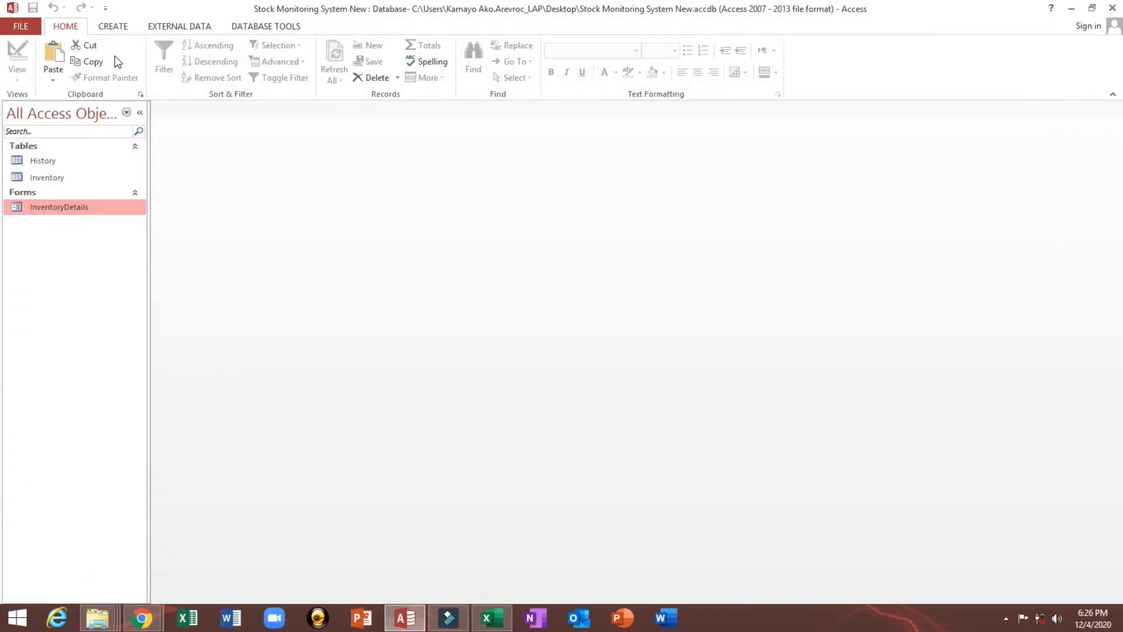
# - Create a blank form in design view and enlarge its detail area to about 11.5 by 6.5 inches
pyautogui.click(115, 26)
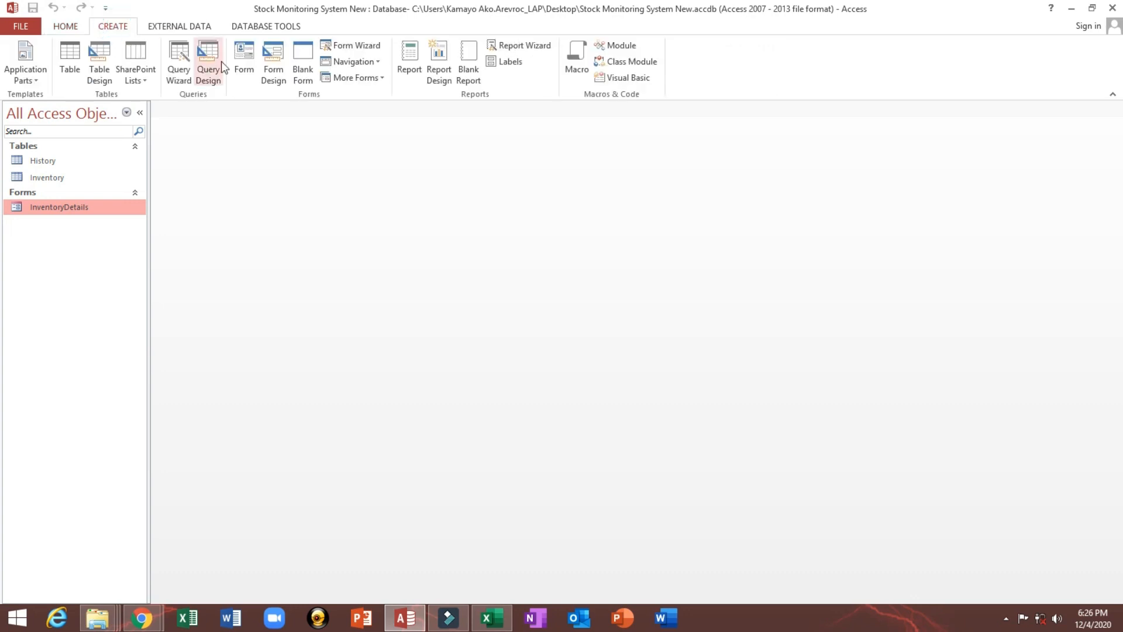
pyautogui.click(268, 62)
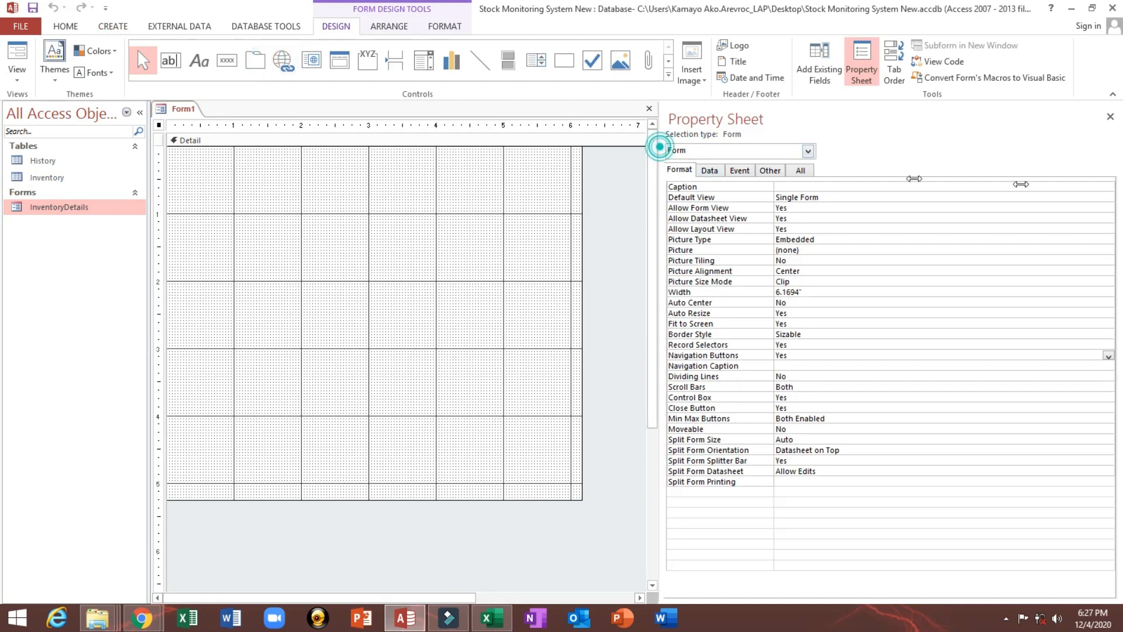
pyautogui.moveTo(657, 145); pyautogui.dragTo(1086, 152)
pyautogui.moveTo(583, 500); pyautogui.dragTo(938, 582)
# - Save the new form as Transaction Form
pyautogui.hotkey('ctrl', 's')
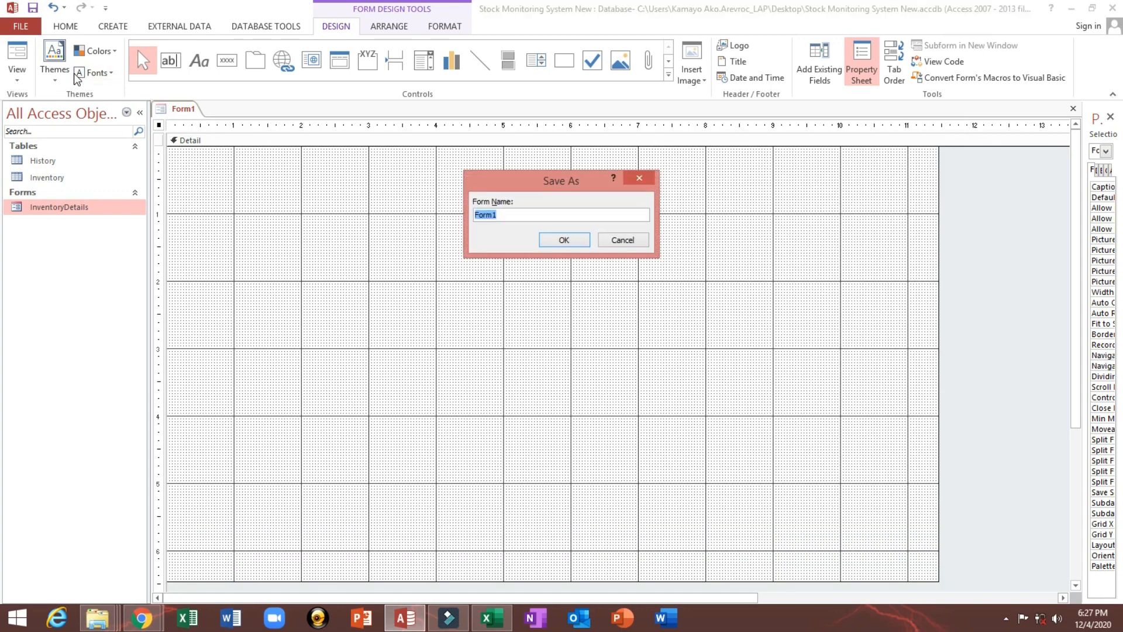
pyautogui.write('I')
pyautogui.click(558, 240)
pyautogui.click(535, 226)
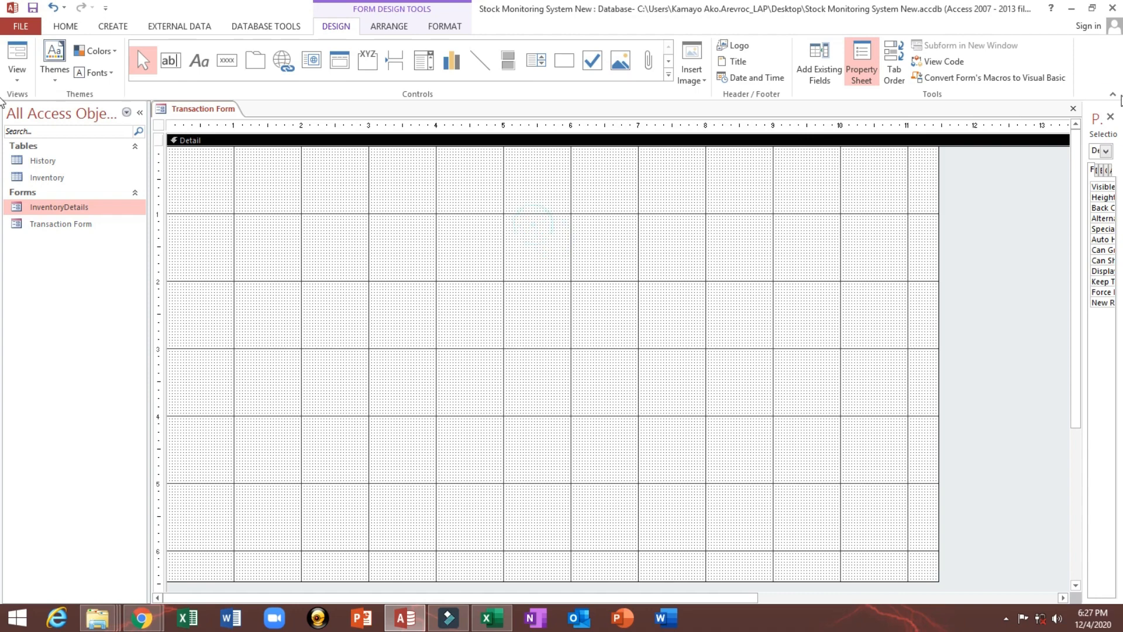
# - Set the Record Source of Transaction Form to the History table, copying the table's name from the object list
pyautogui.moveTo(1083, 148); pyautogui.dragTo(398, 147)
pyautogui.click(57, 160)
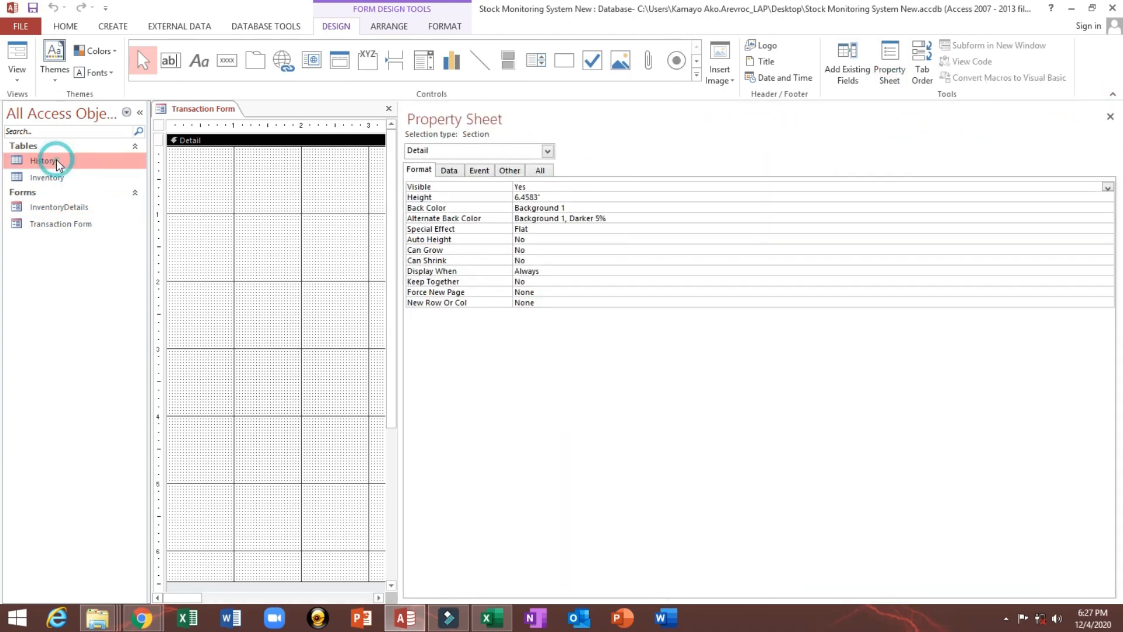
pyautogui.click(56, 160)
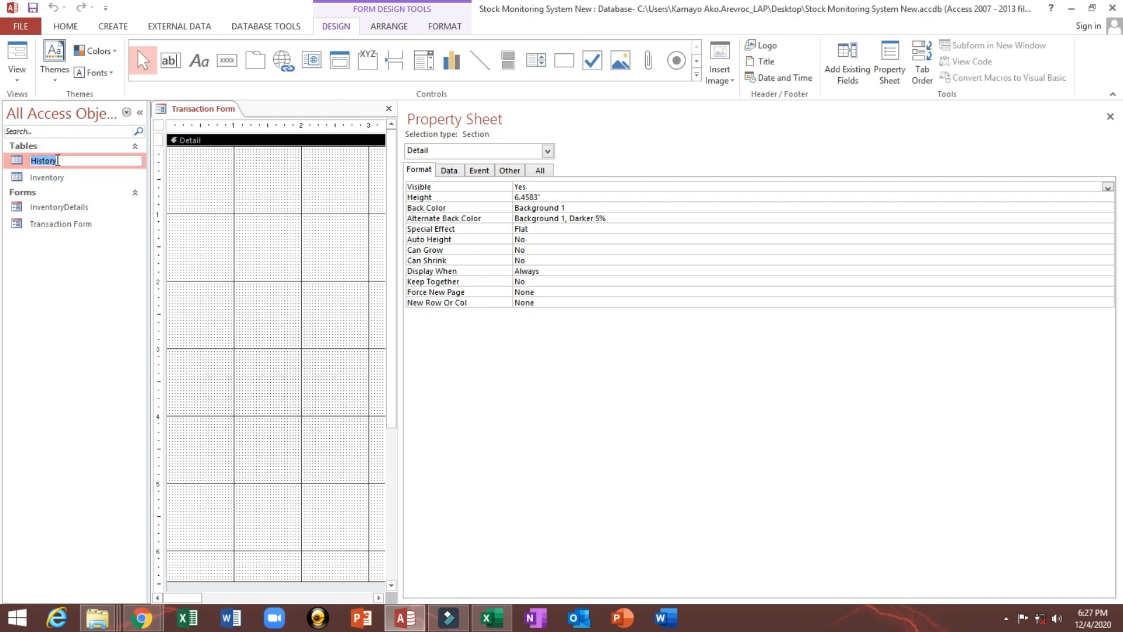
pyautogui.click(682, 189)
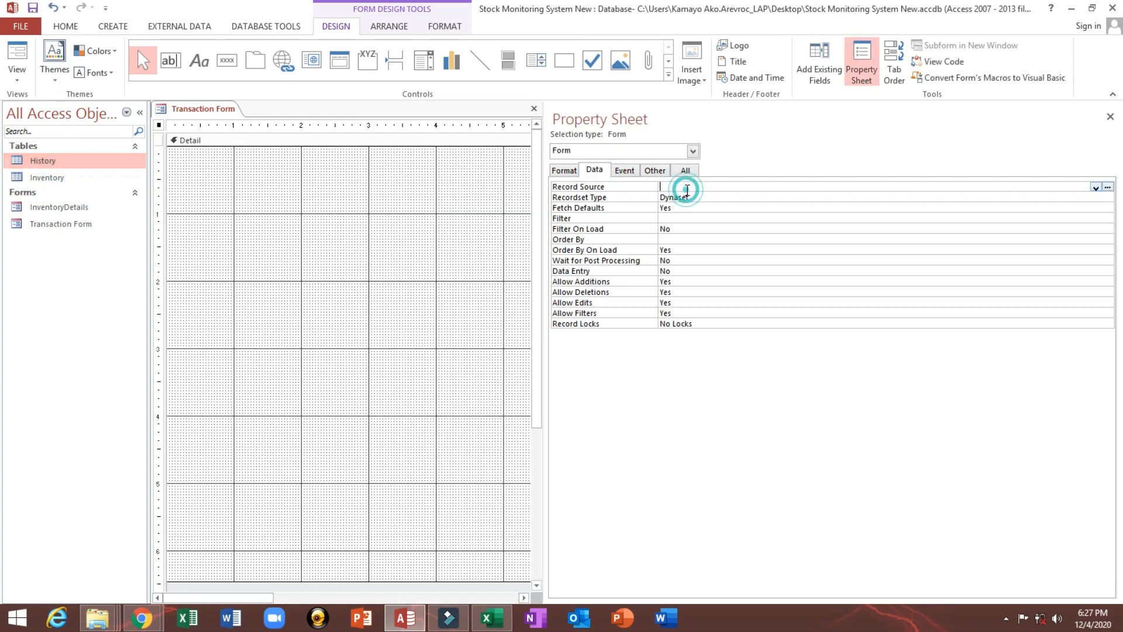
pyautogui.hotkey('ctrl', 'v')
pyautogui.press('Return')
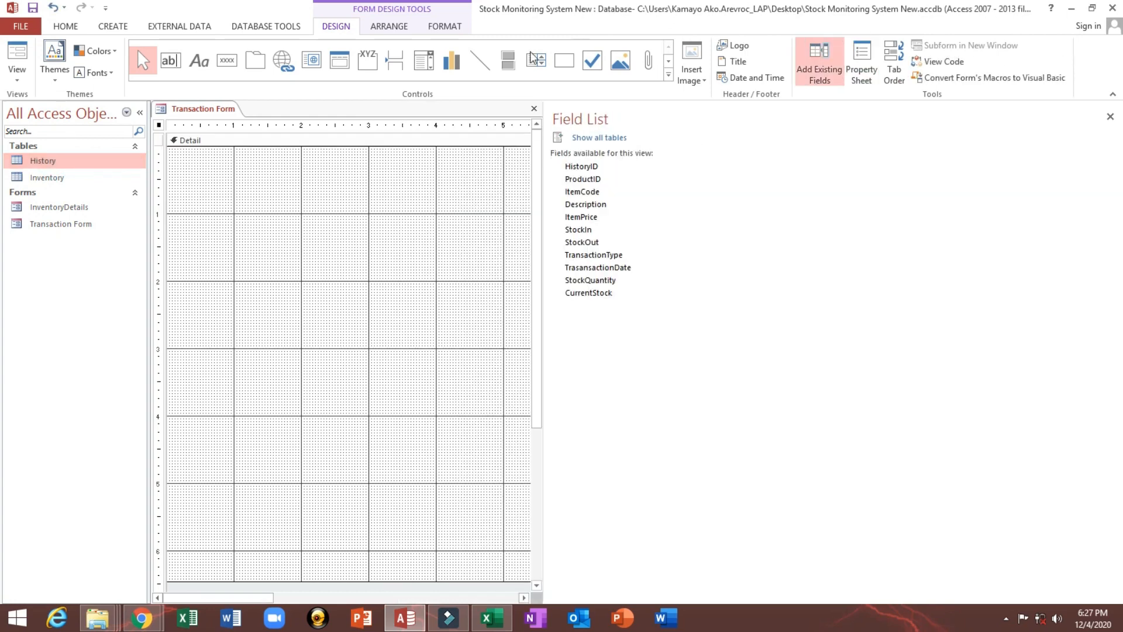
# - Add the fields HistoryID through TrasansactionDate from the field list to the upper part of the form's detail section
pyautogui.click(575, 180)
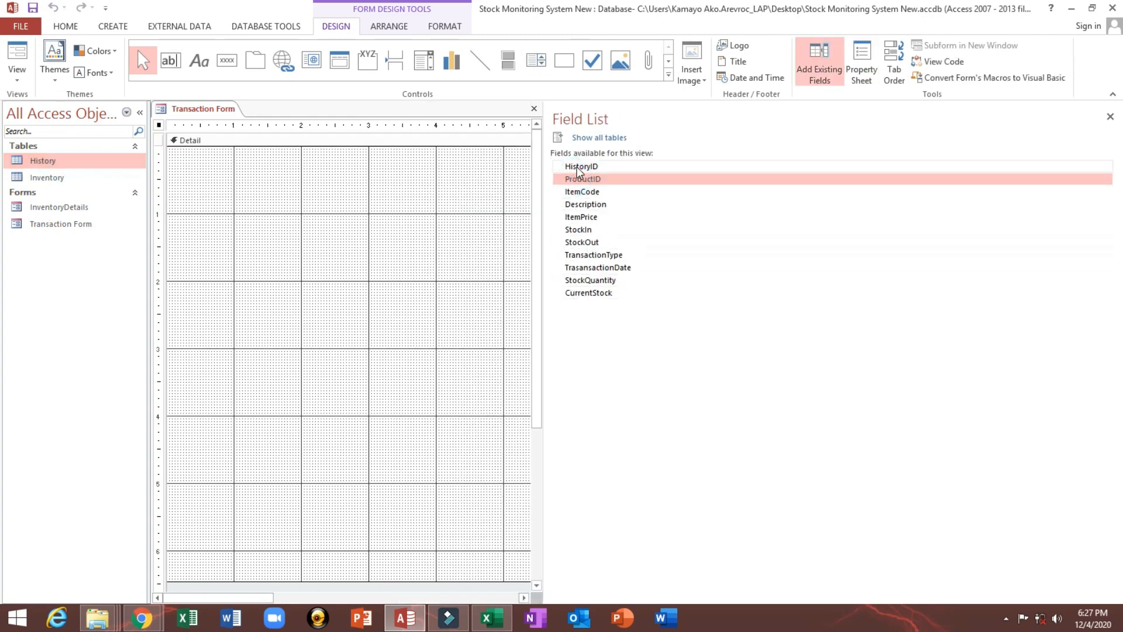
pyautogui.click(577, 166)
pyautogui.keyDown('shift'); pyautogui.click(576, 204); pyautogui.keyUp('shift')
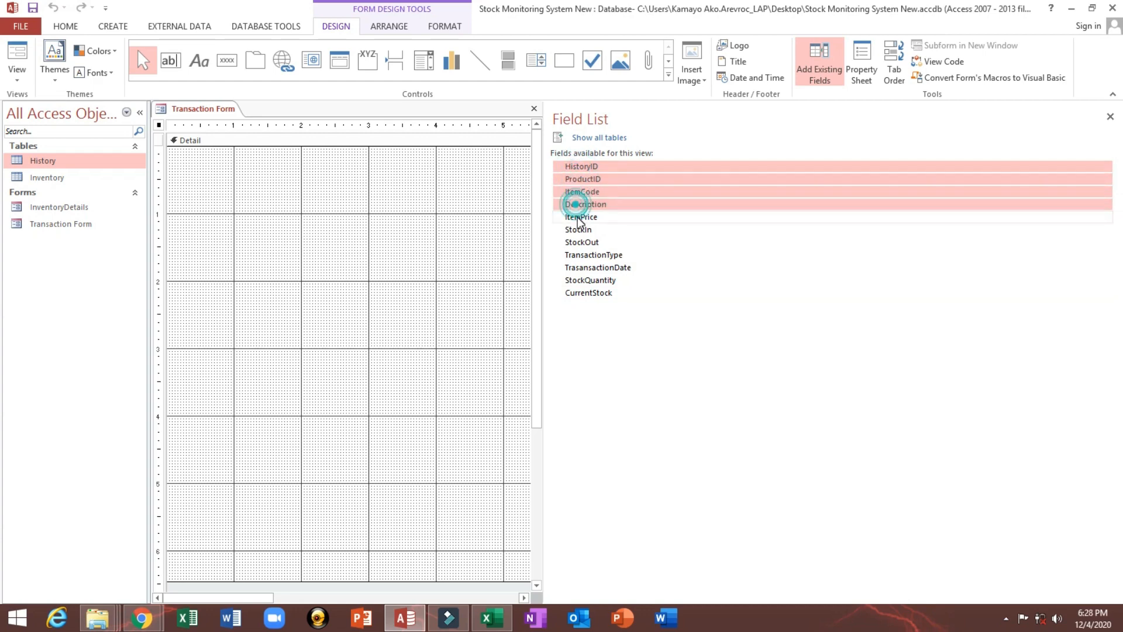
pyautogui.keyDown('shift'); pyautogui.click(578, 218); pyautogui.keyUp('shift')
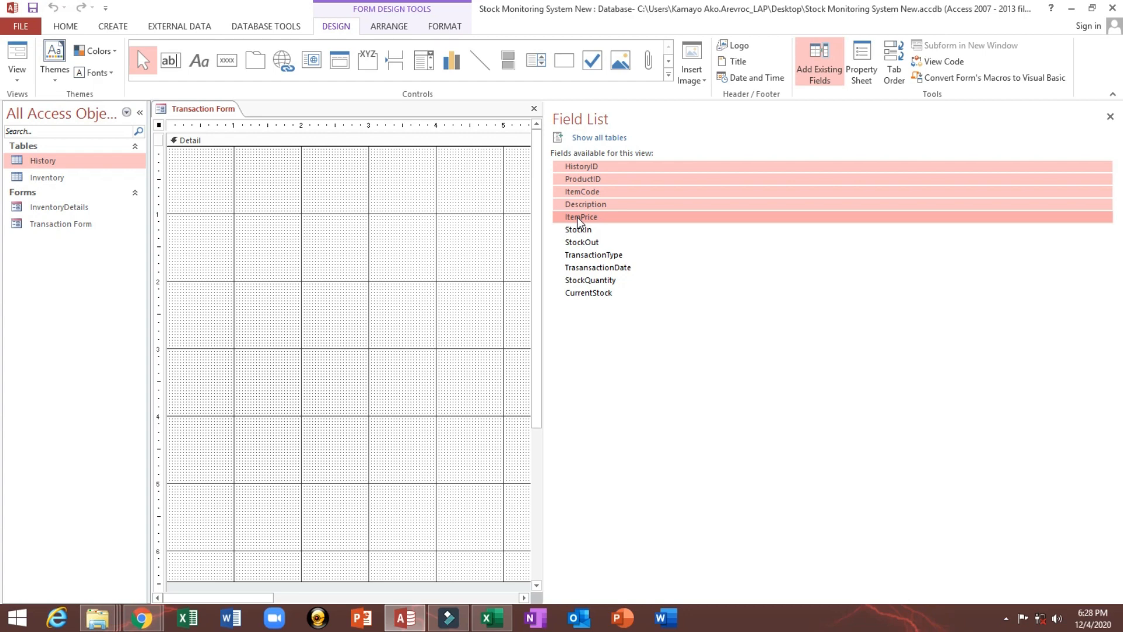
pyautogui.keyDown('shift'); pyautogui.click(582, 231); pyautogui.keyUp('shift')
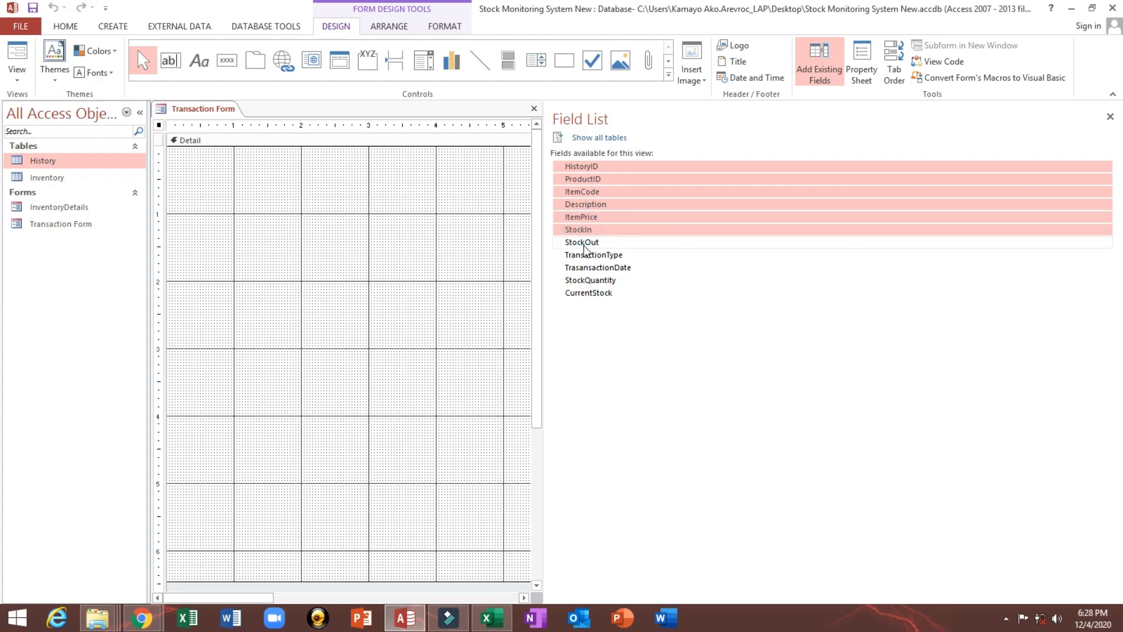
pyautogui.keyDown('shift'); pyautogui.click(583, 243); pyautogui.keyUp('shift')
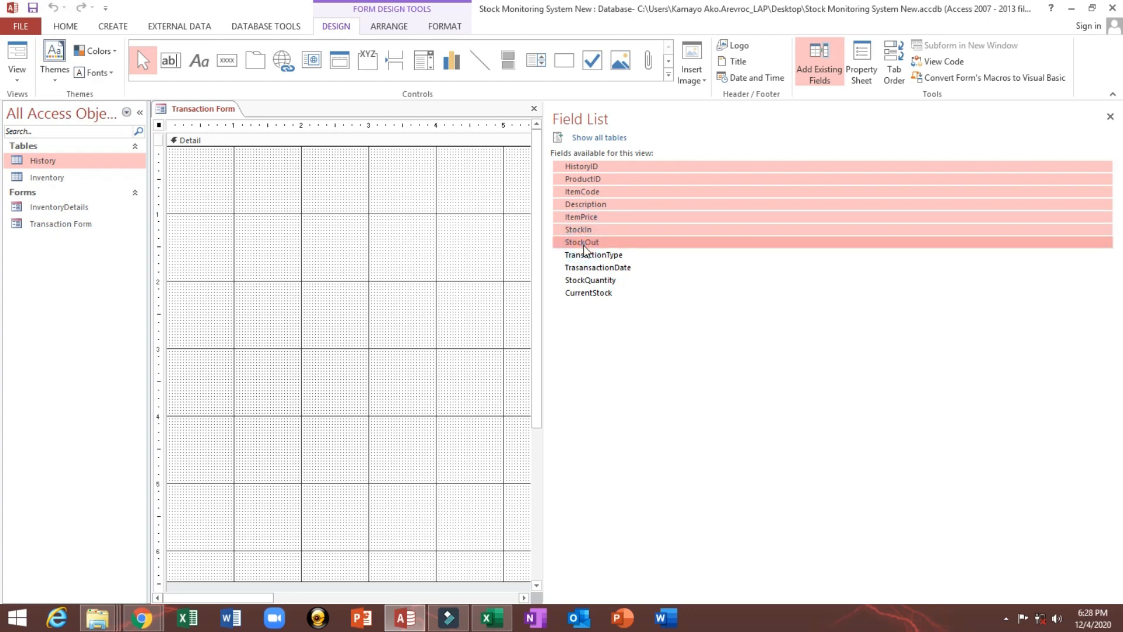
pyautogui.keyDown('shift'); pyautogui.click(584, 255); pyautogui.keyUp('shift')
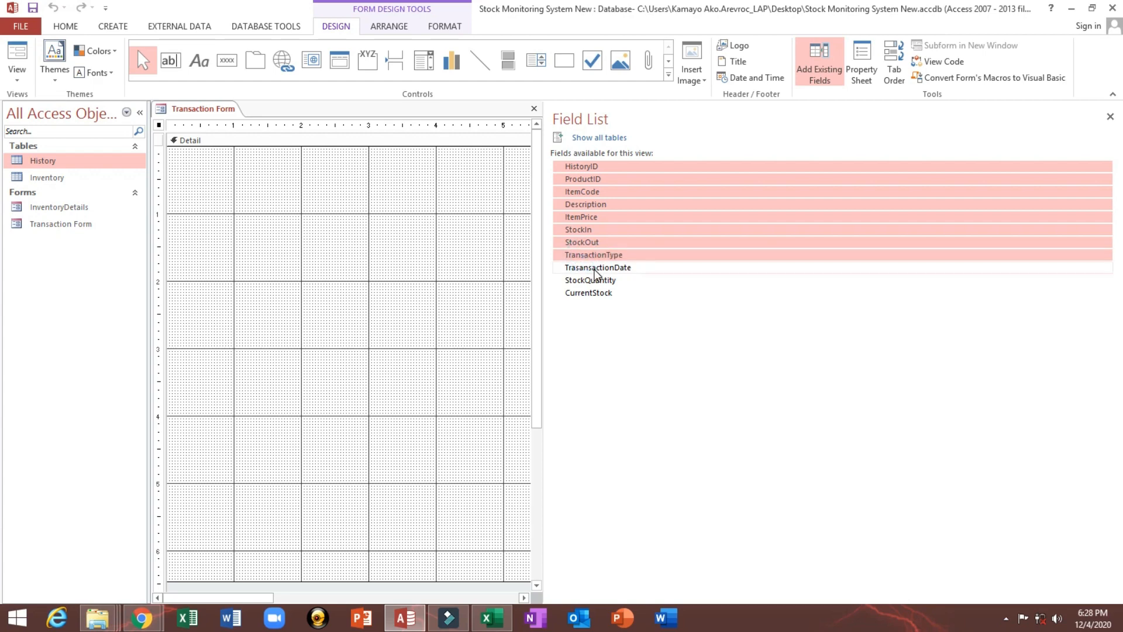
pyautogui.keyDown('shift'); pyautogui.click(594, 268); pyautogui.keyUp('shift')
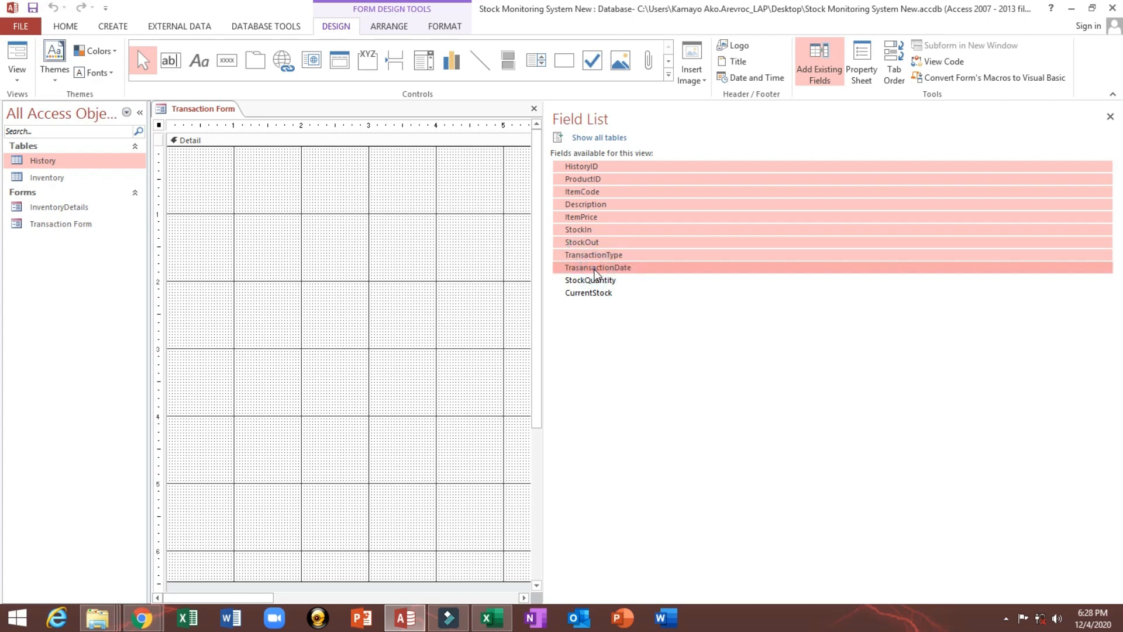
pyautogui.moveTo(585, 166); pyautogui.dragTo(230, 165)
pyautogui.click(376, 171)
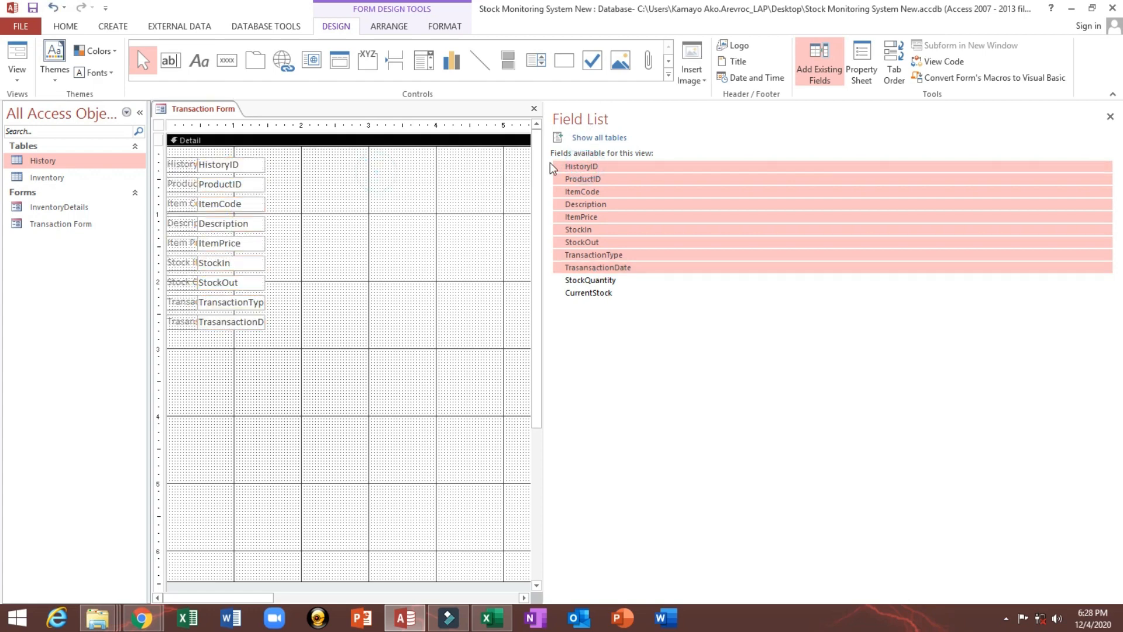
# - Delete the attached labels of all nine fields, keeping only their text boxes
pyautogui.moveTo(544, 164); pyautogui.dragTo(749, 166)
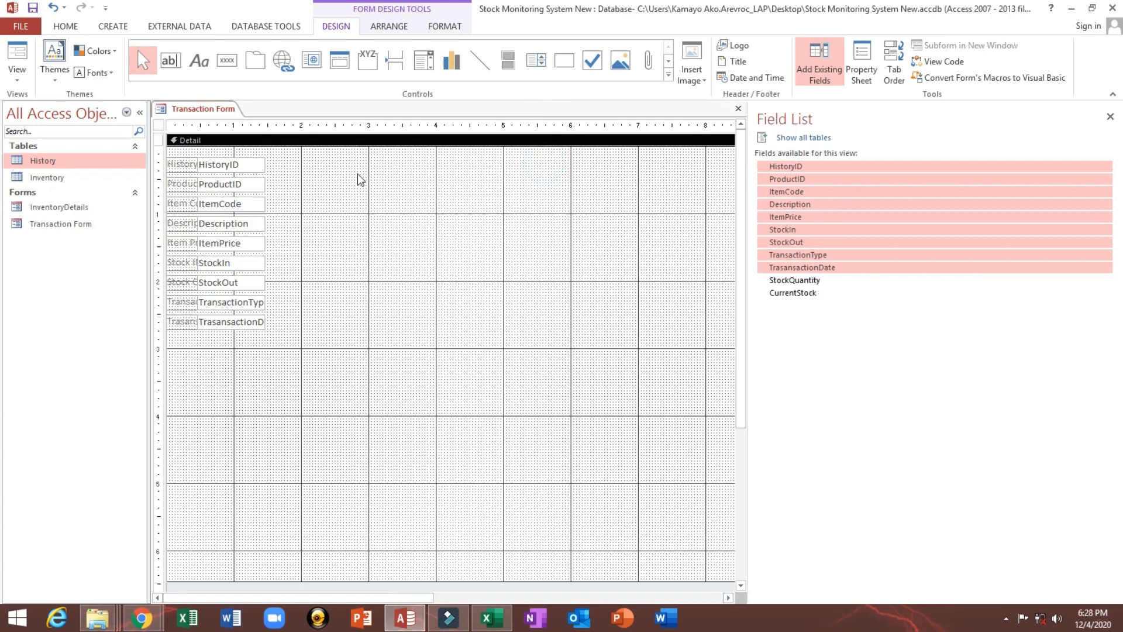
pyautogui.click(245, 165)
pyautogui.click(158, 125)
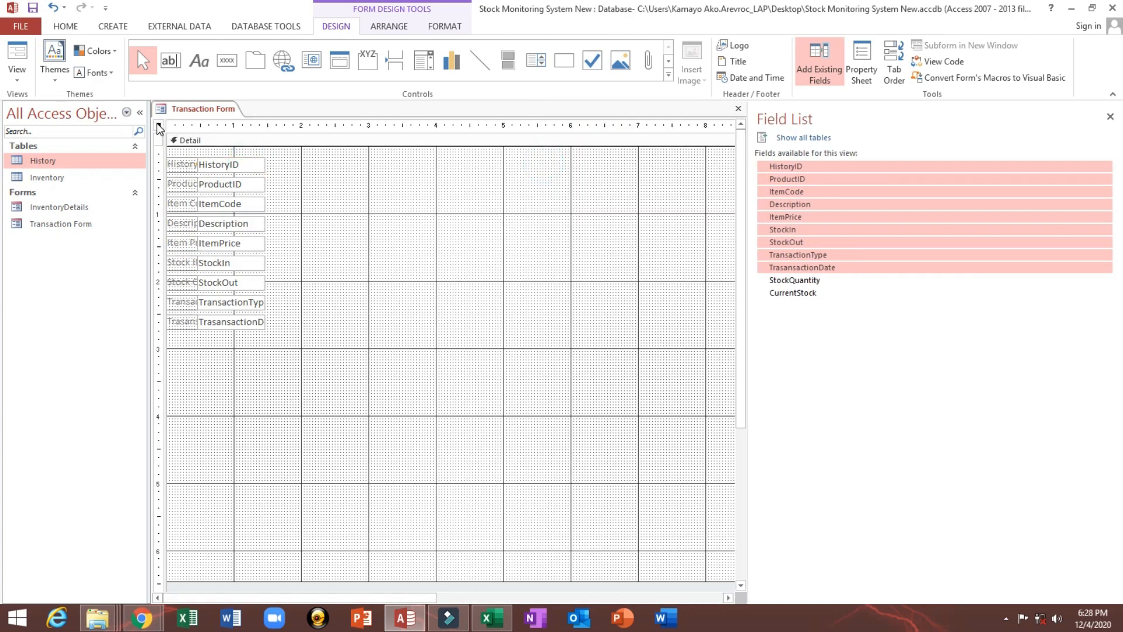
pyautogui.doubleClick(159, 125)
pyautogui.moveTo(220, 371); pyautogui.dragTo(298, 163)
pyautogui.moveTo(204, 395); pyautogui.dragTo(239, 159)
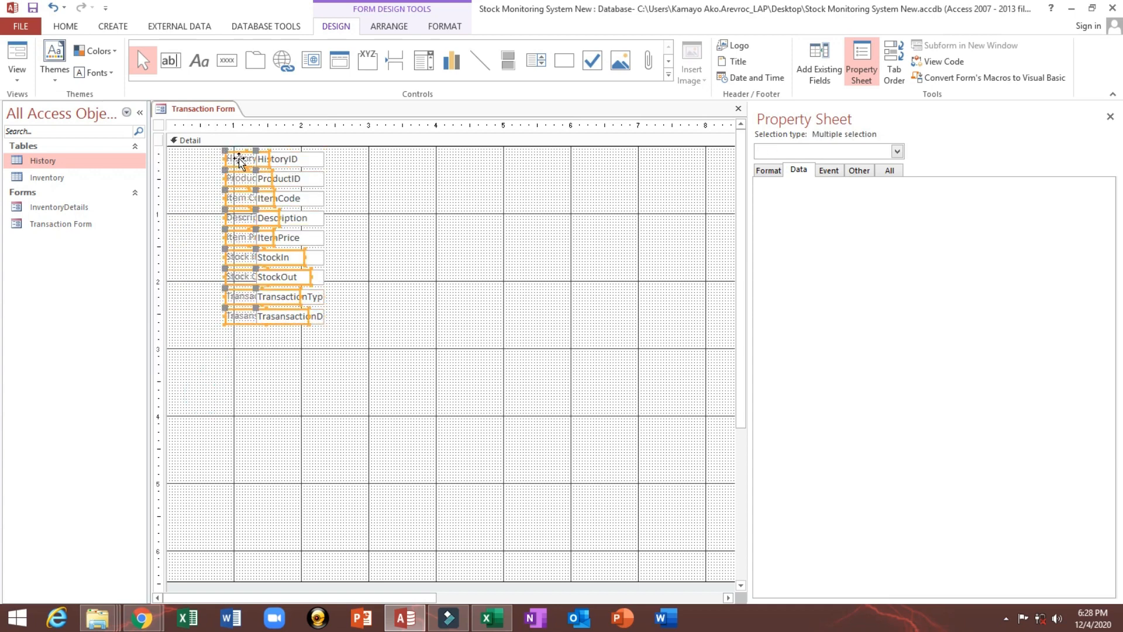
pyautogui.press('Delete')
# - Shift the remaining text boxes and place HistoryID in the upper-left corner of the detail section
pyautogui.moveTo(237, 156); pyautogui.dragTo(310, 326)
pyautogui.moveTo(268, 159); pyautogui.dragTo(216, 147)
pyautogui.click(401, 154)
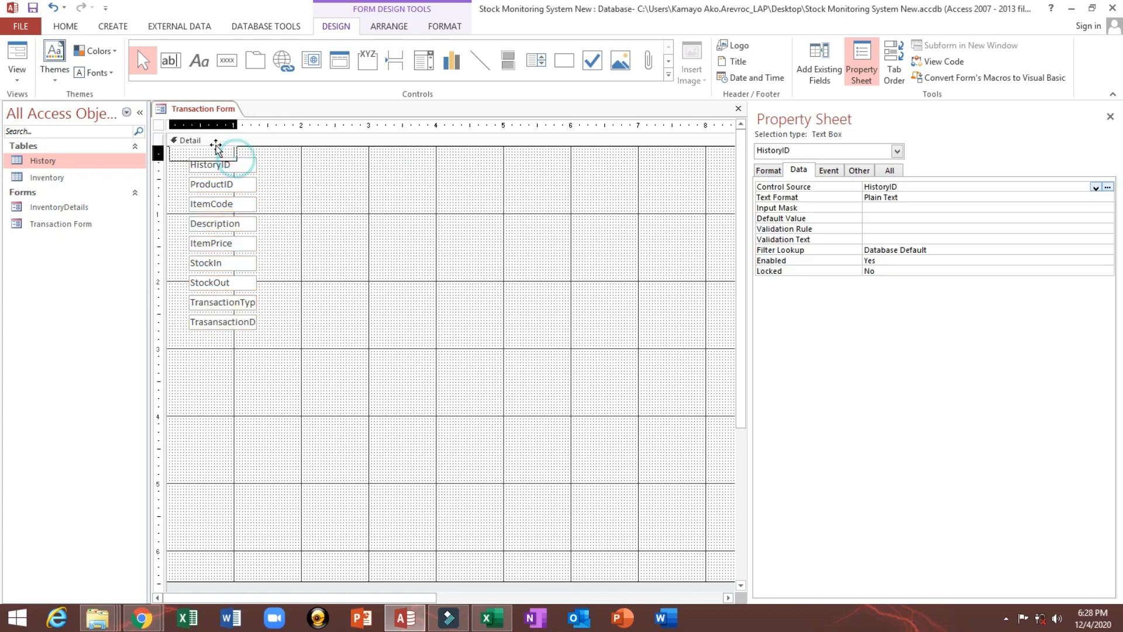
# - Review the properties of the ProductID, ItemCode, Description, ItemPrice and StockIn text boxes
pyautogui.click(243, 183)
pyautogui.click(225, 203)
pyautogui.click(226, 224)
pyautogui.click(227, 243)
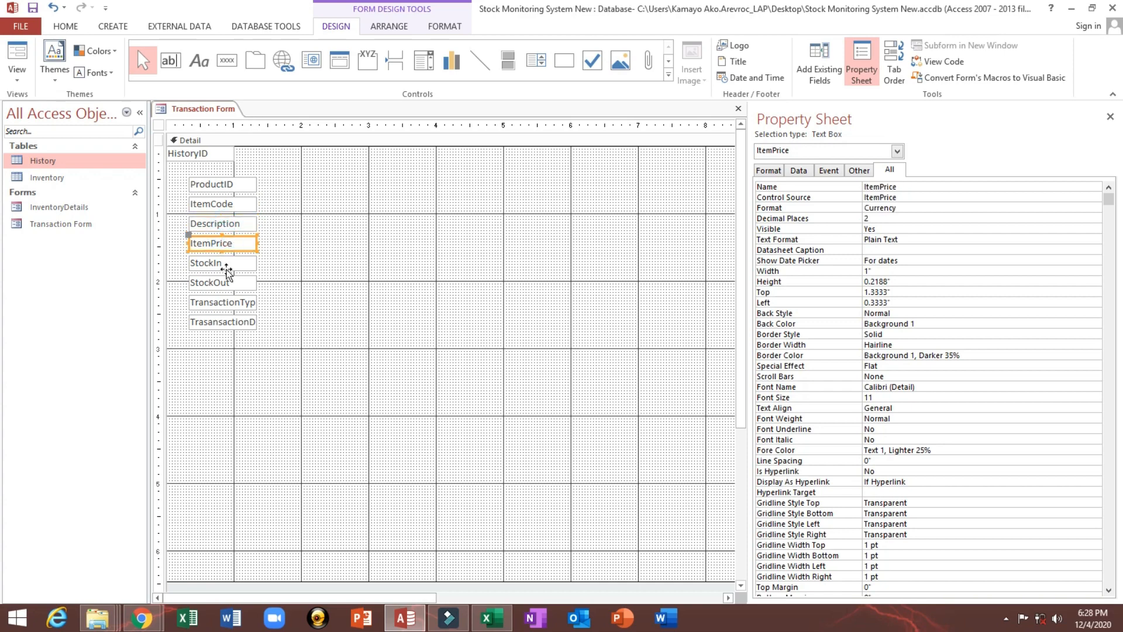
pyautogui.click(223, 263)
pyautogui.moveTo(209, 382); pyautogui.dragTo(226, 180)
pyautogui.click(358, 201)
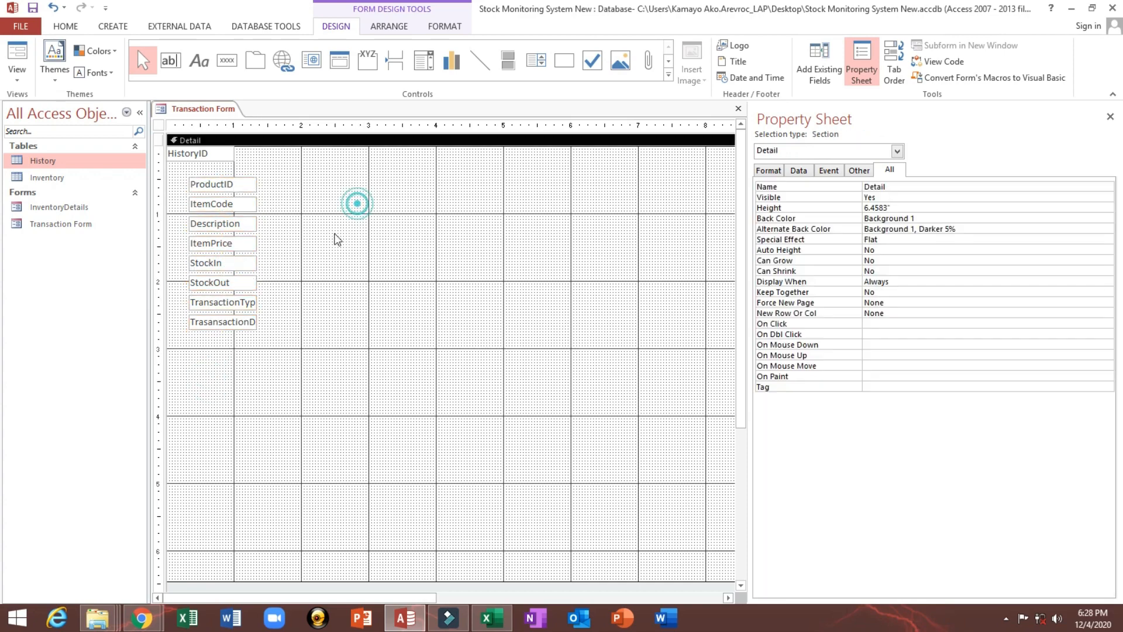
# - Arrange the text boxes beside HistoryID in stacked pairs: ProductID/ItemCode, Description/ItemPrice, StockIn/StockOut and TransactionType/TrasansactionDate
pyautogui.moveTo(315, 224); pyautogui.dragTo(441, 158)
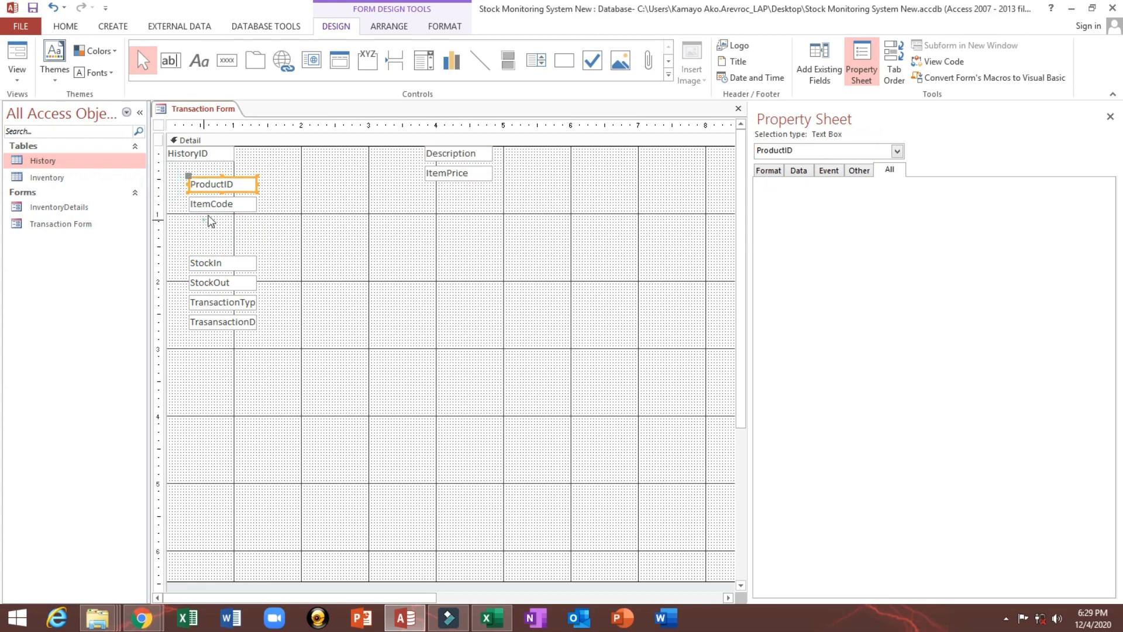
pyautogui.moveTo(209, 218); pyautogui.dragTo(302, 155)
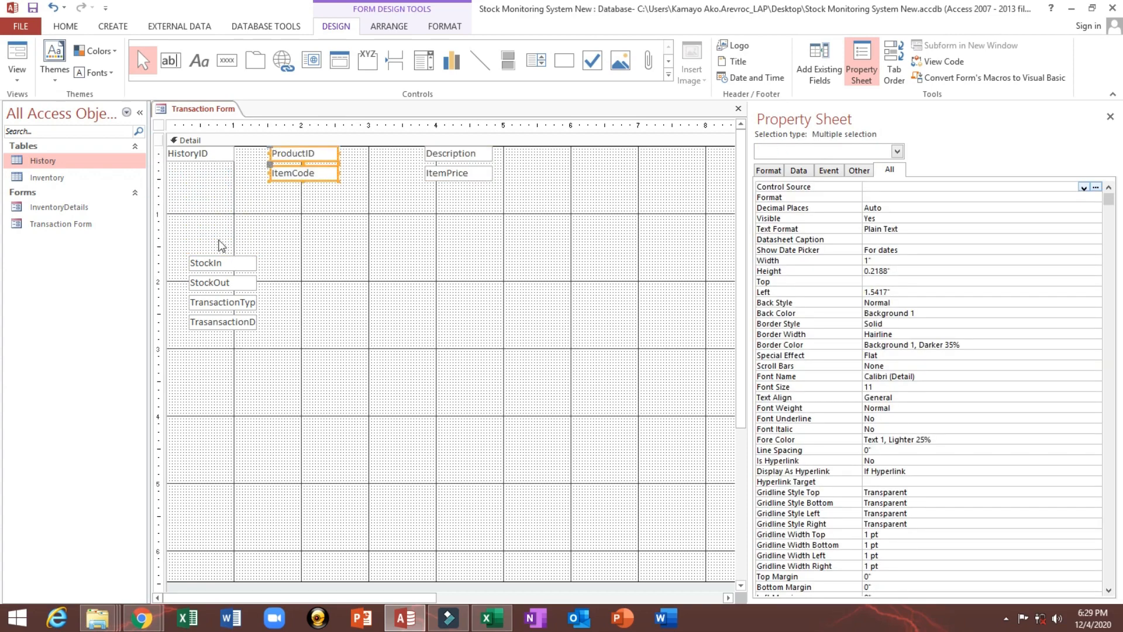
pyautogui.moveTo(216, 238); pyautogui.dragTo(553, 155)
pyautogui.moveTo(440, 217); pyautogui.dragTo(476, 153)
pyautogui.moveTo(239, 253); pyautogui.dragTo(593, 149)
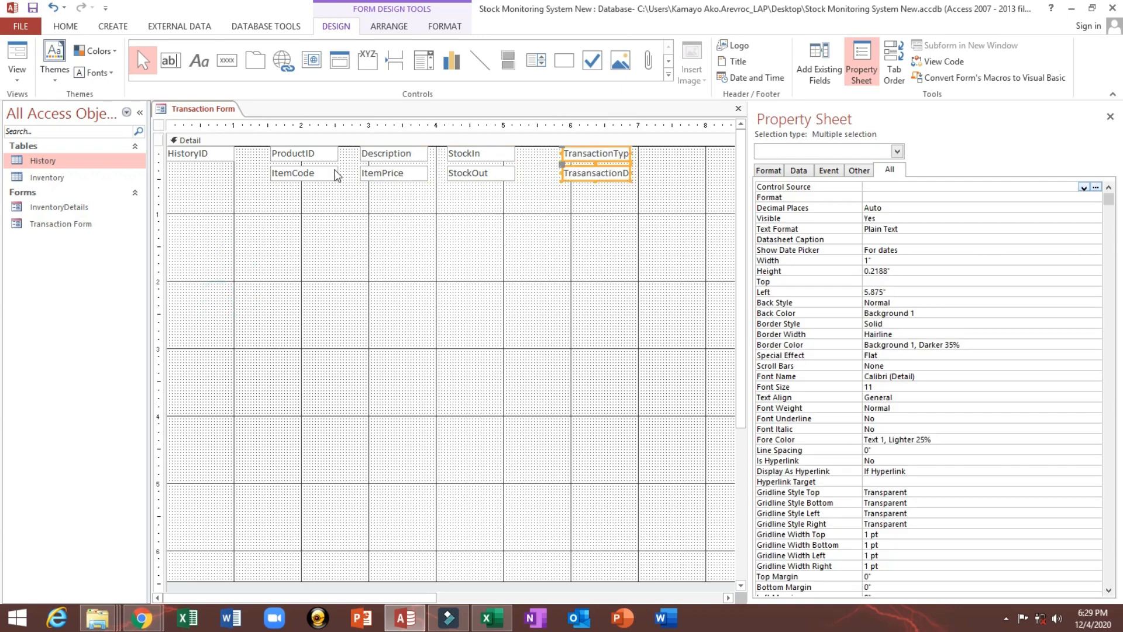
# - Open the finished stock control database from the desktop, examine its main form's layout, and exit it
pyautogui.press('super+d')
pyautogui.doubleClick(34, 417)
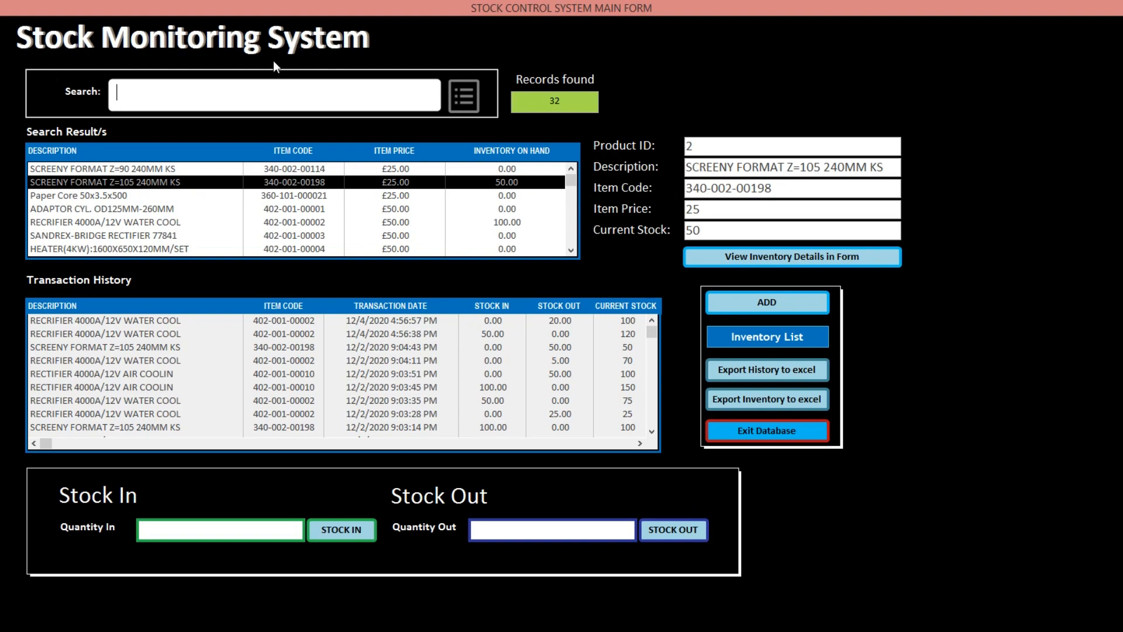
pyautogui.click(747, 426)
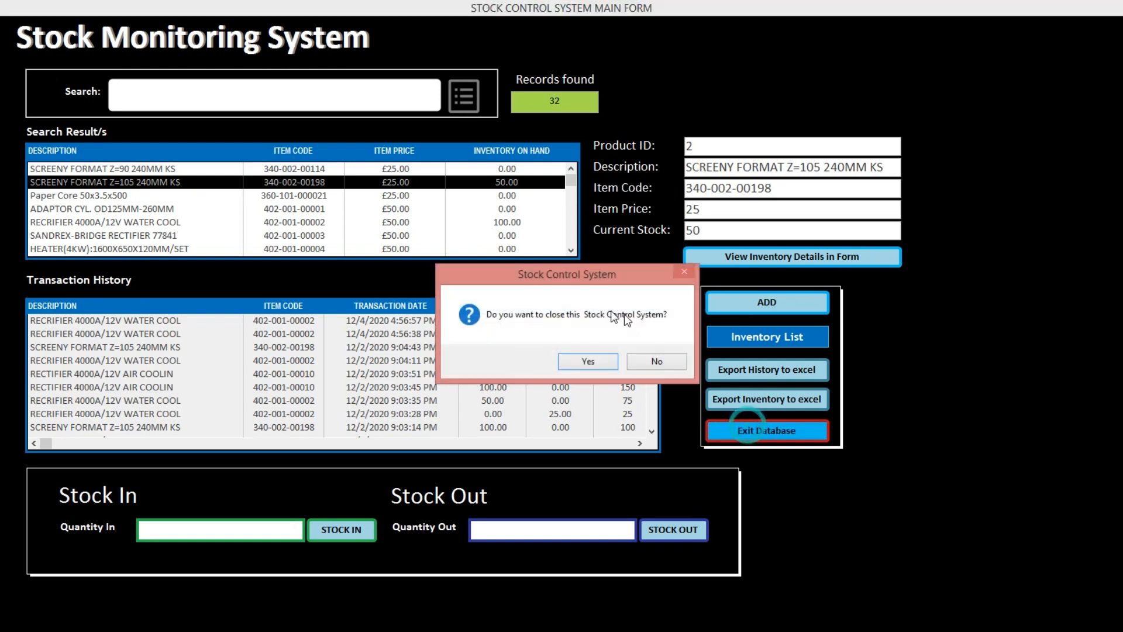
pyautogui.click(589, 361)
# - Return to the Transaction Form design, save the field layout and close the form
pyautogui.click(383, 200)
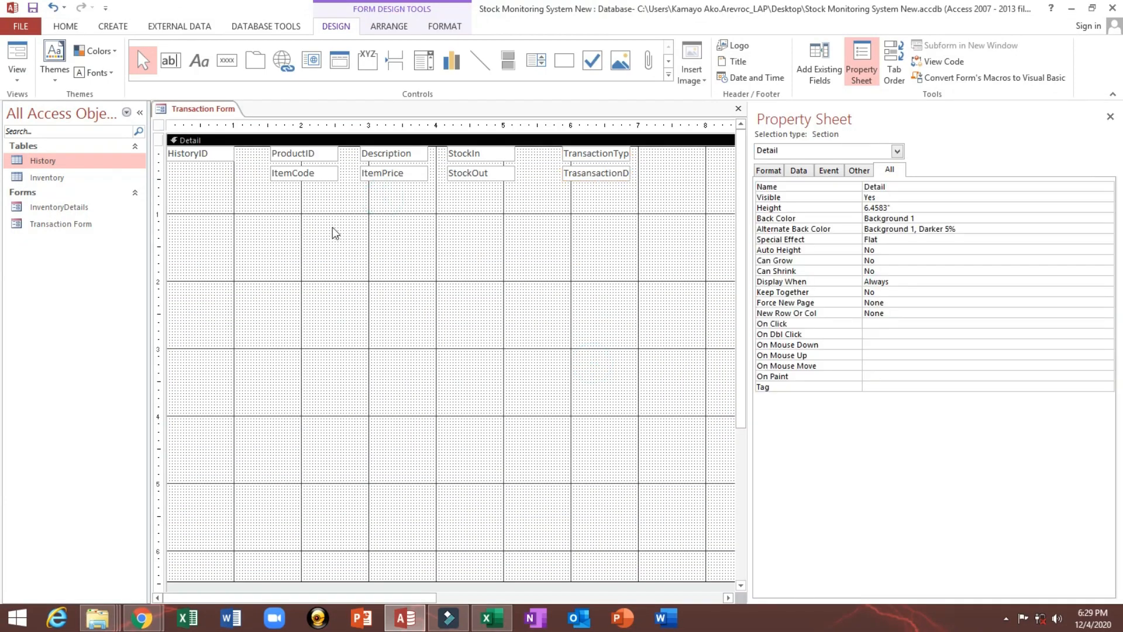
pyautogui.moveTo(296, 226); pyautogui.dragTo(615, 150)
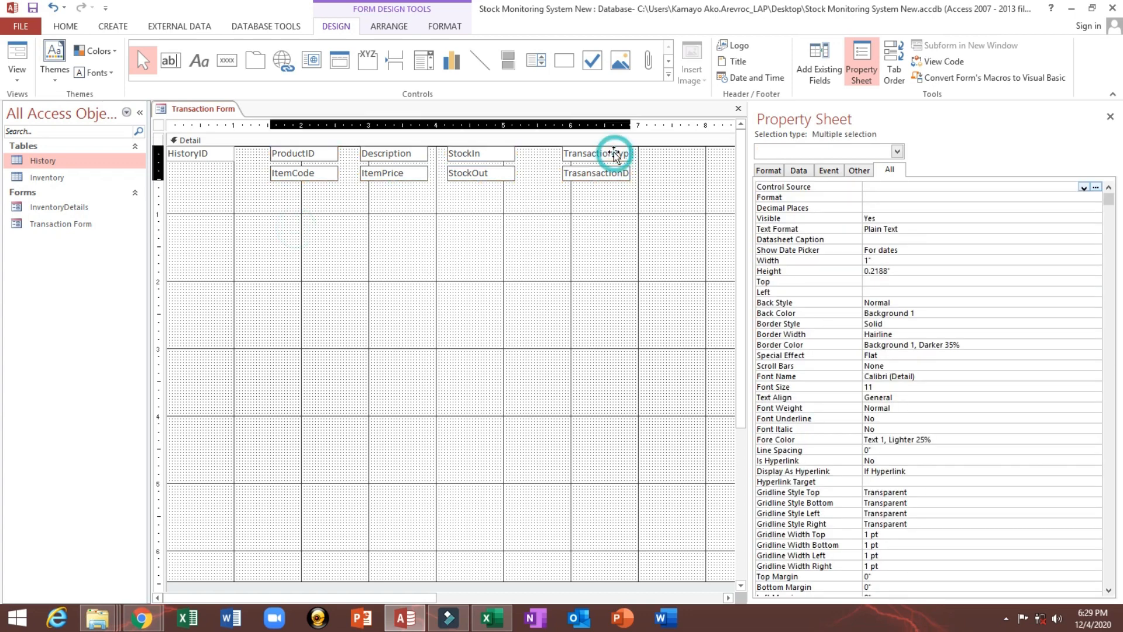
pyautogui.click(489, 258)
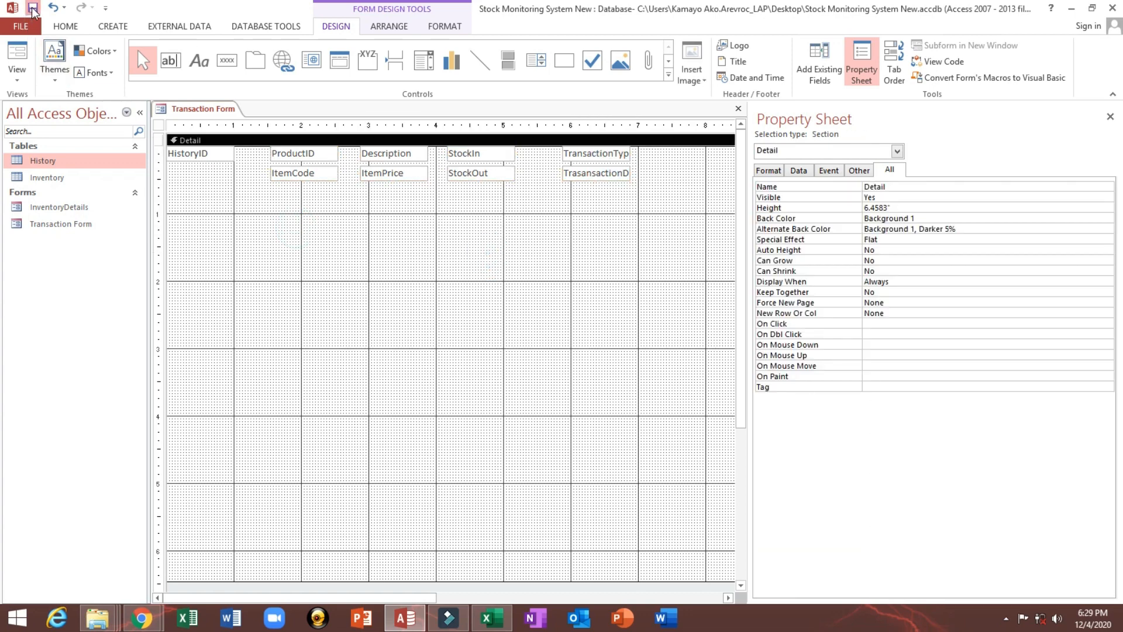
pyautogui.click(332, 299)
pyautogui.click(738, 109)
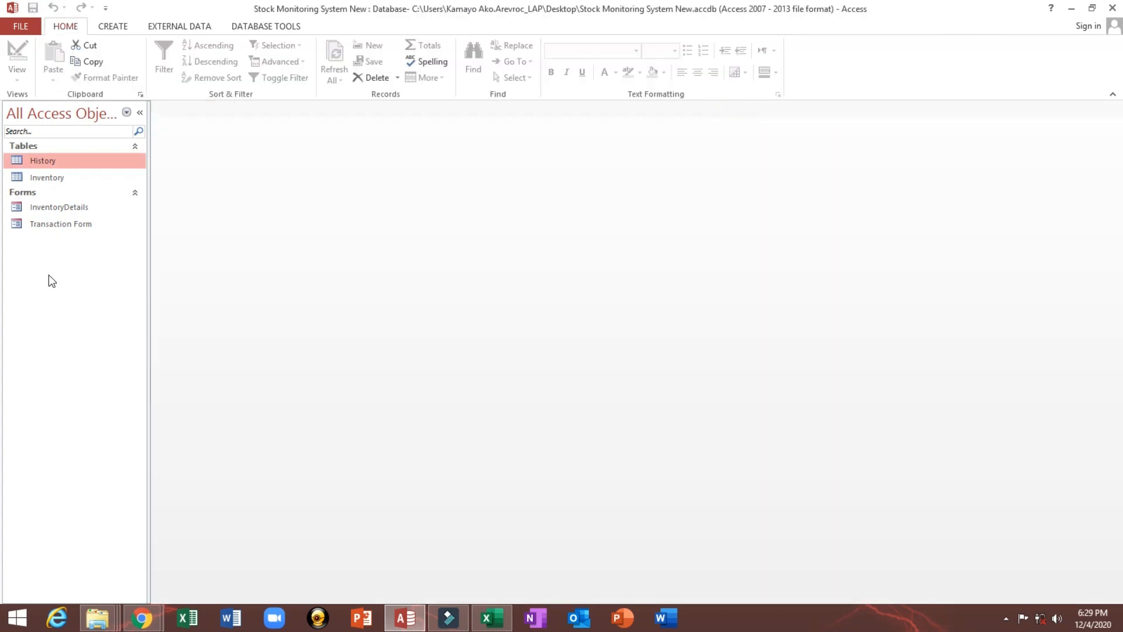
# - Rename the Transaction Form to TransactionForm, removing the space
pyautogui.click(46, 224)
pyautogui.click(47, 224)
pyautogui.click(76, 225)
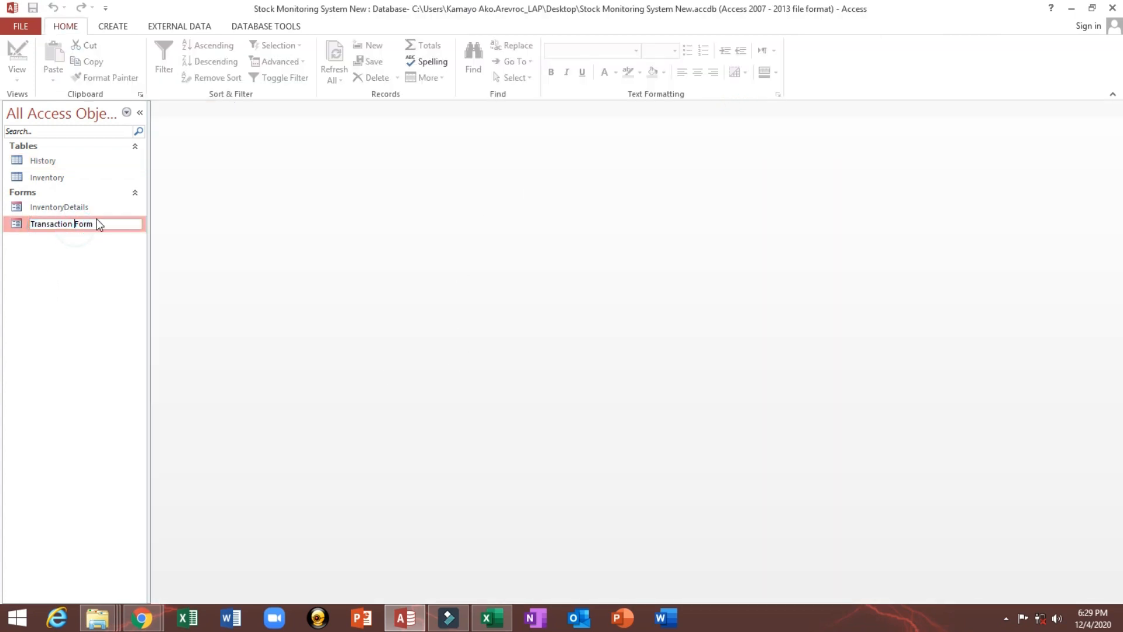
pyautogui.press('BackSpace')
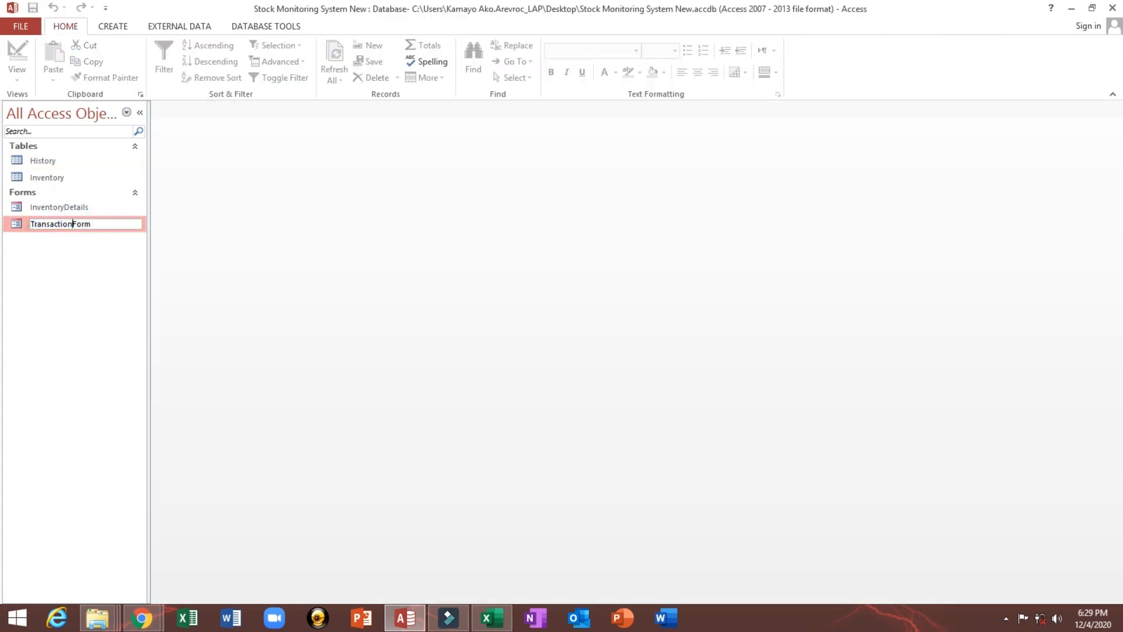
pyautogui.click(48, 293)
# - Reopen TransactionForm in Design View with its detail section selected
pyautogui.click(53, 229)
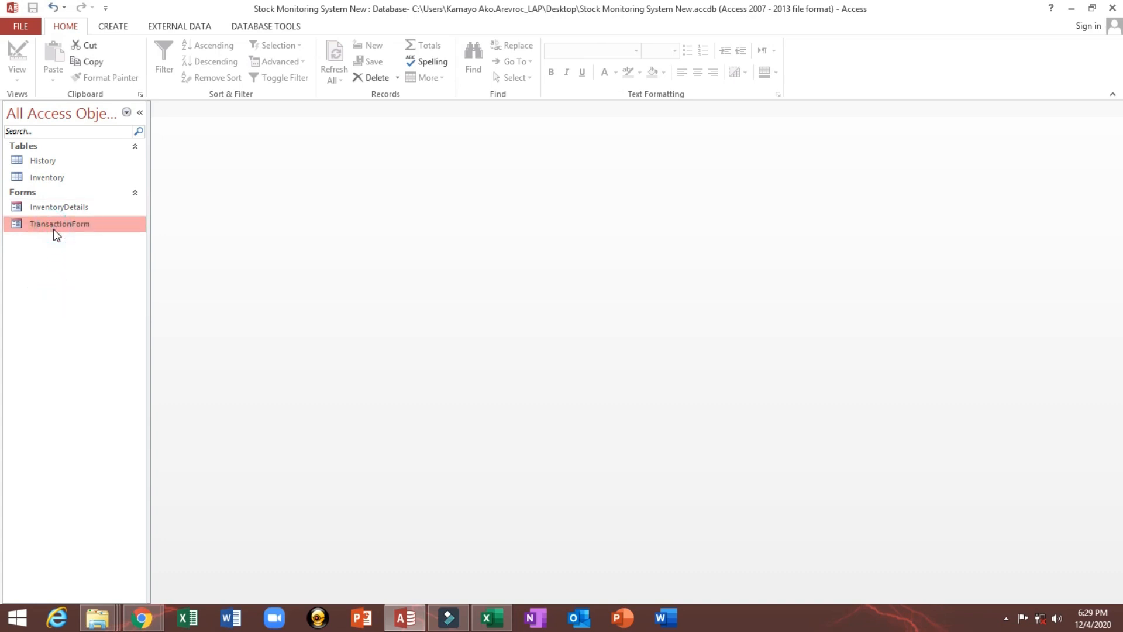
pyautogui.rightClick(53, 230)
pyautogui.click(50, 228)
pyautogui.click(46, 261)
pyautogui.rightClick(55, 223)
pyautogui.click(101, 267)
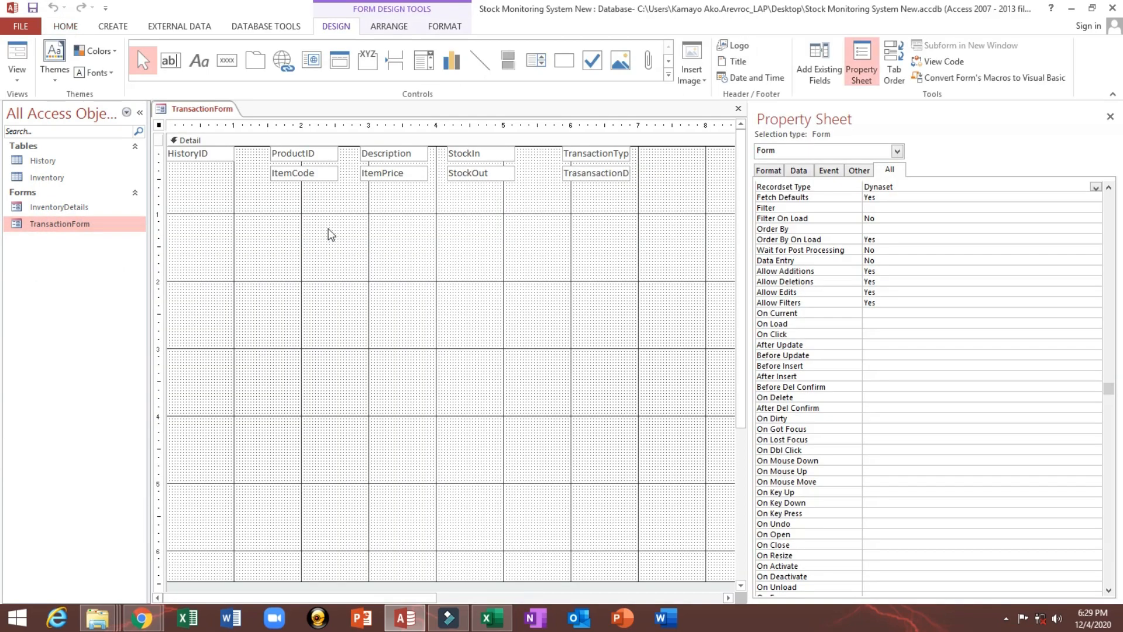
pyautogui.click(328, 228)
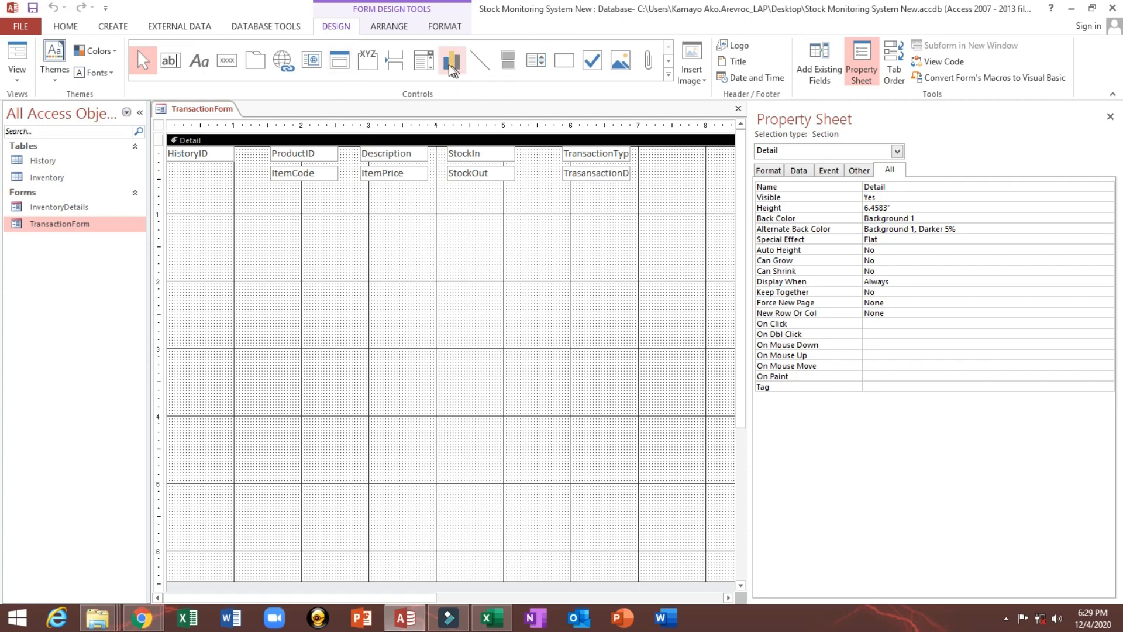
# - Add a text box about 3.38" by 0.97" below the field boxes and enlarge its label to about 1.03" by 0.33"
pyautogui.click(168, 61)
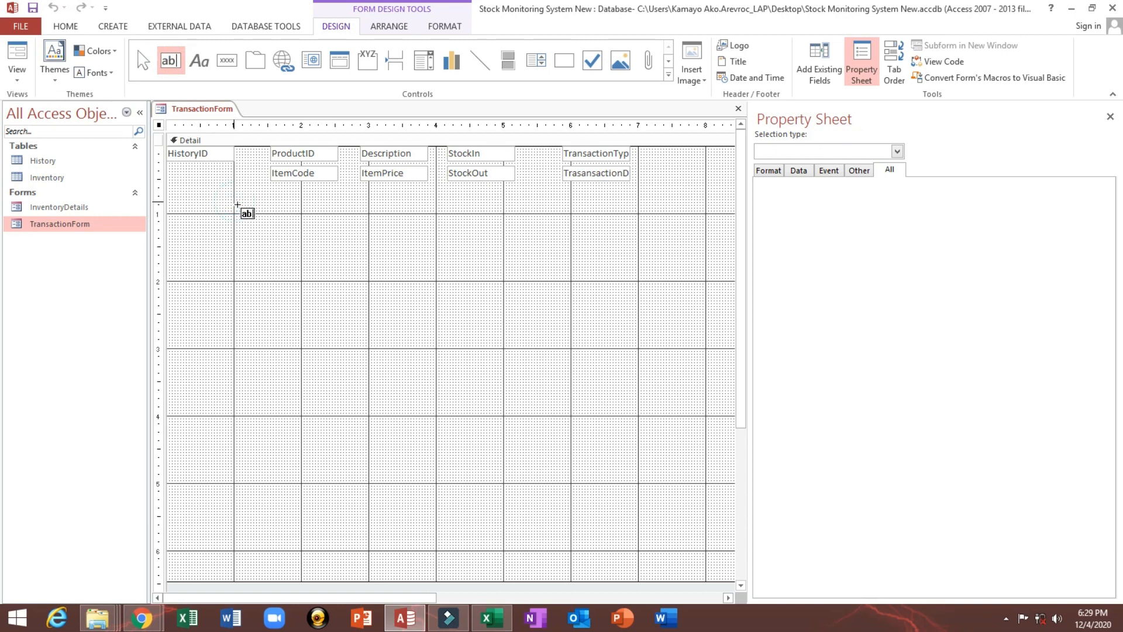
pyautogui.moveTo(234, 202); pyautogui.dragTo(462, 269)
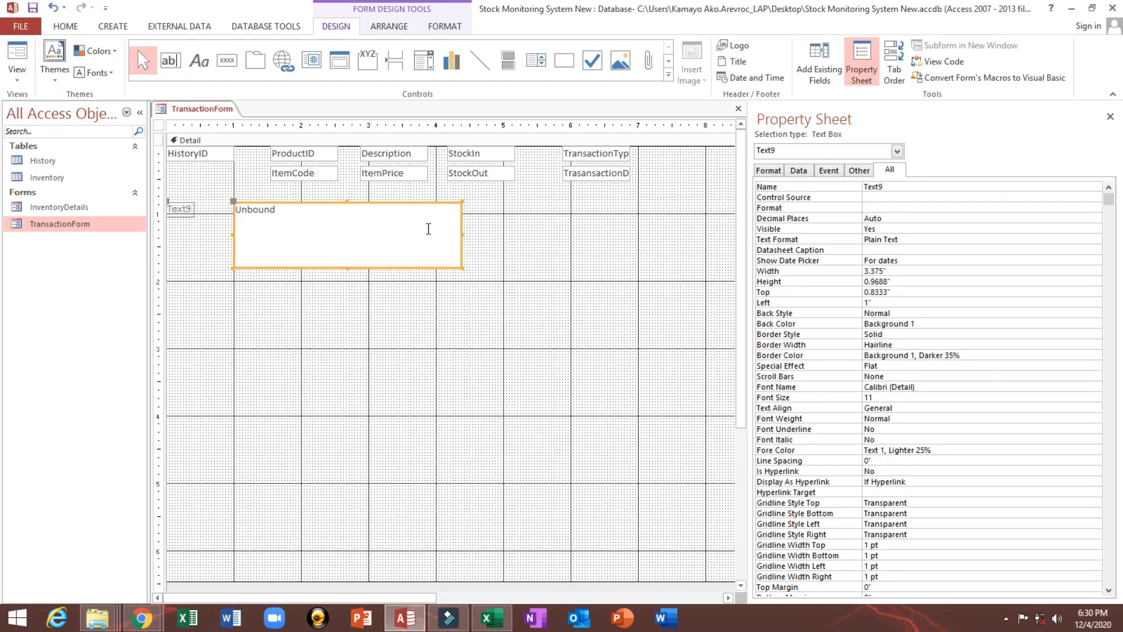
pyautogui.click(185, 210)
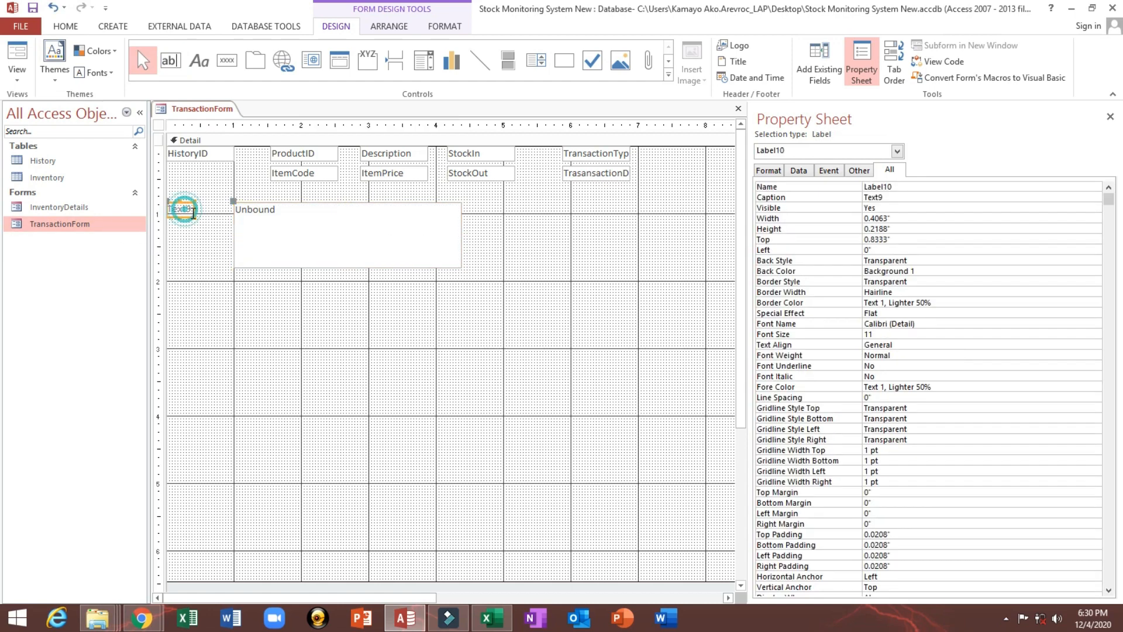
pyautogui.moveTo(201, 269); pyautogui.dragTo(340, 213)
pyautogui.click(252, 218)
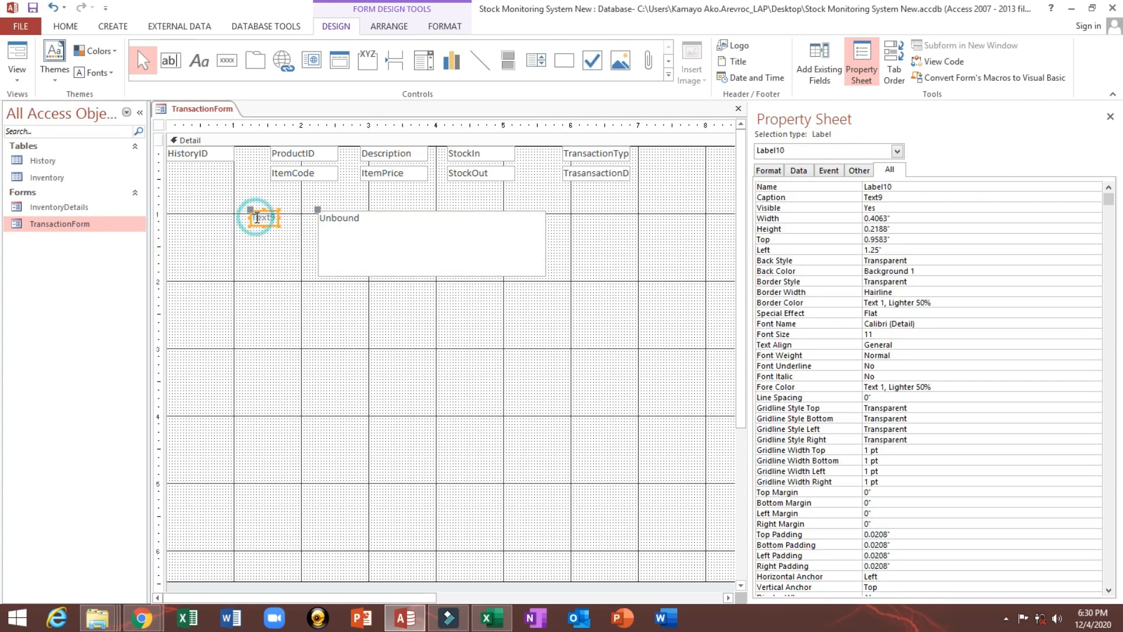
pyautogui.moveTo(248, 222); pyautogui.dragTo(207, 234)
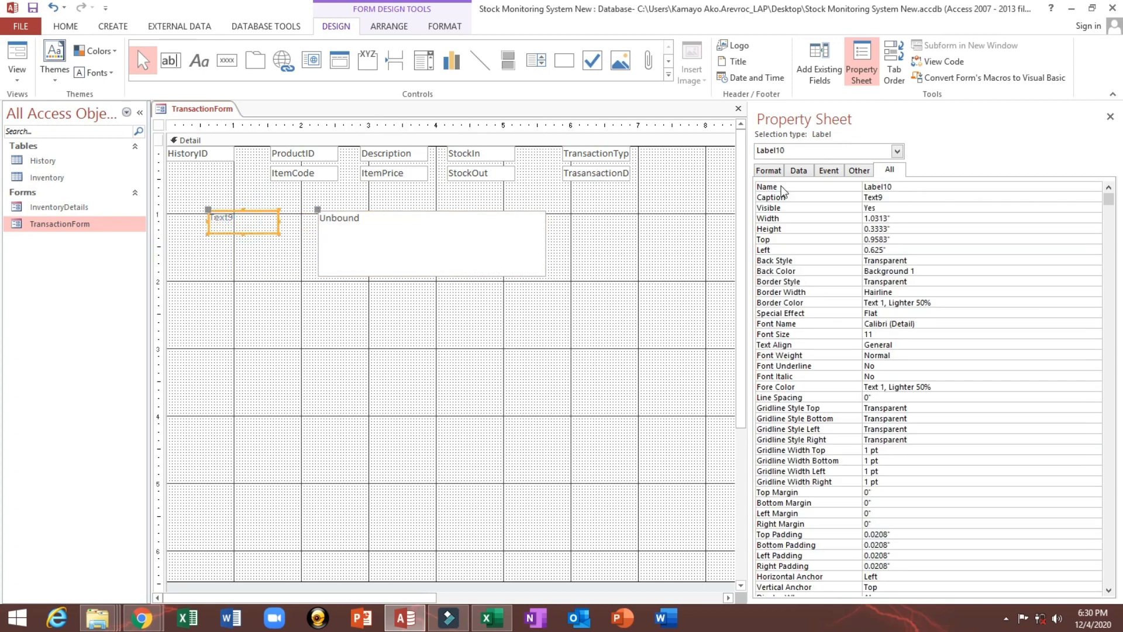
# - Look up the search label's caption in the finished stock monitoring database on the desktop
pyautogui.click(771, 172)
pyautogui.click(759, 184)
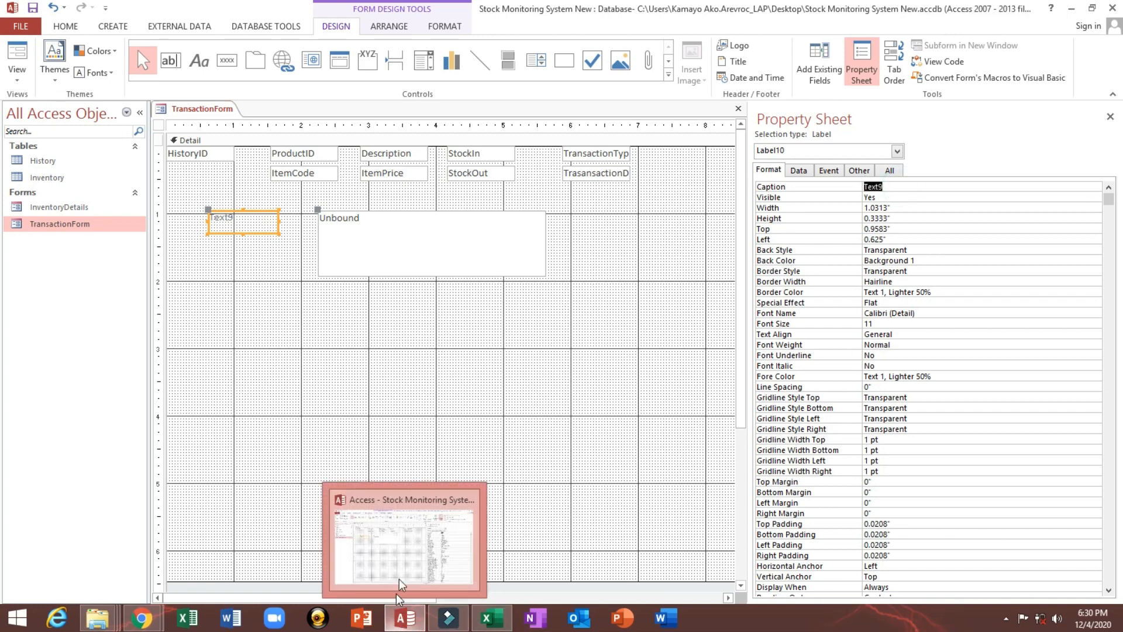
pyautogui.hotkey('alt', 'Tab')
pyautogui.press('super+d')
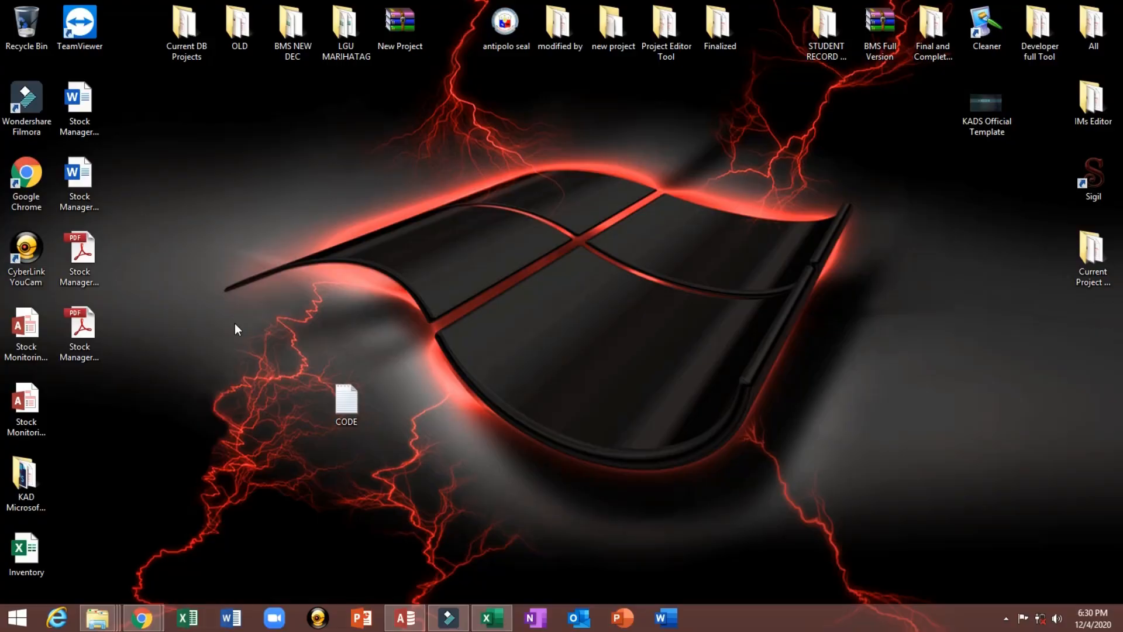
pyautogui.click(48, 400)
pyautogui.doubleClick(35, 402)
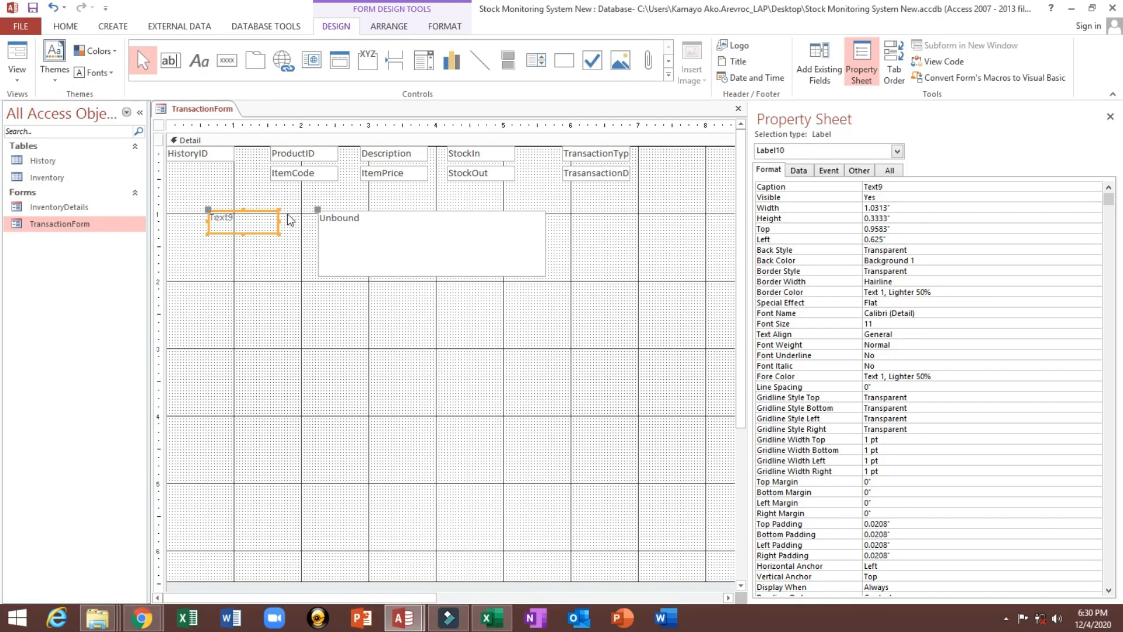
# - Caption the new text box's label "Search:"
pyautogui.moveTo(266, 217); pyautogui.dragTo(121, 216)
pyautogui.write('SE')
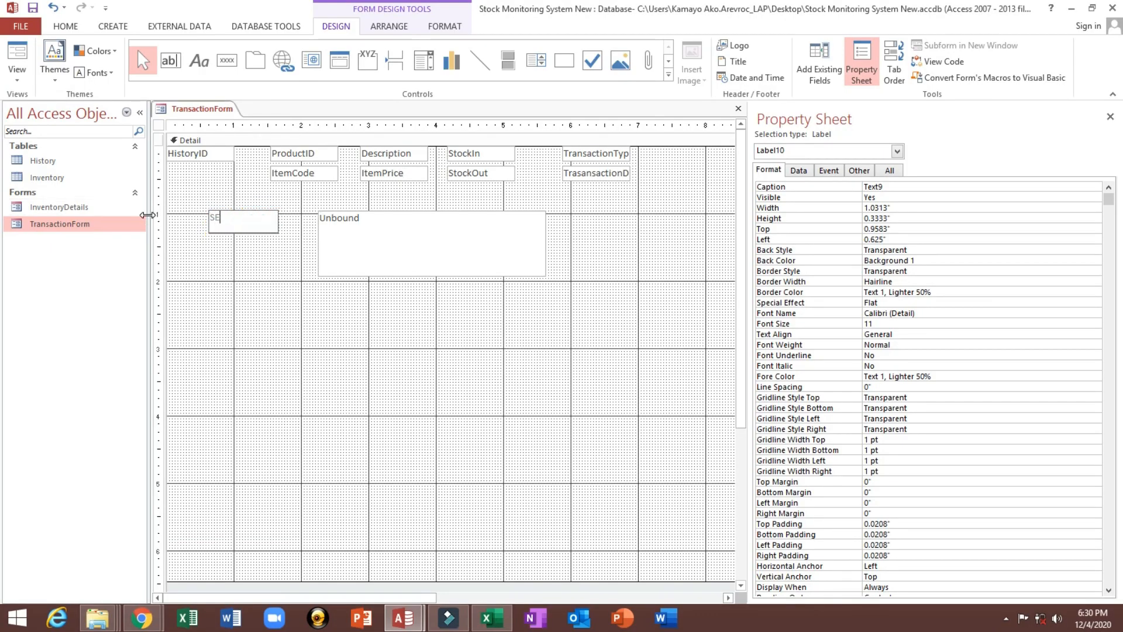
pyautogui.write('earch:')
# - Resize the search text box to about 3.88" wide and 0.33" high so it sits beside its label at matching height
pyautogui.click(336, 231)
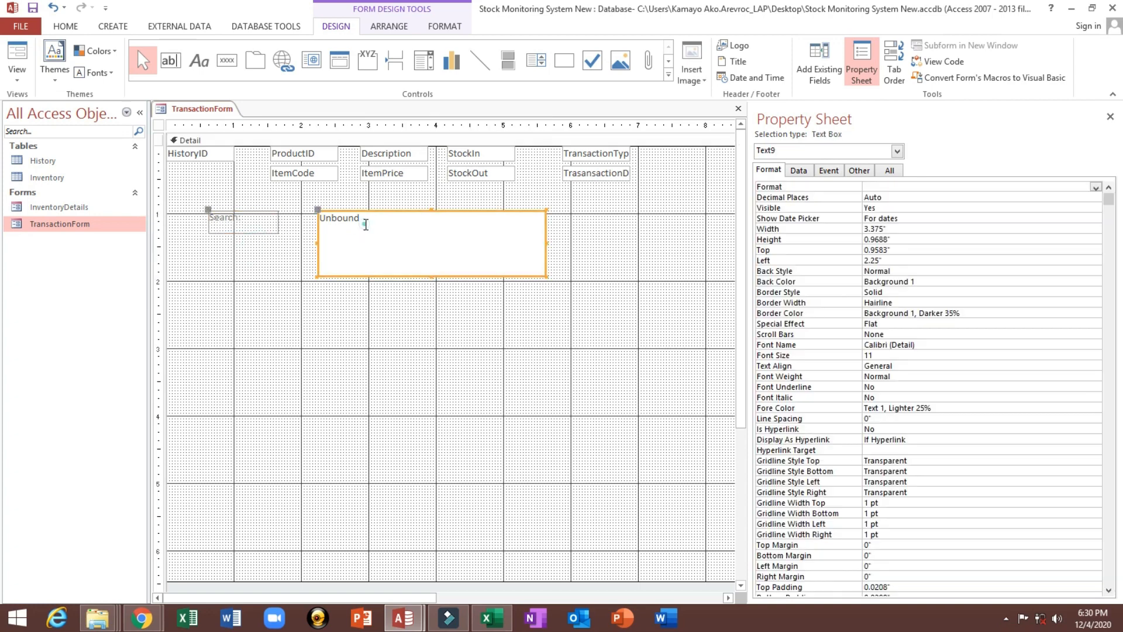
pyautogui.moveTo(317, 240); pyautogui.dragTo(285, 240)
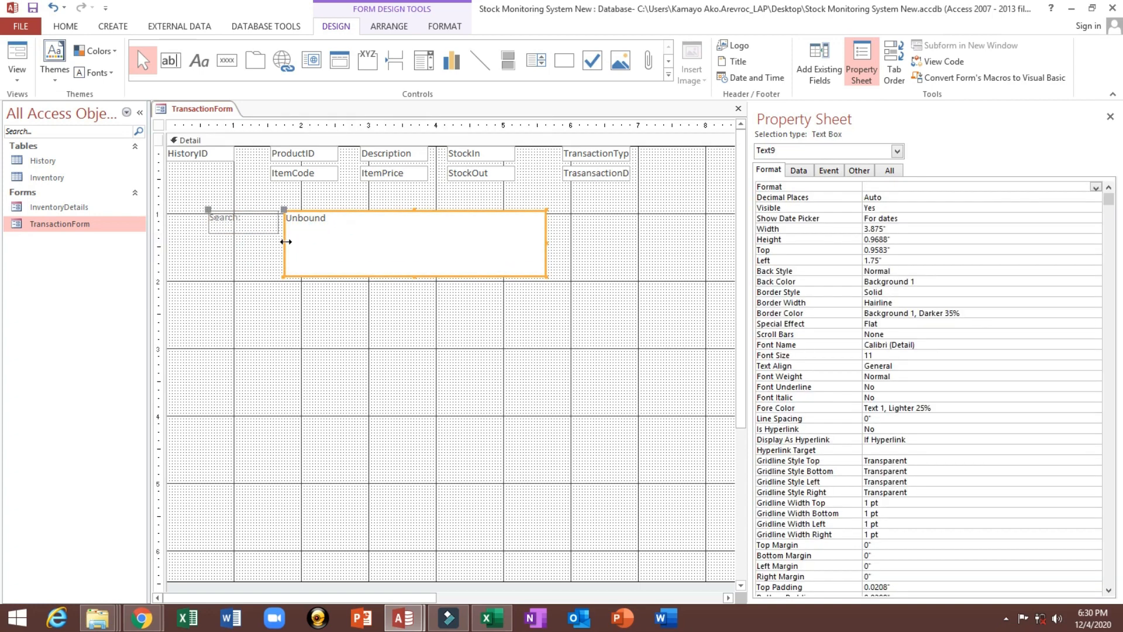
pyautogui.hotkey('shift', 'Up')
pyautogui.hotkey('shift', 'Up')
pyautogui.hotkey('shift', 'Up')
pyautogui.hotkey('shift', 'Up')
pyautogui.hotkey('shift', 'Up')
pyautogui.hotkey('shift', 'Up')
pyautogui.hotkey('shift', 'Up')
pyautogui.hotkey('shift', 'Up')
pyautogui.hotkey('shift', 'Up')
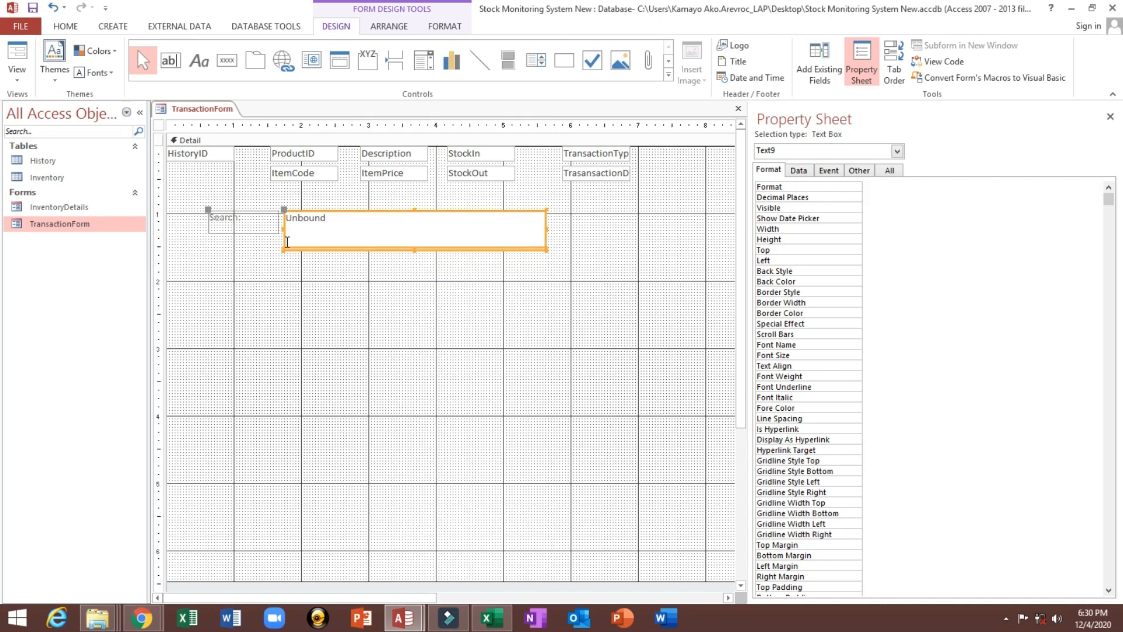
pyautogui.hotkey('shift', 'Up')
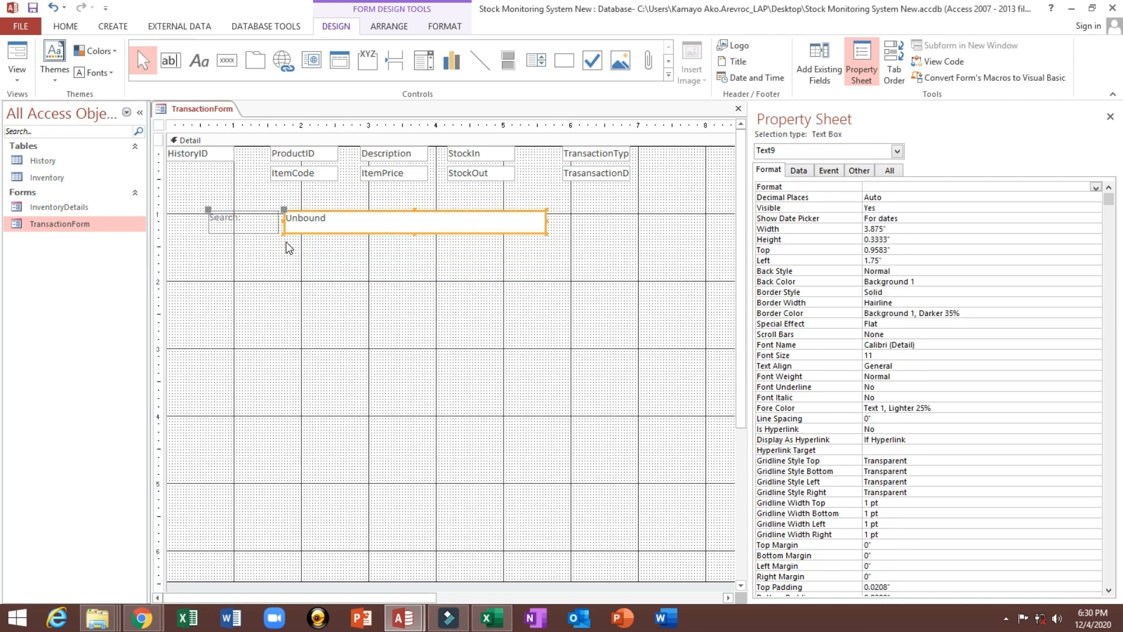
# - Name the search text box SearchFor
pyautogui.click(860, 170)
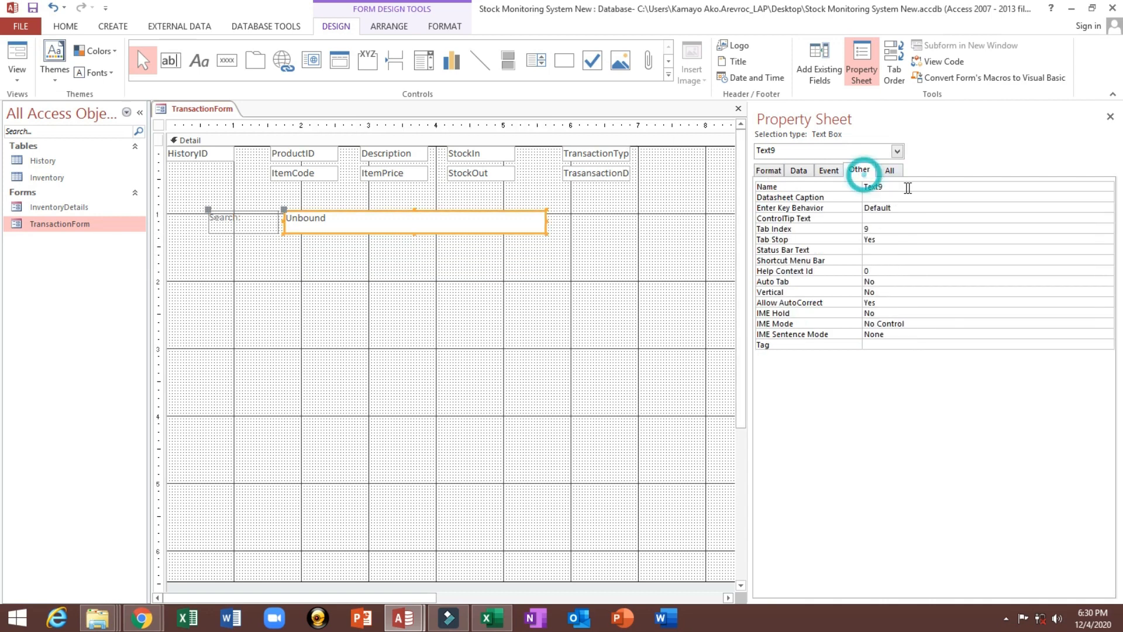
pyautogui.click(911, 186)
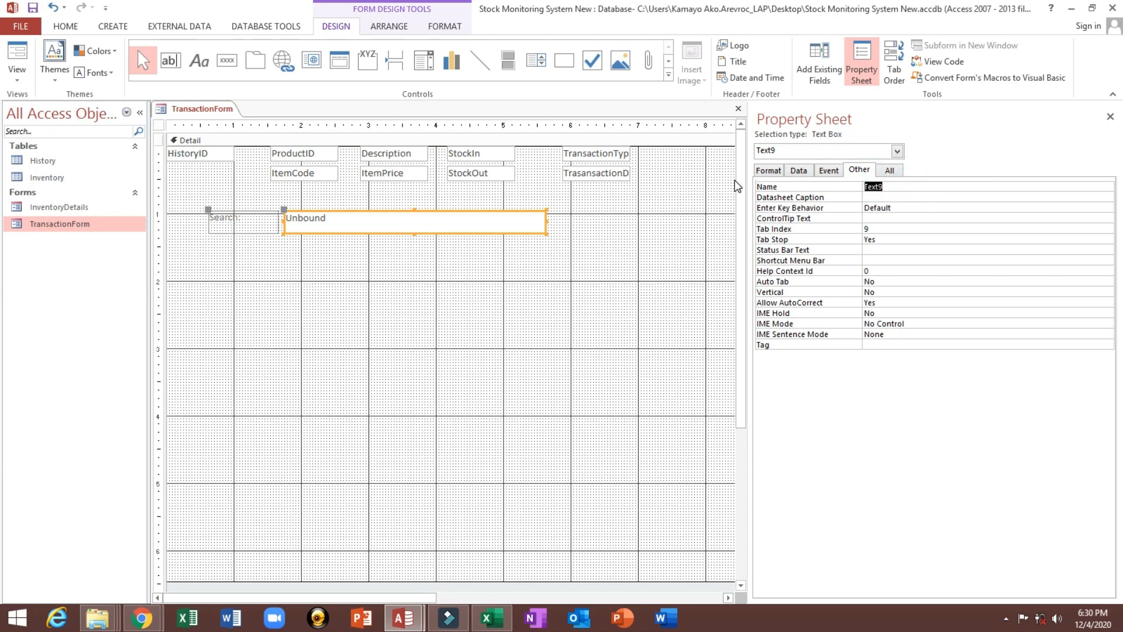
pyautogui.write('SearchFor')
pyautogui.click(431, 271)
pyautogui.click(403, 220)
pyautogui.click(398, 291)
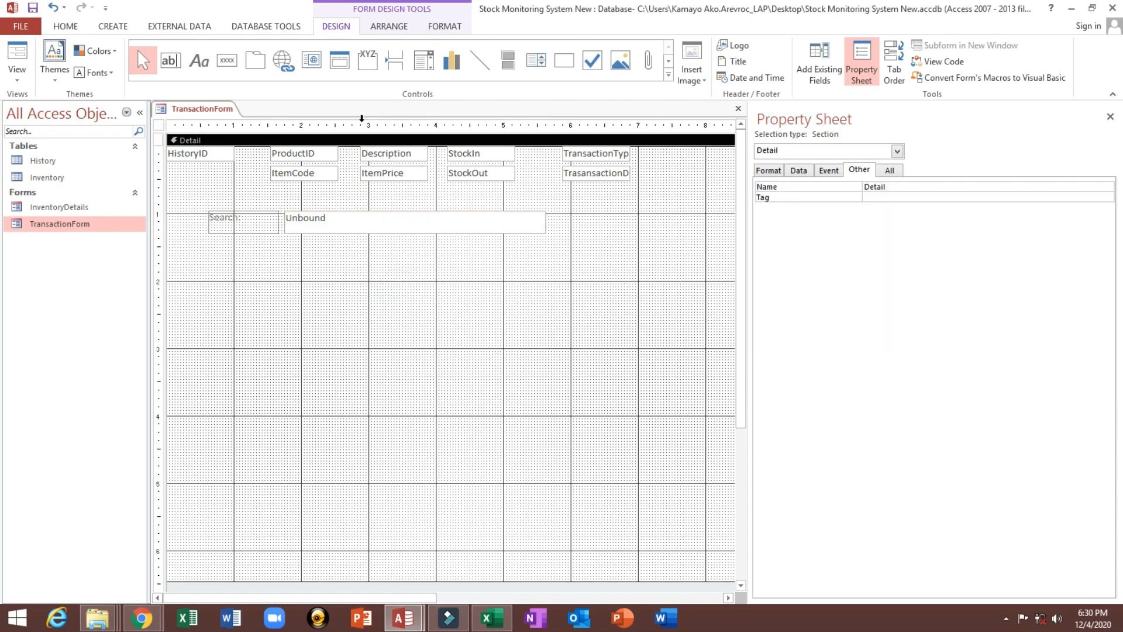
# - Add a second small text box, delete its label and place it just above the Search label
pyautogui.click(170, 61)
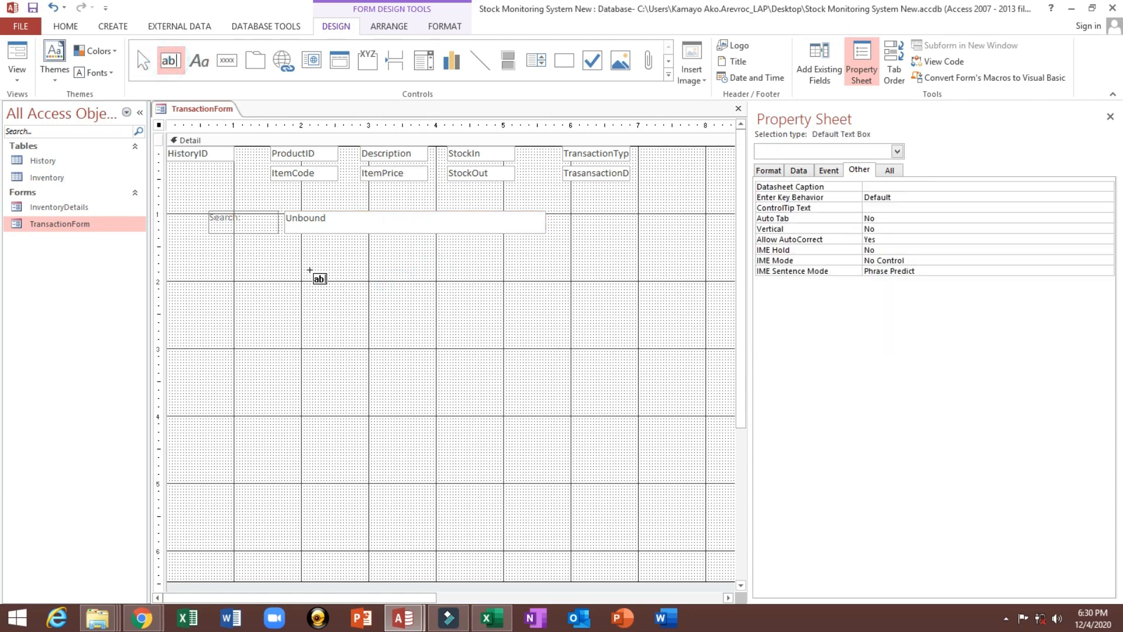
pyautogui.click(312, 245)
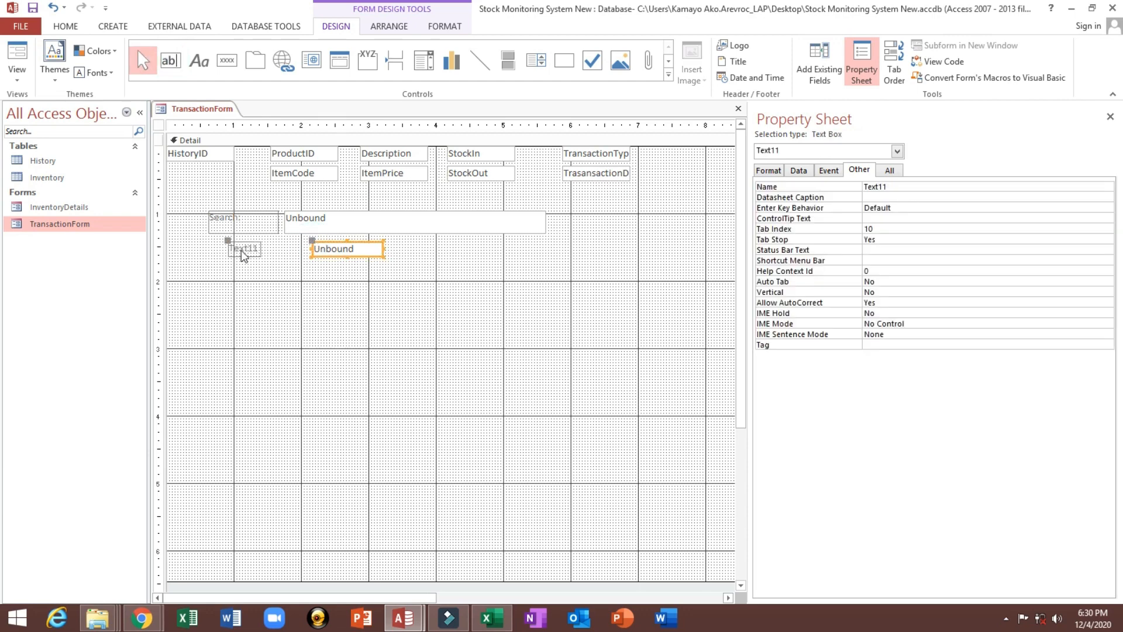
pyautogui.click(238, 248)
pyautogui.press('Delete')
pyautogui.moveTo(337, 247); pyautogui.dragTo(212, 185)
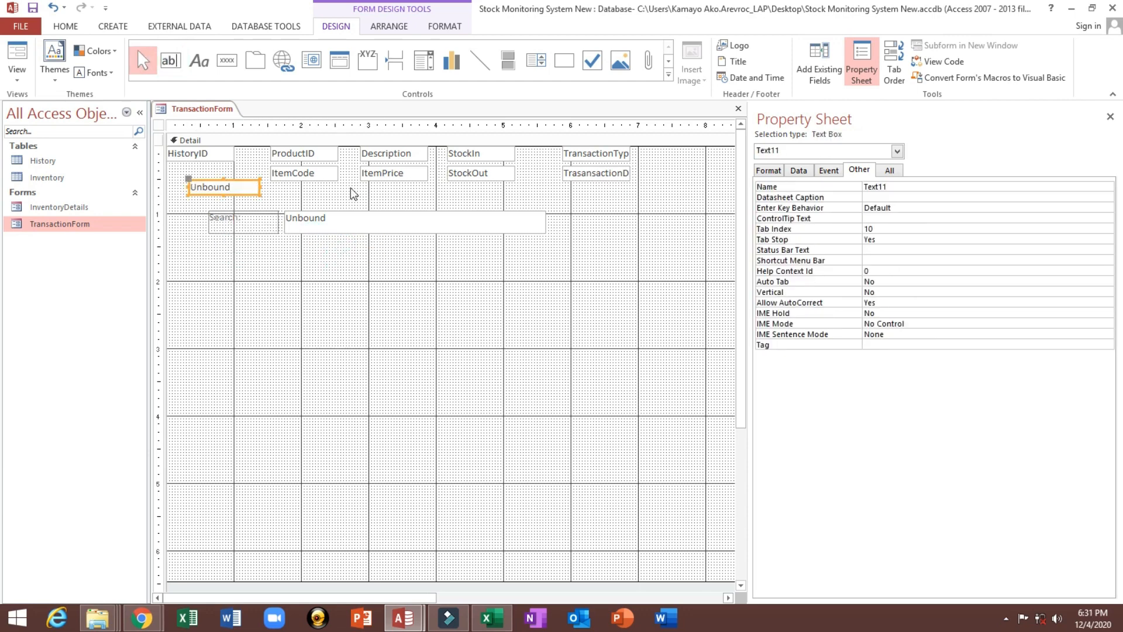
# - Name the small unbound text box SrchText
pyautogui.doubleClick(900, 186)
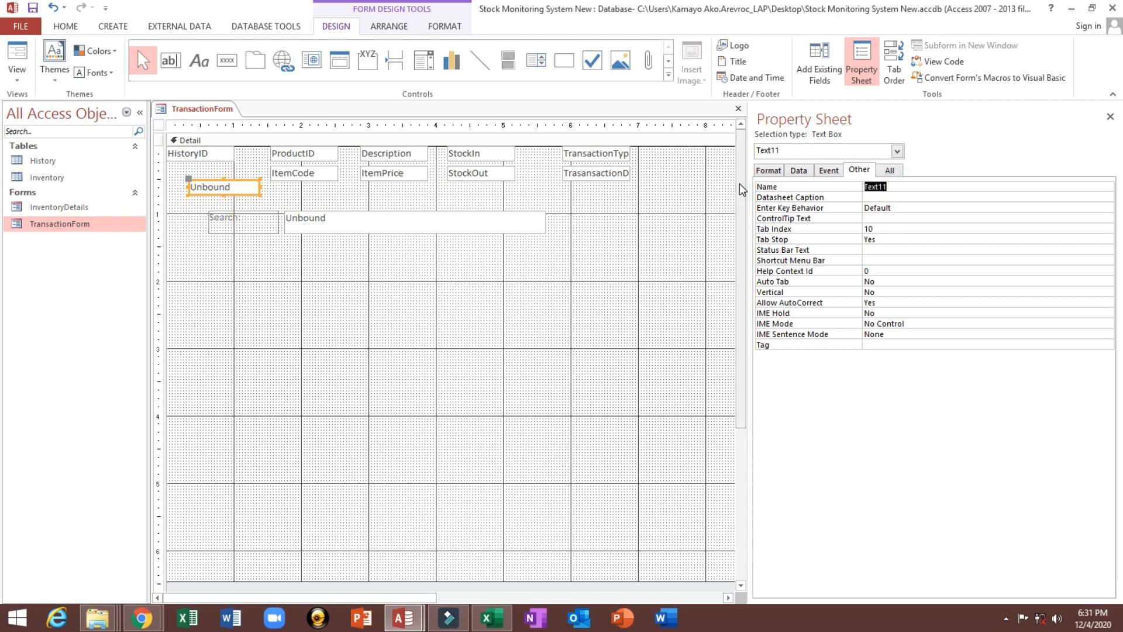
pyautogui.write('SrchText')
pyautogui.press('Return')
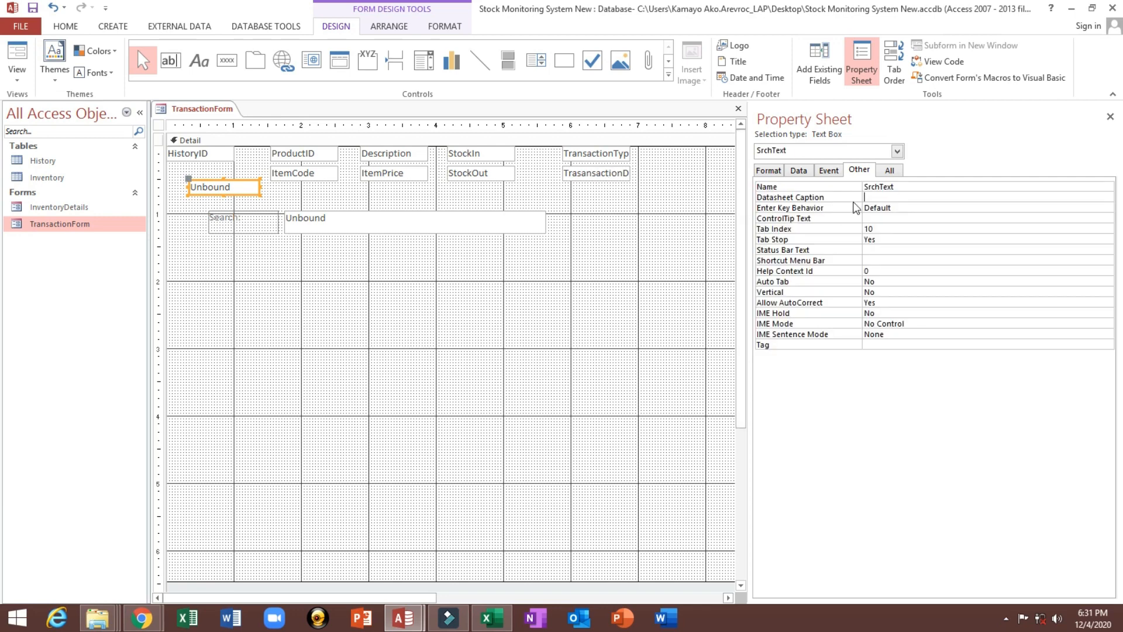
# - Compare the Name properties of the large search text box and the small unbound box above it
pyautogui.click(341, 225)
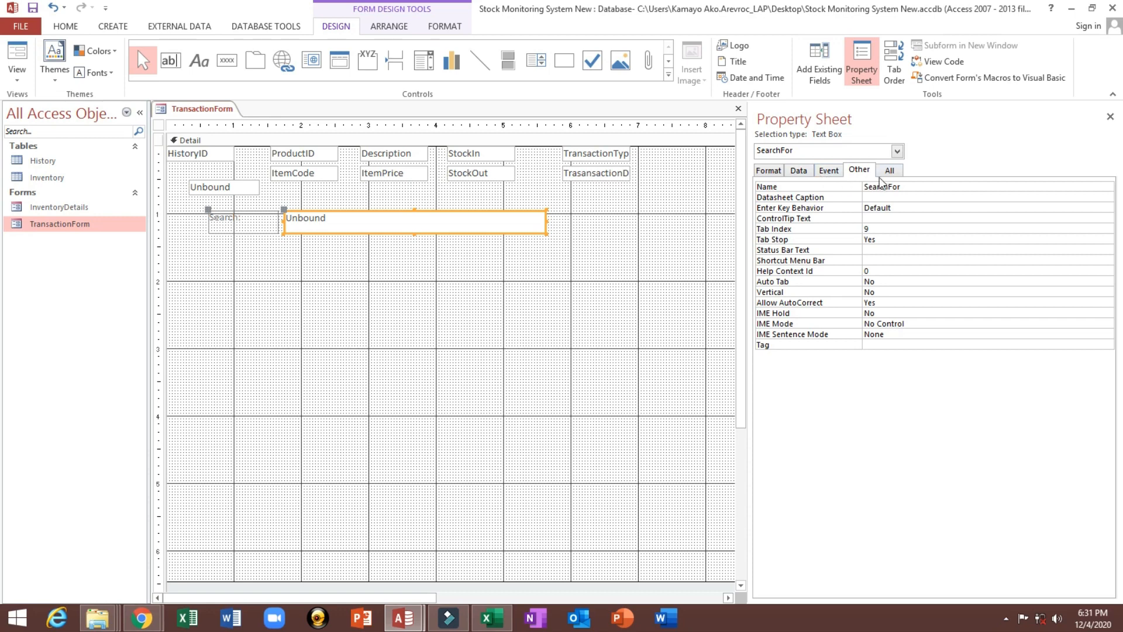
pyautogui.click(214, 188)
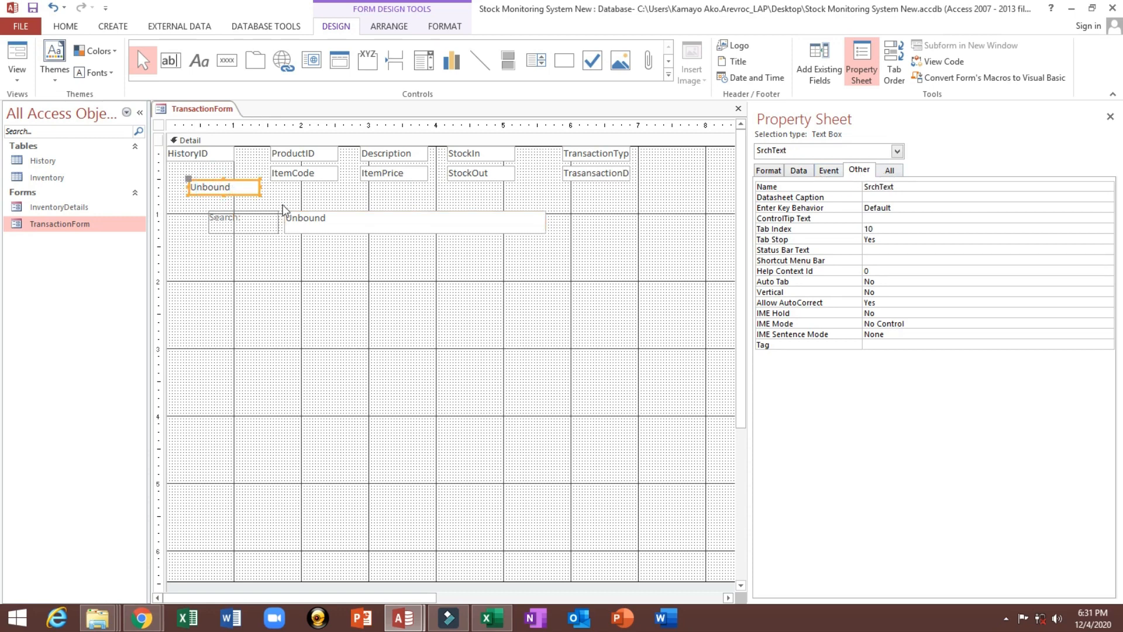
pyautogui.click(327, 227)
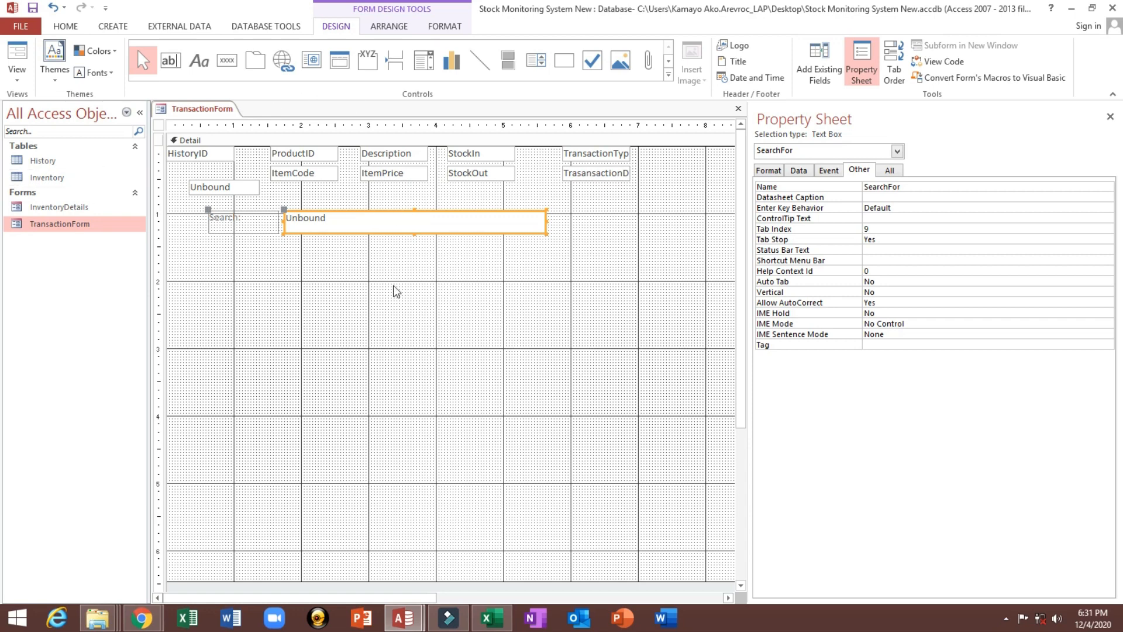
pyautogui.click(224, 189)
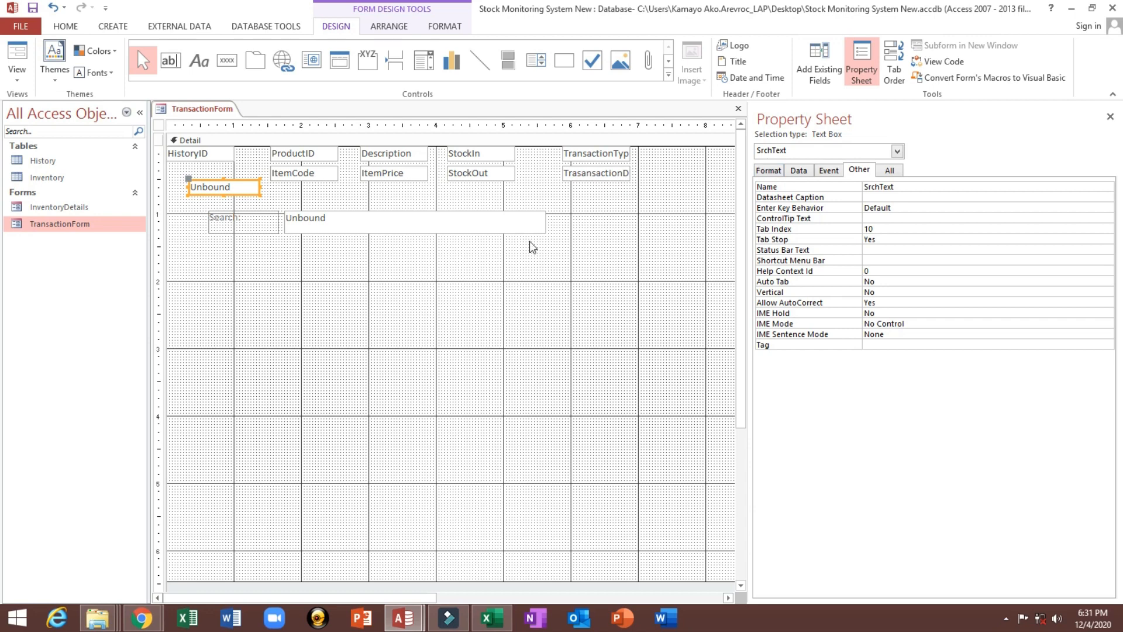
# - Save the form and move the Search label and text box slightly up and left, aligning the box with the ProductID column
pyautogui.click(35, 9)
pyautogui.click(333, 244)
pyautogui.moveTo(255, 258); pyautogui.dragTo(297, 209)
pyautogui.click(290, 281)
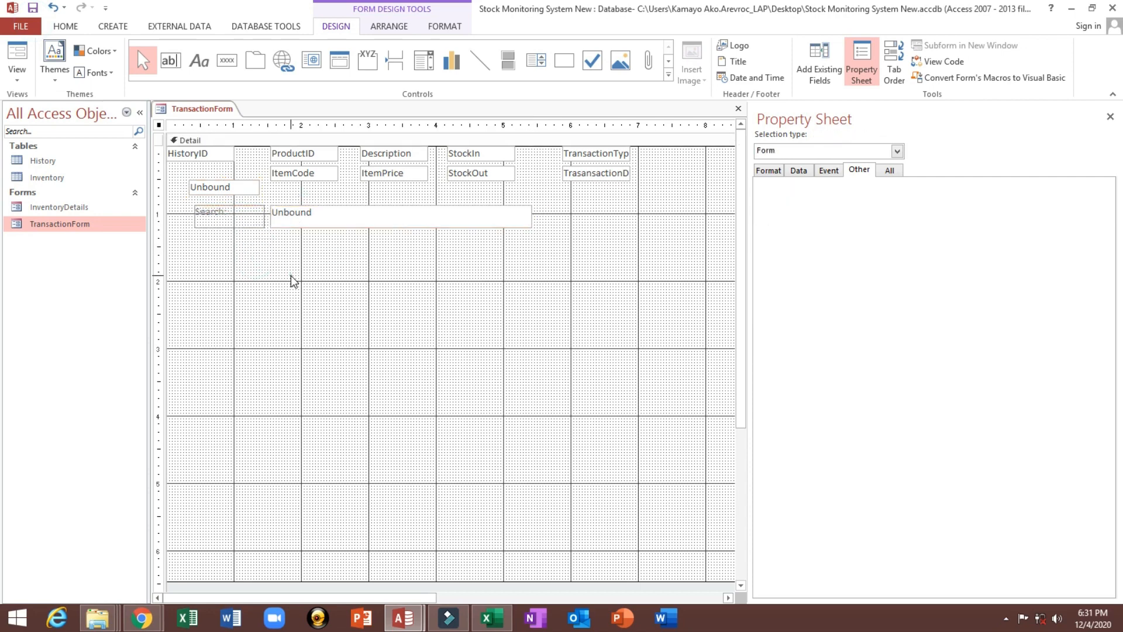
# - Save the form and draw a list box about 6 by 1.7 inches below the Search text box, skipping its wizard
pyautogui.click(290, 275)
pyautogui.click(33, 8)
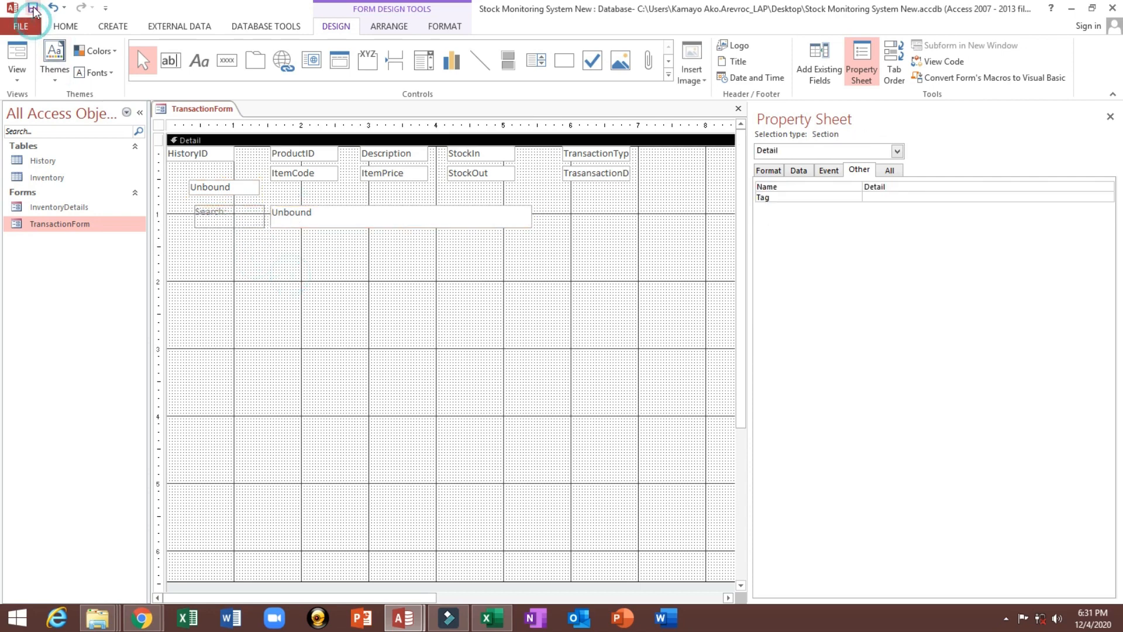
pyautogui.click(668, 75)
pyautogui.click(531, 55)
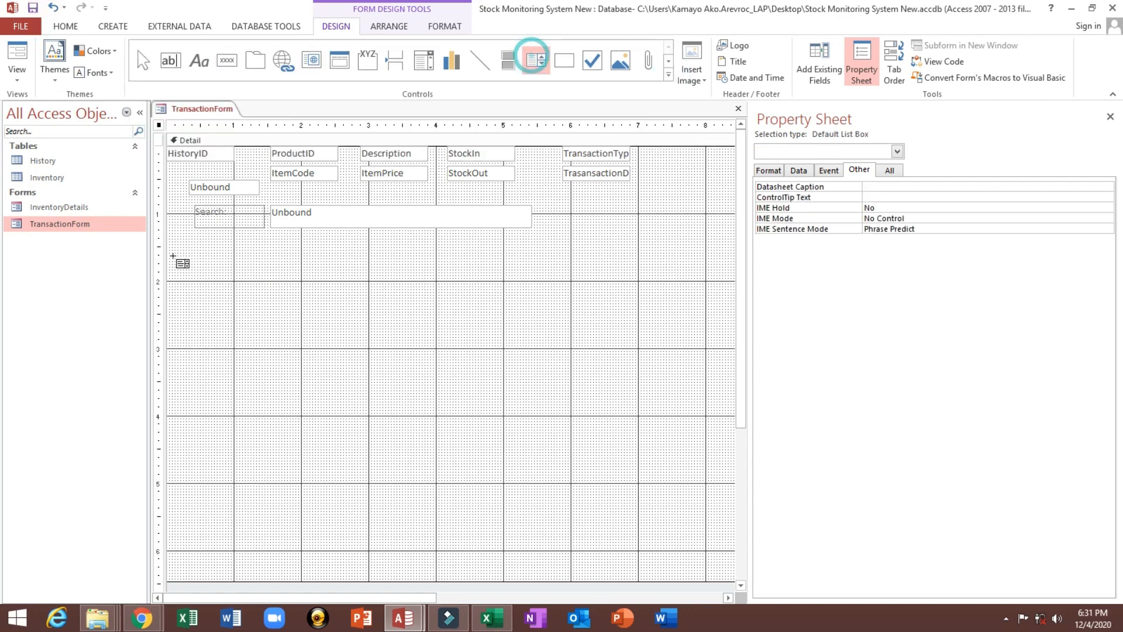
pyautogui.moveTo(180, 243); pyautogui.dragTo(589, 359)
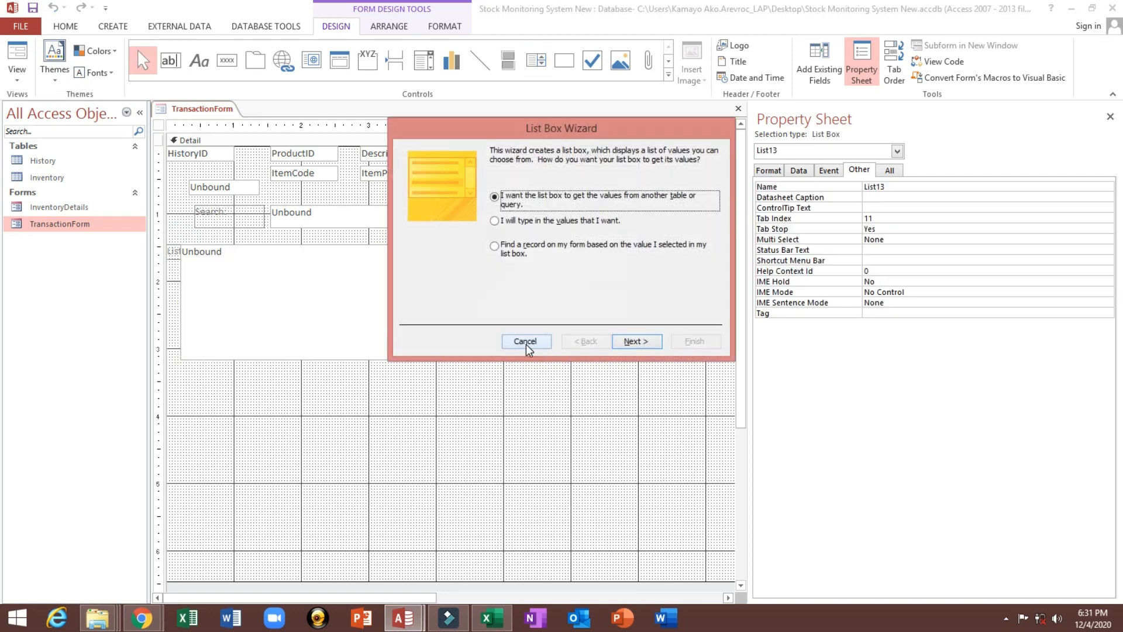
pyautogui.click(525, 342)
# - Place the list box's label above it and left-align the list box and its label with the Search label
pyautogui.moveTo(201, 242)
pyautogui.mouseDown()
pyautogui.moveTo(230, 271)
pyautogui.moveTo(194, 245)
pyautogui.mouseUp()
pyautogui.click(188, 266)
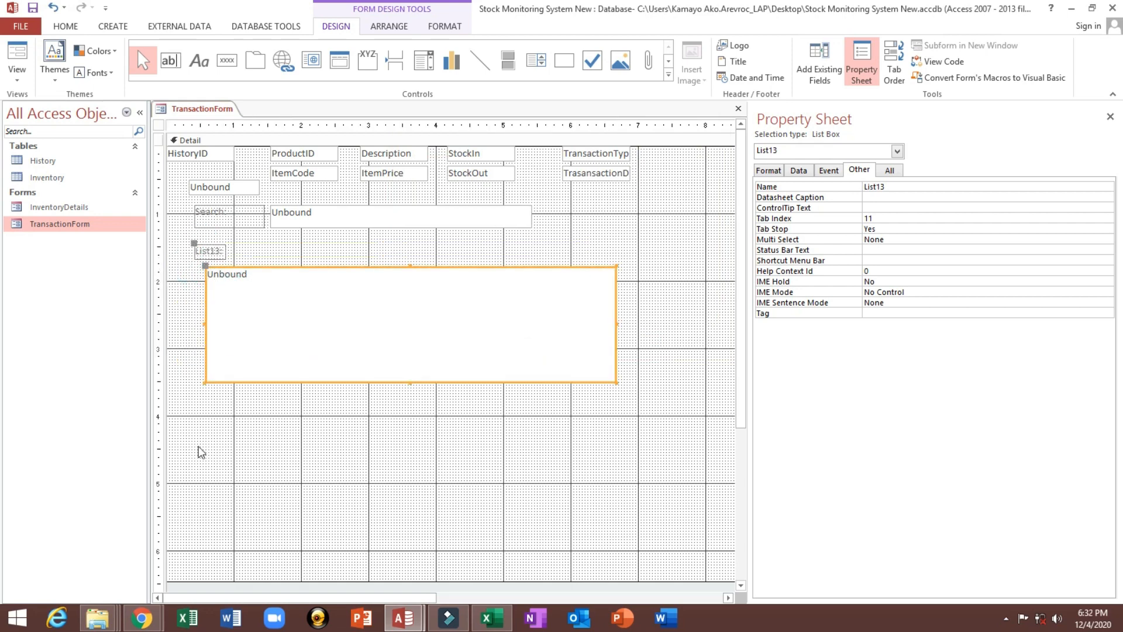
pyautogui.moveTo(200, 452); pyautogui.dragTo(222, 218)
pyautogui.rightClick(225, 251)
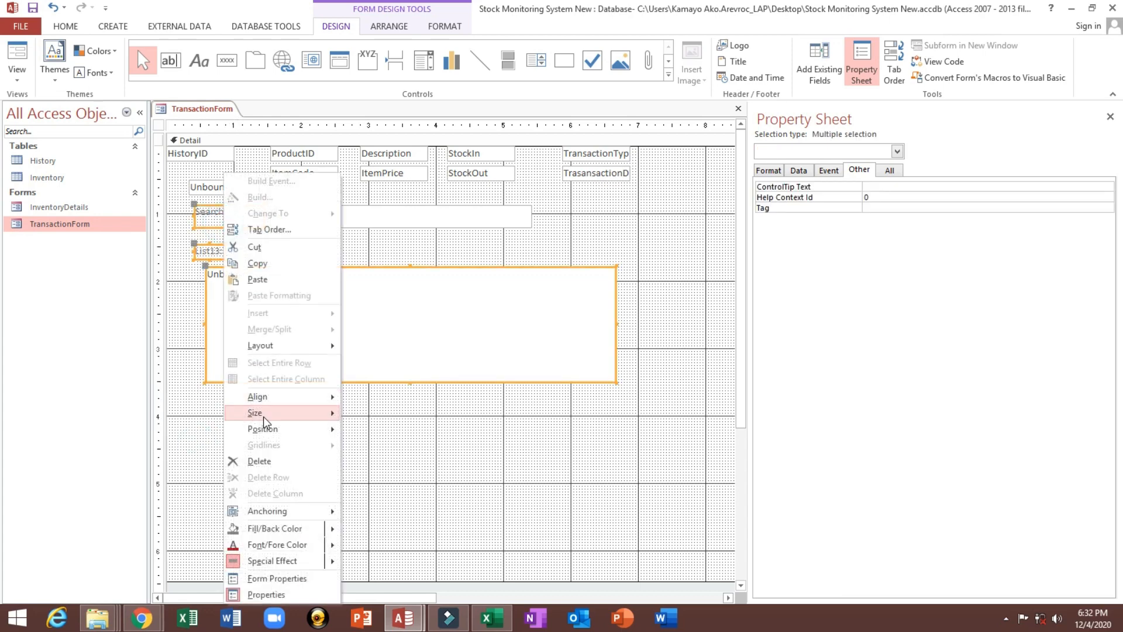
pyautogui.moveTo(296, 397)
pyautogui.click(372, 396)
pyautogui.click(217, 420)
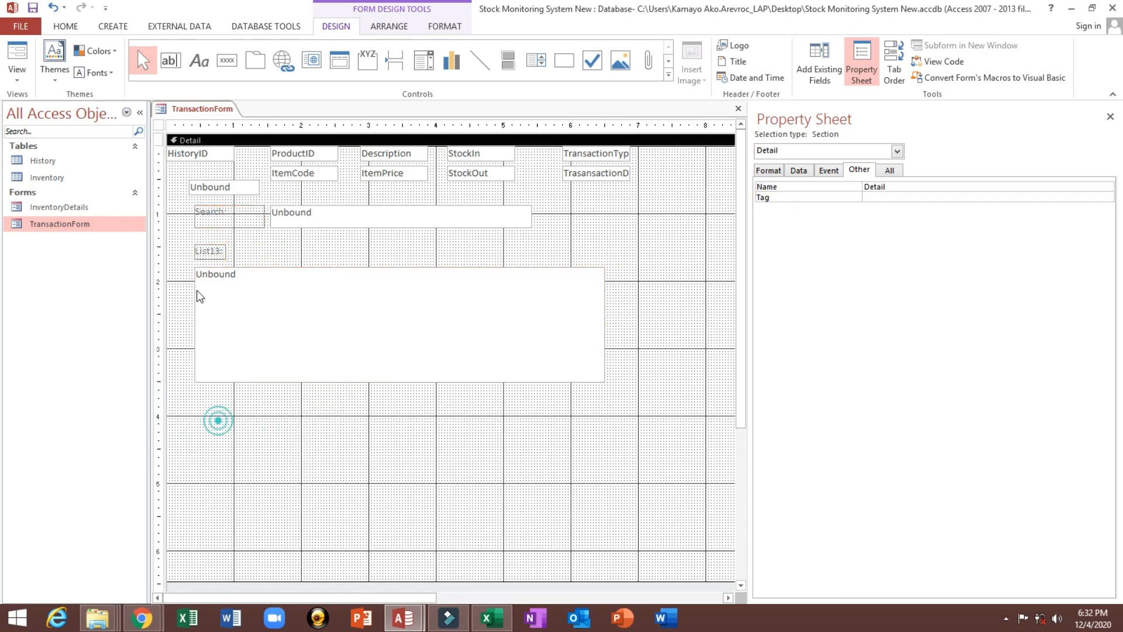
# - Widen the list box's label and change its caption to Search Result
pyautogui.click(211, 251)
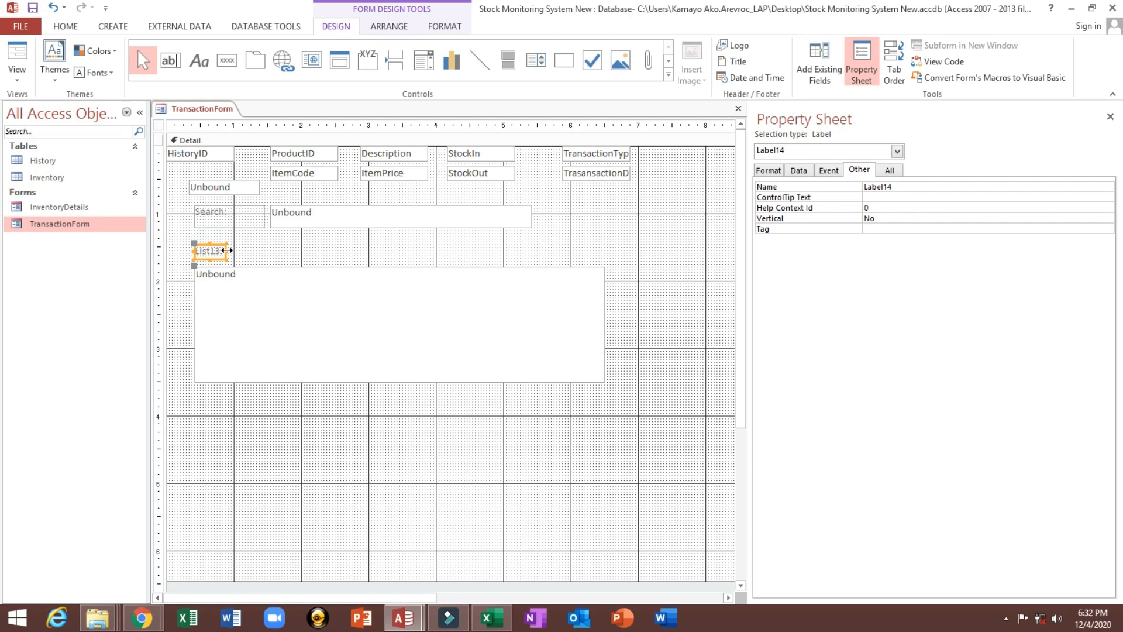
pyautogui.moveTo(227, 250); pyautogui.dragTo(94, 254)
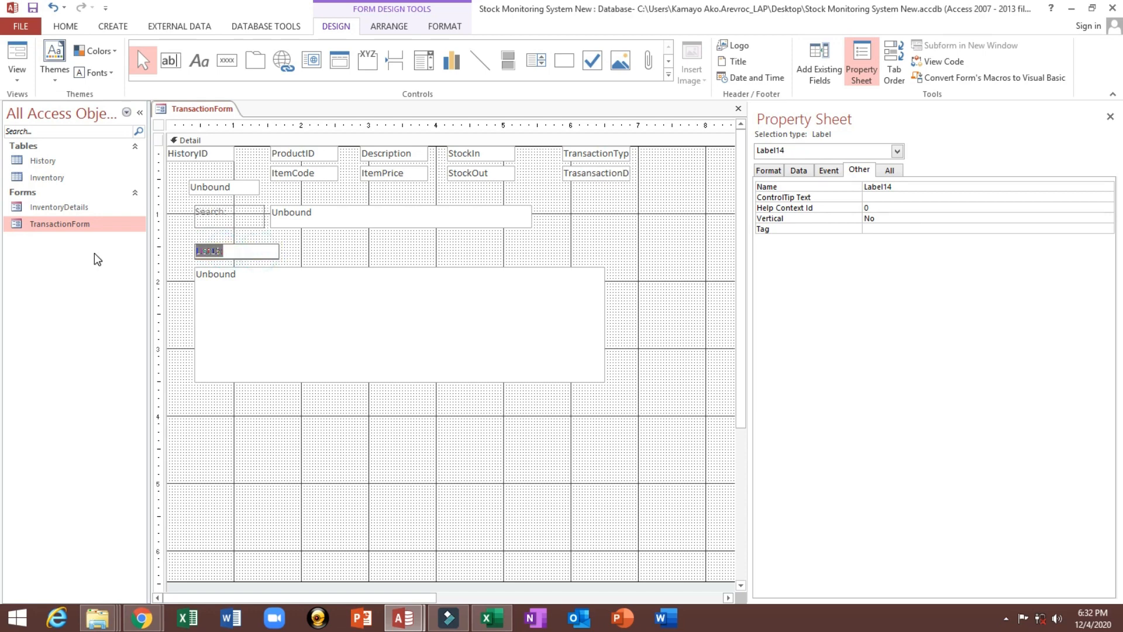
pyautogui.write('Search')
pyautogui.press('Return')
pyautogui.click(283, 311)
pyautogui.click(302, 245)
pyautogui.click(244, 253)
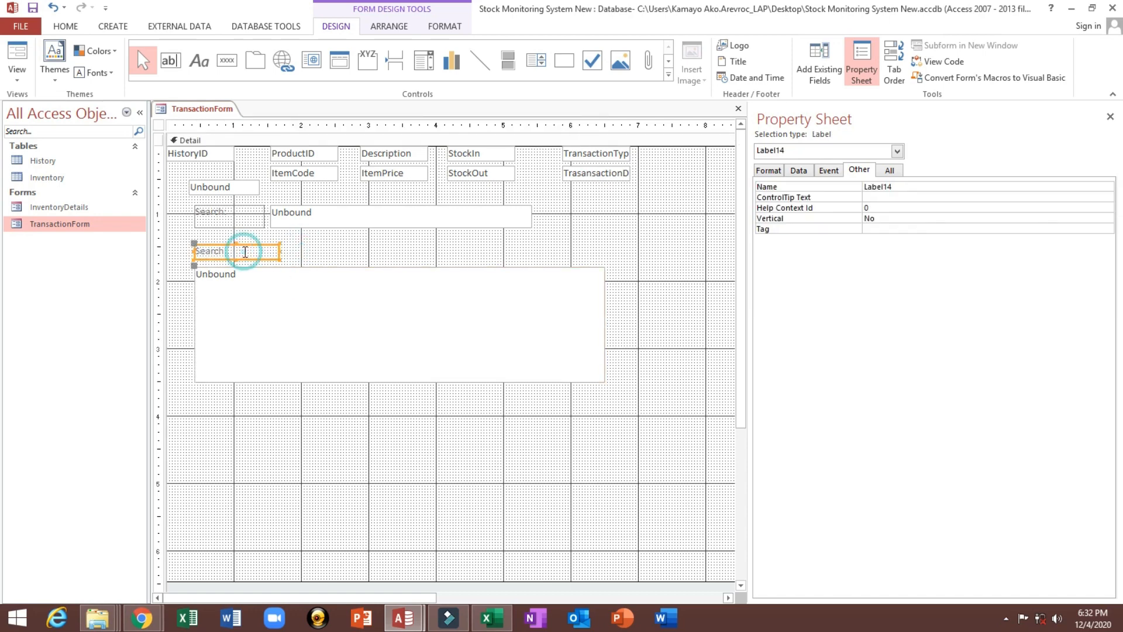
pyautogui.click(245, 251)
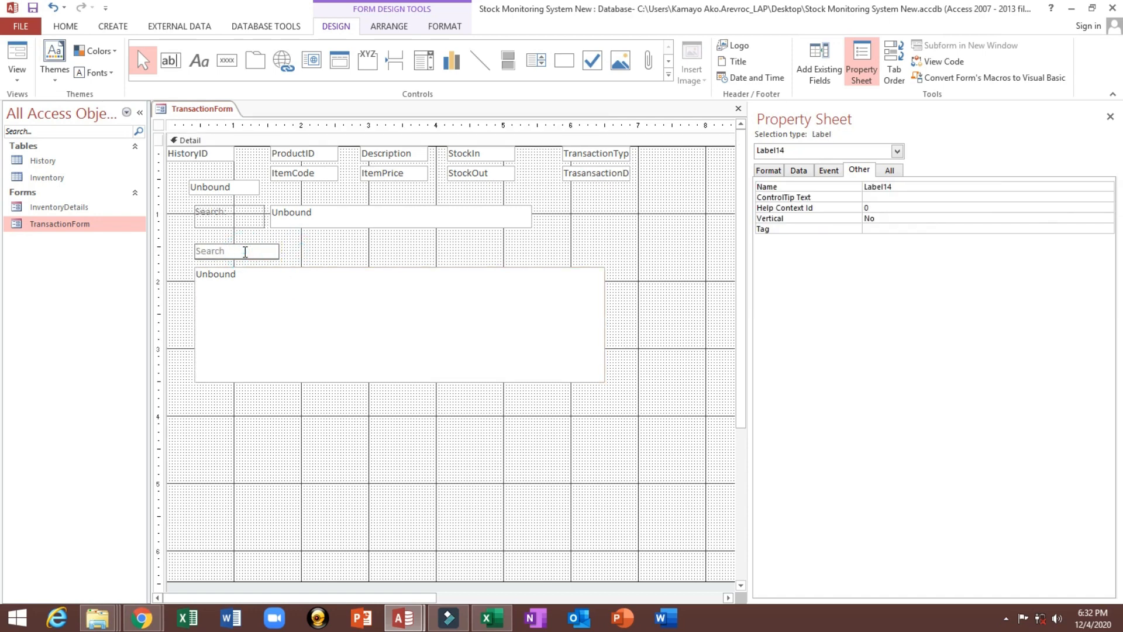
pyautogui.write('Result')
pyautogui.click(342, 225)
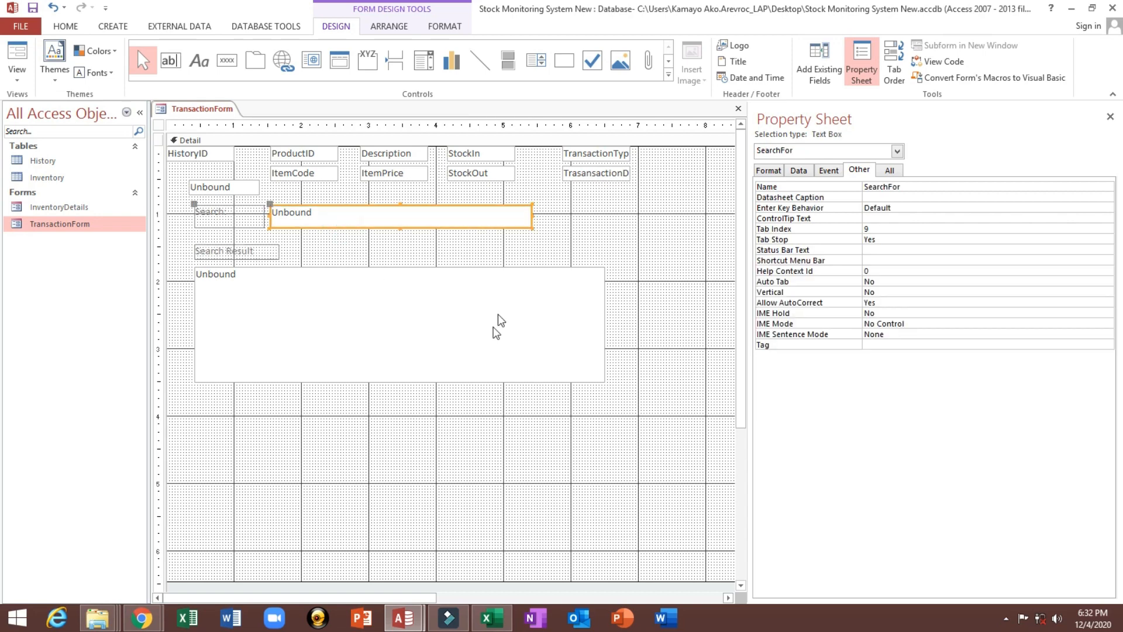
# - Set the font color of the Search and Search Result labels to black
pyautogui.click(217, 289)
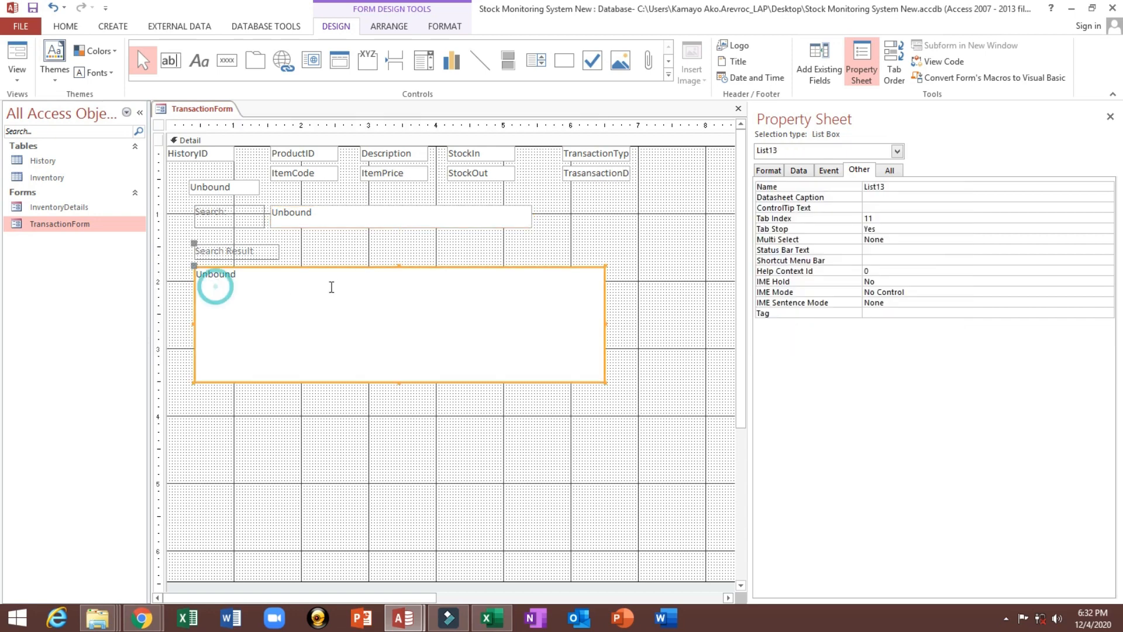
pyautogui.click(257, 253)
pyautogui.keyDown('shift'); pyautogui.click(223, 215); pyautogui.keyUp('shift')
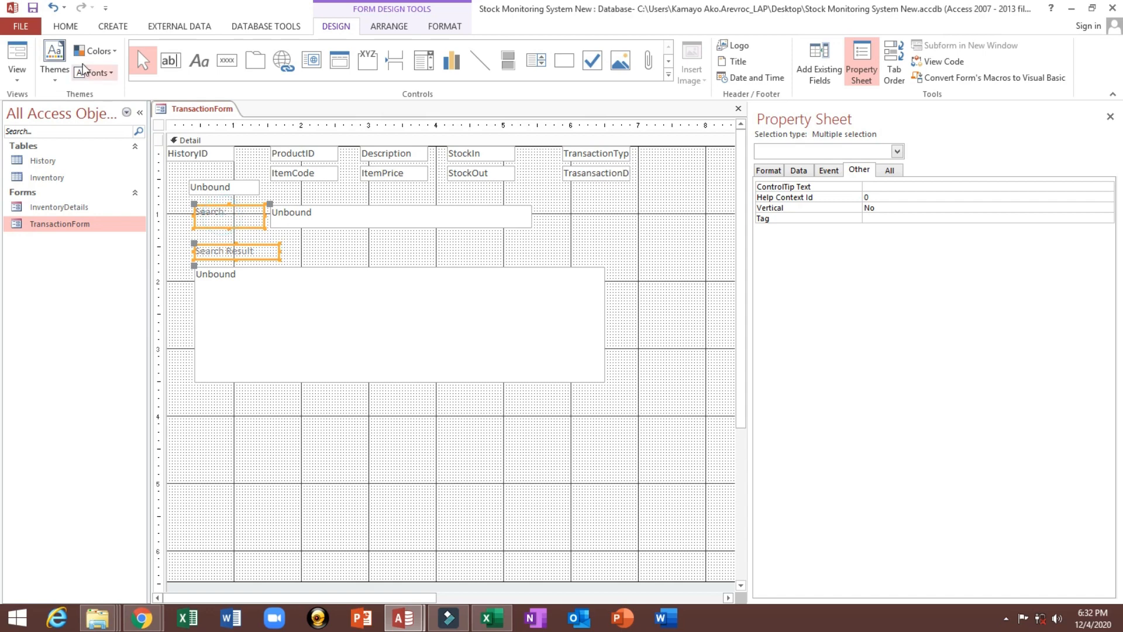
pyautogui.click(66, 26)
pyautogui.click(621, 72)
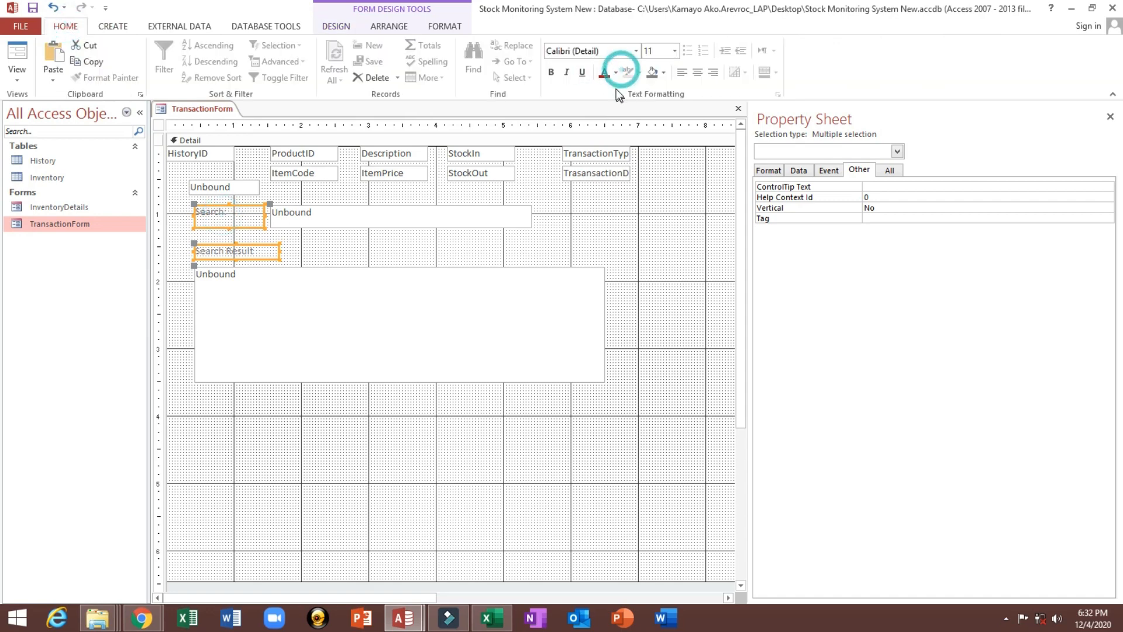
pyautogui.click(616, 73)
pyautogui.click(615, 119)
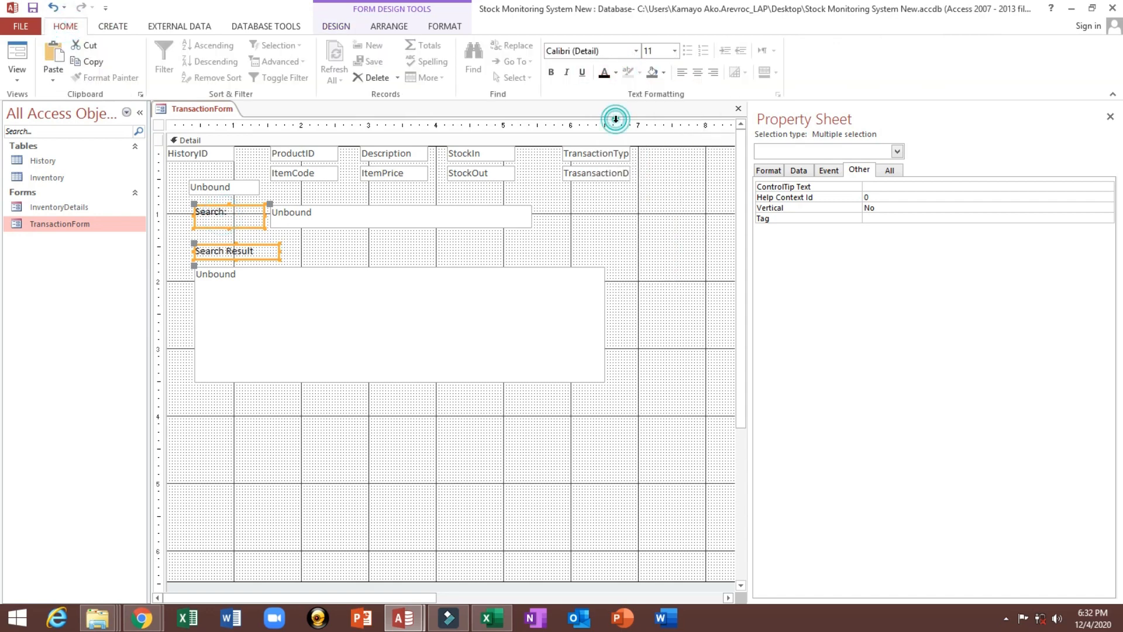
pyautogui.click(339, 247)
# - Name the list box under the Search Result label SearchResults
pyautogui.click(249, 286)
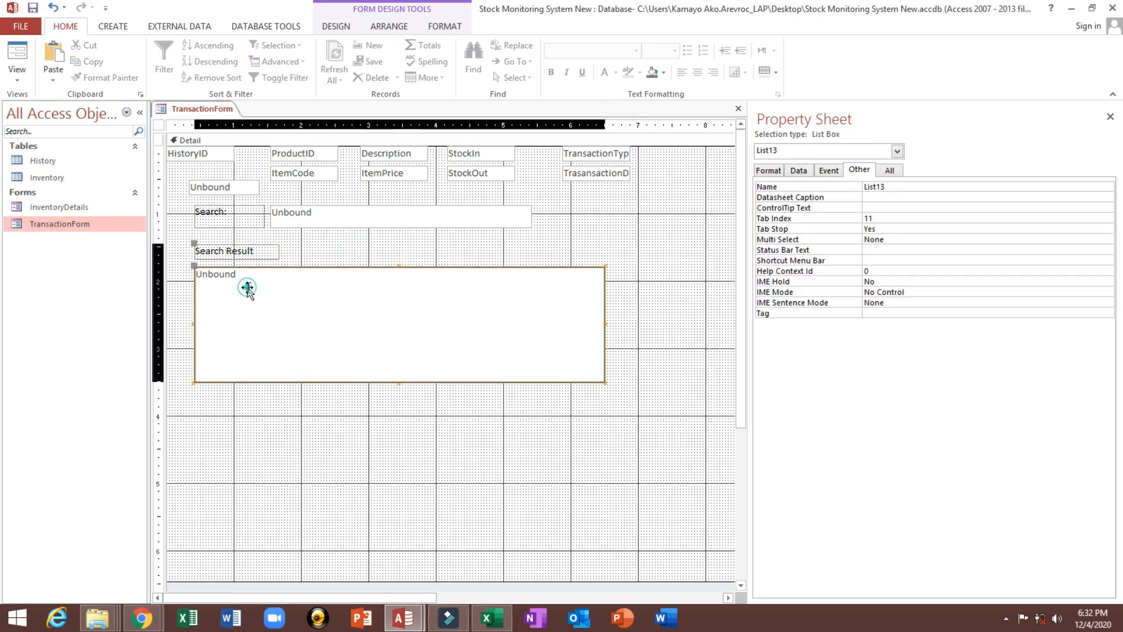
pyautogui.click(276, 253)
pyautogui.click(300, 289)
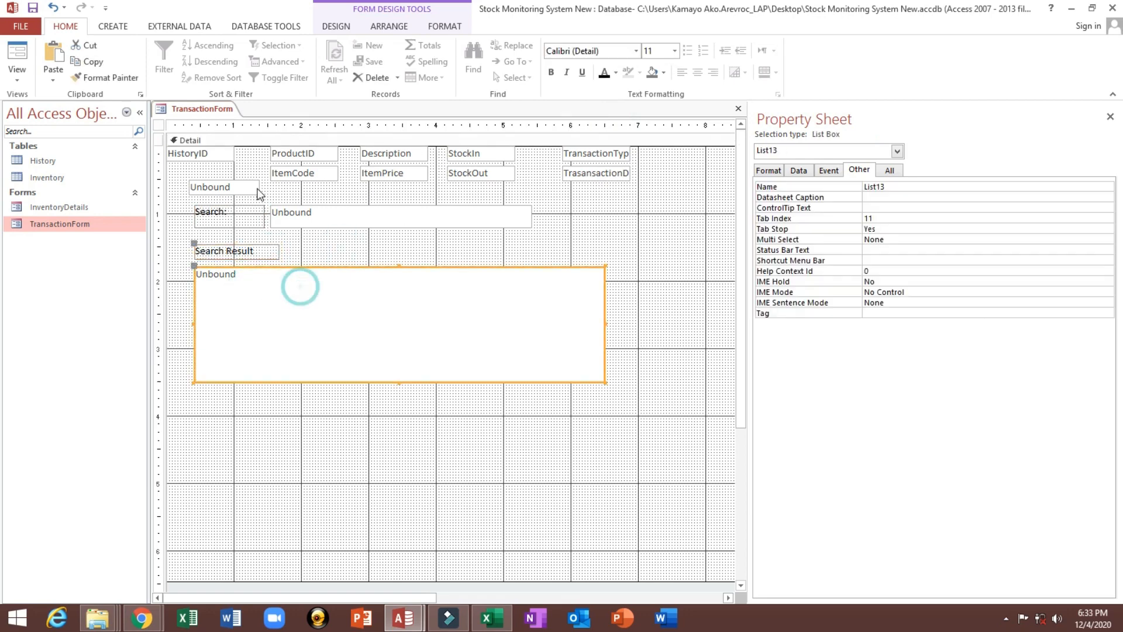
pyautogui.doubleClick(891, 186)
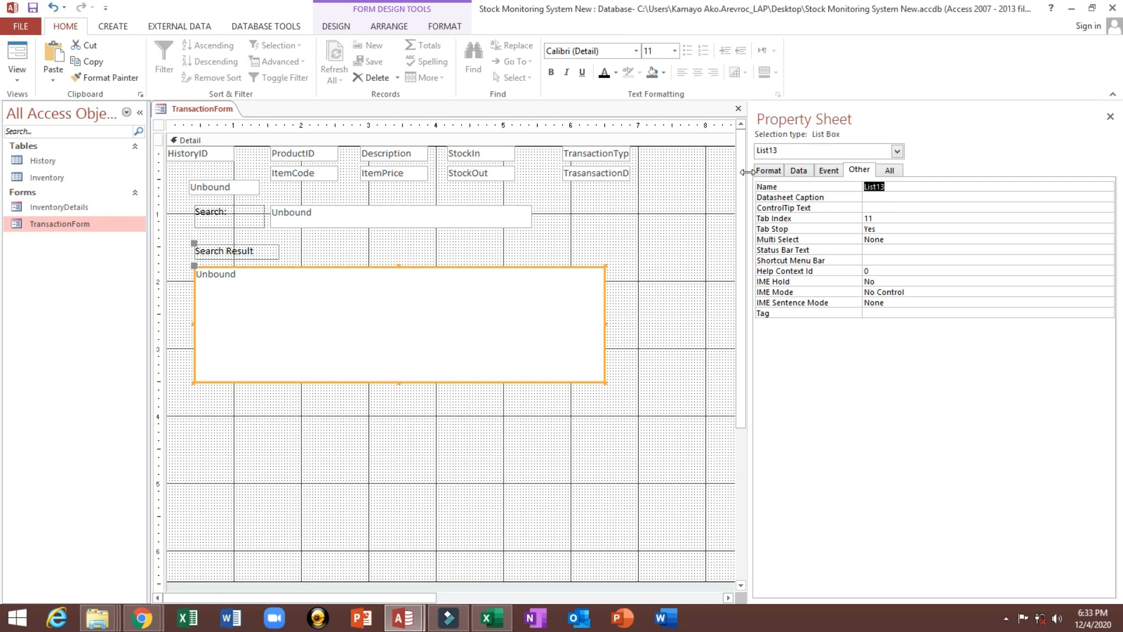
pyautogui.write('SearchResults')
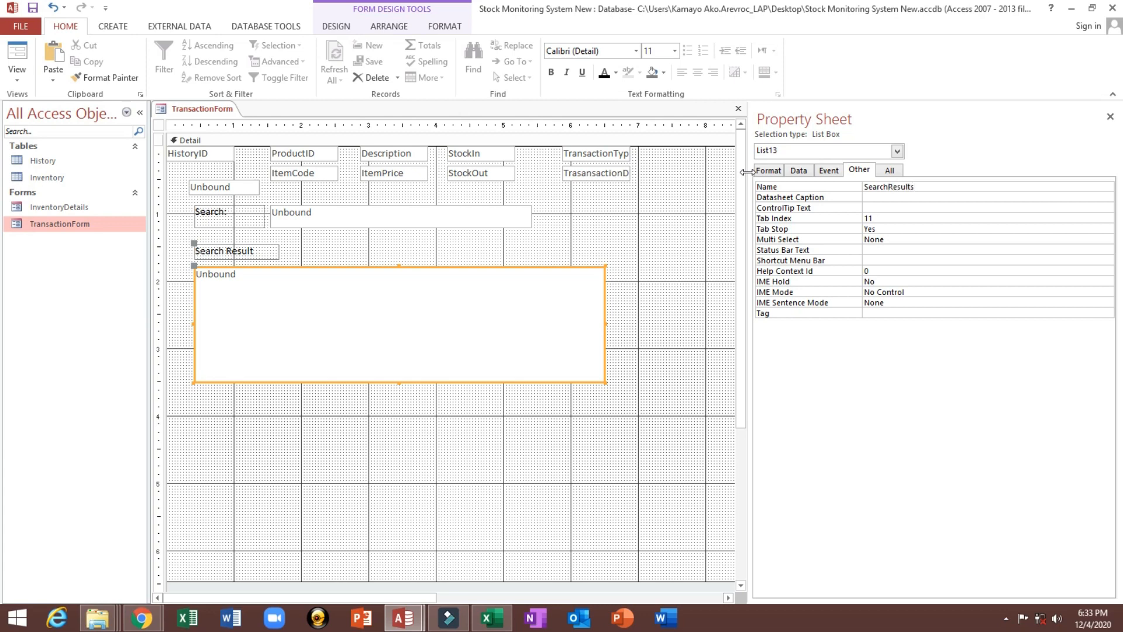
pyautogui.press('Return')
pyautogui.click(614, 201)
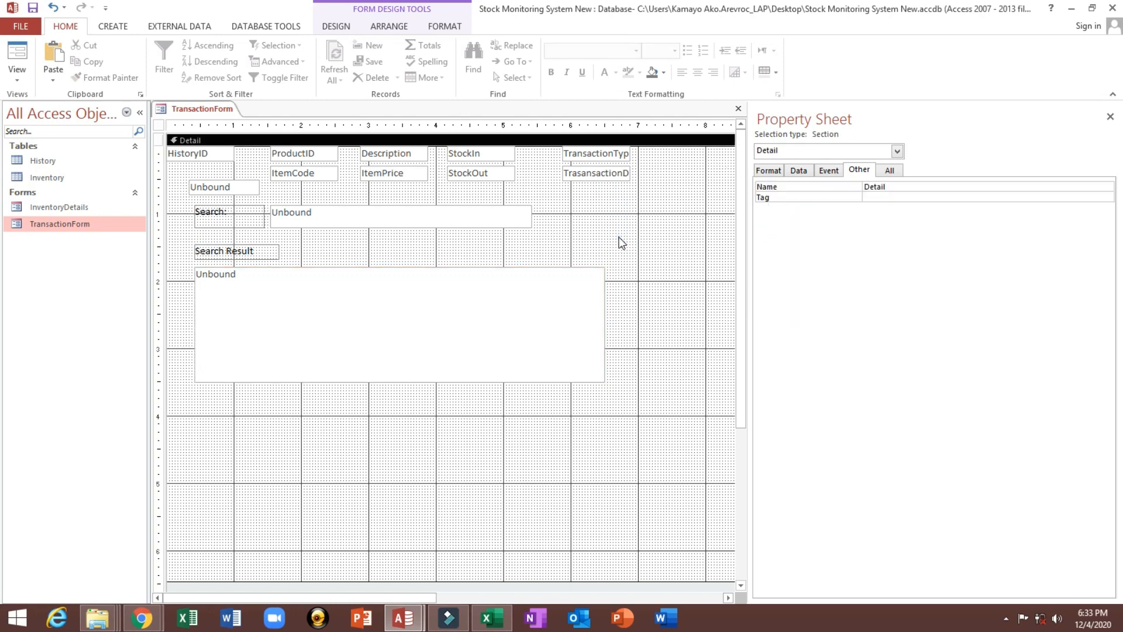
# - Close TransactionForm, keeping its changes, and reopen it in Design view
pyautogui.click(474, 293)
pyautogui.click(577, 255)
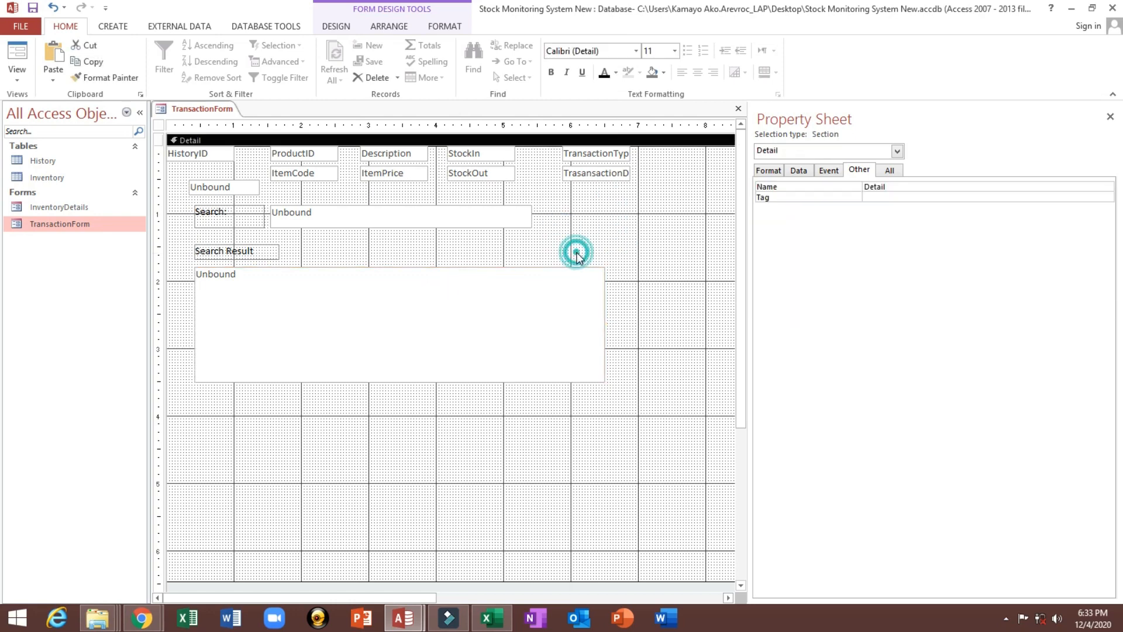
pyautogui.click(738, 109)
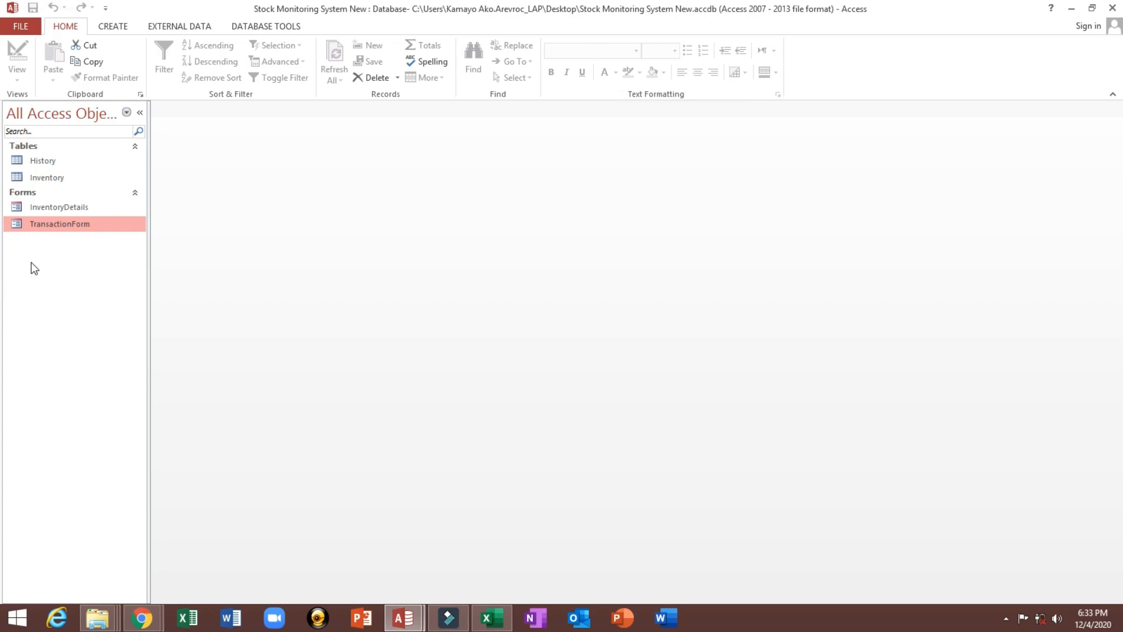
pyautogui.click(48, 227)
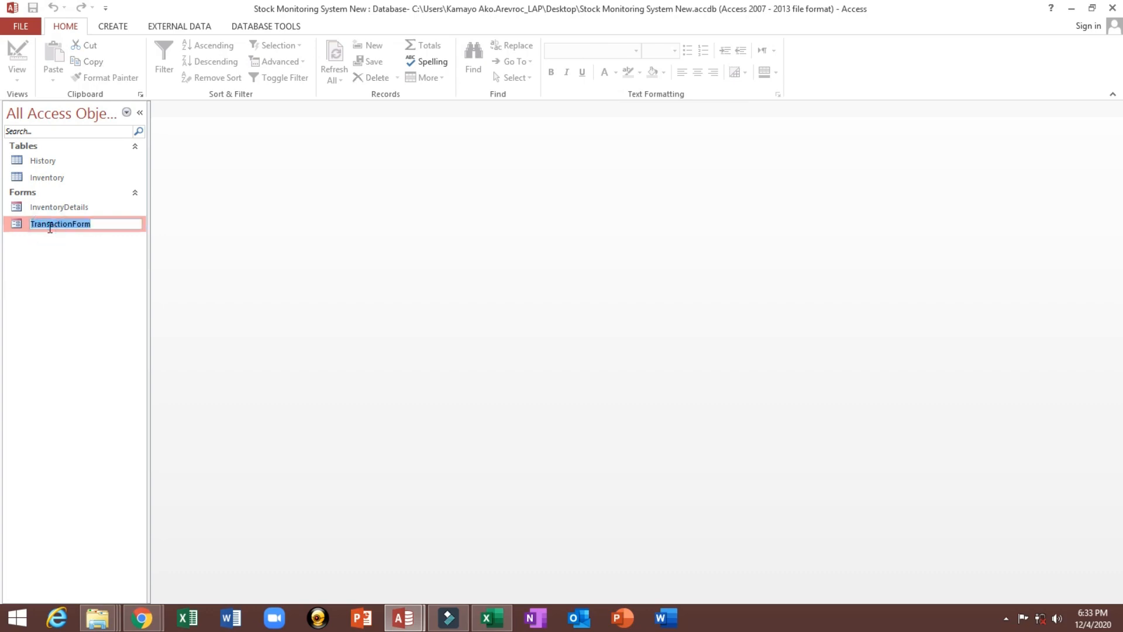
pyautogui.click(53, 241)
pyautogui.rightClick(56, 232)
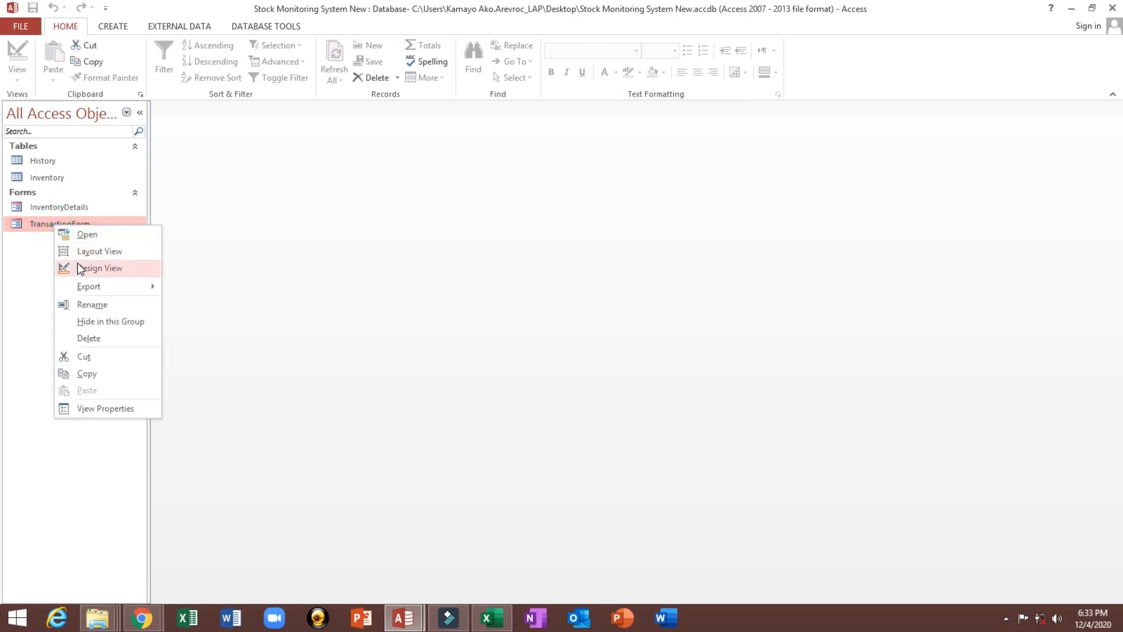
pyautogui.click(102, 266)
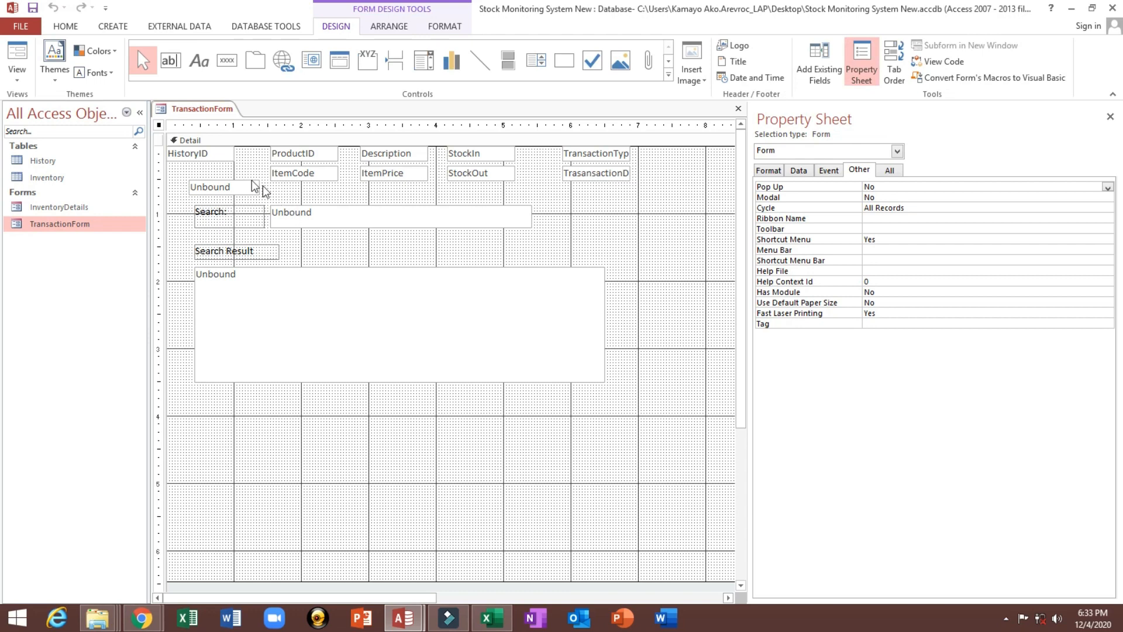
# - Close TransactionForm once more, bring it back in Design view and select the small SrchText box
pyautogui.rightClick(204, 110)
pyautogui.click(227, 138)
pyautogui.click(69, 227)
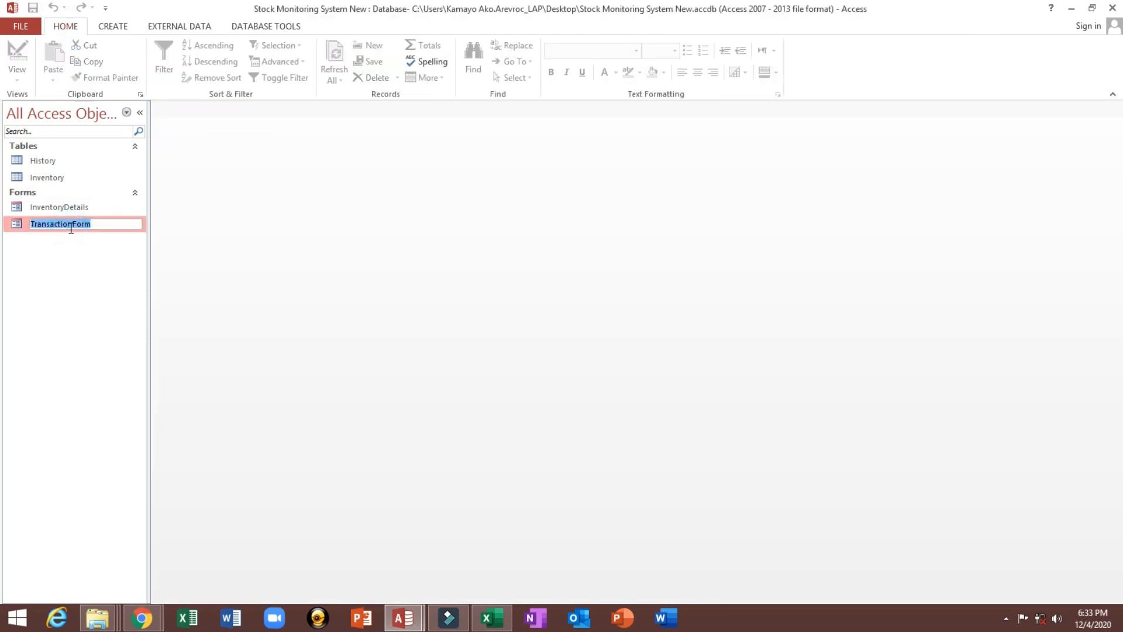
pyautogui.click(65, 243)
pyautogui.rightClick(65, 224)
pyautogui.click(91, 264)
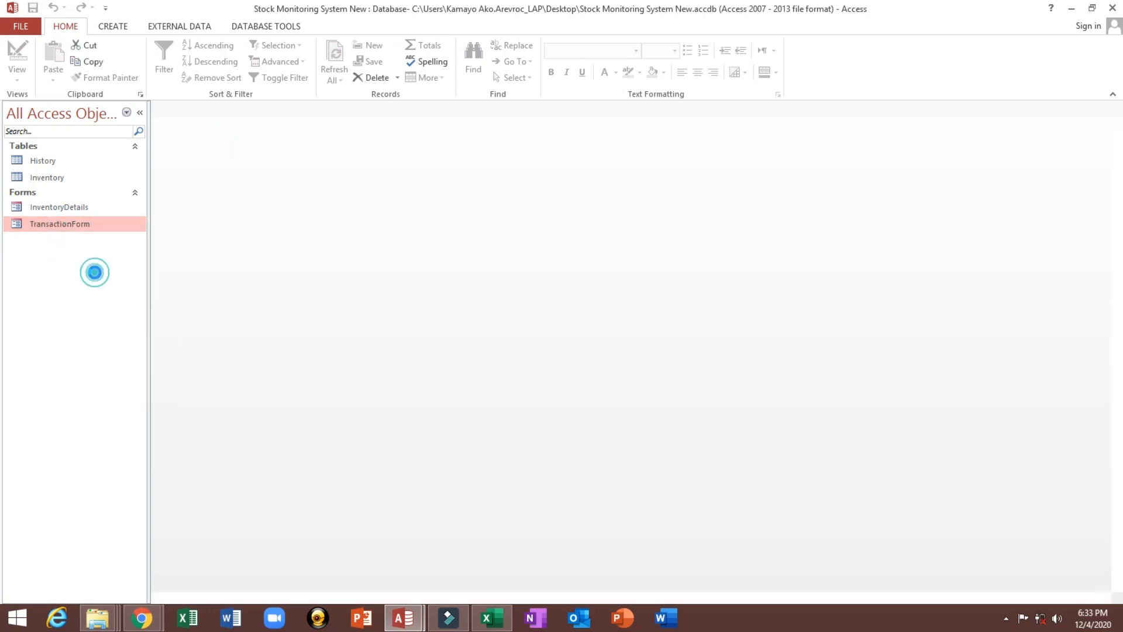
pyautogui.click(205, 185)
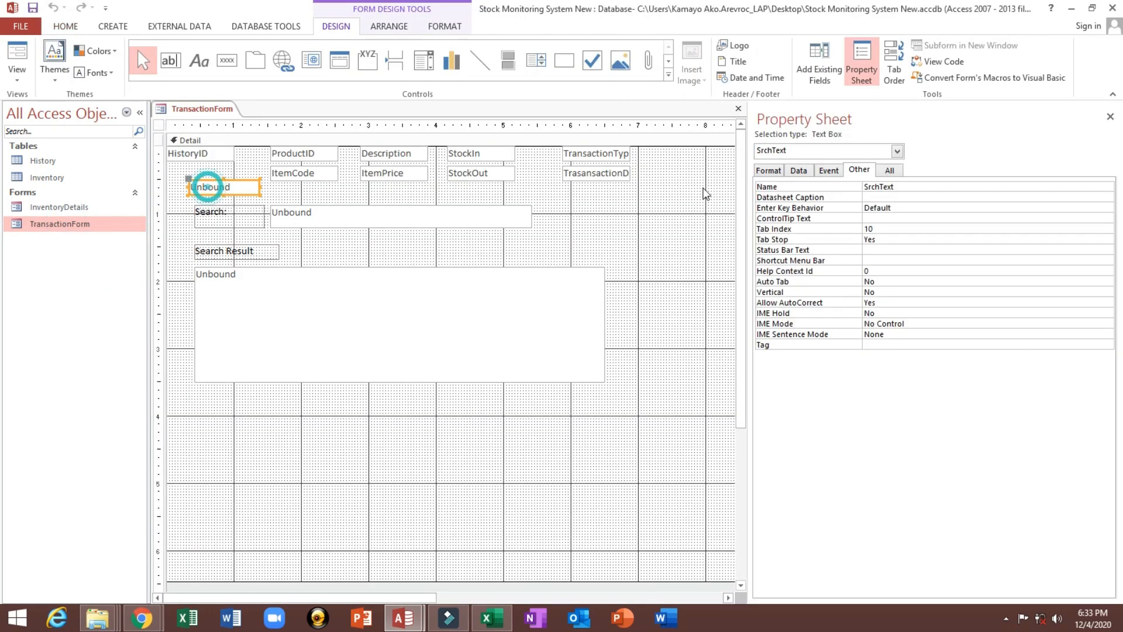
# - Create a new query in Design view based on the Inventory table
pyautogui.click(114, 27)
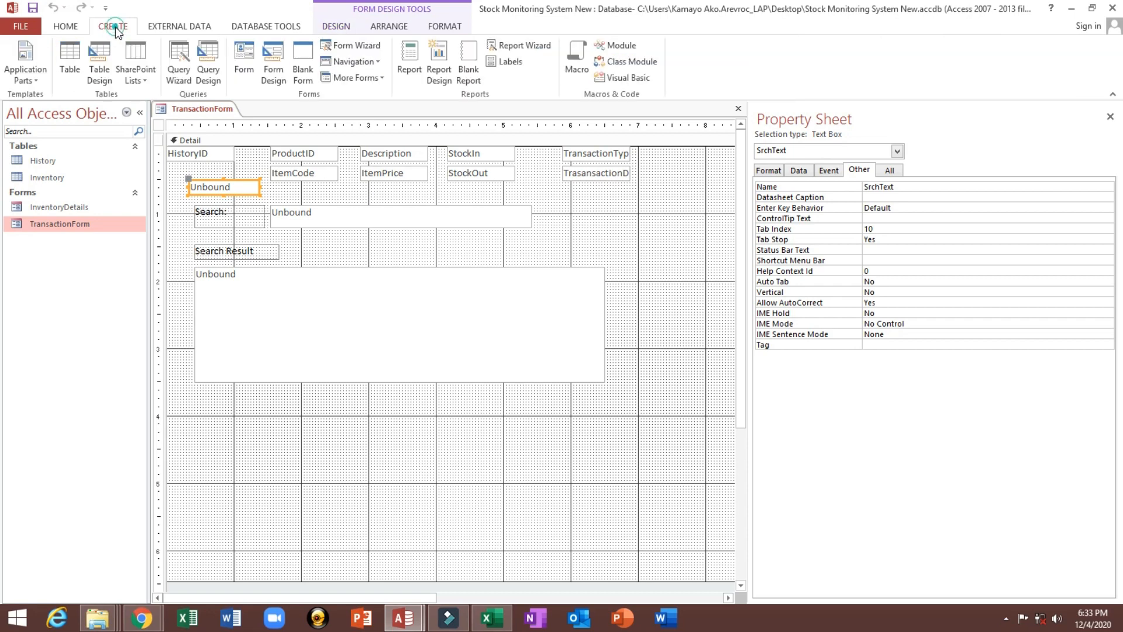
pyautogui.click(216, 75)
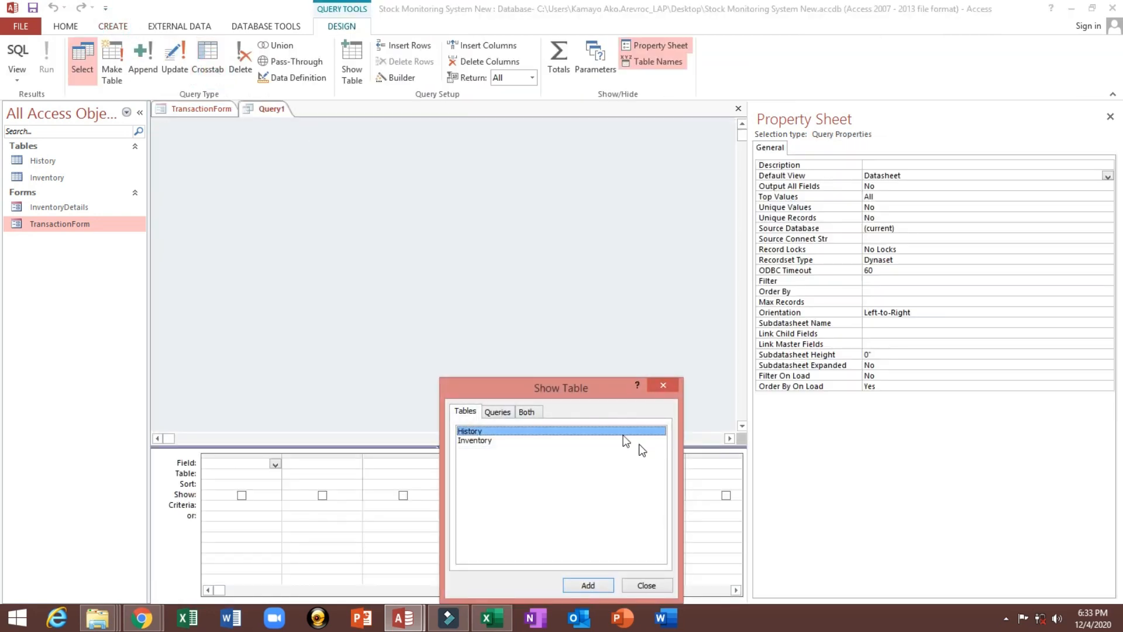
pyautogui.moveTo(498, 399); pyautogui.dragTo(514, 284)
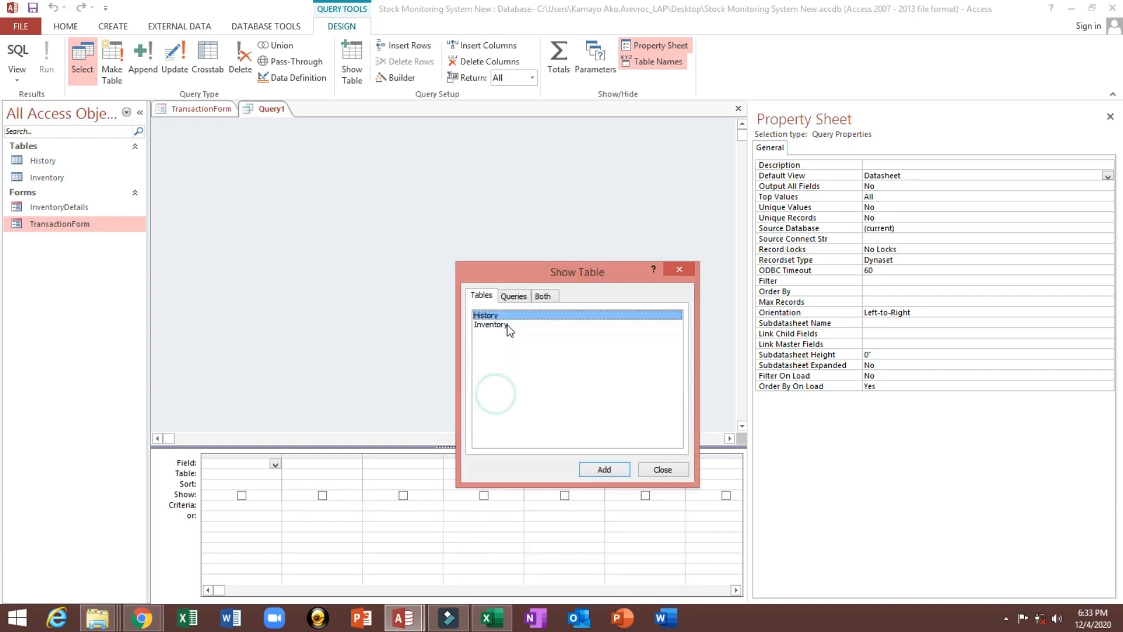
pyautogui.doubleClick(494, 325)
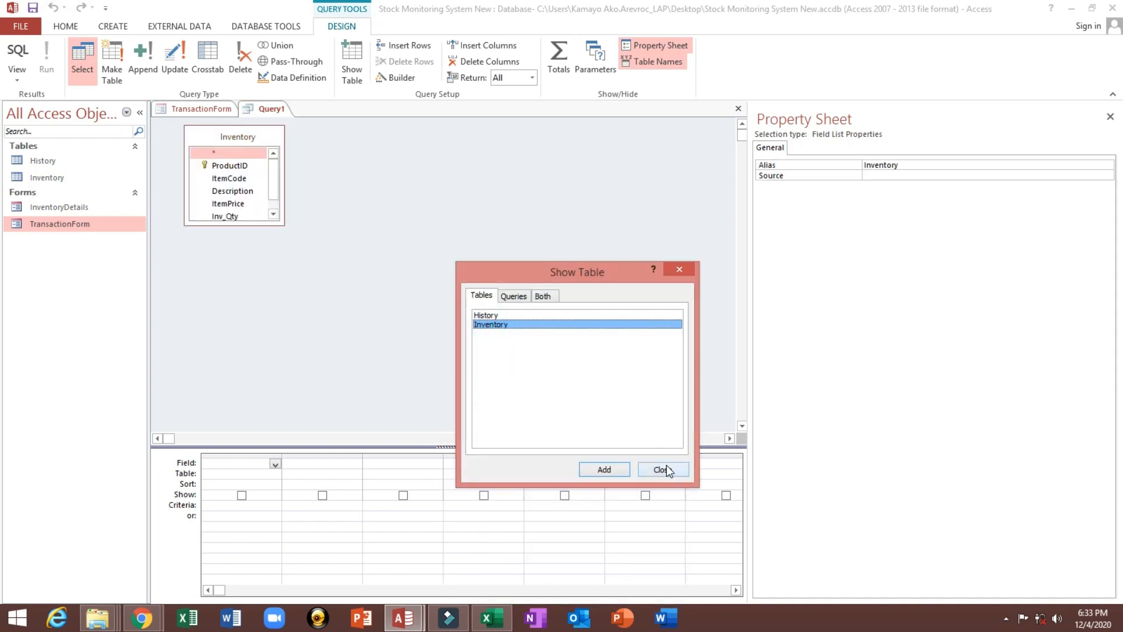
pyautogui.click(663, 470)
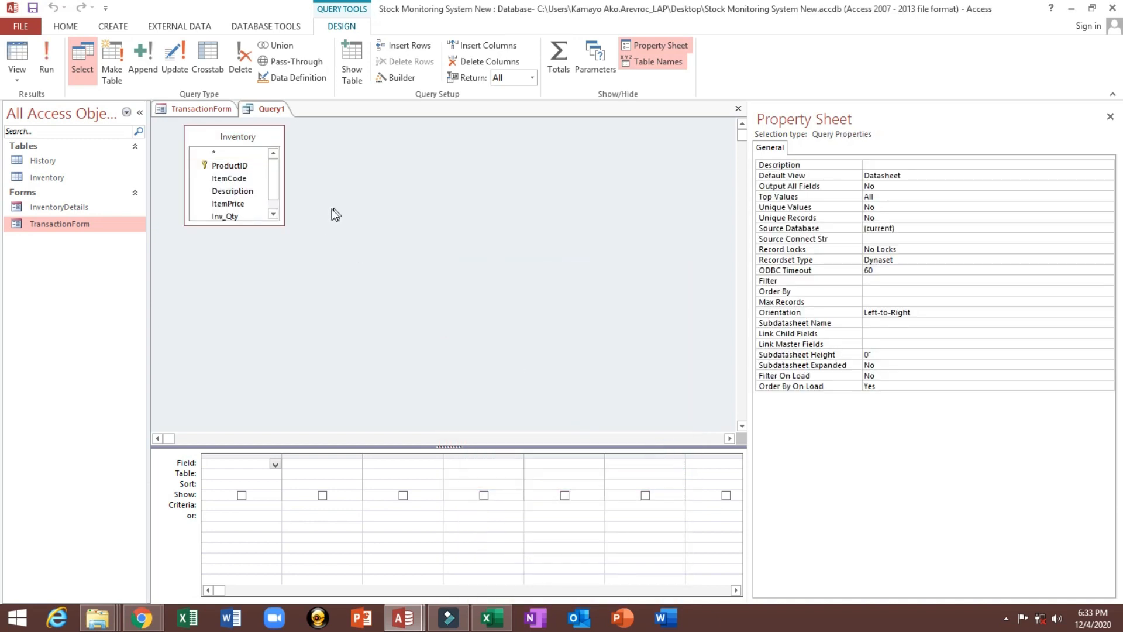
# - Add the ProductID, ItemCode, Description, ItemPrice and Inv_Qty fields of the Inventory table to the query
pyautogui.doubleClick(230, 166)
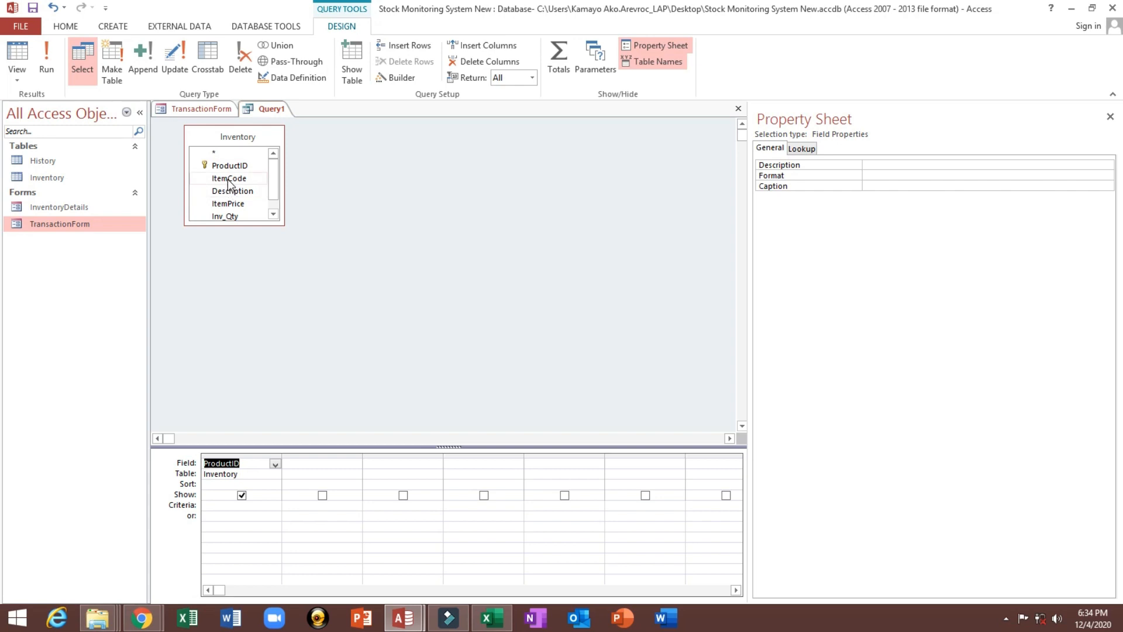
pyautogui.doubleClick(228, 179)
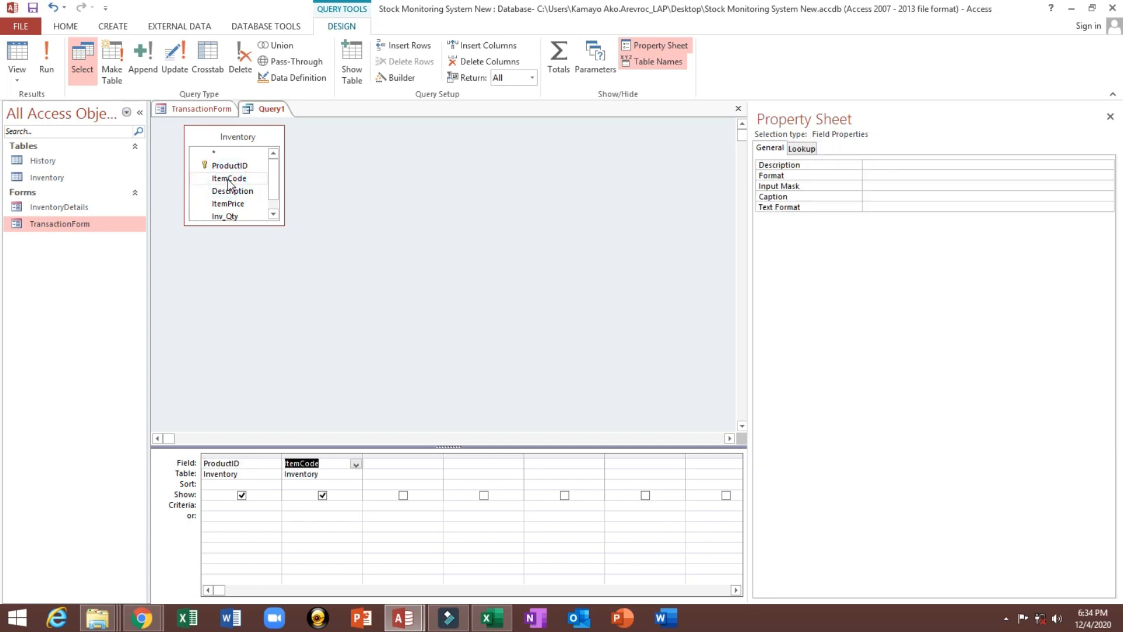
pyautogui.doubleClick(237, 193)
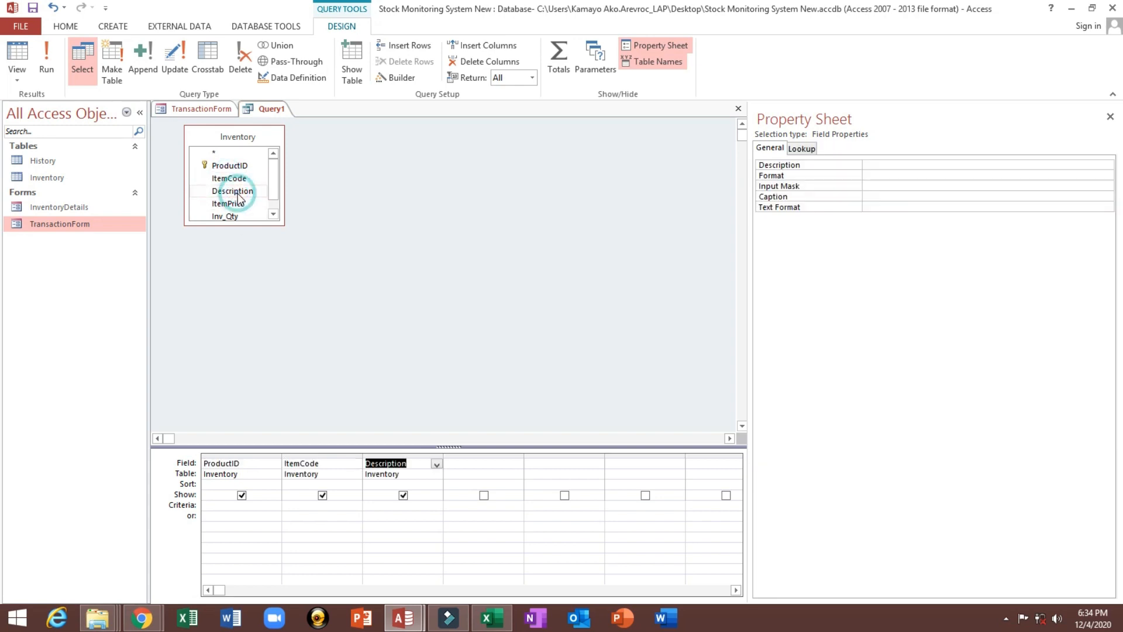
pyautogui.moveTo(284, 226); pyautogui.dragTo(314, 285)
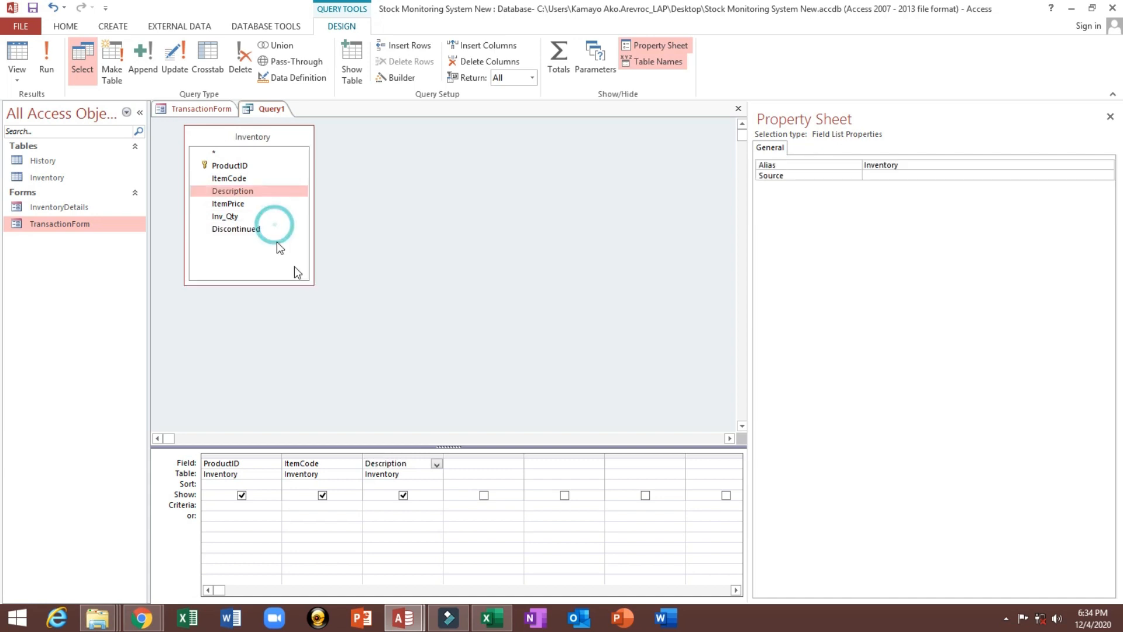
pyautogui.doubleClick(240, 205)
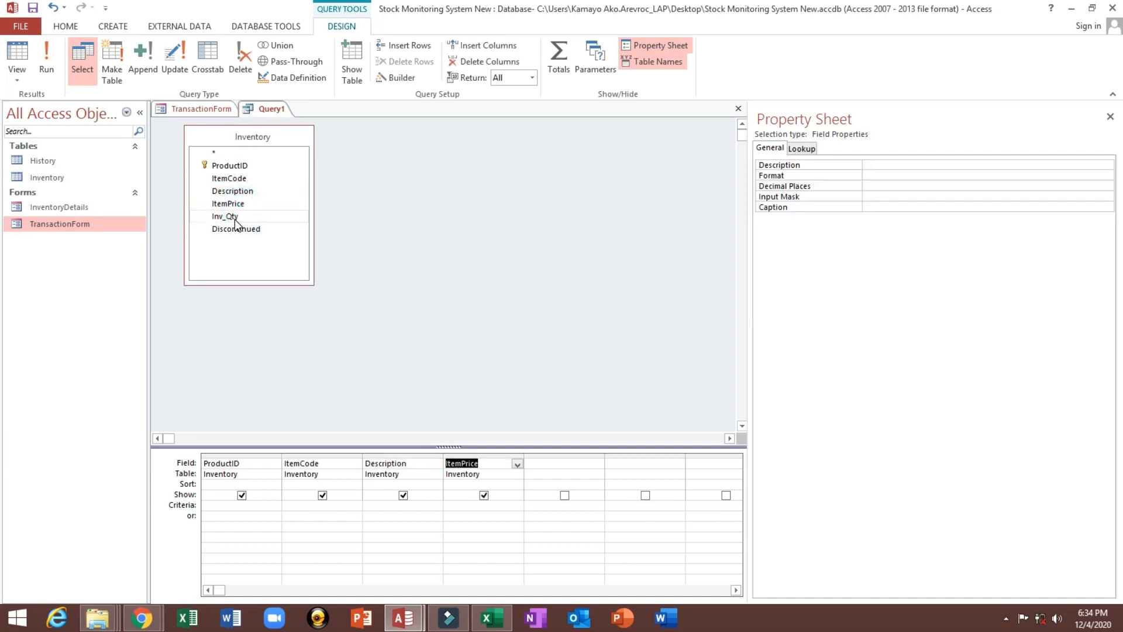
pyautogui.doubleClick(235, 216)
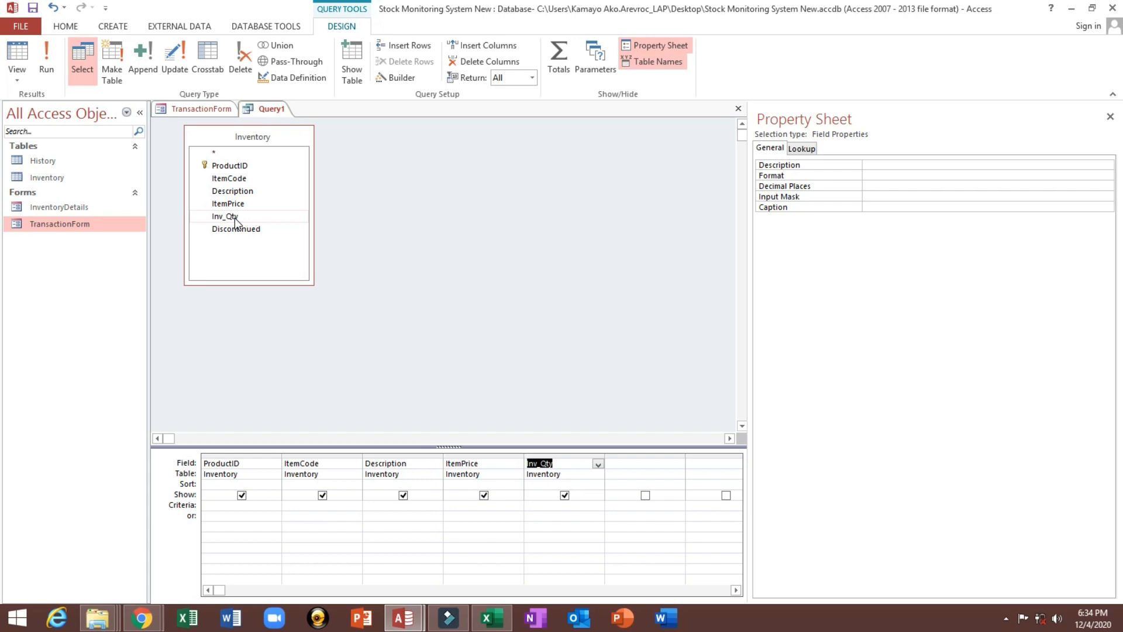
# - Save the query as Qry_SearchAll
pyautogui.hotkey('ctrl', 's')
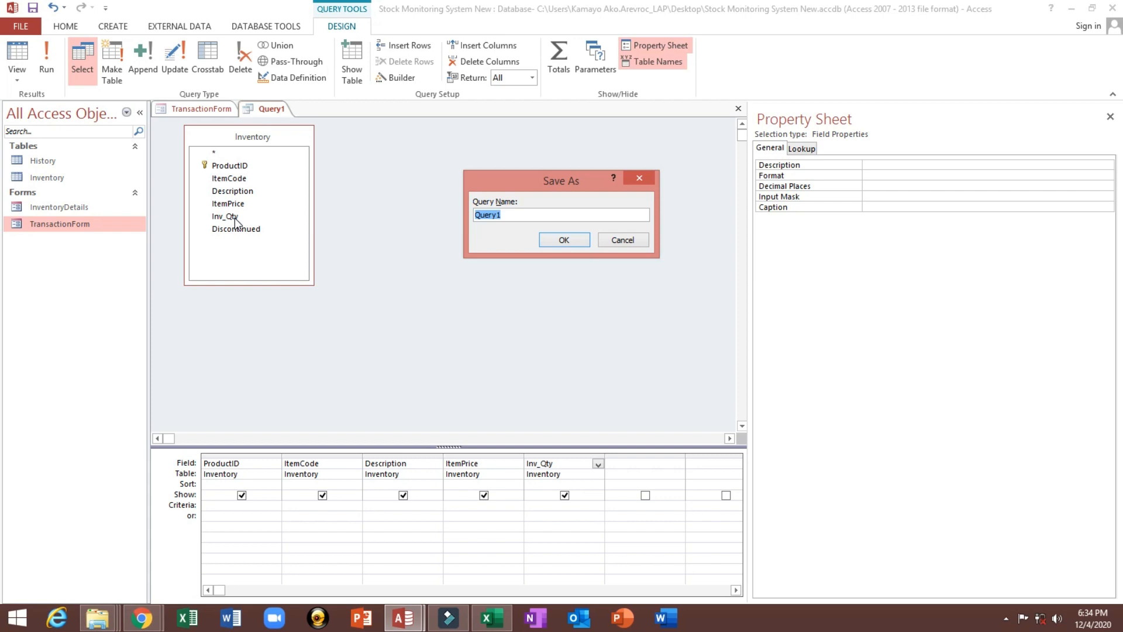
pyautogui.write('Qry_SearchAll')
pyautogui.click(563, 240)
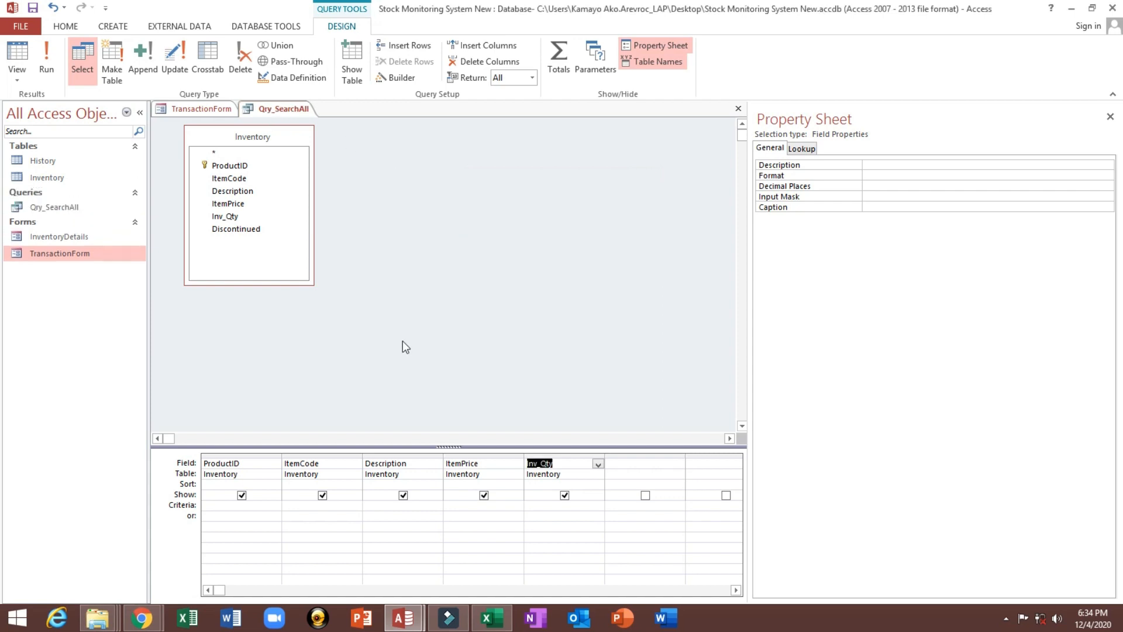
# - Set the ProductID criteria to Like"*" &[Form]![TransactionForm]![SrchText]&"*" using the Zoom window
pyautogui.moveTo(282, 457); pyautogui.dragTo(324, 456)
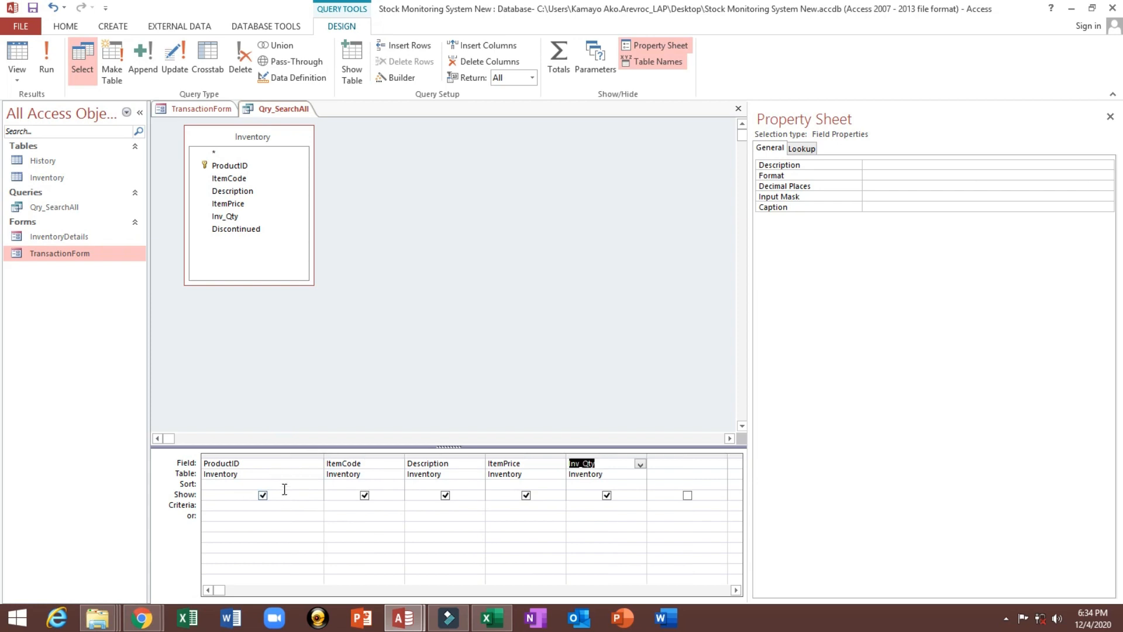
pyautogui.click(246, 505)
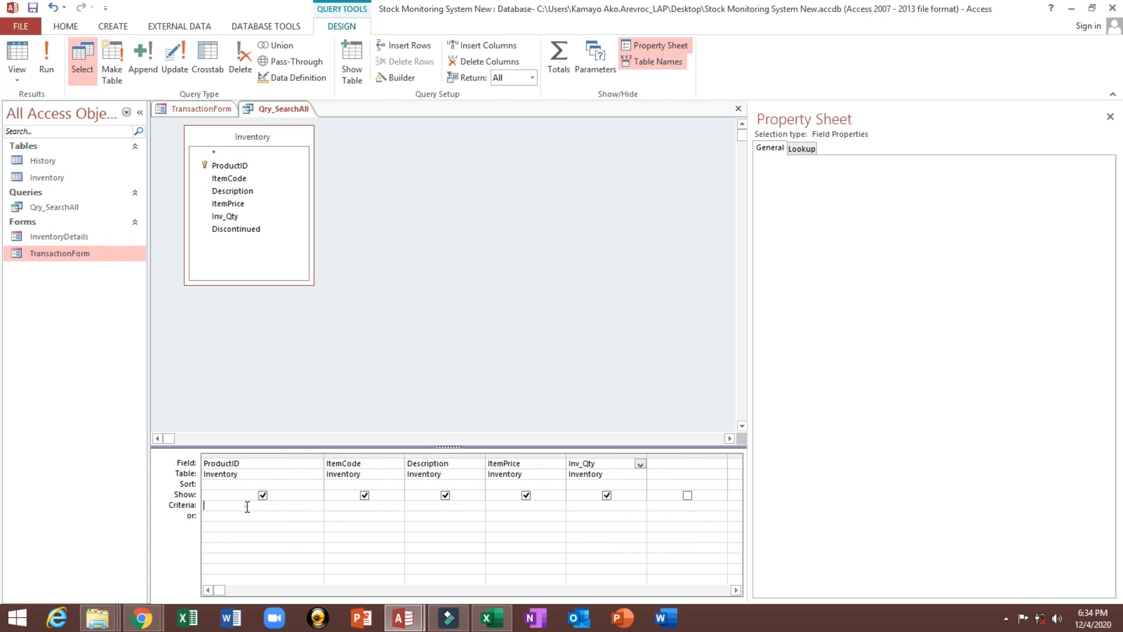
pyautogui.rightClick(277, 504)
pyautogui.click(301, 479)
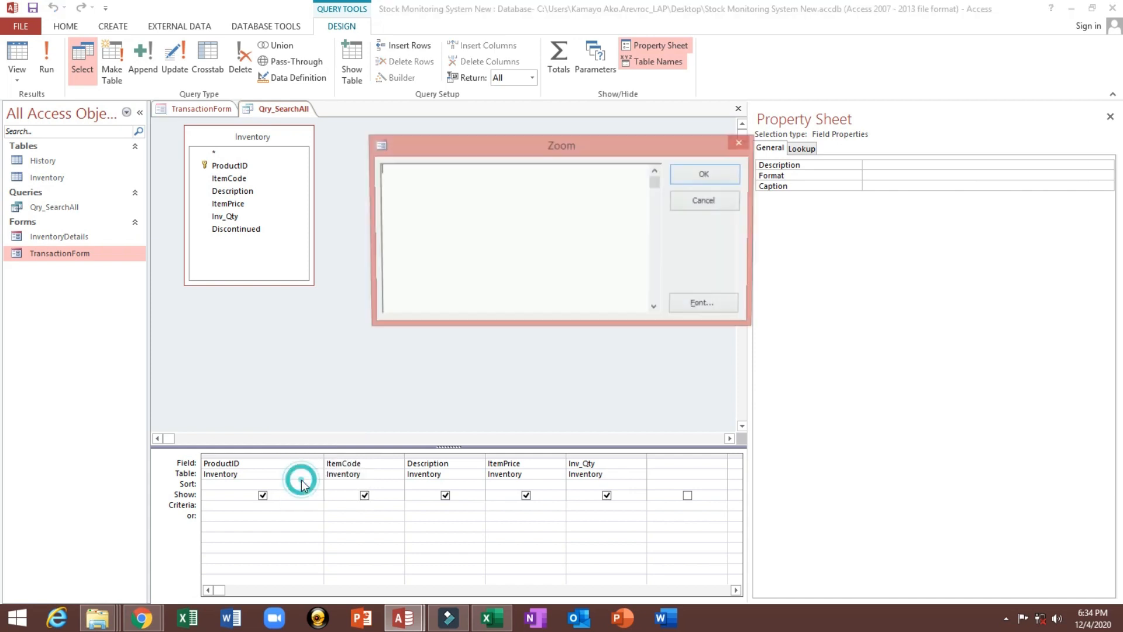
pyautogui.moveTo(518, 160); pyautogui.dragTo(337, 183)
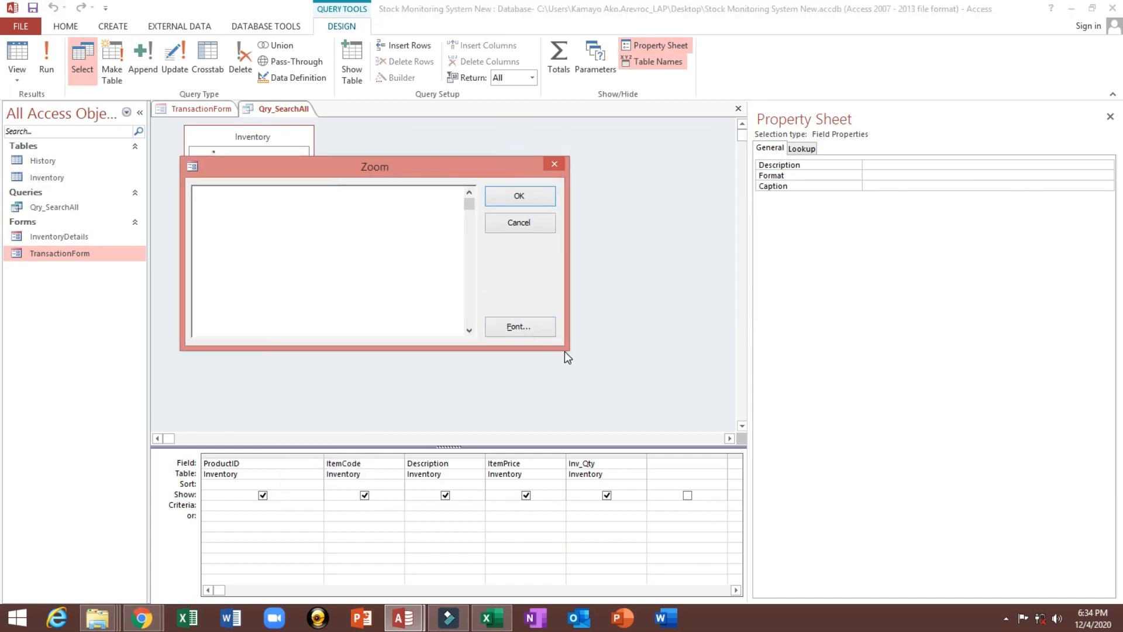
pyautogui.click(226, 201)
pyautogui.write('Like"*" &[Form')
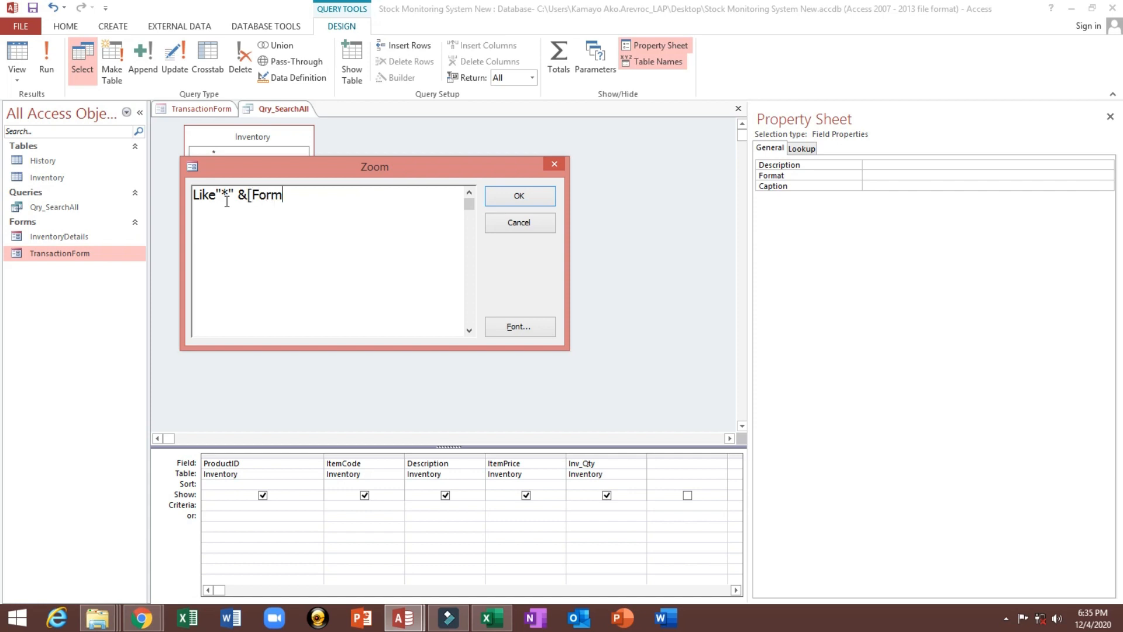
pyautogui.write(']')
pyautogui.write('![TransactionForm')
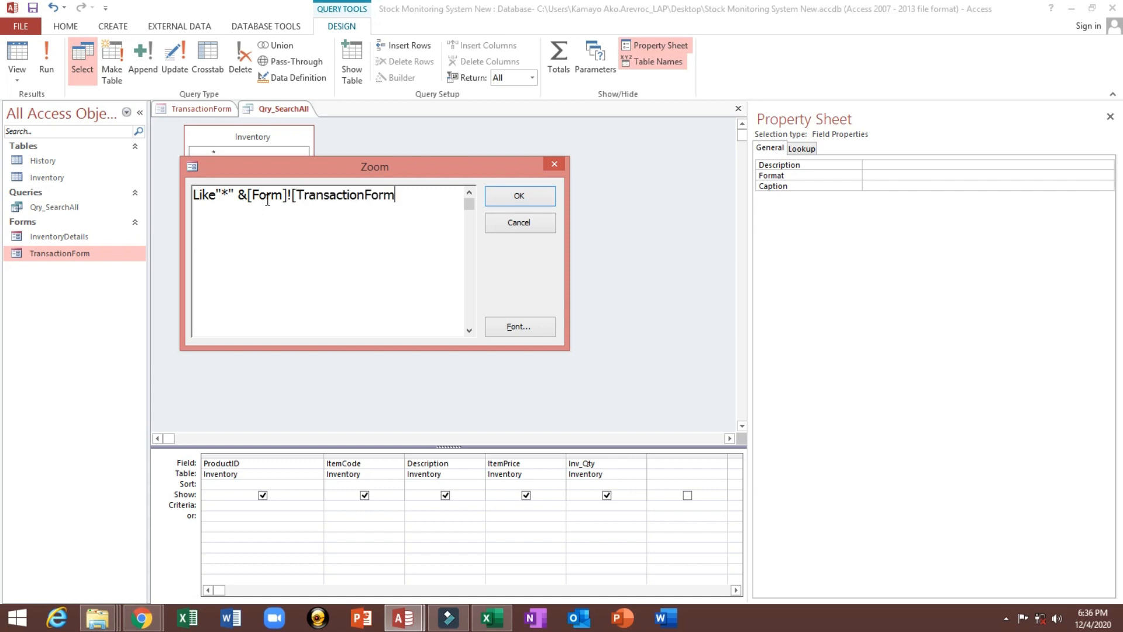
pyautogui.write(']![SrchText]')
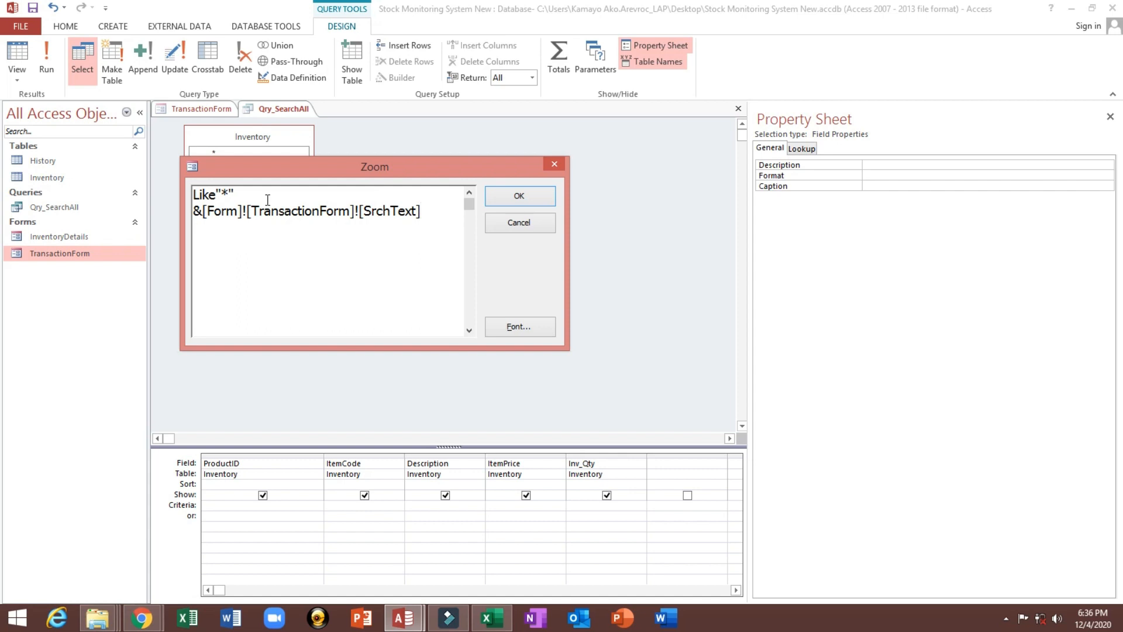
pyautogui.write('&"*')
pyautogui.moveTo(363, 211); pyautogui.dragTo(415, 211)
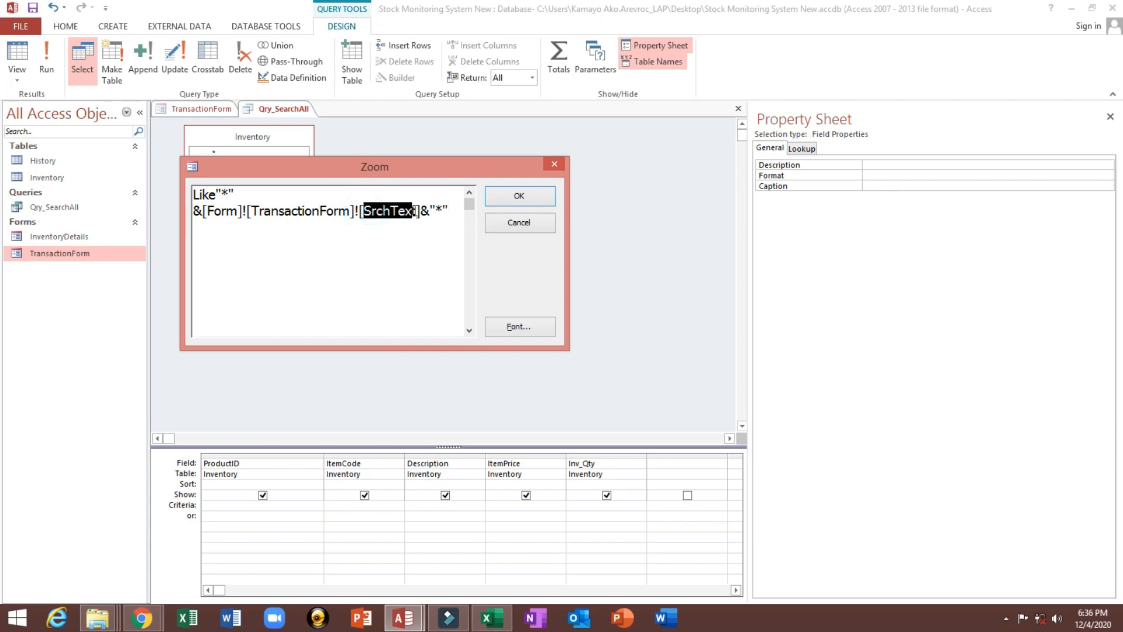
pyautogui.click(504, 194)
# - Check the name of the small search text box on TransactionForm and return to Qry_SearchAll
pyautogui.click(196, 113)
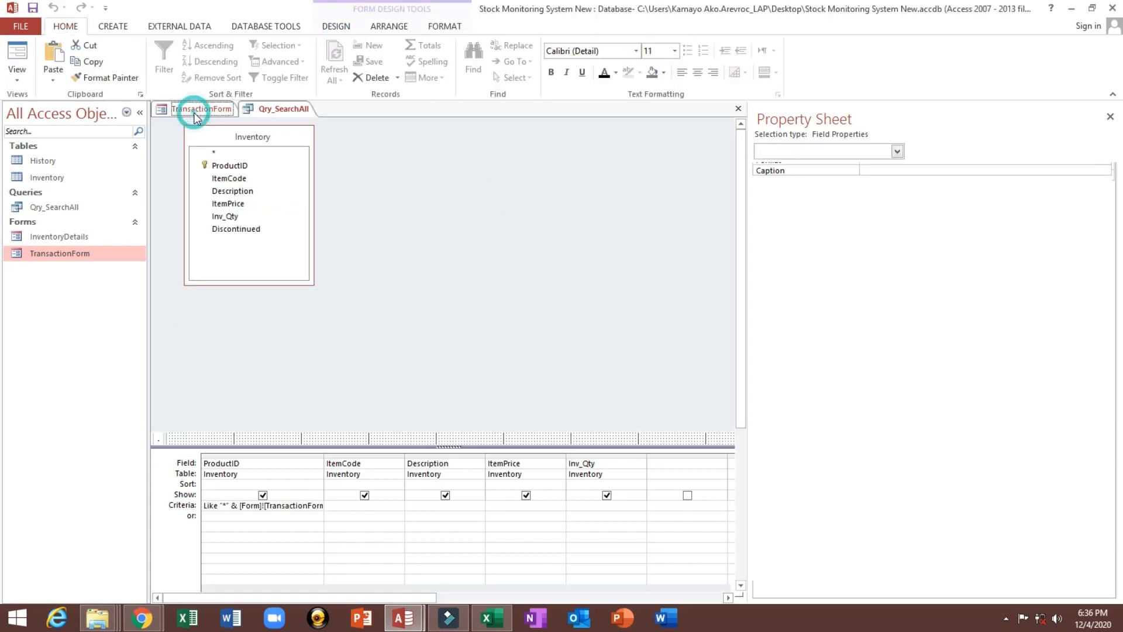
pyautogui.click(278, 183)
pyautogui.click(243, 191)
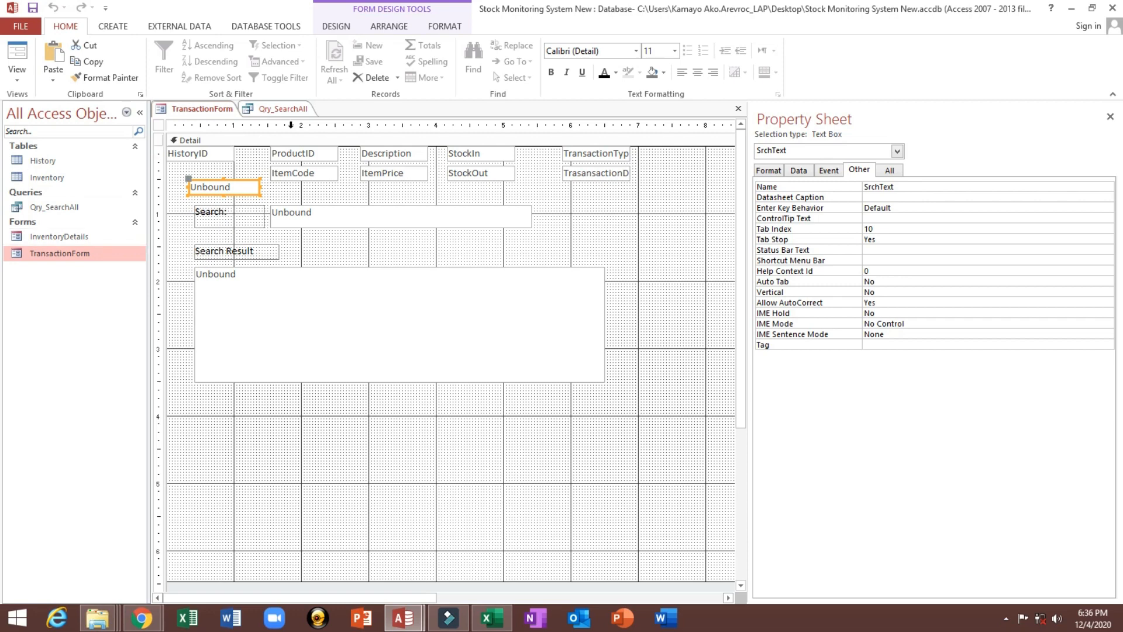
pyautogui.click(293, 108)
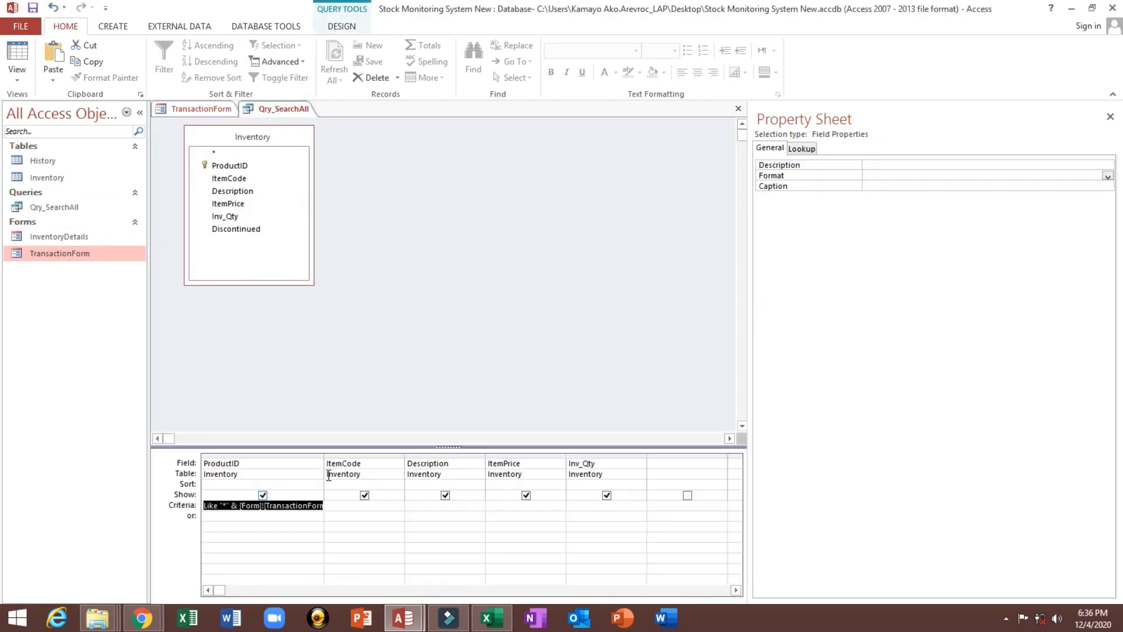
# - Widen the query's design area and its ProductID column so the whole criteria expression fits
pyautogui.moveTo(326, 455); pyautogui.dragTo(445, 449)
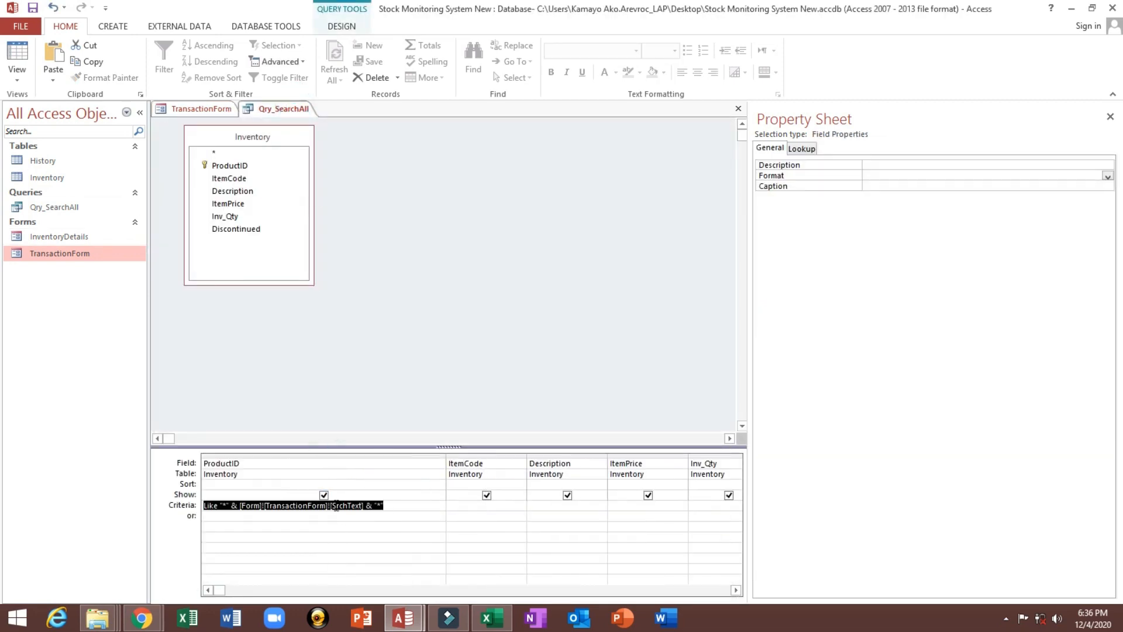
pyautogui.doubleClick(344, 505)
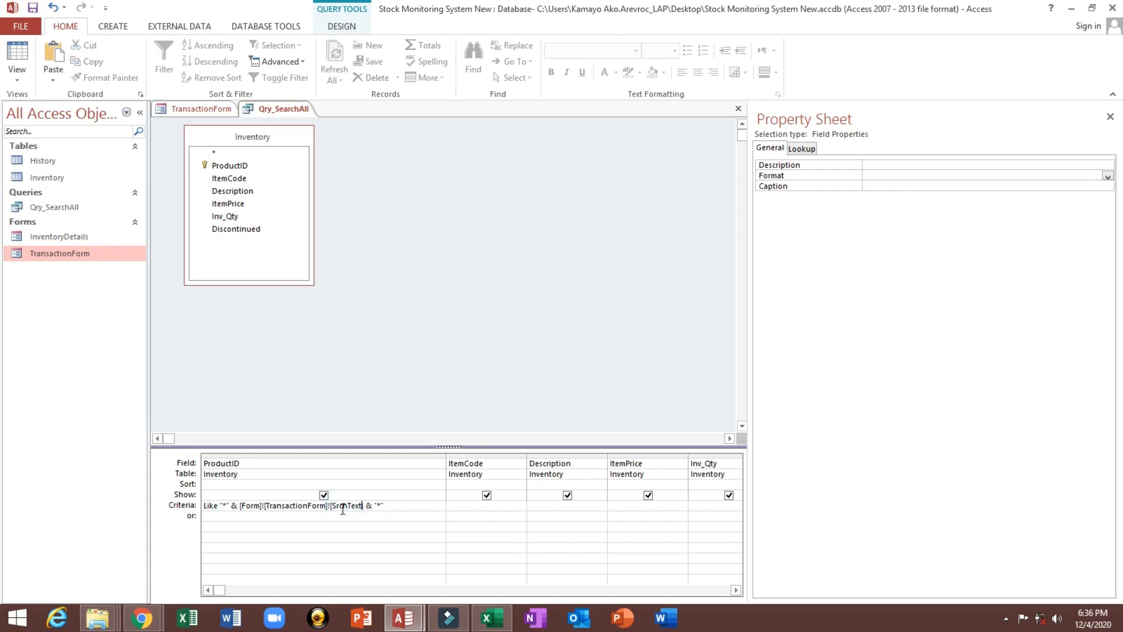
pyautogui.click(343, 506)
pyautogui.moveTo(444, 456); pyautogui.dragTo(386, 456)
pyautogui.moveTo(747, 319); pyautogui.dragTo(917, 318)
pyautogui.moveTo(388, 455); pyautogui.dragTo(454, 455)
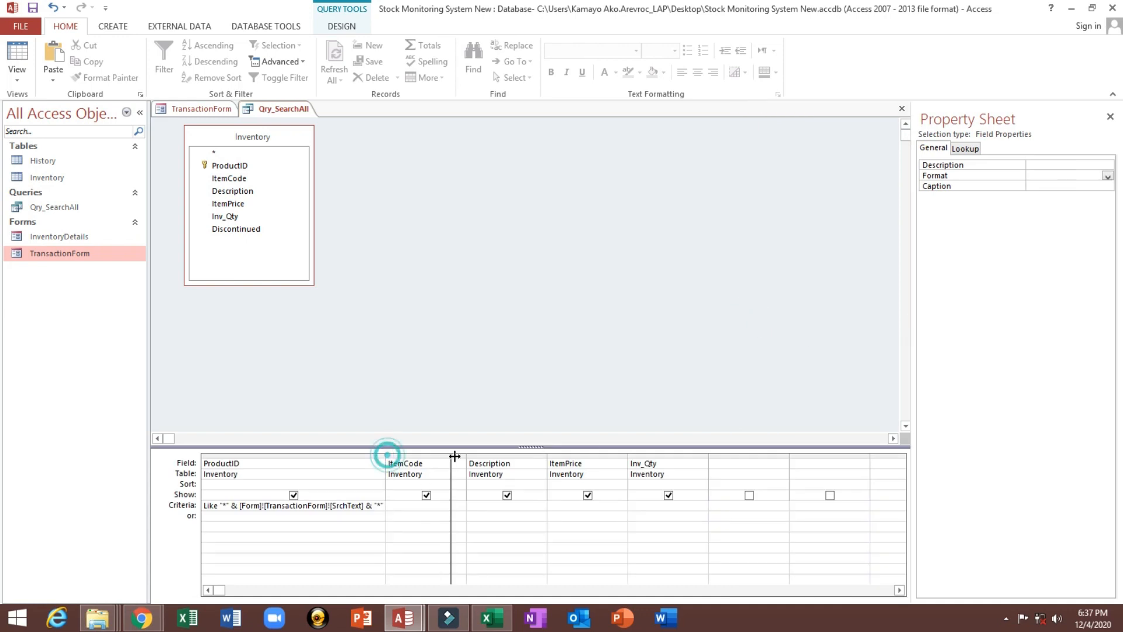
# - Copy the ProductID criteria to ItemCode and Description, each on its own successive "or" row
pyautogui.click(413, 505)
pyautogui.moveTo(187, 512); pyautogui.dragTo(186, 506)
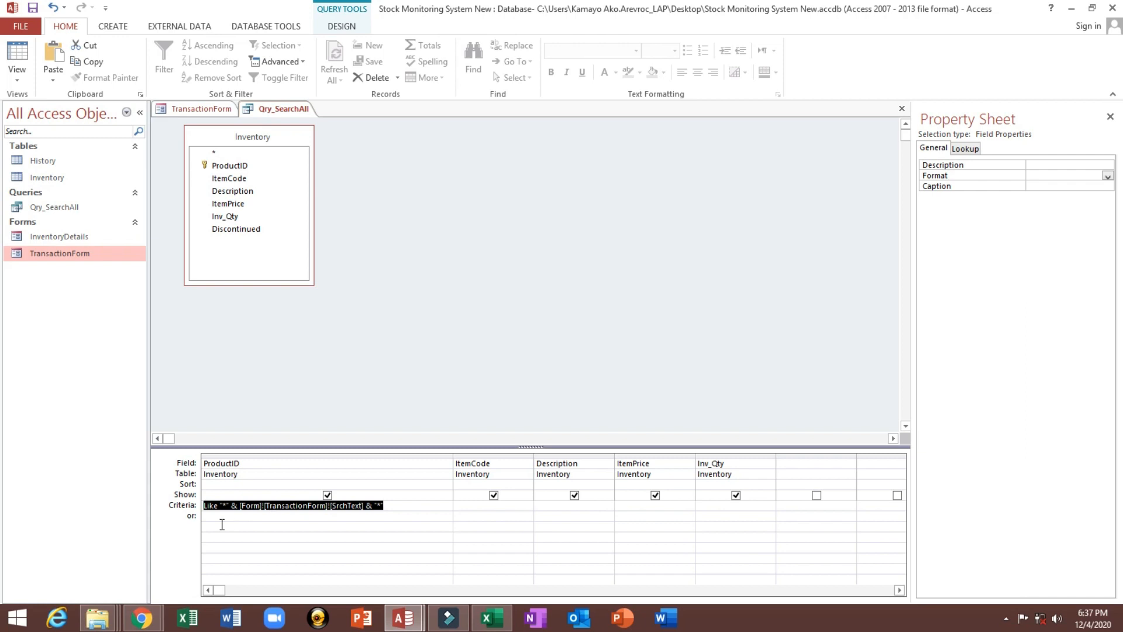
pyautogui.hotkey('ctrl', 'c')
pyautogui.click(466, 515)
pyautogui.hotkey('ctrl', 'v')
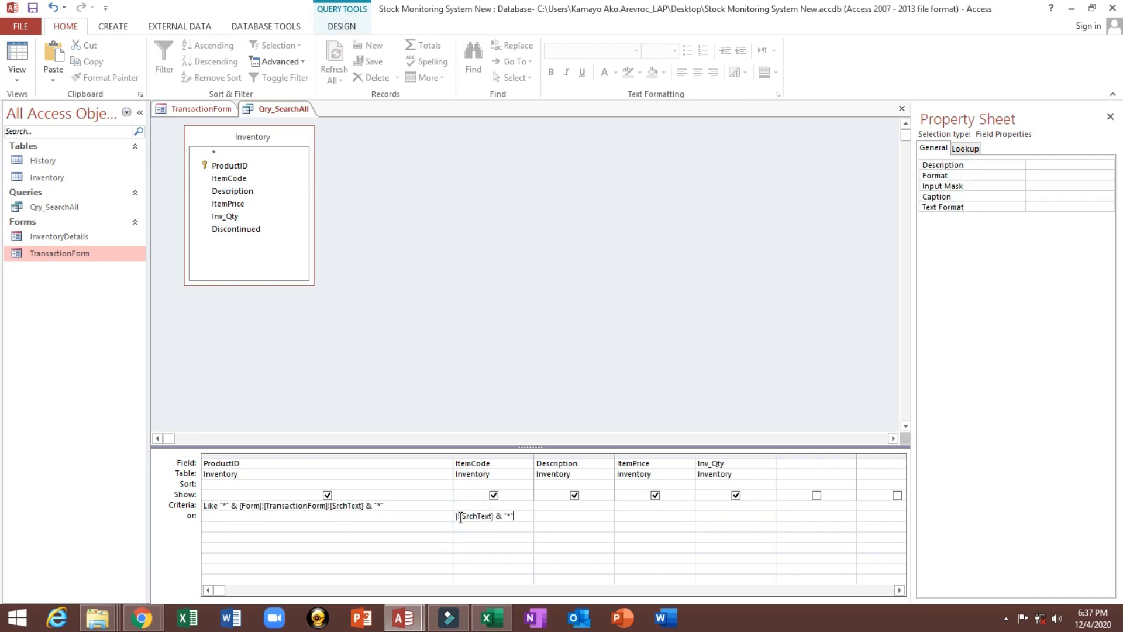
pyautogui.click(551, 524)
pyautogui.hotkey('ctrl', 'v')
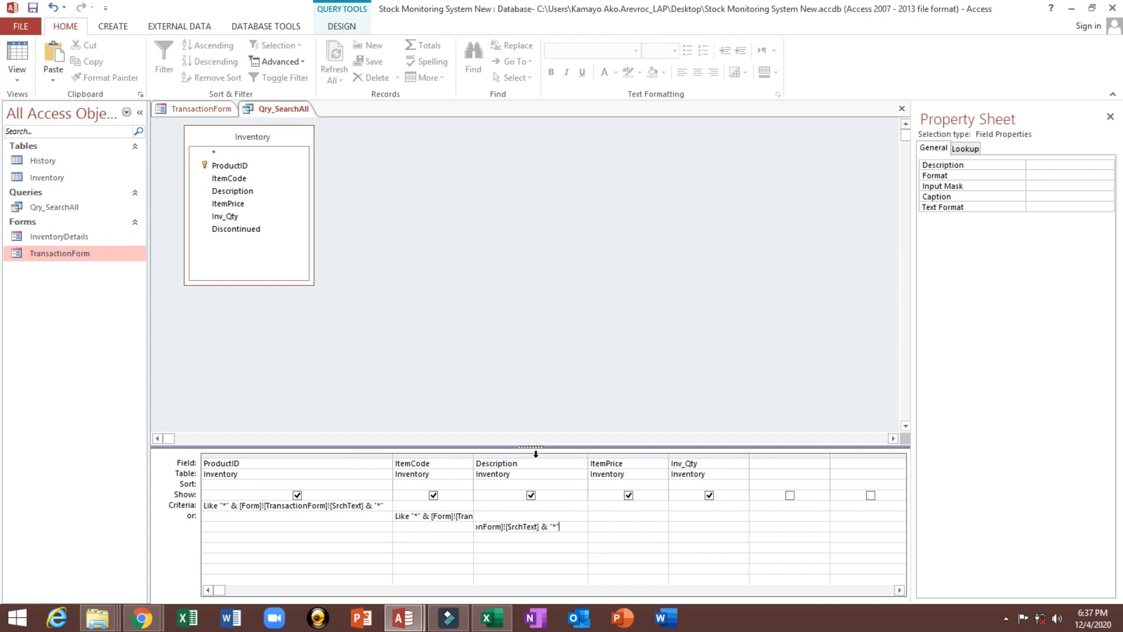
# - Close Qry_SearchAll, keeping its design changes, and return to the TransactionForm design
pyautogui.click(904, 109)
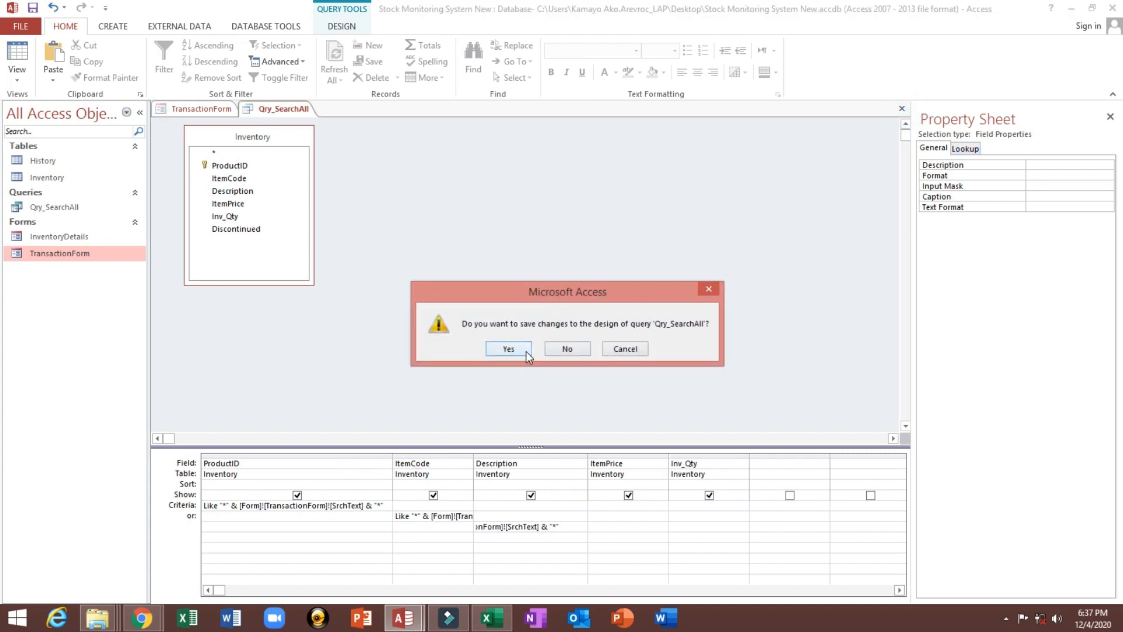
pyautogui.click(525, 350)
pyautogui.click(684, 246)
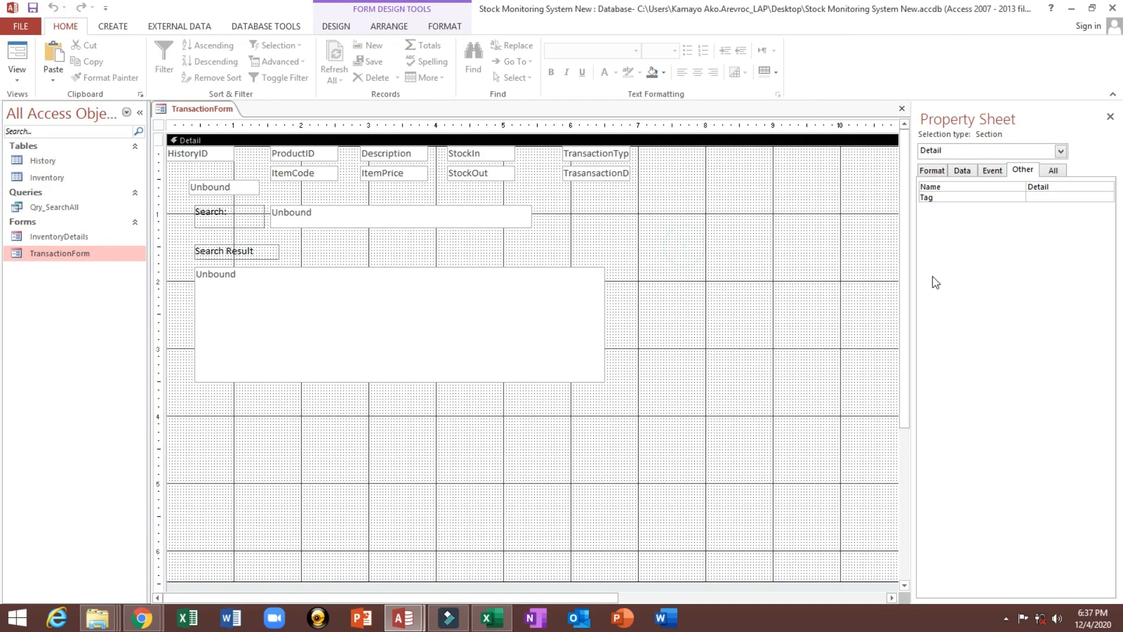
# - Widen the Property Sheet and move the SearchResults list box with its label slightly up on the form
pyautogui.moveTo(916, 275); pyautogui.dragTo(687, 275)
pyautogui.click(446, 313)
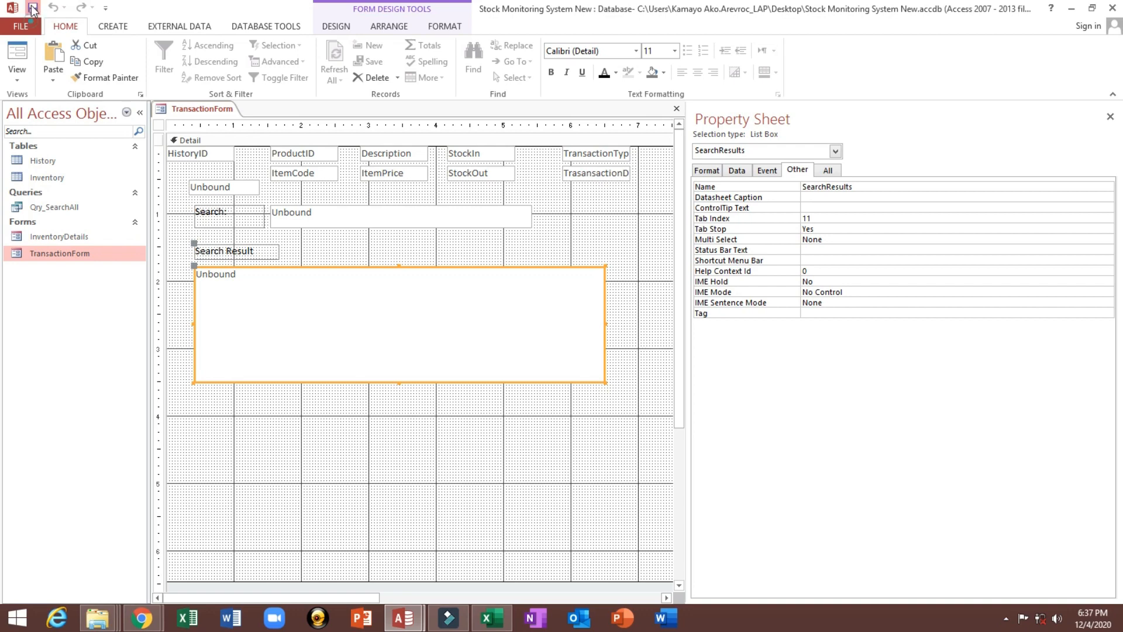
pyautogui.moveTo(285, 249); pyautogui.dragTo(248, 249)
pyautogui.click(323, 249)
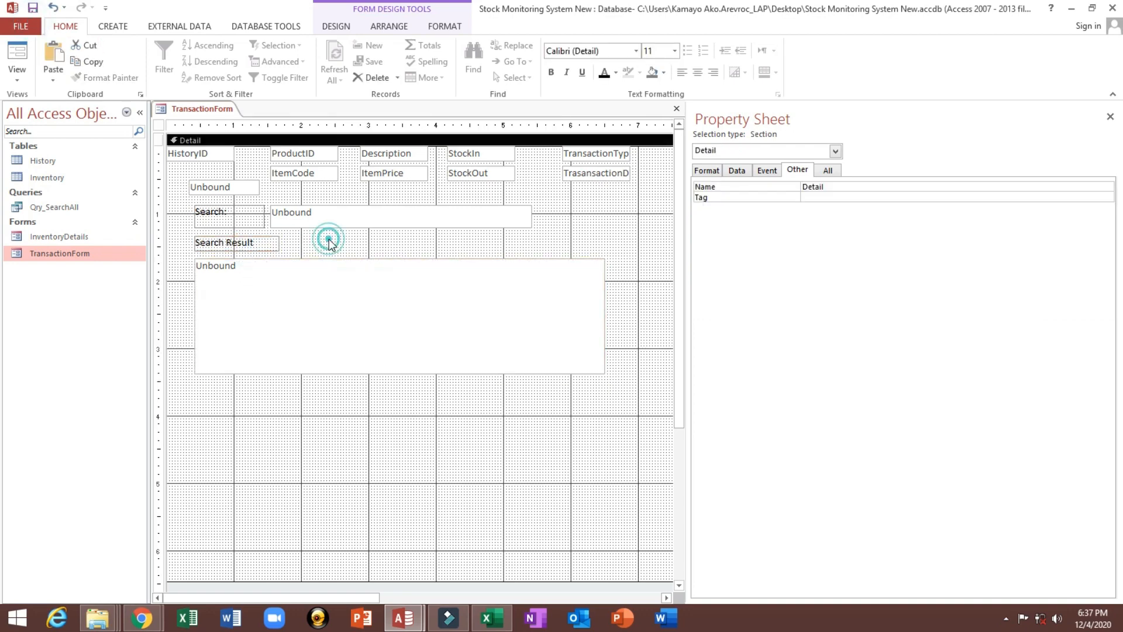
# - Open the Query Builder for the SearchResults list box's Row Source and add Qry_SearchAll as its source
pyautogui.click(381, 309)
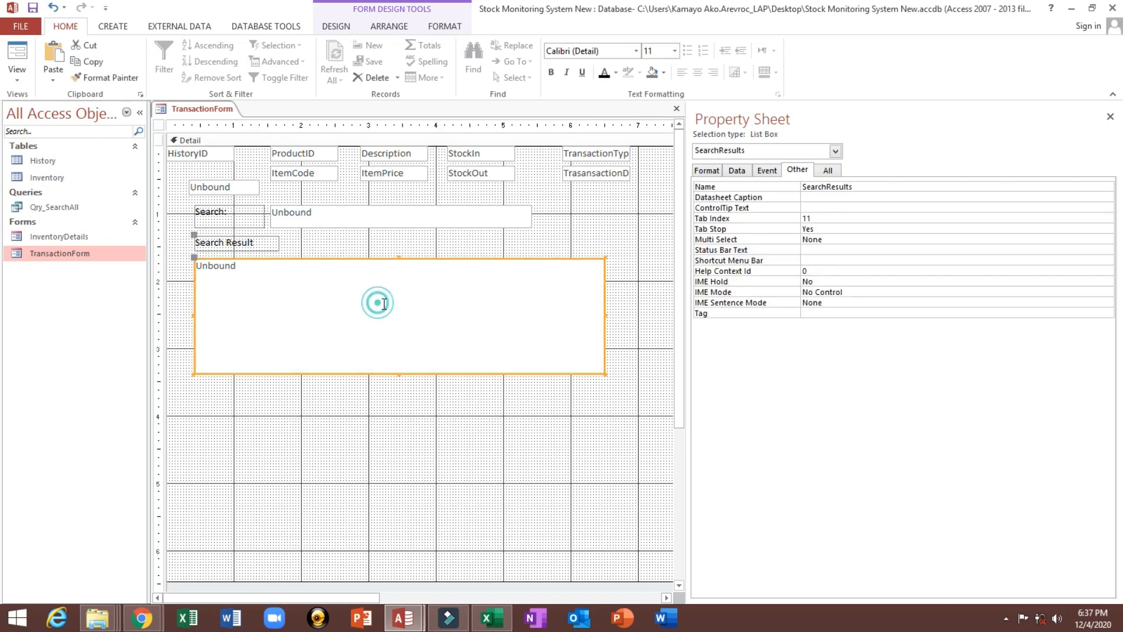
pyautogui.click(740, 171)
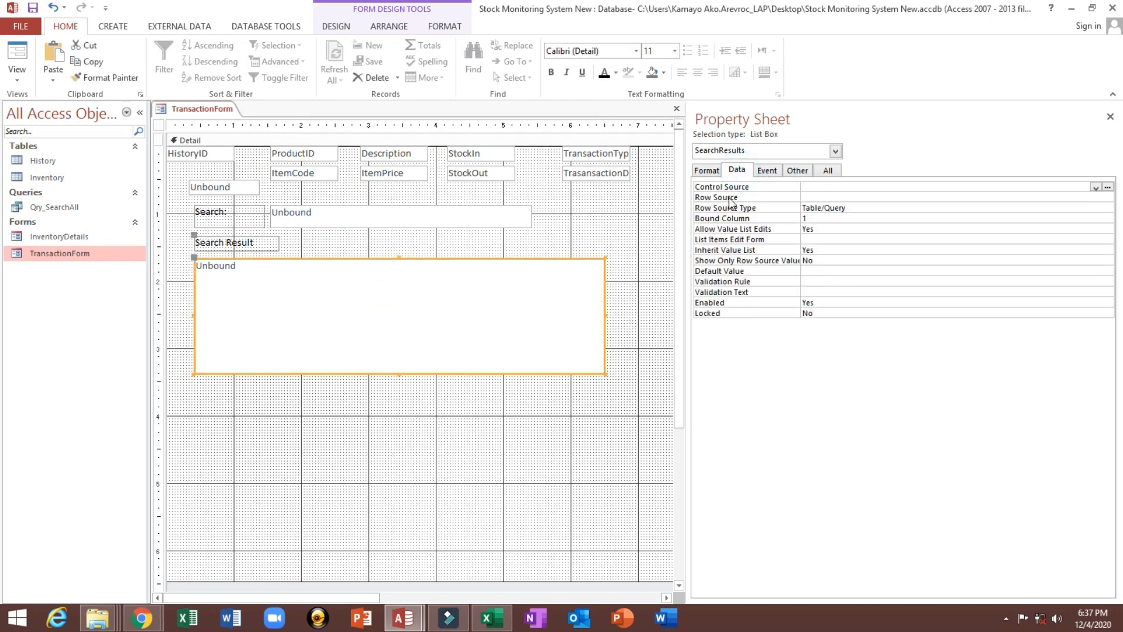
pyautogui.click(723, 198)
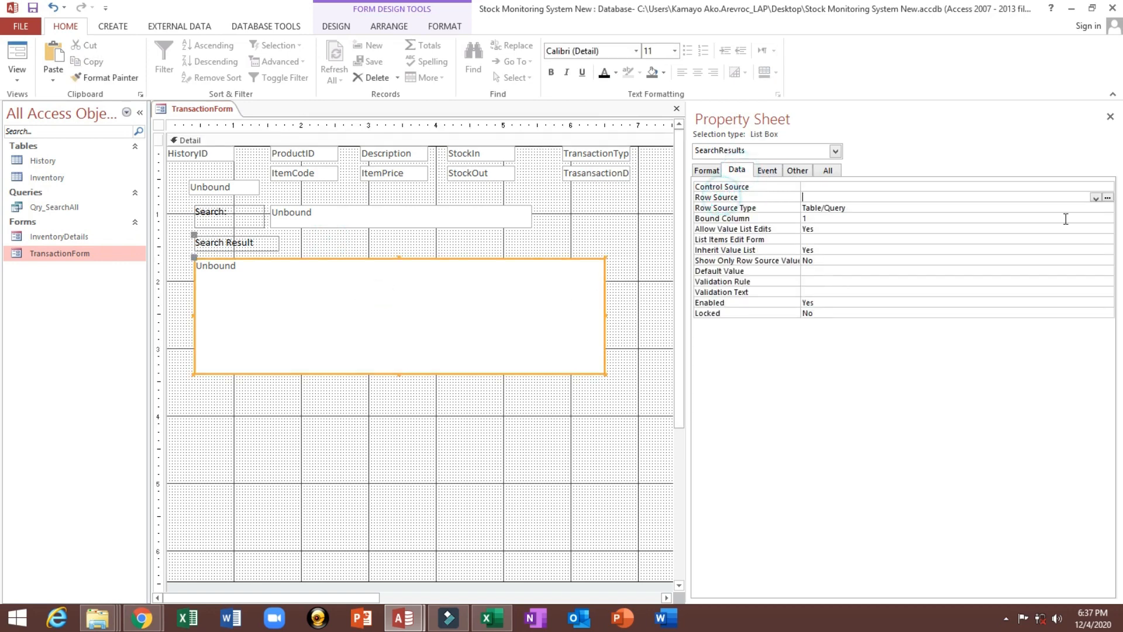
pyautogui.click(1107, 198)
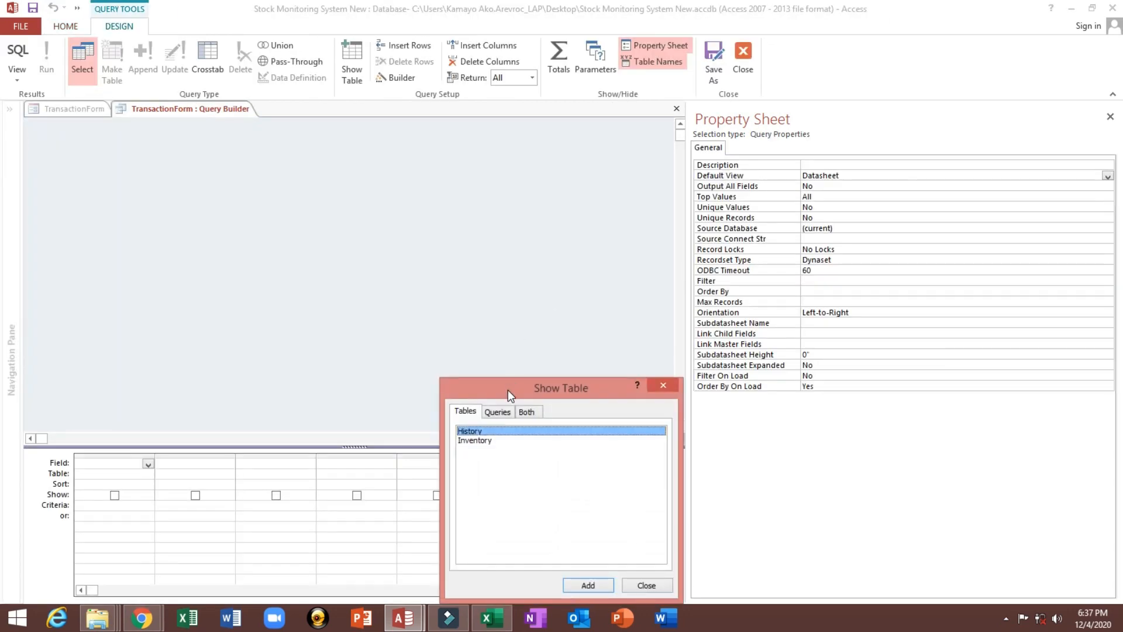
pyautogui.moveTo(508, 390); pyautogui.dragTo(462, 305)
pyautogui.click(452, 327)
pyautogui.doubleClick(452, 348)
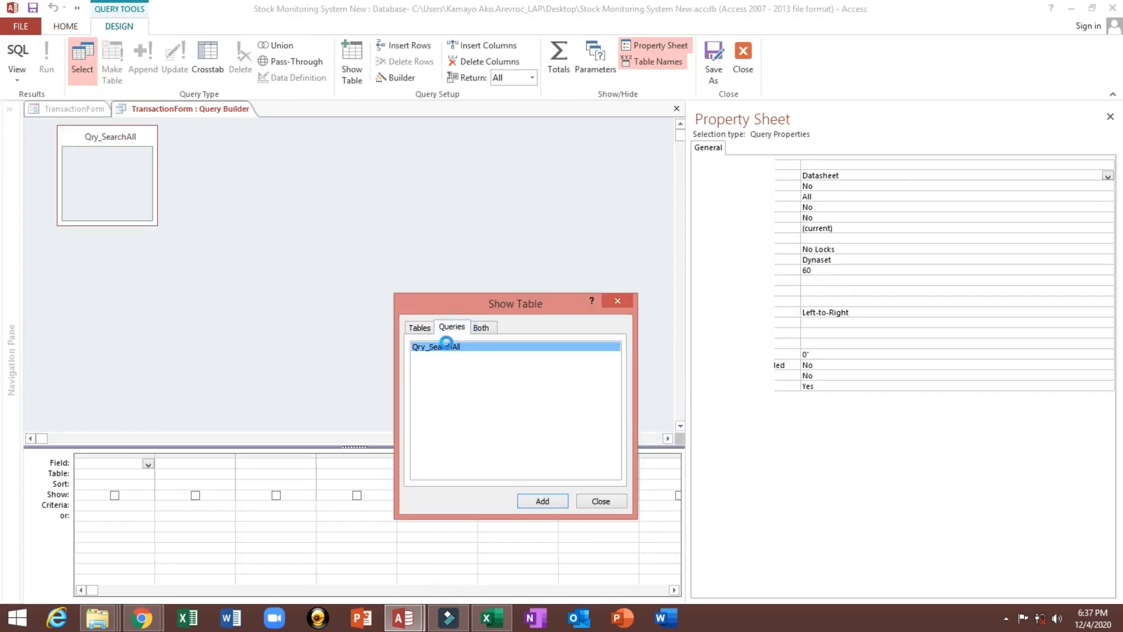
pyautogui.click(602, 500)
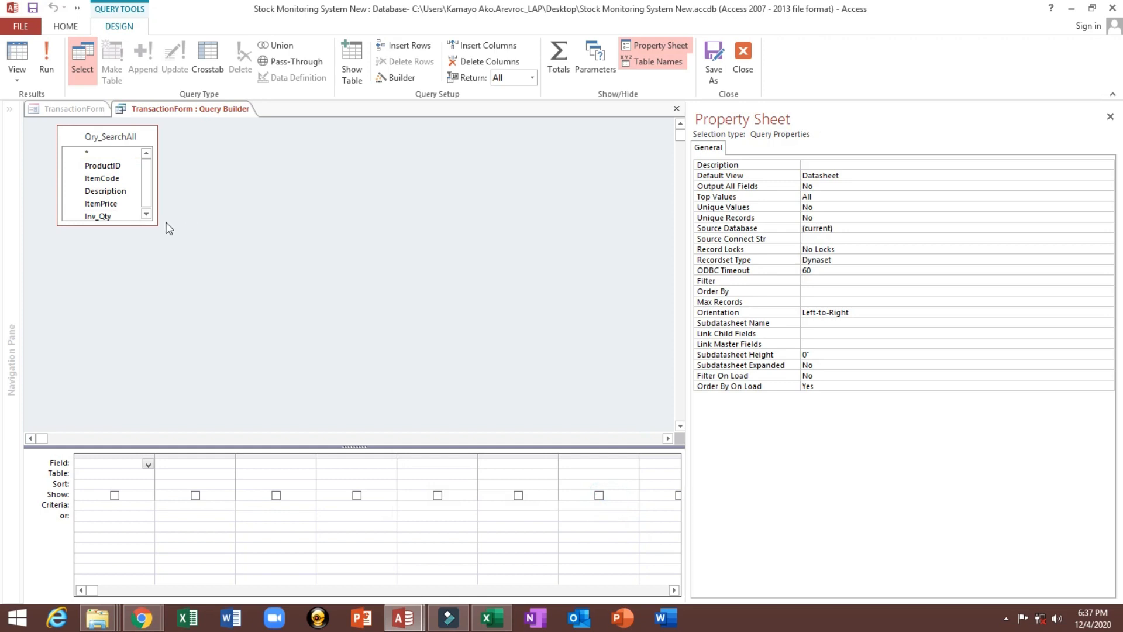
# - Add ProductID, ItemCode, Description, ItemPrice and Inv_Qty to the row source query, enlarging its field list, and close the Query Builder with changes saved
pyautogui.moveTo(157, 224); pyautogui.dragTo(266, 314)
pyautogui.click(110, 171)
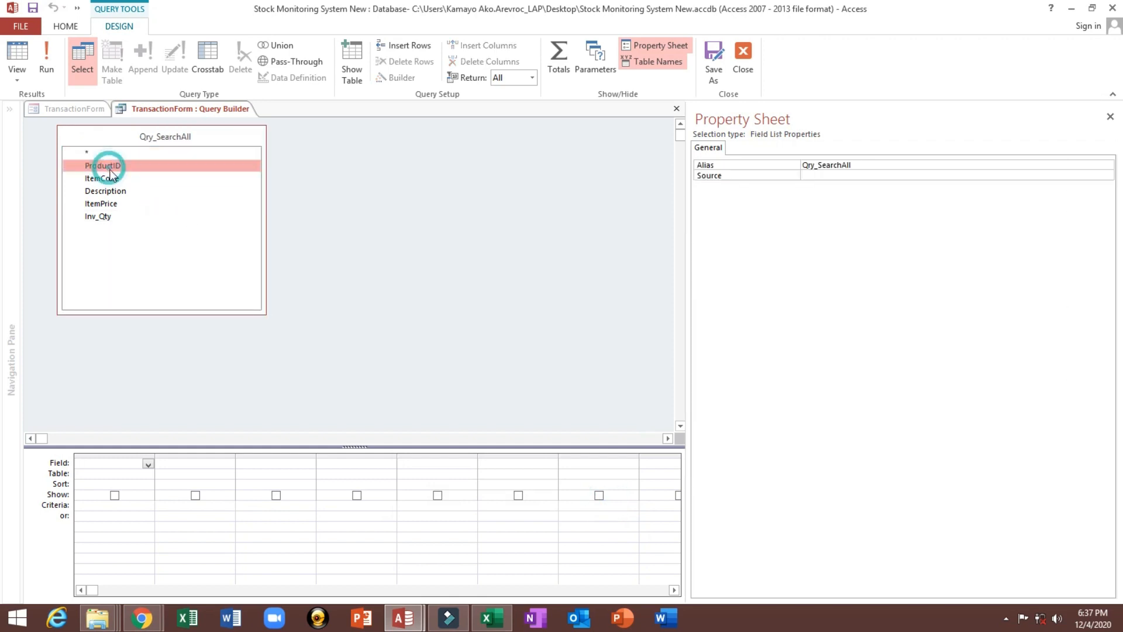
pyautogui.keyDown('shift'); pyautogui.click(108, 178); pyautogui.keyUp('shift')
pyautogui.keyDown('shift'); pyautogui.click(108, 191); pyautogui.keyUp('shift')
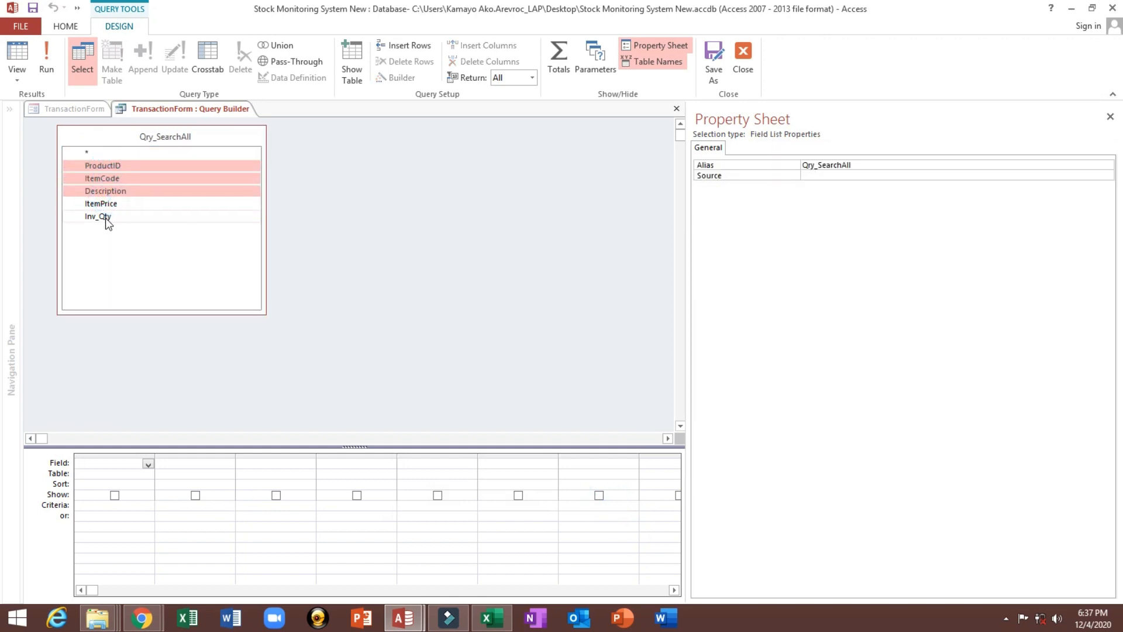
pyautogui.keyDown('shift'); pyautogui.click(105, 217); pyautogui.keyUp('shift')
pyautogui.moveTo(119, 175); pyautogui.dragTo(119, 461)
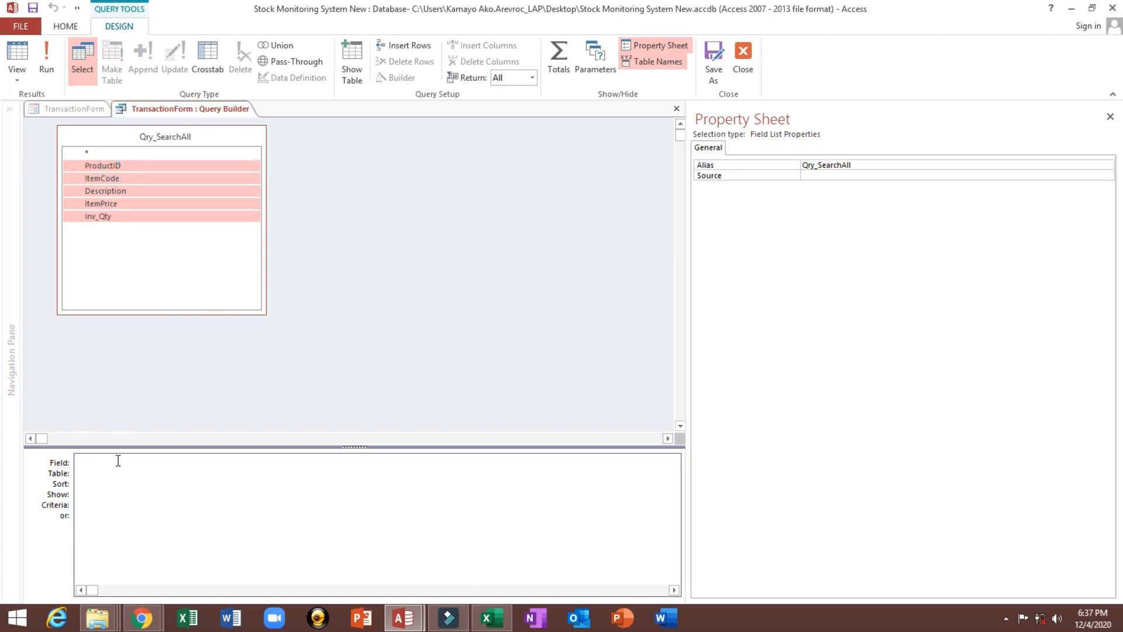
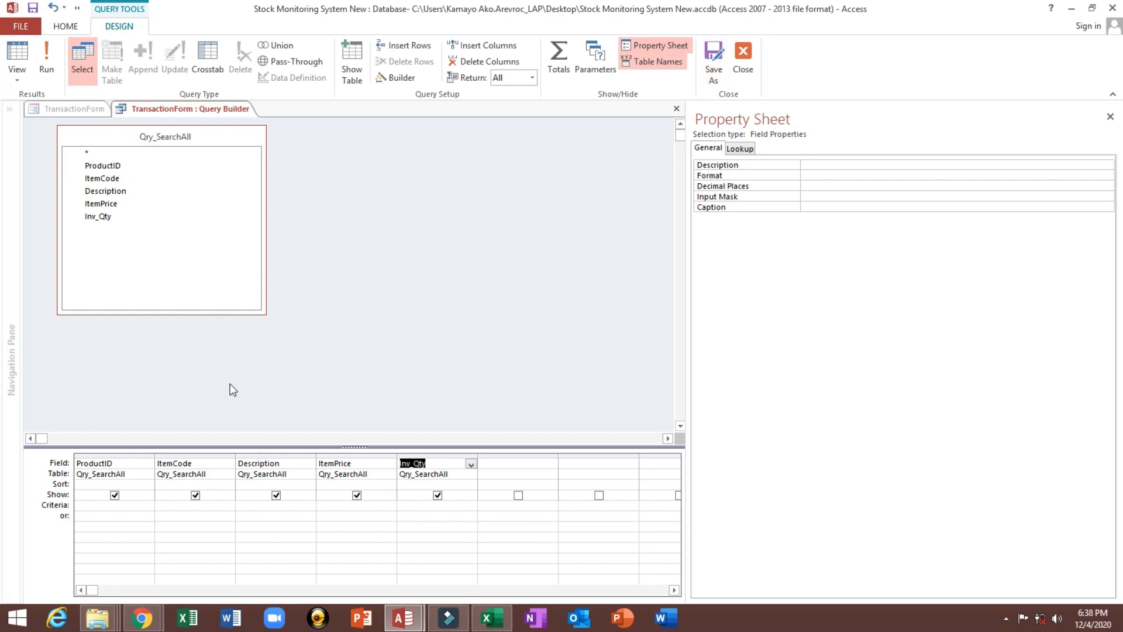
pyautogui.click(748, 44)
pyautogui.click(510, 358)
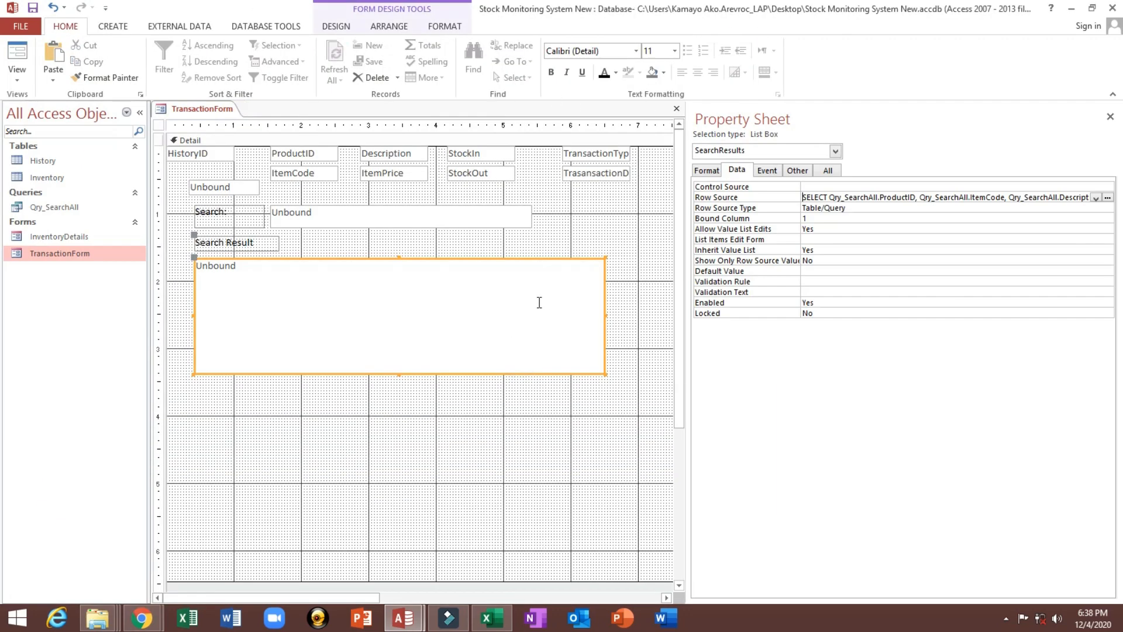
# - Set the SearchResults list box to a column count of 5 with column widths 0";1";2.5";1";1"
pyautogui.click(707, 171)
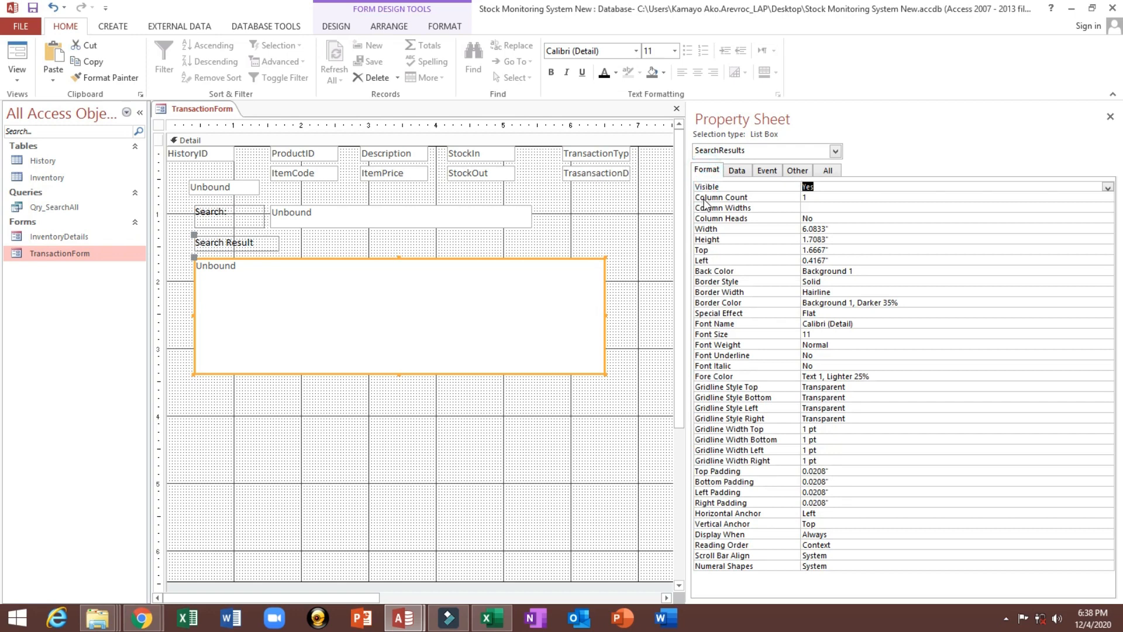
pyautogui.click(706, 199)
pyautogui.write('5')
pyautogui.write('0')
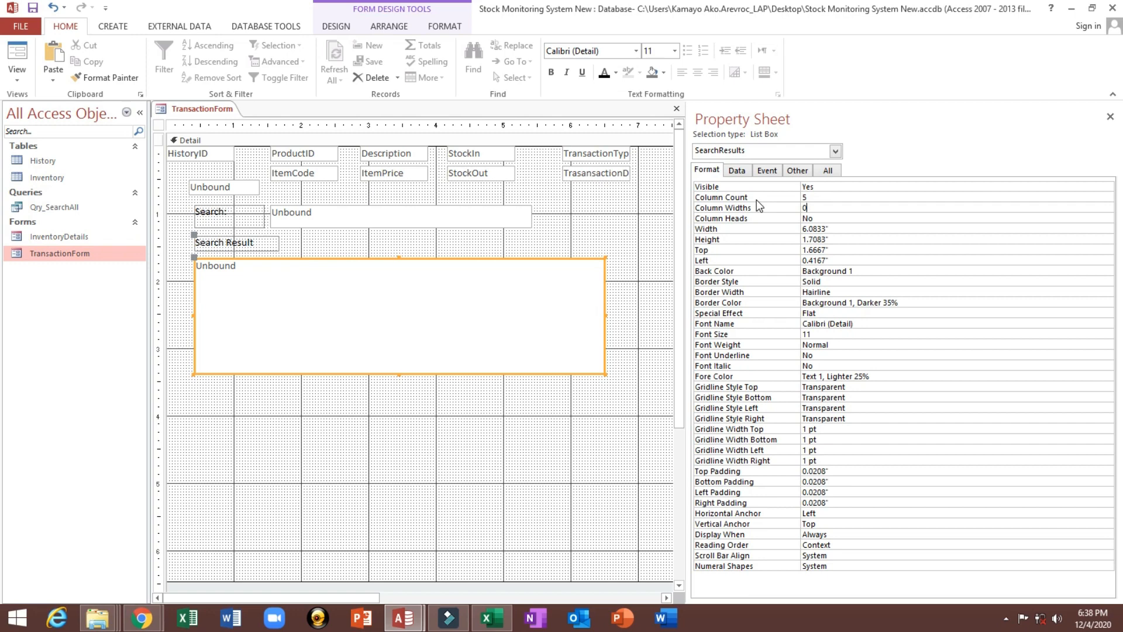
pyautogui.write(';')
pyautogui.write('1')
pyautogui.write(';2.5')
pyautogui.write(';1')
pyautogui.write('1')
pyautogui.press('Return')
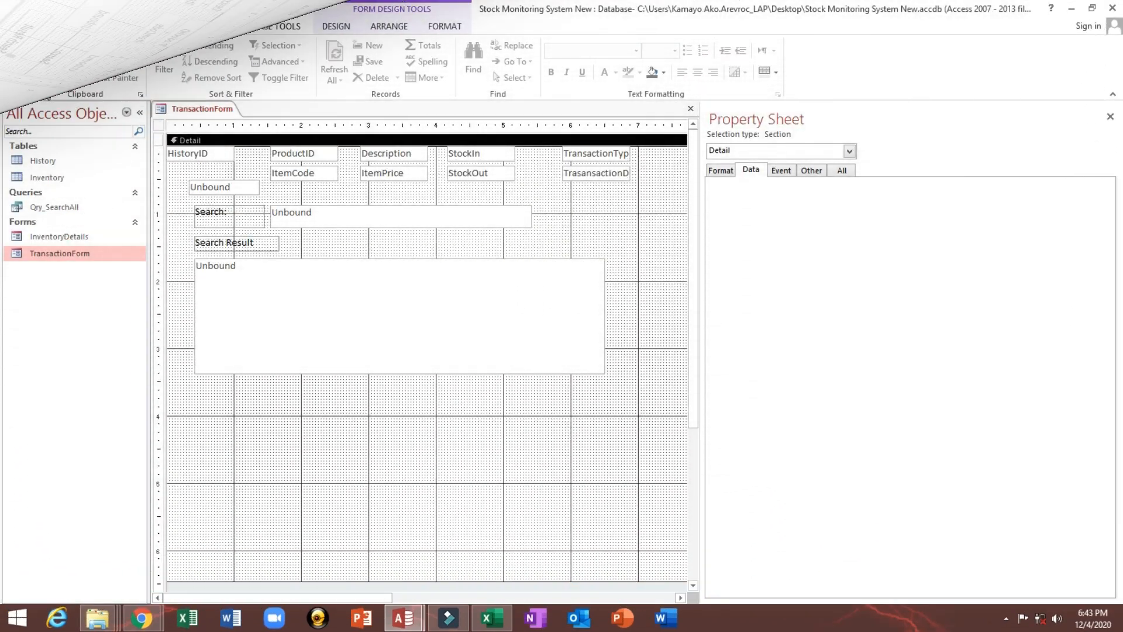
# - Check the list box columns in Form View by selecting a record, and return to Design View
pyautogui.click(17, 53)
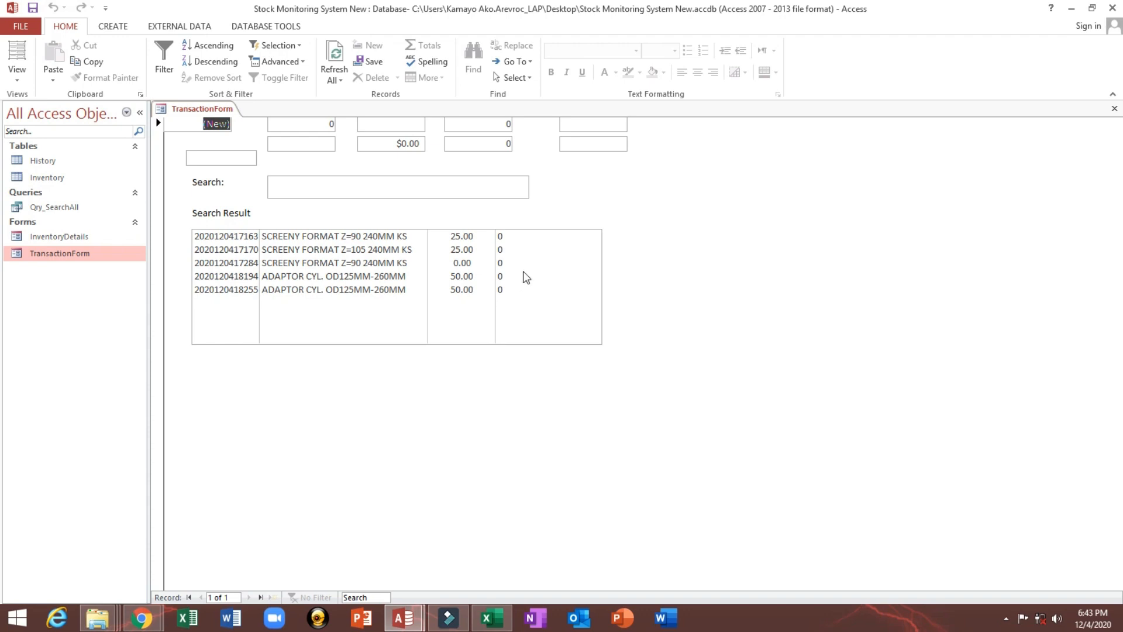
pyautogui.click(339, 262)
pyautogui.rightClick(648, 195)
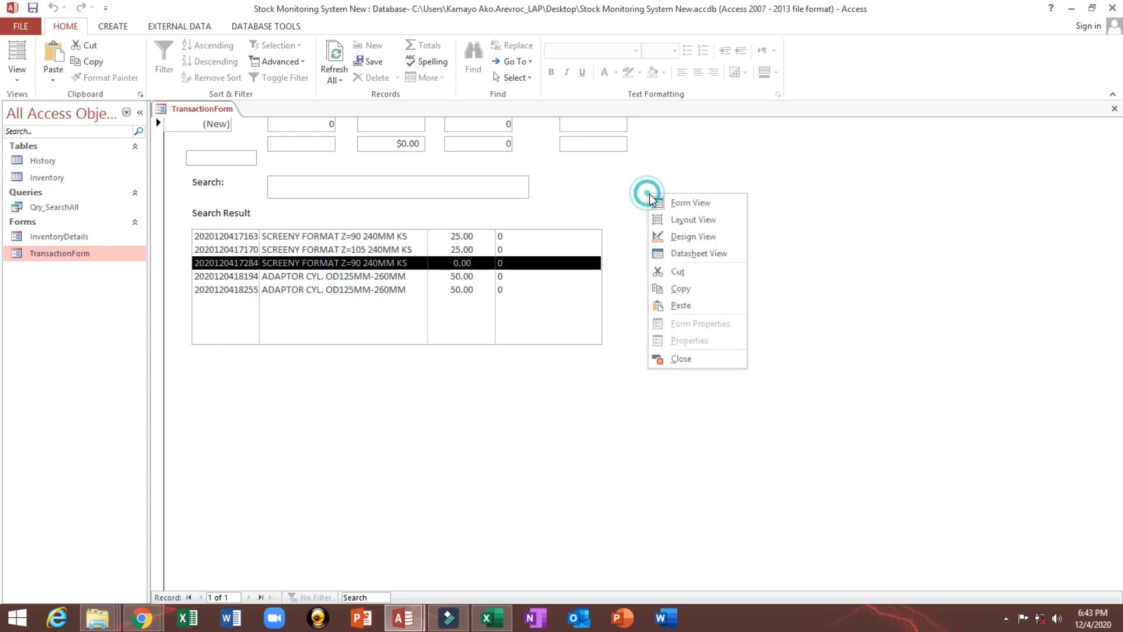
pyautogui.rightClick(766, 177)
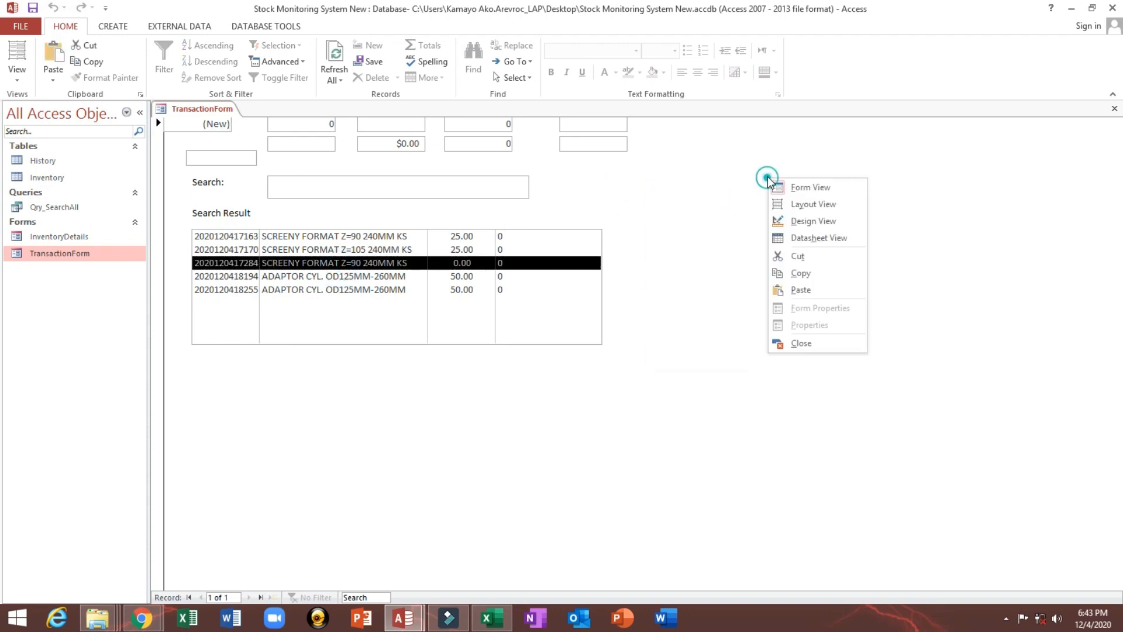
pyautogui.click(807, 223)
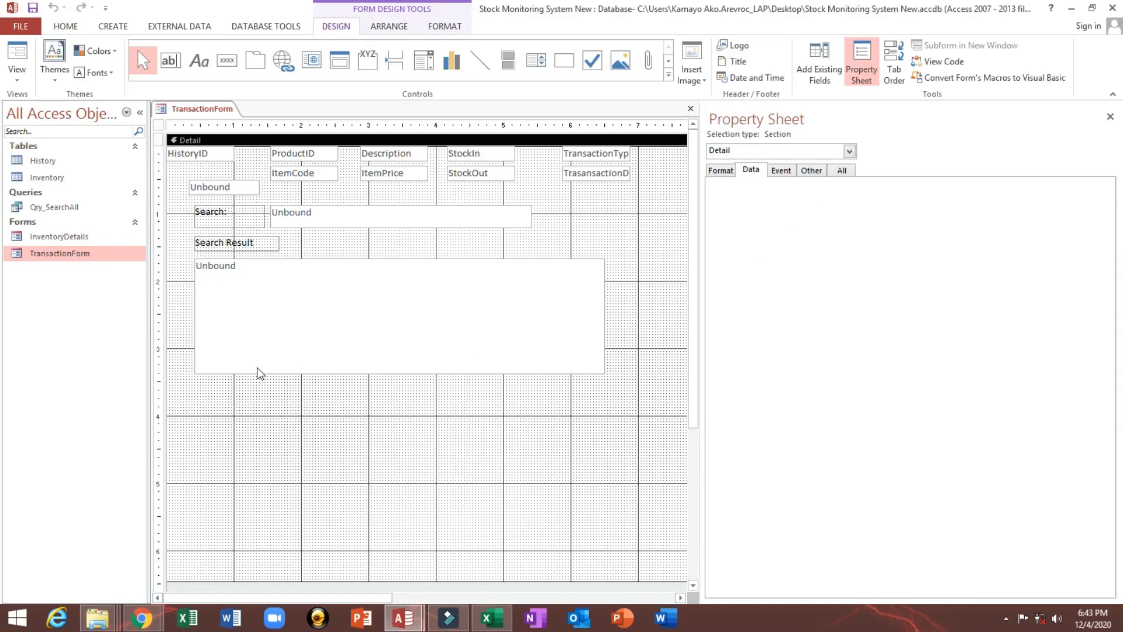
# - Move the SearchResults list box with its label slightly down and left, to about 2" from the top
pyautogui.moveTo(214, 434); pyautogui.dragTo(263, 273)
pyautogui.click(339, 258)
pyautogui.click(291, 294)
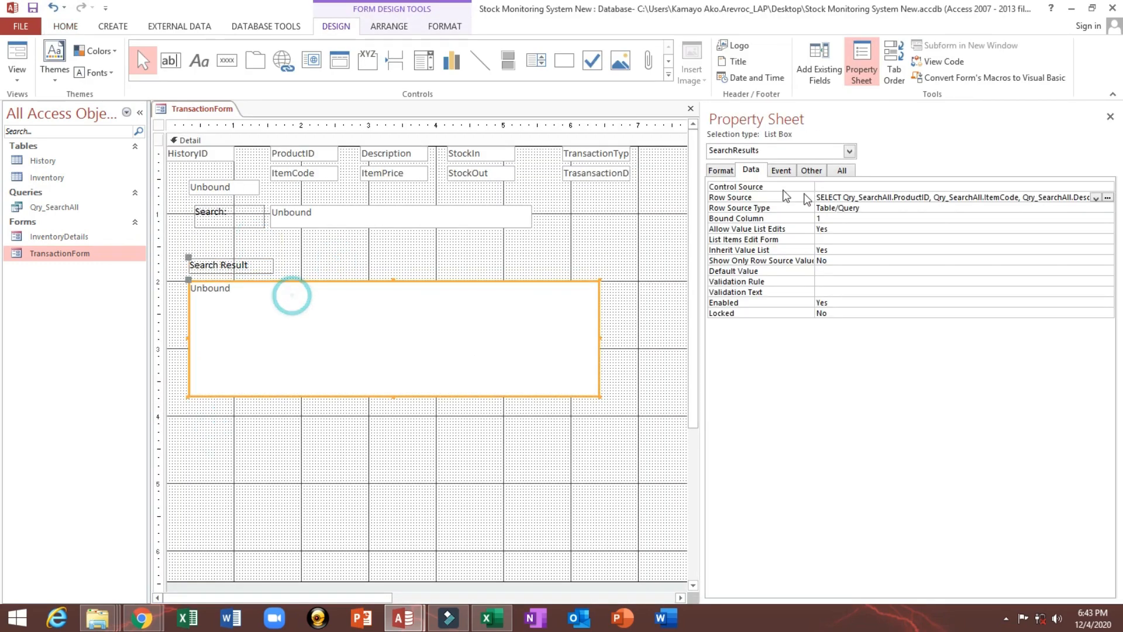
# - Widen the list box's item code column to 1.5" in the column widths
pyautogui.click(721, 169)
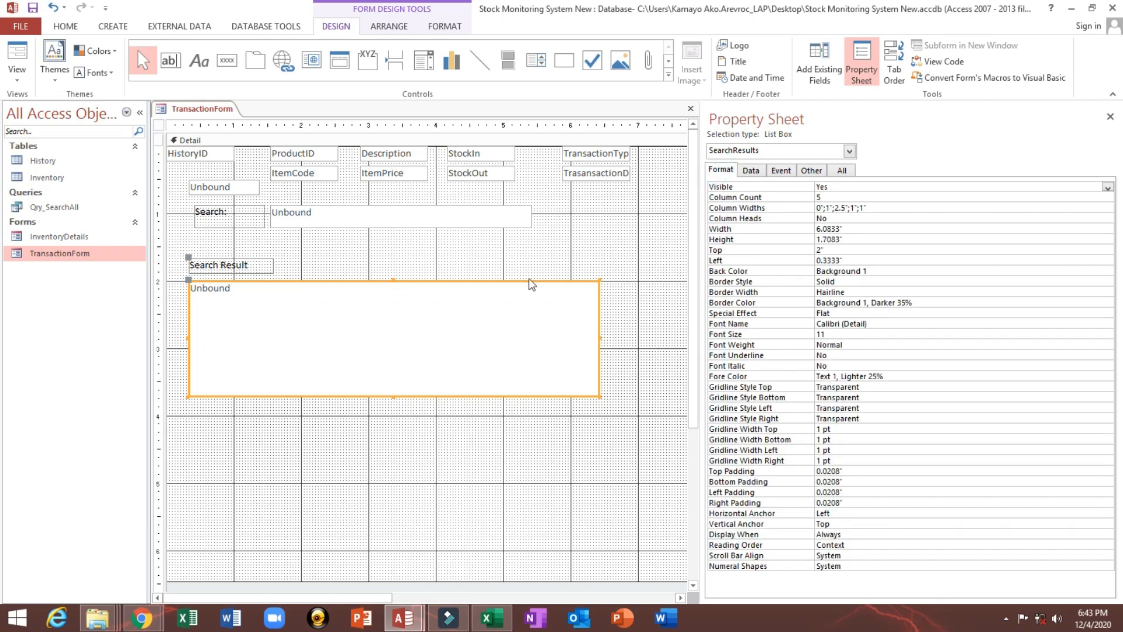
pyautogui.click(830, 207)
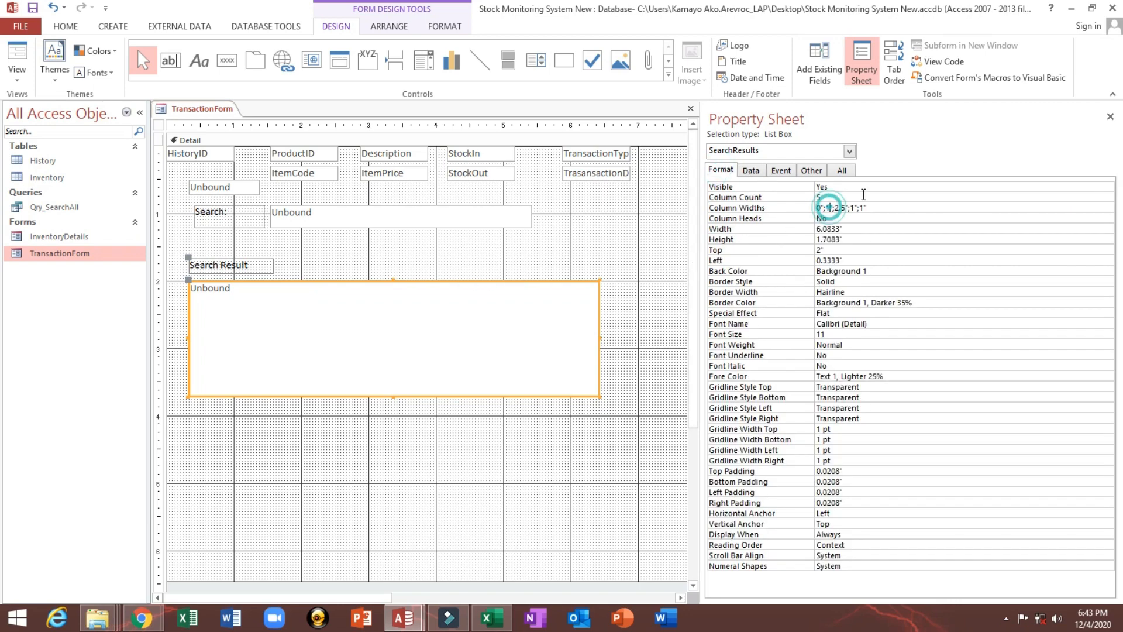
pyautogui.write('.5')
pyautogui.press('Return')
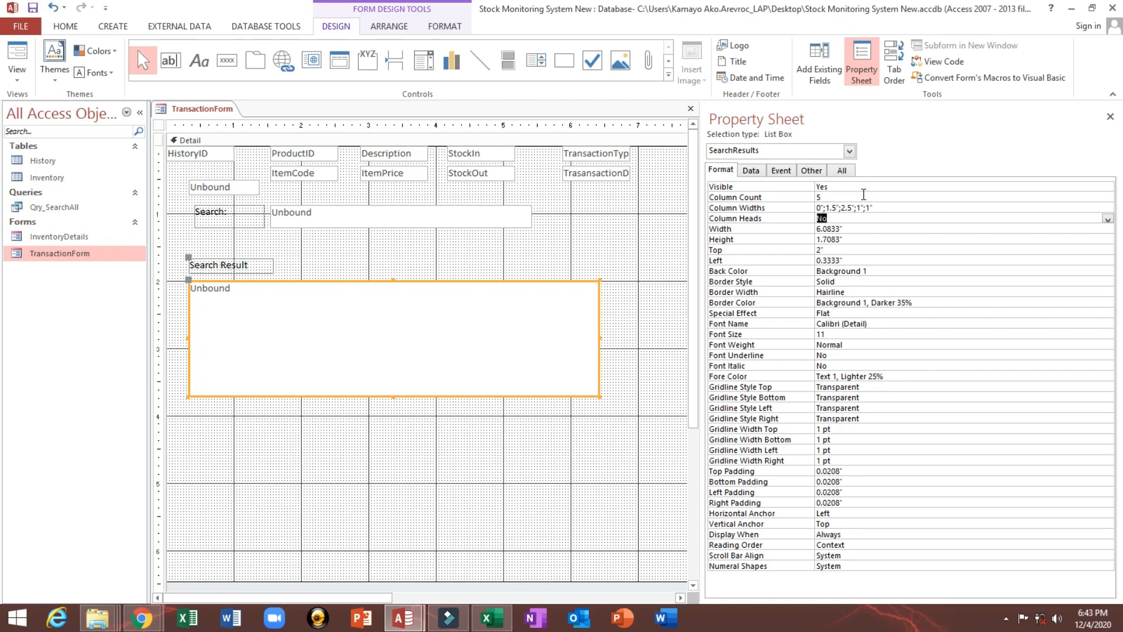
# - Narrow the Property Sheet, check the wider item code column in Form View, and return to Design View
pyautogui.moveTo(702, 216); pyautogui.dragTo(946, 217)
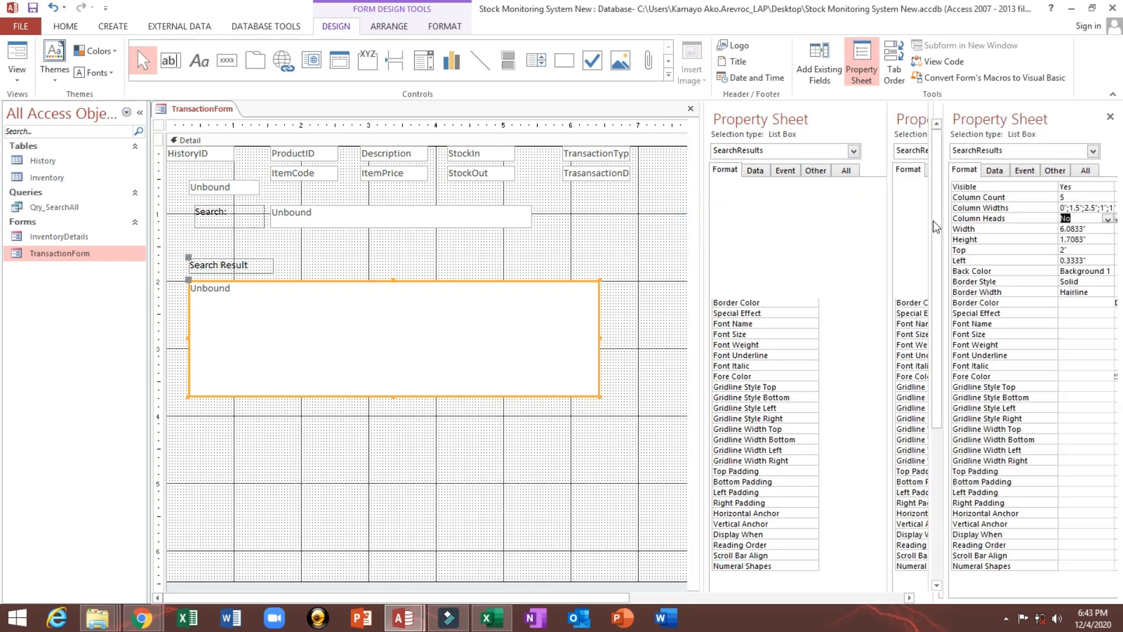
pyautogui.click(440, 274)
pyautogui.click(383, 298)
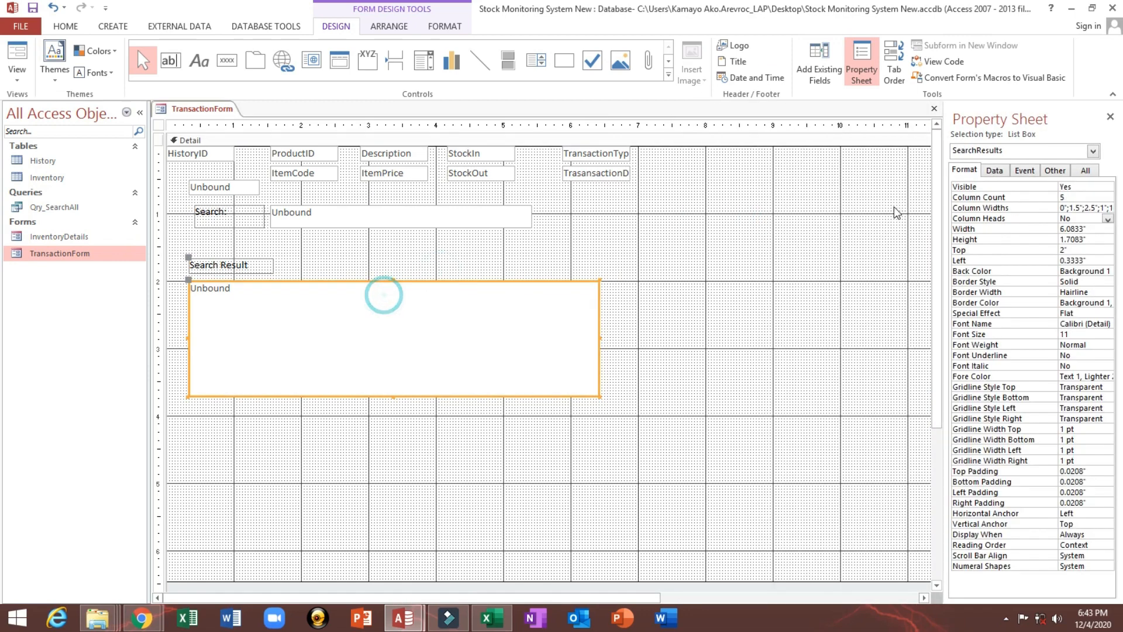
pyautogui.click(27, 48)
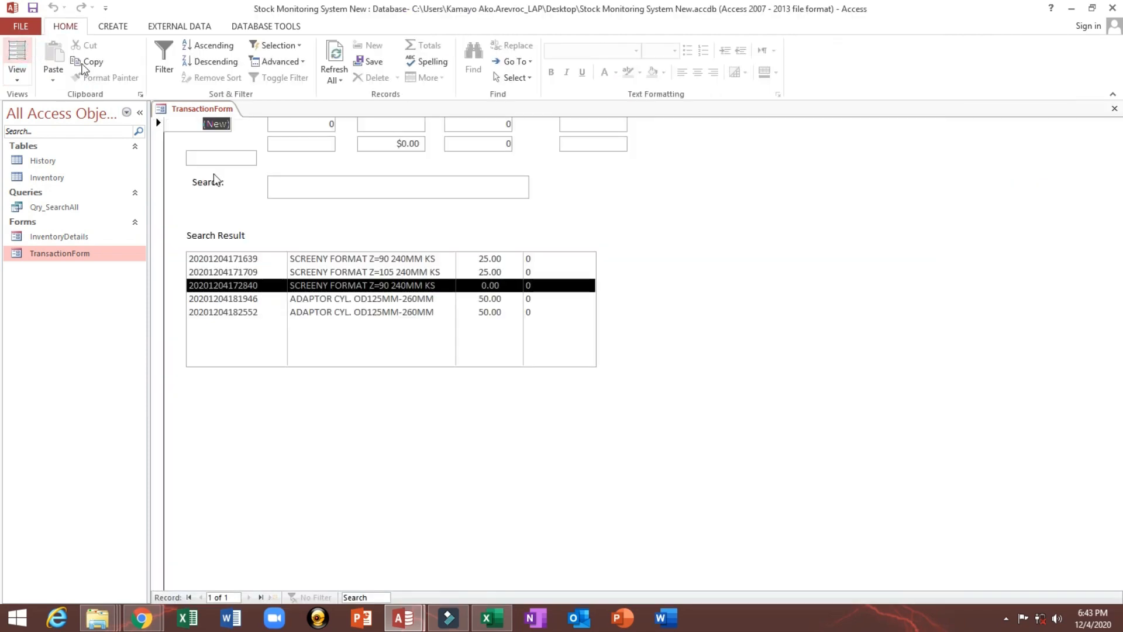
pyautogui.click(336, 270)
pyautogui.rightClick(384, 218)
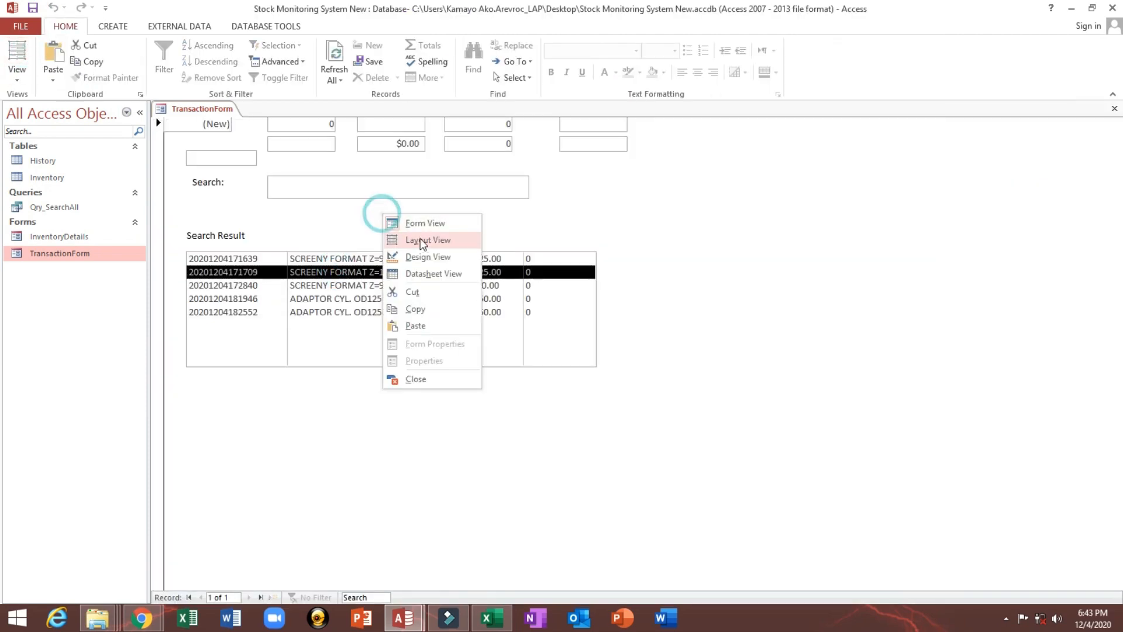
pyautogui.click(410, 253)
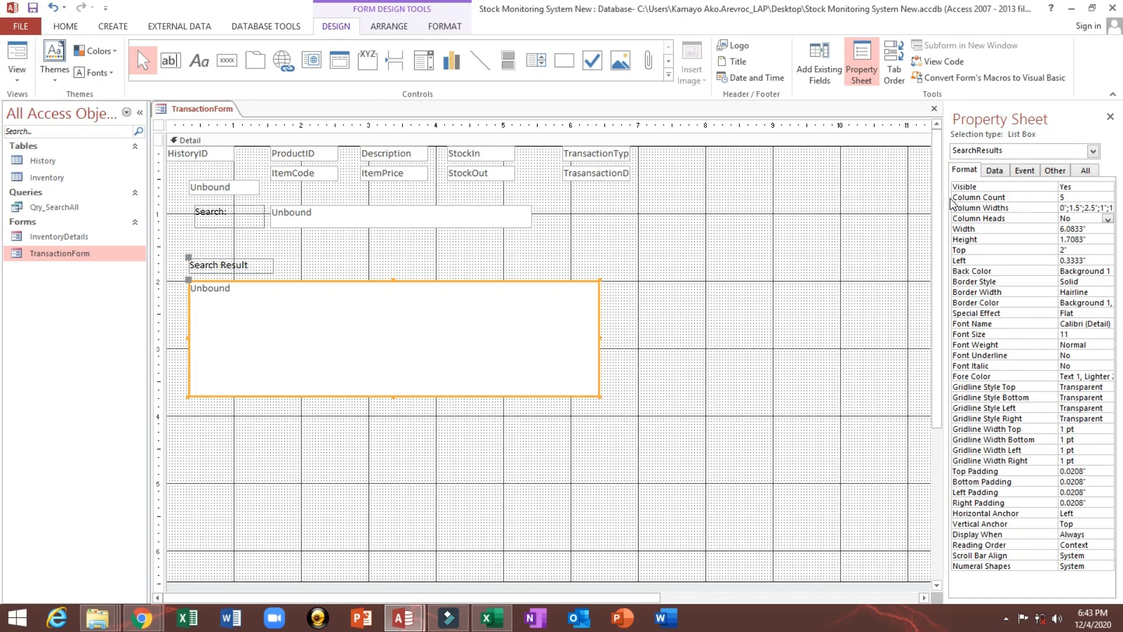
# - Widen the Property Sheet and set the SearchResults list box's Column Heads to Yes
pyautogui.moveTo(949, 202); pyautogui.dragTo(692, 252)
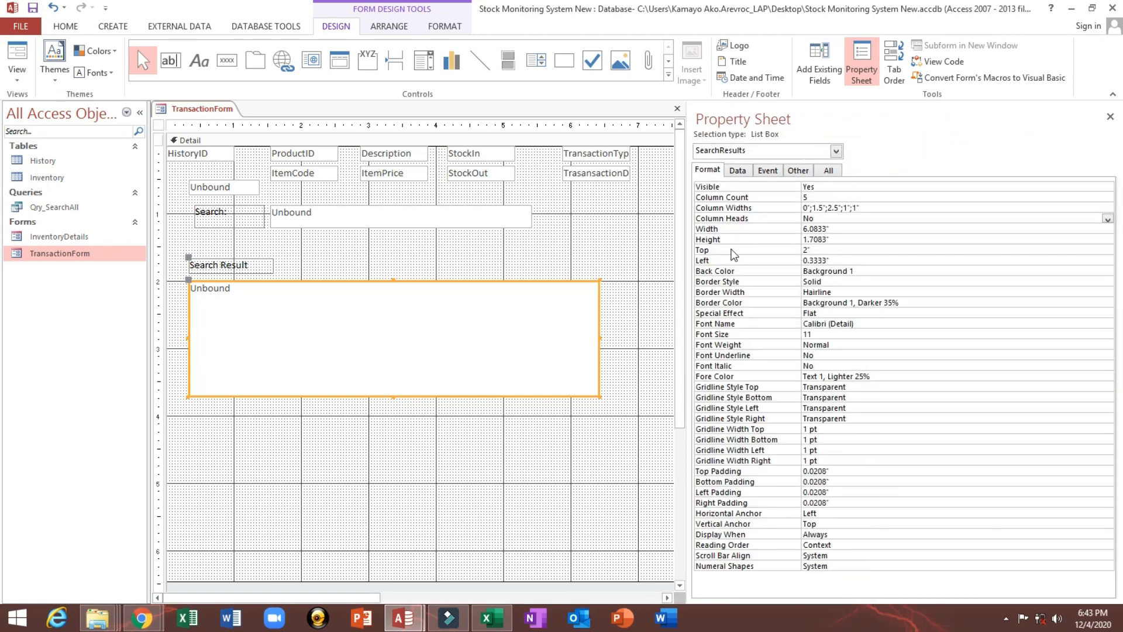
pyautogui.click(728, 218)
pyautogui.click(1108, 219)
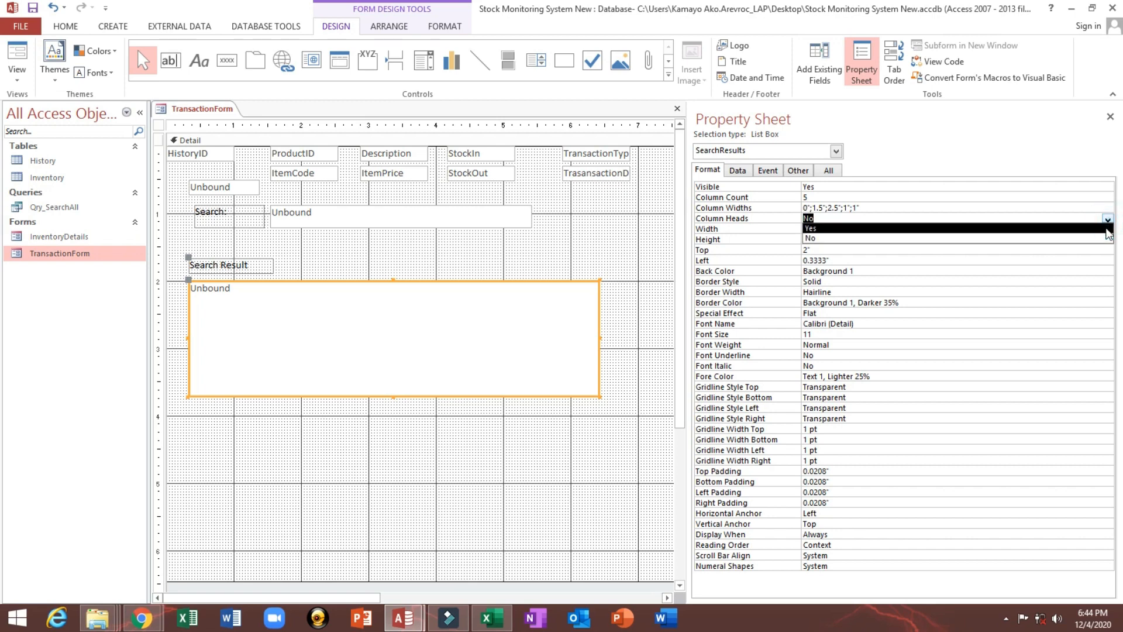
pyautogui.click(1105, 228)
# - Check the column headings in Form View by selecting several records, and return to Design View
pyautogui.click(17, 52)
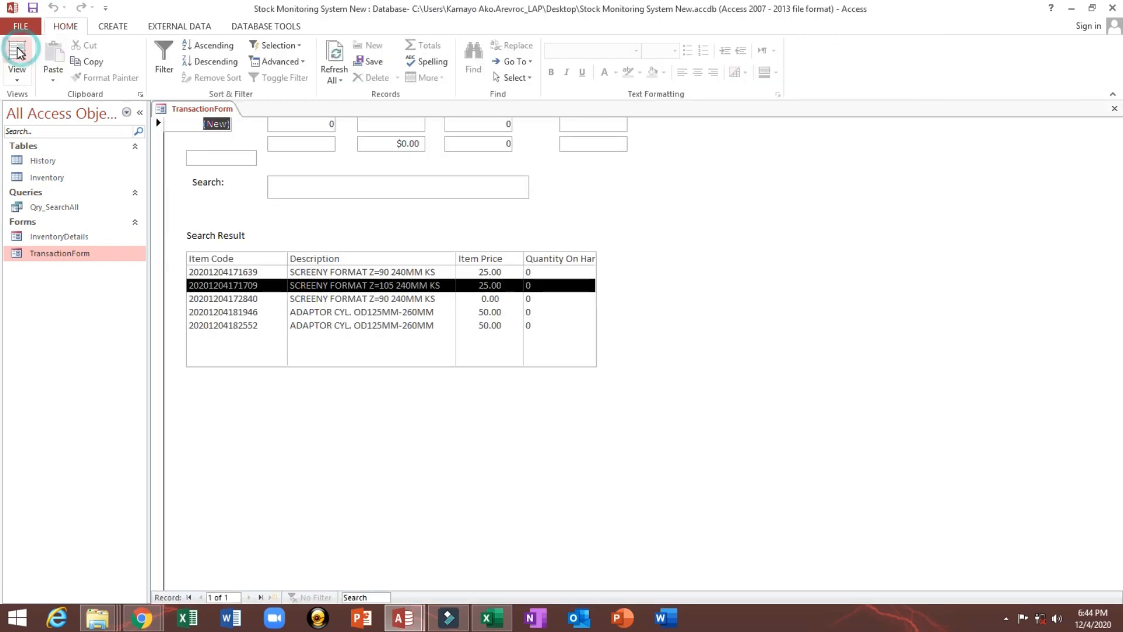
pyautogui.click(392, 273)
pyautogui.click(370, 312)
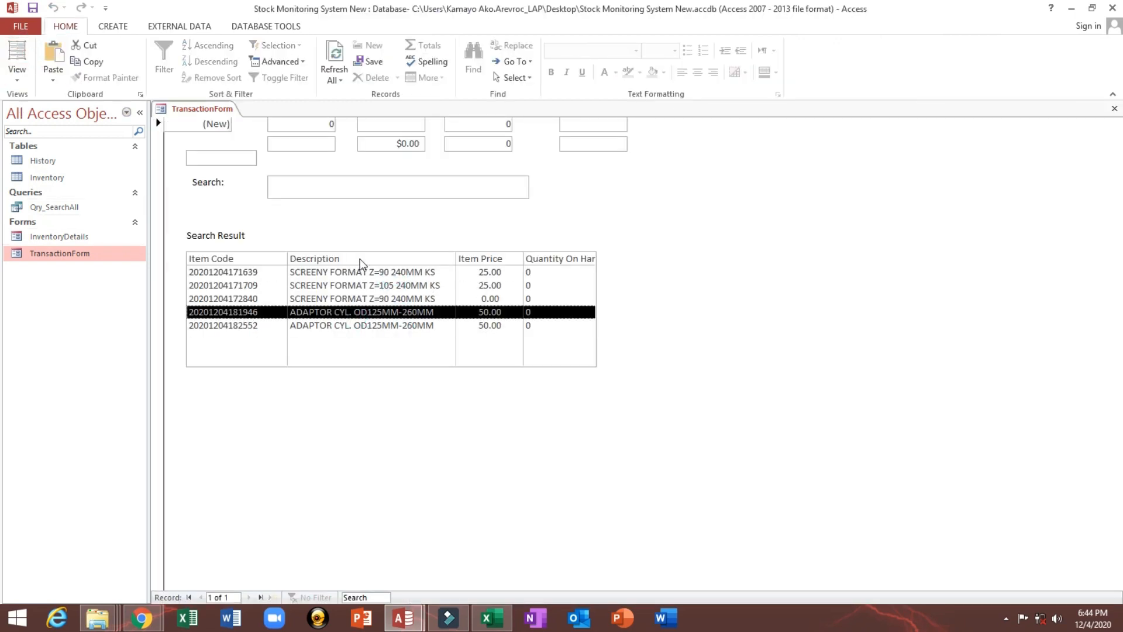
pyautogui.click(330, 285)
pyautogui.click(333, 324)
pyautogui.click(344, 286)
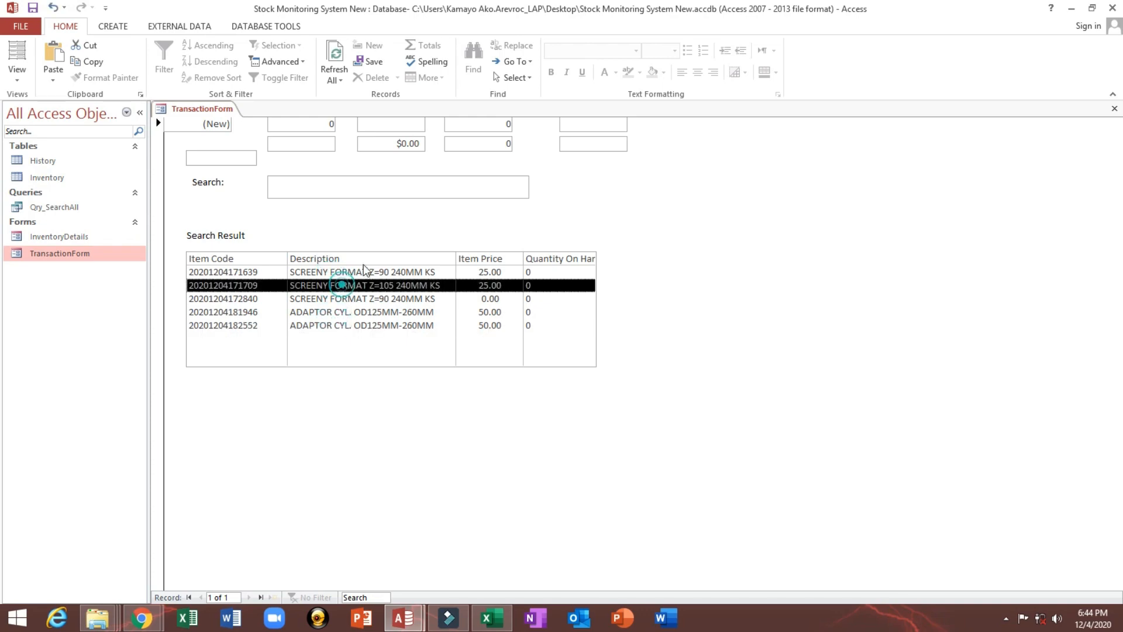
pyautogui.rightClick(392, 222)
pyautogui.click(433, 263)
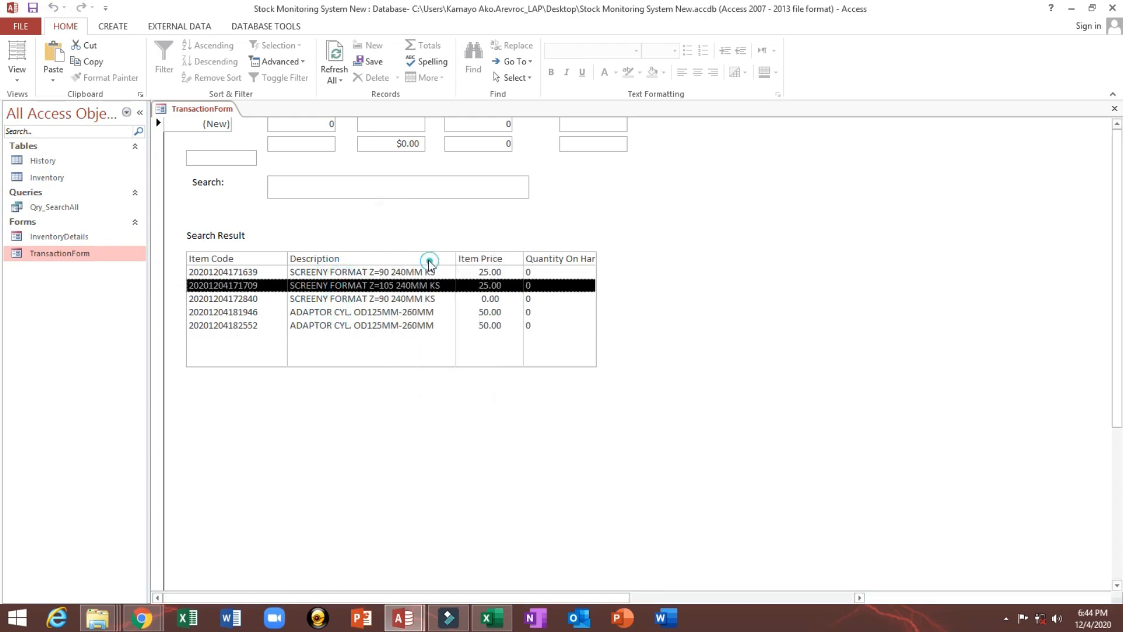
# - Widen the SearchResults list box to about 6.375", check the last column in Form View, and return to Design View
pyautogui.moveTo(599, 338); pyautogui.dragTo(618, 338)
pyautogui.click(28, 52)
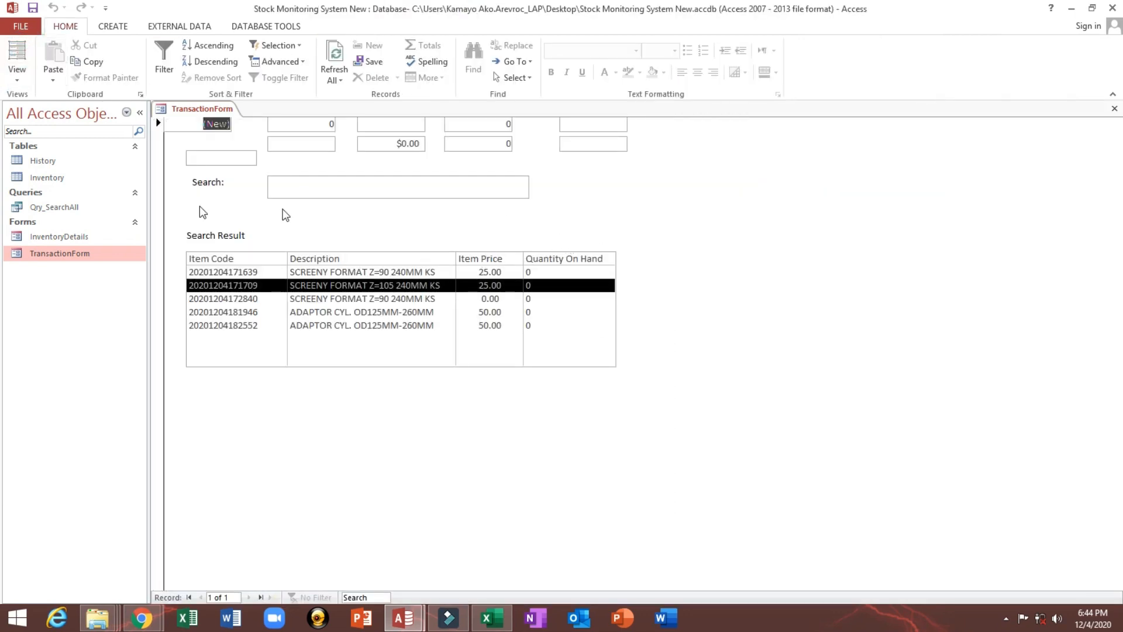
pyautogui.rightClick(344, 232)
pyautogui.rightClick(587, 196)
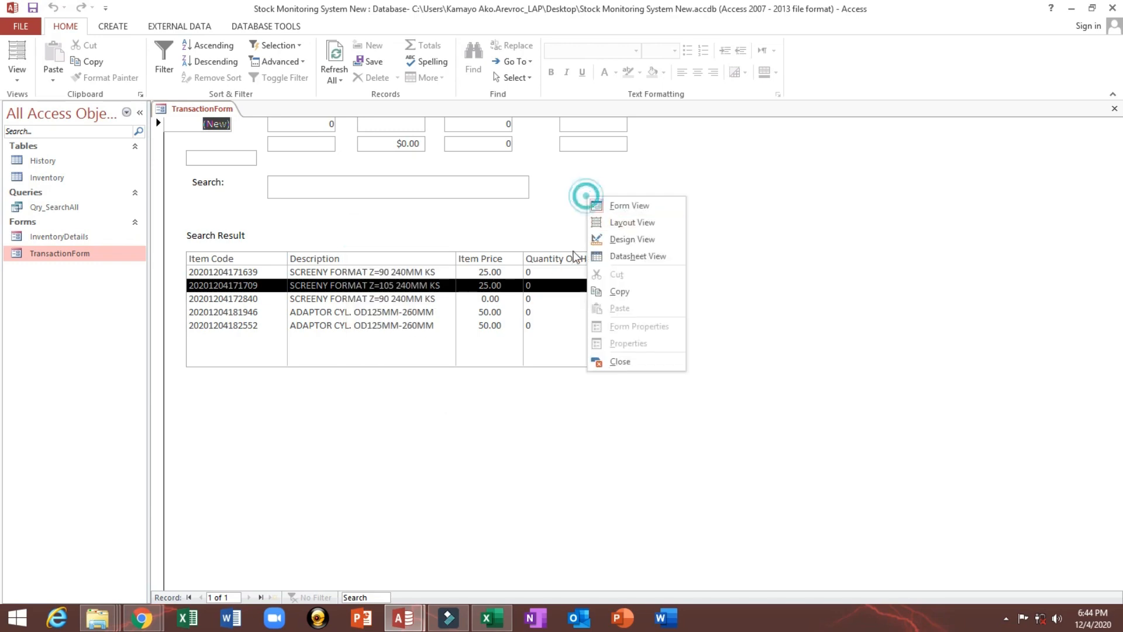
pyautogui.click(637, 240)
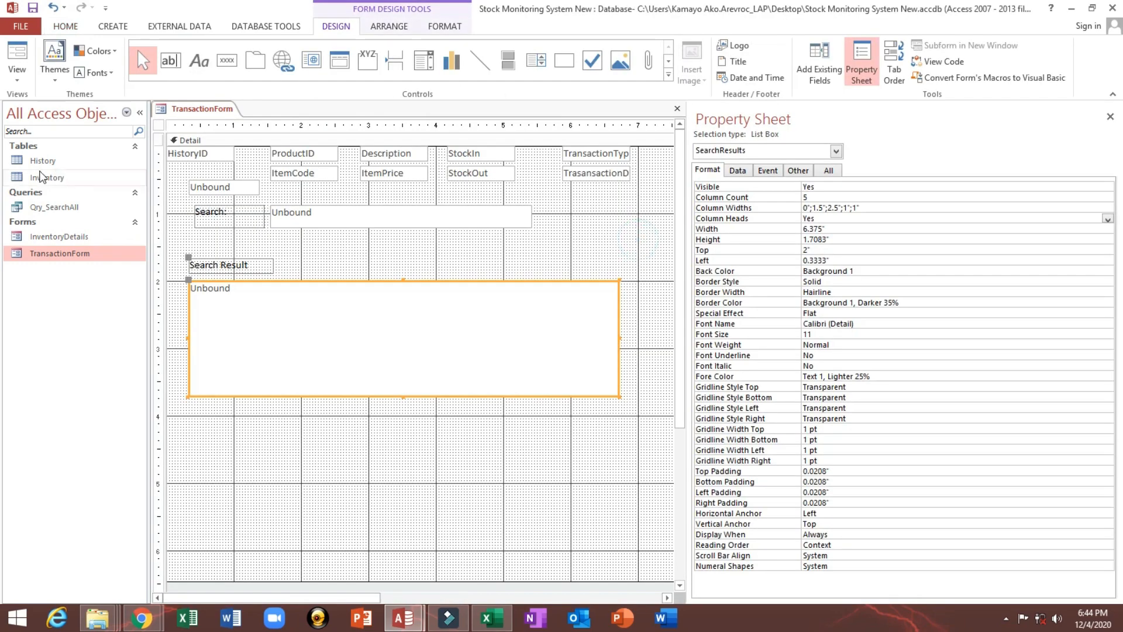
# - Center the Quantity On Hand column in the Inventory table and close the table with its layout saved
pyautogui.doubleClick(42, 178)
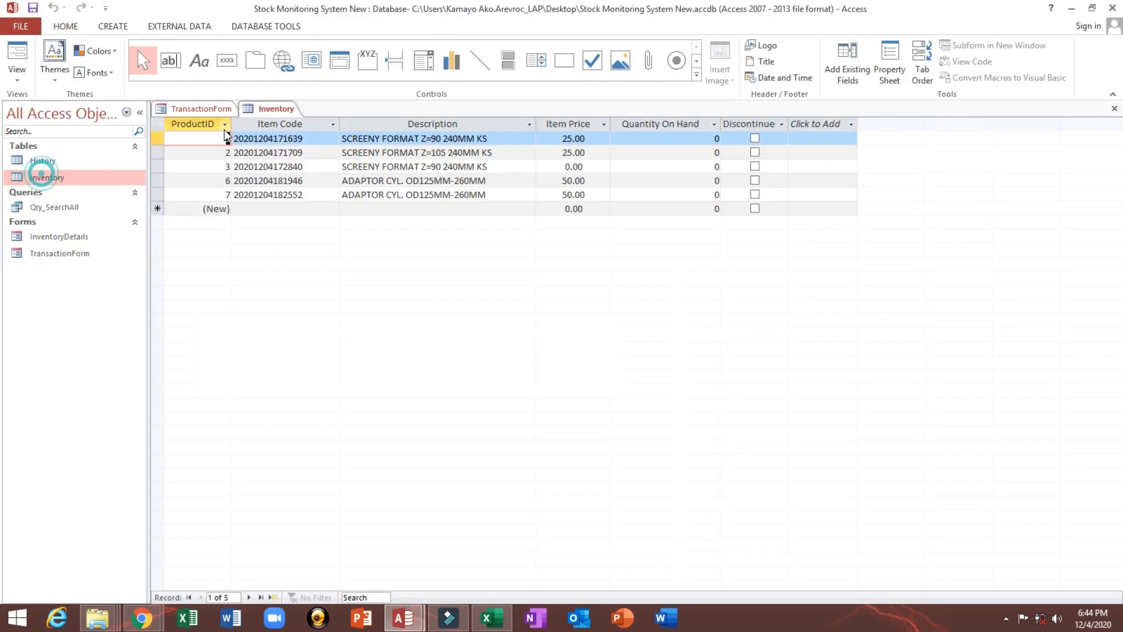
pyautogui.click(660, 124)
pyautogui.click(697, 72)
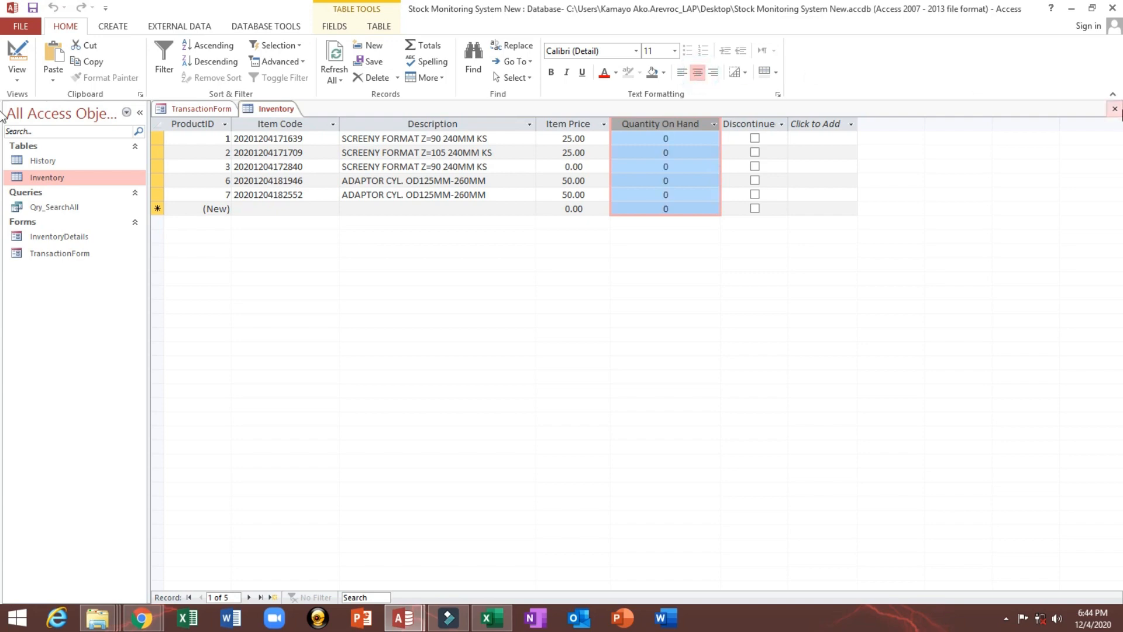
pyautogui.click(1113, 114)
pyautogui.click(508, 344)
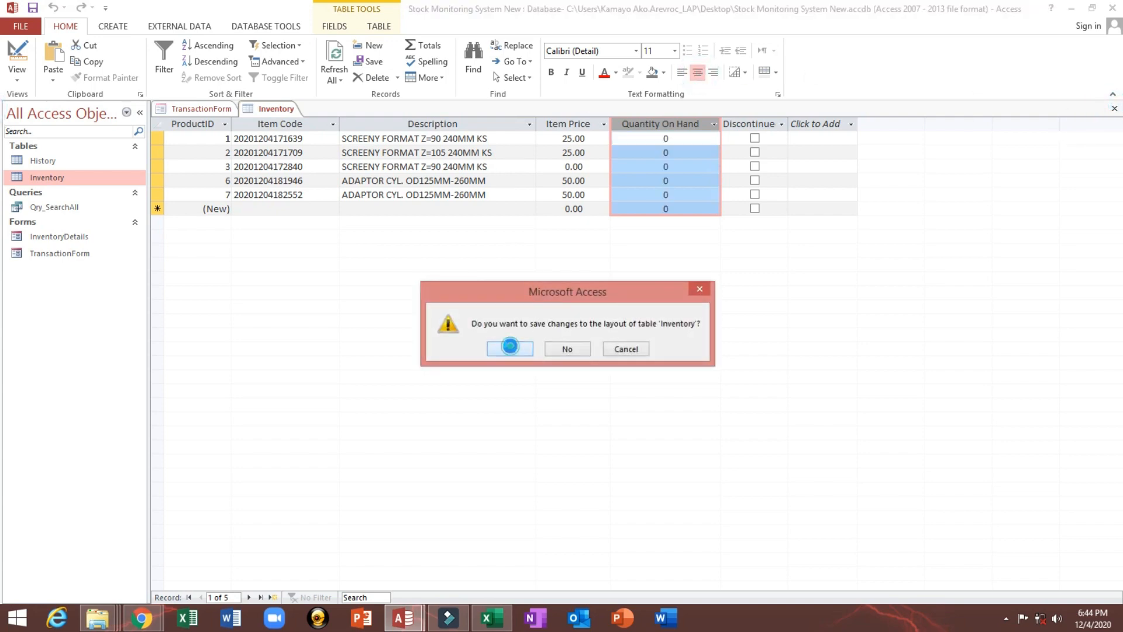
# - Check the quantity column's alignment in TransactionForm's Form View, selecting different records in the list box
pyautogui.click(17, 61)
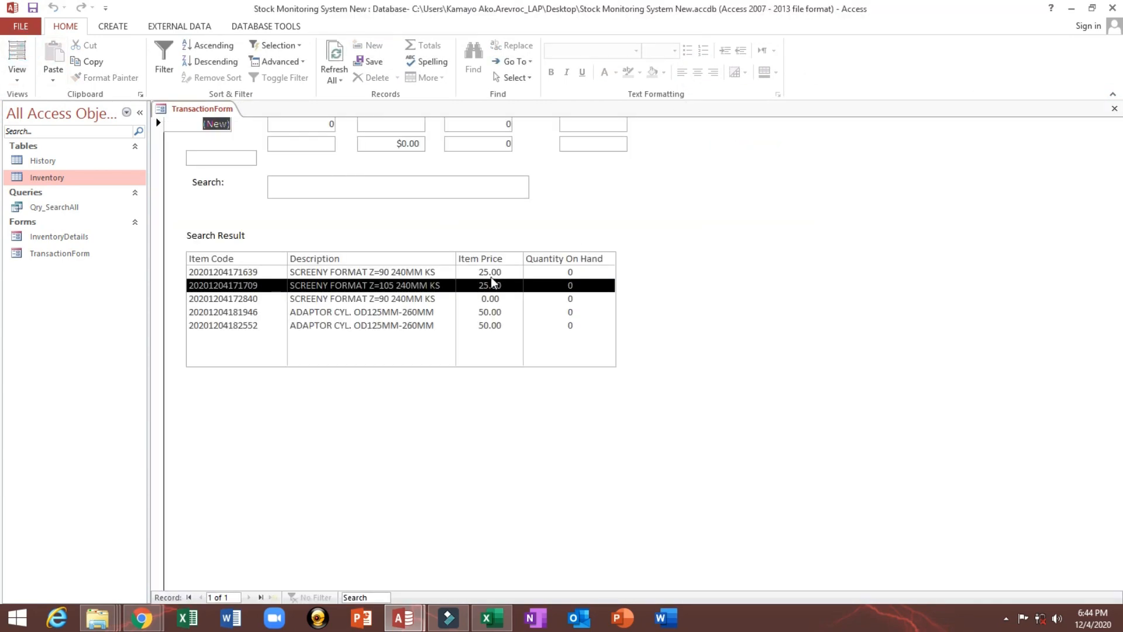
pyautogui.click(463, 300)
pyautogui.click(333, 286)
pyautogui.click(229, 299)
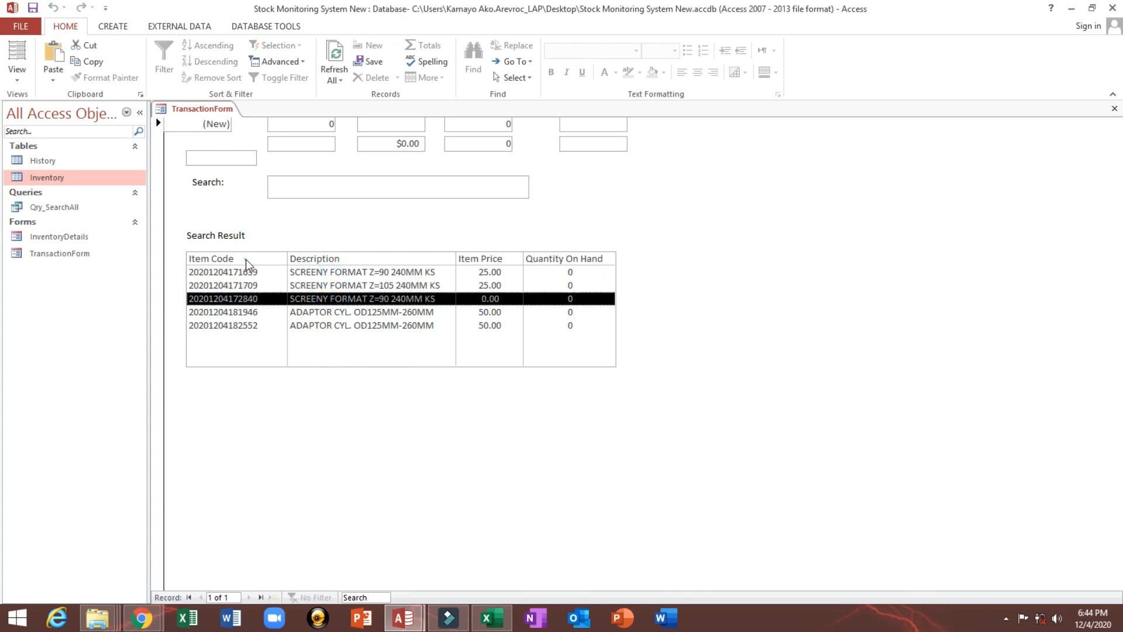
# - Select different records in the Search Result list and try entering arbitrary text in the Search box
pyautogui.click(314, 273)
pyautogui.click(475, 286)
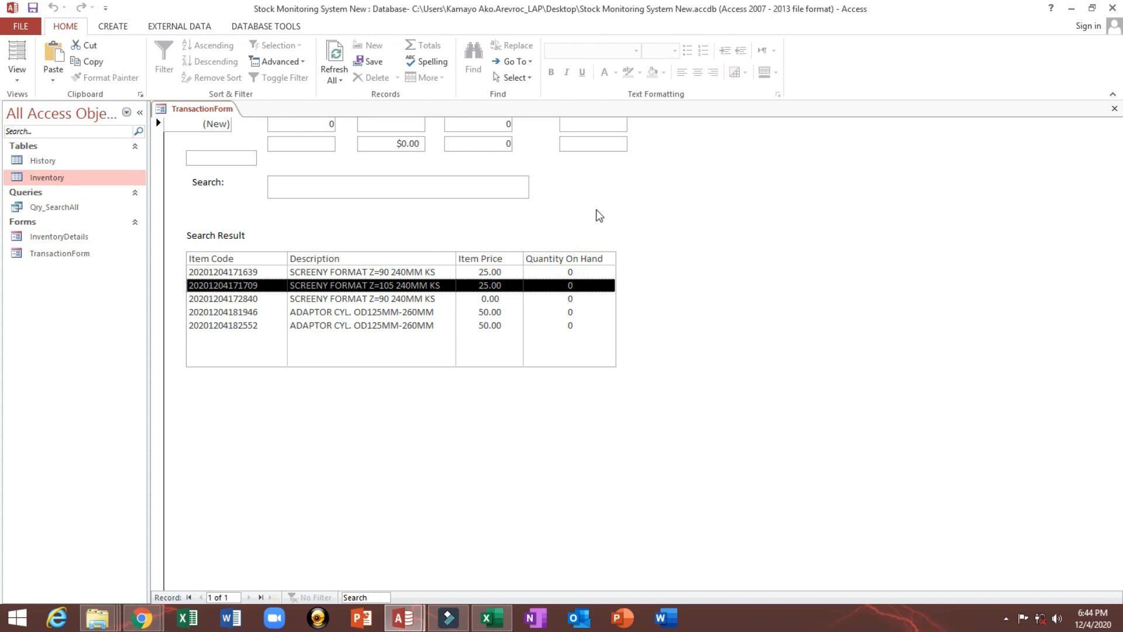
pyautogui.click(409, 273)
pyautogui.click(376, 185)
pyautogui.write('fdfasfas')
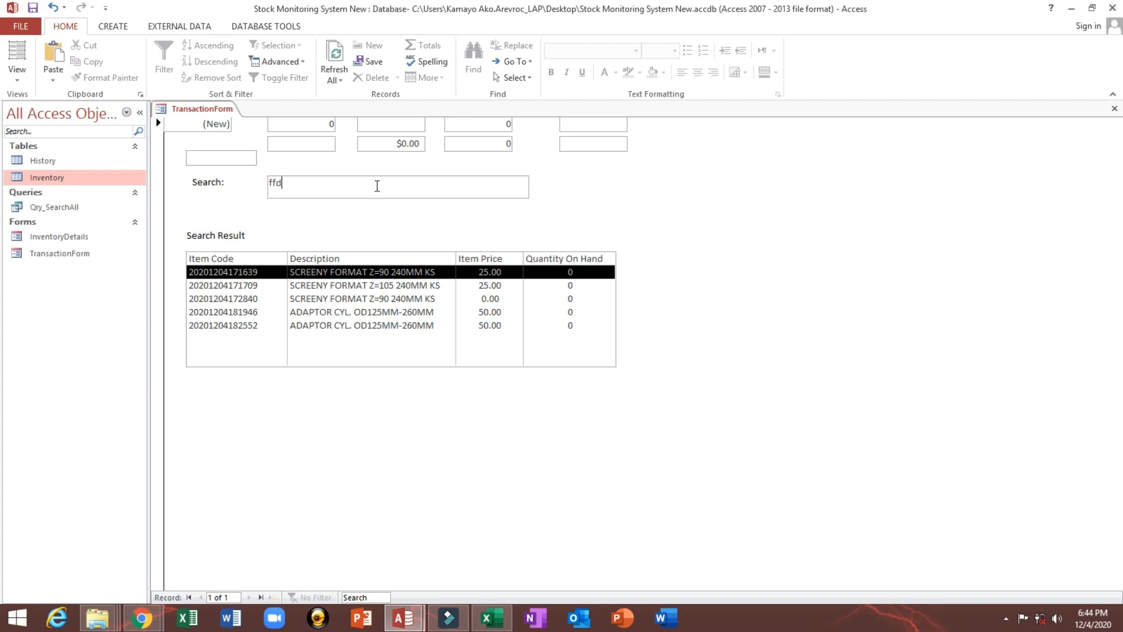
pyautogui.rightClick(607, 199)
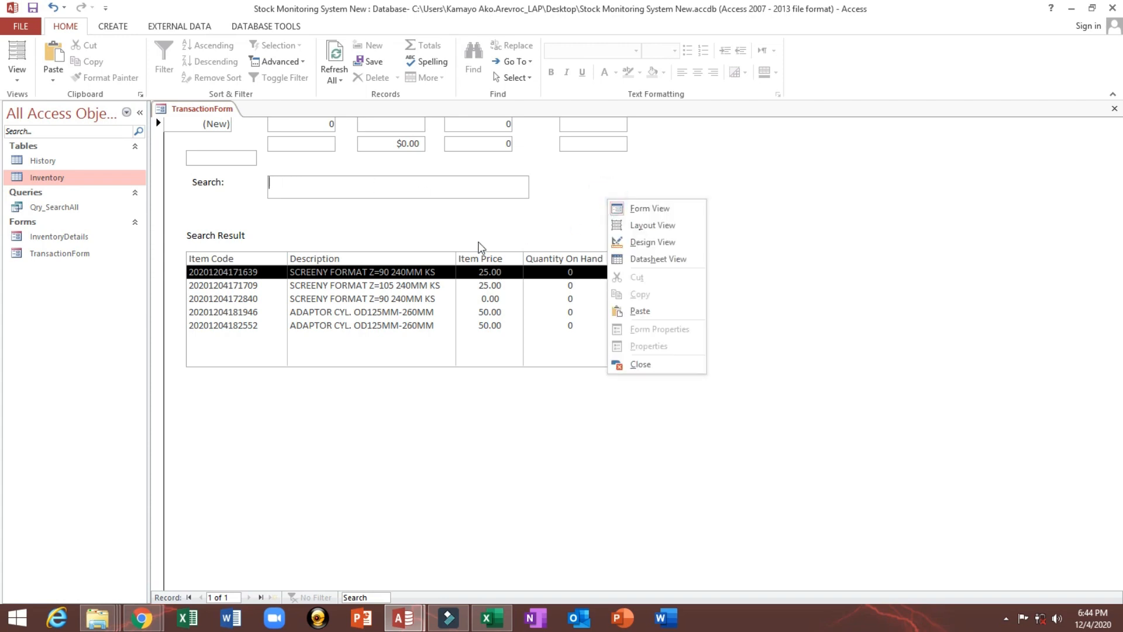
pyautogui.click(428, 283)
# - Enter "r" in the Search box, select several records in the list, and return TransactionForm to Design View
pyautogui.click(375, 190)
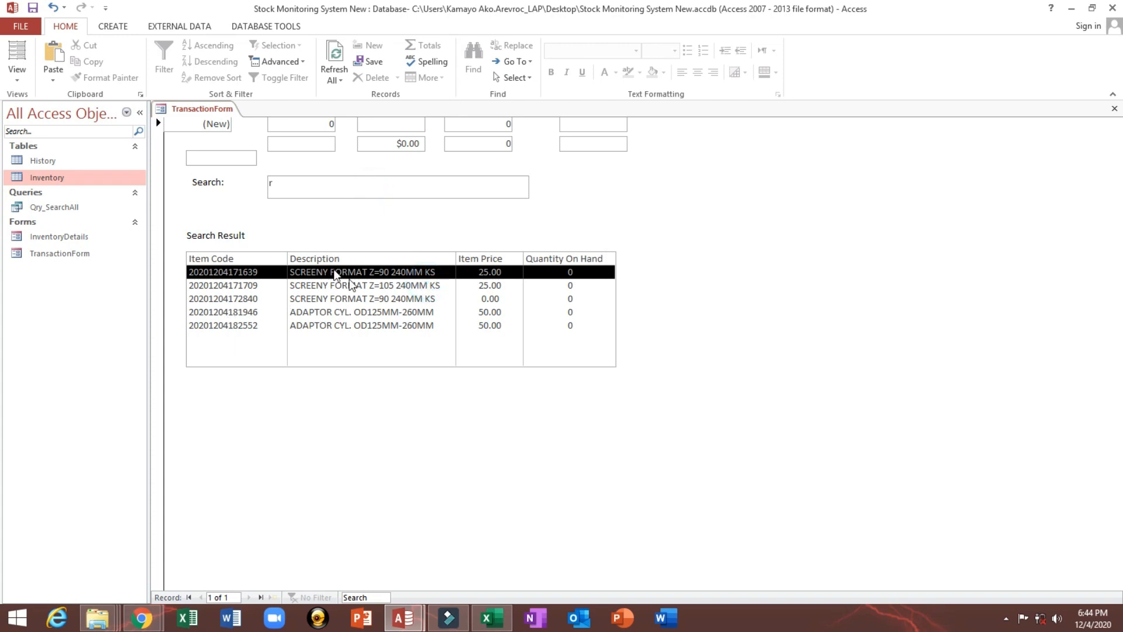
pyautogui.click(308, 298)
pyautogui.click(314, 285)
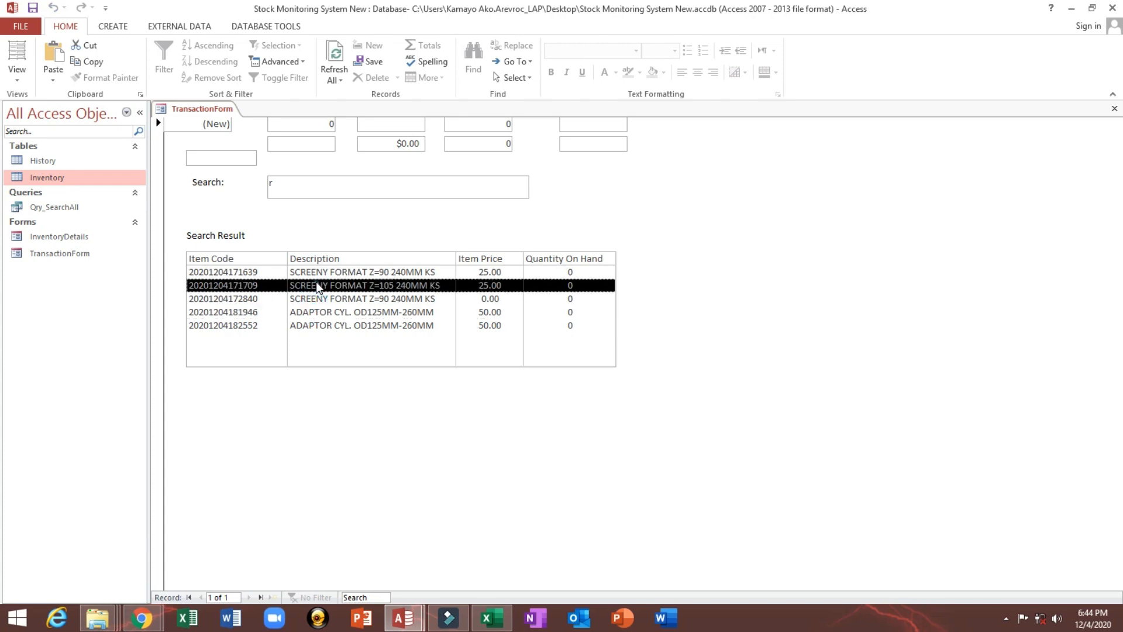
pyautogui.click(310, 325)
pyautogui.click(313, 312)
pyautogui.click(326, 285)
pyautogui.rightClick(693, 188)
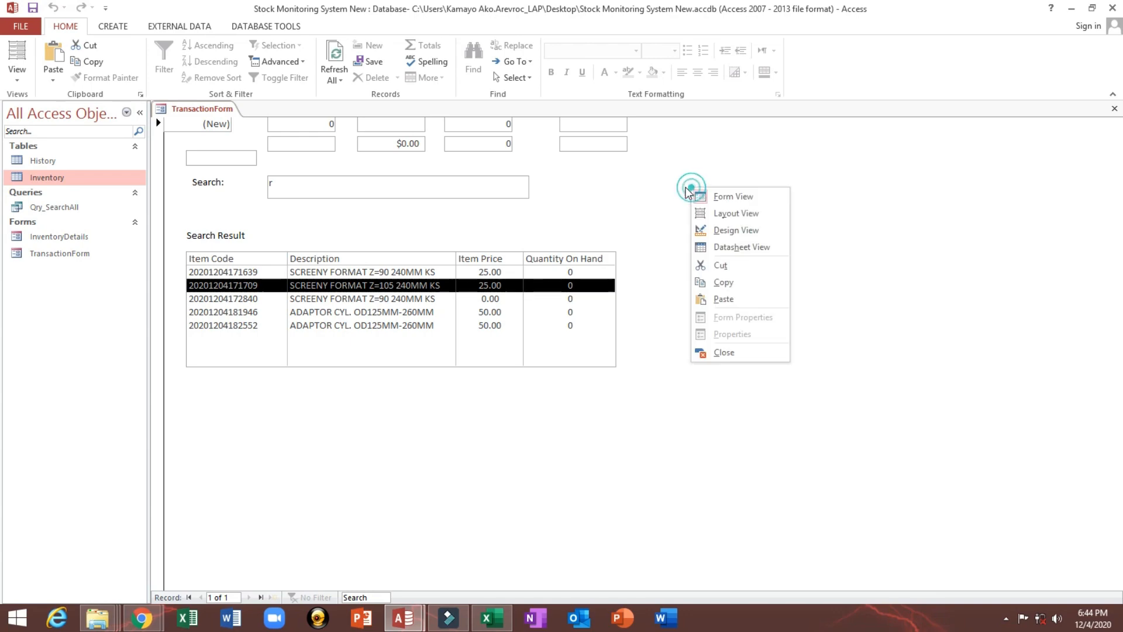
pyautogui.click(721, 232)
# - Delete the record with ProductID 7 from the Inventory table and close the table
pyautogui.doubleClick(67, 178)
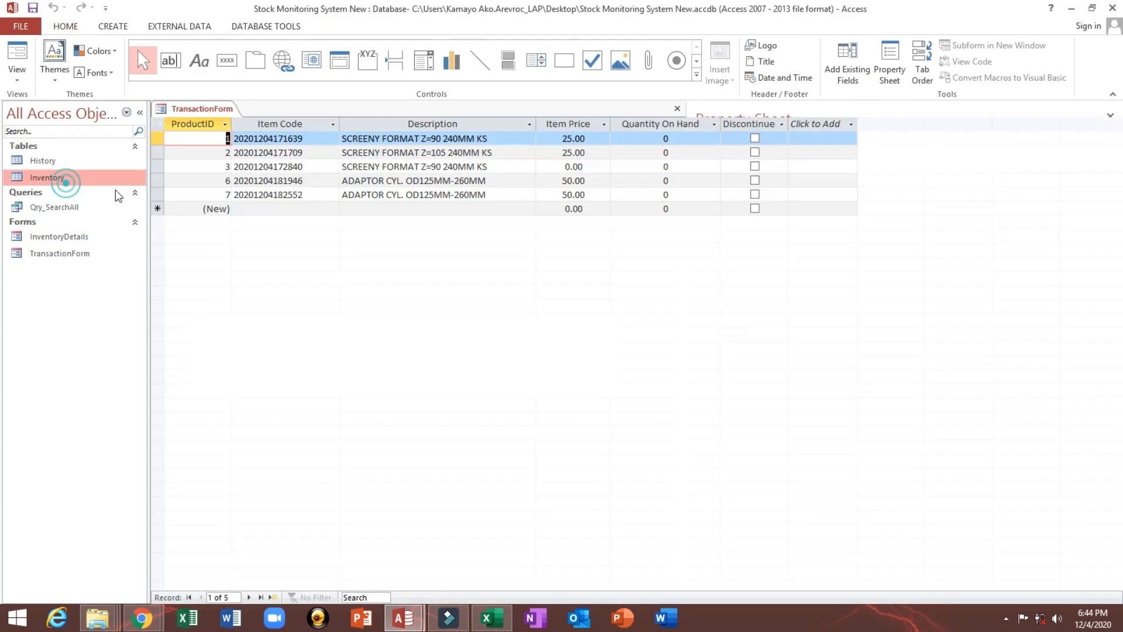
pyautogui.click(156, 195)
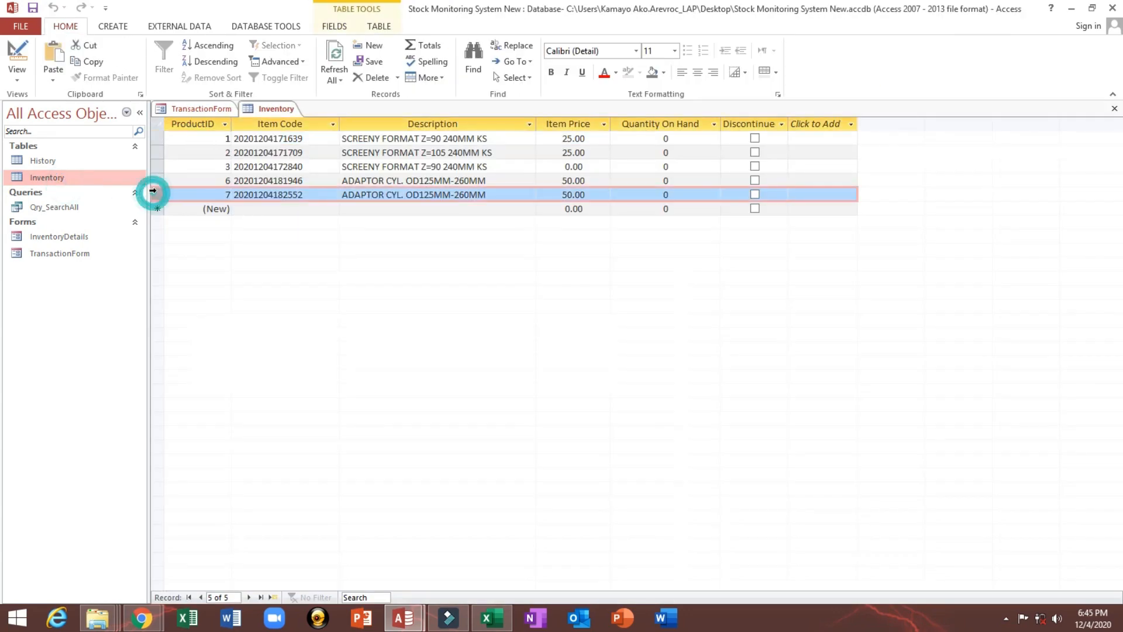
pyautogui.press('Delete')
pyautogui.click(543, 360)
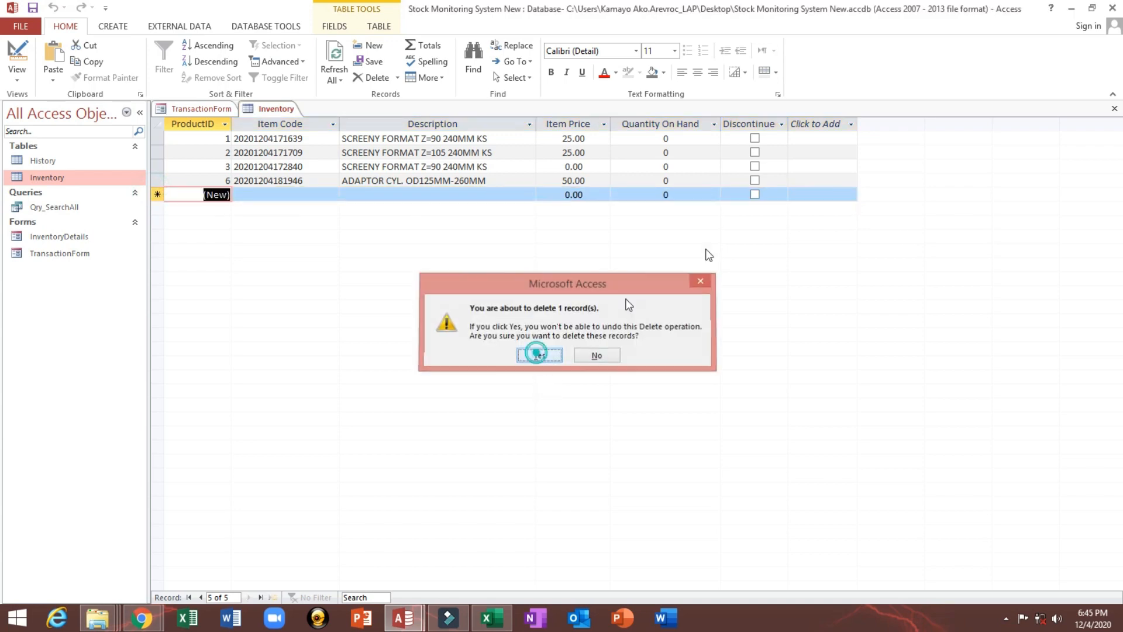
pyautogui.click(1115, 109)
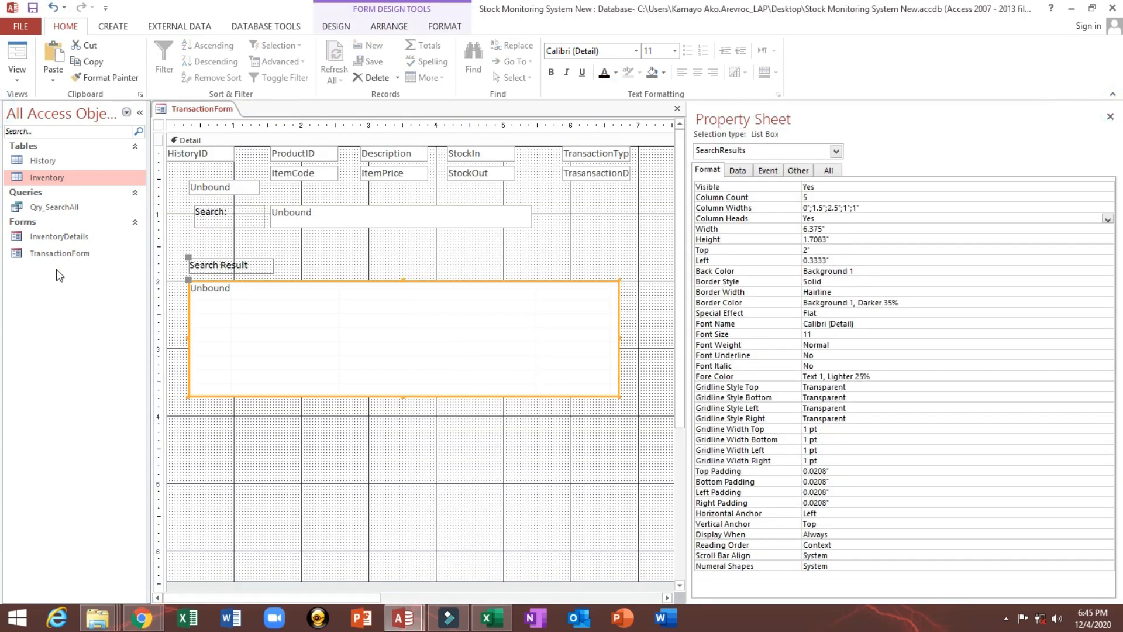
# - Start a new record in the InventoryDetails form and copy an item description for it from the Excel workbook
pyautogui.doubleClick(62, 235)
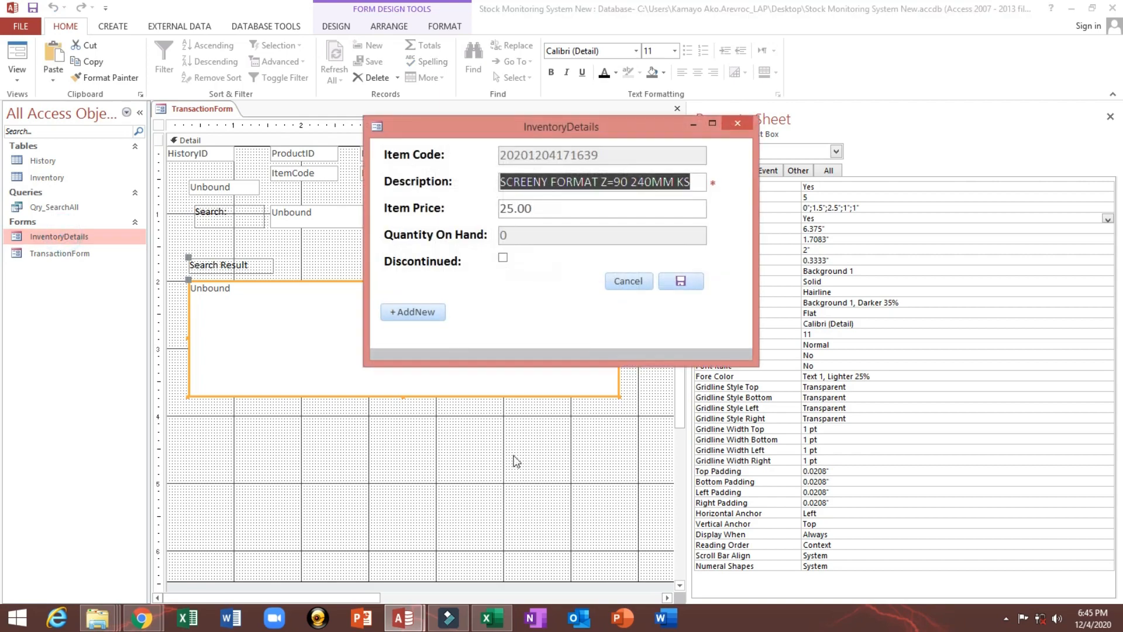
pyautogui.click(414, 312)
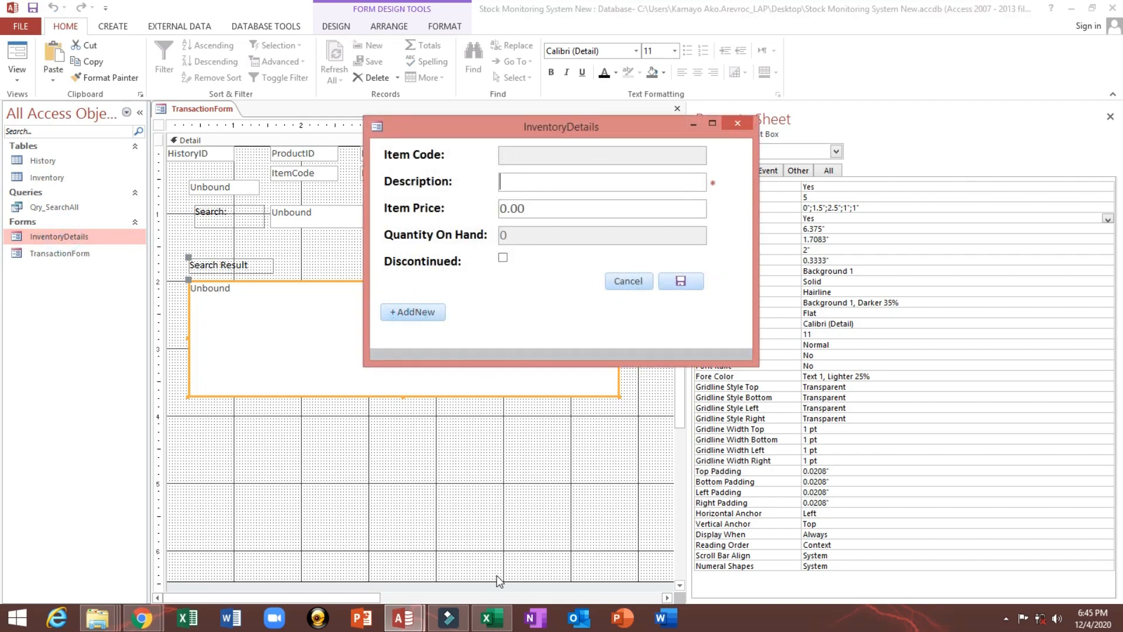
pyautogui.click(484, 619)
pyautogui.click(228, 346)
pyautogui.hotkey('ctrl', 'c')
pyautogui.hotkey('alt', 'Tab')
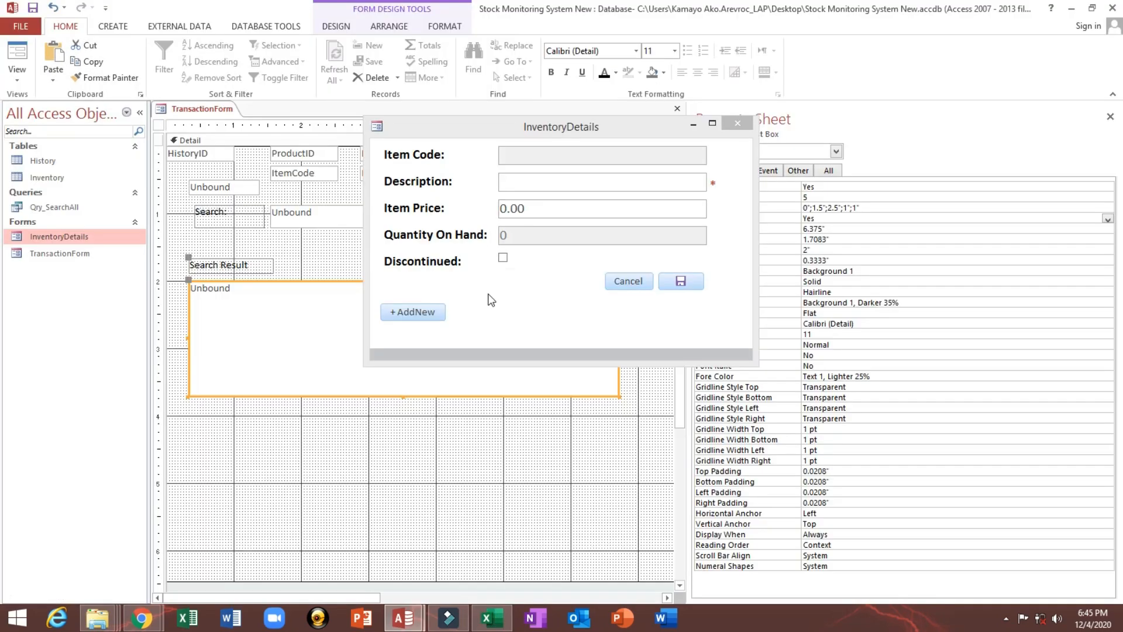
# - Fill the new inventory record with description RECTIFIER 4000A/12V AIR COOLIN and item price 32.00 copied from the Excel Inventory sheet, and save it
pyautogui.click(550, 186)
pyautogui.hotkey('ctrl', 'v')
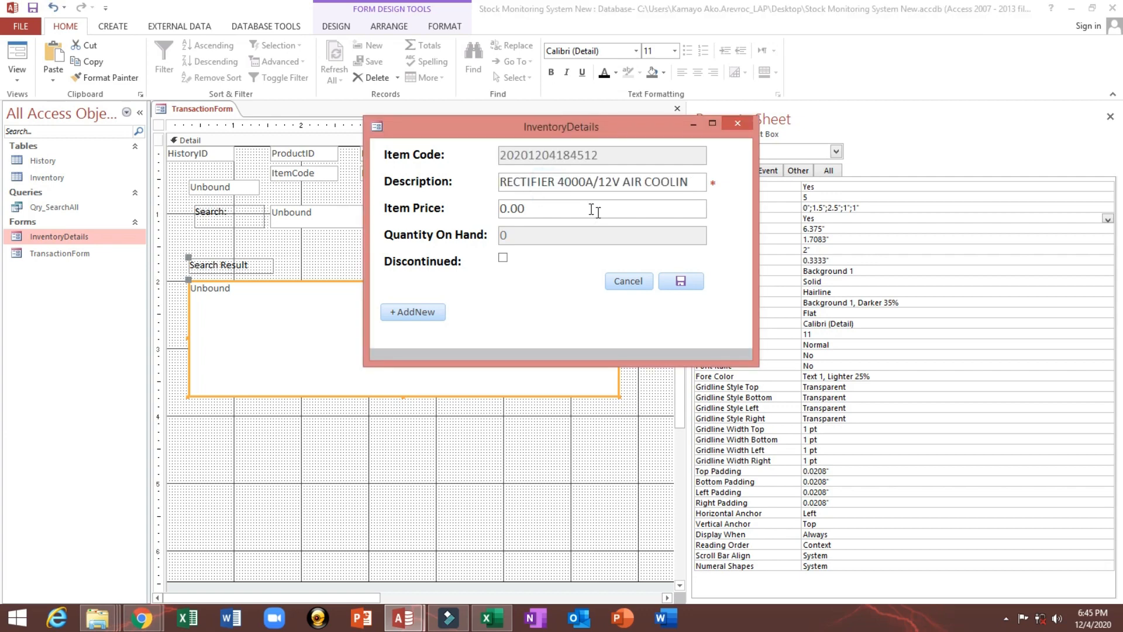
pyautogui.press('Tab')
pyautogui.hotkey('alt', 'Tab')
pyautogui.press('Right')
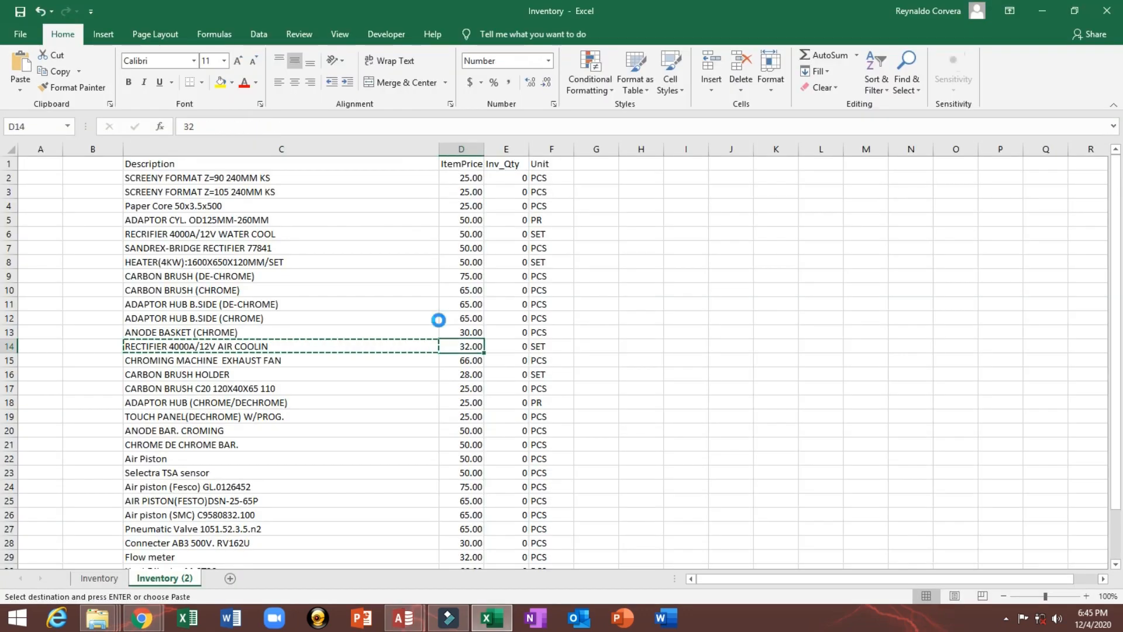
pyautogui.hotkey('ctrl', 'c')
pyautogui.hotkey('alt', 'Tab')
pyautogui.click(553, 210)
pyautogui.hotkey('ctrl', 'v')
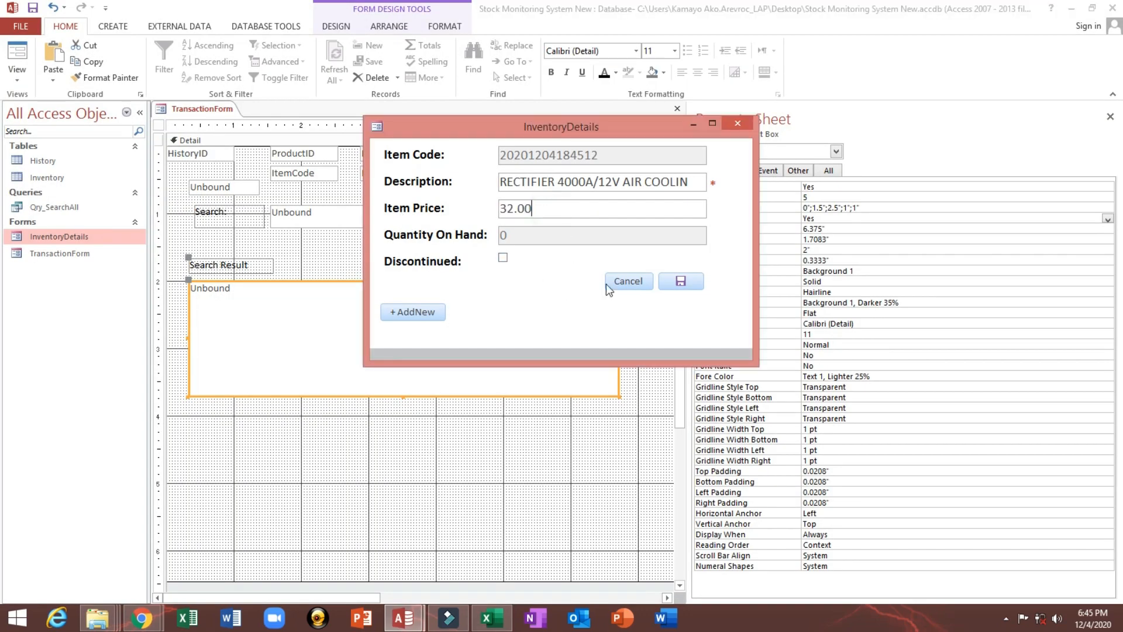
pyautogui.click(678, 281)
pyautogui.click(585, 364)
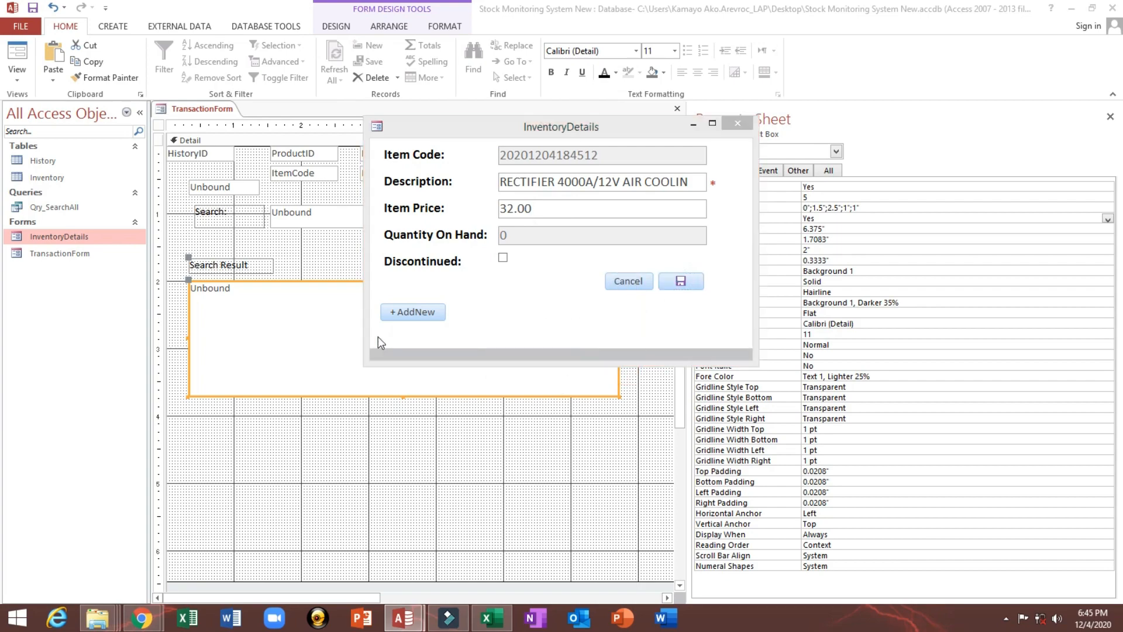
# - Copy the description ADAPTOR HUB (CHROME/DECHROME) from the Excel sheet into the description of a new InventoryDetails record
pyautogui.hotkey('alt', 'Tab')
pyautogui.press('Left')
pyautogui.press('Down')
pyautogui.press('Down')
pyautogui.press('Down')
pyautogui.press('Down')
pyautogui.hotkey('ctrl', 'c')
pyautogui.hotkey('alt', 'Tab')
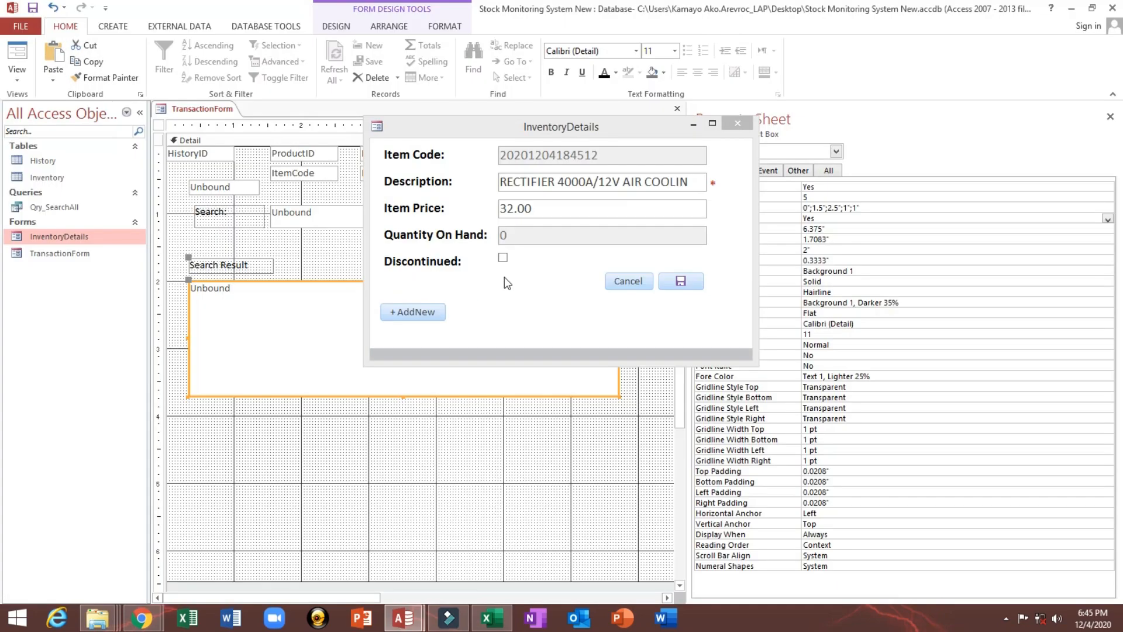
pyautogui.click(395, 312)
pyautogui.click(538, 183)
pyautogui.hotkey('ctrl', 'v')
pyautogui.press('Tab')
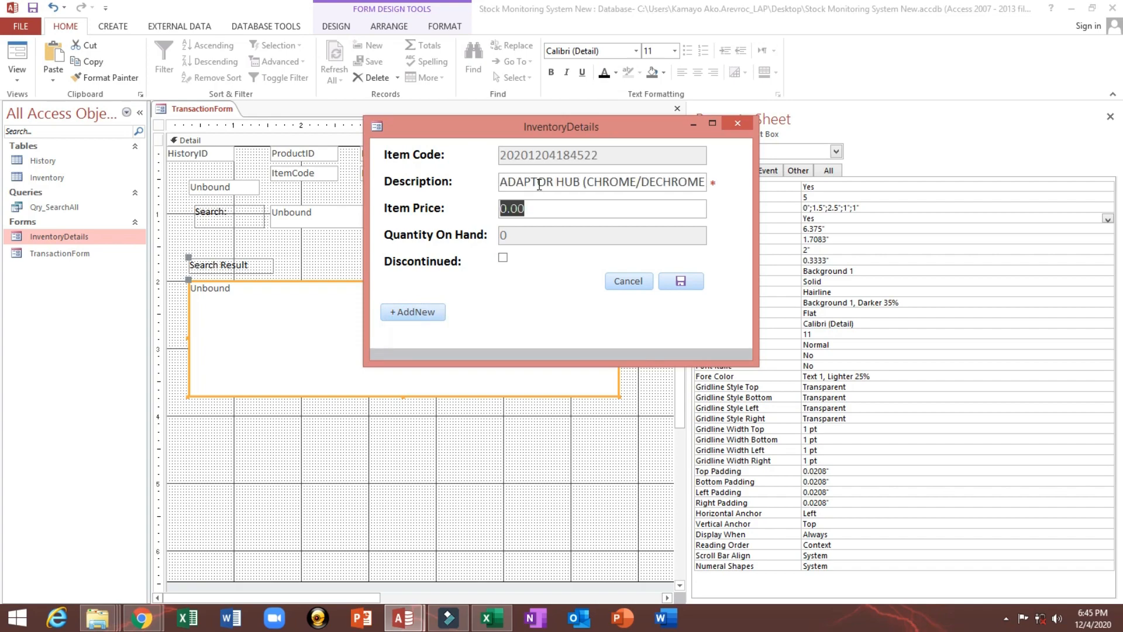
# - Copy the adaptor hub's price of 25.00 from the Excel sheet into the record's item price and save the record
pyautogui.hotkey('alt', 'Tab')
pyautogui.press('Right')
pyautogui.hotkey('ctrl', 'c')
pyautogui.hotkey('alt', 'Tab')
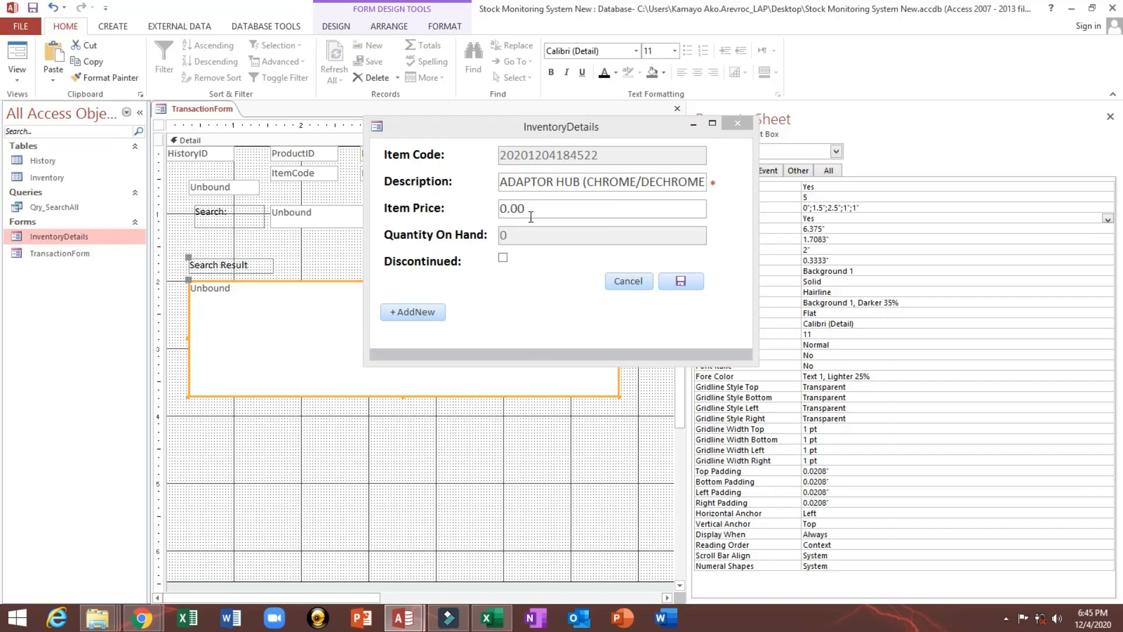
pyautogui.click(537, 208)
pyautogui.hotkey('ctrl', 'v')
pyautogui.click(694, 280)
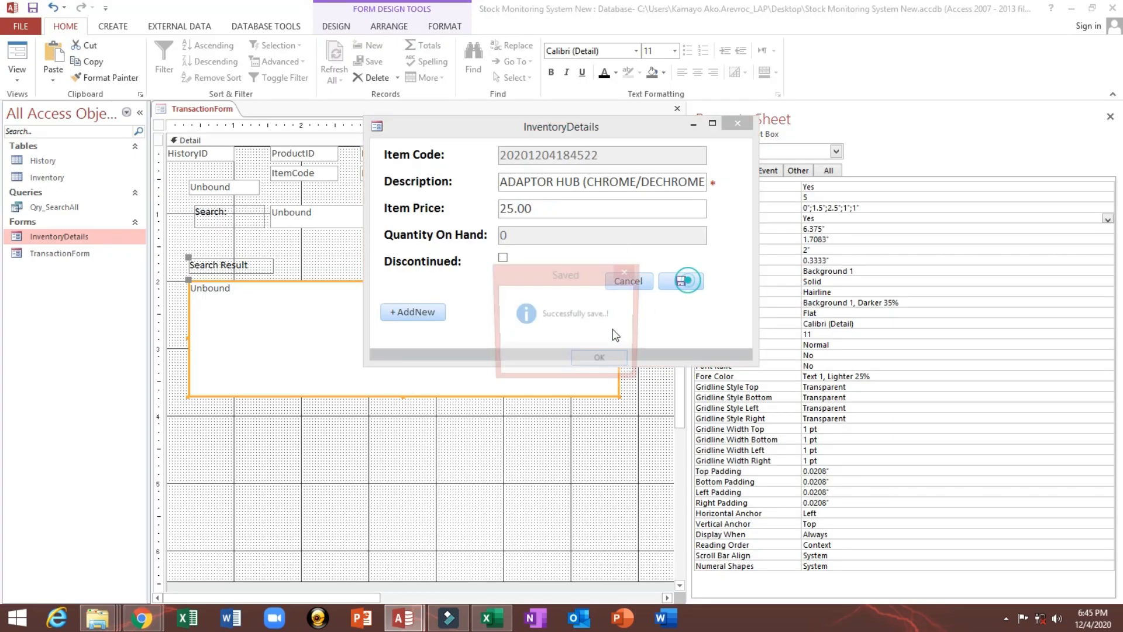
pyautogui.click(590, 360)
# - Close the InventoryDetails form, save TransactionForm and check its search result list in Form View
pyautogui.click(737, 124)
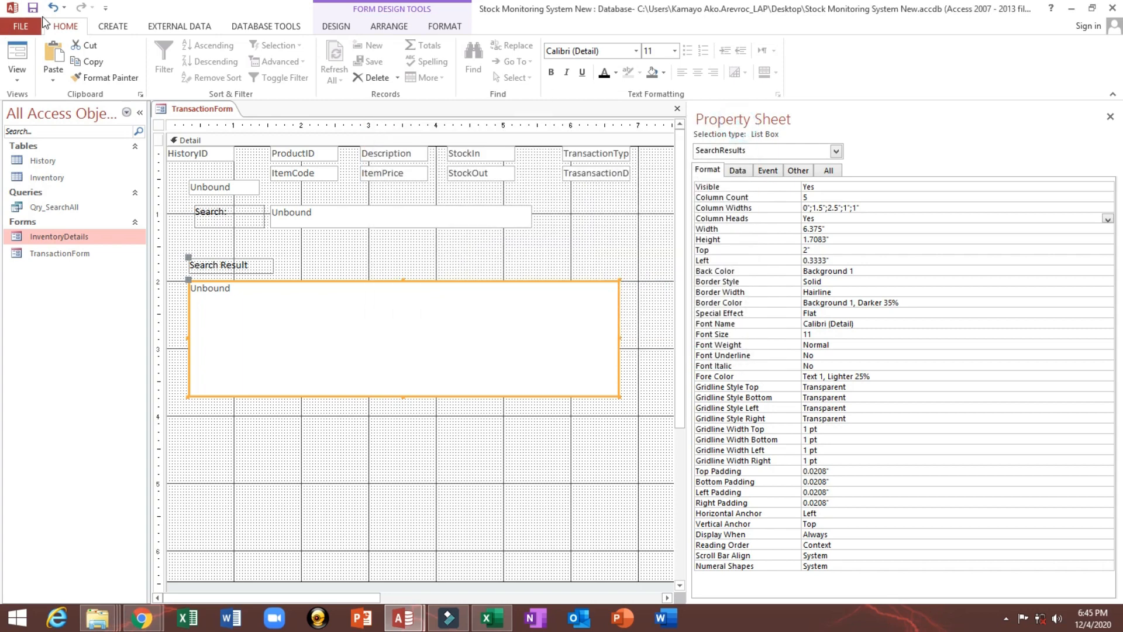
pyautogui.click(34, 8)
pyautogui.click(17, 64)
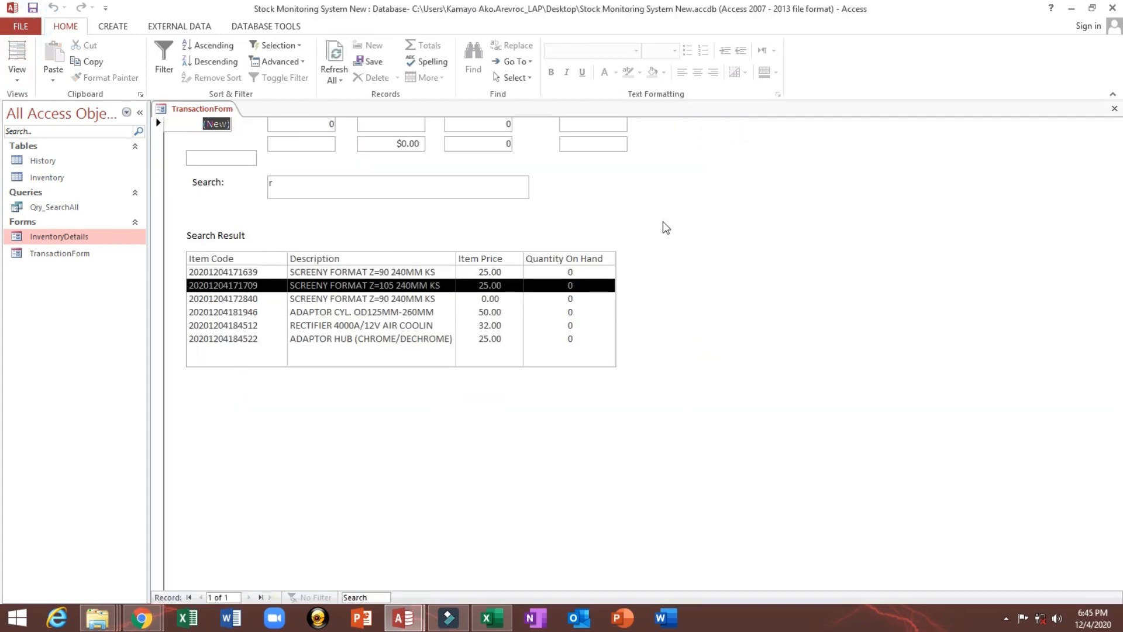
pyautogui.click(370, 298)
pyautogui.rightClick(802, 189)
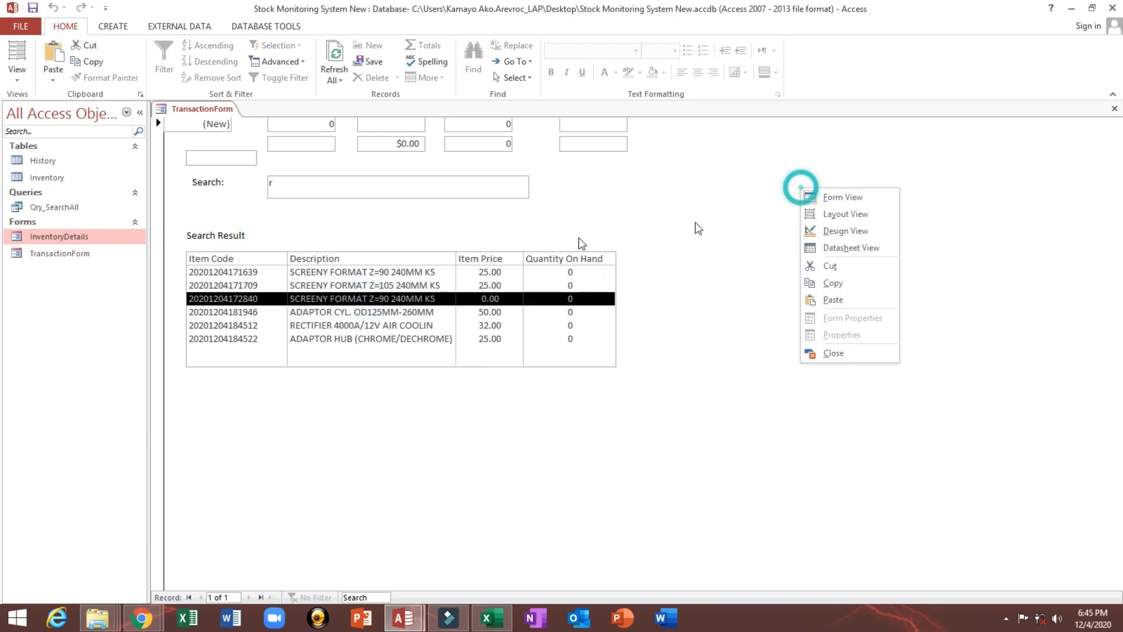
pyautogui.click(361, 292)
# - Return TransactionForm to Design View and widen the SearchResults list box to about 6.96 inches
pyautogui.rightClick(671, 195)
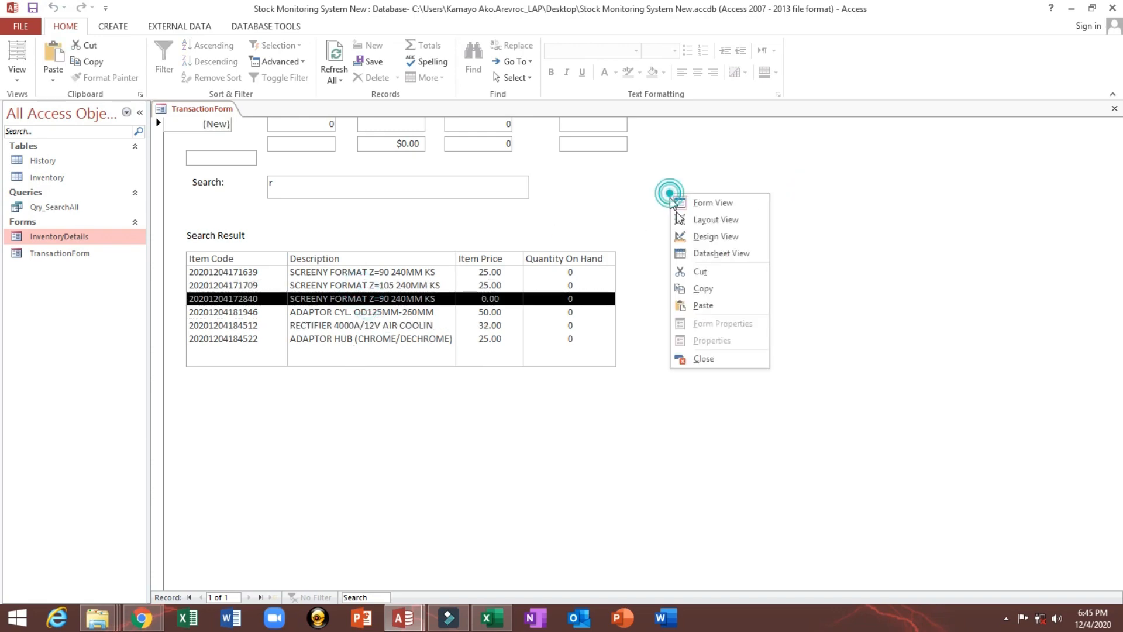
pyautogui.click(695, 234)
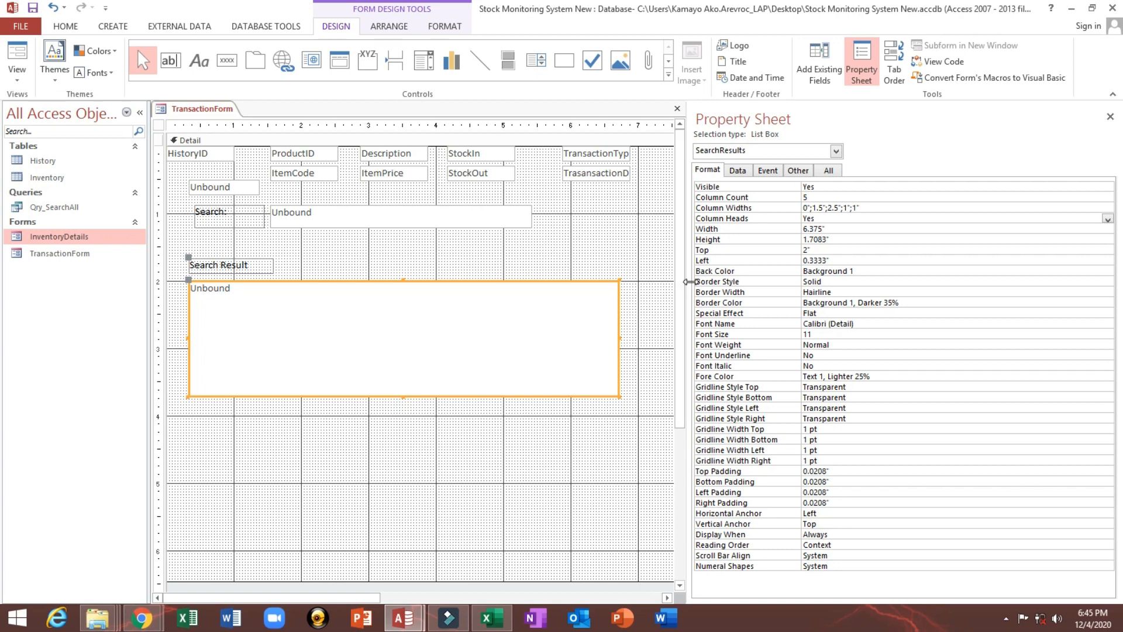
pyautogui.moveTo(690, 281); pyautogui.dragTo(770, 289)
pyautogui.moveTo(618, 338); pyautogui.dragTo(659, 338)
pyautogui.click(326, 251)
pyautogui.click(306, 306)
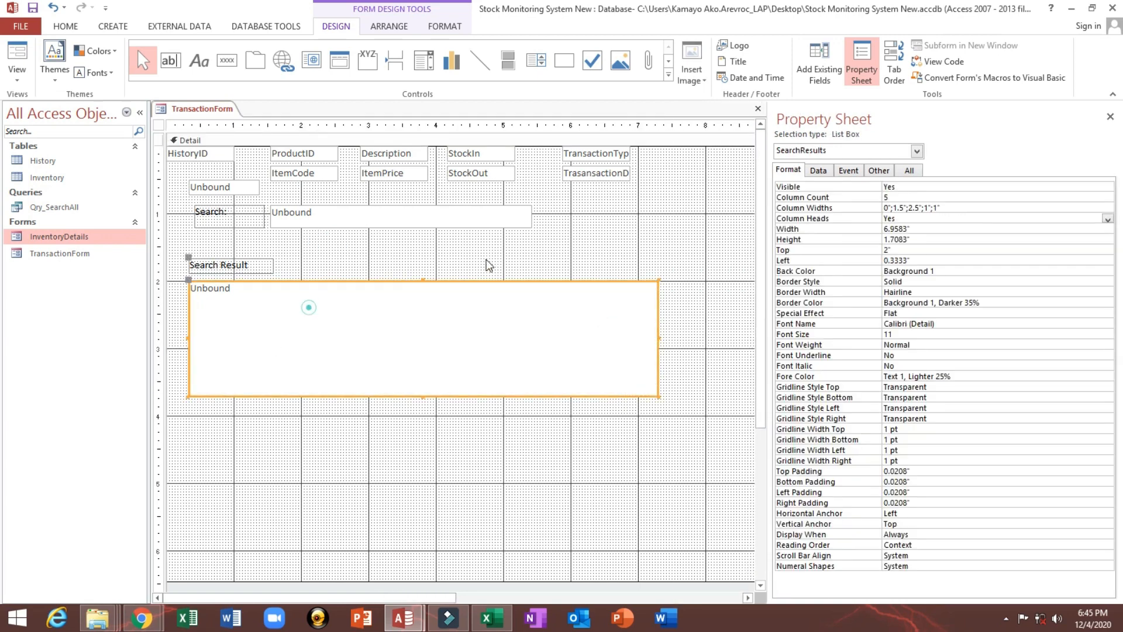
# - Set the SearchResults list box's third column width to 3 inches
pyautogui.click(912, 204)
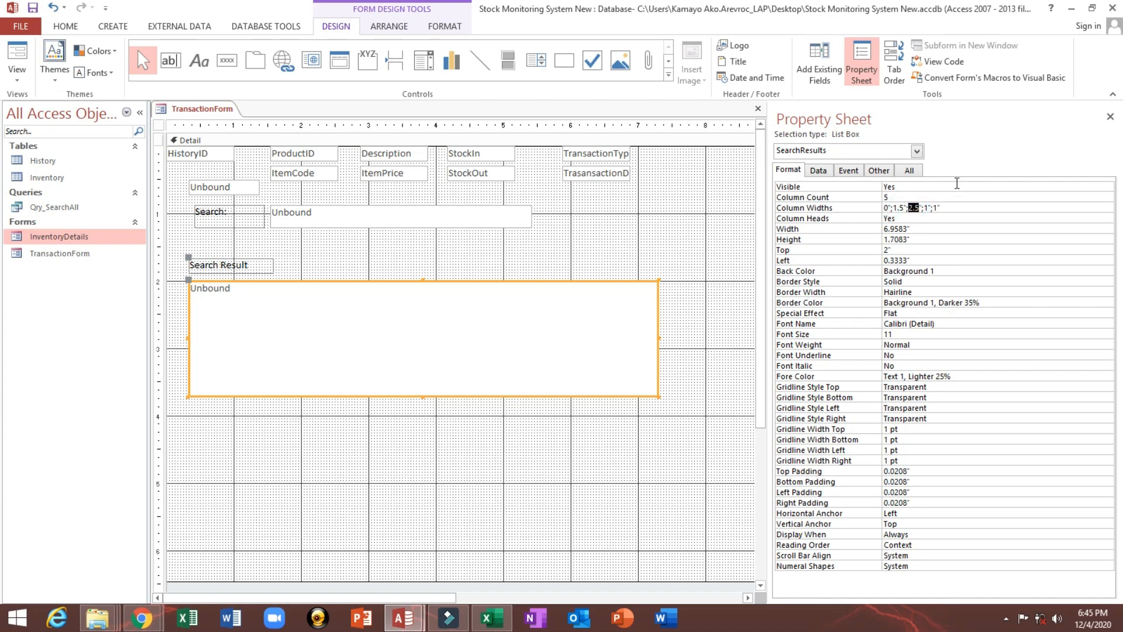
pyautogui.write('3')
pyautogui.press('Return')
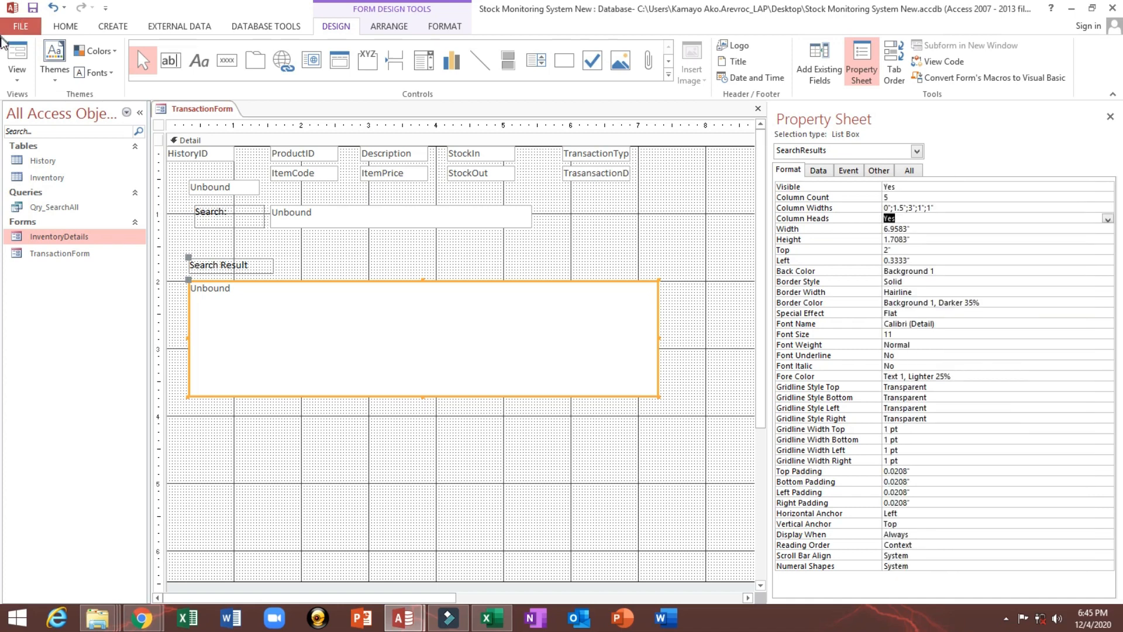
# - Examine the search result list in Form View by selecting several item rows
pyautogui.click(3, 42)
pyautogui.click(335, 272)
pyautogui.click(351, 320)
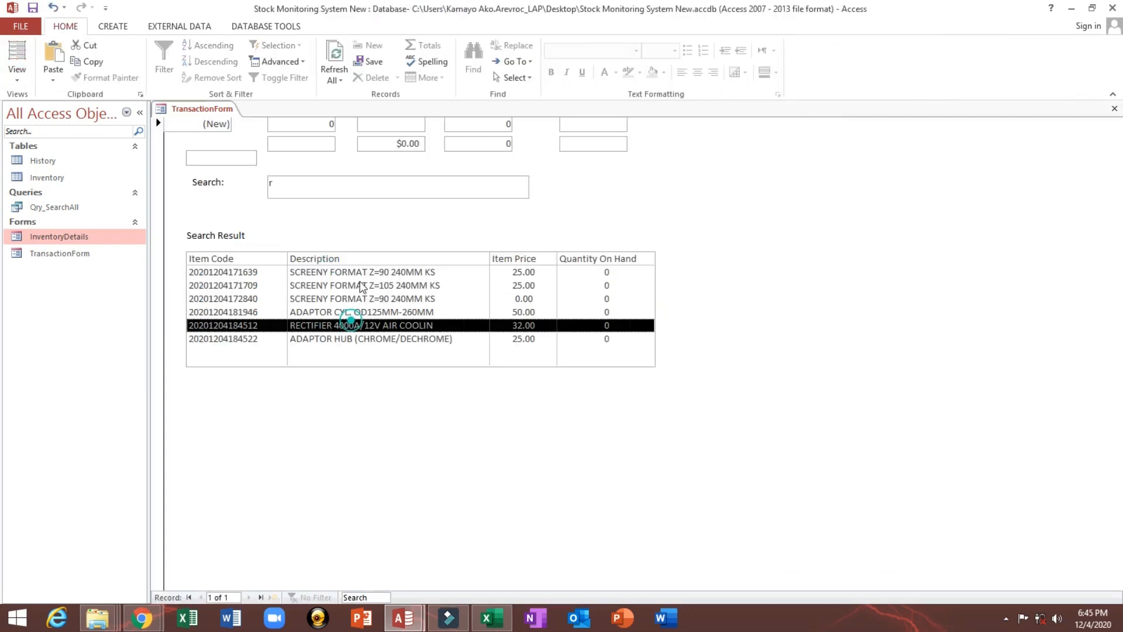
pyautogui.moveTo(360, 282); pyautogui.dragTo(310, 286)
pyautogui.click(310, 286)
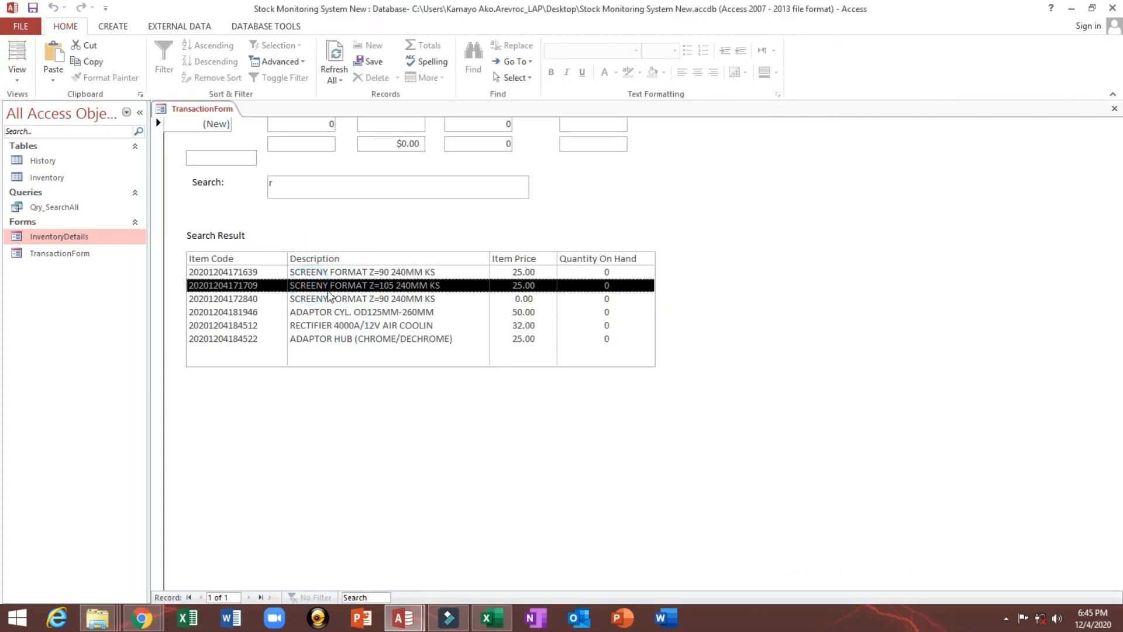
pyautogui.click(364, 310)
pyautogui.click(363, 269)
pyautogui.click(358, 326)
pyautogui.click(349, 266)
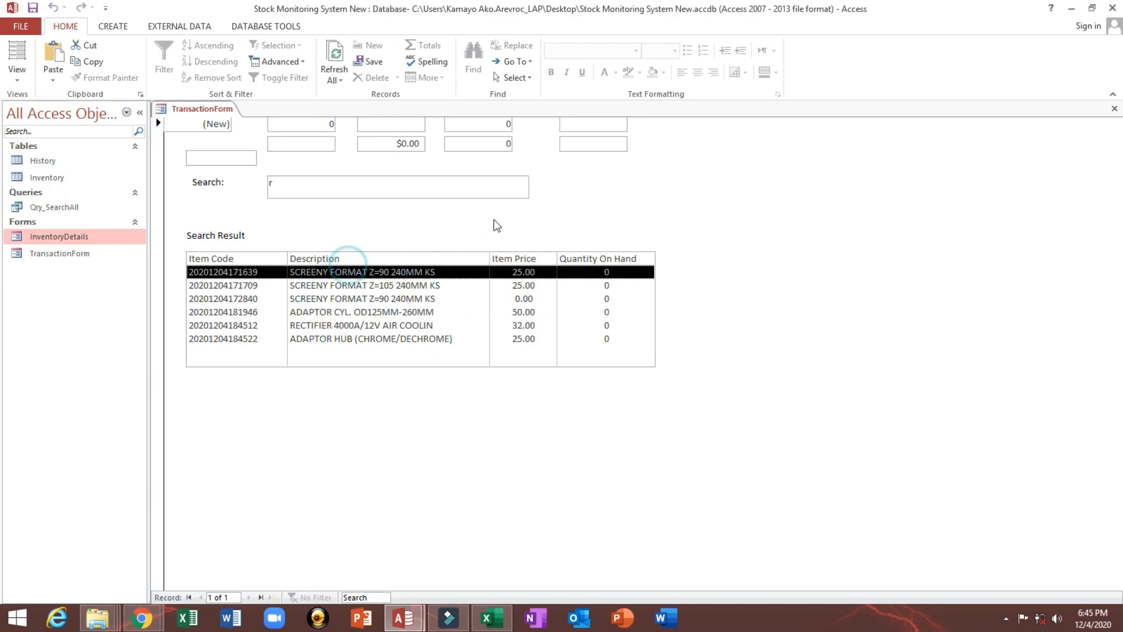
# - Return TransactionForm to Design View and save the form
pyautogui.rightClick(534, 199)
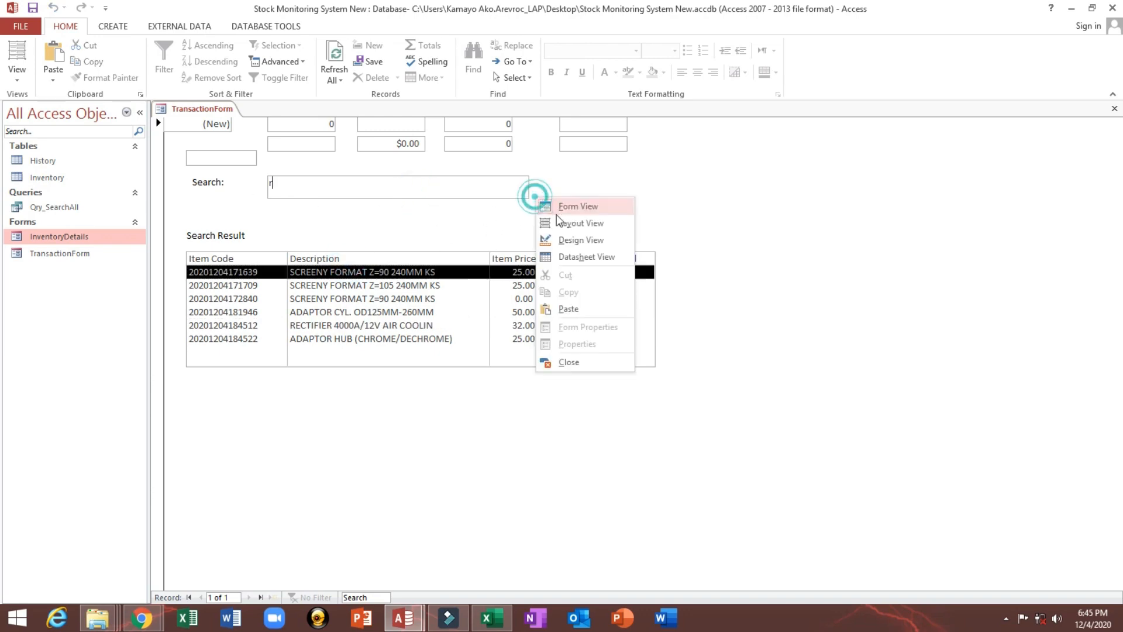
pyautogui.click(569, 238)
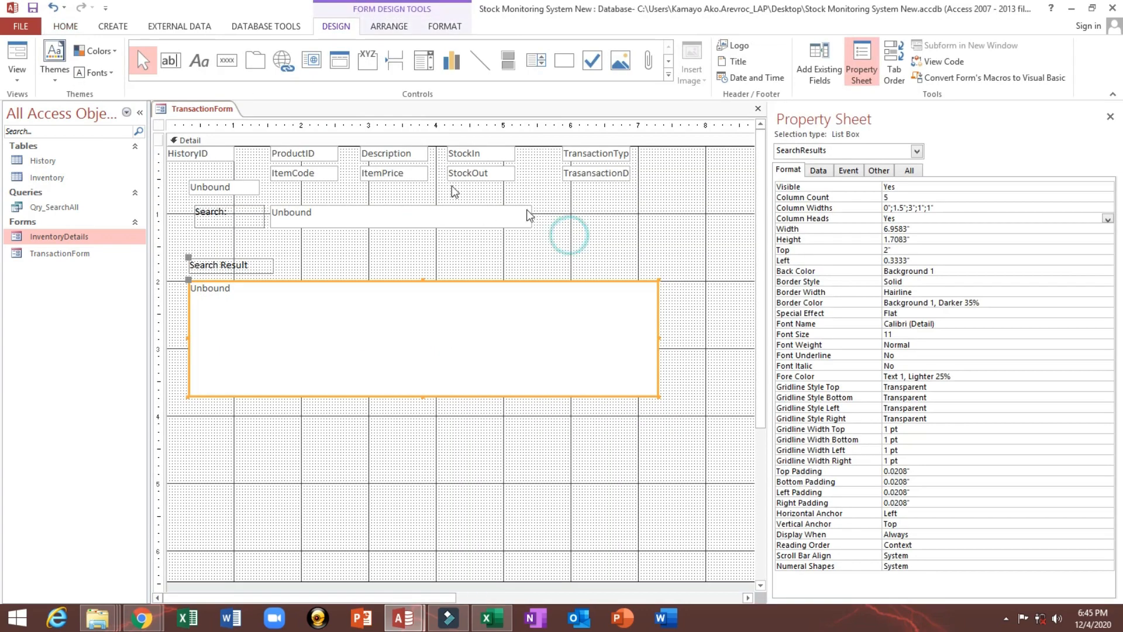
pyautogui.click(288, 213)
pyautogui.click(270, 191)
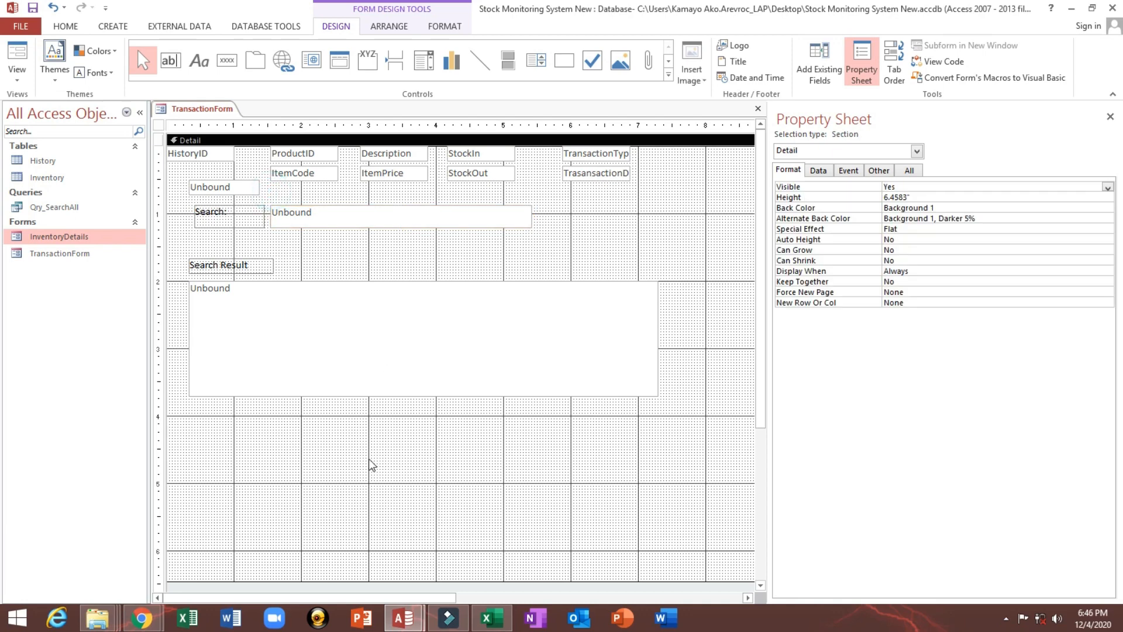
pyautogui.click(34, 9)
# - Open the CODE text file from the desktop and highlight its title line about multi field search
pyautogui.press('super+d')
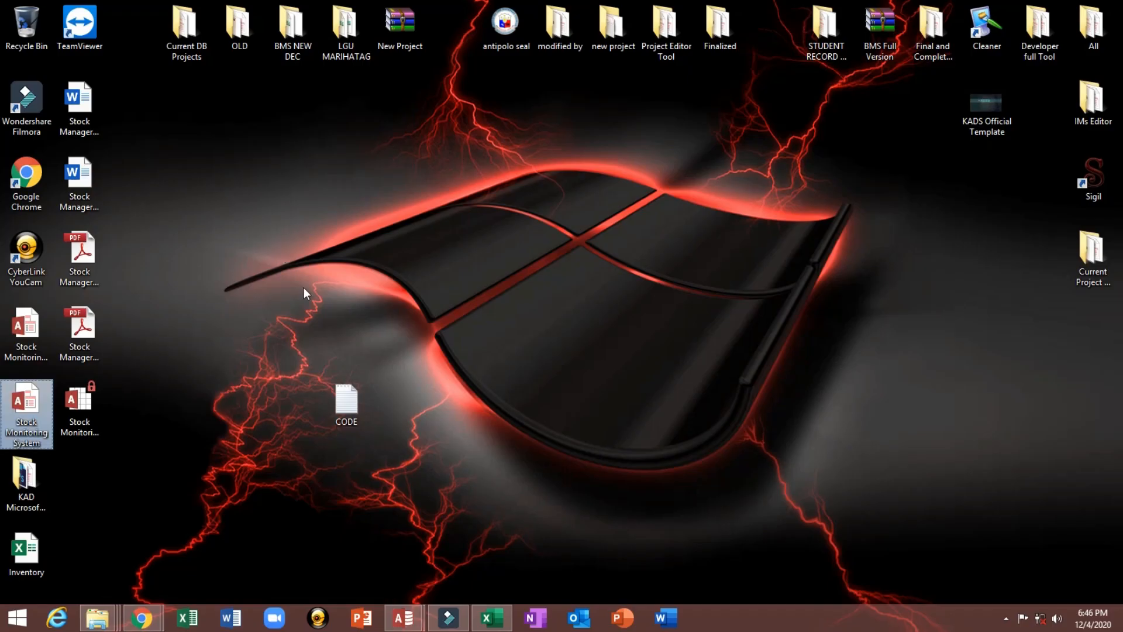
pyautogui.doubleClick(356, 408)
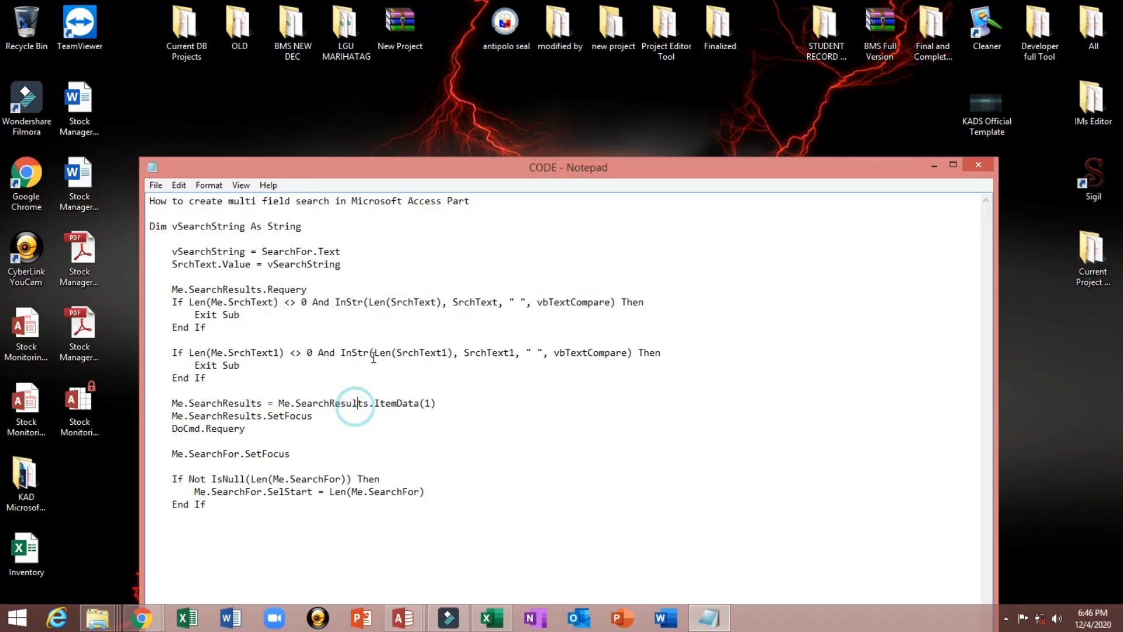
pyautogui.moveTo(329, 171)
pyautogui.mouseDown()
pyautogui.moveTo(347, 171)
pyautogui.moveTo(344, 162)
pyautogui.mouseUp()
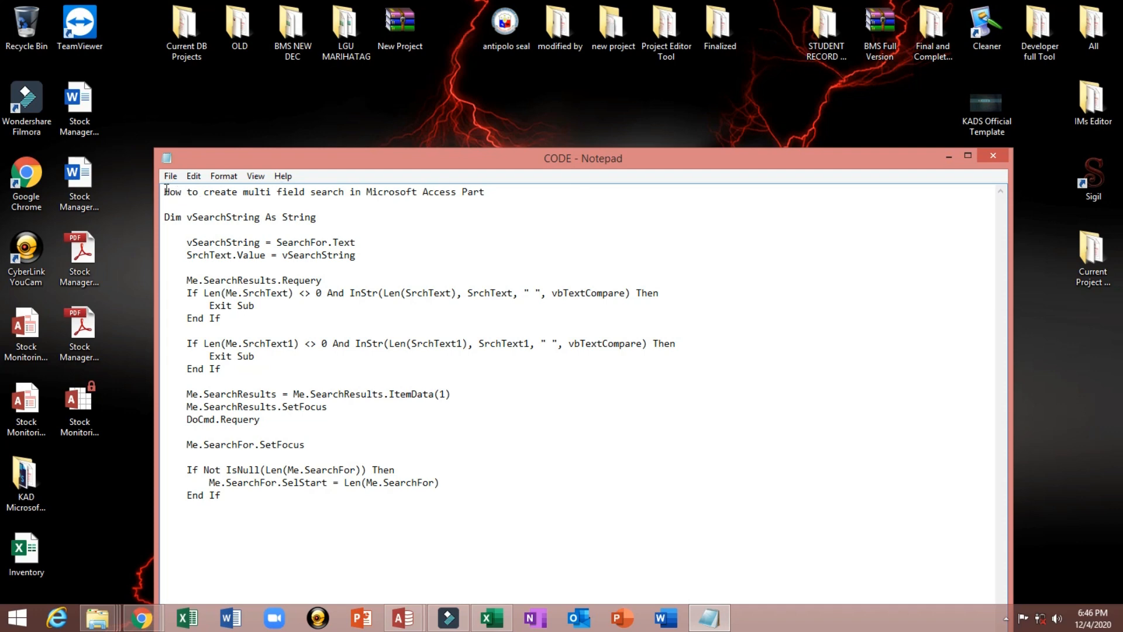
pyautogui.moveTo(166, 191); pyautogui.dragTo(485, 194)
pyautogui.click(519, 191)
pyautogui.moveTo(517, 191); pyautogui.dragTo(136, 197)
pyautogui.click(363, 201)
# - Indent the line "Dim vSearchString As String" by two spaces
pyautogui.click(163, 219)
pyautogui.press('Tab')
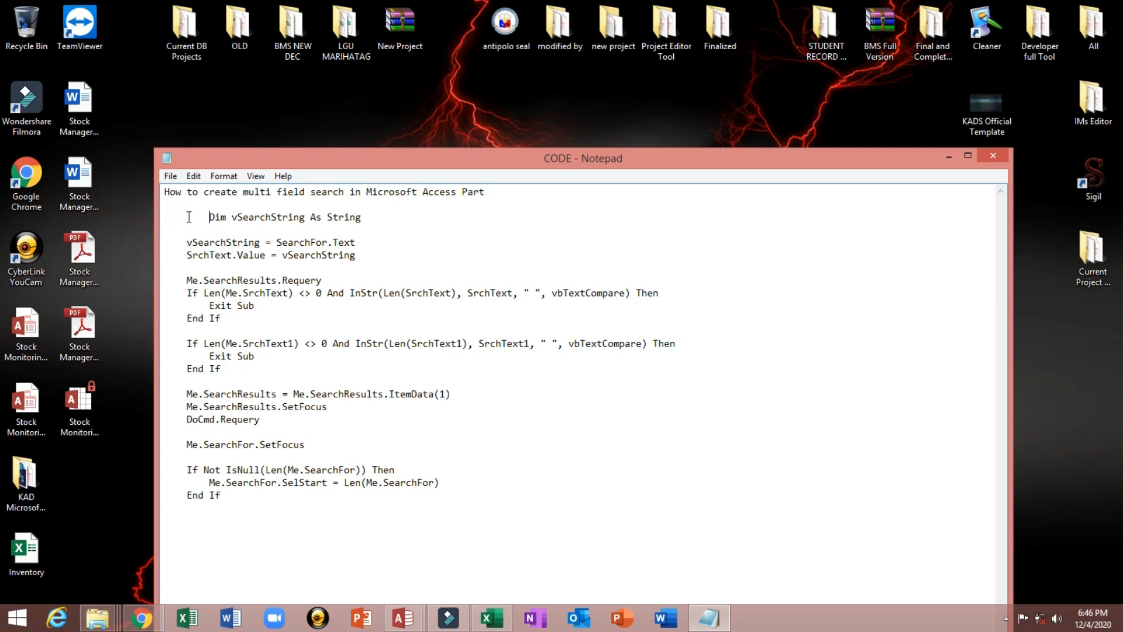
pyautogui.press('BackSpace')
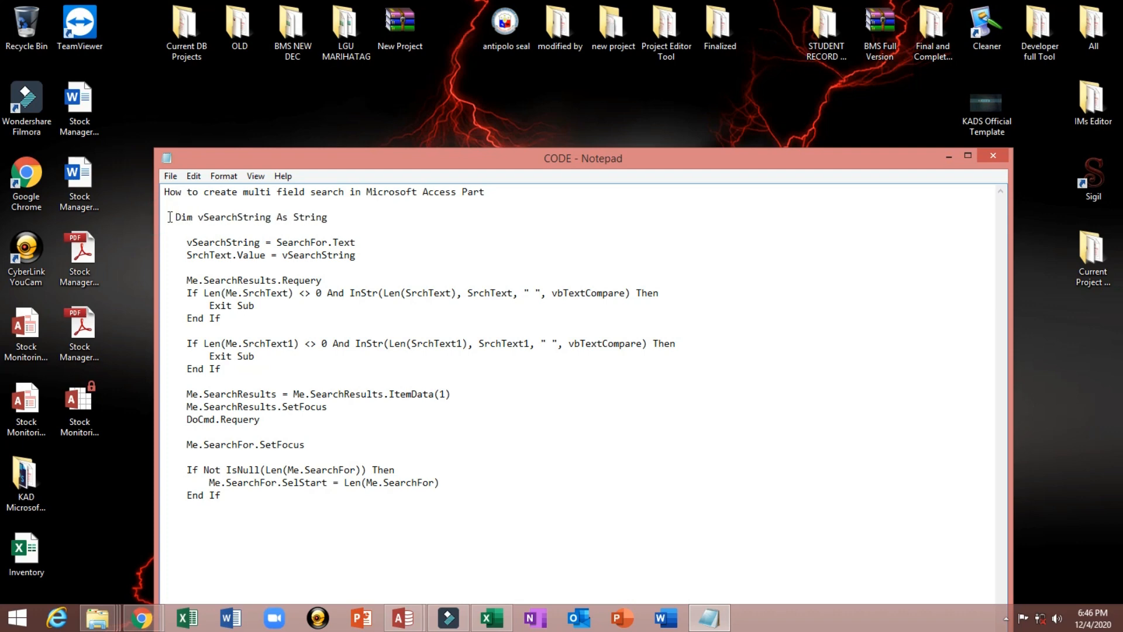
# - Copy the search code from the Dim vSearchString line through the last End If
pyautogui.moveTo(169, 217); pyautogui.dragTo(472, 511)
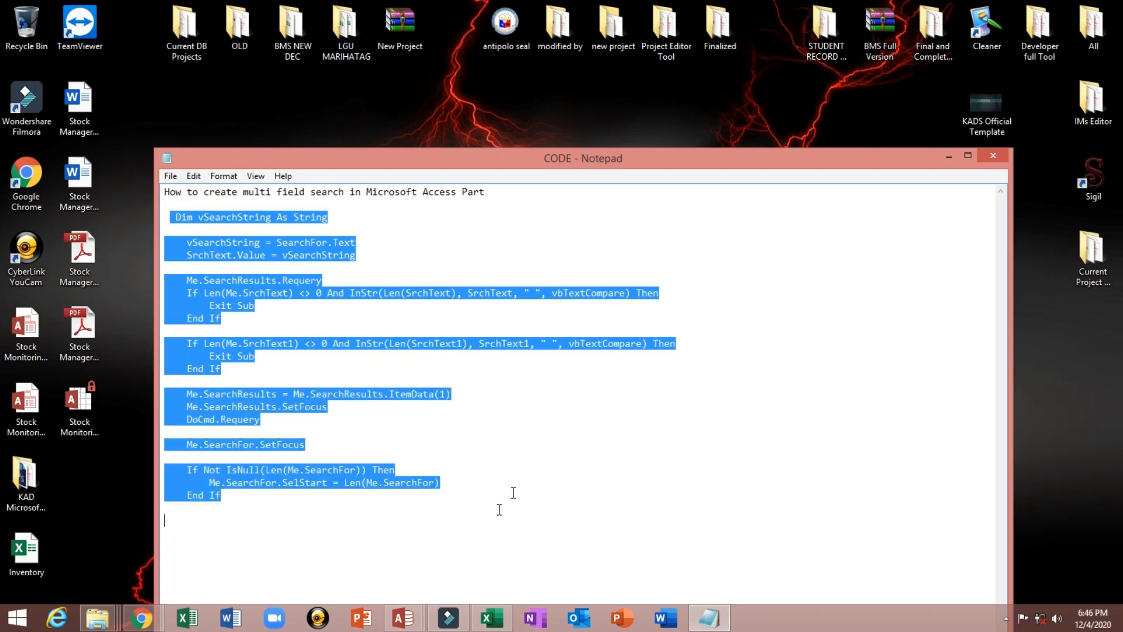
pyautogui.rightClick(288, 248)
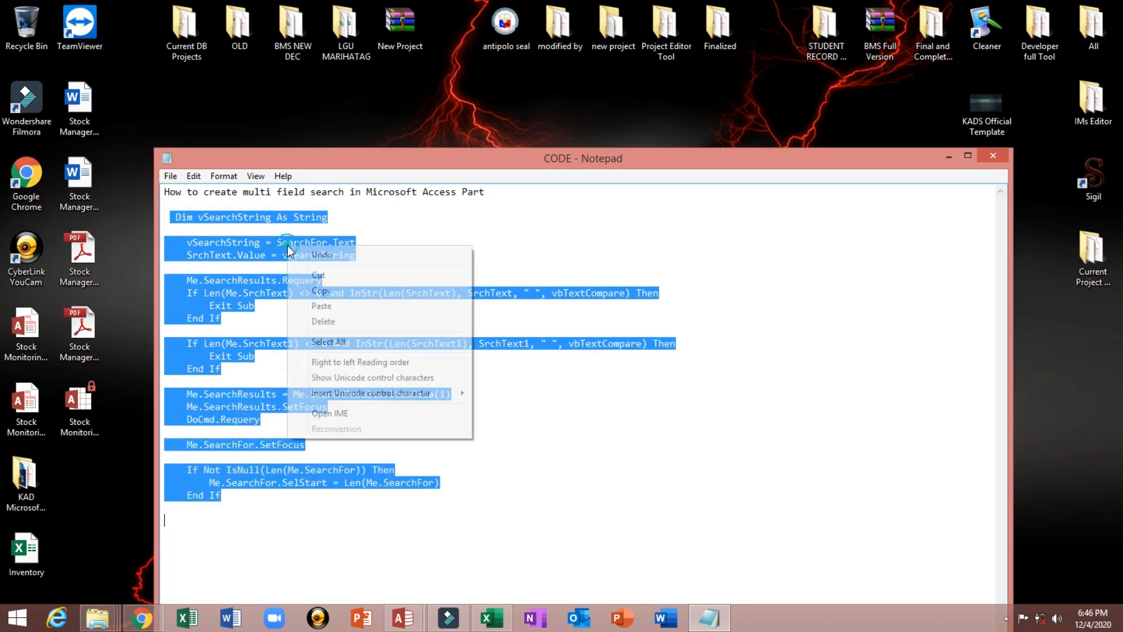
pyautogui.click(330, 291)
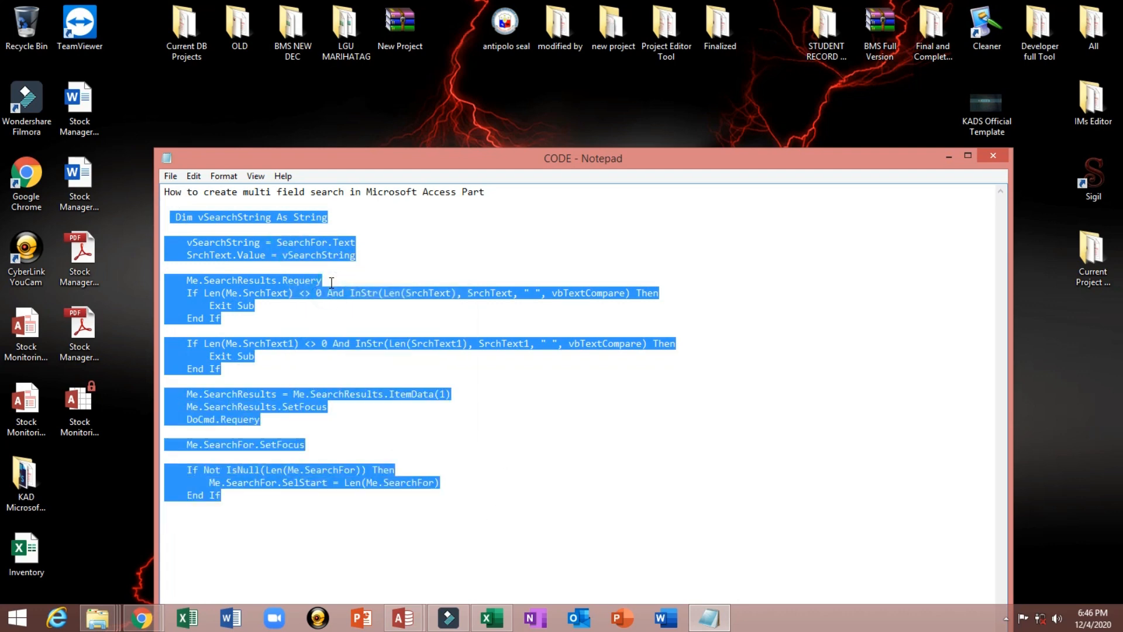
pyautogui.click(367, 260)
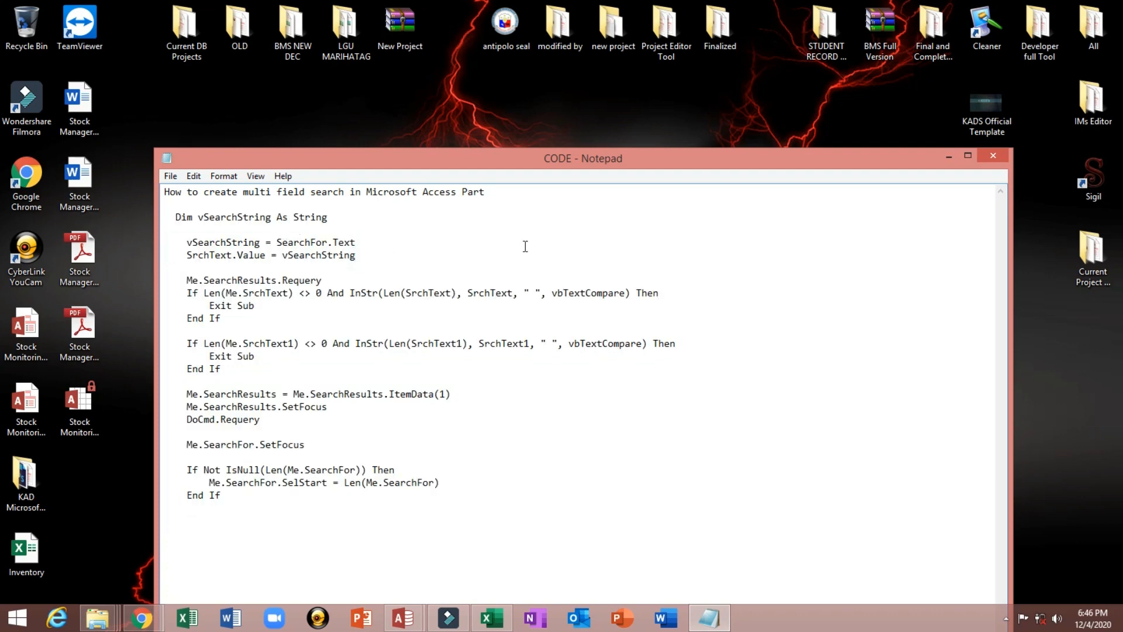
# - Go over the note's title line and the code block from Dim vSearchString down to the last End If
pyautogui.moveTo(549, 193); pyautogui.dragTo(156, 192)
pyautogui.click(183, 215)
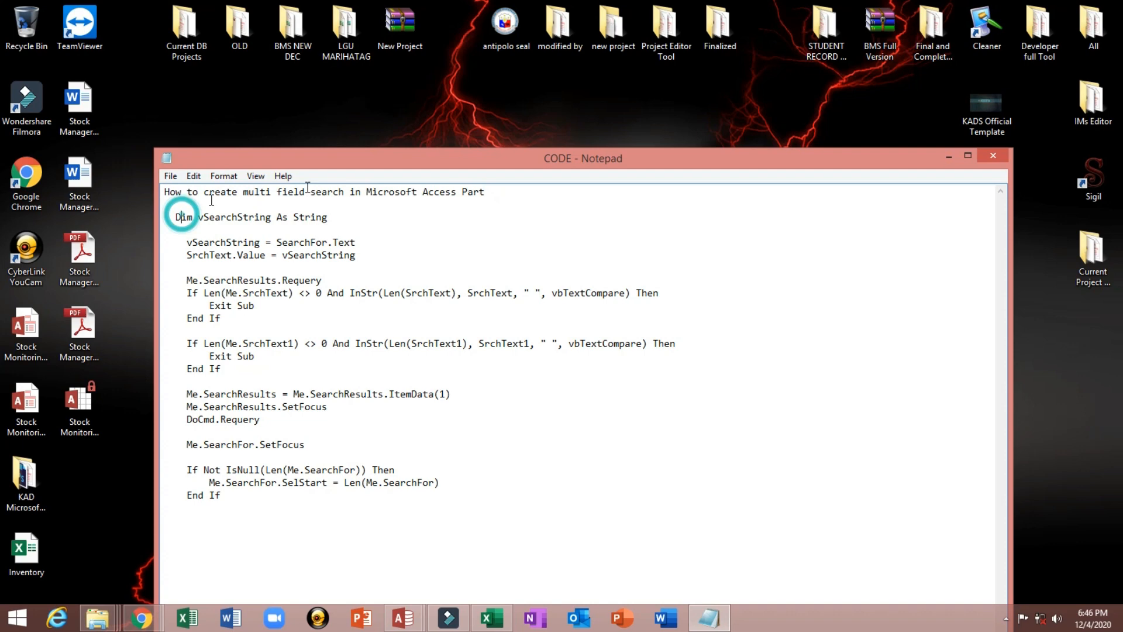
pyautogui.click(541, 197)
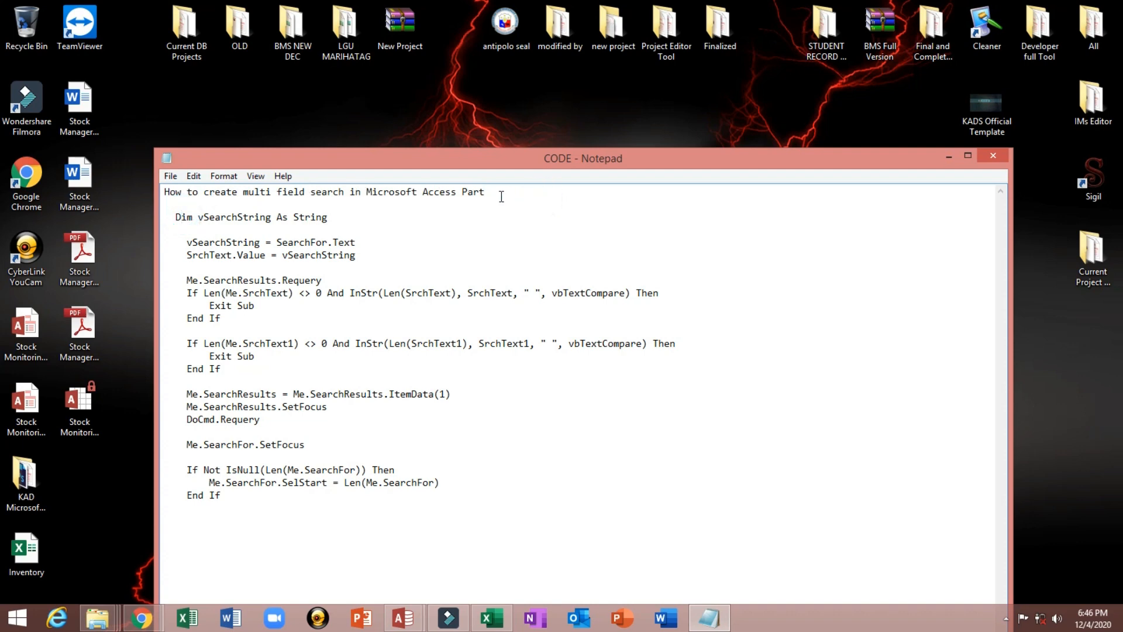
pyautogui.moveTo(501, 197); pyautogui.dragTo(461, 502)
pyautogui.click(236, 228)
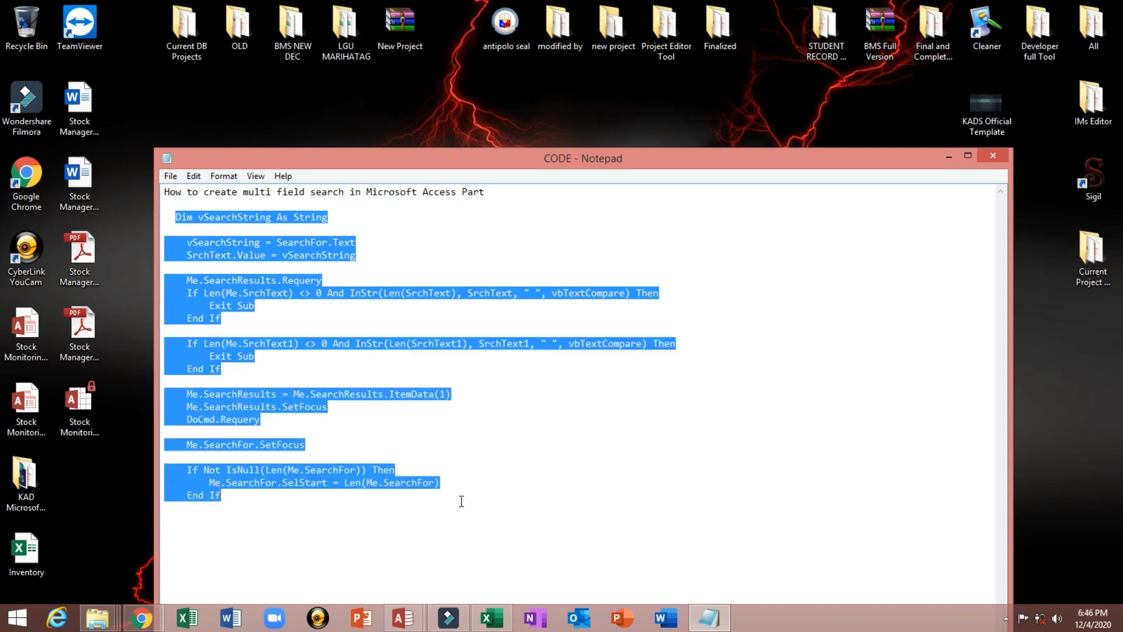
pyautogui.click(296, 234)
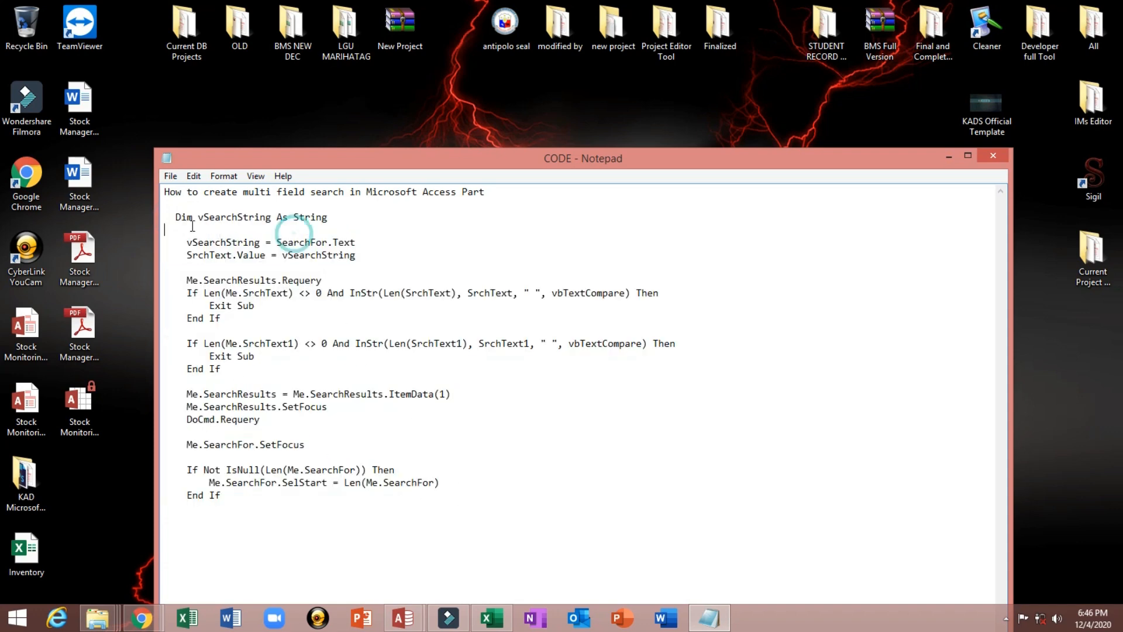
# - Select the code from Dim vSearchString through the last End If and switch to the TransactionForm design in Access
pyautogui.moveTo(175, 217); pyautogui.dragTo(427, 490)
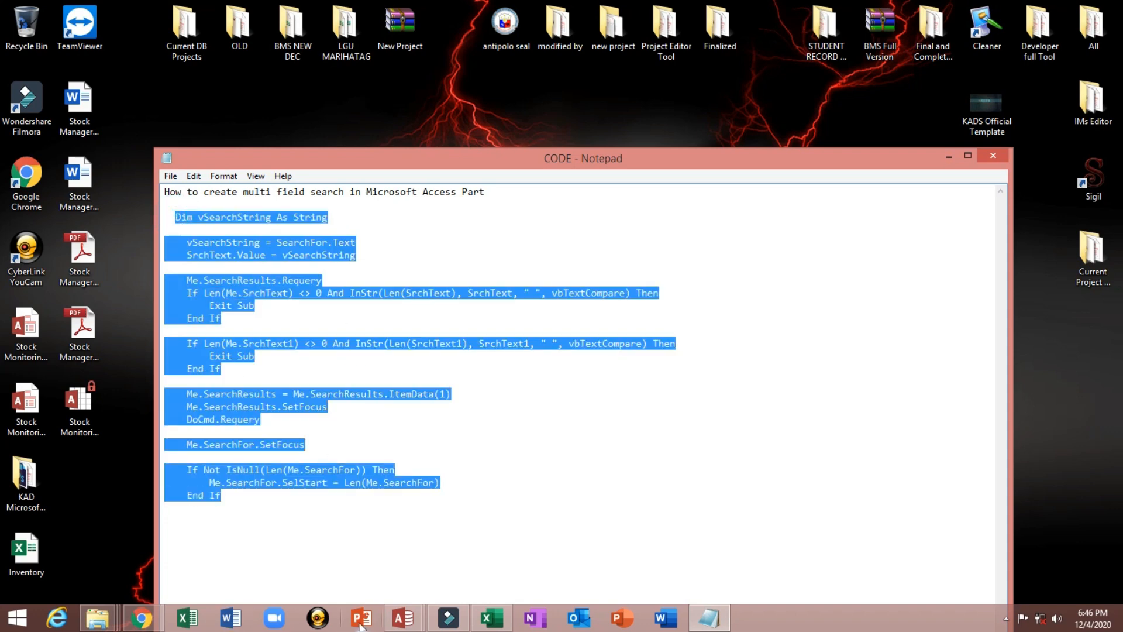
pyautogui.moveTo(403, 617)
pyautogui.click(327, 538)
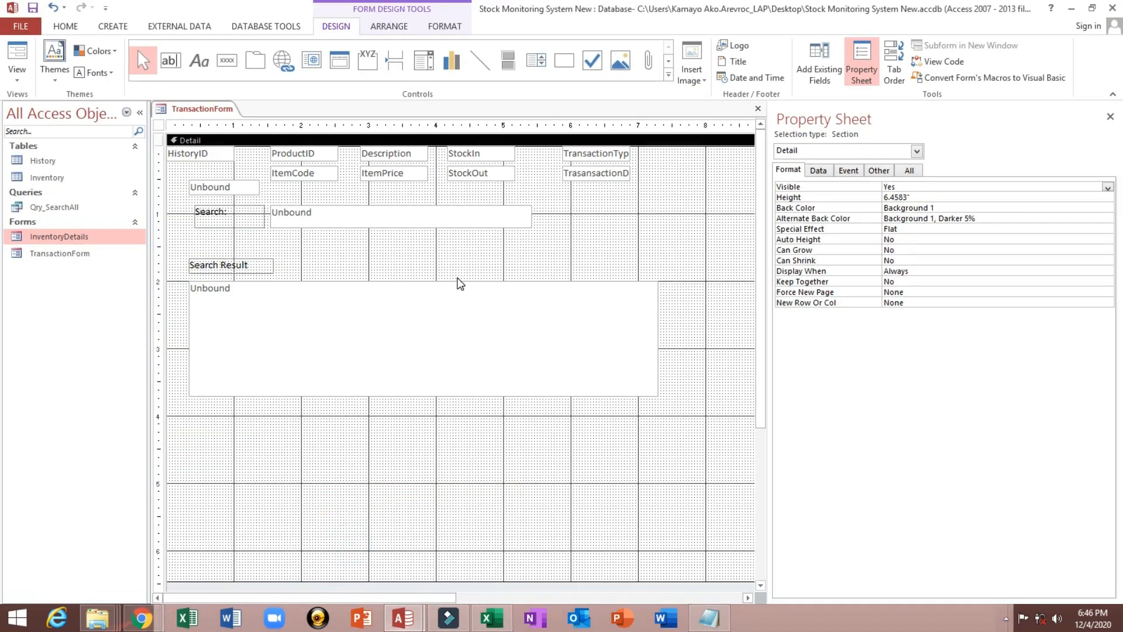
# - Assign an event procedure to the On Change event of the SearchFor text box and open its code
pyautogui.click(342, 213)
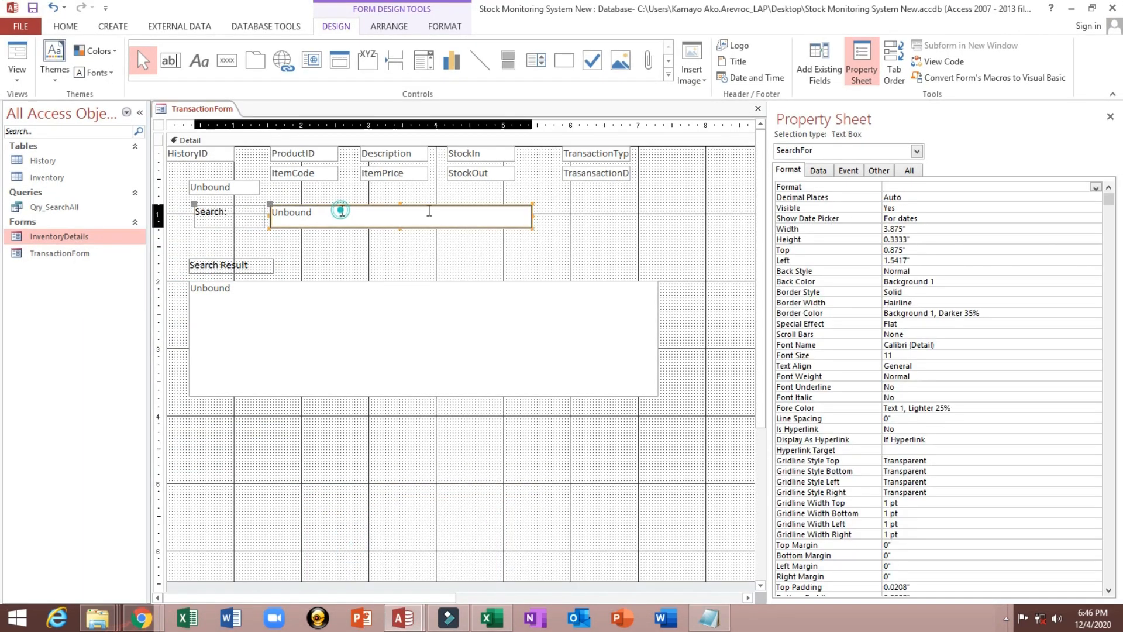
pyautogui.click(847, 172)
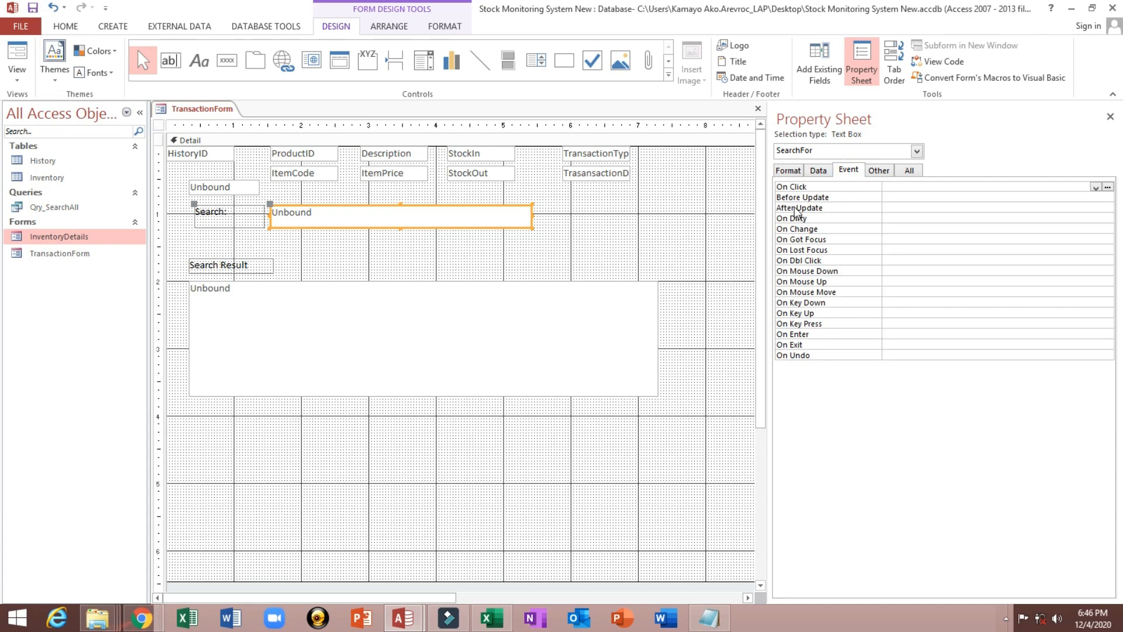
pyautogui.click(796, 229)
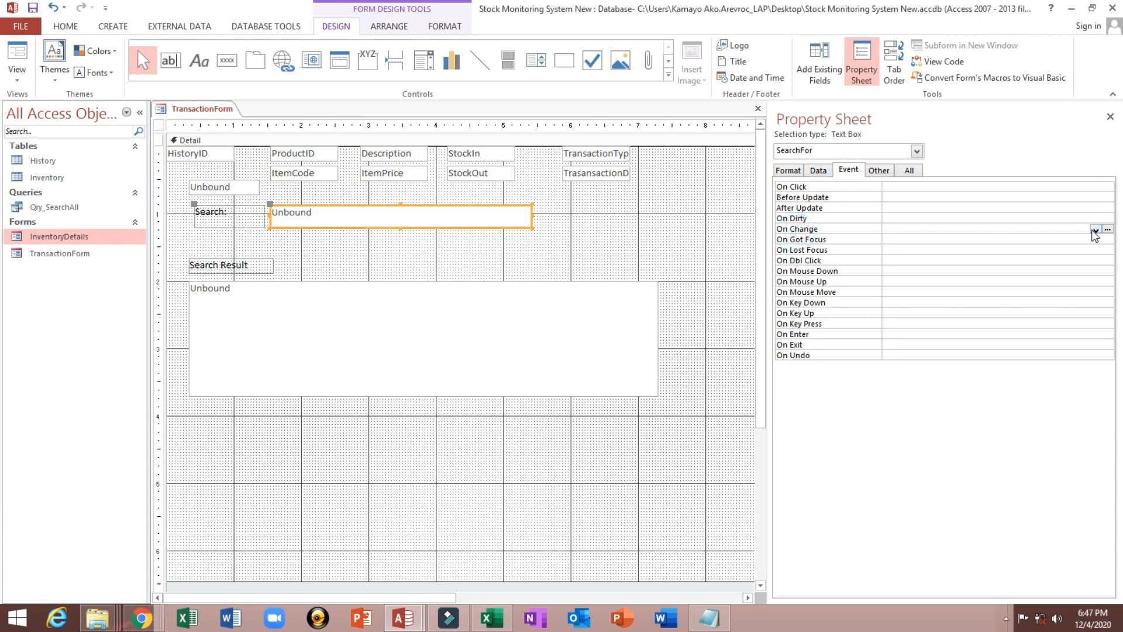
pyautogui.click(1095, 230)
pyautogui.click(1068, 239)
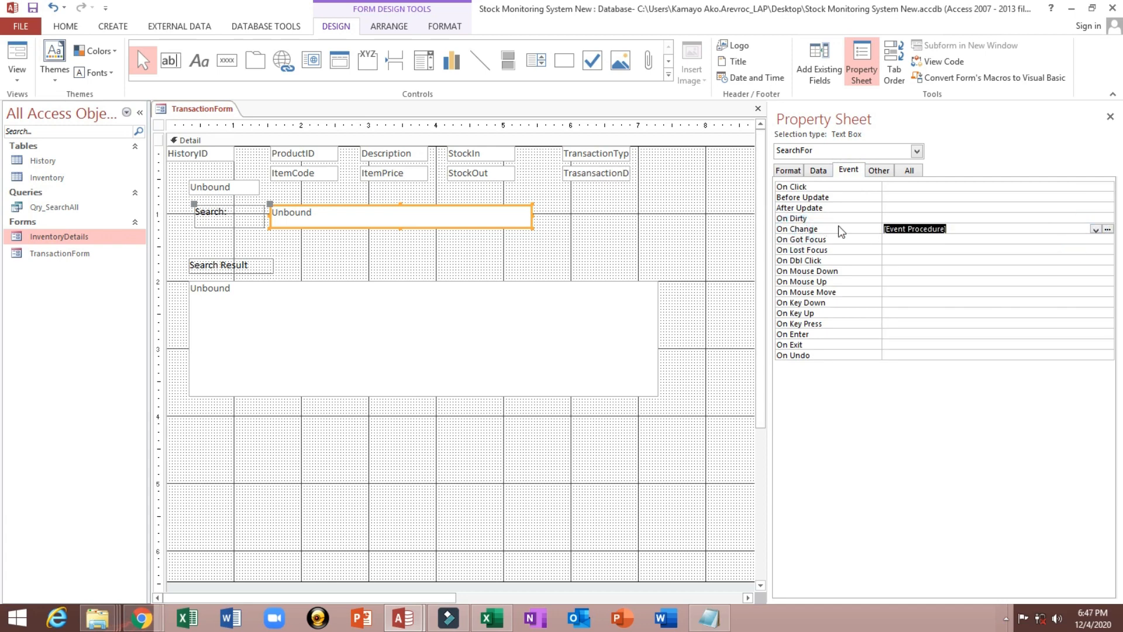
pyautogui.click(1108, 229)
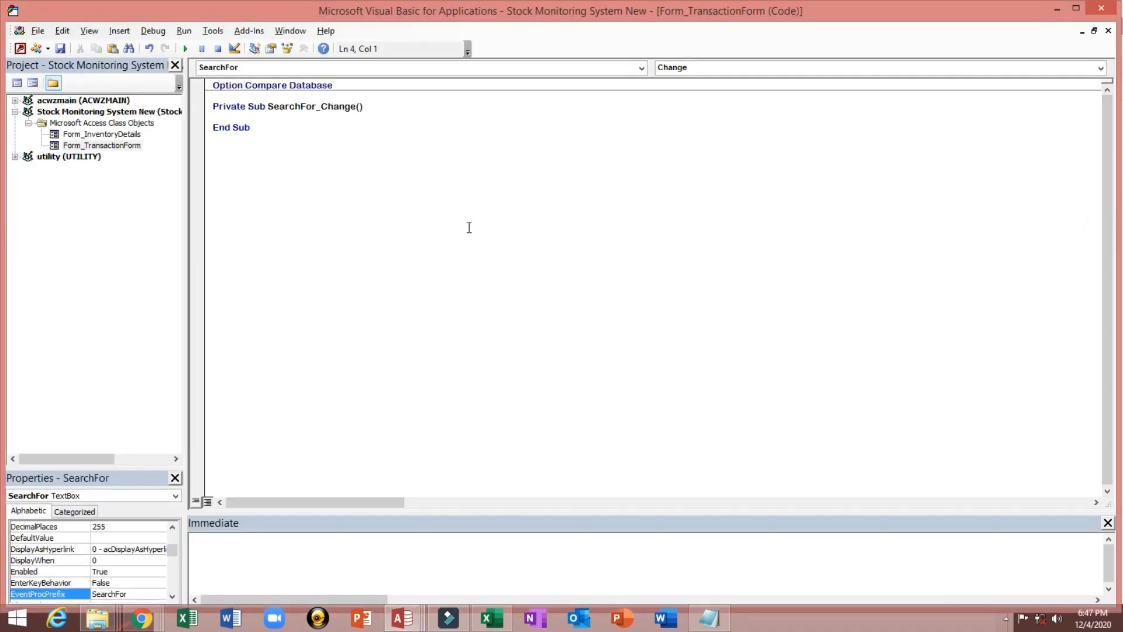
# - Paste the copied search code into the SearchFor_Change procedure and return to the form design
pyautogui.hotkey('ctrl', 'v')
pyautogui.click(479, 148)
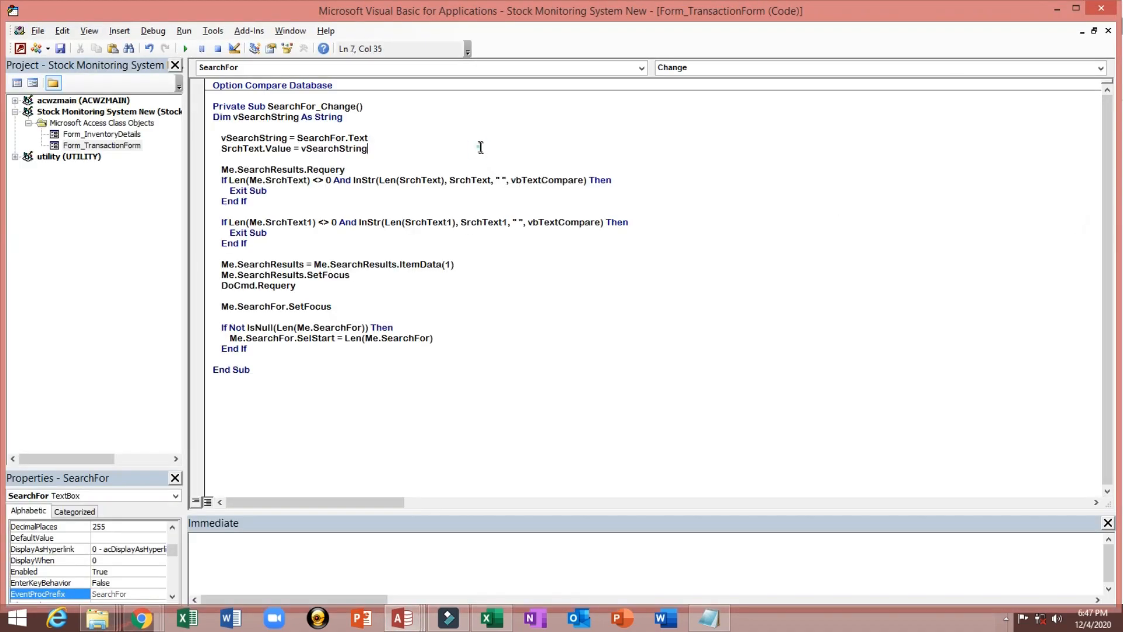
pyautogui.hotkey('alt', 'F11')
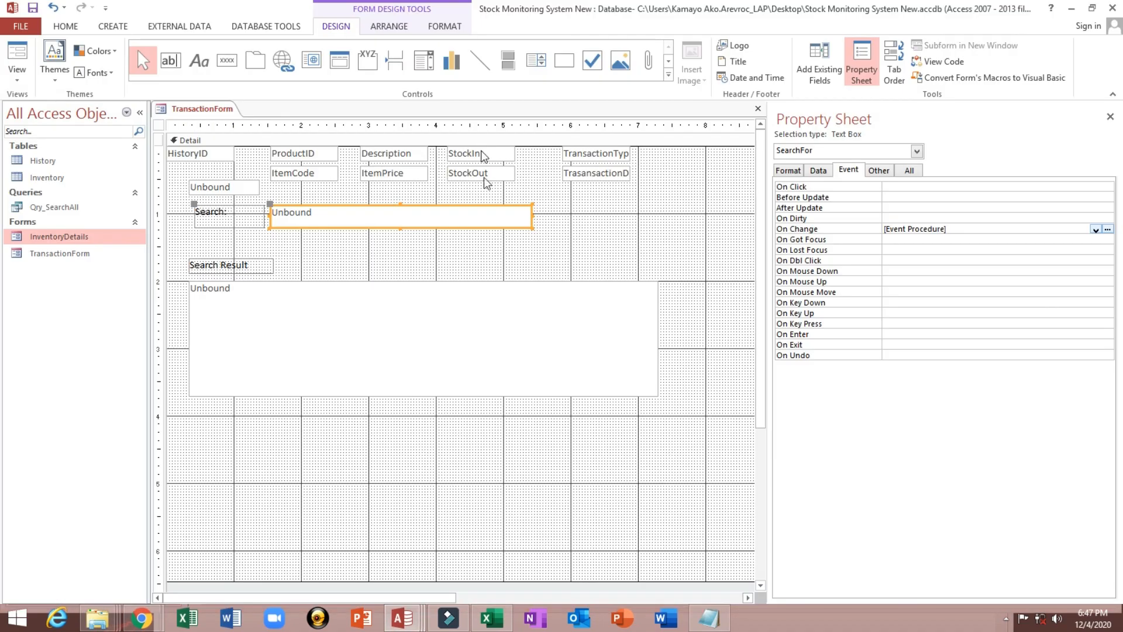
# - Draw a command button about 0.46" wide and 0.29" high beside the search text box
pyautogui.click(570, 214)
pyautogui.click(227, 61)
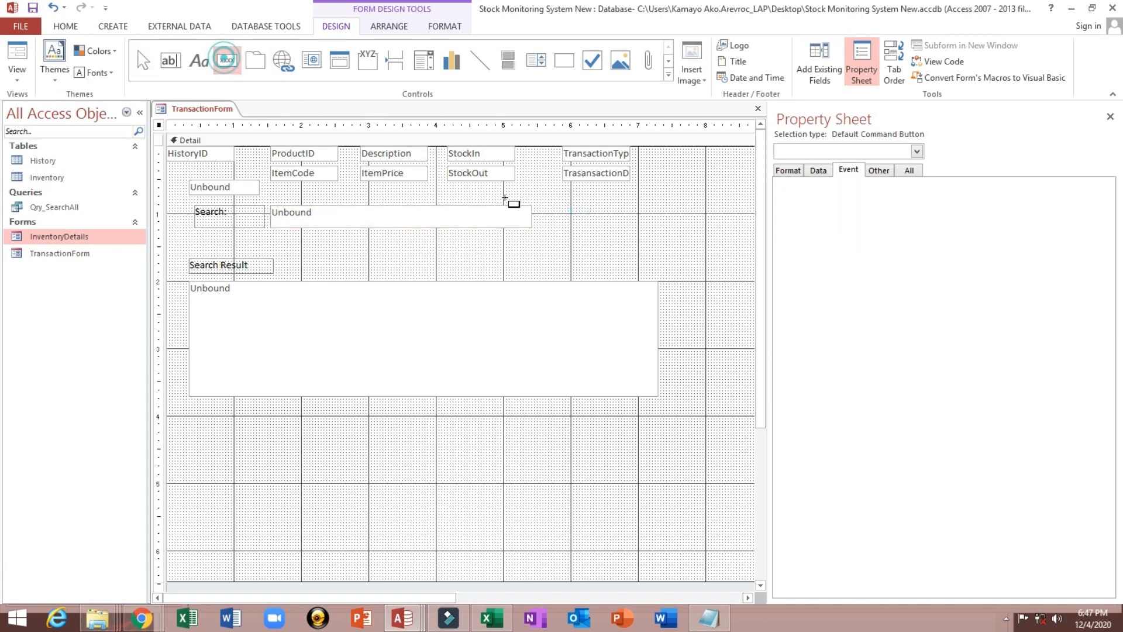
pyautogui.moveTo(537, 204); pyautogui.dragTo(571, 232)
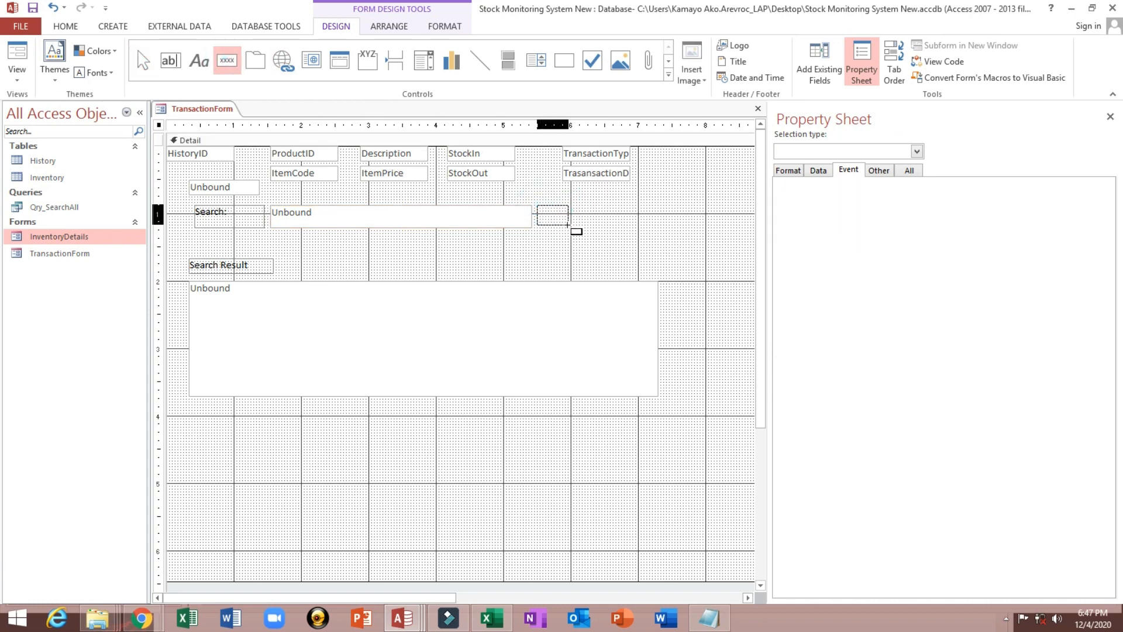
pyautogui.click(510, 331)
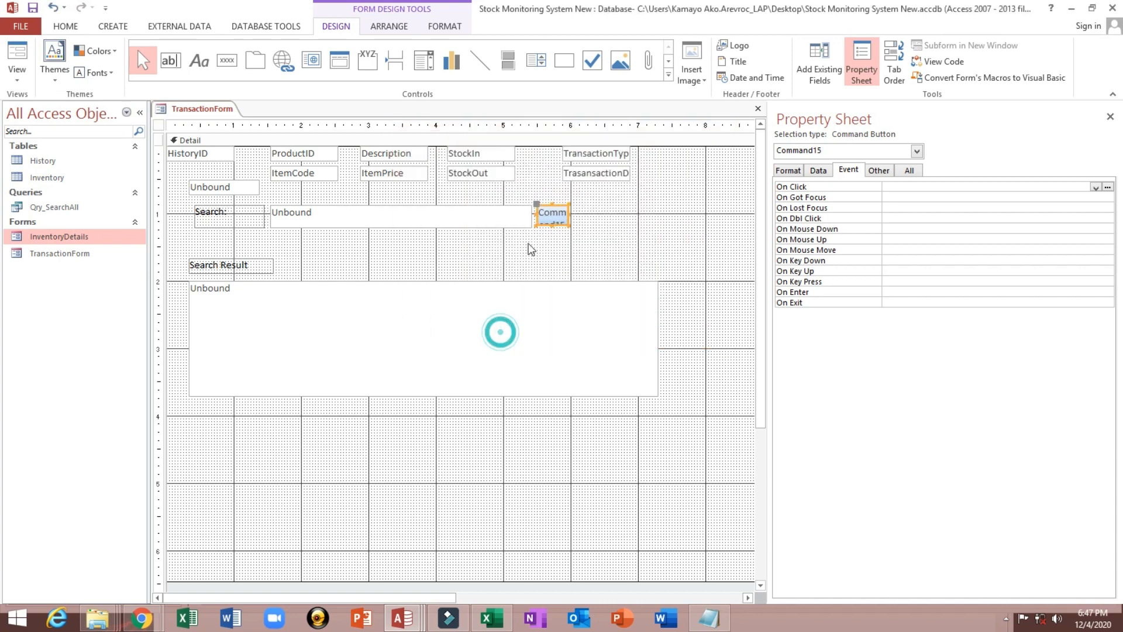
# - Set the new command button's caption to Clear
pyautogui.click(788, 170)
pyautogui.click(933, 186)
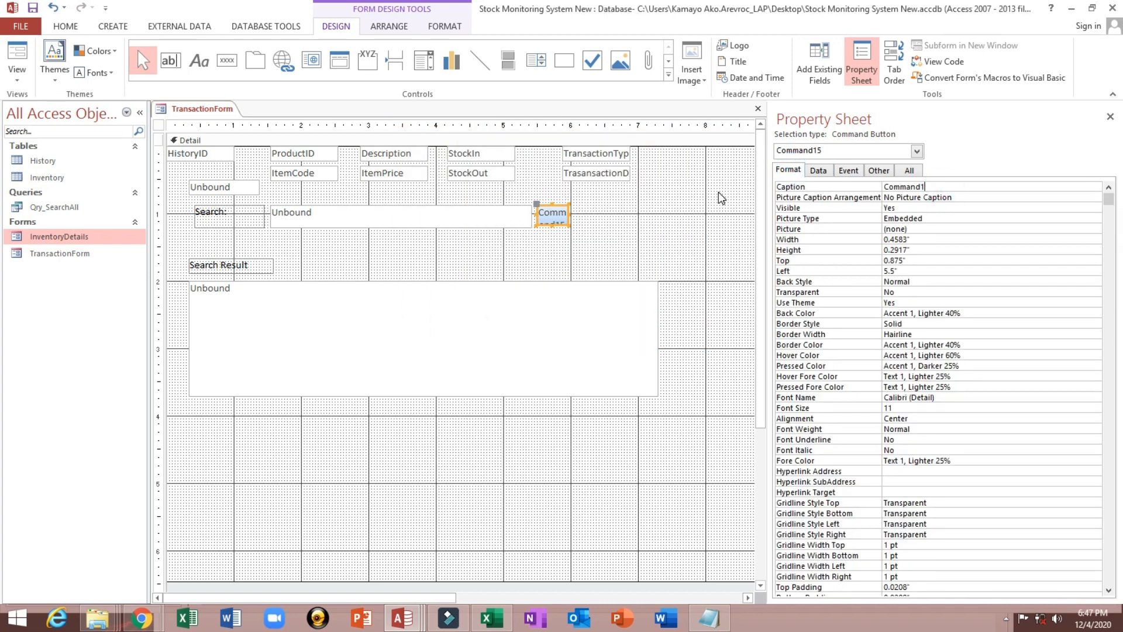
pyautogui.press('BackSpace')
pyautogui.press('BackSpace')
pyautogui.press('BackSpace')
pyautogui.press('BackSpace')
pyautogui.press('BackSpace')
pyautogui.press('BackSpace')
pyautogui.press('BackSpace')
pyautogui.write('Clear')
pyautogui.click(807, 186)
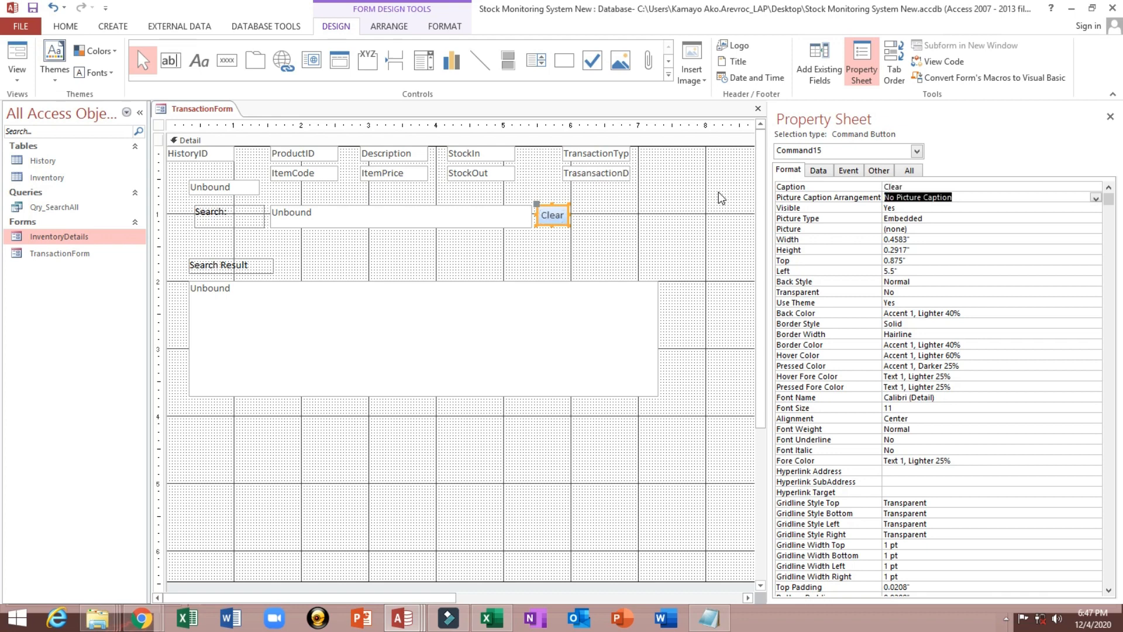
# - Name the Clear button cmdClear
pyautogui.click(874, 170)
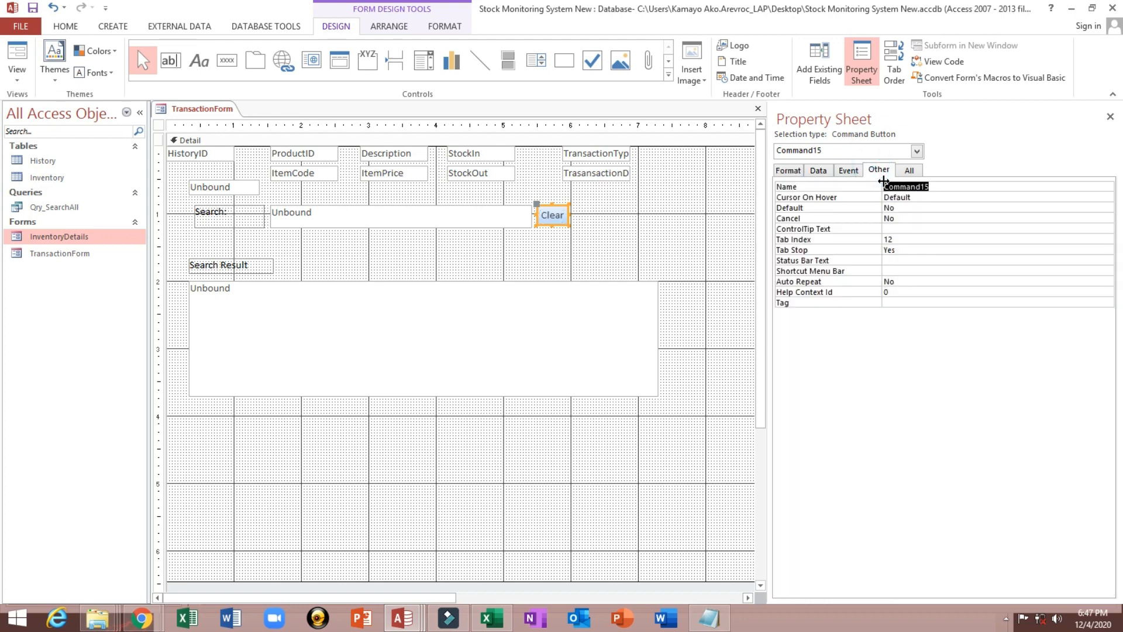
pyautogui.write('cmdClear')
pyautogui.press('Return')
# - Assign an event procedure to the On Click event of the Clear button and open its code
pyautogui.click(848, 170)
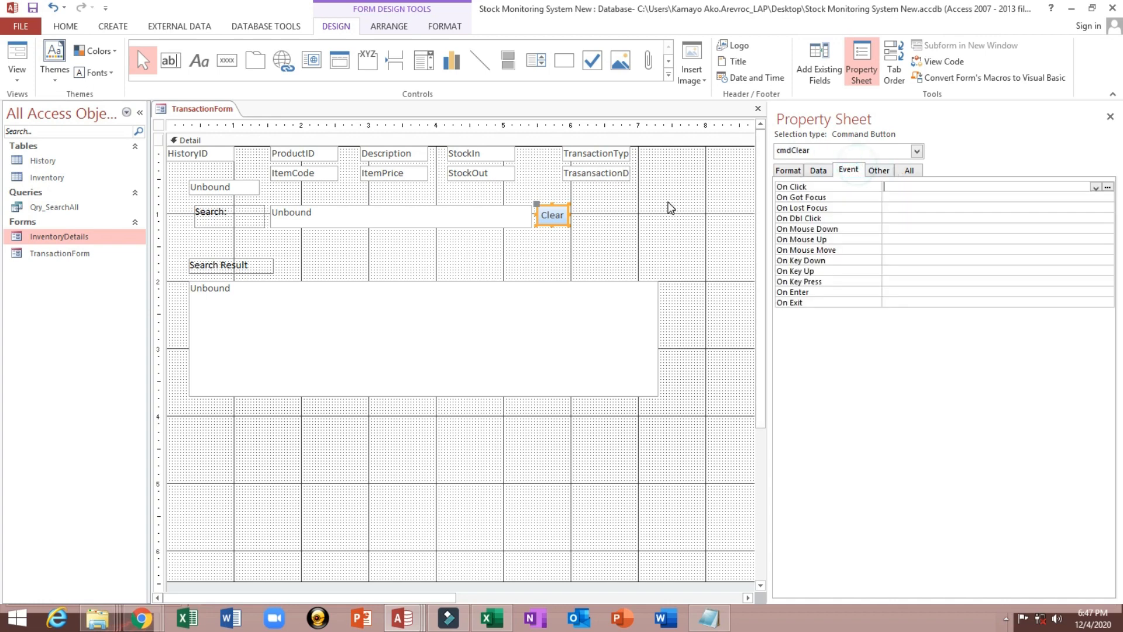
pyautogui.click(1096, 188)
pyautogui.click(1109, 196)
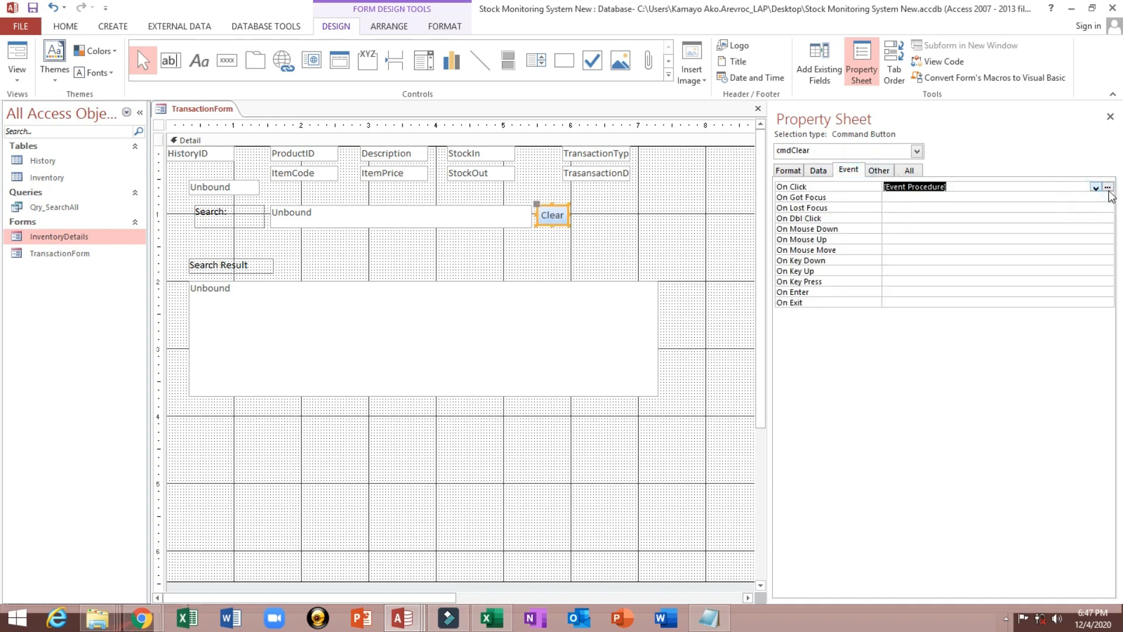
pyautogui.click(1108, 187)
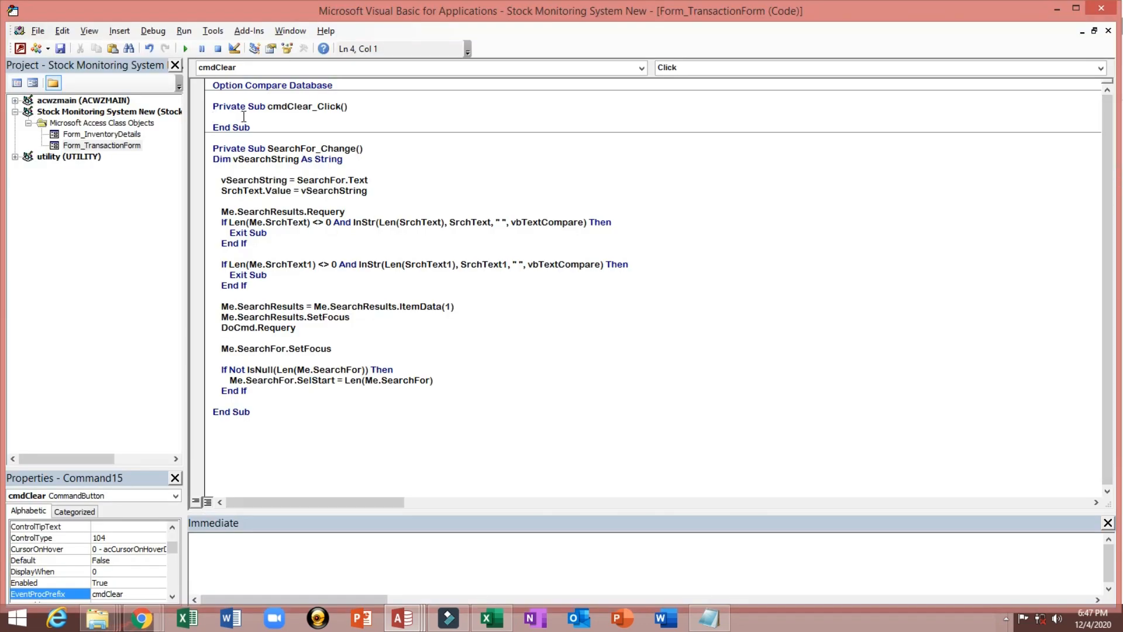
# - Add the line Me.SearchFor = "" to the cmdClear_Click procedure
pyautogui.write('Me.')
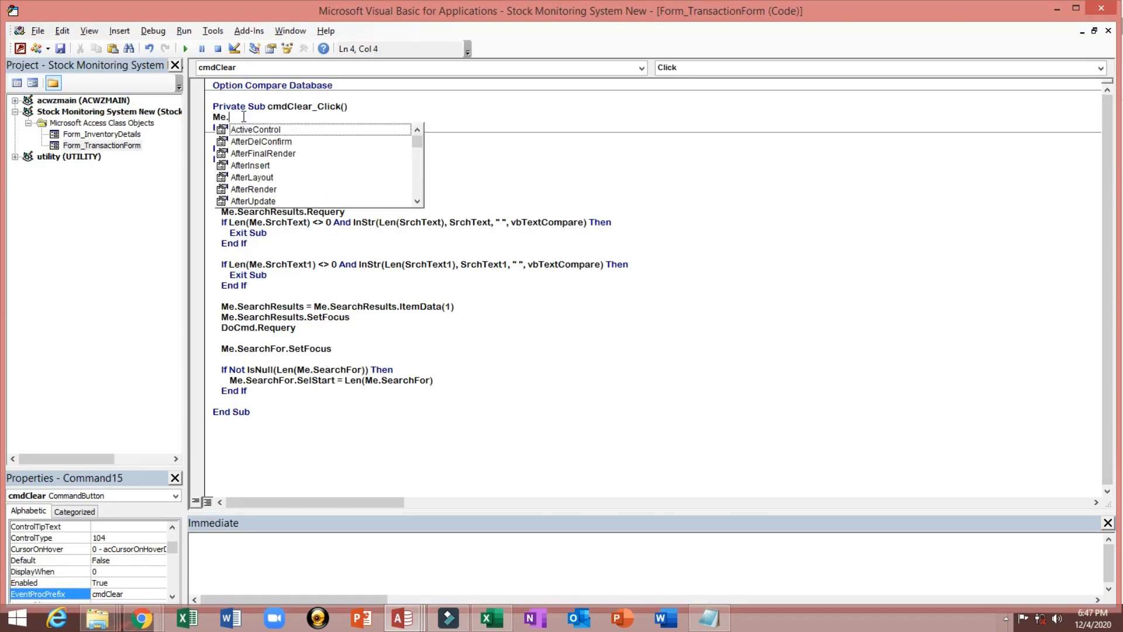
pyautogui.write('sea')
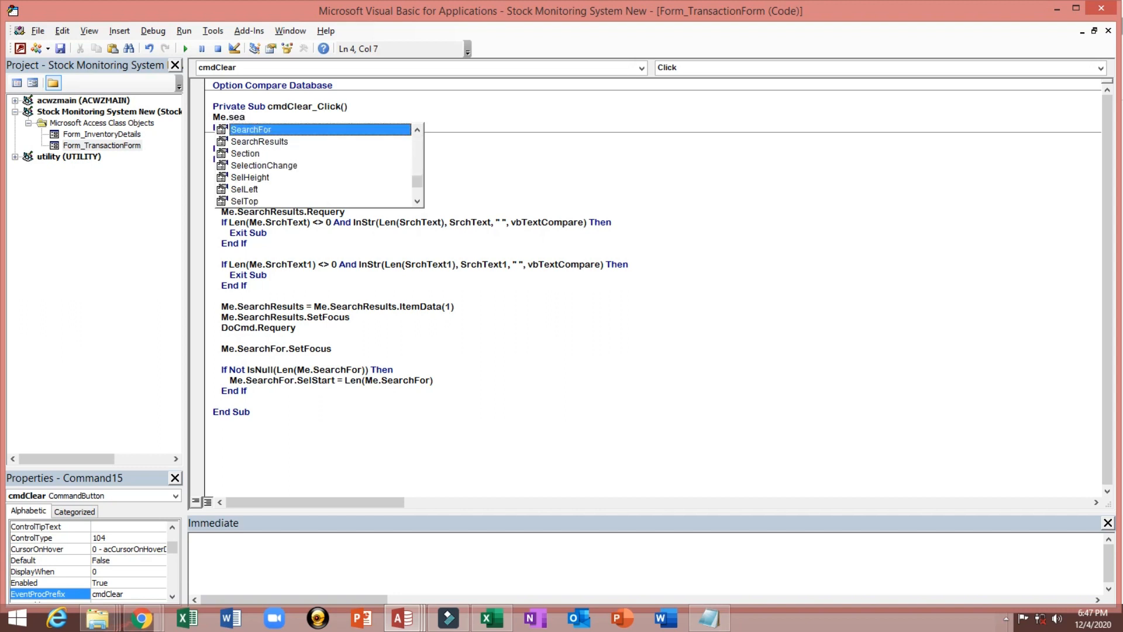
pyautogui.press('Tab')
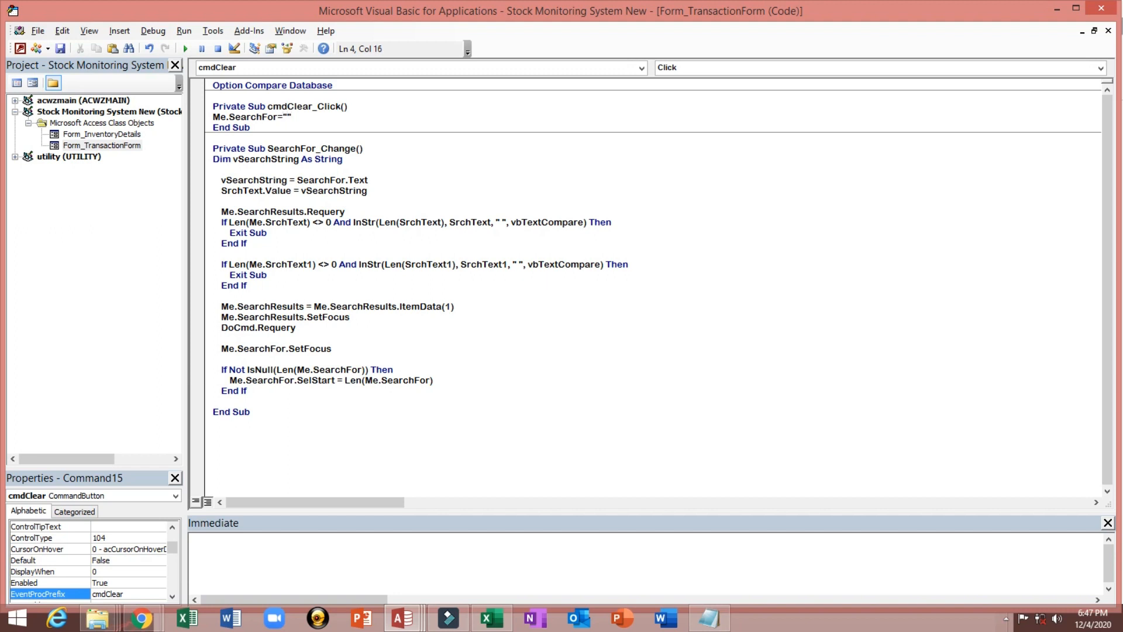
pyautogui.write('=""')
pyautogui.press('Return')
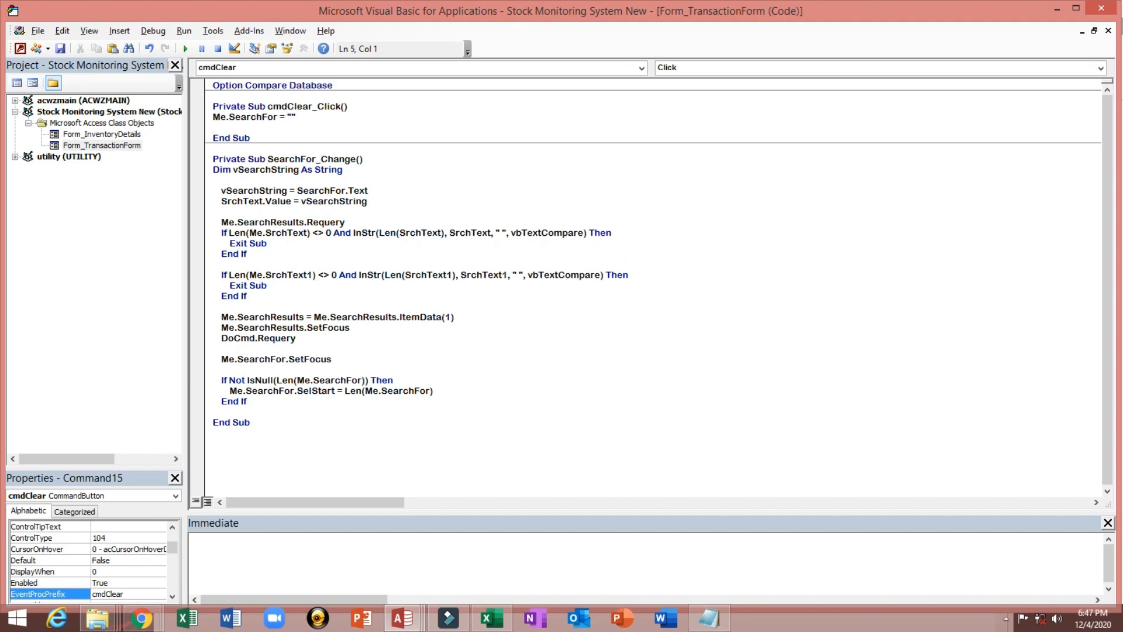
# - Add the line Me.SrchText = "" below the SearchFor line in cmdClear_Click
pyautogui.write('Me.s')
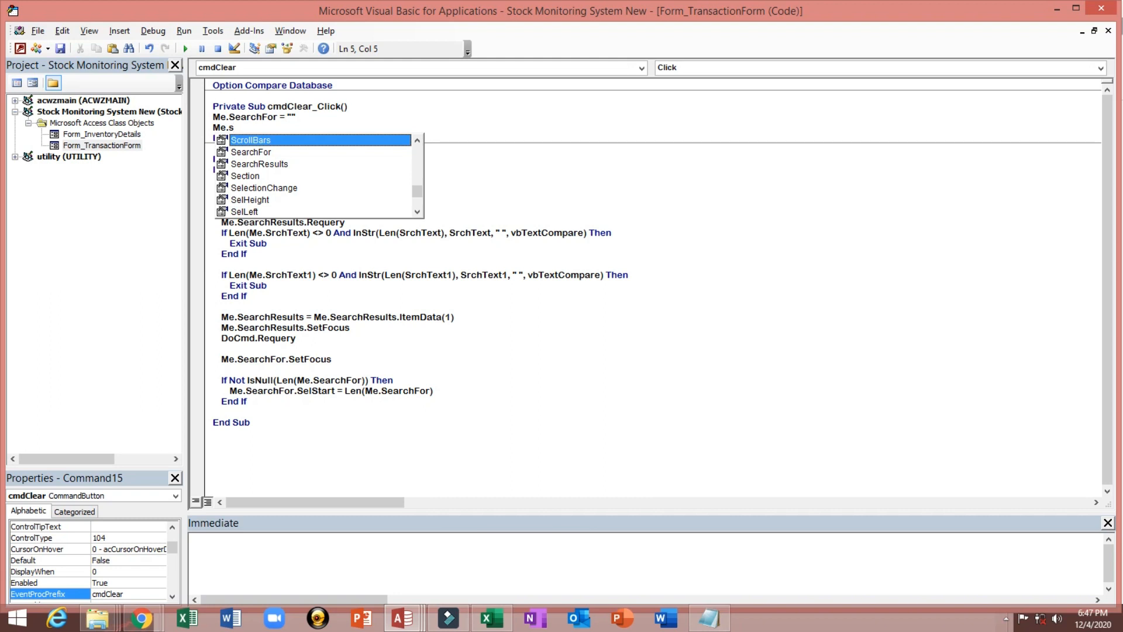
pyautogui.write('r')
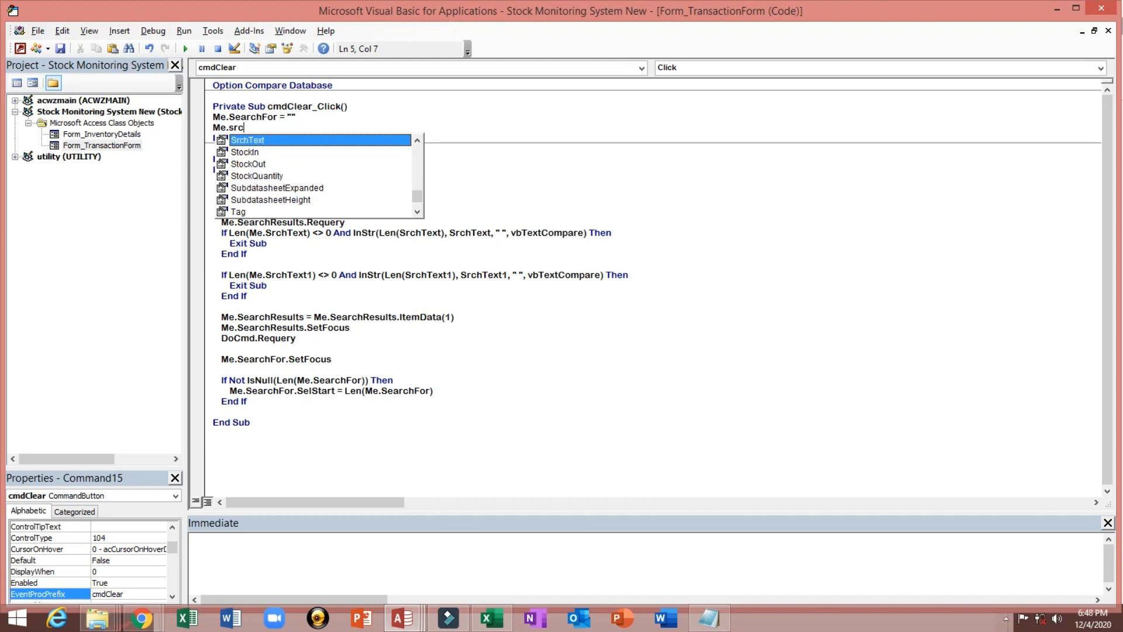
pyautogui.write('c')
pyautogui.press('Tab')
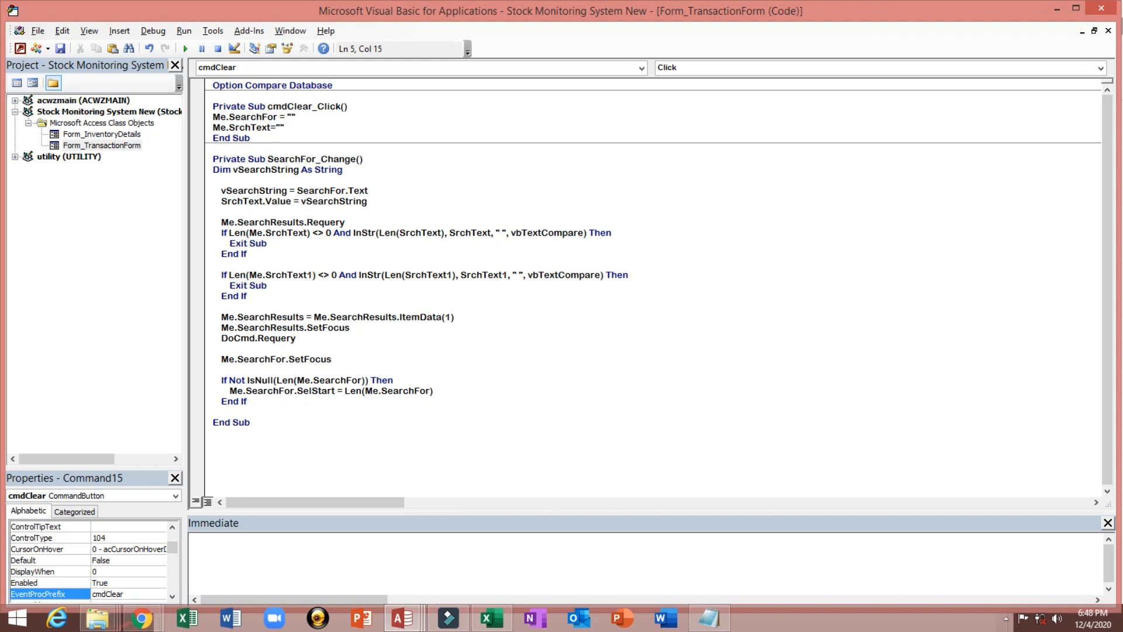
pyautogui.write('=""')
pyautogui.press('Return')
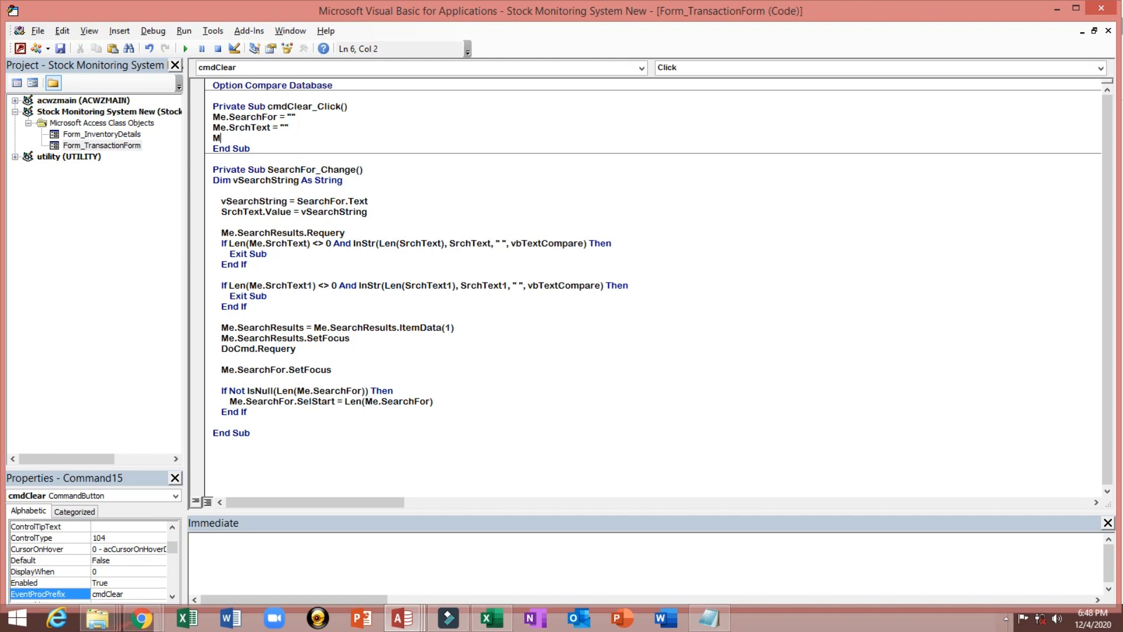
# - Add the line Me.SearchResults.Requery at the end of the cmdClear_Click procedure
pyautogui.write('Me.s')
pyautogui.write('e')
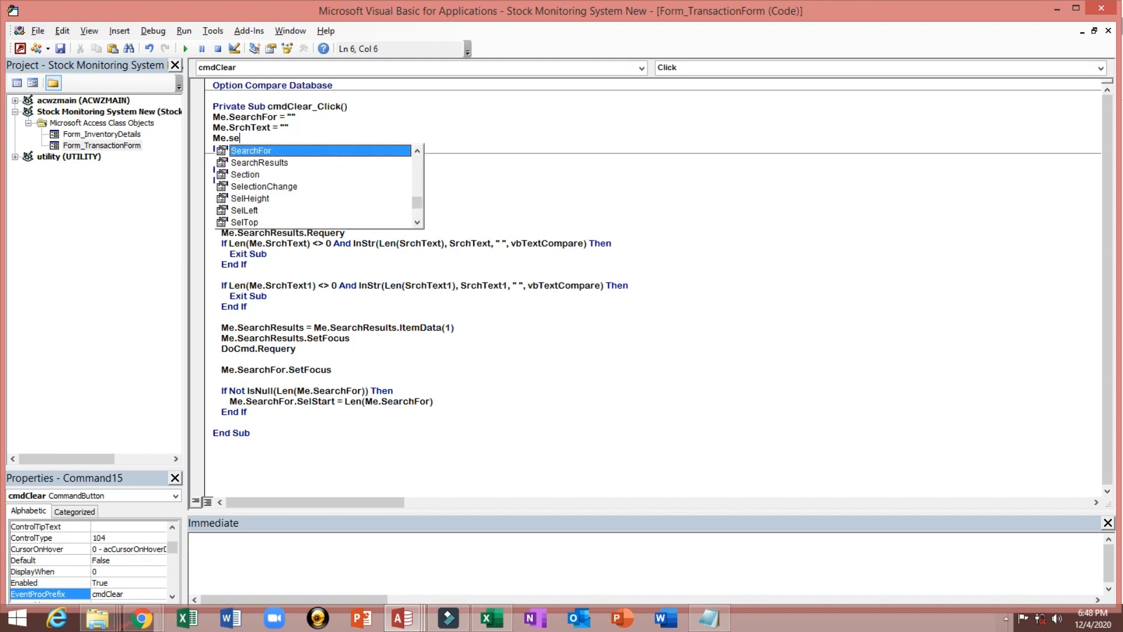
pyautogui.press('Down')
pyautogui.press('Tab')
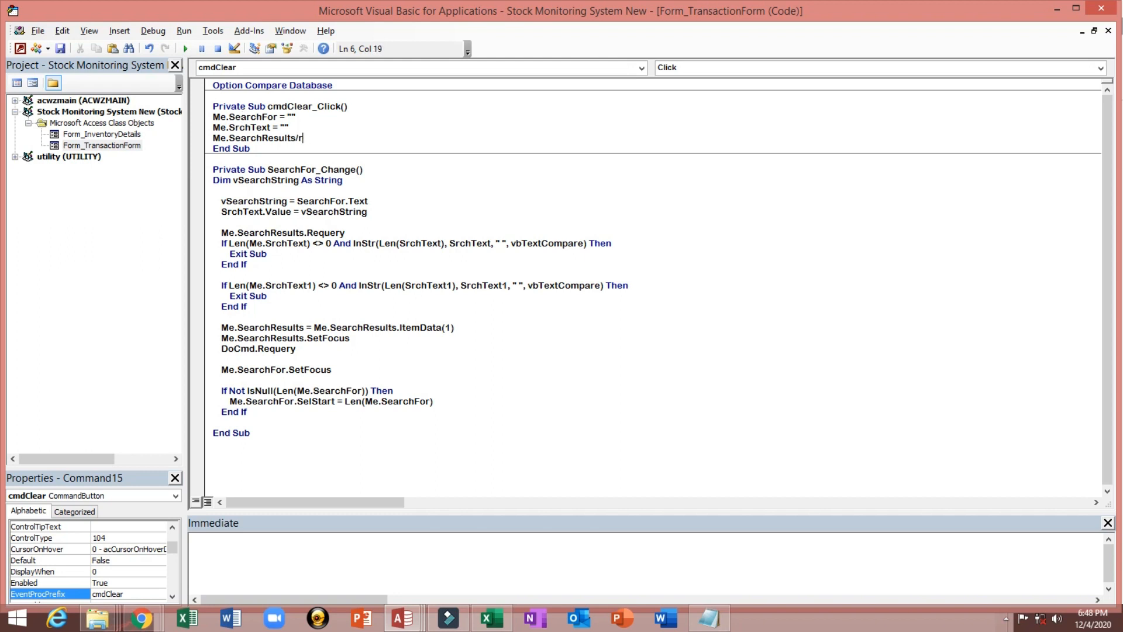
pyautogui.write('.re')
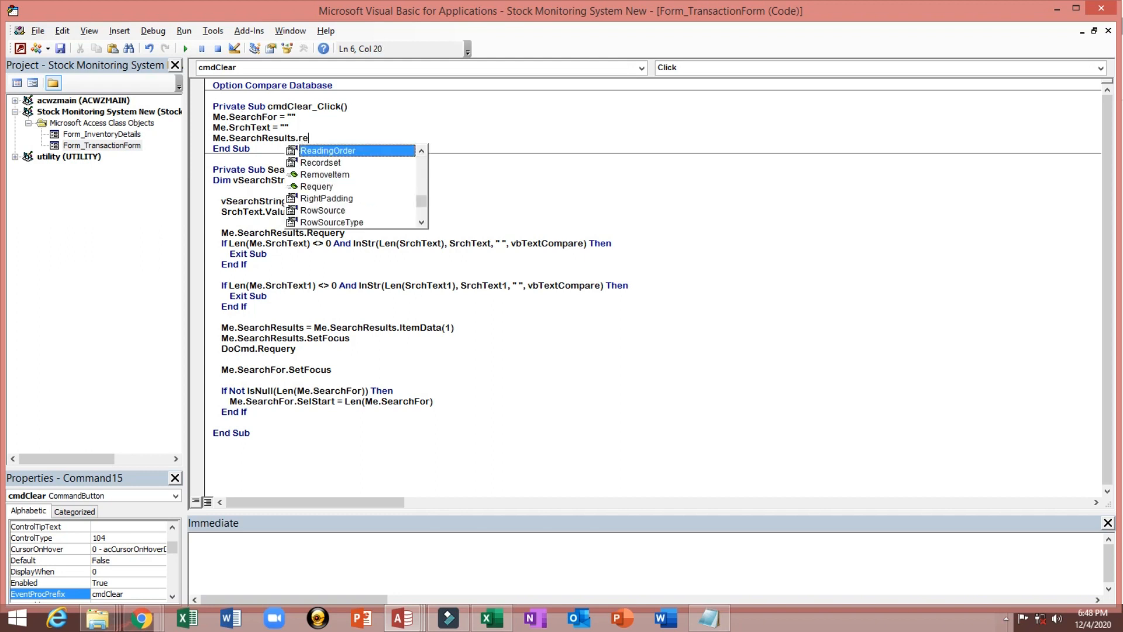
pyautogui.press('Down')
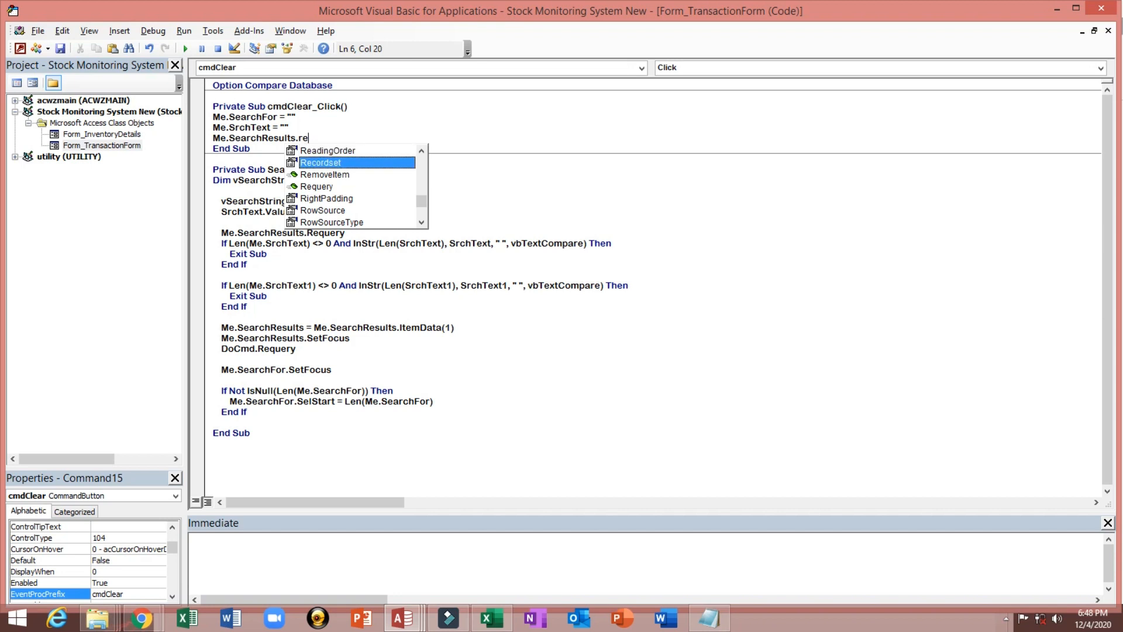
pyautogui.write('q')
pyautogui.press('Tab')
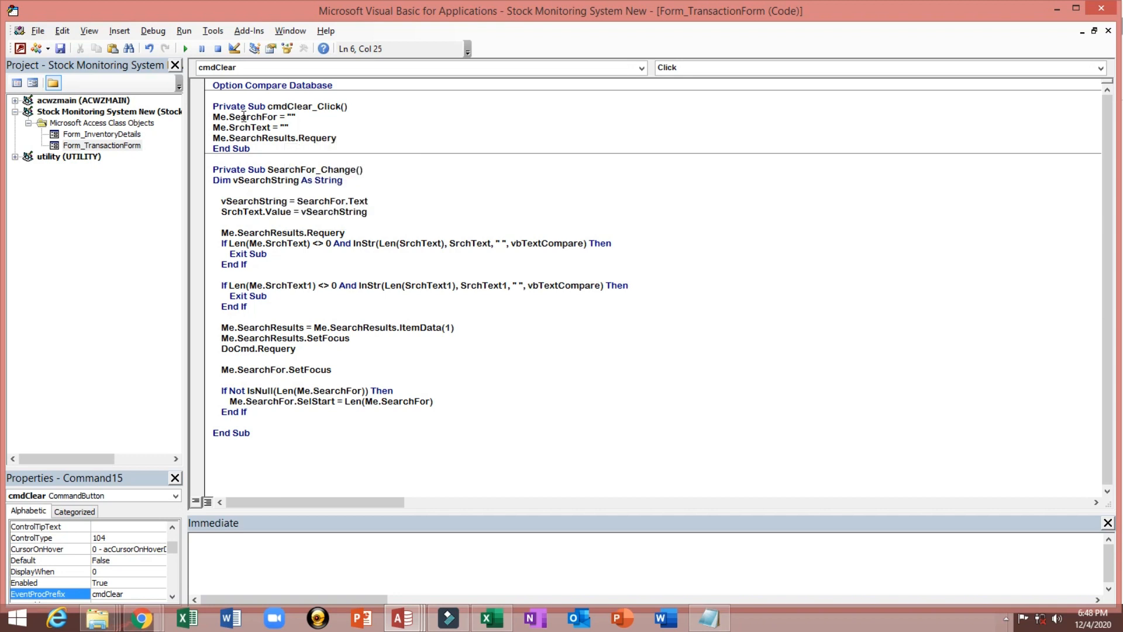
pyautogui.press('Return')
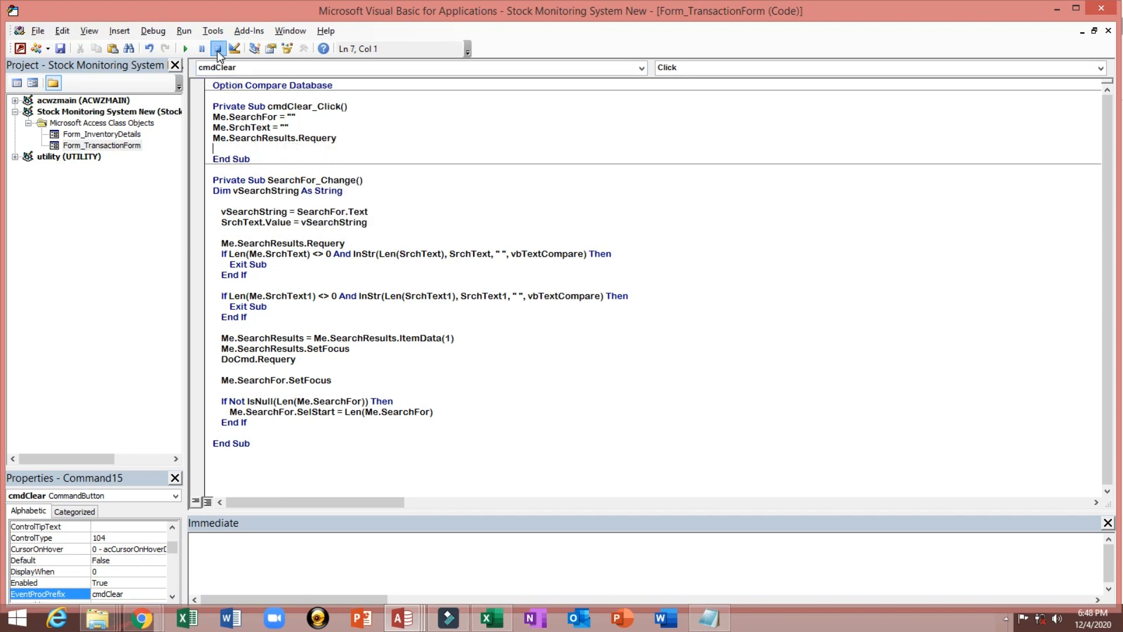
# - Close the code editor, save the TransactionForm, and try its Clear button in Form view
pyautogui.click(217, 50)
pyautogui.click(1101, 8)
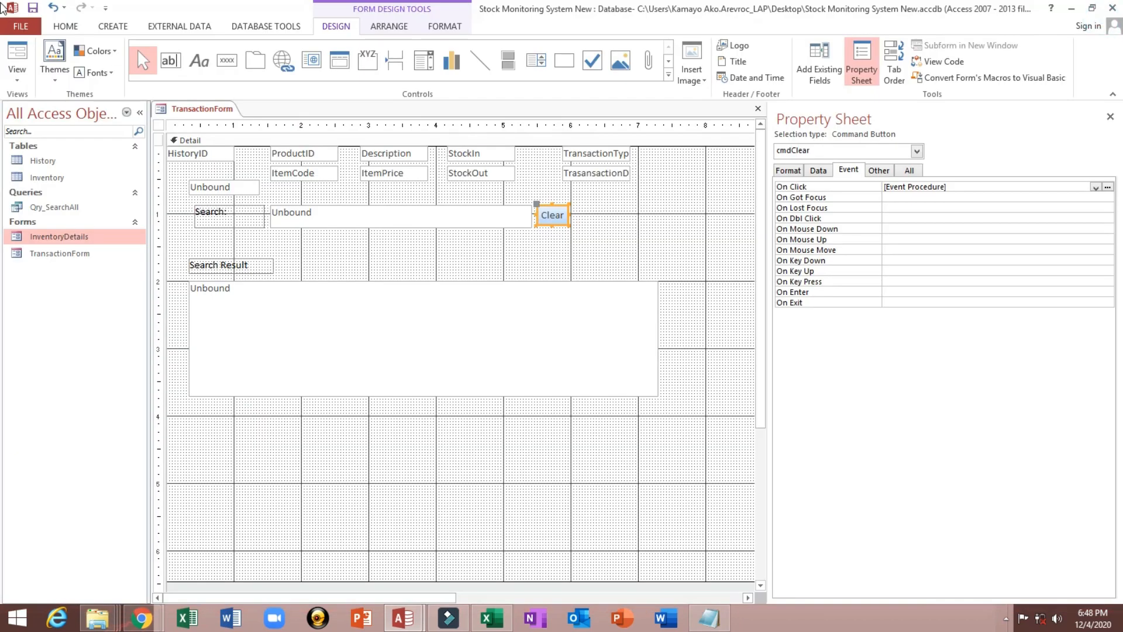
pyautogui.click(33, 10)
pyautogui.click(25, 48)
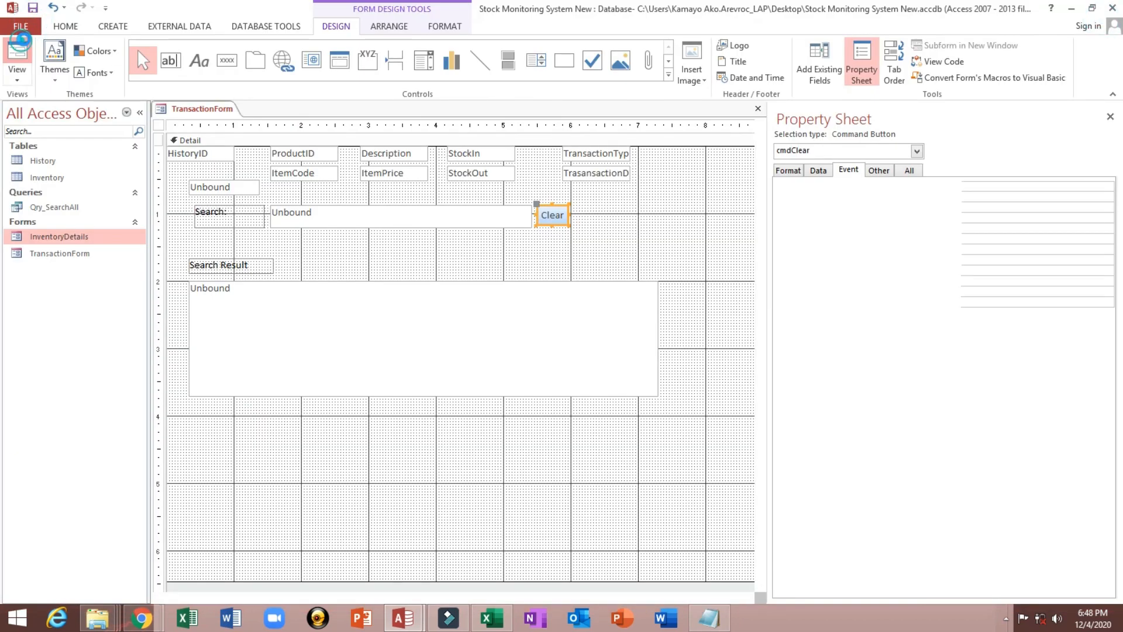
pyautogui.click(550, 188)
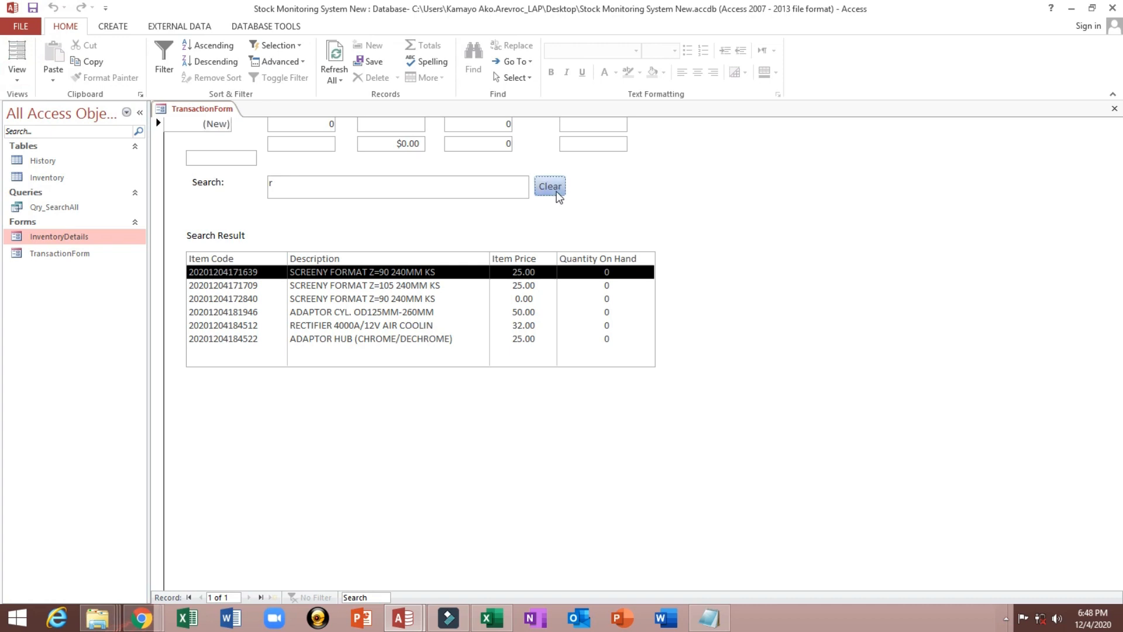
# - Test the search on the TransactionForm with the text 2 and dismiss the compile error
pyautogui.click(393, 185)
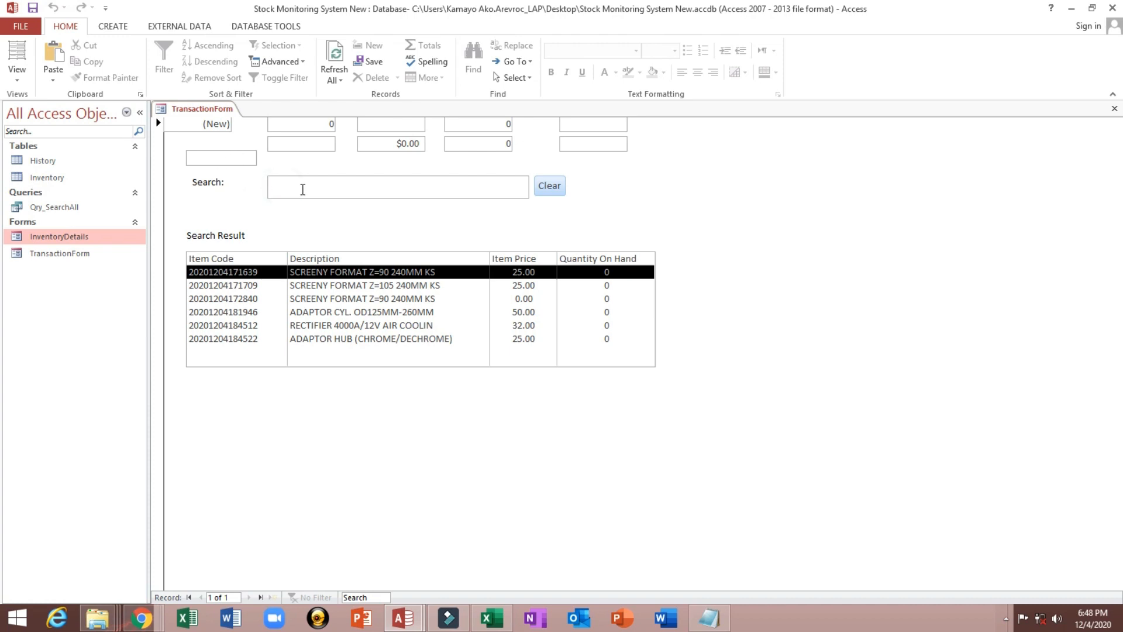
pyautogui.write('s')
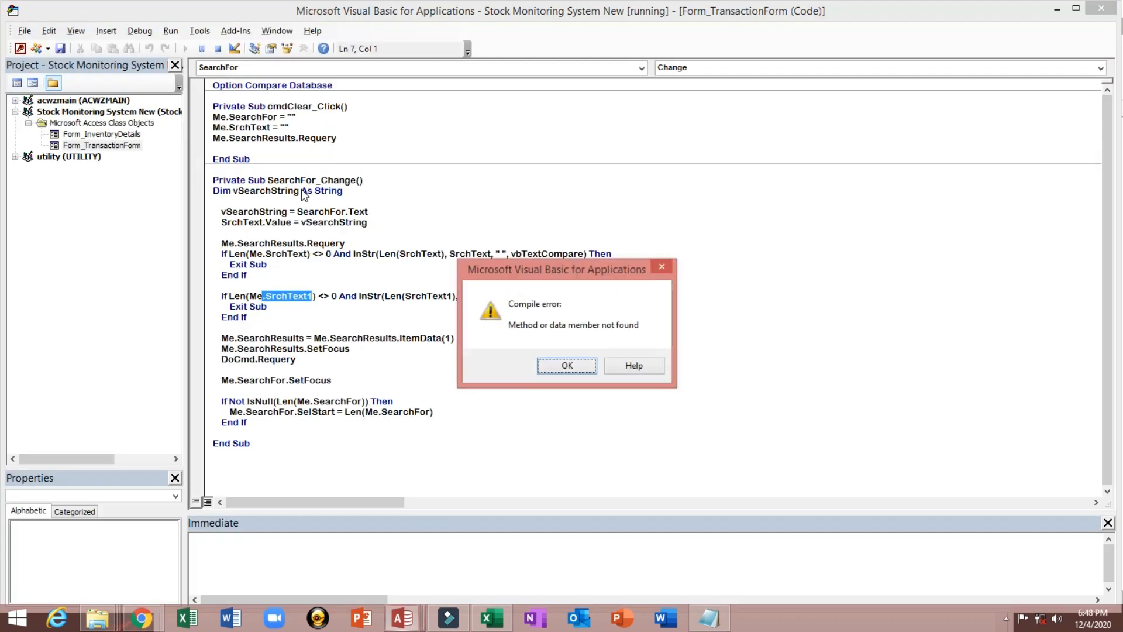
pyautogui.press('Return')
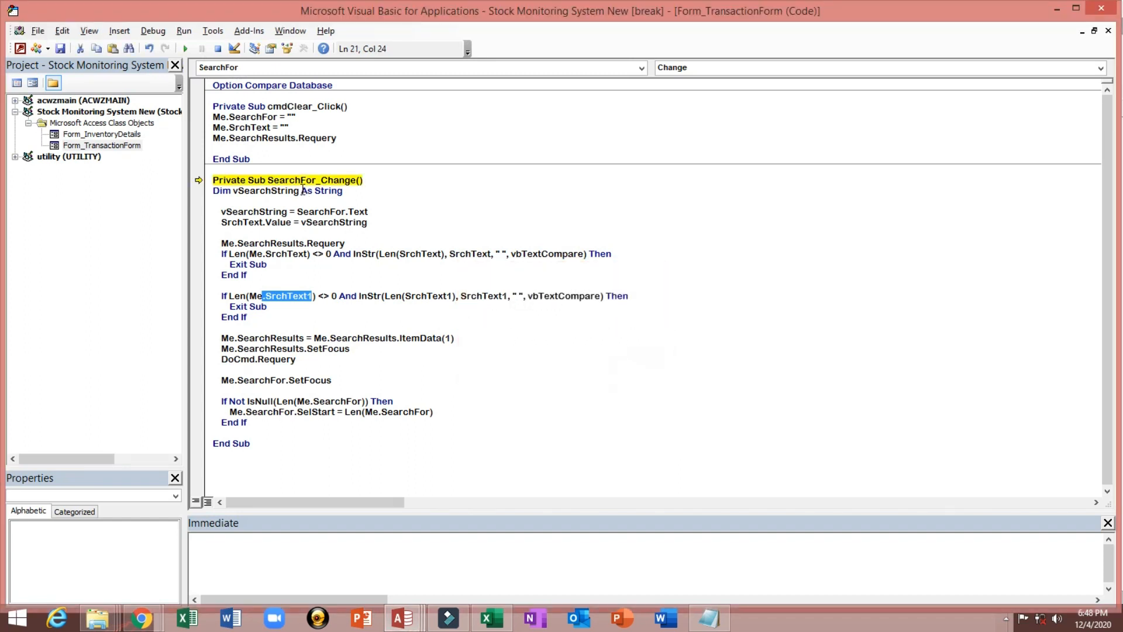
# - Reset the halted code and delete the second If block, which checks SrchText1, from the SearchFor_Change procedure
pyautogui.click(270, 306)
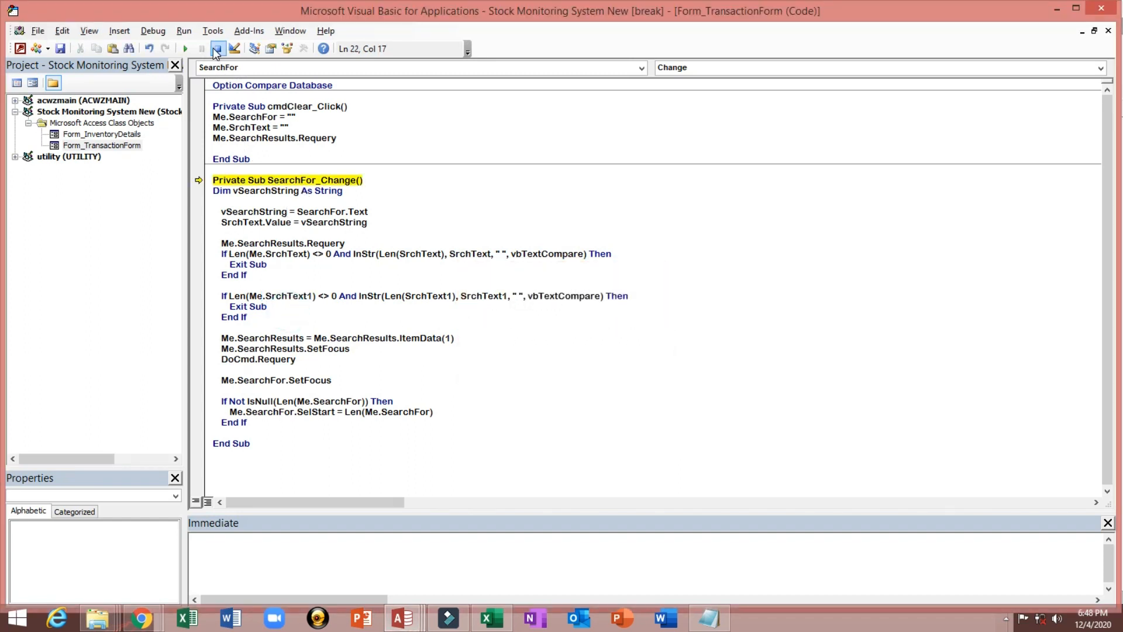
pyautogui.click(218, 49)
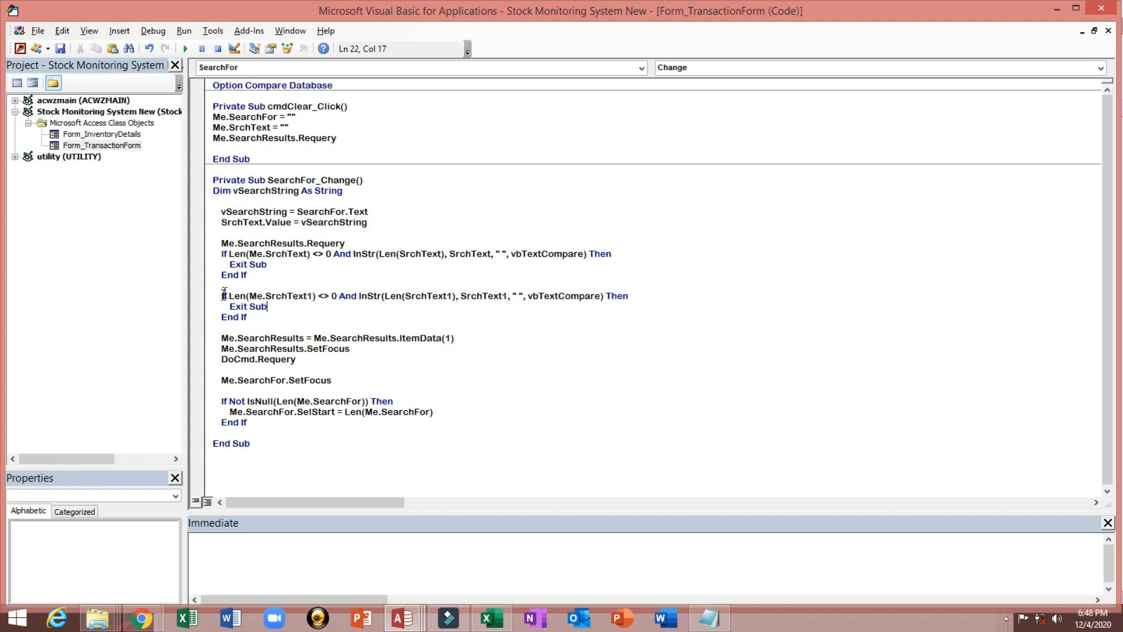
pyautogui.moveTo(224, 300); pyautogui.dragTo(273, 324)
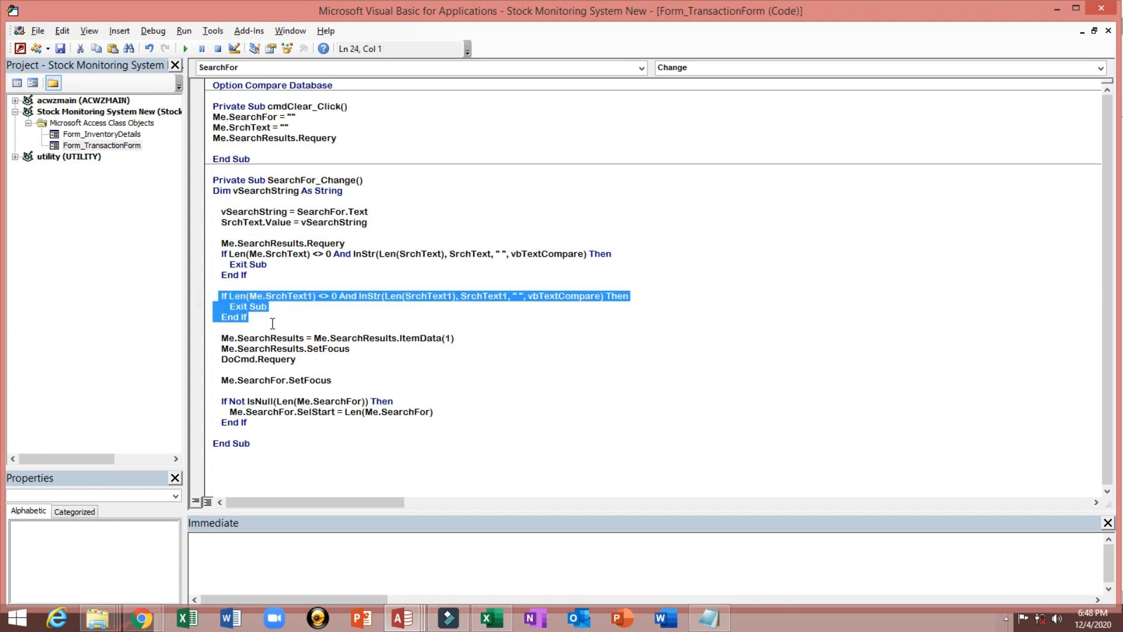
pyautogui.press('Delete')
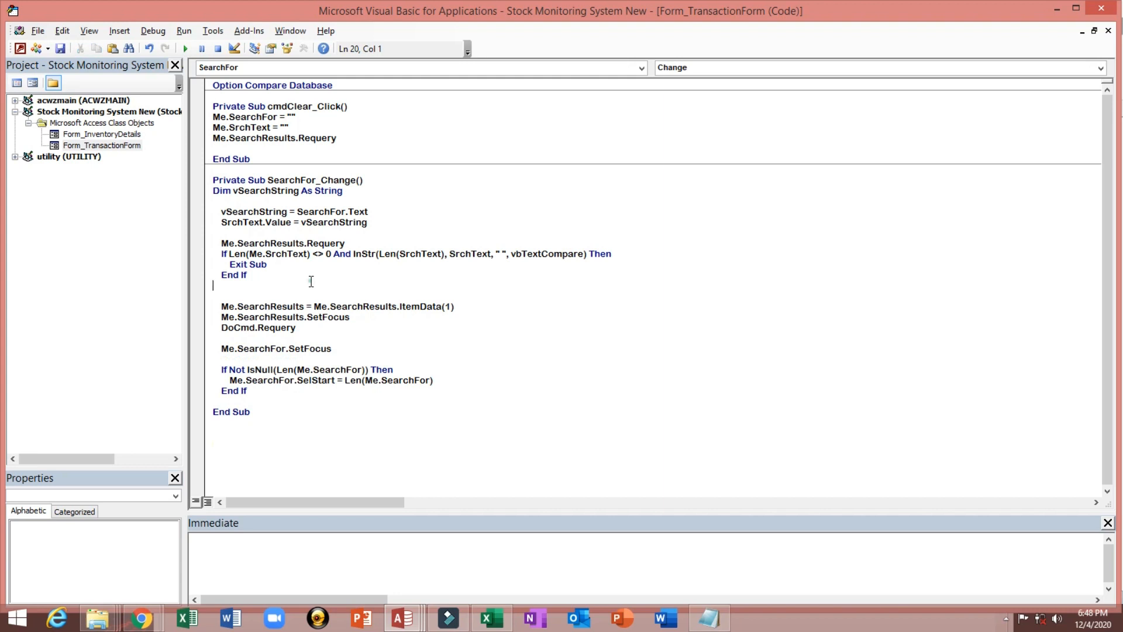
pyautogui.click(476, 327)
pyautogui.click(299, 312)
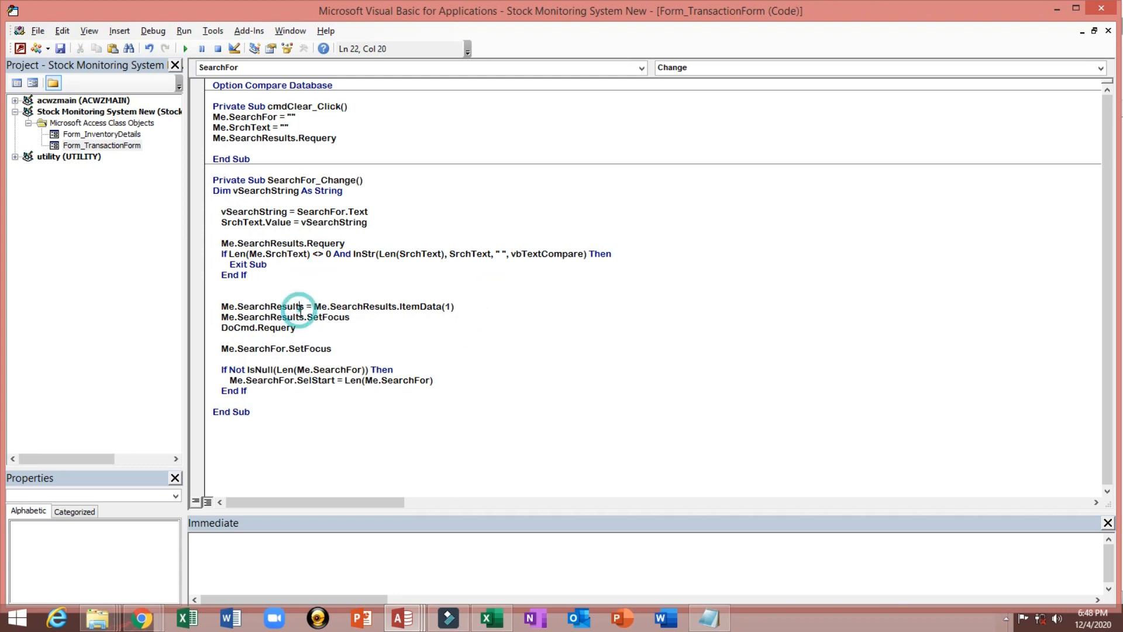
pyautogui.click(283, 422)
pyautogui.click(341, 362)
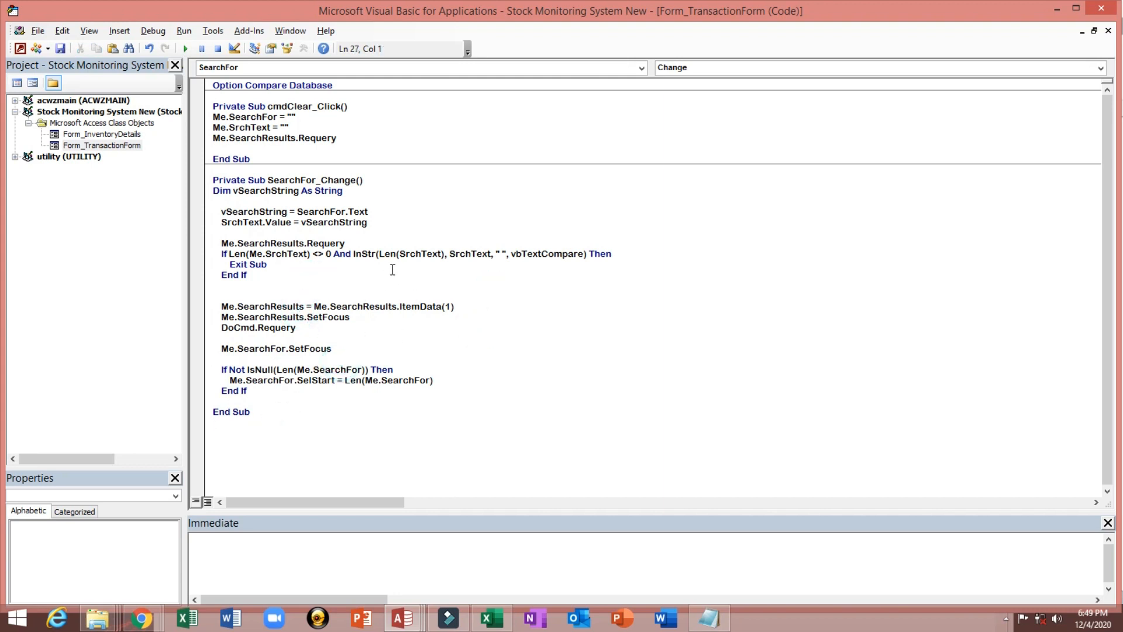
pyautogui.moveTo(266, 253); pyautogui.dragTo(304, 257)
pyautogui.click(409, 138)
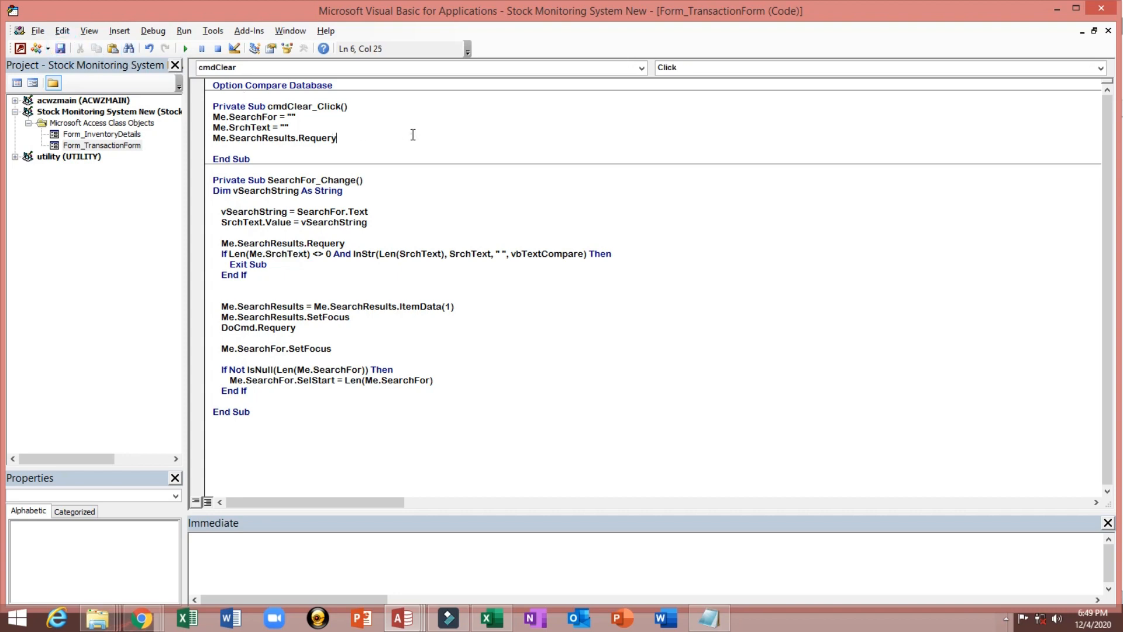
# - Return to the form, clear the search box, search the items for 19, and clear the search again
pyautogui.click(1063, 9)
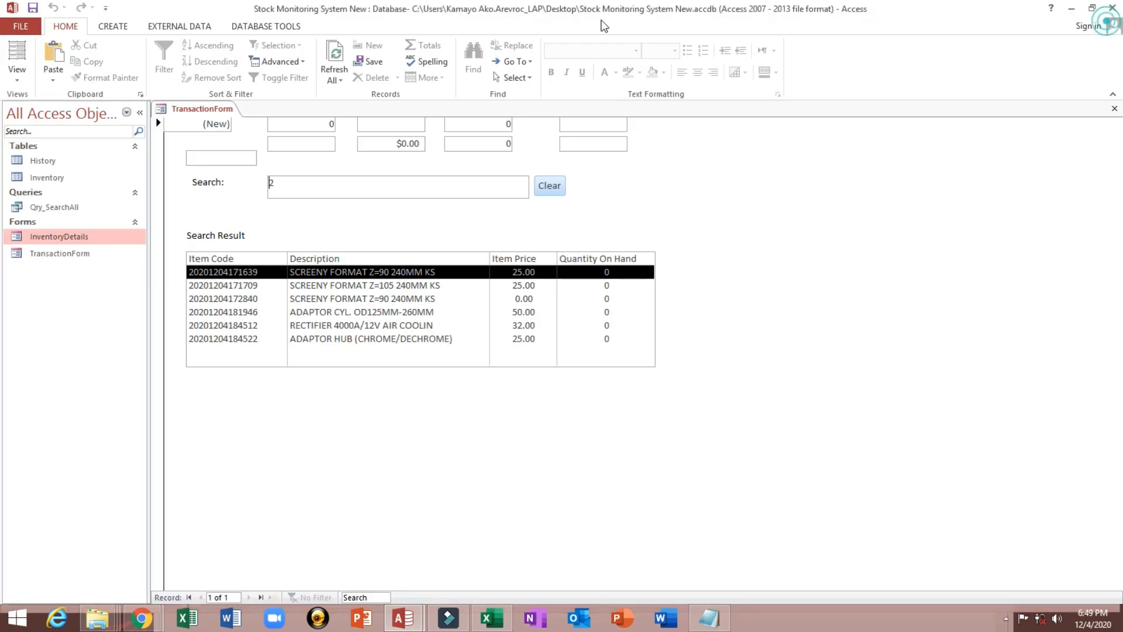
pyautogui.click(550, 186)
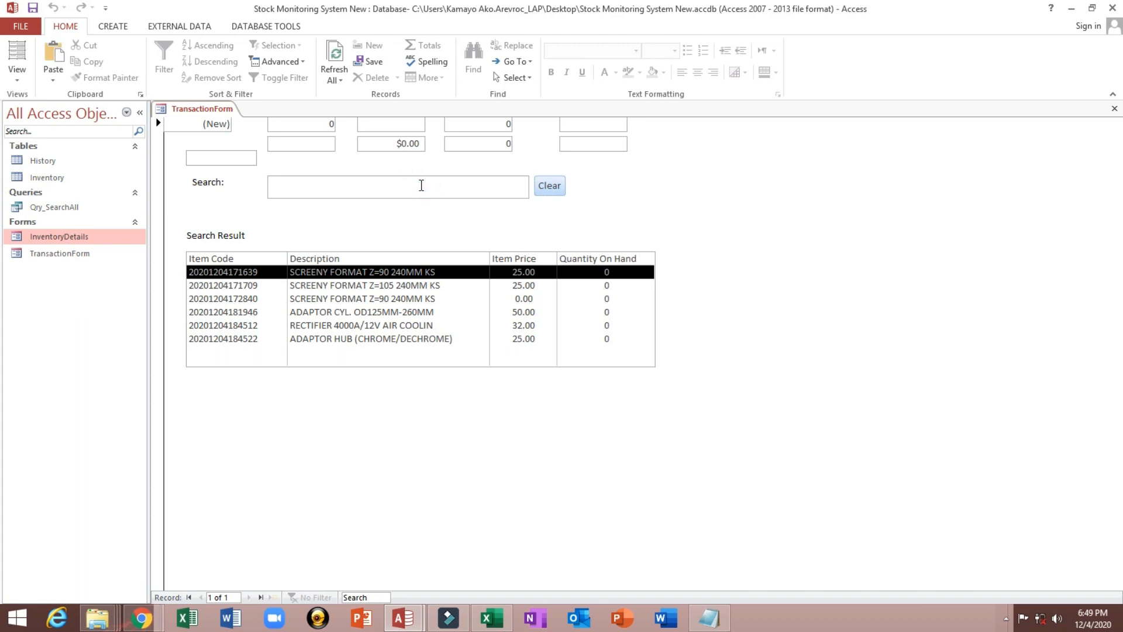
pyautogui.write('19')
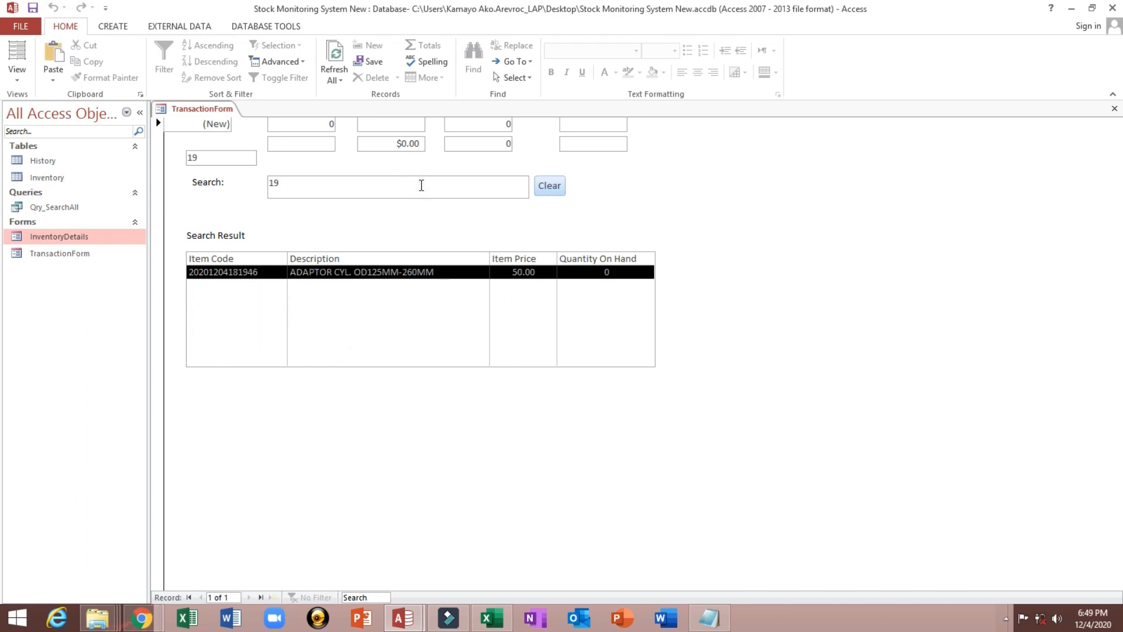
pyautogui.click(547, 186)
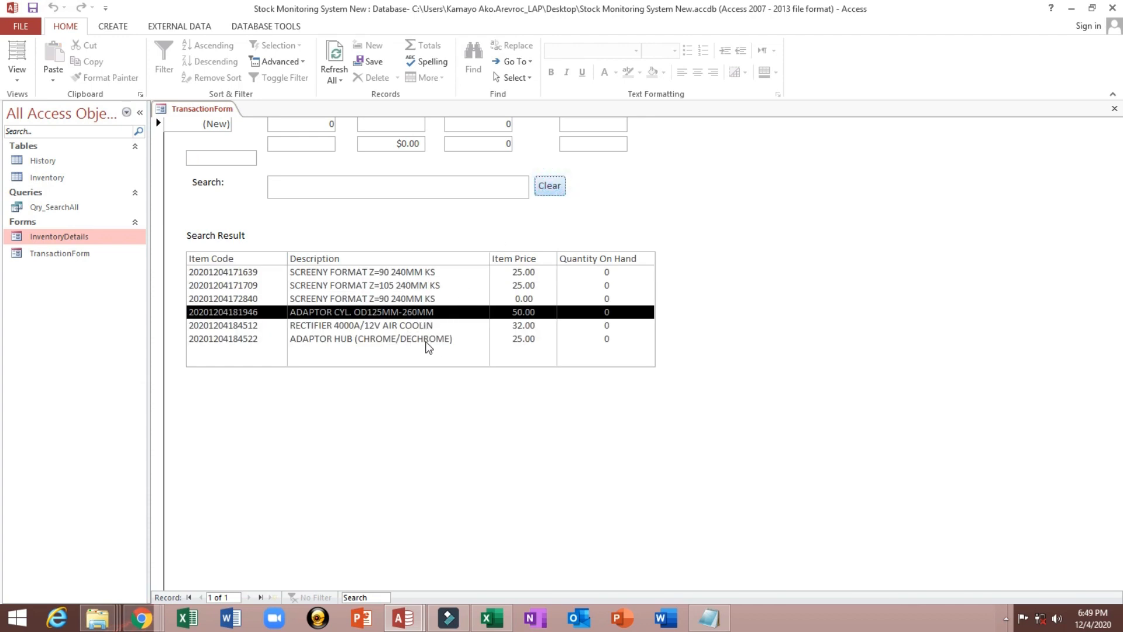
# - Search the items for hu and for 452, clearing the search after each
pyautogui.click(277, 184)
pyautogui.write('hu')
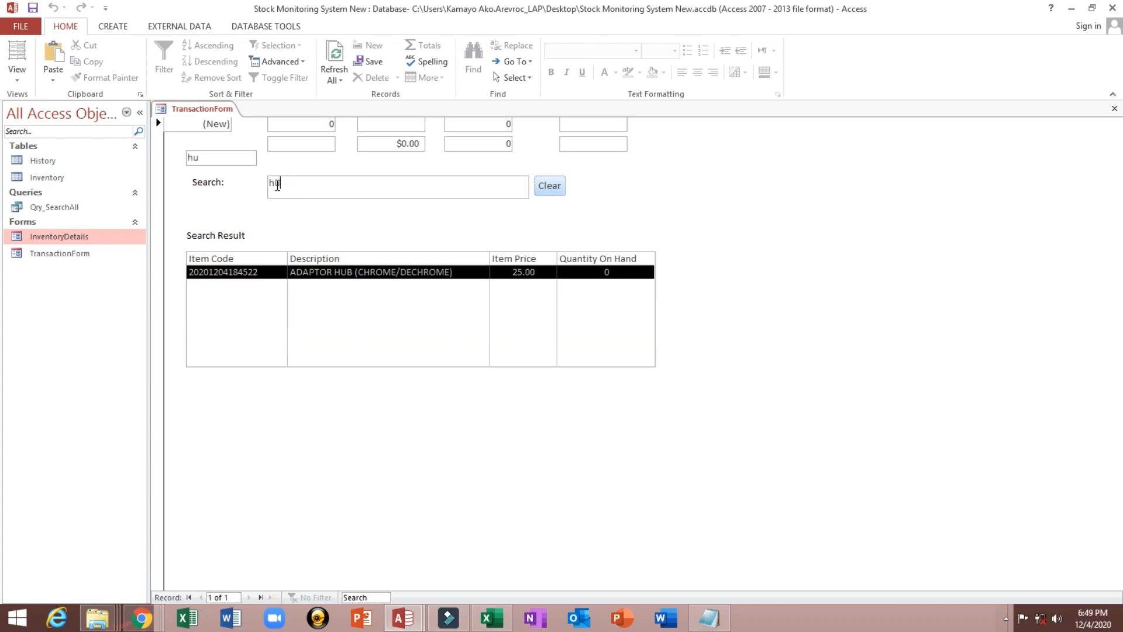
pyautogui.click(549, 186)
pyautogui.click(343, 190)
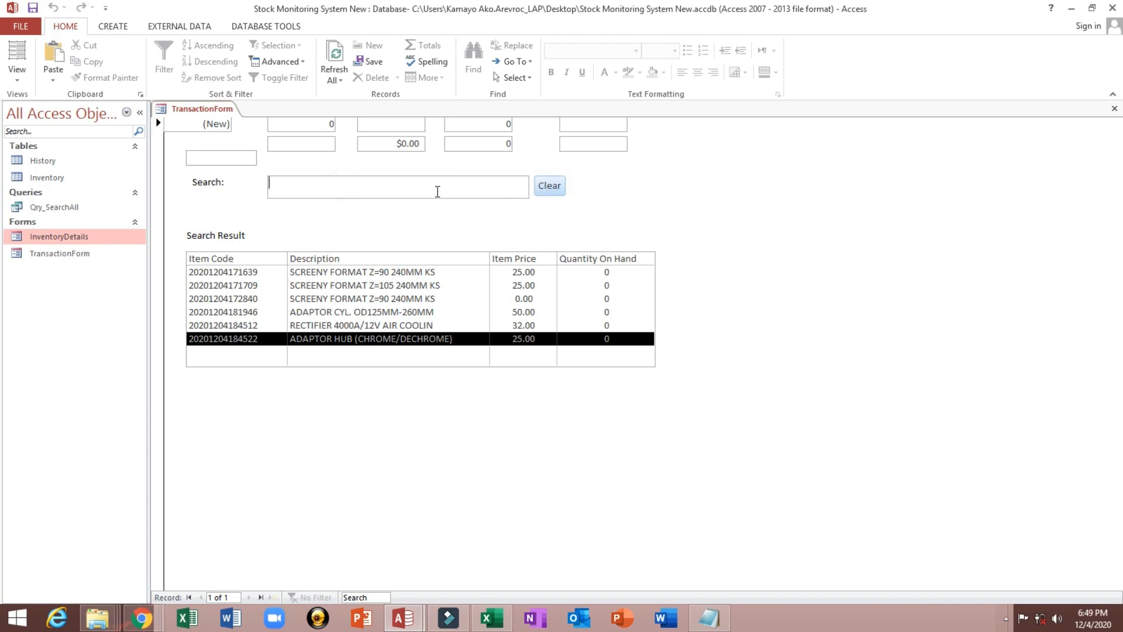
pyautogui.write('452')
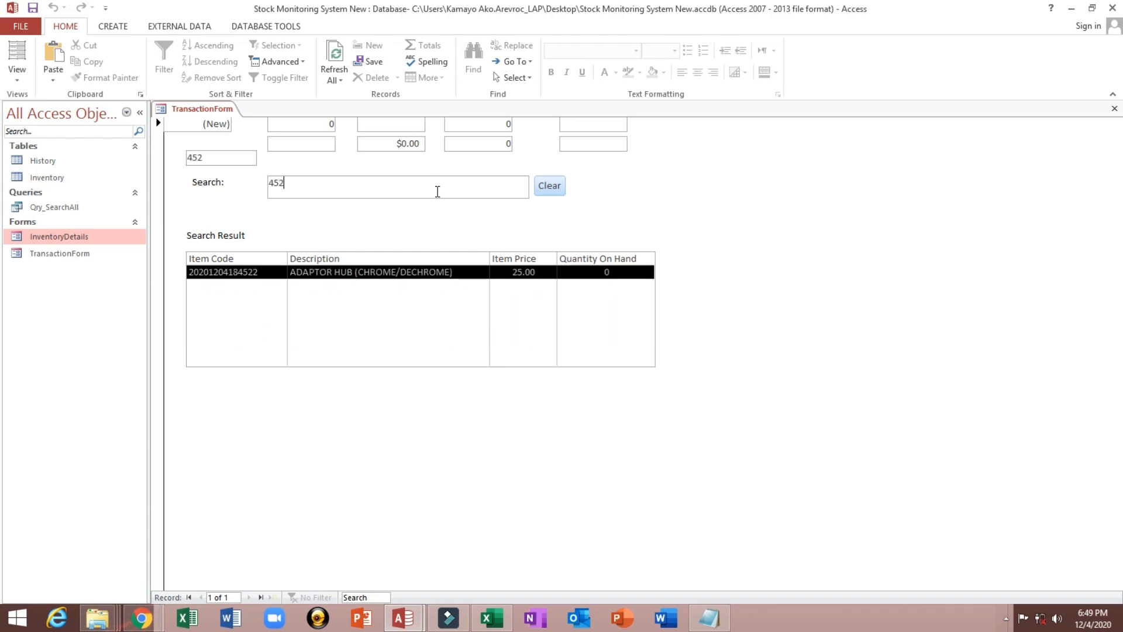
pyautogui.click(544, 188)
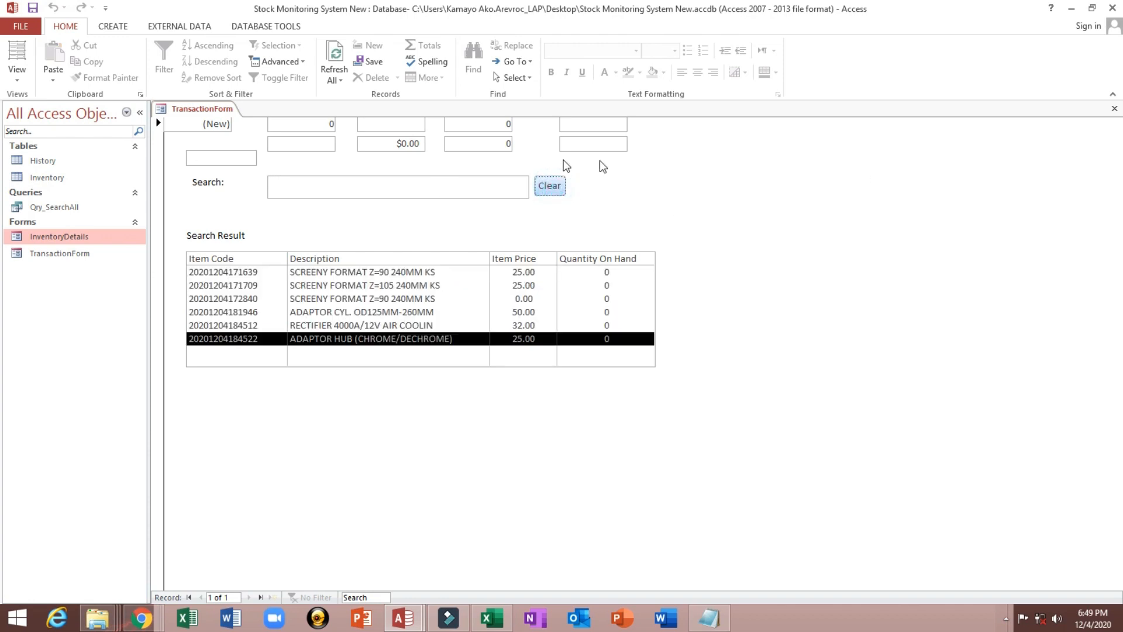
# - In Design view, nudge the unbound SrchText box above the Search label and set its Visible property to No
pyautogui.rightClick(667, 192)
pyautogui.click(700, 233)
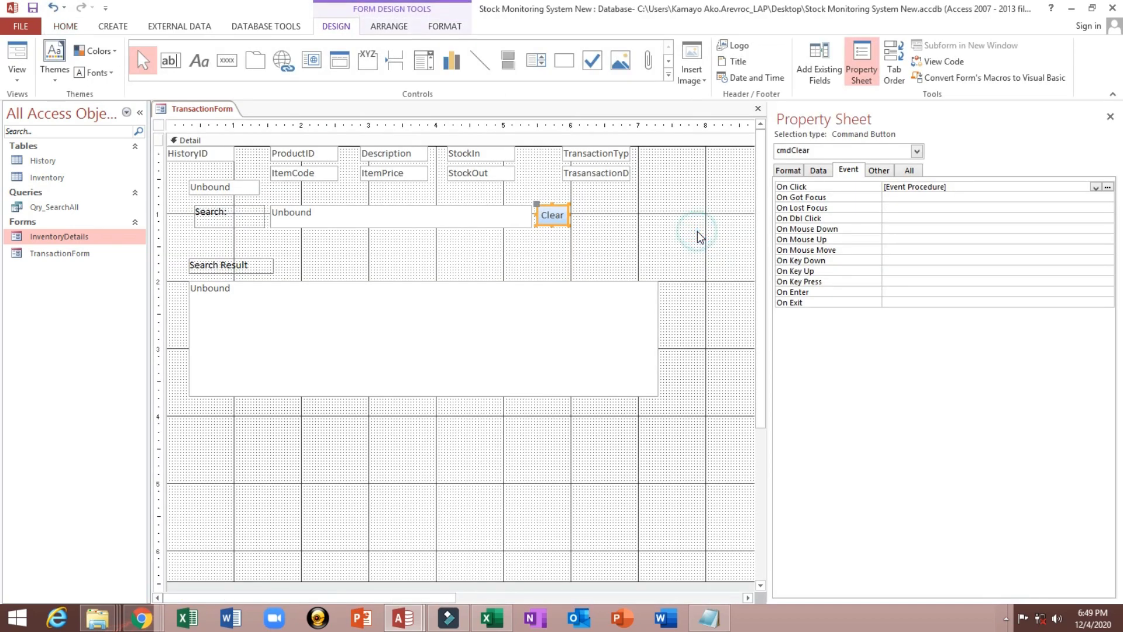
pyautogui.click(383, 244)
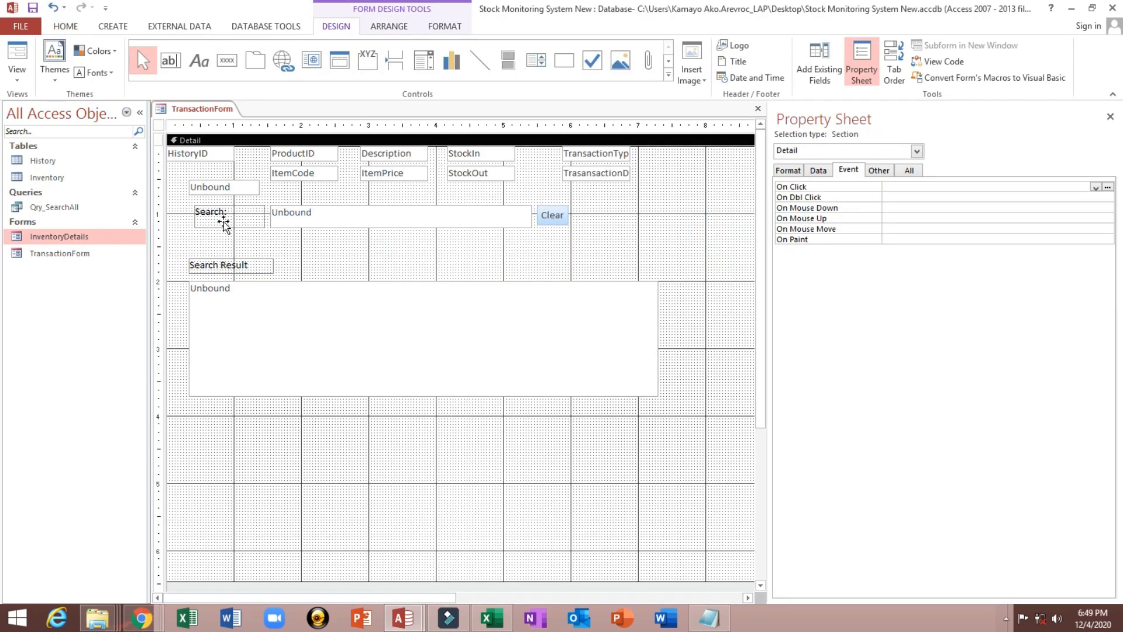
pyautogui.click(226, 221)
pyautogui.moveTo(197, 191); pyautogui.dragTo(186, 187)
pyautogui.click(787, 171)
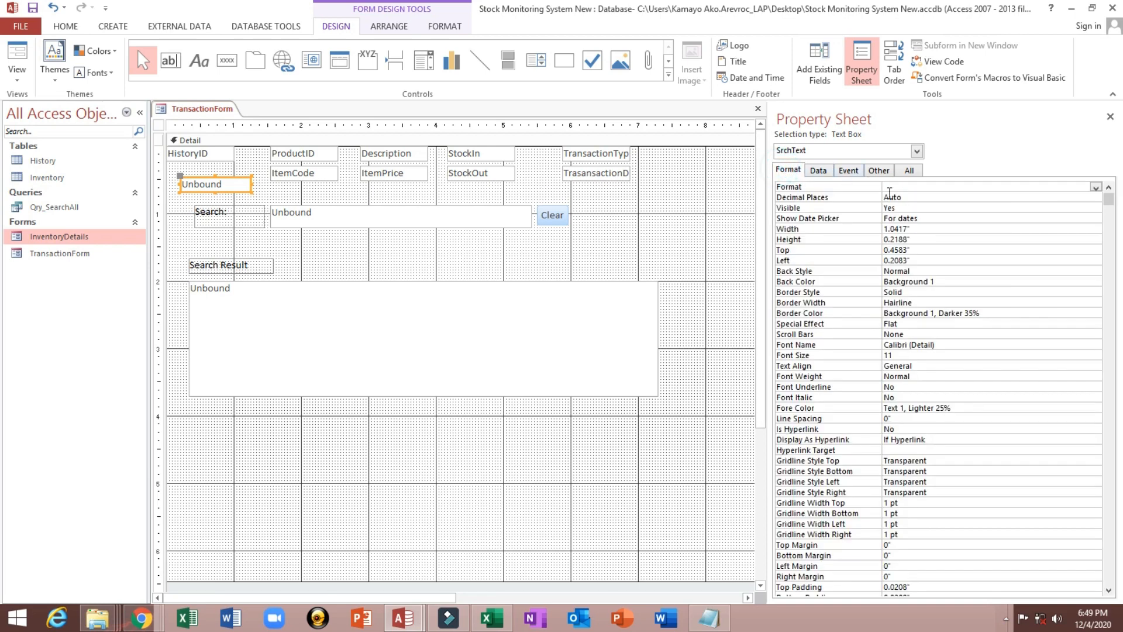
pyautogui.doubleClick(906, 209)
# - Set the Width, Height, Top and Left of the SrchText box to 0
pyautogui.doubleClick(927, 229)
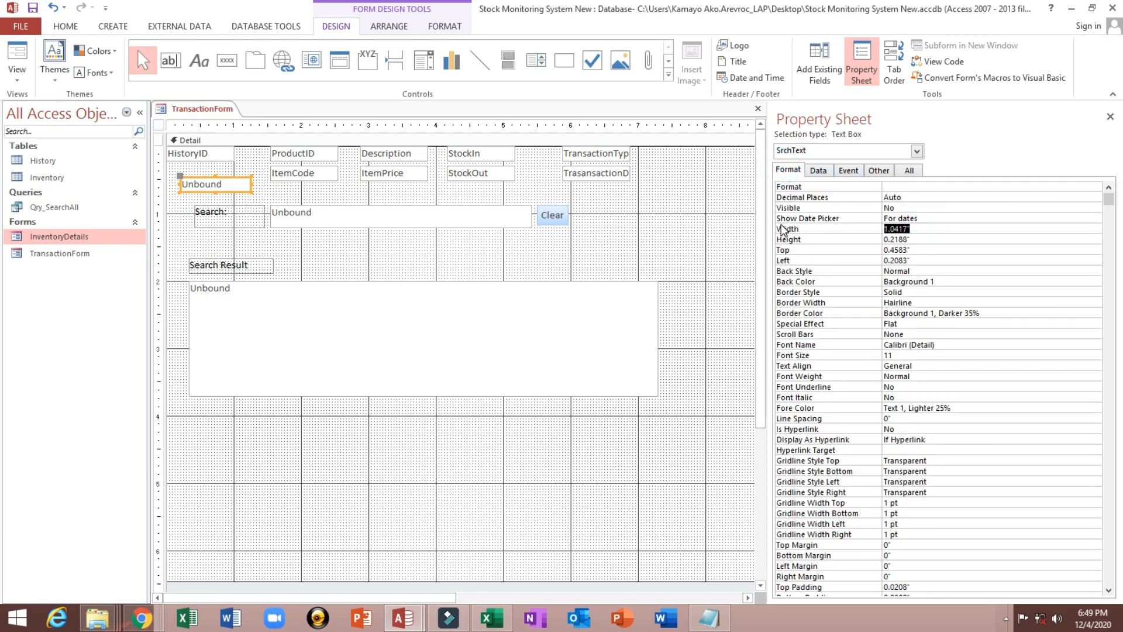
pyautogui.write('0')
pyautogui.press('Return')
pyautogui.write('0')
pyautogui.press('Return')
pyautogui.write('0')
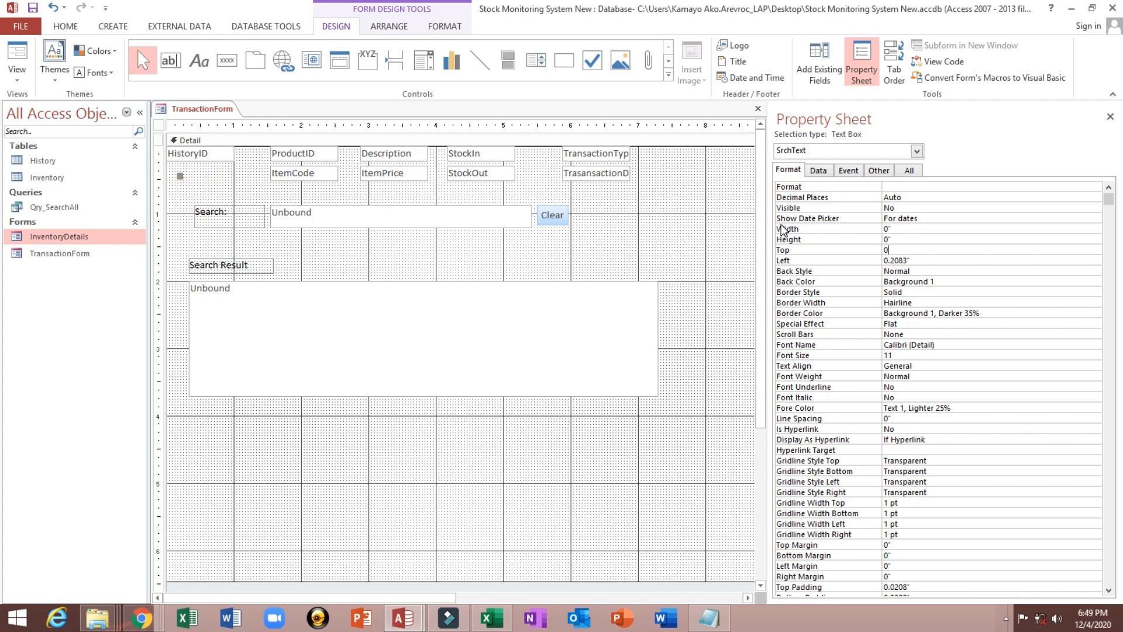
pyautogui.press('Return')
pyautogui.write('0')
# - Switch the form to Form view and search the items for 198
pyautogui.click(26, 47)
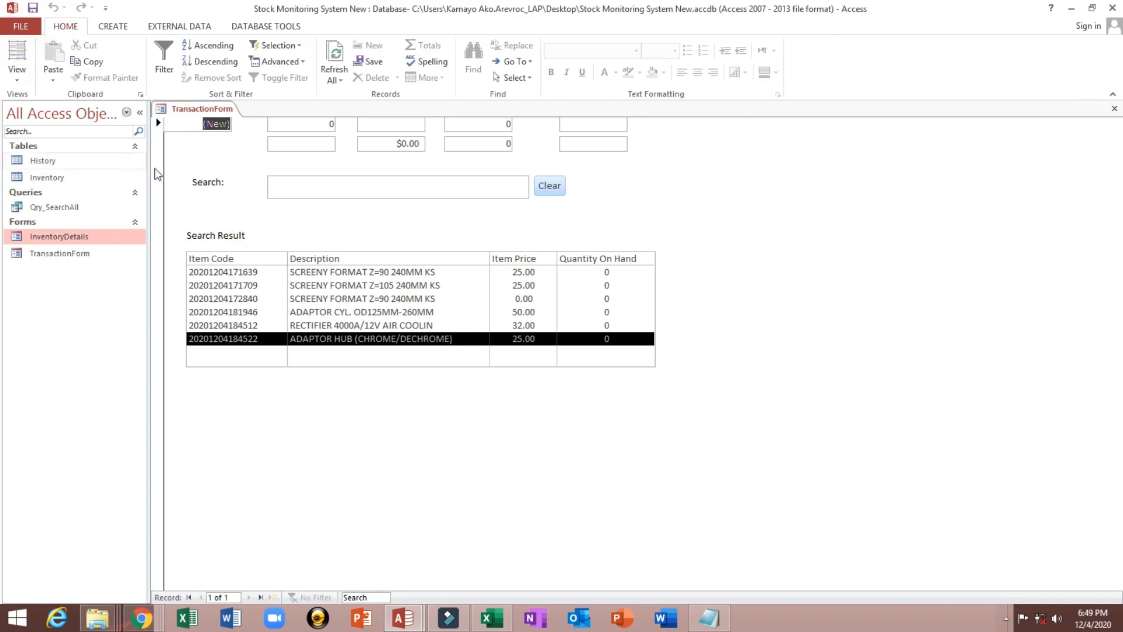
pyautogui.click(319, 188)
pyautogui.write('198')
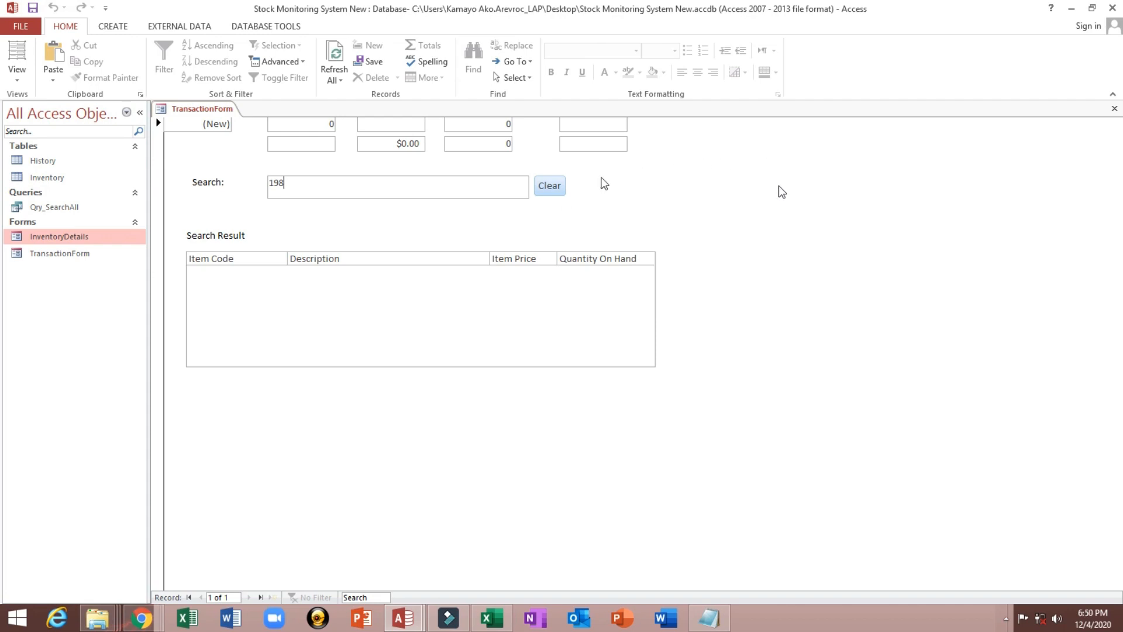
pyautogui.doubleClick(299, 129)
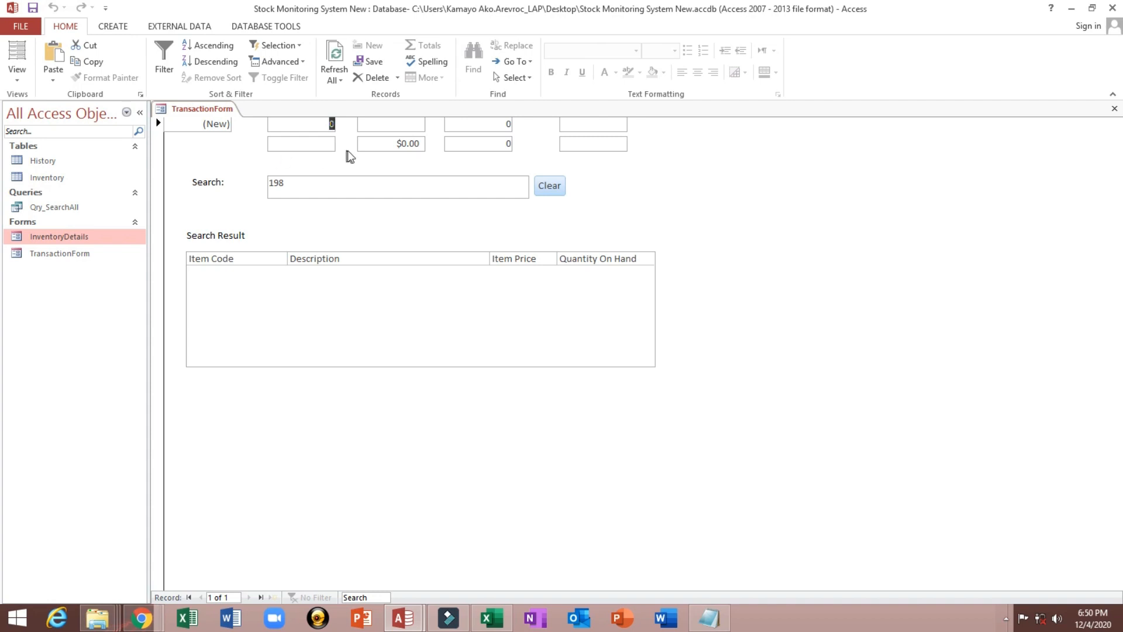
# - Save the form and, in Design view, move the Search Result label and its list box up closer to the search row
pyautogui.rightClick(660, 157)
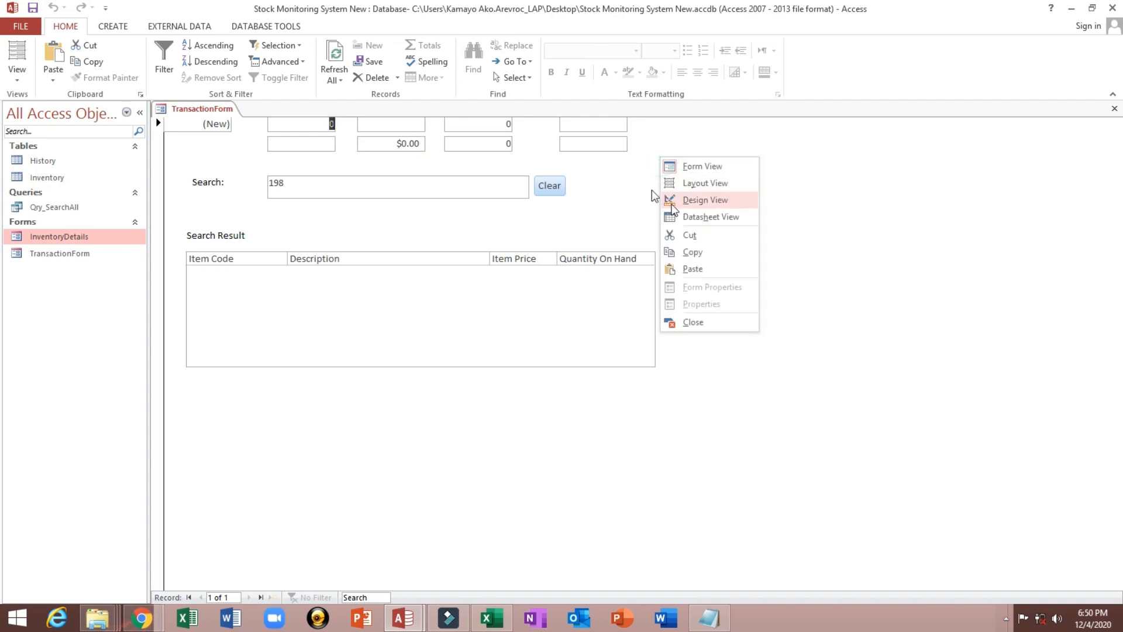
pyautogui.click(32, 9)
pyautogui.rightClick(710, 206)
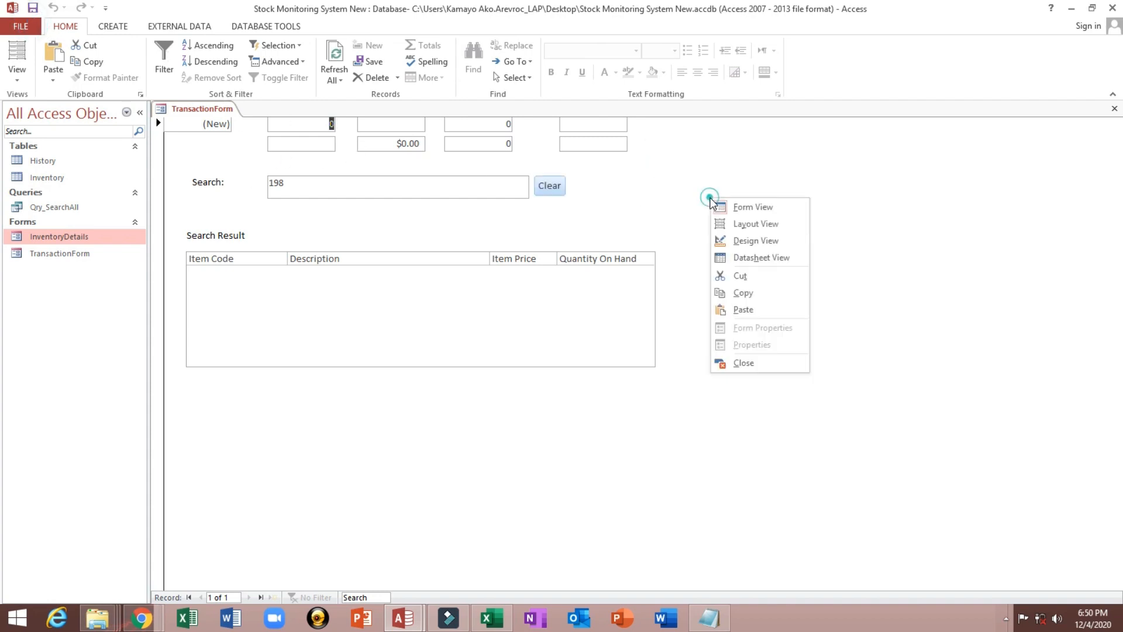
pyautogui.click(757, 243)
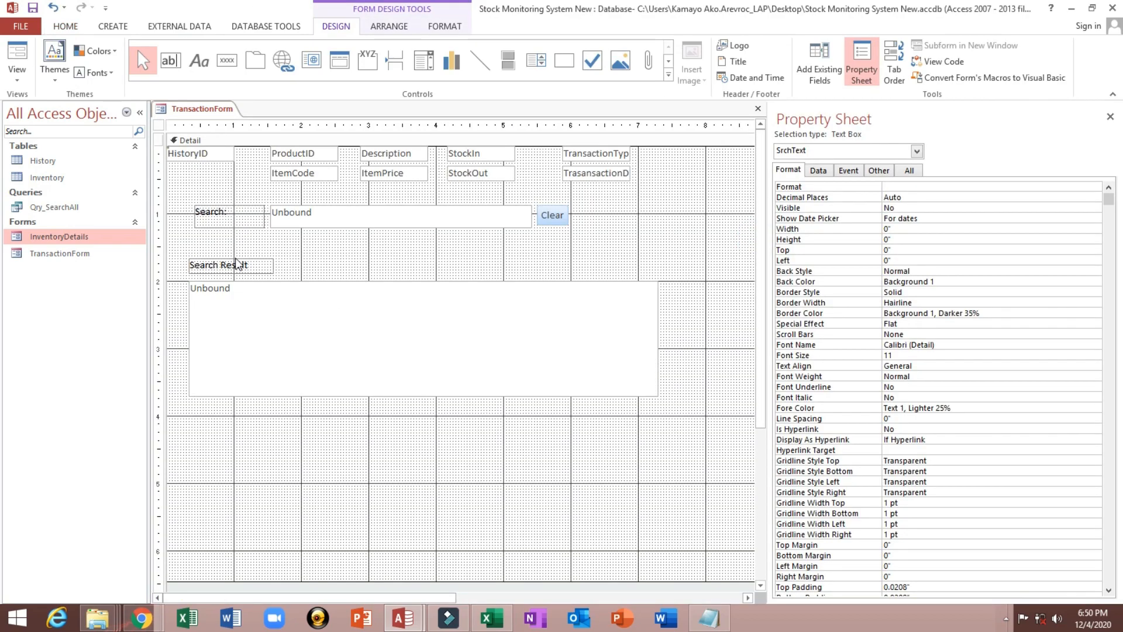
pyautogui.moveTo(231, 253); pyautogui.dragTo(232, 310)
pyautogui.press('Up')
pyautogui.press('Up')
pyautogui.press('Up')
pyautogui.press('Up')
pyautogui.press('Up')
pyautogui.press('Up')
pyautogui.press('Up')
pyautogui.press('Up')
pyautogui.press('Up')
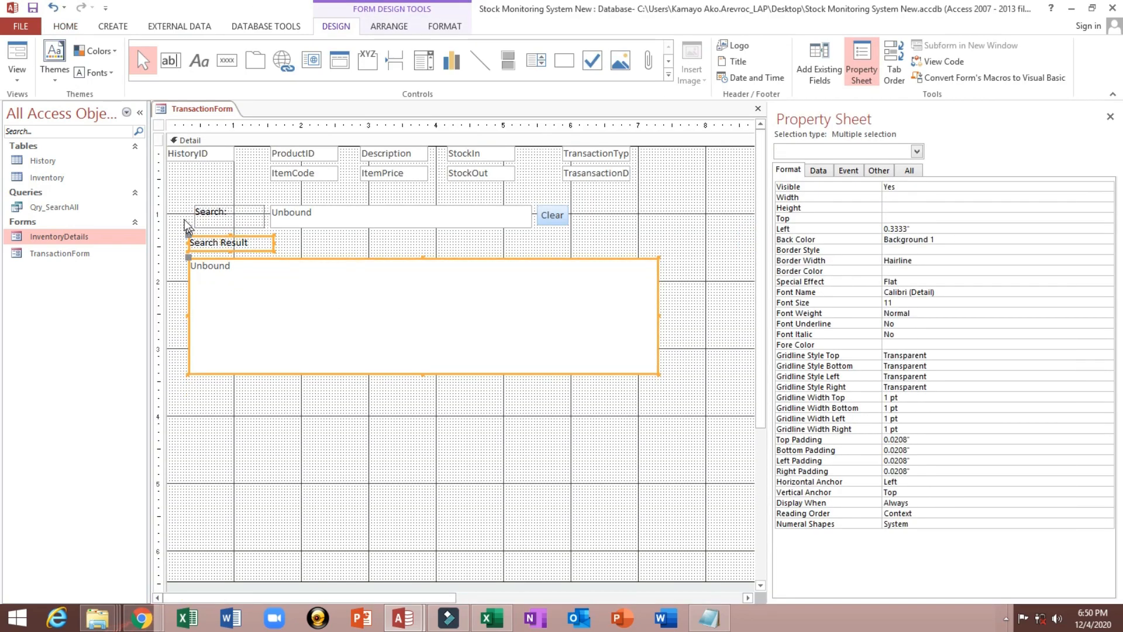
# - Raise the Search label, search box and Clear button to Top 0.7917", and shift the Search Result label and list slightly up and right
pyautogui.moveTo(175, 210); pyautogui.dragTo(546, 209)
pyautogui.moveTo(769, 207); pyautogui.dragTo(914, 209)
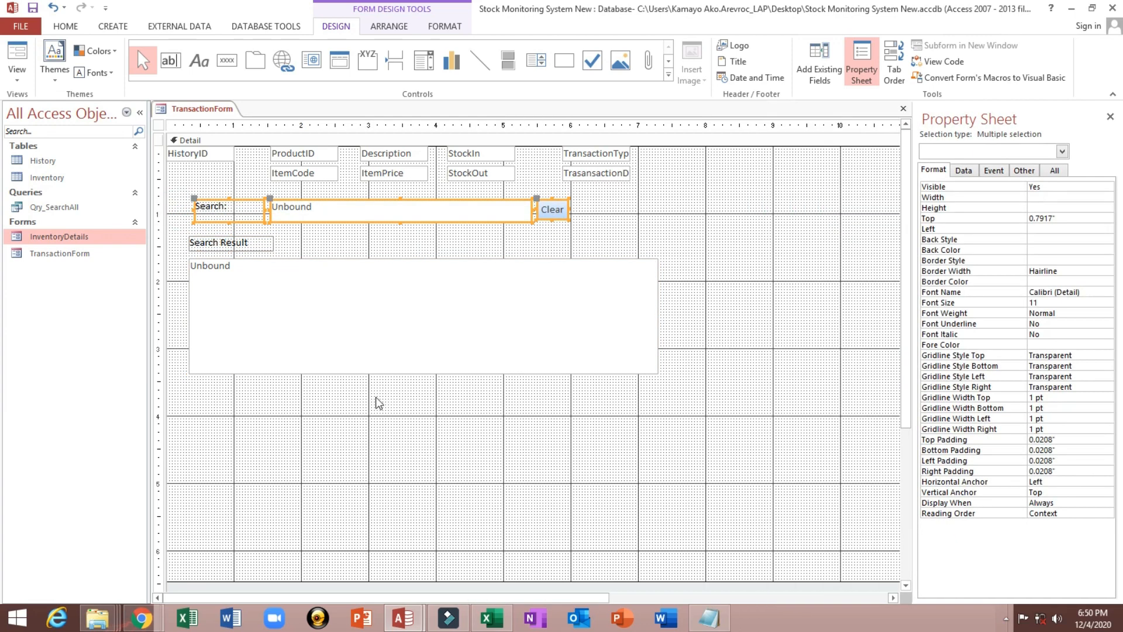
pyautogui.moveTo(213, 439); pyautogui.dragTo(220, 240)
pyautogui.click(705, 225)
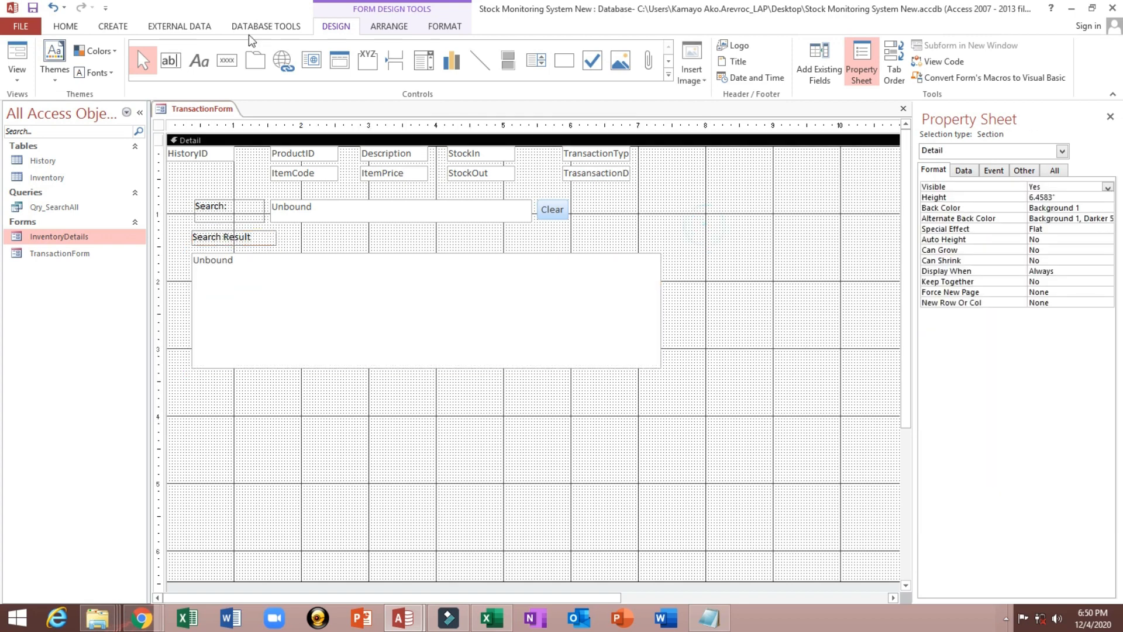
# - Add an unbound text box about 1.42" wide and 0.41" high to the right of the results list, with its label
pyautogui.click(169, 61)
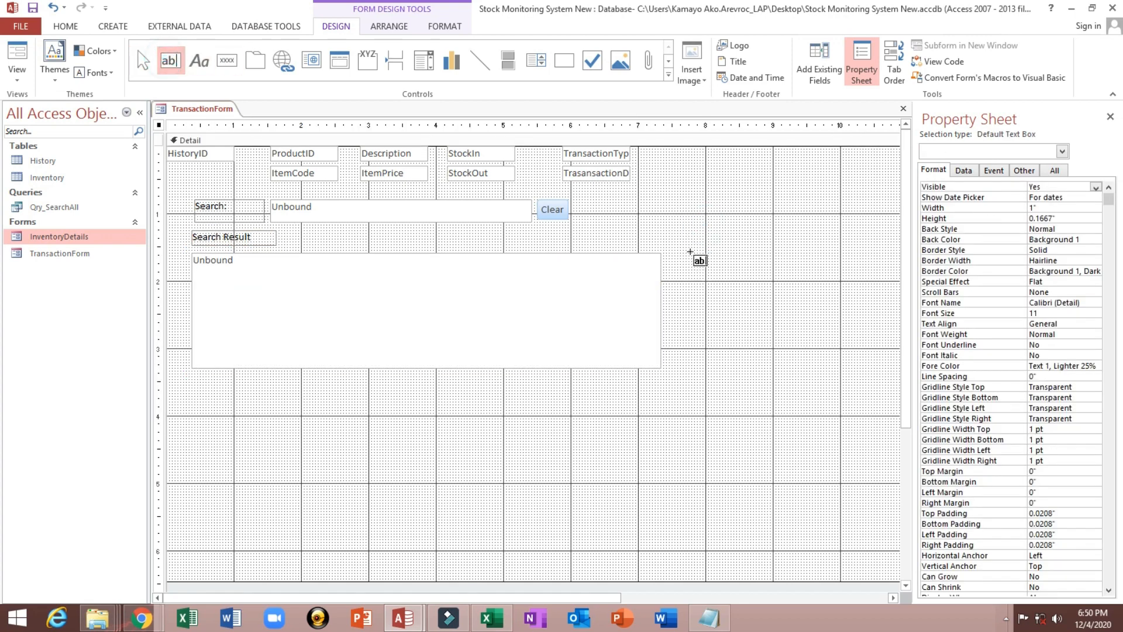
pyautogui.moveTo(742, 253); pyautogui.dragTo(837, 276)
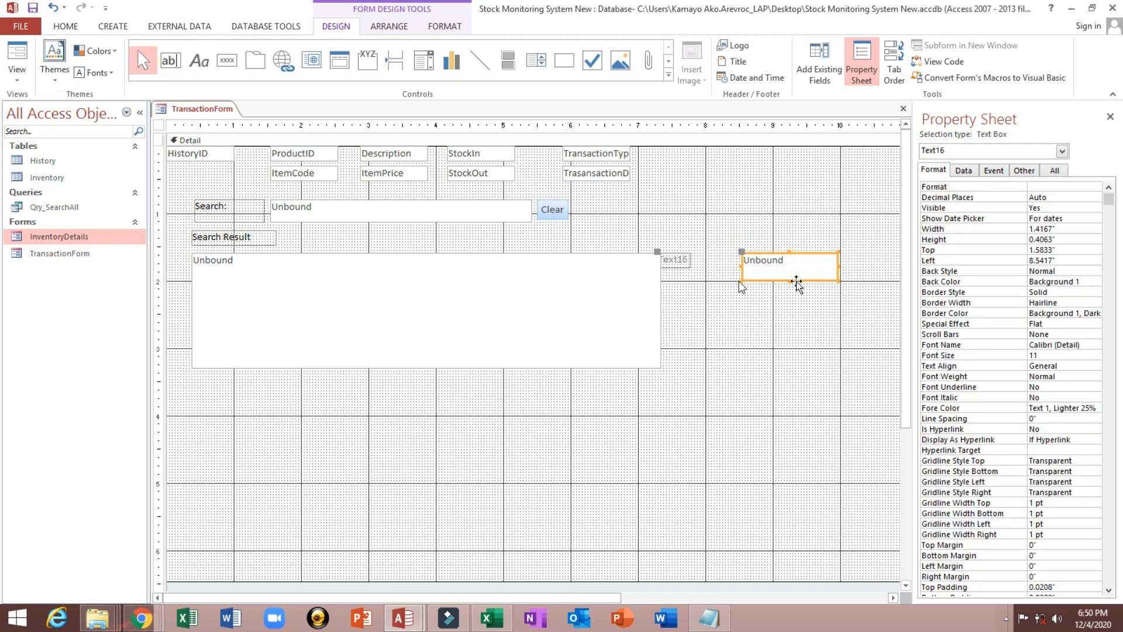
pyautogui.moveTo(674, 213); pyautogui.dragTo(784, 265)
pyautogui.click(761, 232)
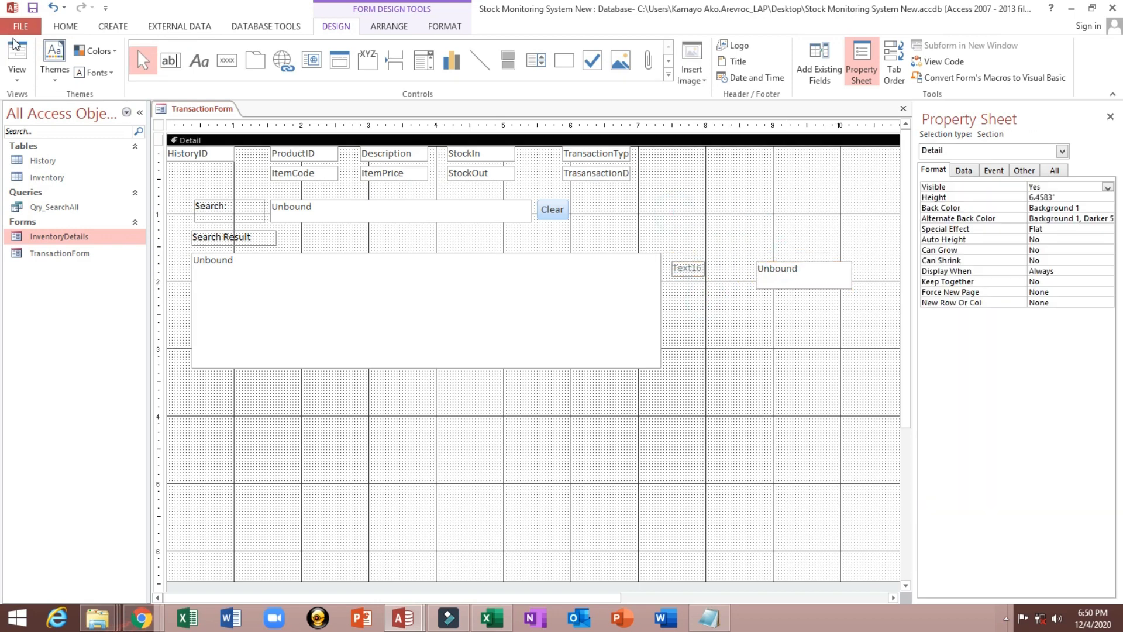
# - Preview the new text box on TransactionForm in Form view, and return to Design view
pyautogui.click(16, 58)
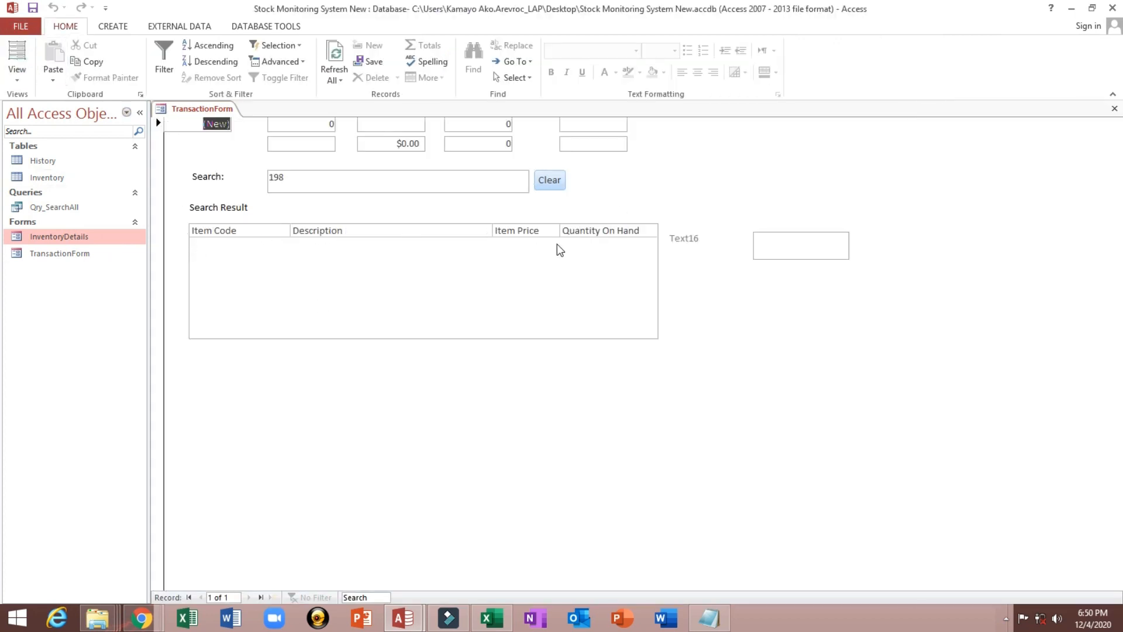
pyautogui.rightClick(718, 183)
pyautogui.click(749, 218)
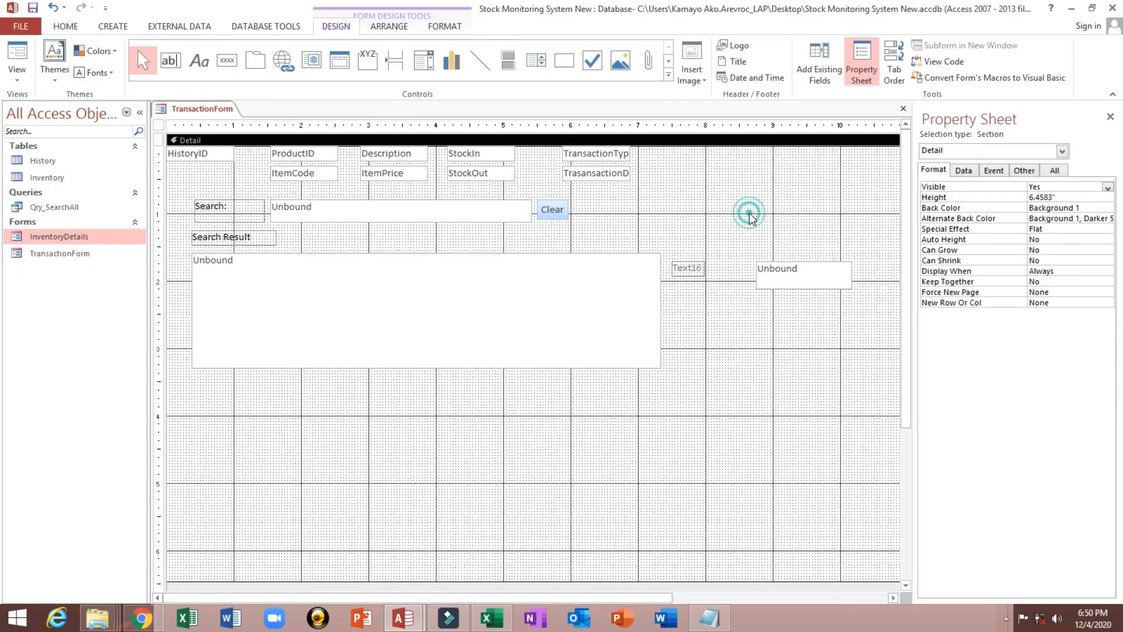
# - Apply a stacked layout to the new unbound text box and its label beside the results list
pyautogui.moveTo(692, 317); pyautogui.dragTo(778, 266)
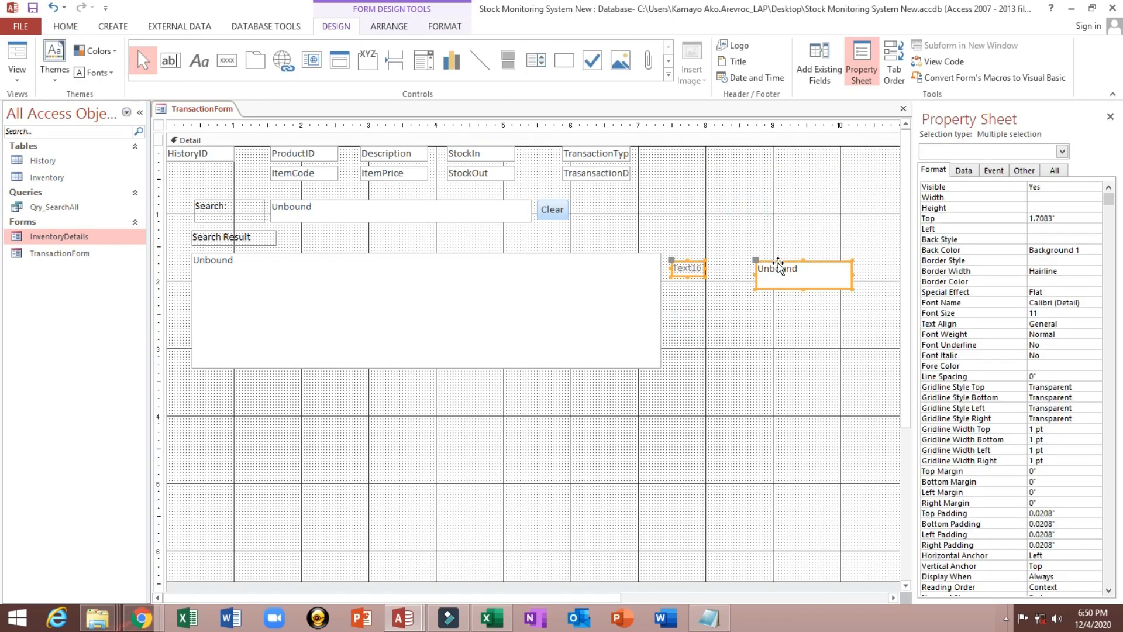
pyautogui.rightClick(778, 266)
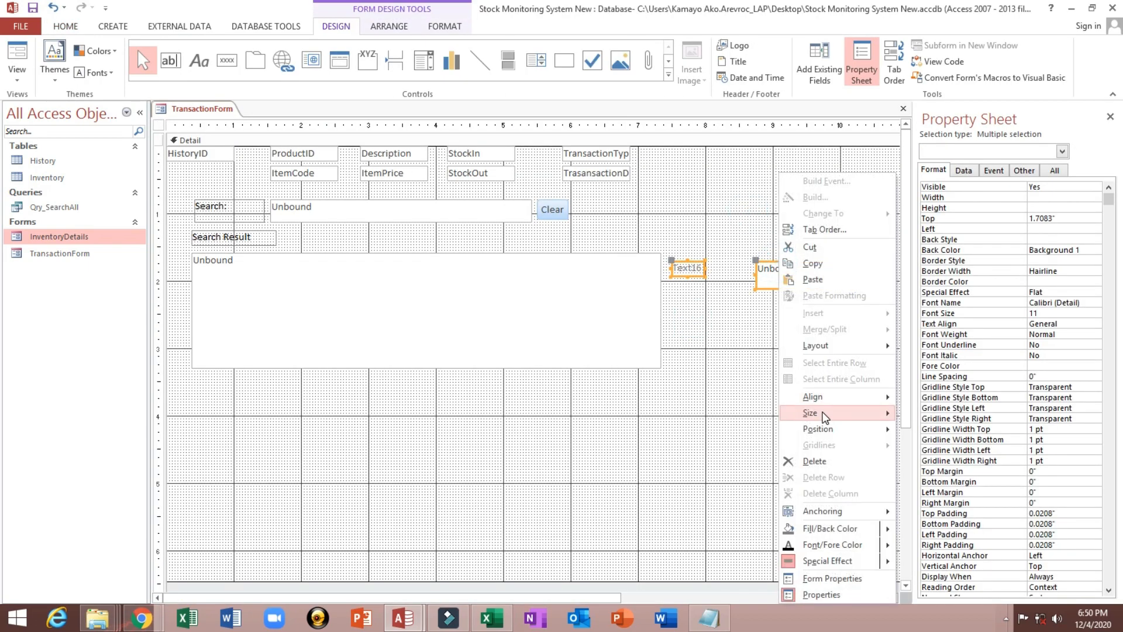
pyautogui.moveTo(825, 414)
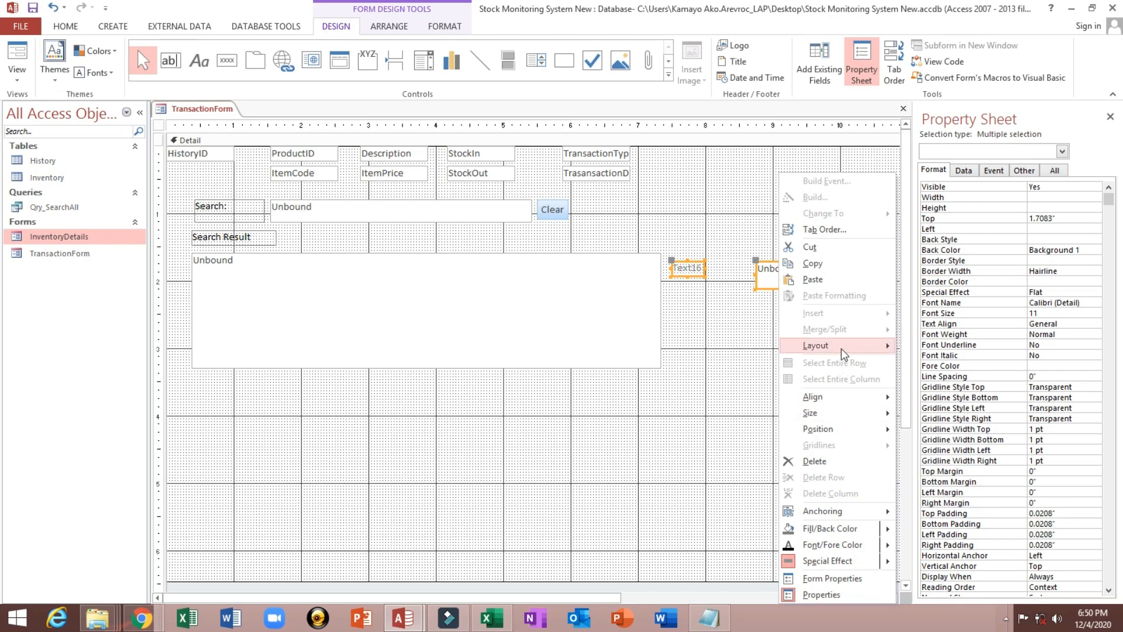
pyautogui.moveTo(875, 349)
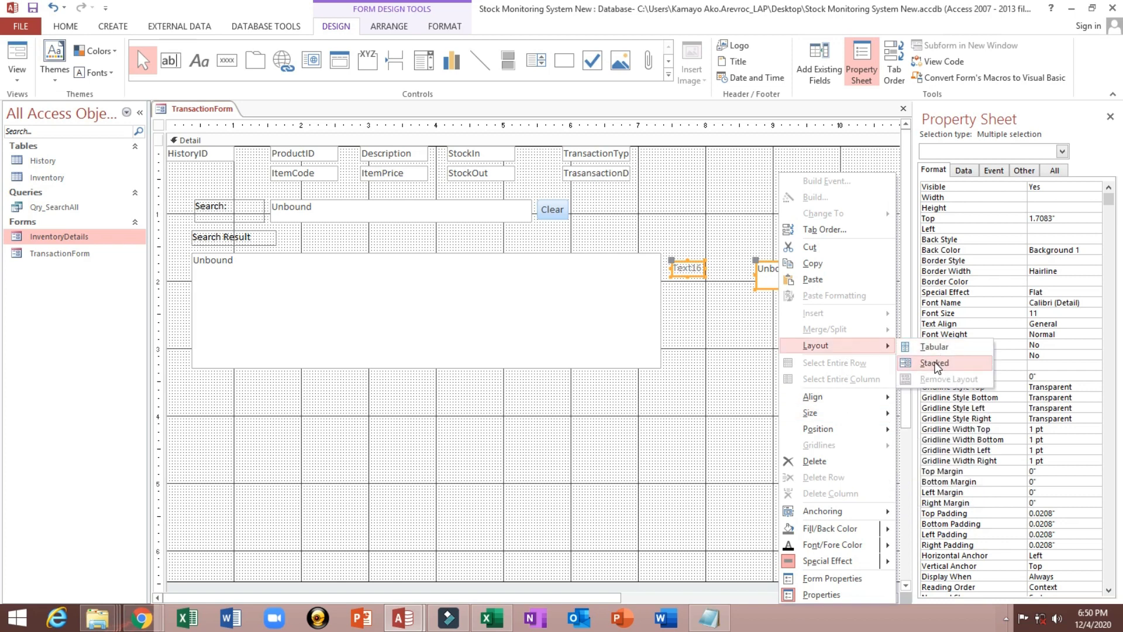
pyautogui.click(935, 363)
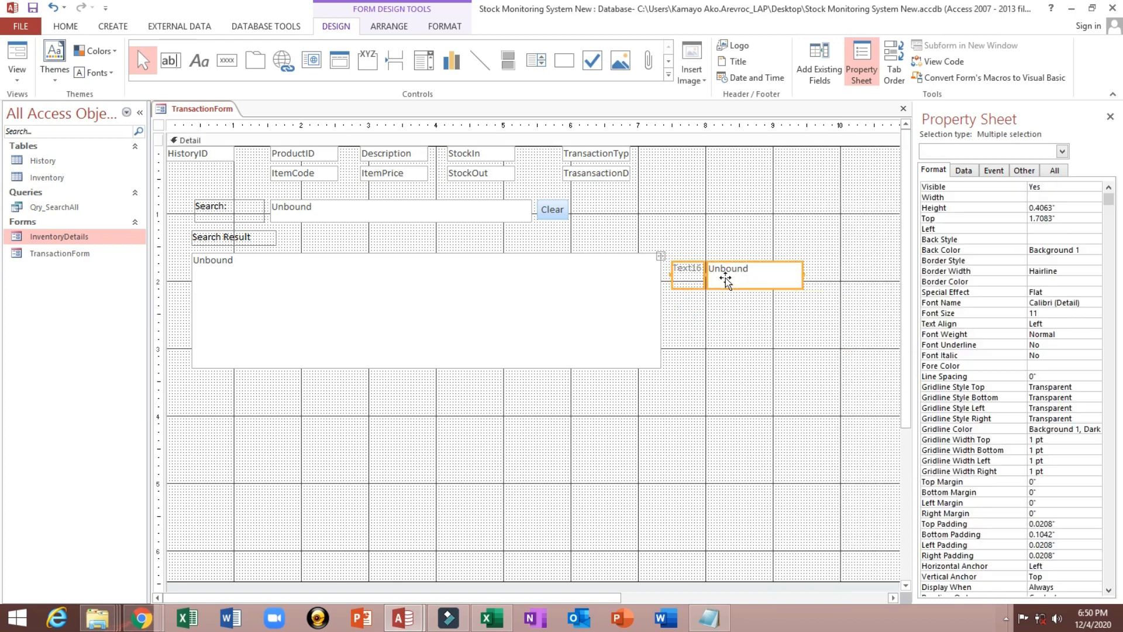
# - Reduce the stacked label and text box to 0.25" high and make both slightly wider
pyautogui.hotkey('shift', 'Up')
pyautogui.hotkey('shift', 'Up')
pyautogui.hotkey('shift', 'Up')
pyautogui.hotkey('shift', 'Right')
pyautogui.hotkey('shift', 'Right')
pyautogui.hotkey('shift', 'Right')
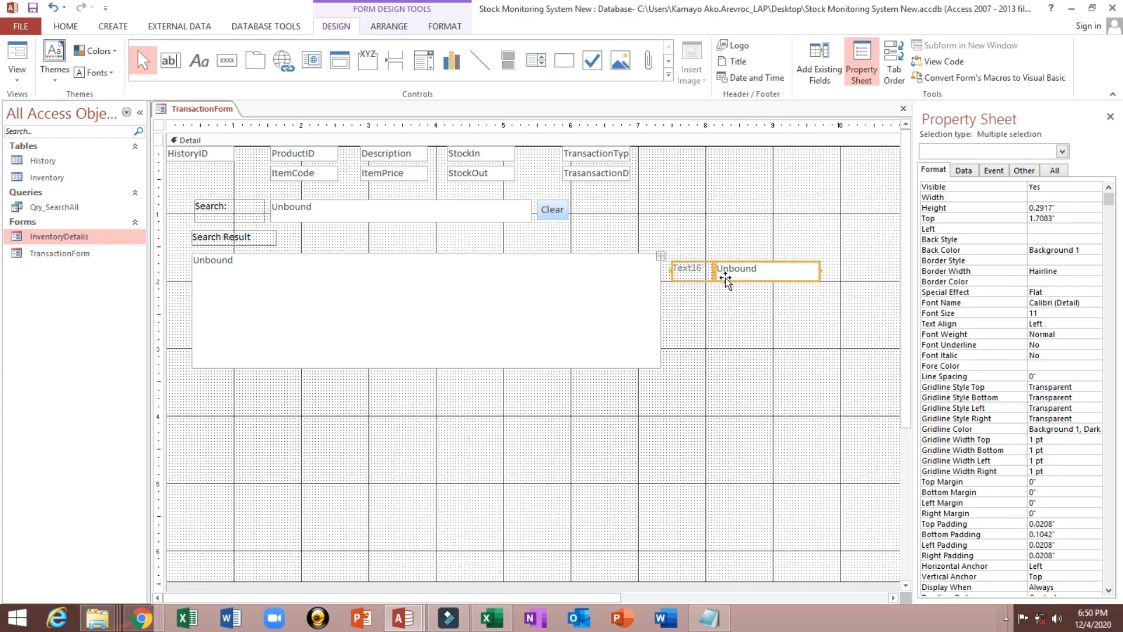
pyautogui.hotkey('shift', 'Up')
pyautogui.hotkey('shift', 'Right')
pyautogui.hotkey('shift', 'Right')
pyautogui.hotkey('shift', 'Right')
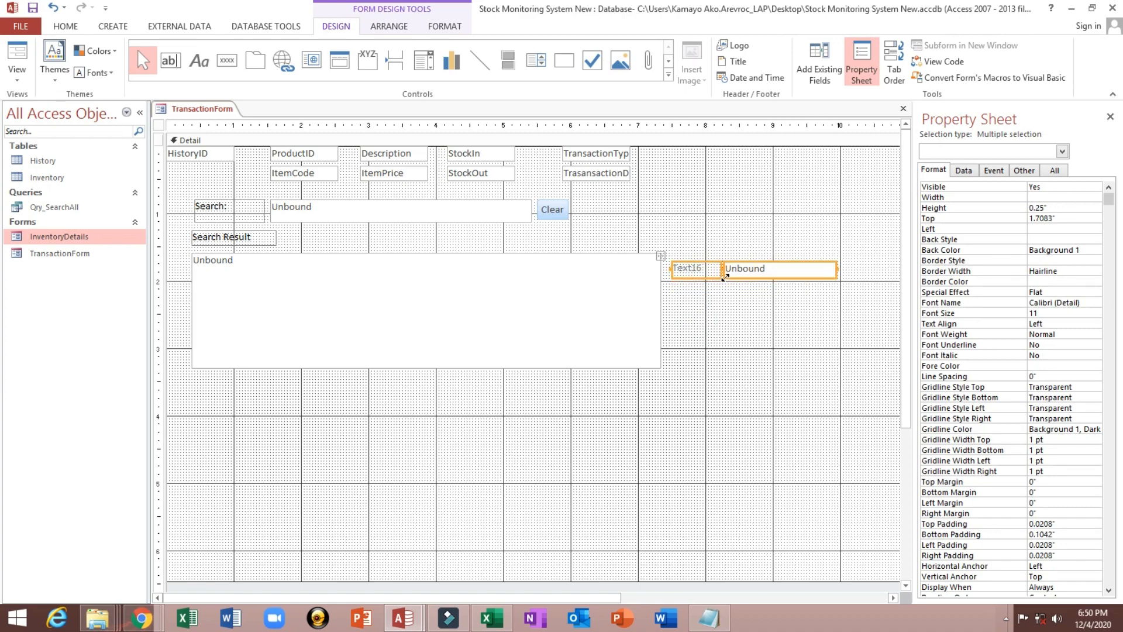
# - Change the caption of the new text box's label to "Product ID:"
pyautogui.click(679, 321)
pyautogui.click(705, 268)
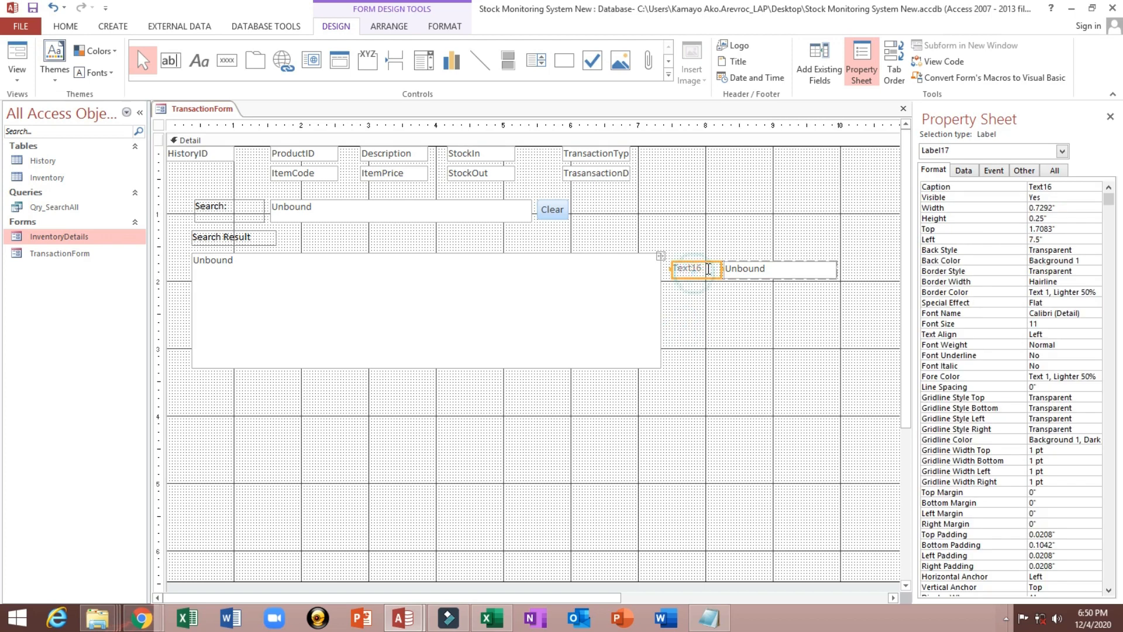
pyautogui.press('BackSpace')
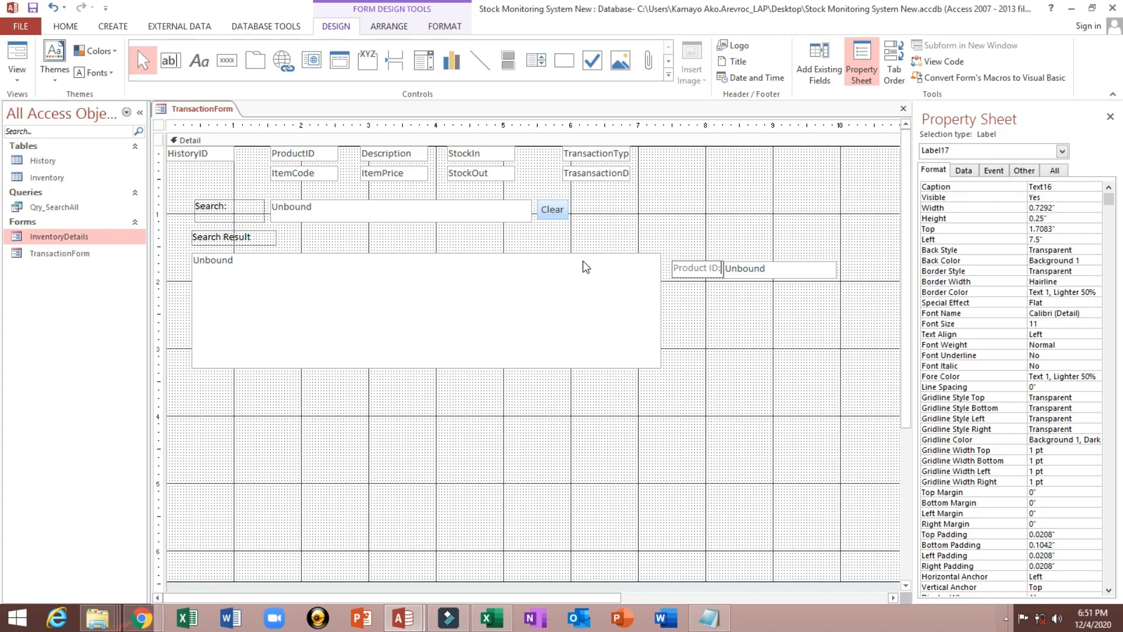
pyautogui.click(683, 189)
# - Widen the Product ID label to 1.1667"
pyautogui.click(719, 273)
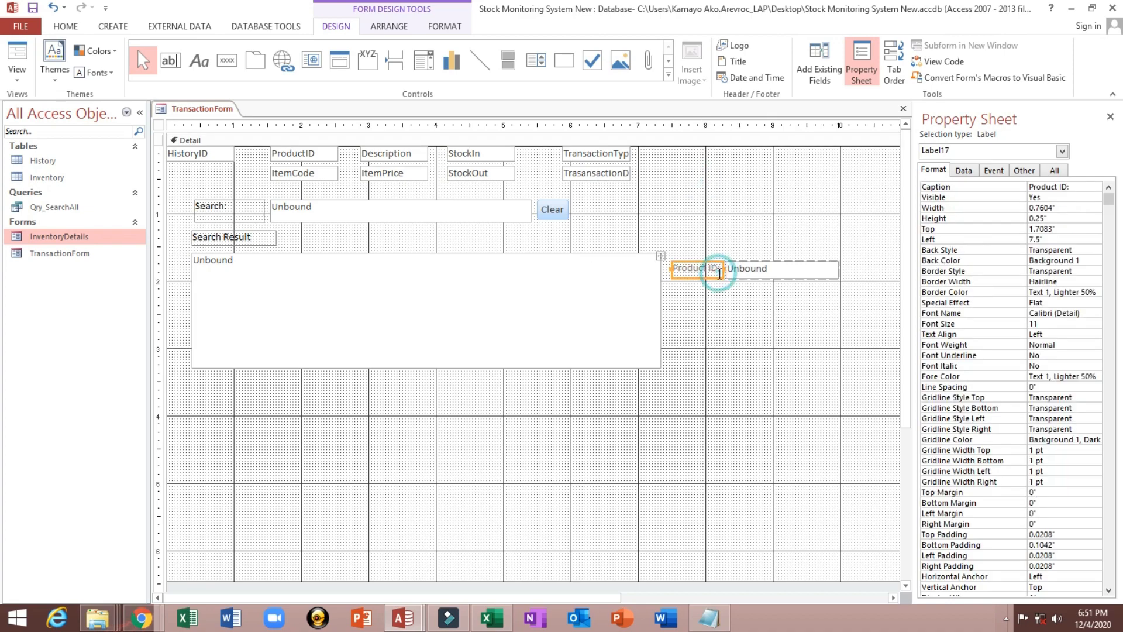
pyautogui.hotkey('shift', 'Right')
pyautogui.hotkey('shift', 'Right')
pyautogui.hotkey('shift', 'Right')
pyautogui.hotkey('shift', 'Right')
pyautogui.hotkey('shift', 'Right')
pyautogui.hotkey('shift', 'Right')
pyautogui.hotkey('shift', 'Right')
pyautogui.hotkey('shift', 'Right')
pyautogui.hotkey('shift', 'Right')
pyautogui.hotkey('shift', 'Right')
pyautogui.hotkey('shift', 'Right')
pyautogui.hotkey('shift', 'Right')
pyautogui.hotkey('shift', 'Right')
pyautogui.hotkey('shift', 'Right')
pyautogui.hotkey('shift', 'Right')
pyautogui.hotkey('shift', 'Right')
pyautogui.hotkey('shift', 'Right')
pyautogui.hotkey('shift', 'Right')
pyautogui.hotkey('shift', 'Right')
pyautogui.hotkey('shift', 'Right')
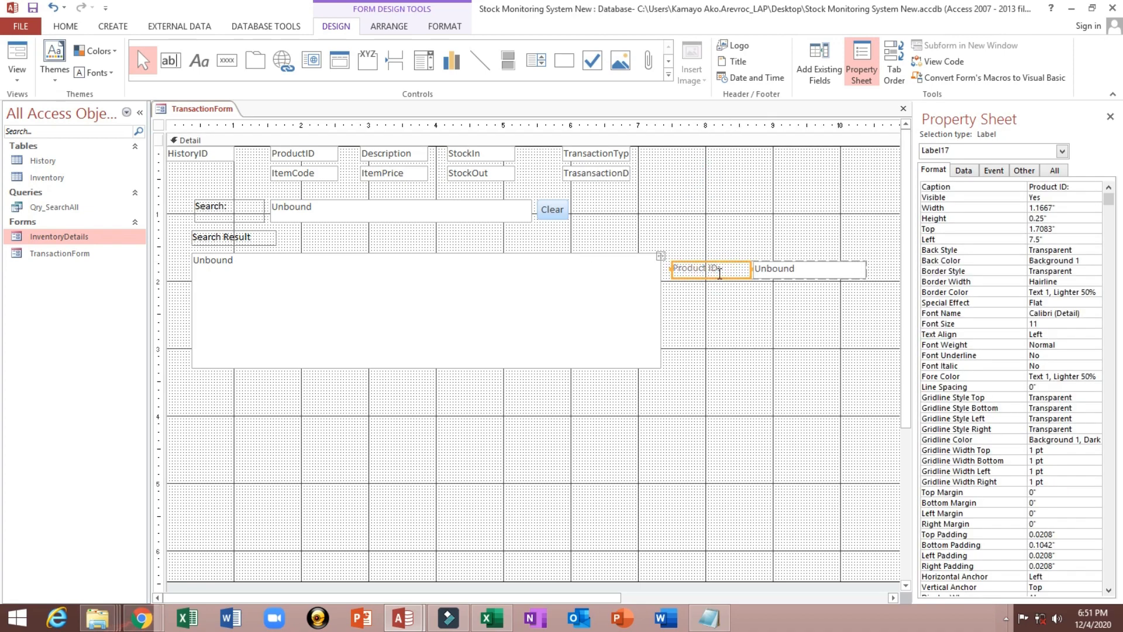
# - Format the Product ID label with the Text 1 font color and bold weight
pyautogui.click(728, 301)
pyautogui.click(707, 263)
pyautogui.click(65, 26)
pyautogui.click(603, 72)
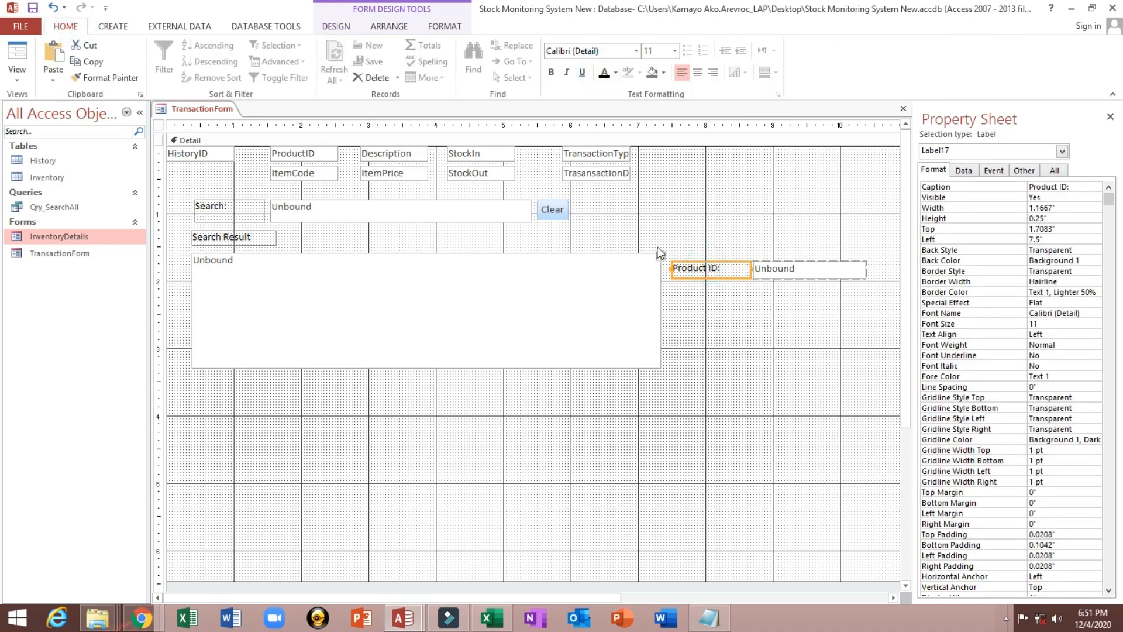
pyautogui.click(551, 72)
# - Duplicate the Product ID label and text box four times below the original
pyautogui.moveTo(727, 319); pyautogui.dragTo(789, 272)
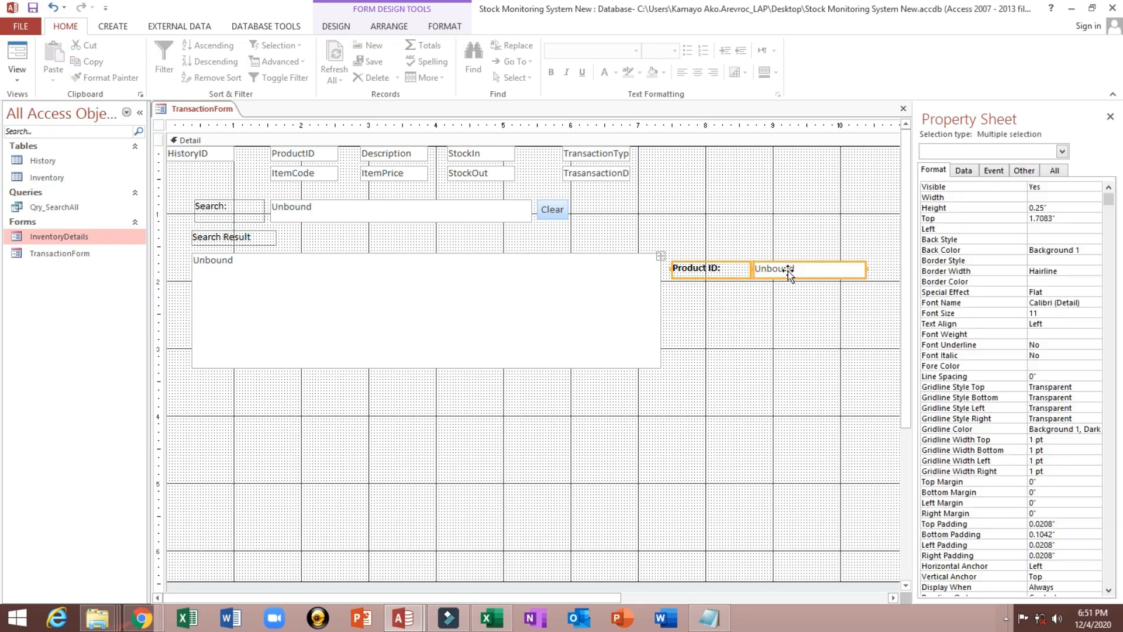
pyautogui.hotkey('ctrl', 'c')
pyautogui.hotkey('ctrl', 'v')
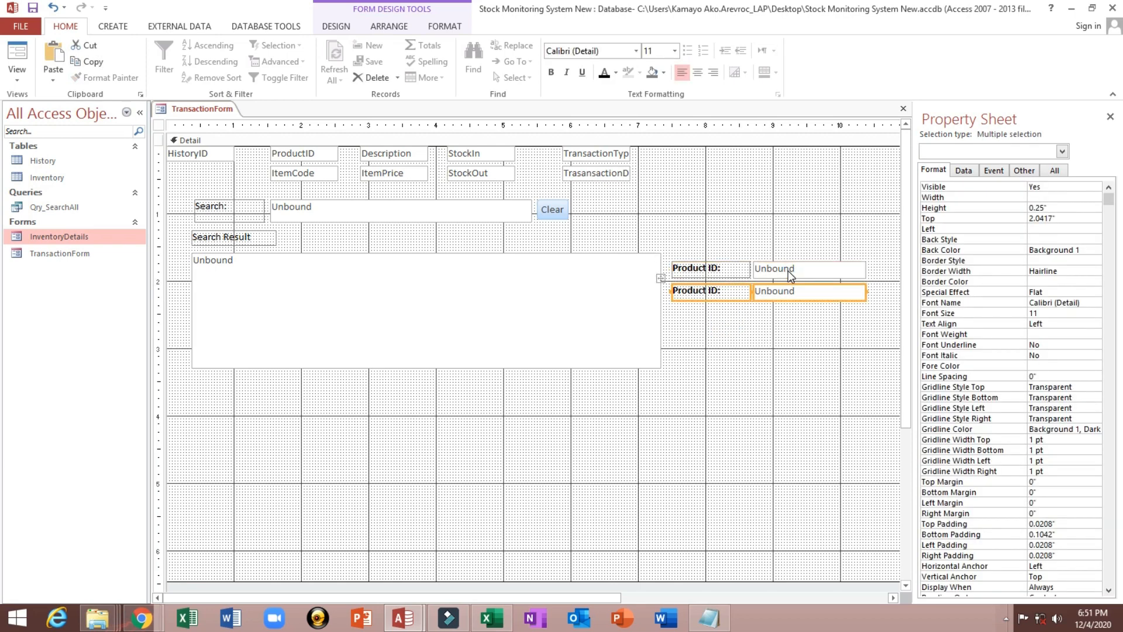
pyautogui.hotkey('ctrl', 'v')
pyautogui.hotkey('ctrl', 'v')
pyautogui.hotkey('ctrl', 'v')
# - Combine the five label and text box pairs into one stacked layout and place it beside the results list
pyautogui.moveTo(725, 387); pyautogui.dragTo(784, 268)
pyautogui.rightClick(784, 268)
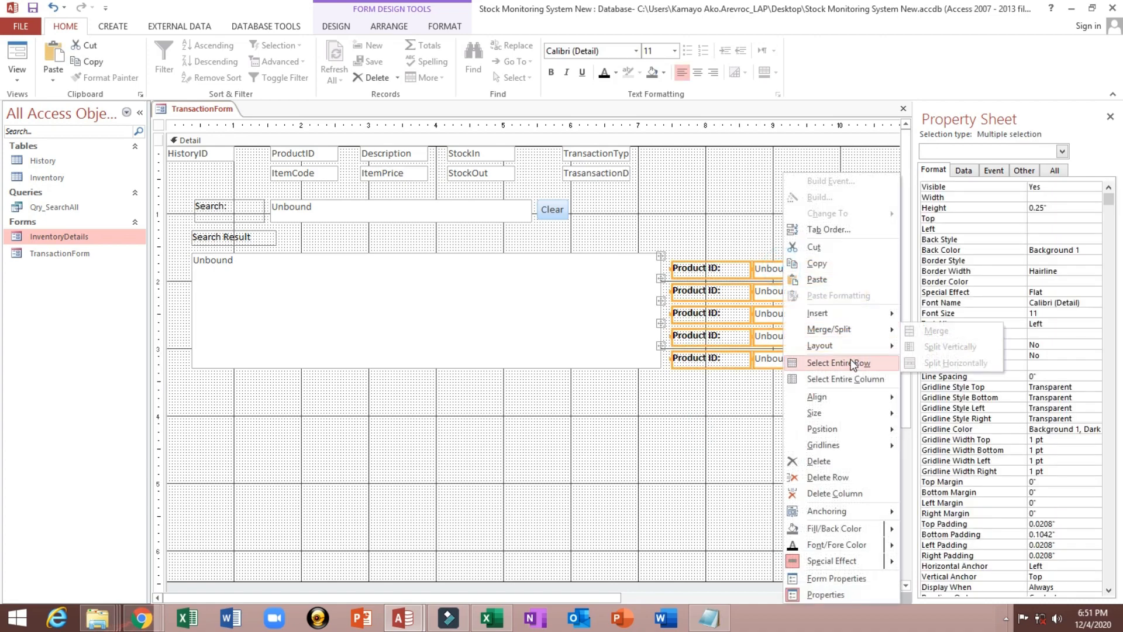
pyautogui.moveTo(863, 346)
pyautogui.click(939, 364)
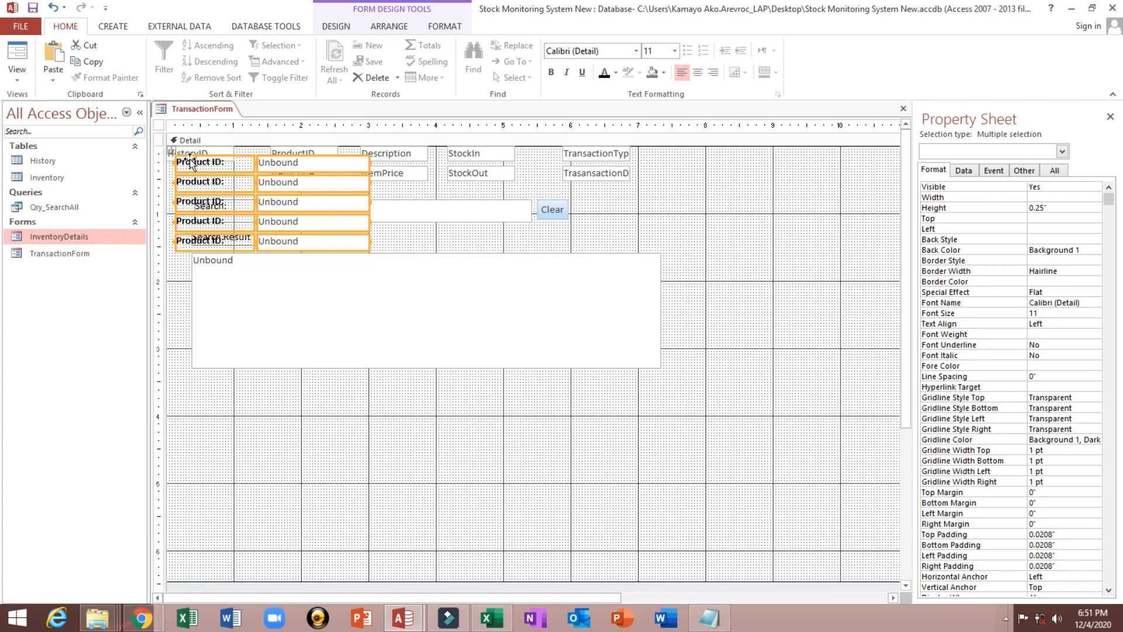
pyautogui.moveTo(176, 156); pyautogui.dragTo(682, 268)
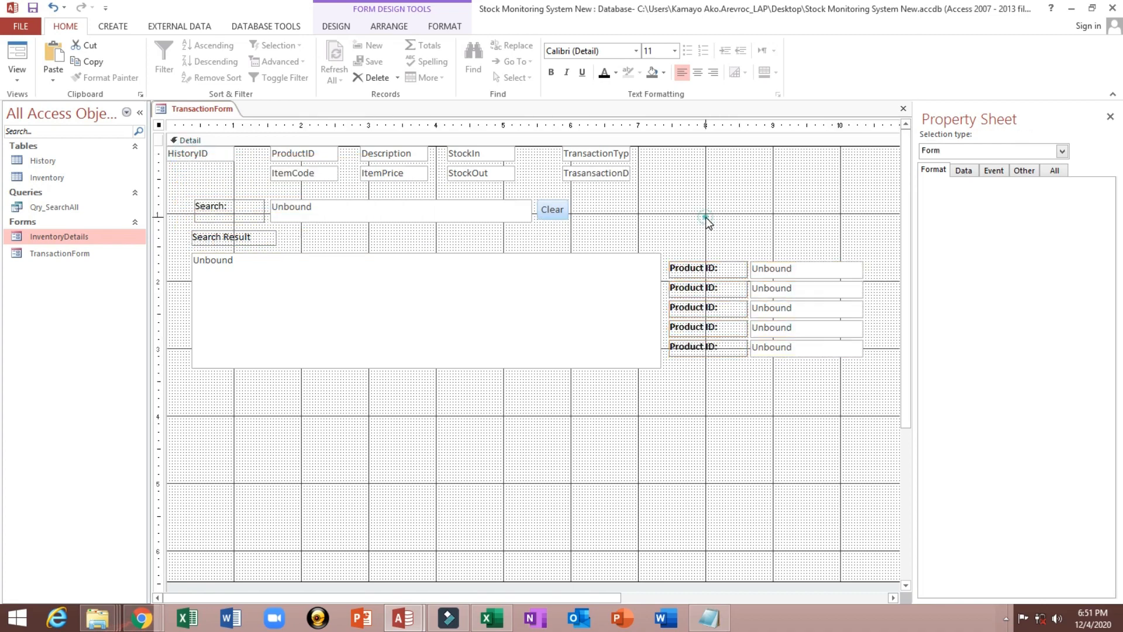
# - Change the second label's caption in the stack to "Item Code:"
pyautogui.click(694, 355)
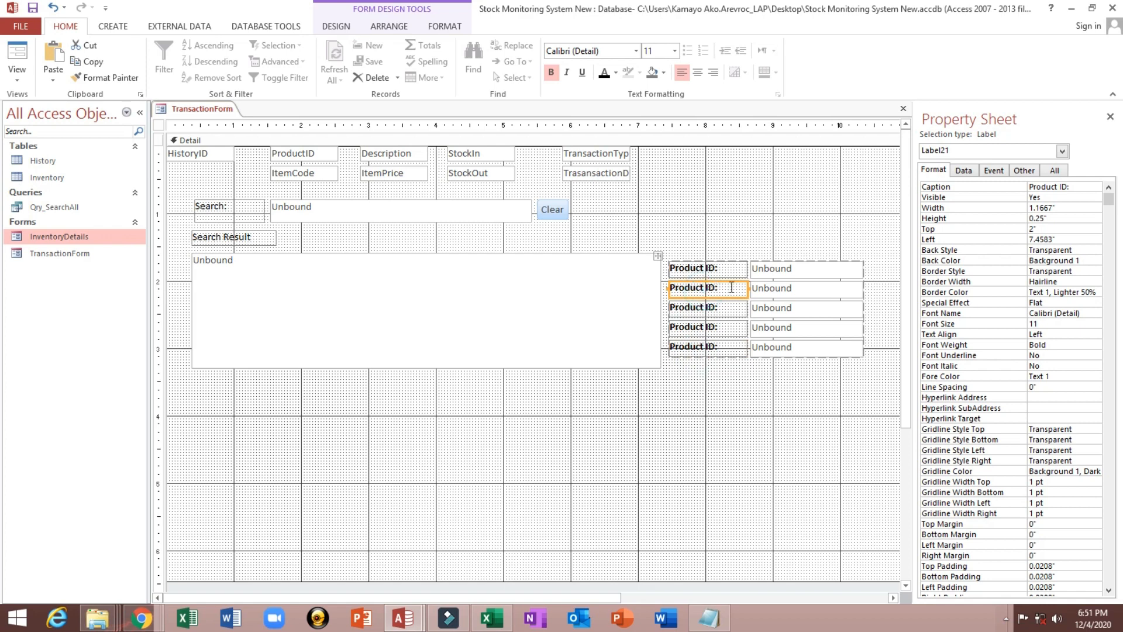
pyautogui.moveTo(730, 287); pyautogui.dragTo(594, 289)
pyautogui.write('Item Code')
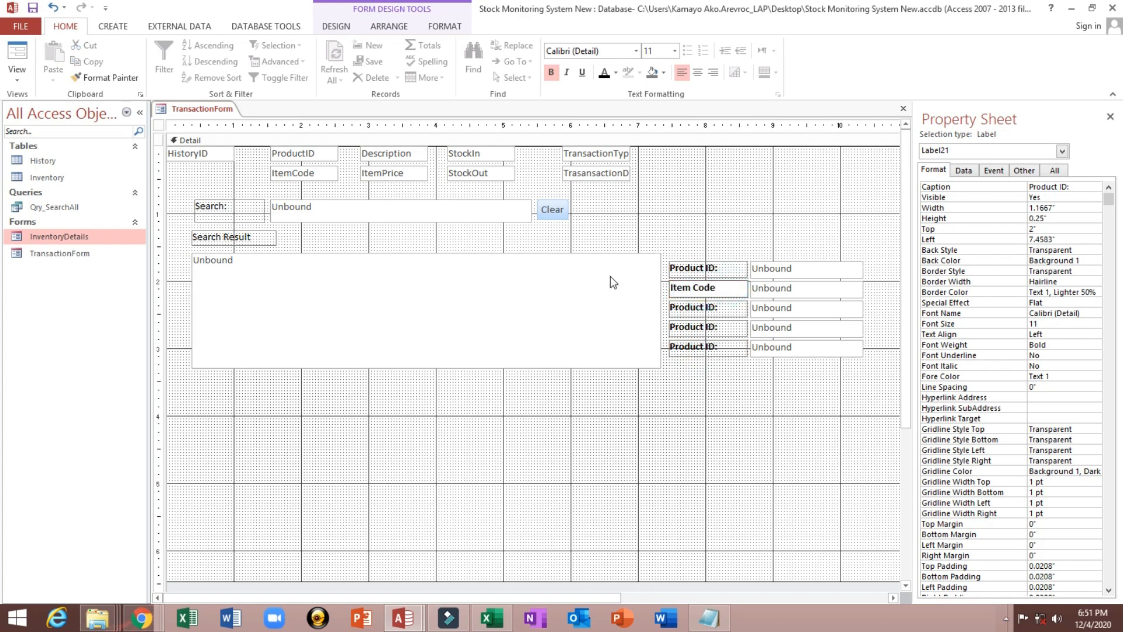
pyautogui.write(':')
# - Change the third label's caption in the stack to "Description:"
pyautogui.click(698, 305)
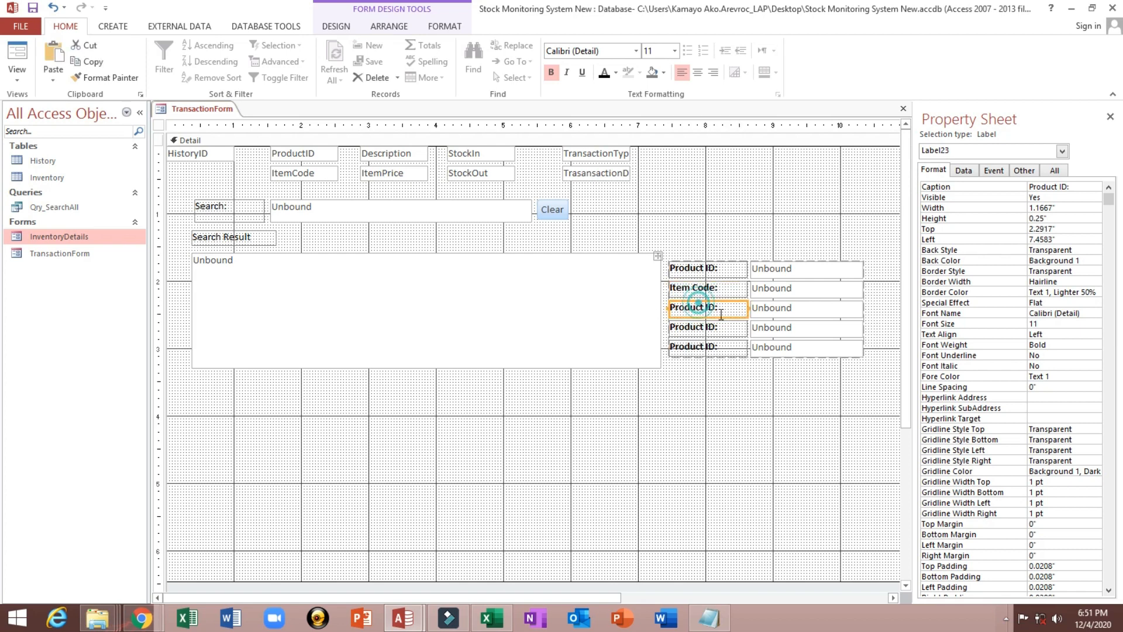
pyautogui.click(726, 307)
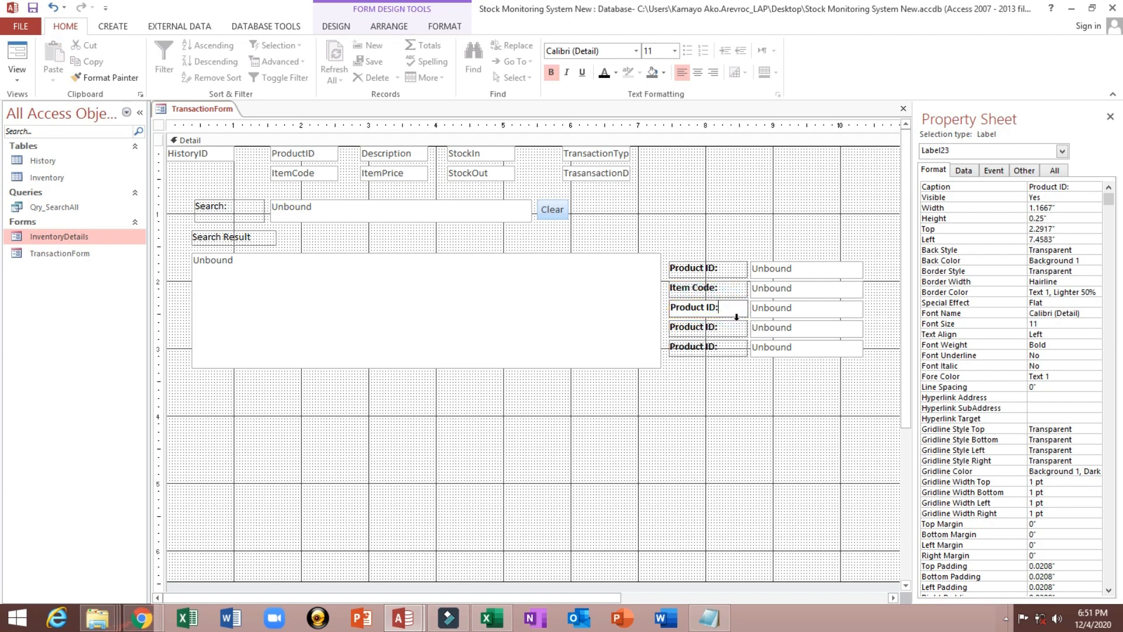
pyautogui.moveTo(731, 310); pyautogui.dragTo(573, 312)
pyautogui.write('D')
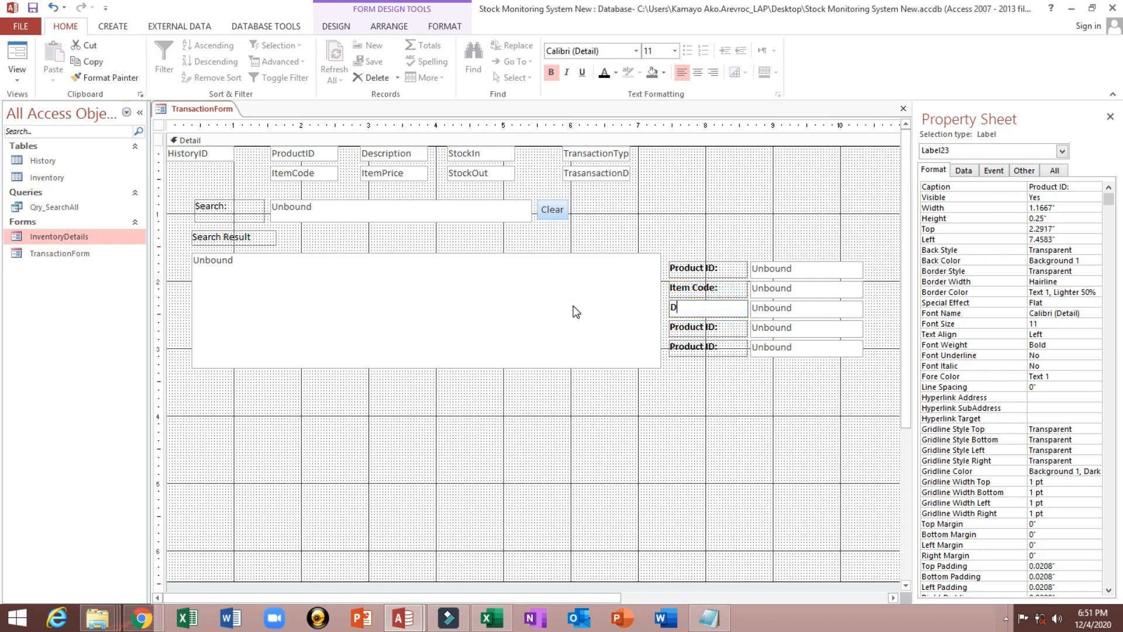
pyautogui.write('escription')
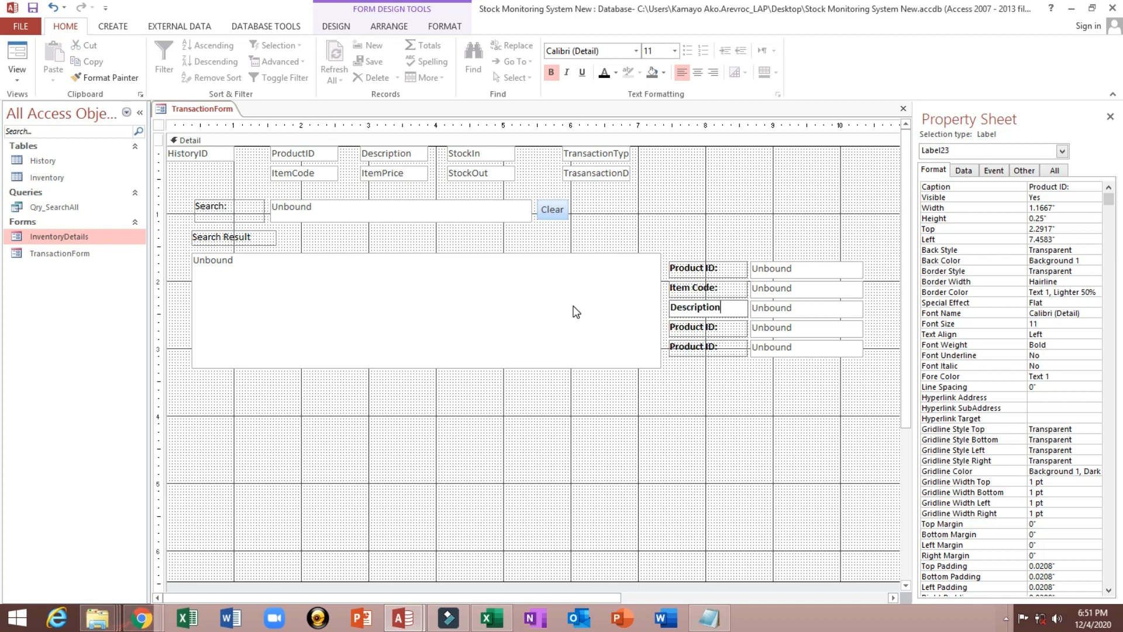
pyautogui.write(':')
# - Change the fourth label's caption in the stack to "Item Price:"
pyautogui.click(673, 327)
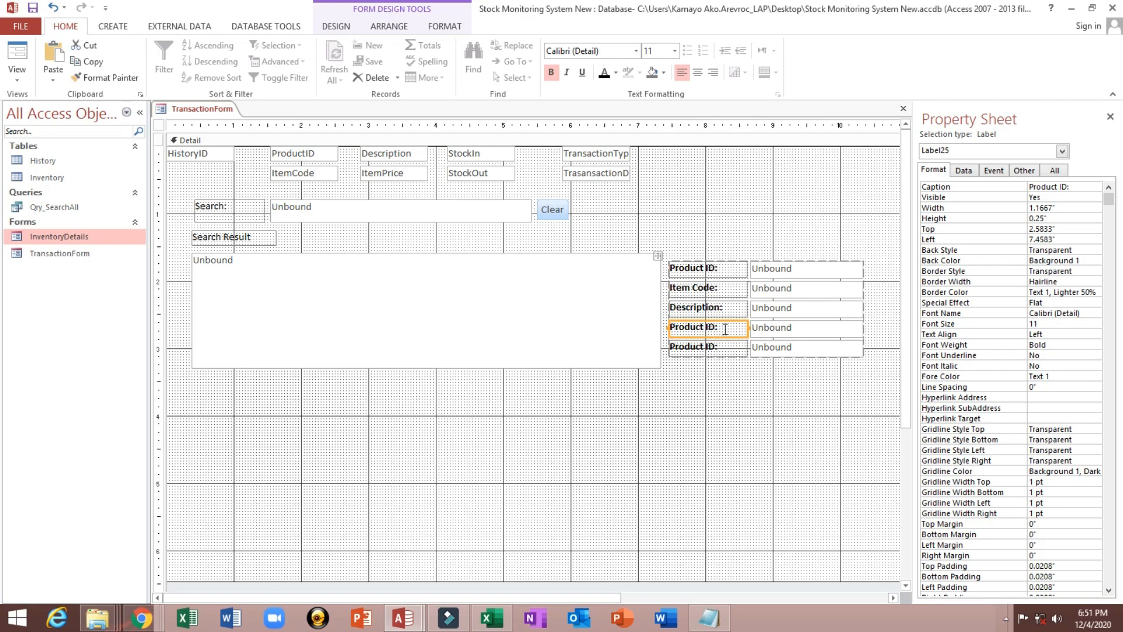
pyautogui.moveTo(724, 332); pyautogui.dragTo(596, 331)
pyautogui.write('Item PRoc')
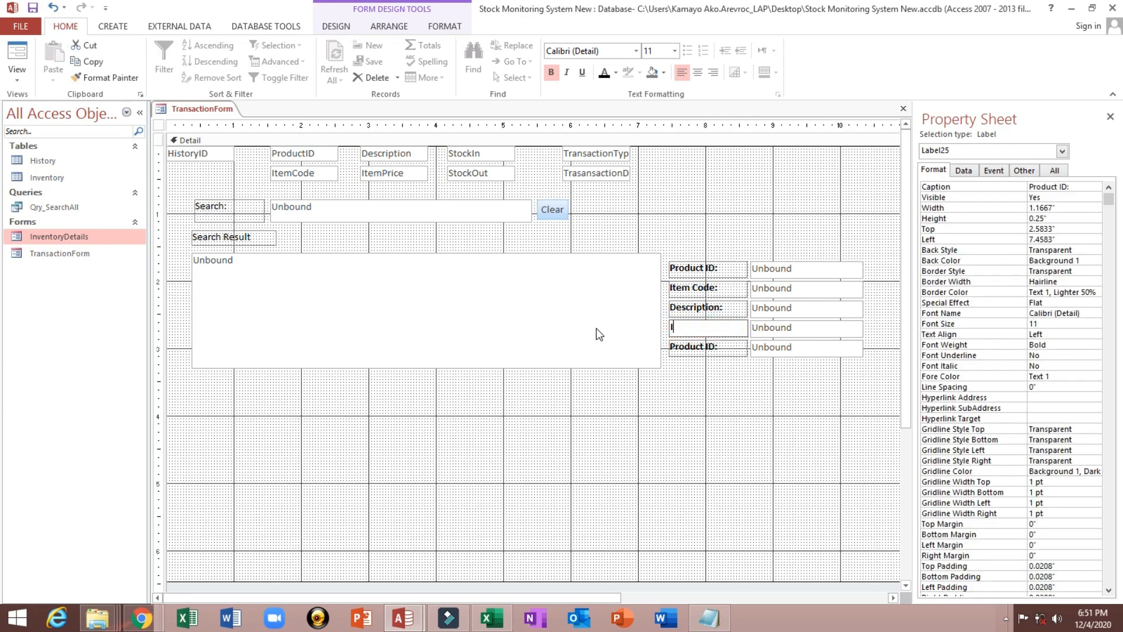
pyautogui.press('BackSpace')
pyautogui.press('BackSpace')
pyautogui.press('BackSpace')
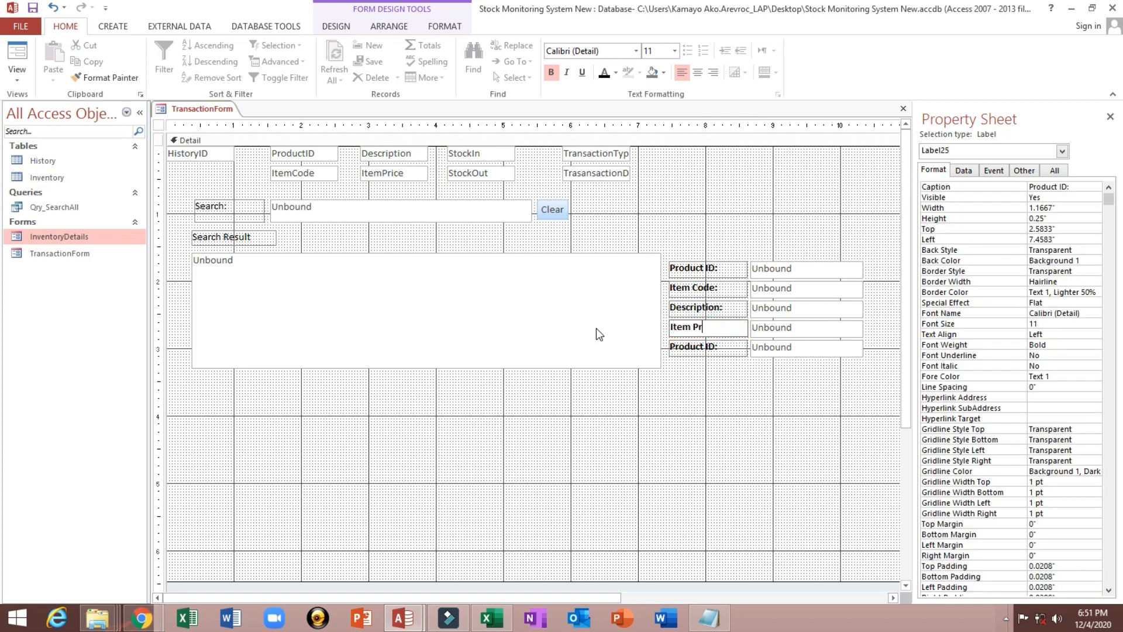
pyautogui.write('rice:')
# - Change the fifth label's caption in the stack to "Quantit on Hand:"
pyautogui.click(691, 348)
pyautogui.moveTo(726, 349); pyautogui.dragTo(600, 353)
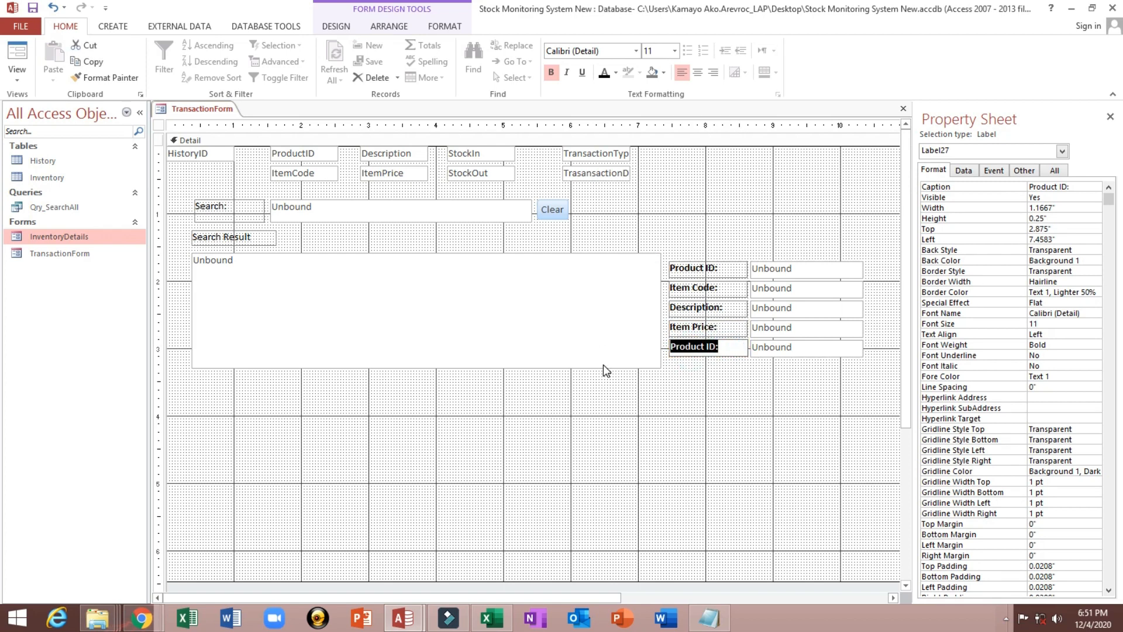
pyautogui.write('Quant')
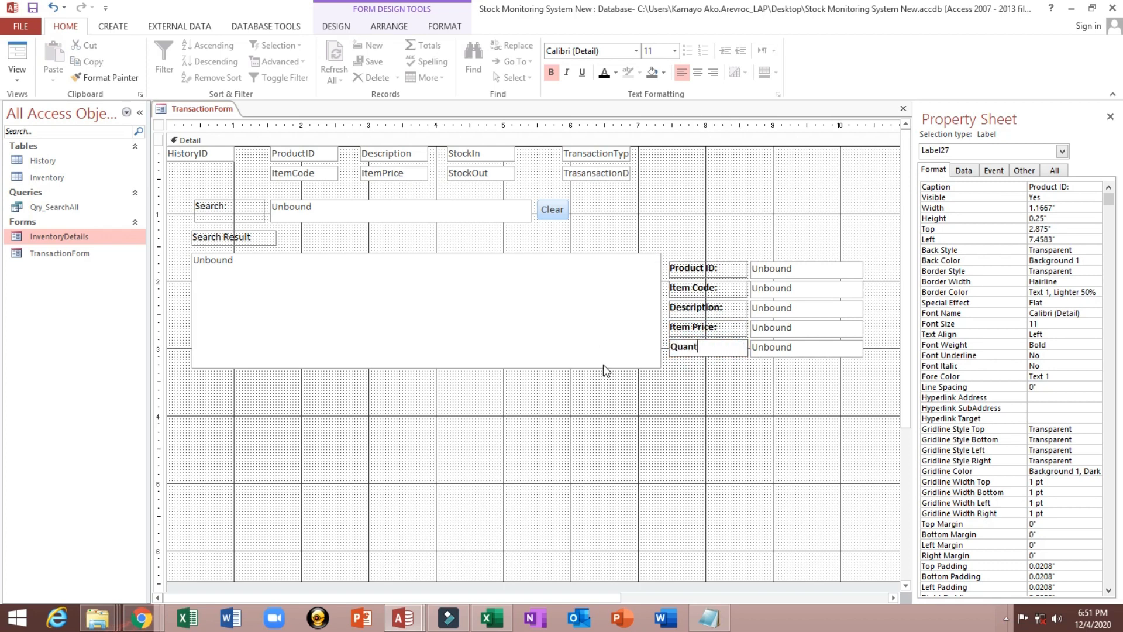
pyautogui.write('it on Hand:')
# - Widen the column of five stacked labels slightly
pyautogui.moveTo(709, 411); pyautogui.dragTo(702, 262)
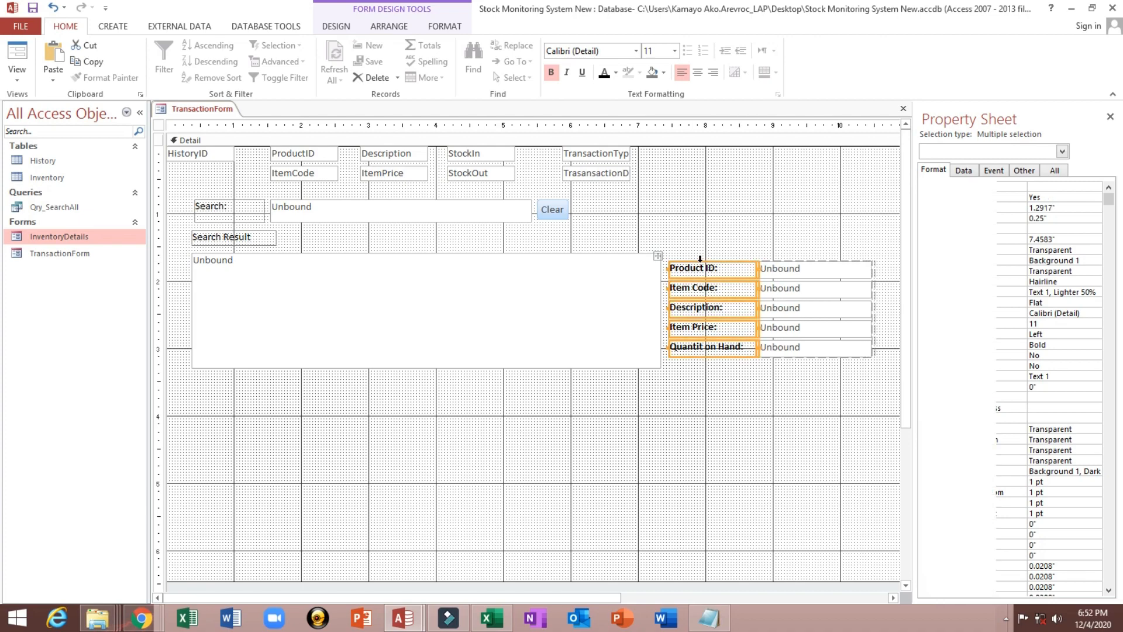
pyautogui.click(683, 230)
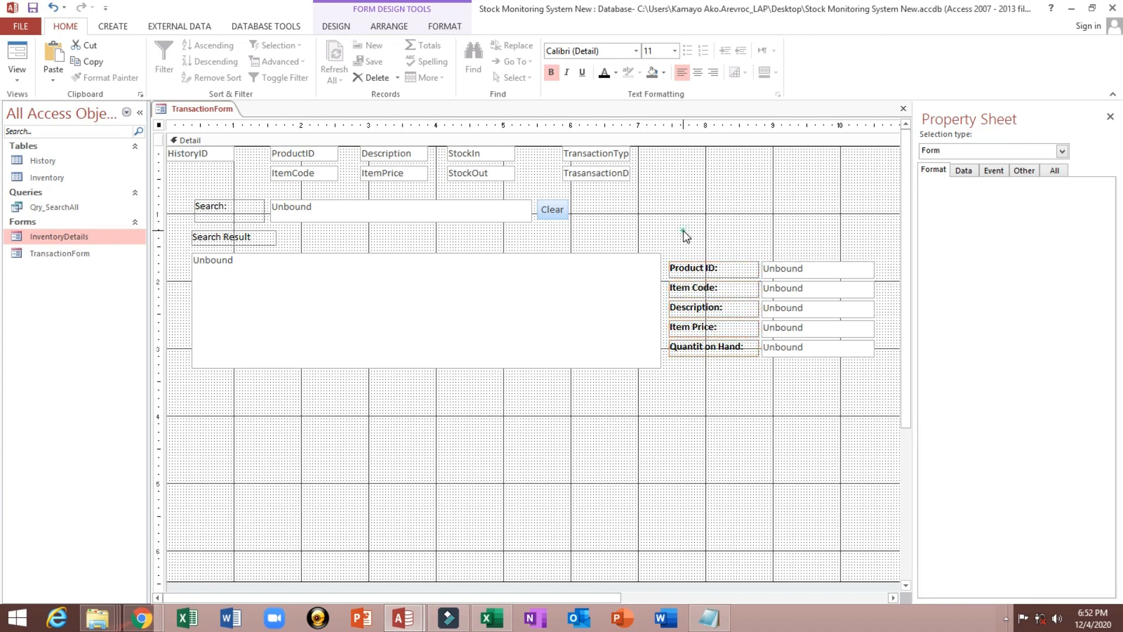
pyautogui.click(699, 258)
pyautogui.click(722, 223)
# - Clear the search in Form view and select the third item in the results list
pyautogui.click(17, 55)
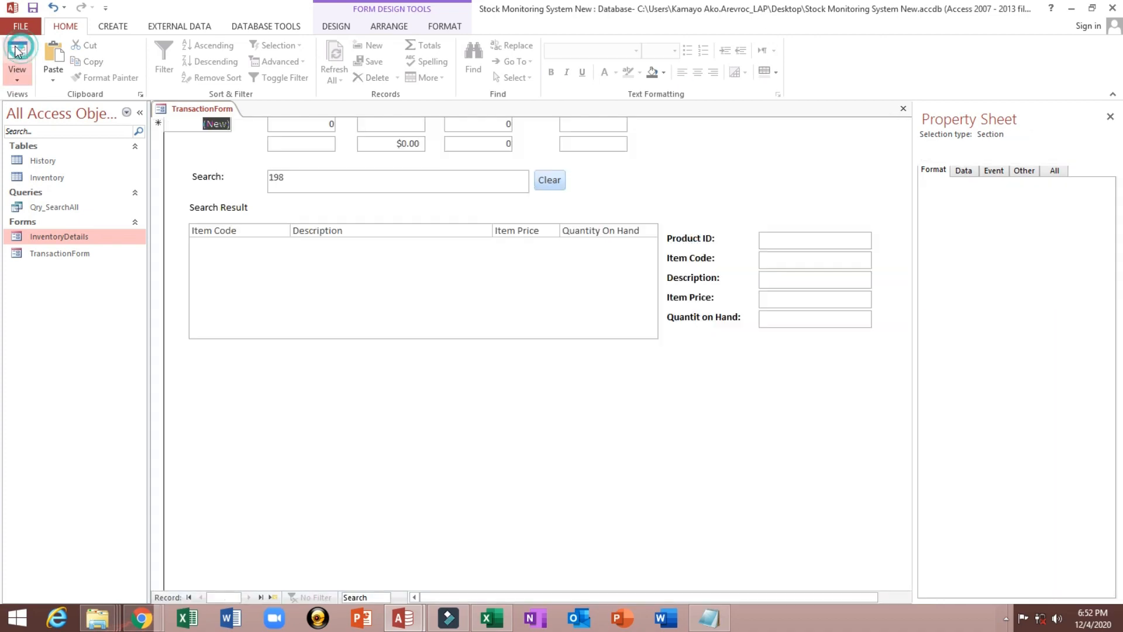
pyautogui.click(548, 181)
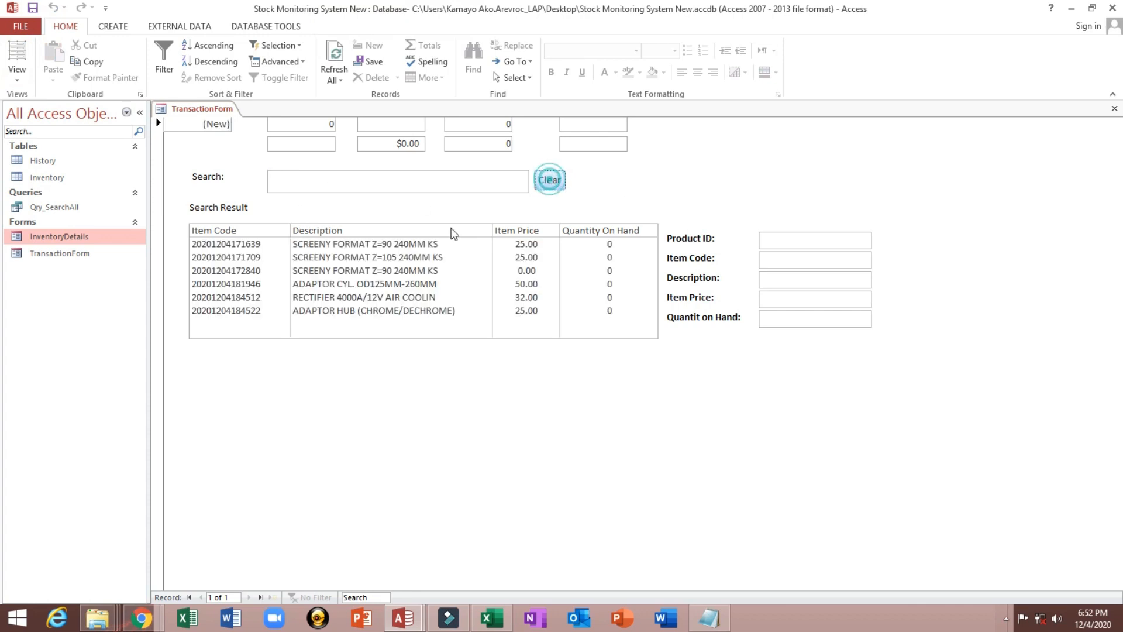
pyautogui.click(381, 269)
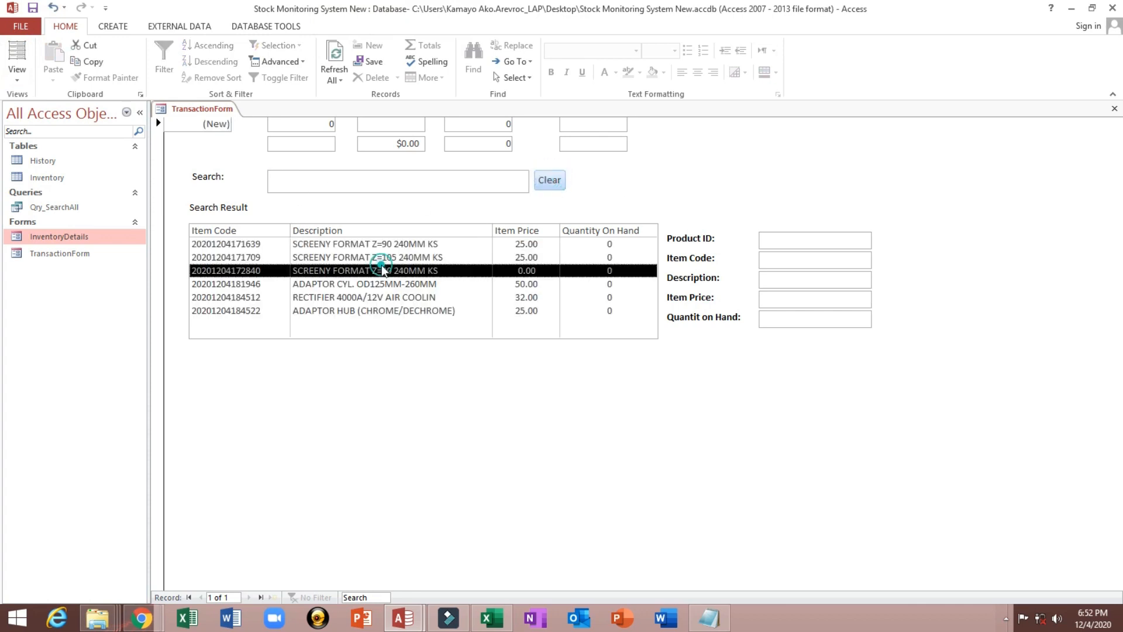
pyautogui.click(783, 237)
pyautogui.click(778, 255)
pyautogui.click(778, 236)
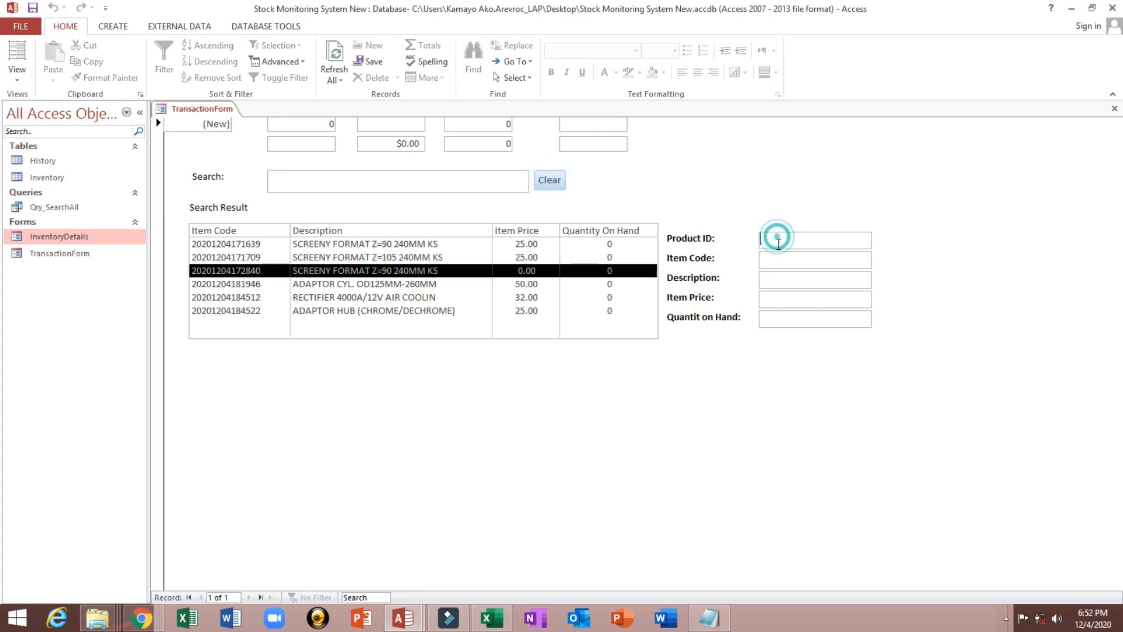
pyautogui.click(773, 253)
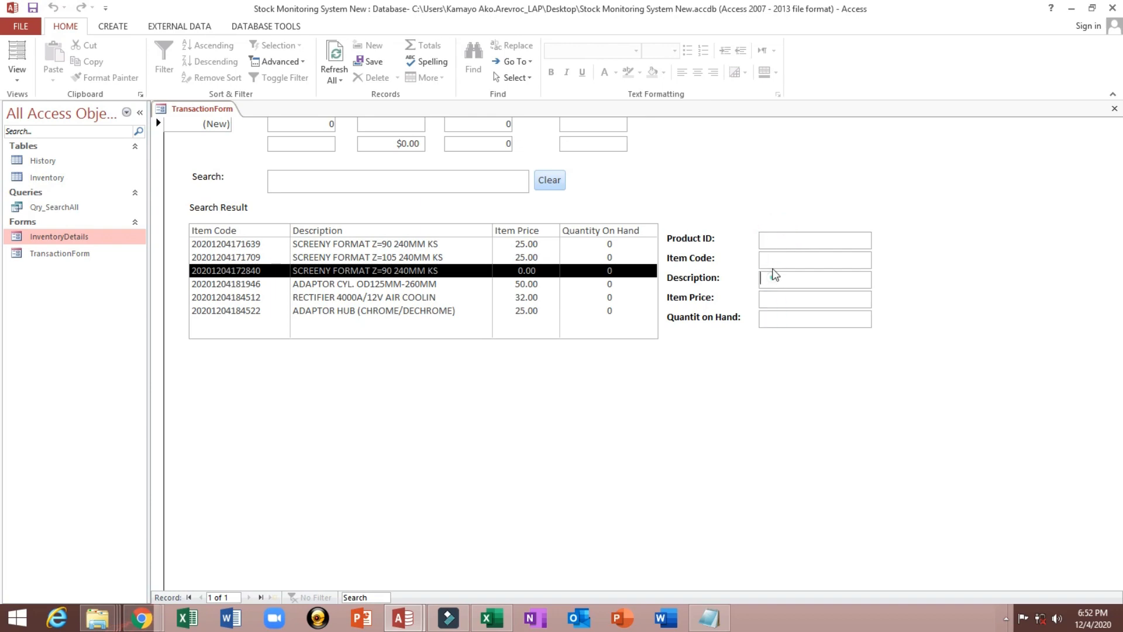
pyautogui.click(772, 277)
pyautogui.click(772, 301)
pyautogui.click(773, 280)
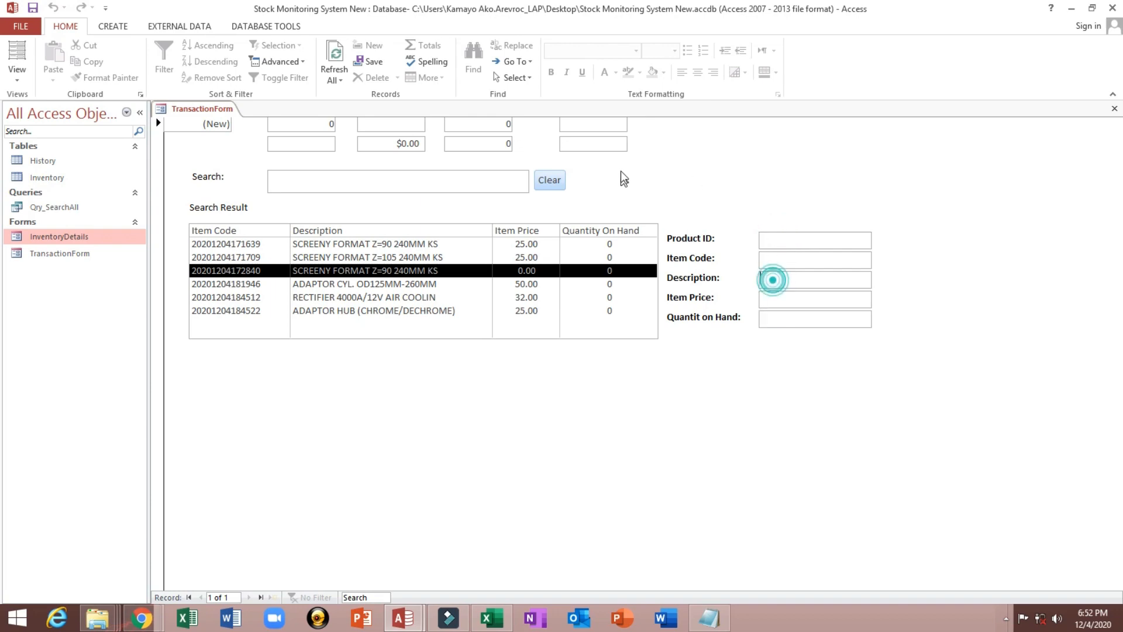
# - Return the form to Design view and collapse the navigation pane to make room for a wider property sheet
pyautogui.rightClick(710, 153)
pyautogui.click(746, 192)
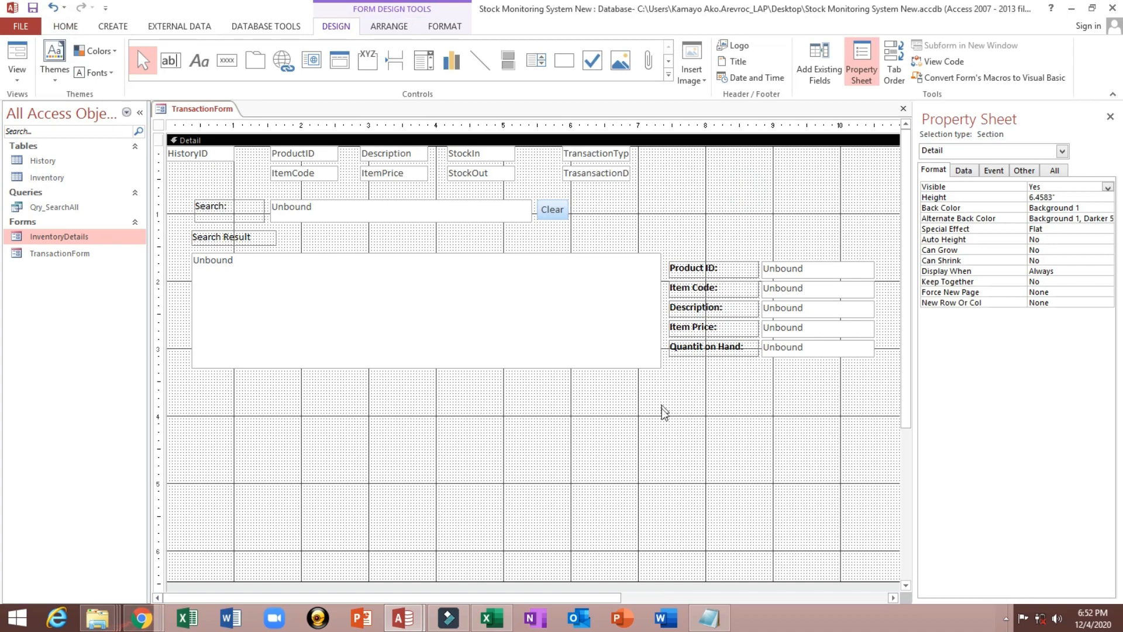
pyautogui.click(138, 112)
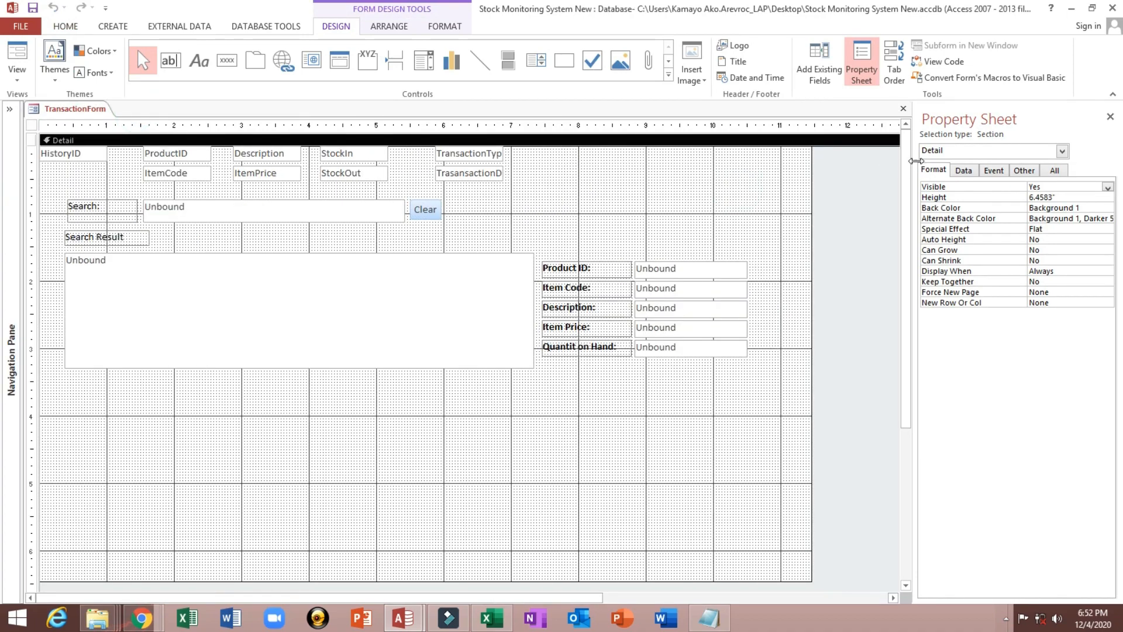
pyautogui.moveTo(914, 169); pyautogui.dragTo(761, 181)
# - Check the Name property of the search results list box
pyautogui.click(313, 328)
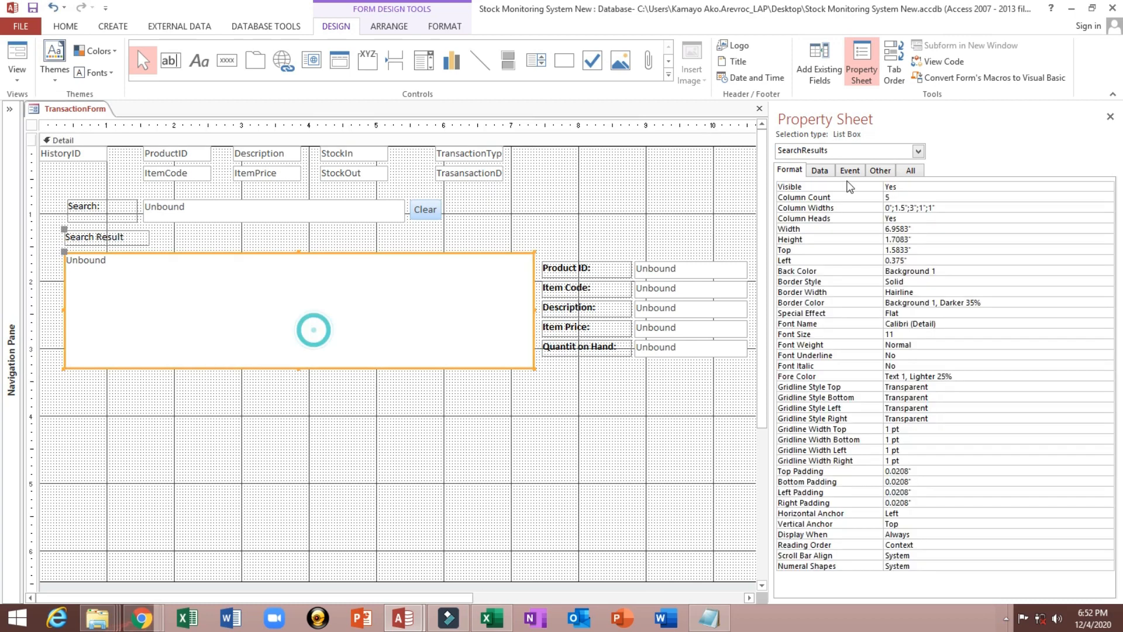
pyautogui.click(877, 171)
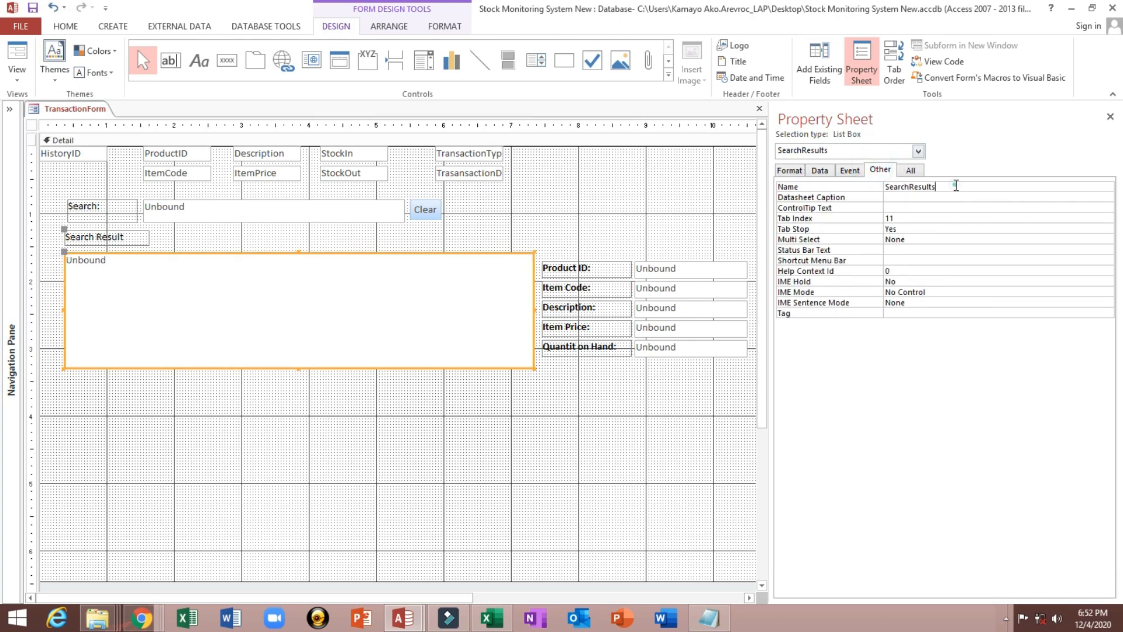
pyautogui.click(956, 186)
pyautogui.moveTo(955, 186); pyautogui.dragTo(857, 186)
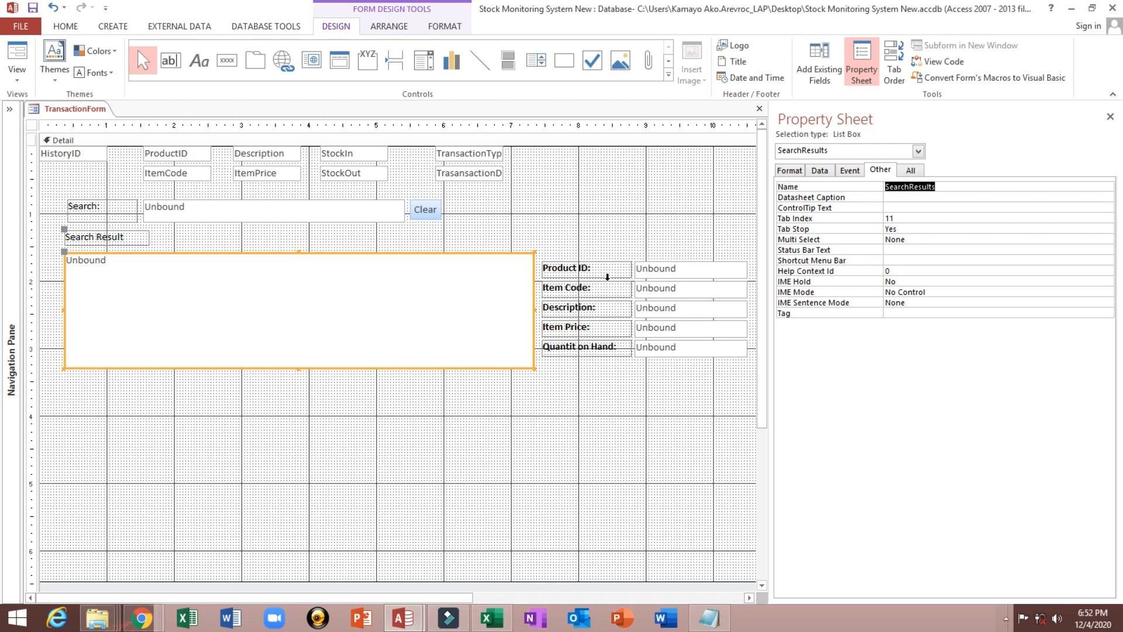
# - Name the text box beside the Product ID label txtProductID
pyautogui.click(649, 272)
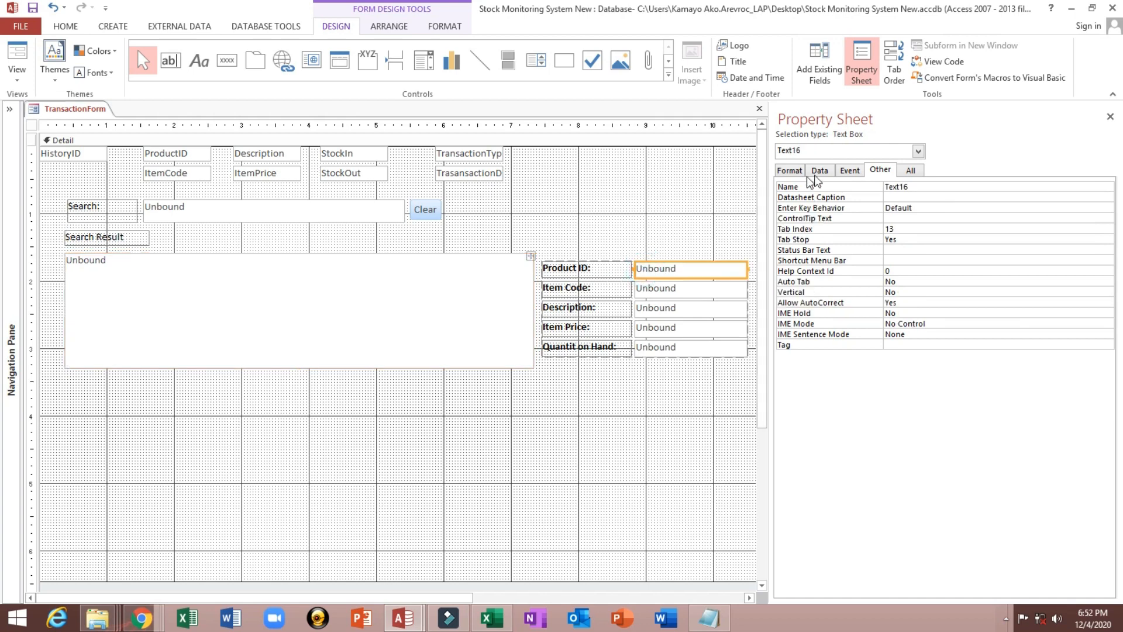
pyautogui.click(915, 174)
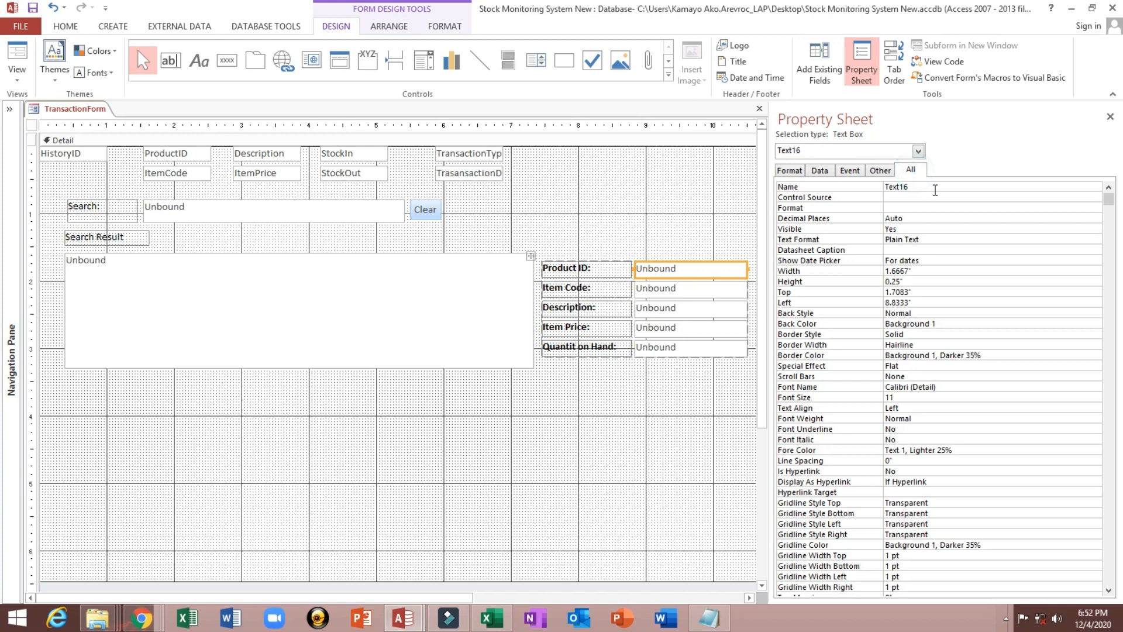
pyautogui.click(787, 185)
pyautogui.write('txtProductID')
# - Name the text box beside the Item Code label txtItemCode, with a capital C in Code
pyautogui.click(660, 295)
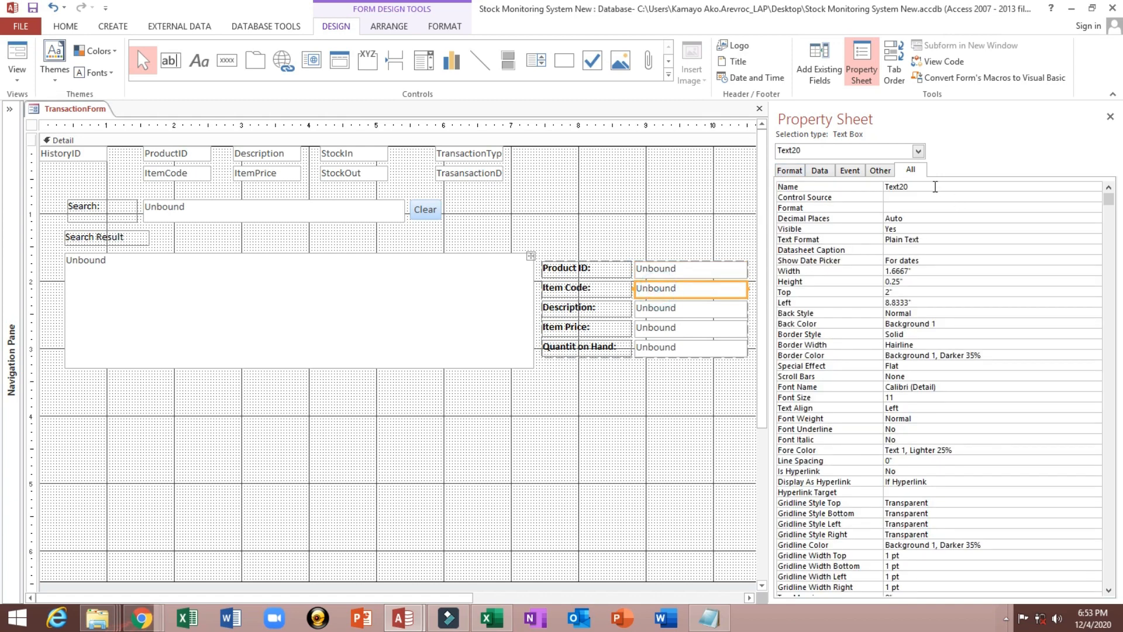
pyautogui.doubleClick(935, 186)
pyautogui.write('txtItemcode')
pyautogui.press('Return')
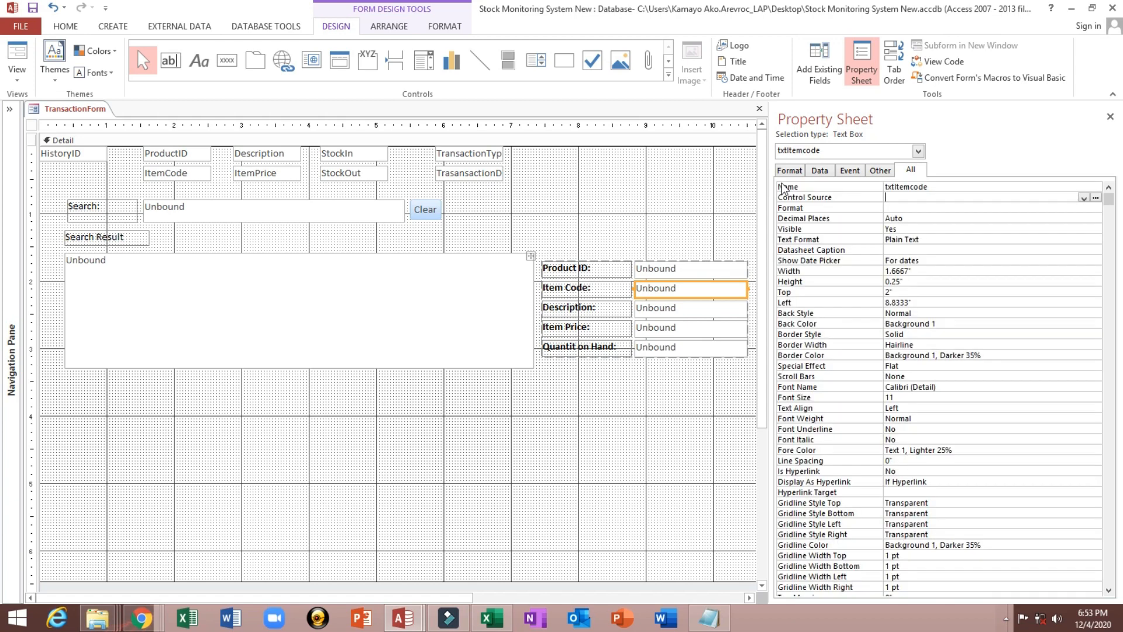
pyautogui.click(950, 187)
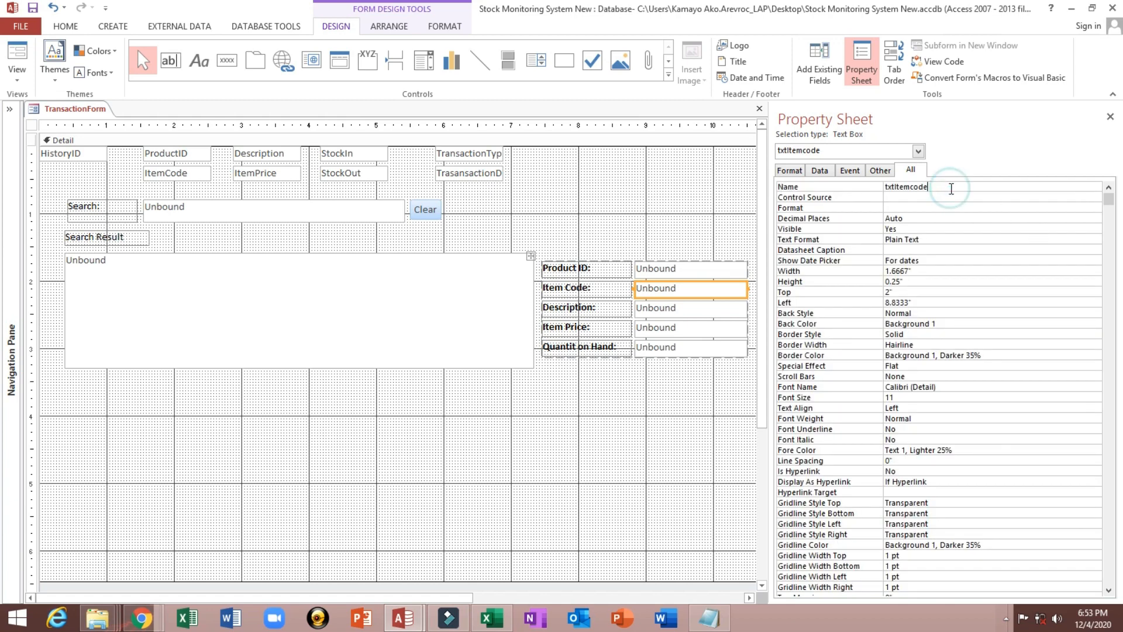
pyautogui.press('BackSpace')
pyautogui.press('BackSpace')
pyautogui.press('BackSpace')
pyautogui.write('ode')
# - Name the text box beside the Description label txtDescription
pyautogui.click(670, 312)
pyautogui.doubleClick(932, 185)
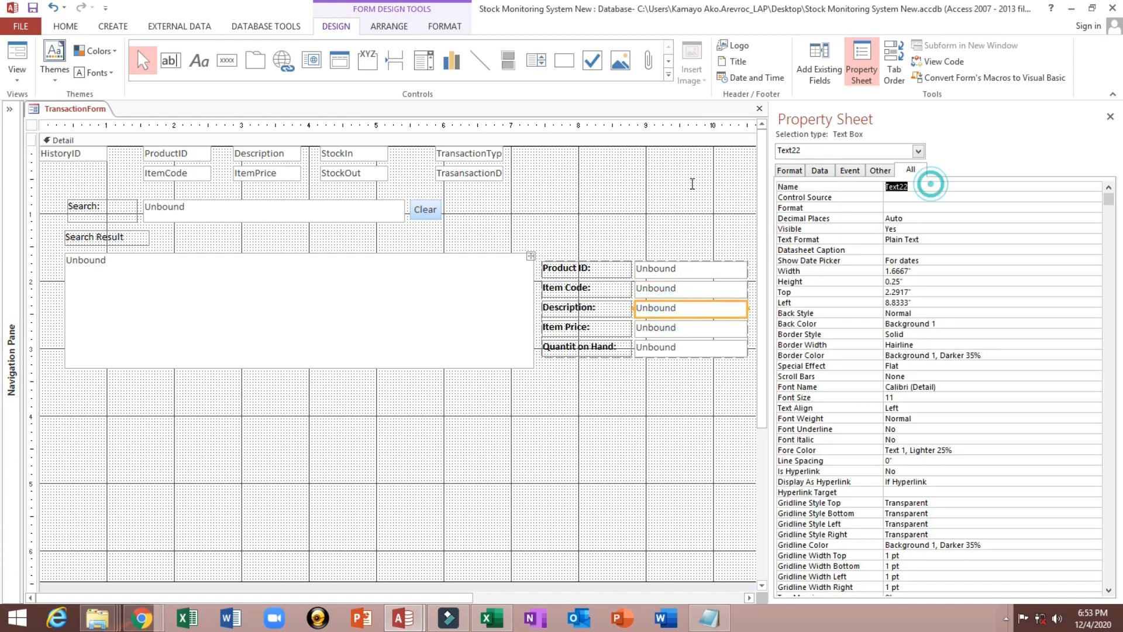
pyautogui.write('txtDe')
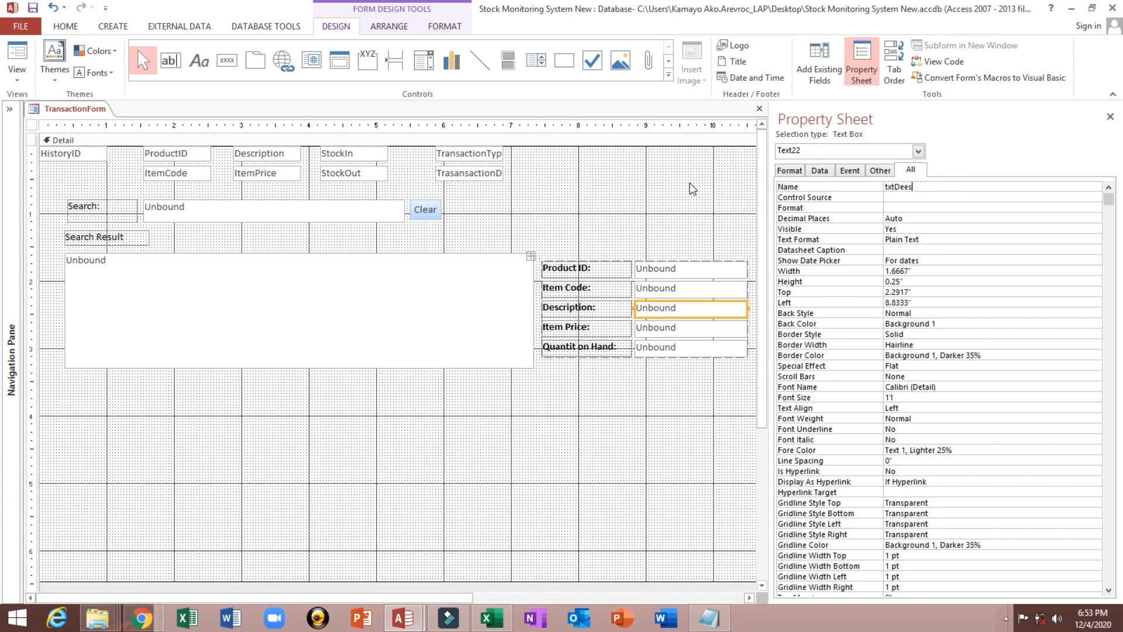
pyautogui.write('scription')
# - Rename the Item Price text box and name the Quantit on Hand text box txtStockQuantity
pyautogui.click(656, 326)
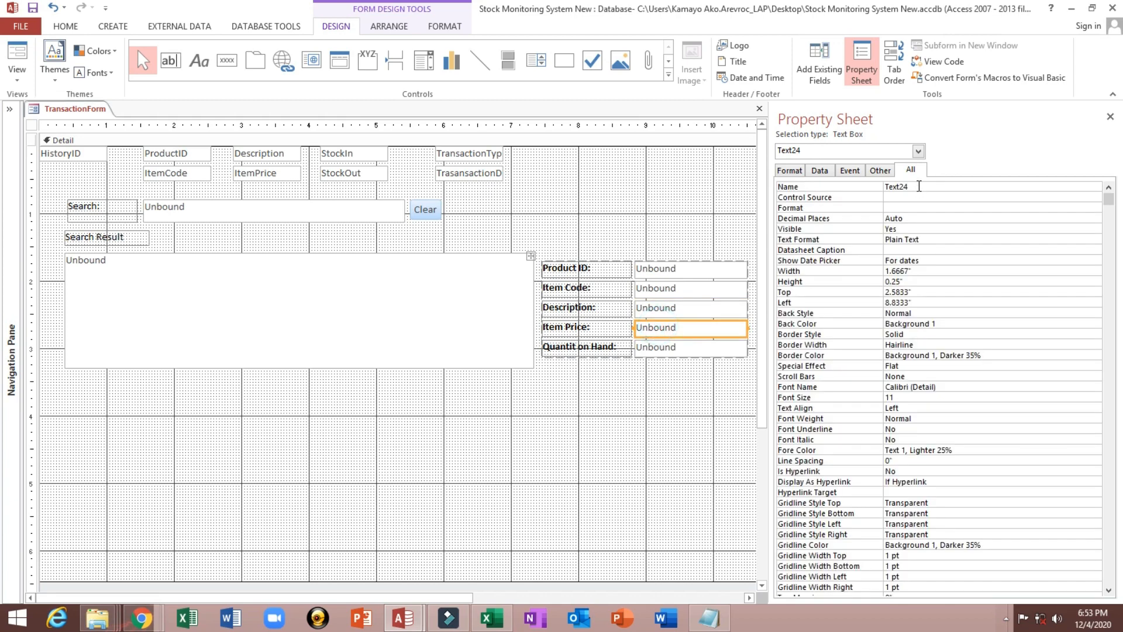
pyautogui.click(819, 186)
pyautogui.write('t')
pyautogui.write('xtStockQuantity')
pyautogui.press('Return')
pyautogui.click(690, 347)
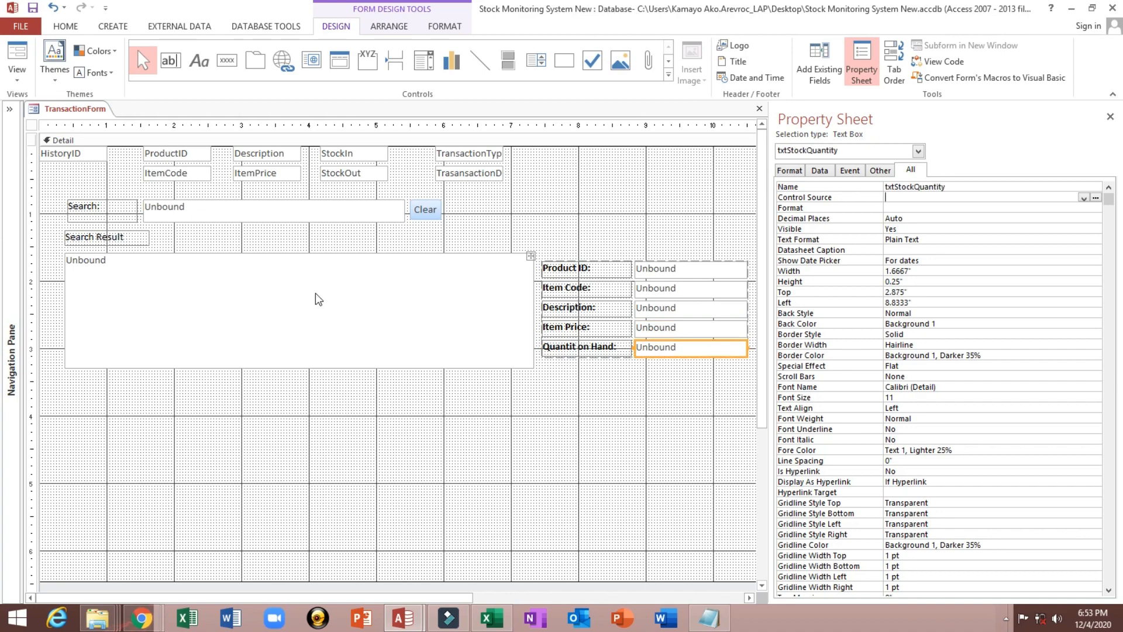
# - Compare the Name properties of the results list box and the Product ID text box
pyautogui.click(346, 294)
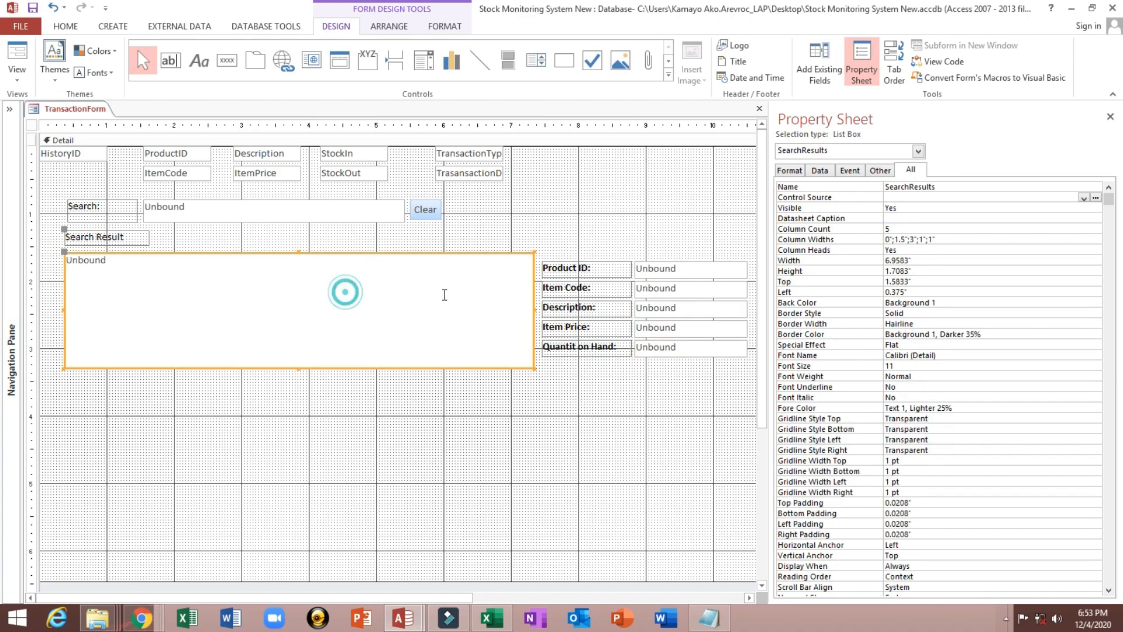
pyautogui.click(668, 274)
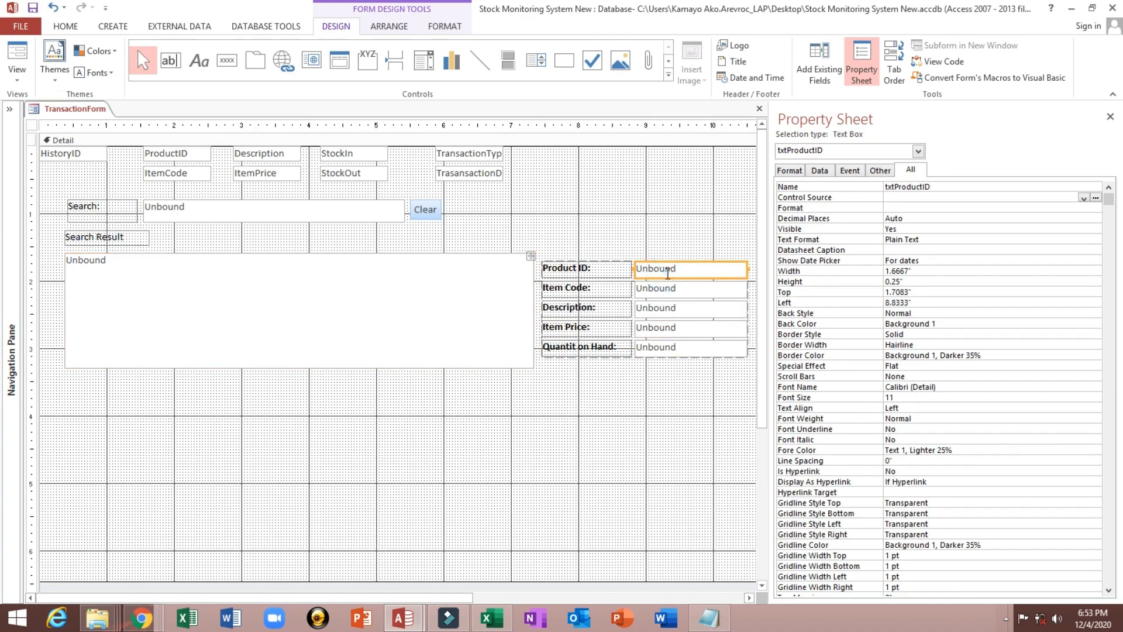
pyautogui.click(369, 291)
pyautogui.doubleClick(958, 186)
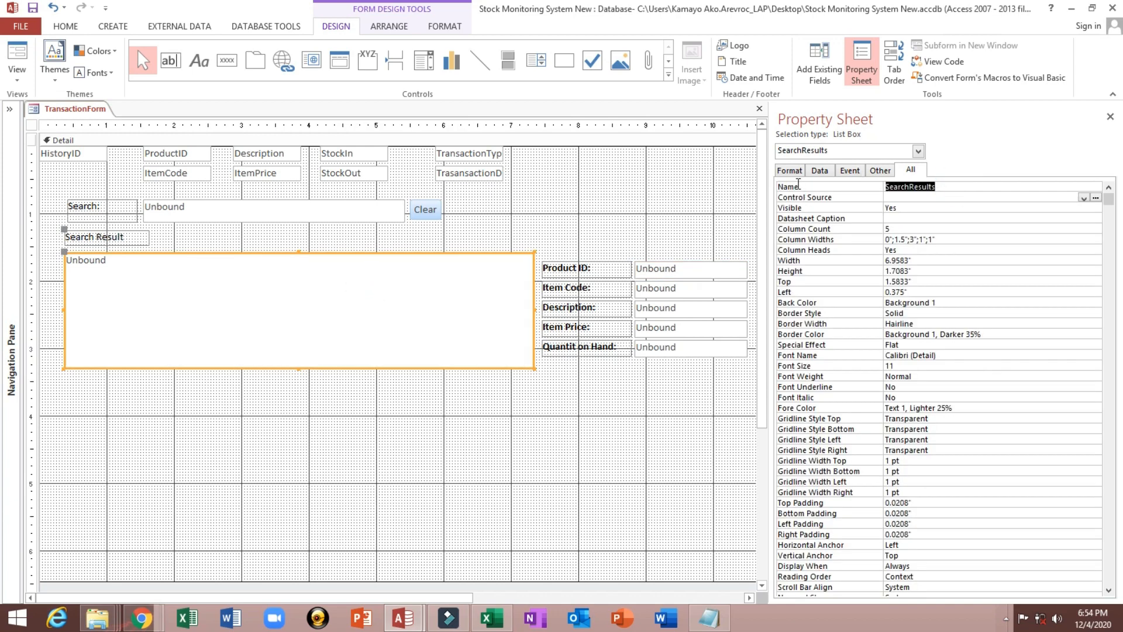
# - Build the Product ID text box's control source as =[SearchResults].[Column](0) and copy the expression for reuse
pyautogui.click(660, 272)
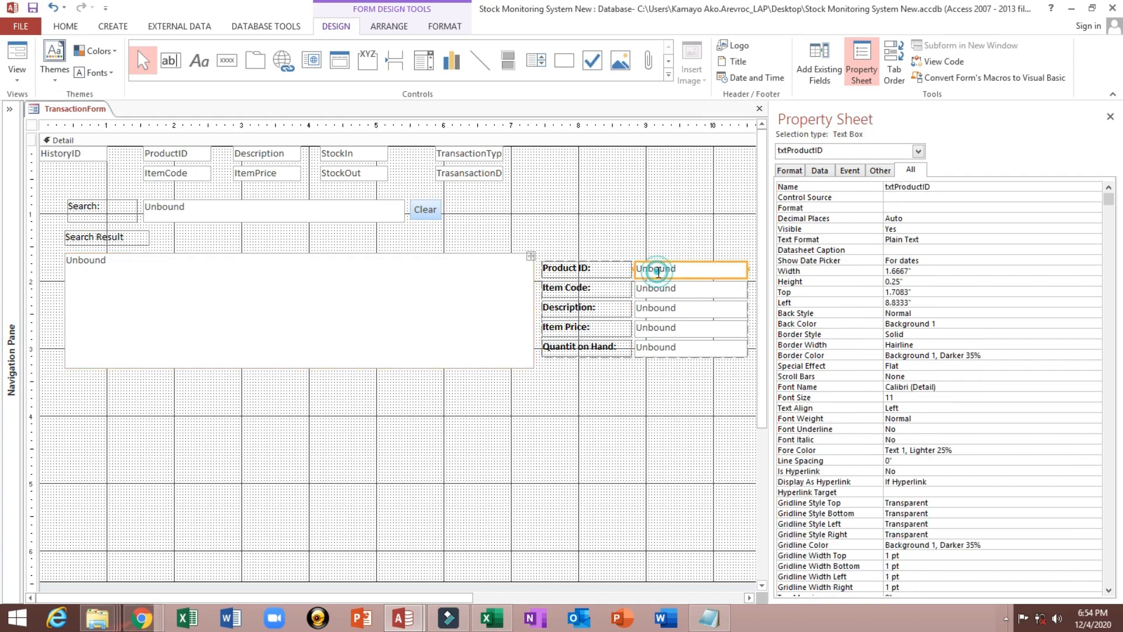
pyautogui.click(819, 169)
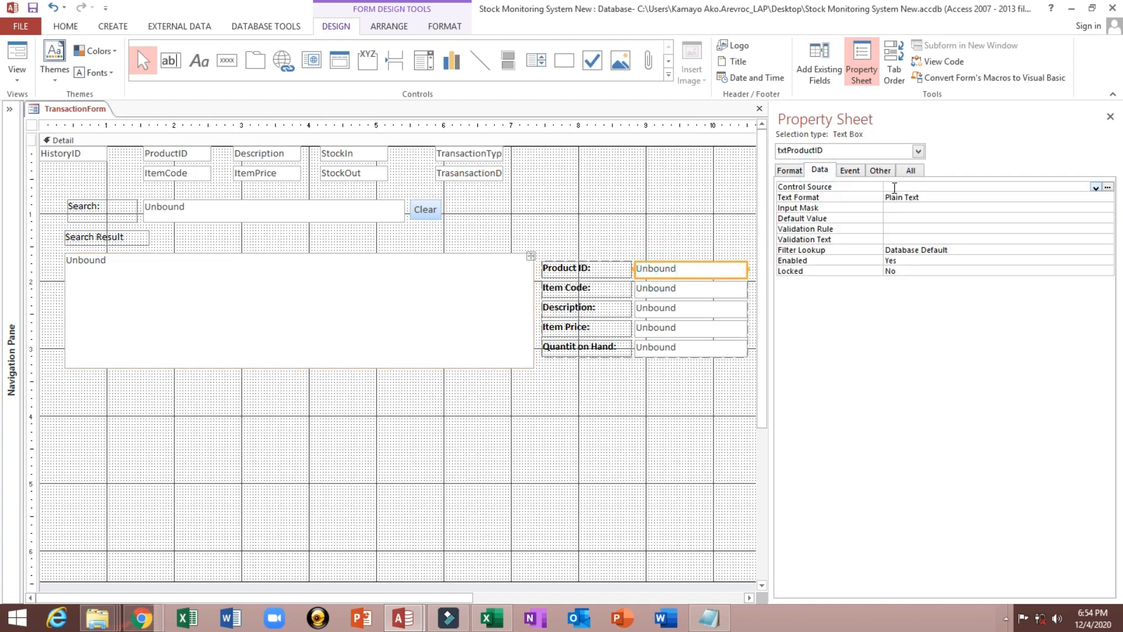
pyautogui.rightClick(894, 188)
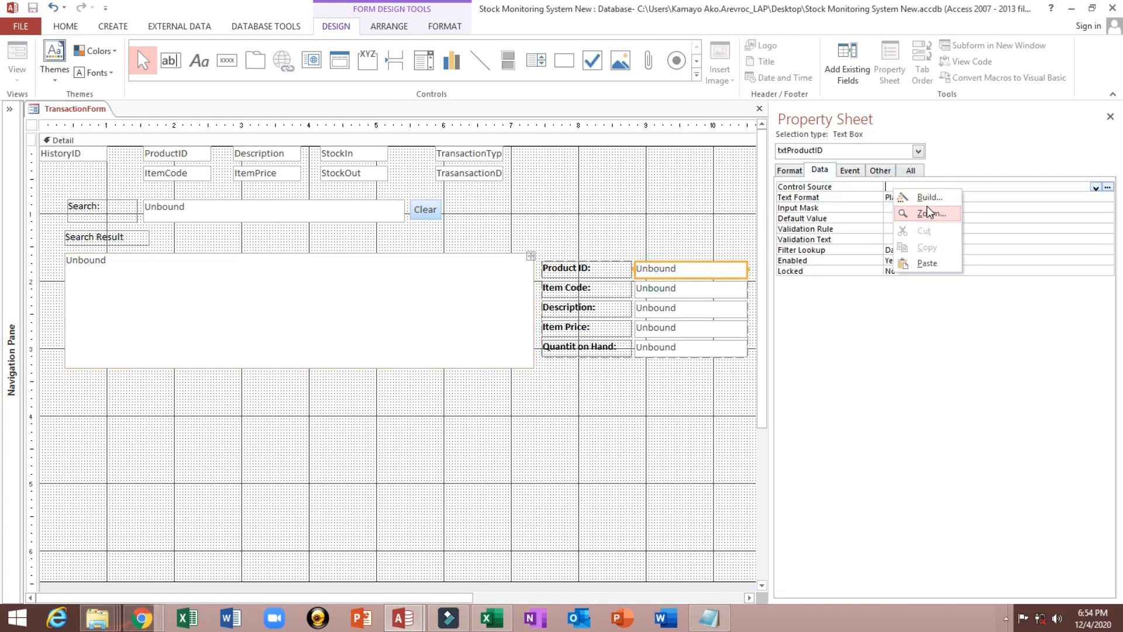
pyautogui.click(928, 201)
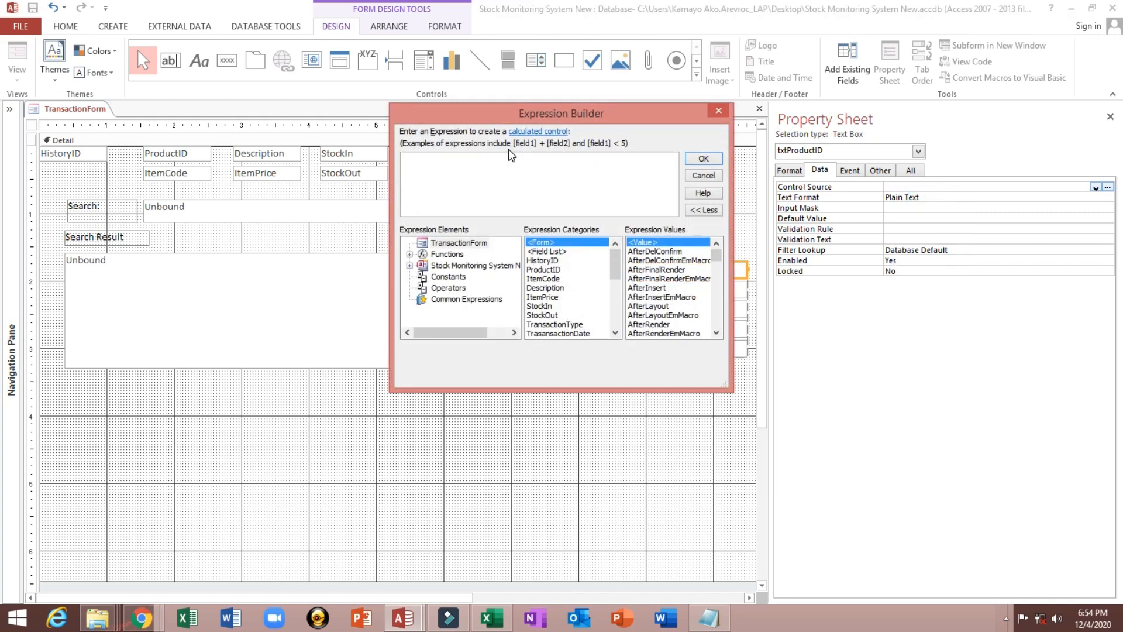
pyautogui.write('=[SearchResults')
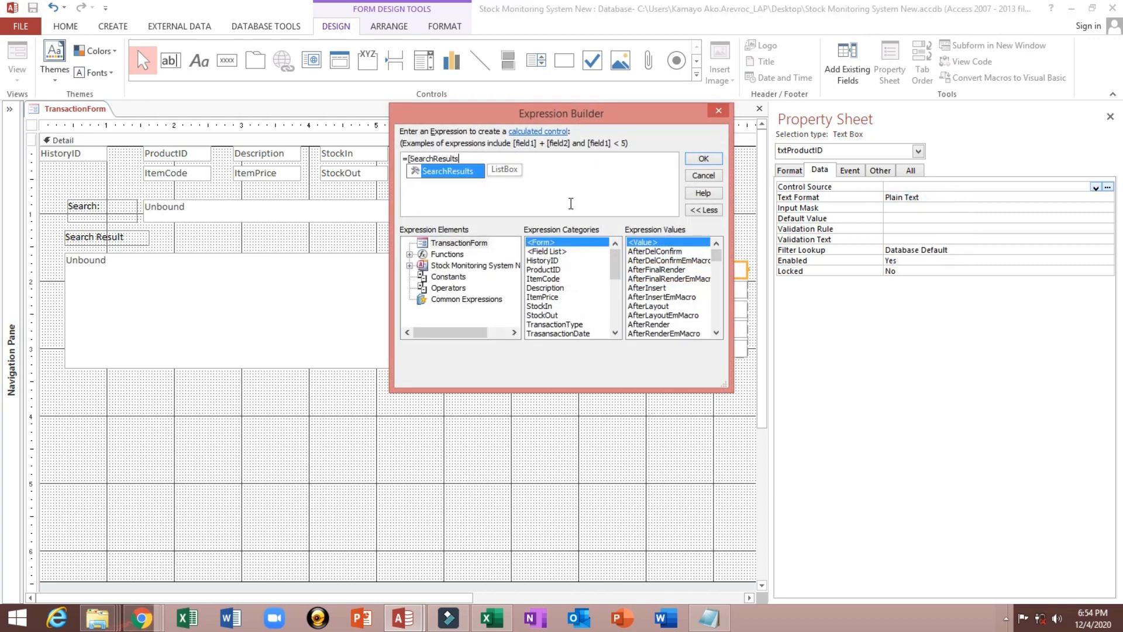
pyautogui.write(']')
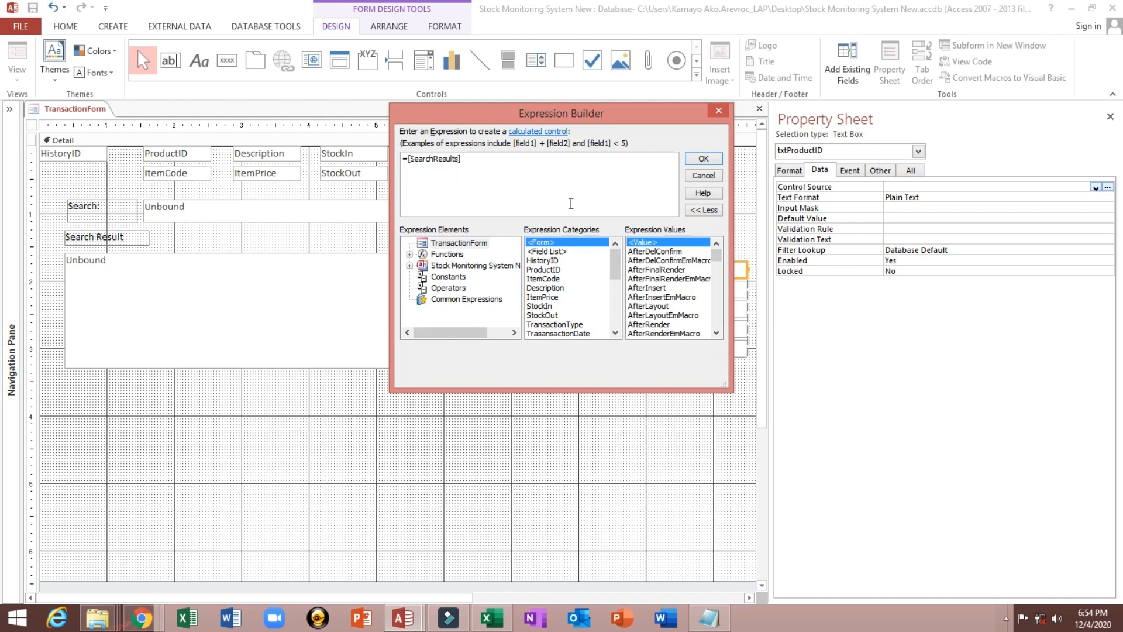
pyautogui.write('.')
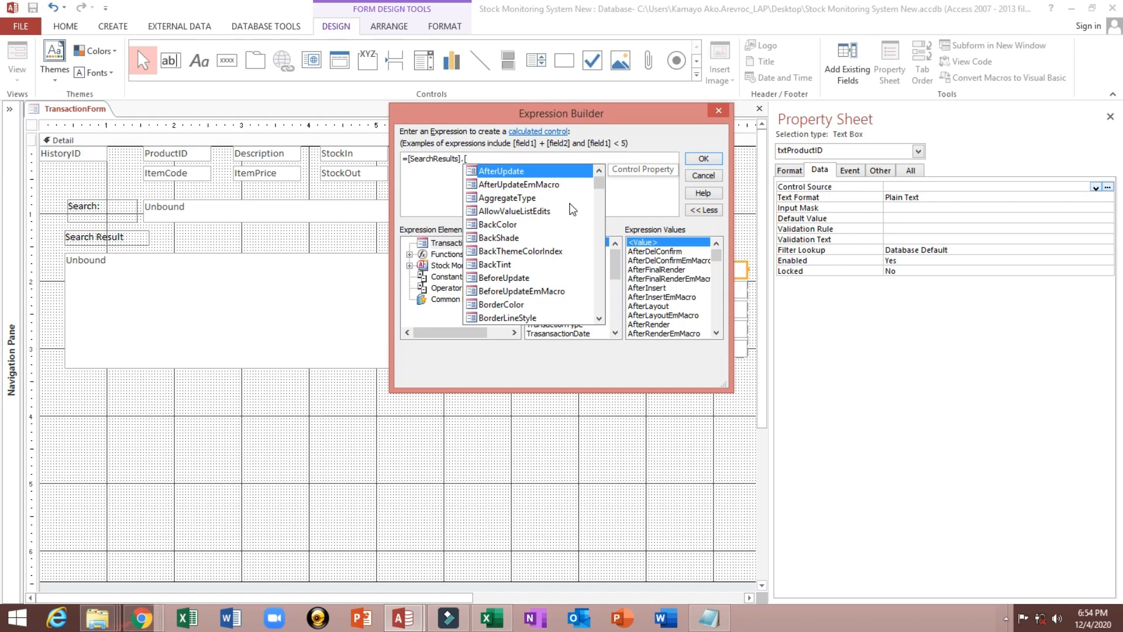
pyautogui.write('[C')
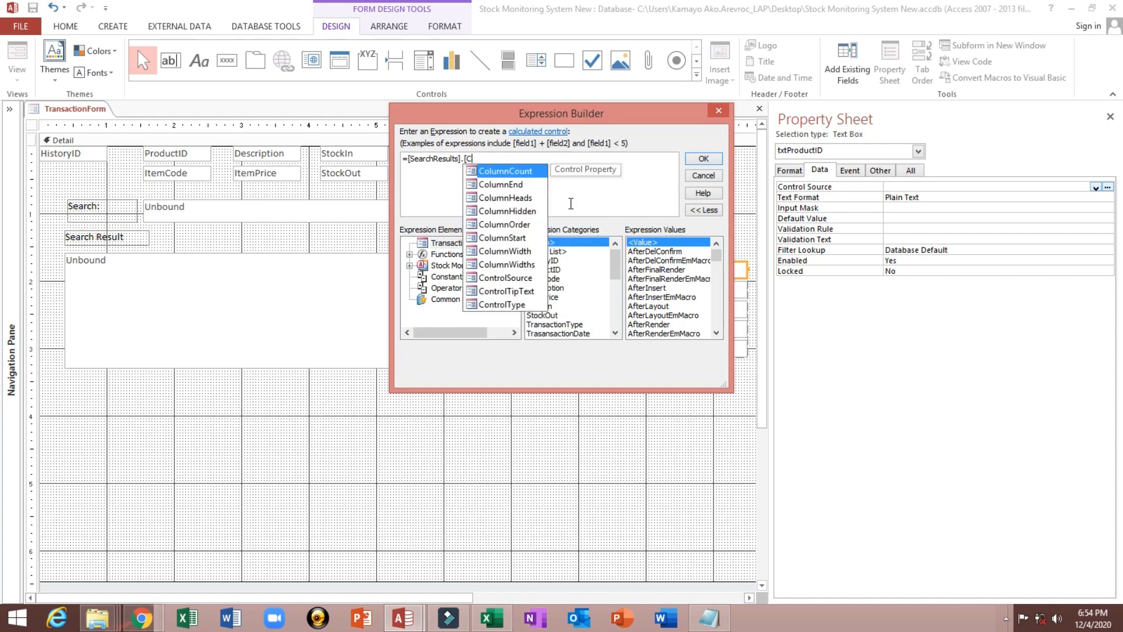
pyautogui.write('olumn')
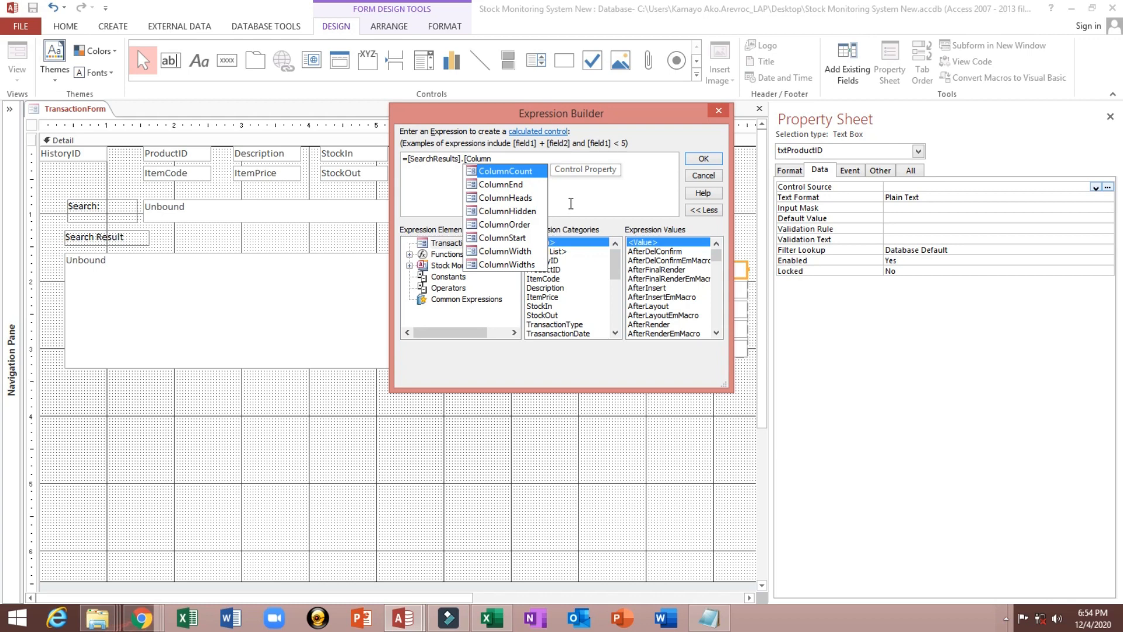
pyautogui.write(']')
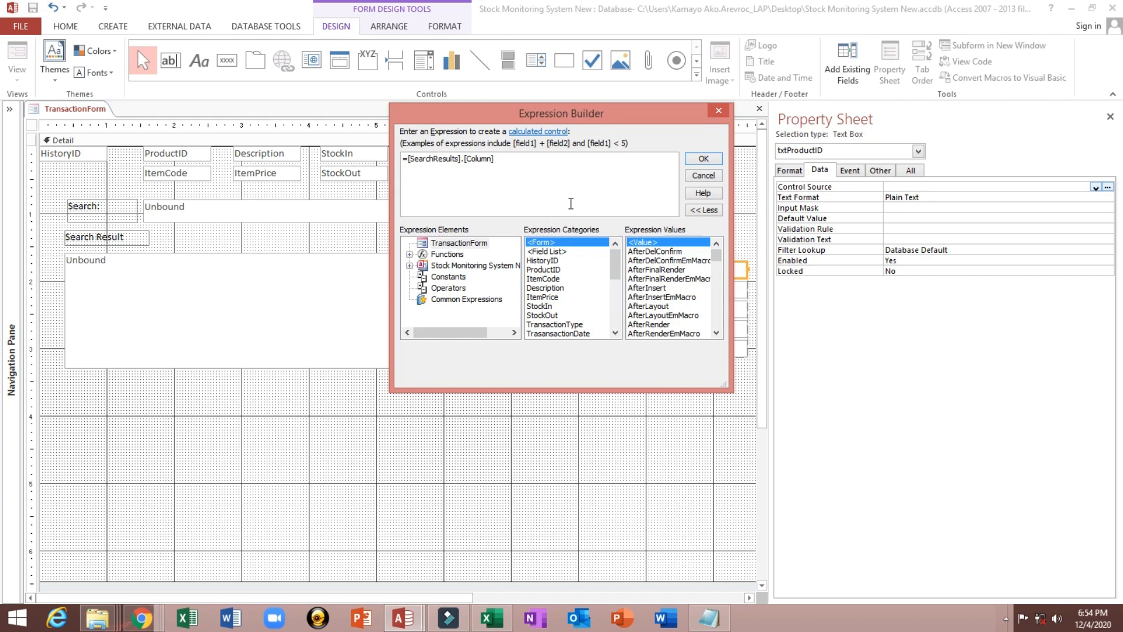
pyautogui.write('(0')
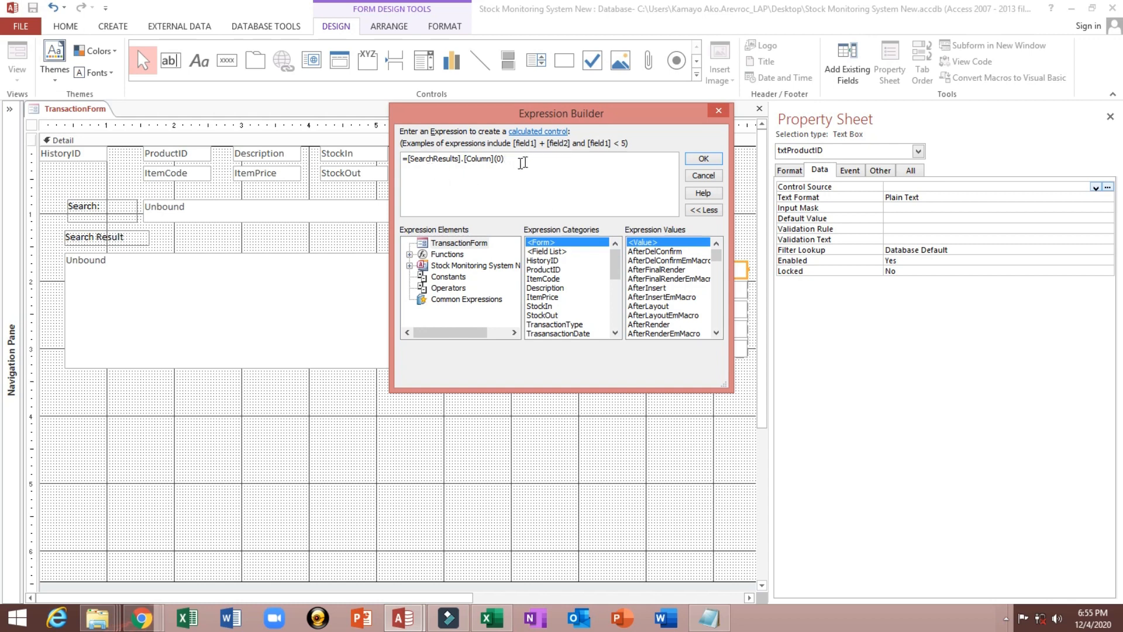
pyautogui.moveTo(526, 160); pyautogui.dragTo(407, 160)
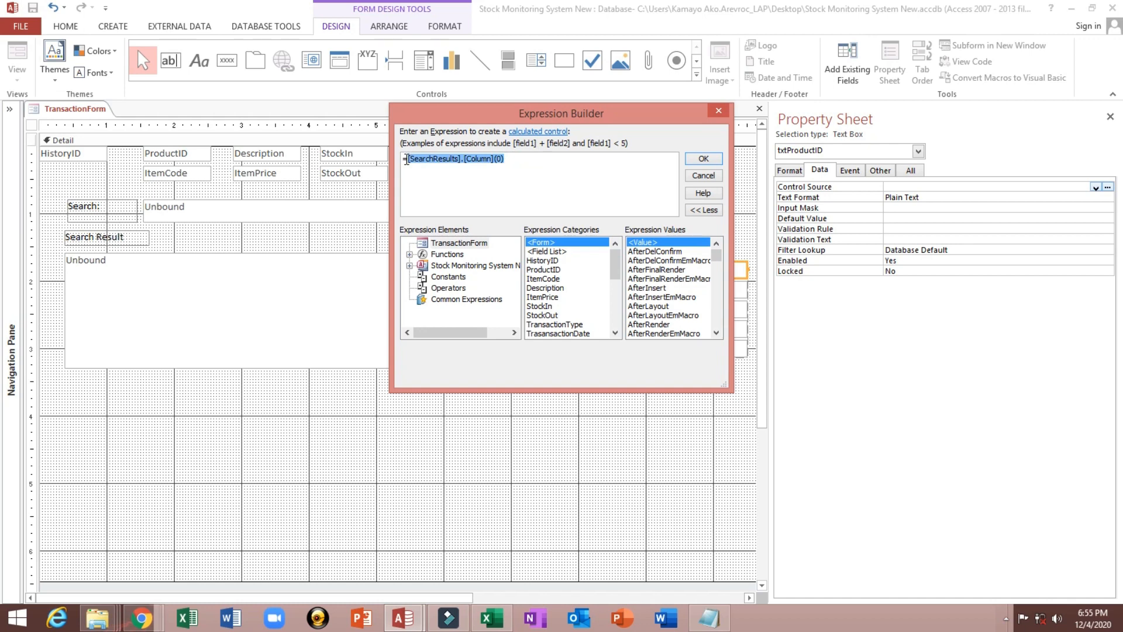
pyautogui.click(691, 159)
# - Set the Item Code text box's control source to =[SearchResults].[Column](1) by reusing the copied expression
pyautogui.click(659, 288)
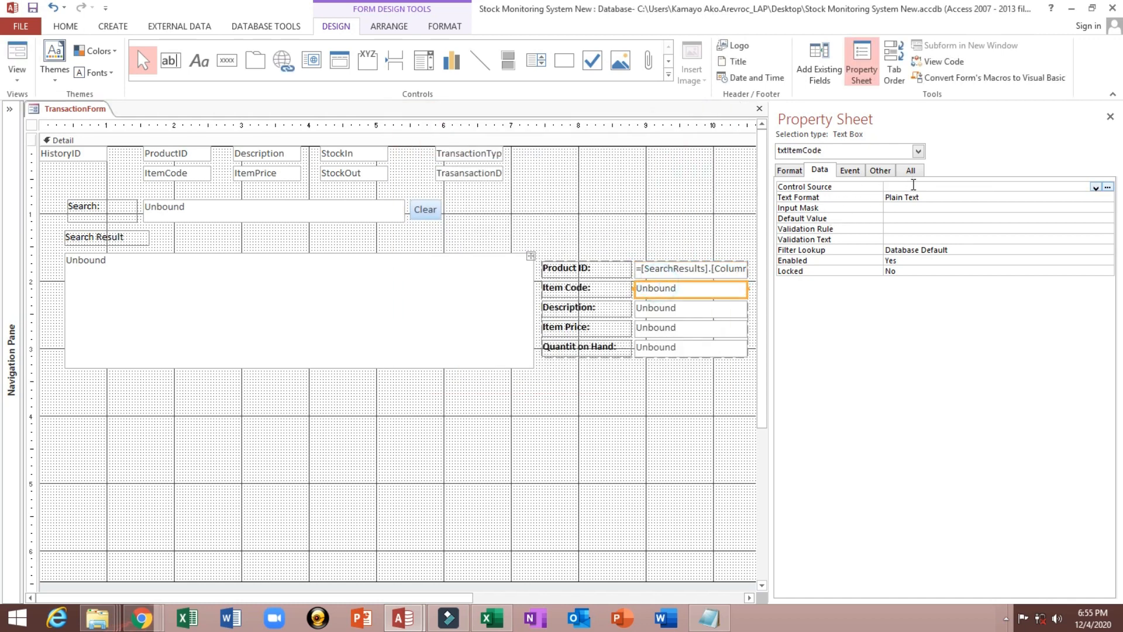
pyautogui.click(986, 187)
pyautogui.write('=[SearchResults].[Column](0)')
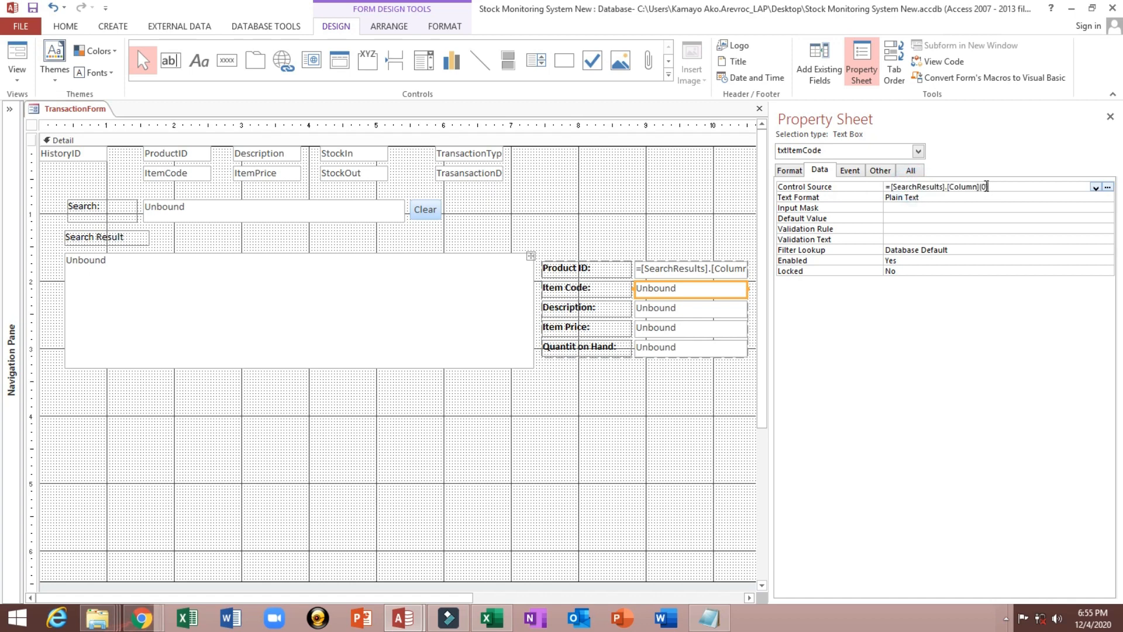
pyautogui.doubleClick(983, 186)
pyautogui.write('1')
pyautogui.click(293, 313)
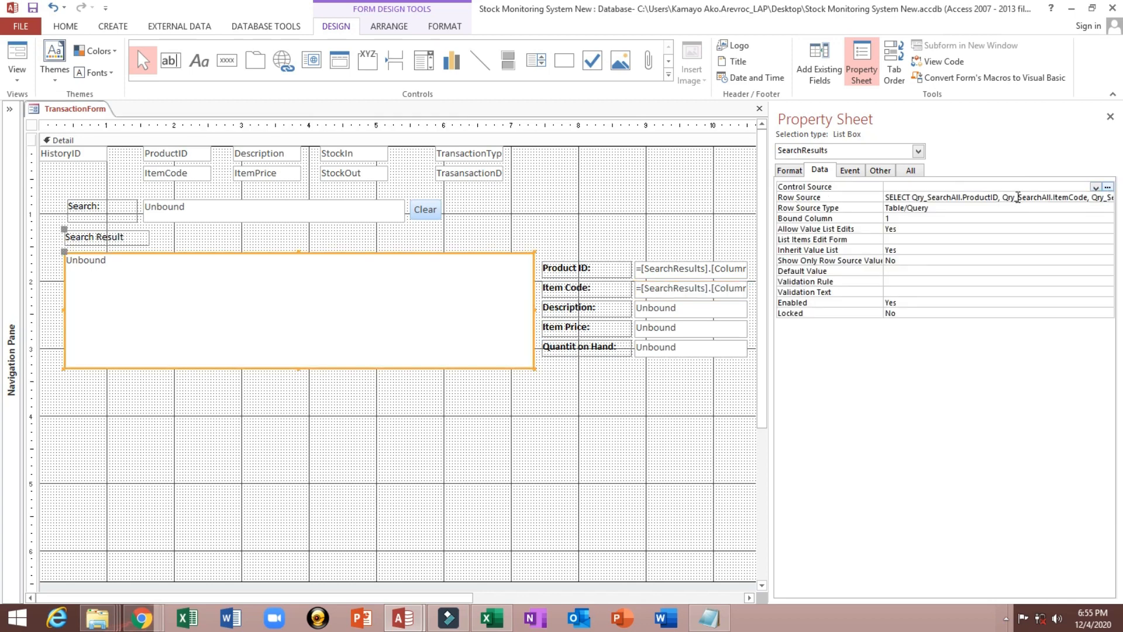
# - Examine the column order of the query behind the SearchResults list box's row source
pyautogui.moveTo(769, 158); pyautogui.dragTo(606, 194)
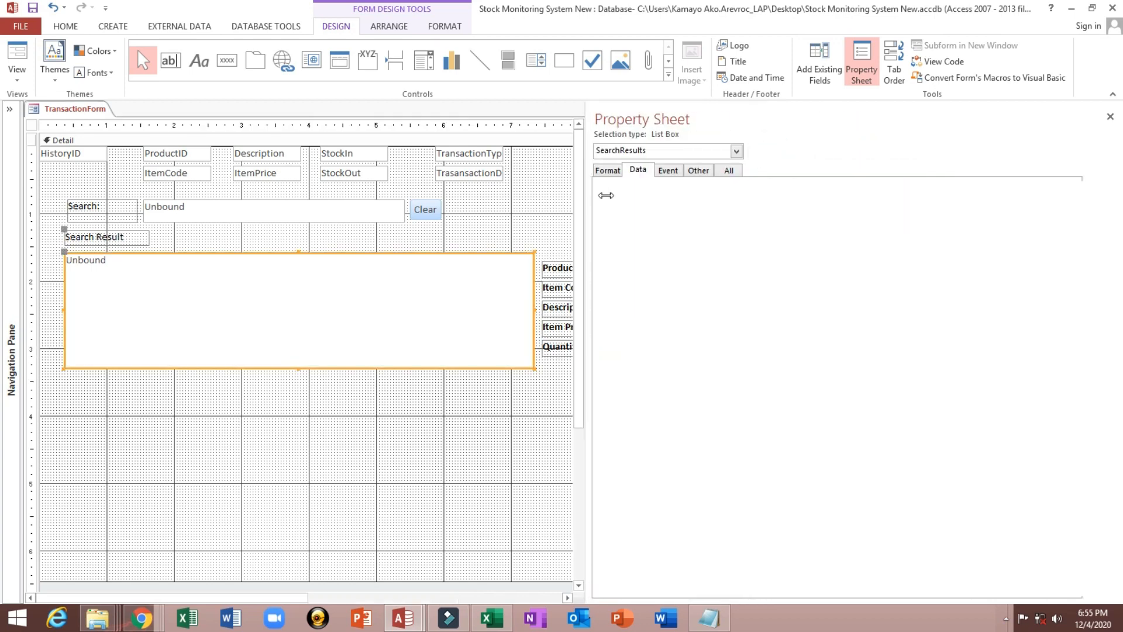
pyautogui.click(747, 197)
pyautogui.click(1104, 198)
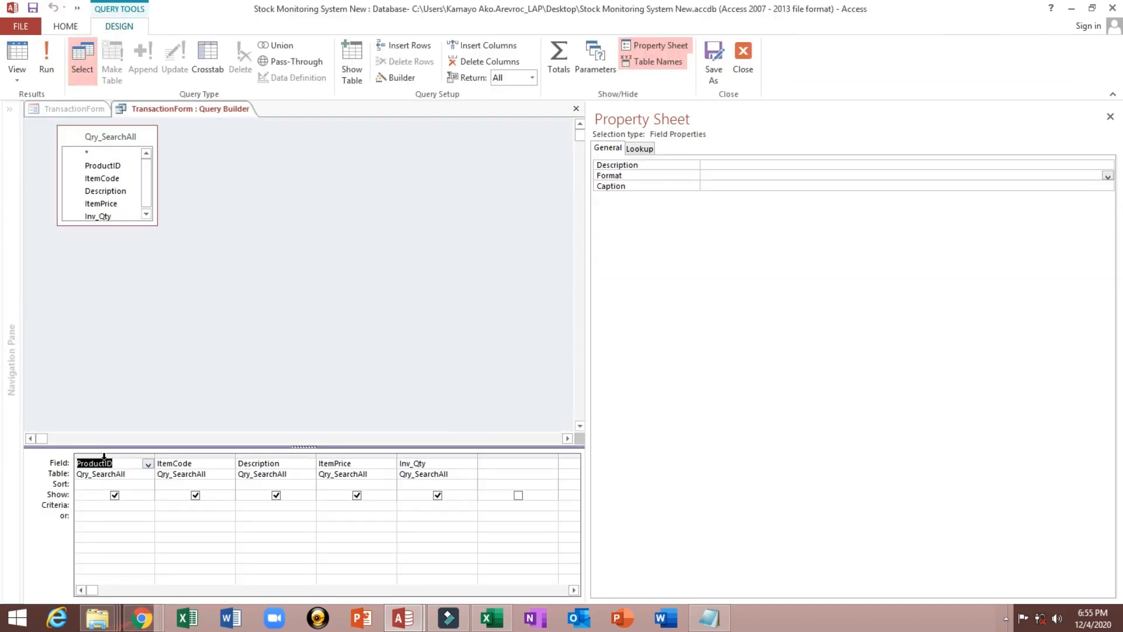
pyautogui.click(746, 62)
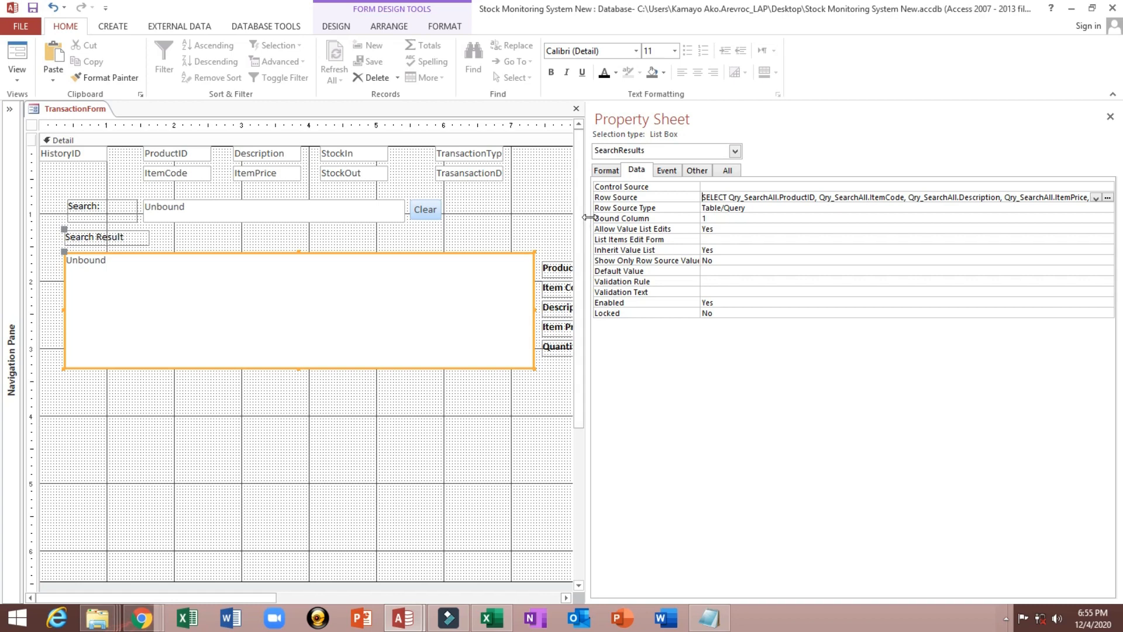
pyautogui.moveTo(587, 217); pyautogui.dragTo(800, 217)
# - Copy the Item Code text box's control source and adapt it as =[SearchResults].[Column](2) for the Description text box
pyautogui.click(667, 289)
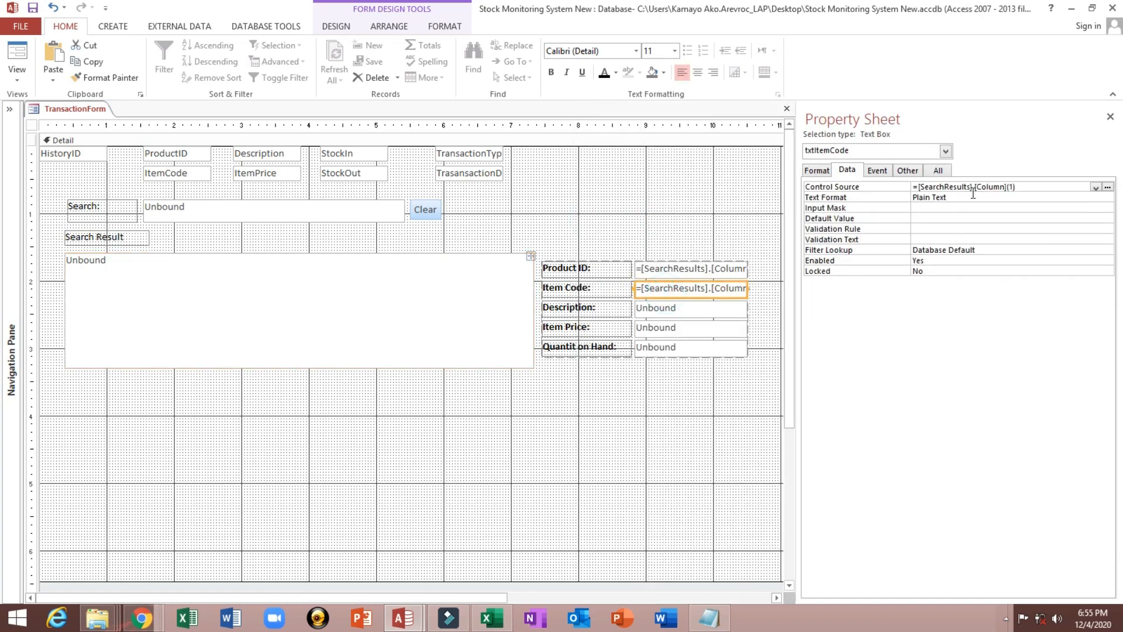
pyautogui.click(1033, 188)
pyautogui.hotkey('ctrl', 'c')
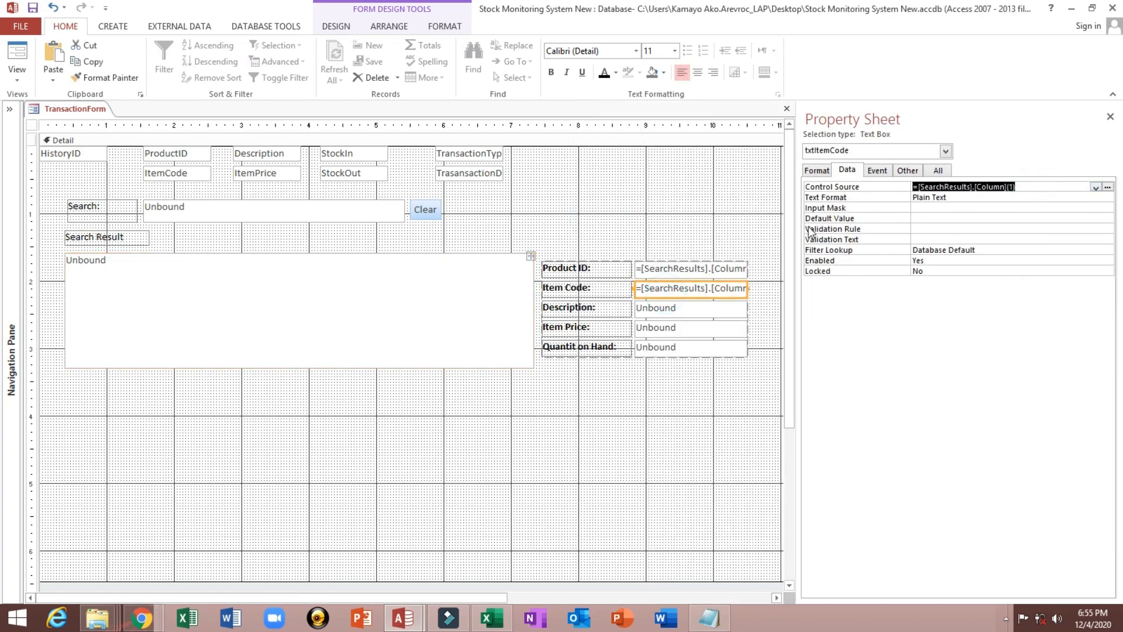
pyautogui.click(670, 316)
pyautogui.hotkey('ctrl', 'v')
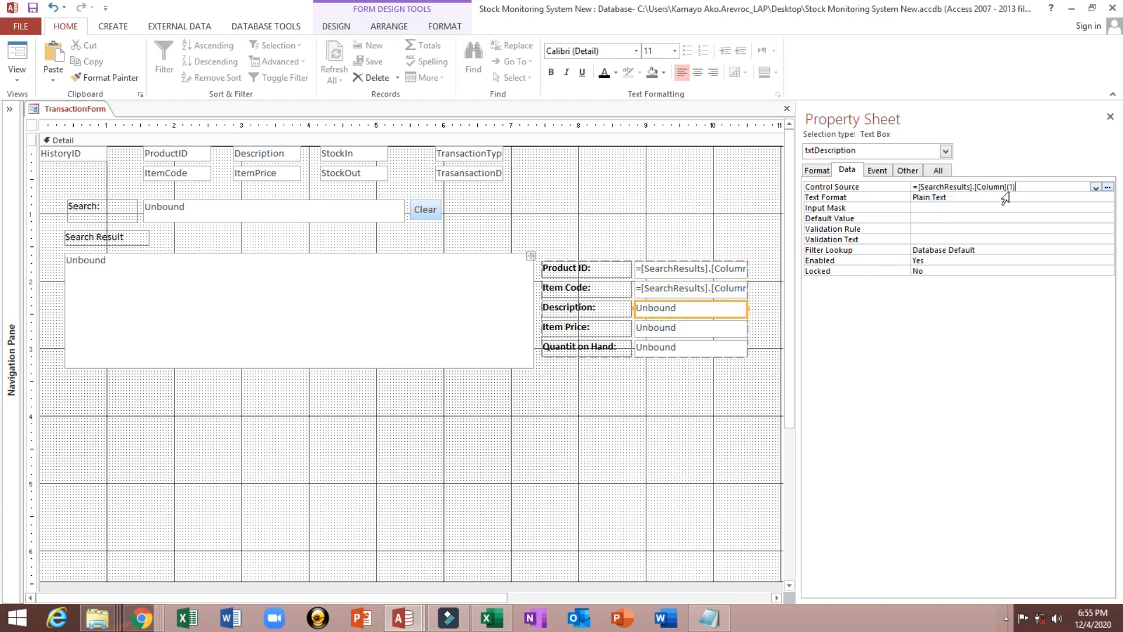
pyautogui.press('BackSpace')
pyautogui.press('BackSpace')
pyautogui.write('2')
# - Set the Item Price text box's control source to =[SearchResults].[Column](3) by reusing the copied expression
pyautogui.click(665, 331)
pyautogui.hotkey('ctrl', 'v')
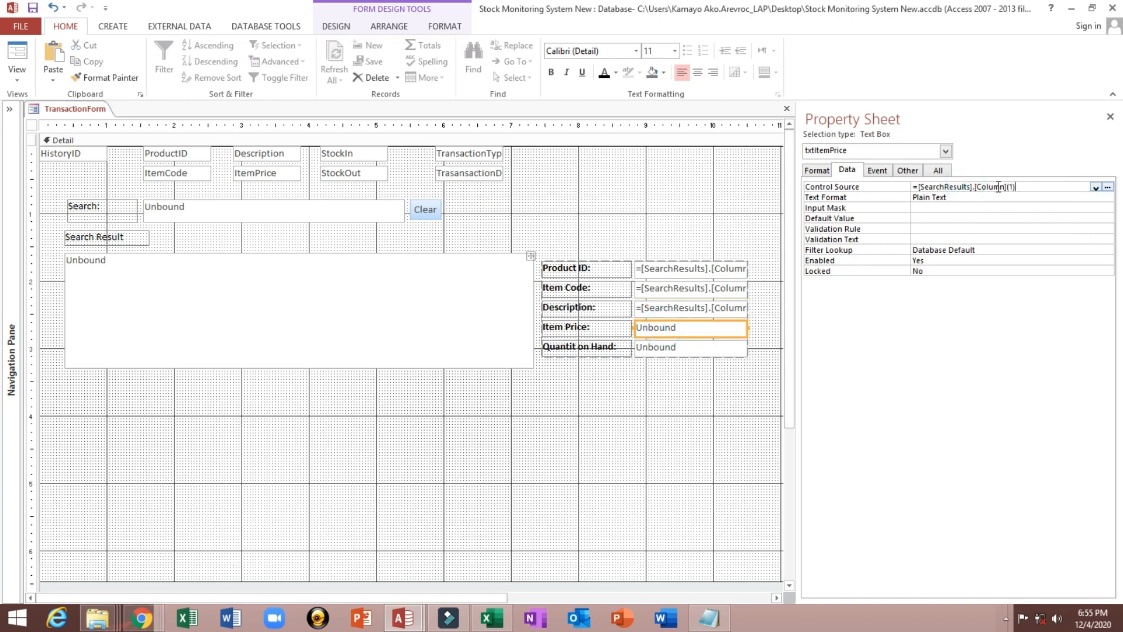
pyautogui.click(1008, 184)
pyautogui.hotkey('shift', 'Right')
pyautogui.write('3')
# - Set the Quantit on Hand text box's control source to =[SearchResults].[Column](4) by reusing the copied expression
pyautogui.click(653, 349)
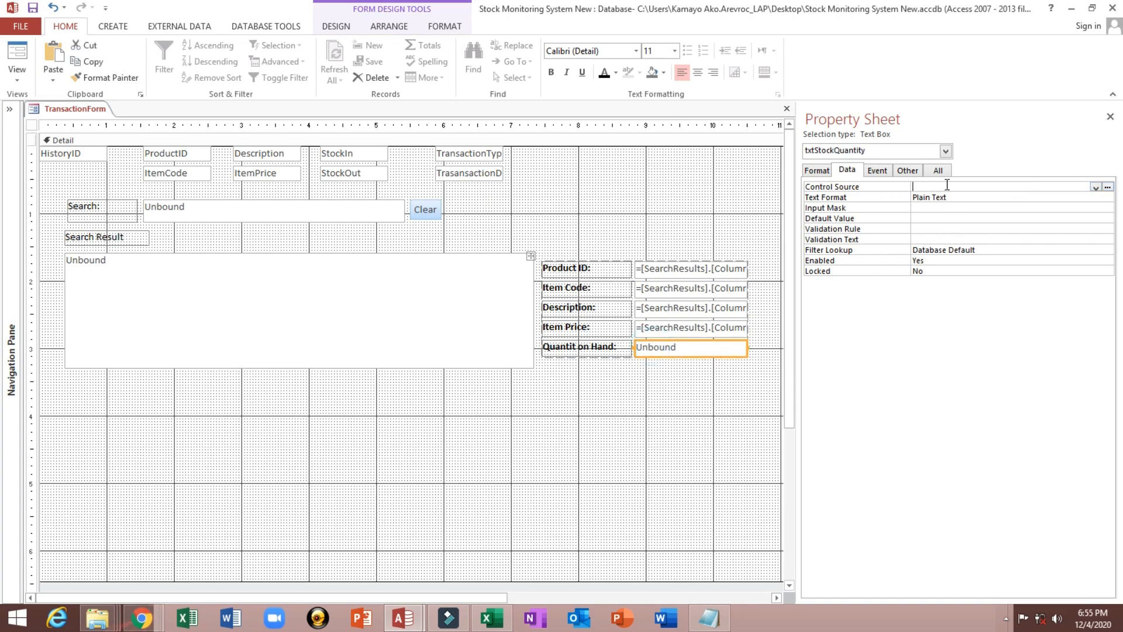
pyautogui.hotkey('ctrl', 'v')
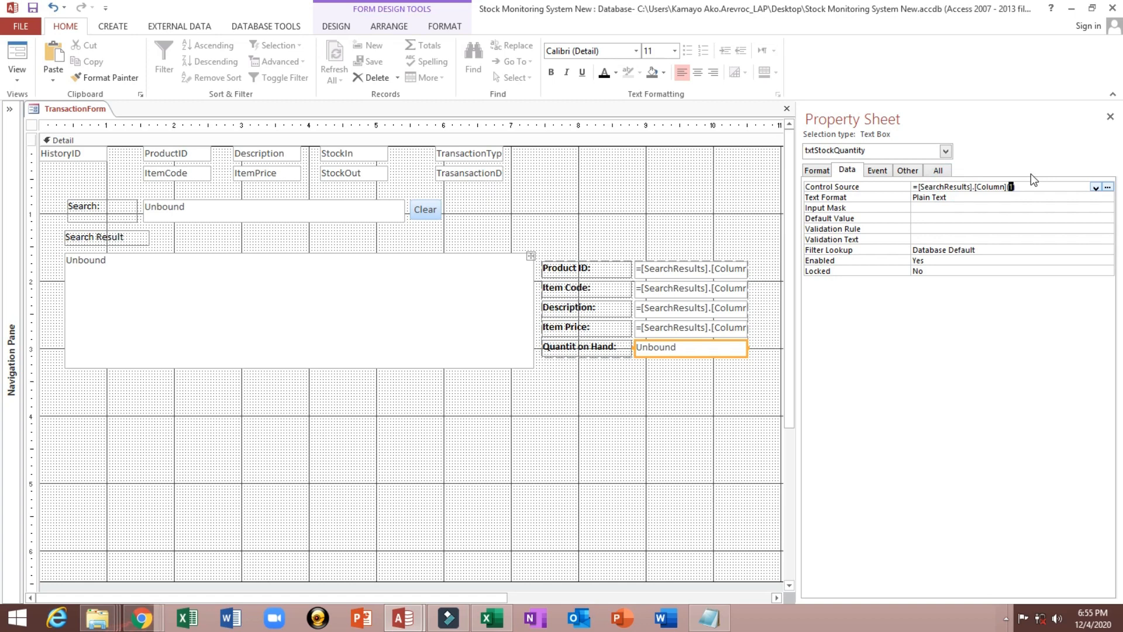
pyautogui.write('4')
pyautogui.click(993, 197)
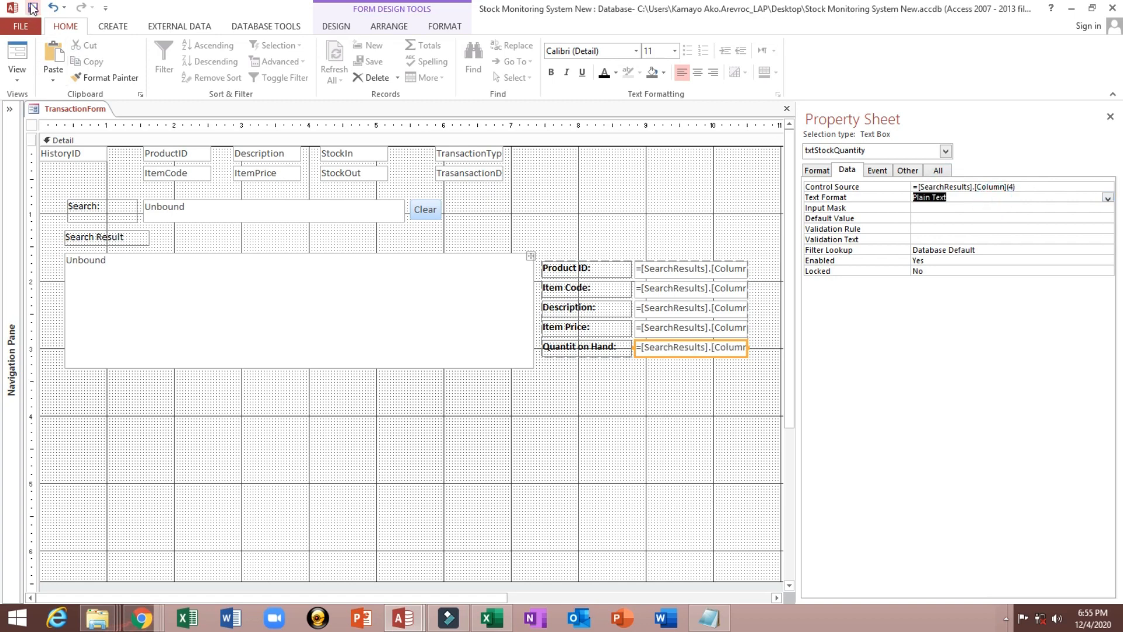
# - Switch the form to Form View and select several results to check the detail fields
pyautogui.click(17, 55)
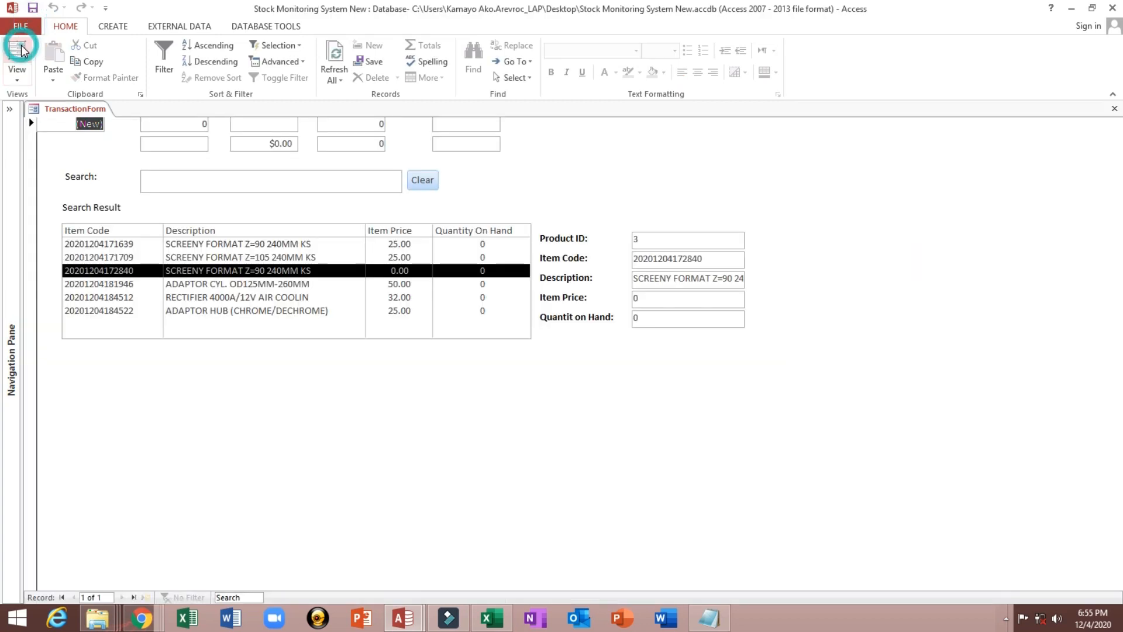
pyautogui.click(235, 244)
pyautogui.click(240, 297)
pyautogui.click(251, 257)
pyautogui.click(250, 243)
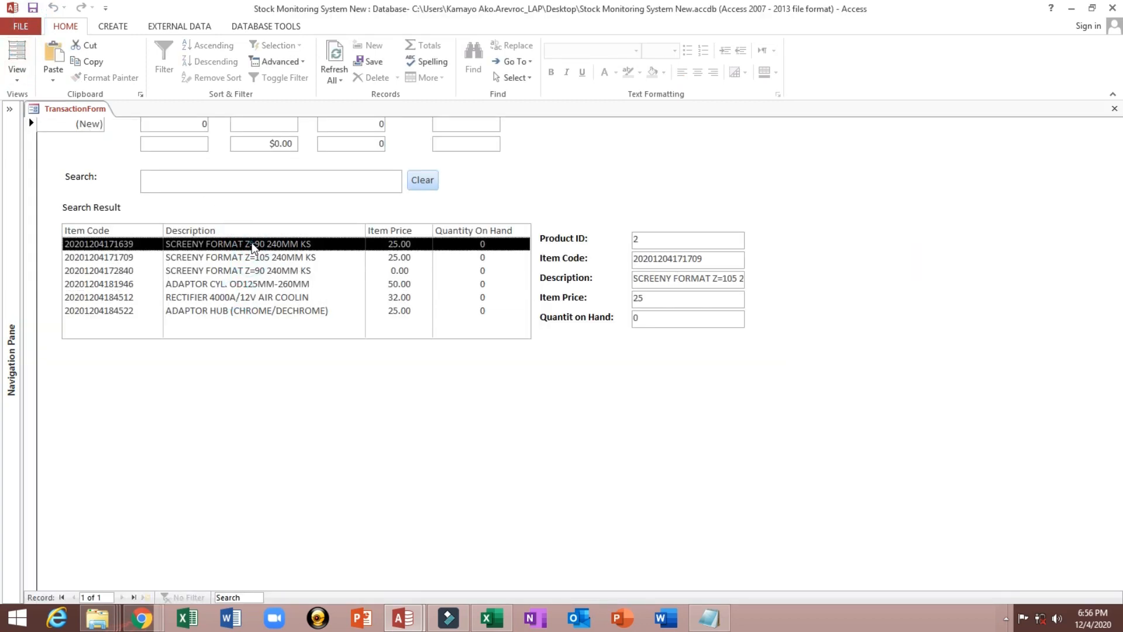
pyautogui.click(252, 271)
# - Back in Design View, widen the five detail text boxes and left-align their text
pyautogui.rightClick(586, 178)
pyautogui.click(603, 221)
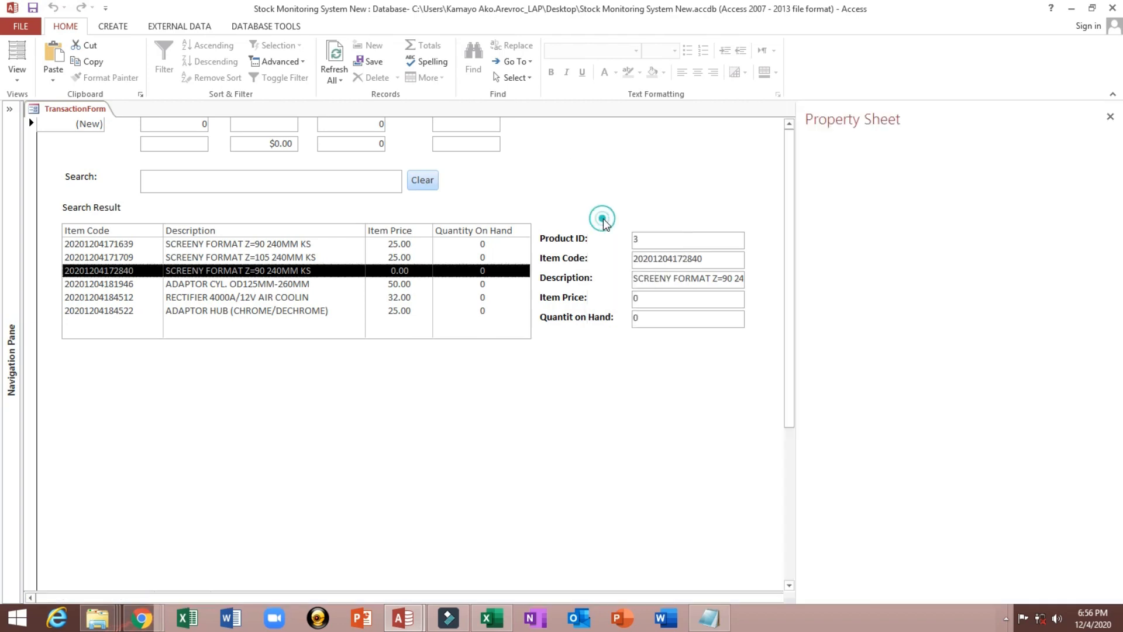
pyautogui.moveTo(695, 230); pyautogui.dragTo(711, 382)
pyautogui.hotkey('shift', 'Right')
pyautogui.hotkey('shift', 'Right')
pyautogui.hotkey('shift', 'Right')
pyautogui.hotkey('shift', 'Right')
pyautogui.hotkey('shift', 'Right')
pyautogui.hotkey('shift', 'Right')
pyautogui.hotkey('shift', 'Right')
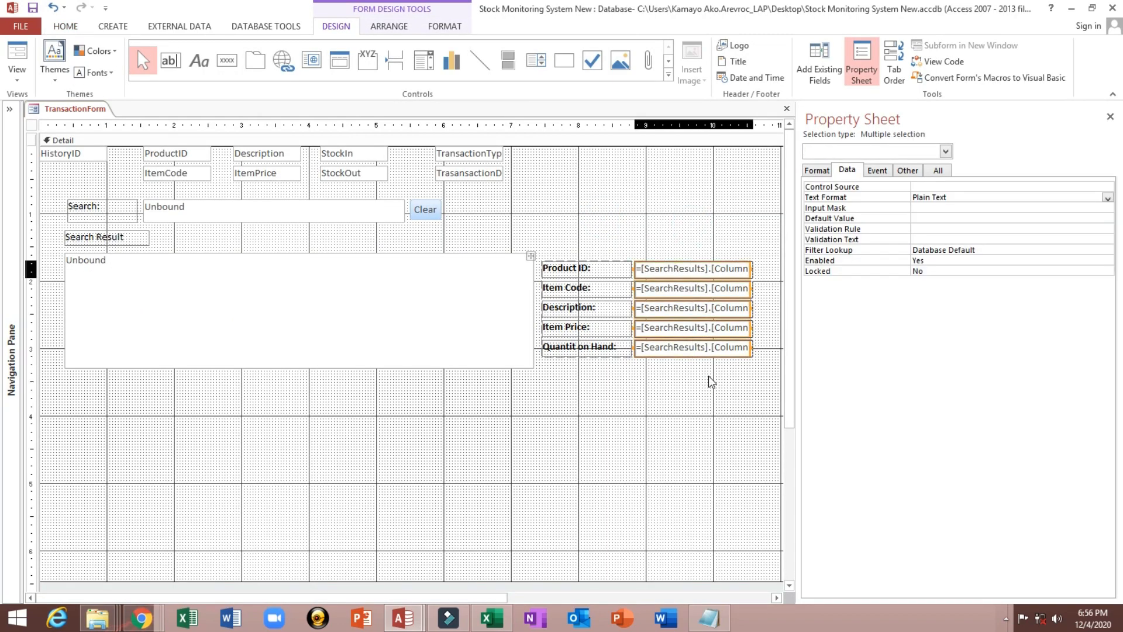
pyautogui.click(65, 25)
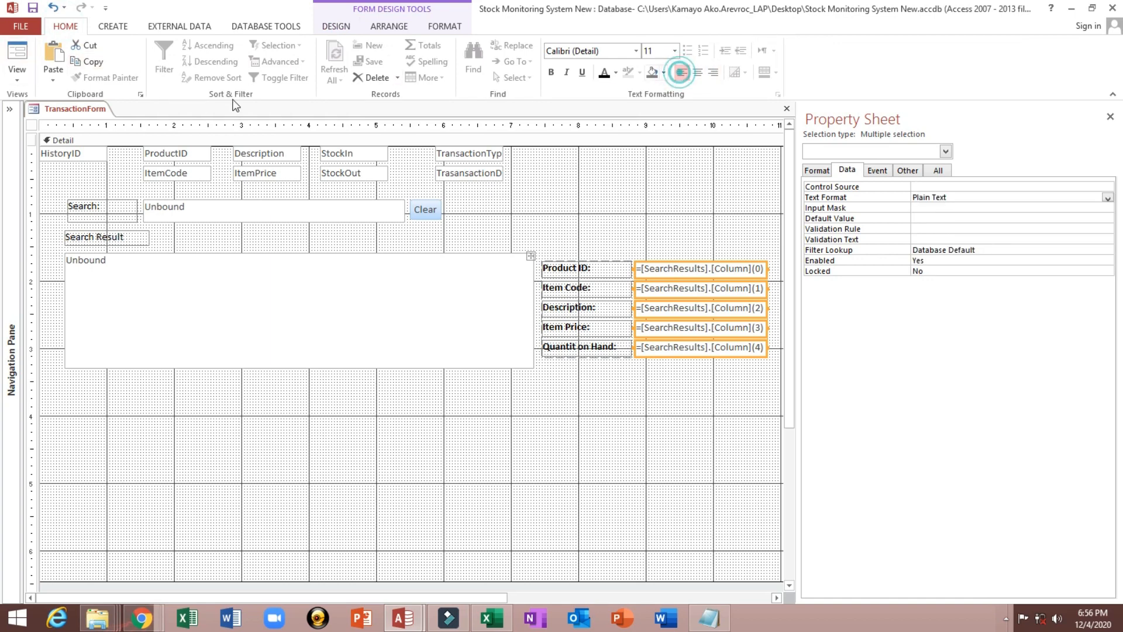
# - Check the widened detail fields in Form View with the RECTIFIER 4000A/12V AIR COOLIN item, and return to Design View
pyautogui.click(17, 66)
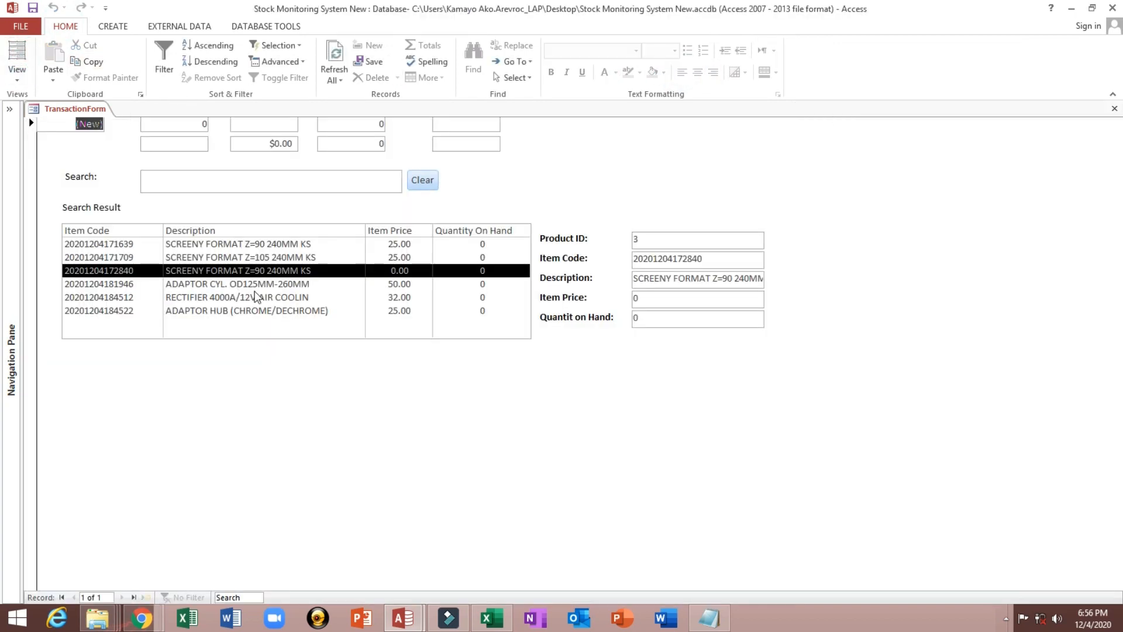
pyautogui.click(256, 298)
pyautogui.rightClick(698, 178)
pyautogui.click(723, 218)
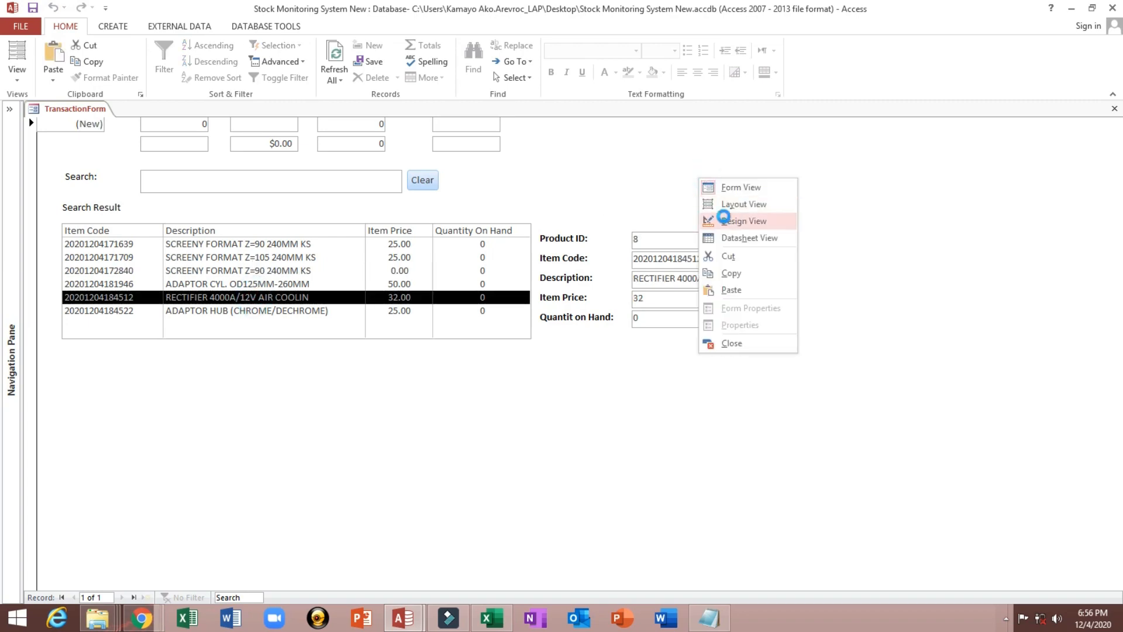
# - Narrow the Property Sheet and reduce the width of the five detail labels
pyautogui.doubleClick(796, 188)
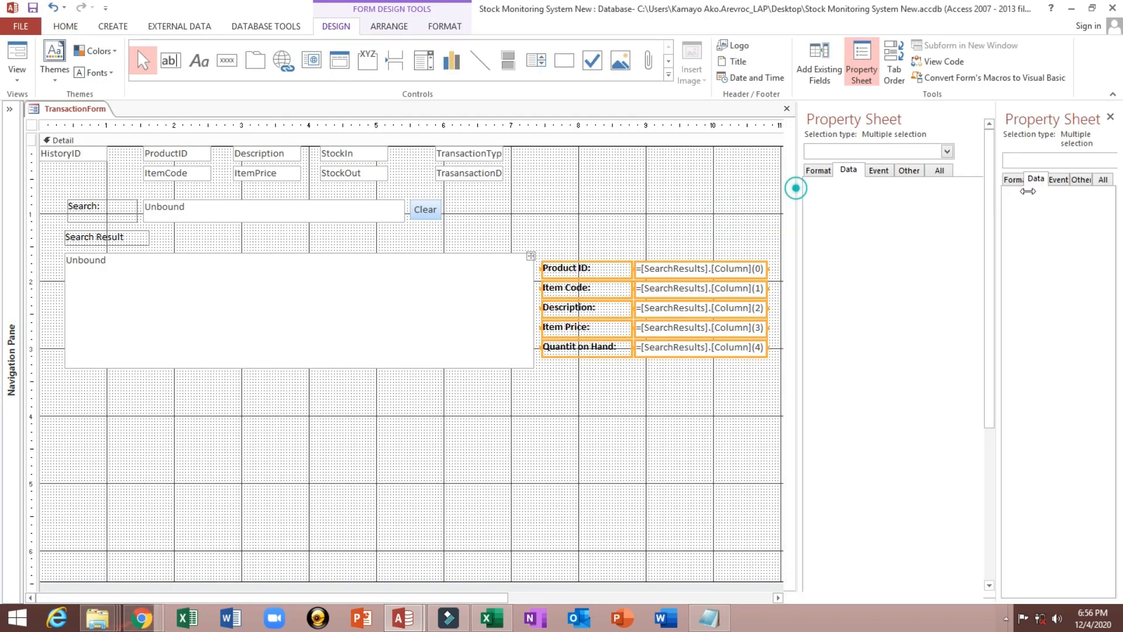
pyautogui.click(702, 223)
pyautogui.moveTo(589, 203); pyautogui.dragTo(603, 386)
pyautogui.hotkey('shift', 'Left')
pyautogui.hotkey('shift', 'Left')
pyautogui.hotkey('shift', 'Left')
pyautogui.hotkey('shift', 'Left')
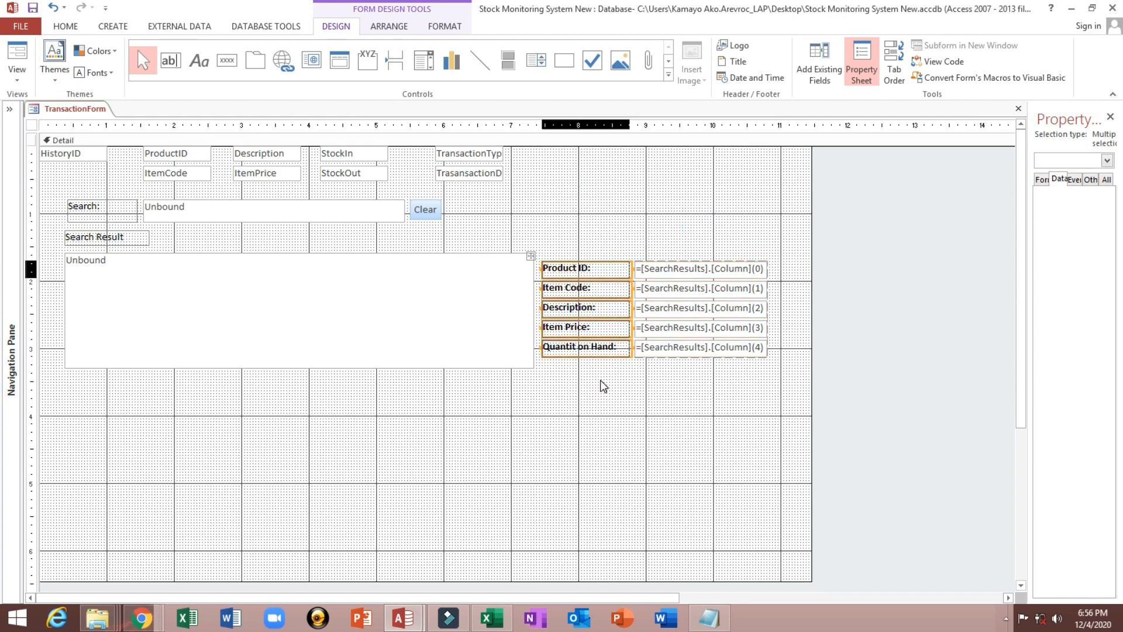
# - Shift the five detail text boxes closer to their labels, widen them further and save the form
pyautogui.moveTo(621, 220); pyautogui.dragTo(719, 374)
pyautogui.moveTo(668, 186); pyautogui.dragTo(687, 351)
pyautogui.hotkey('shift', 'Right')
pyautogui.hotkey('shift', 'Right')
pyautogui.hotkey('shift', 'Right')
pyautogui.hotkey('shift', 'Right')
pyautogui.hotkey('shift', 'Right')
pyautogui.hotkey('shift', 'Right')
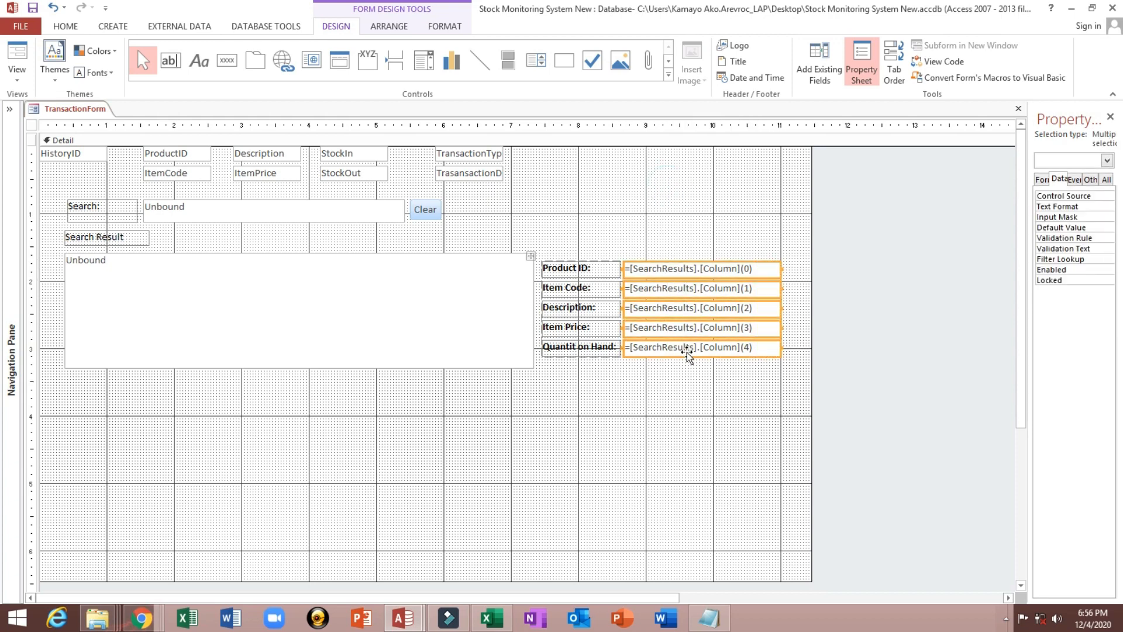
pyautogui.click(33, 9)
# - In Form View, select different items in the results list to verify that the detail fields follow the selection
pyautogui.click(14, 44)
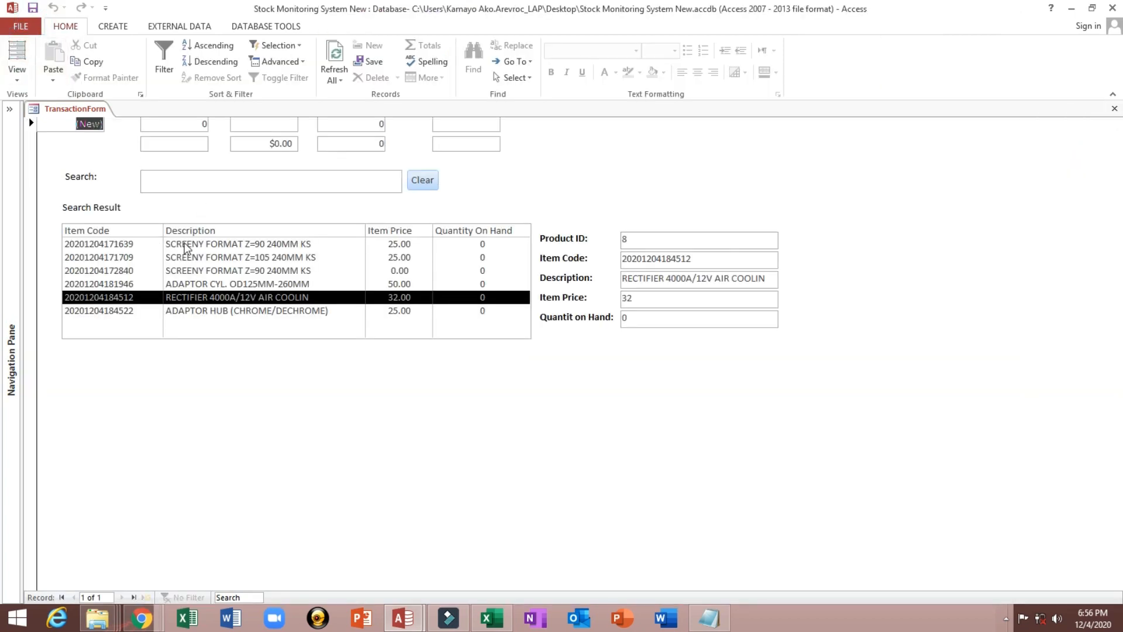
pyautogui.click(185, 246)
pyautogui.click(196, 257)
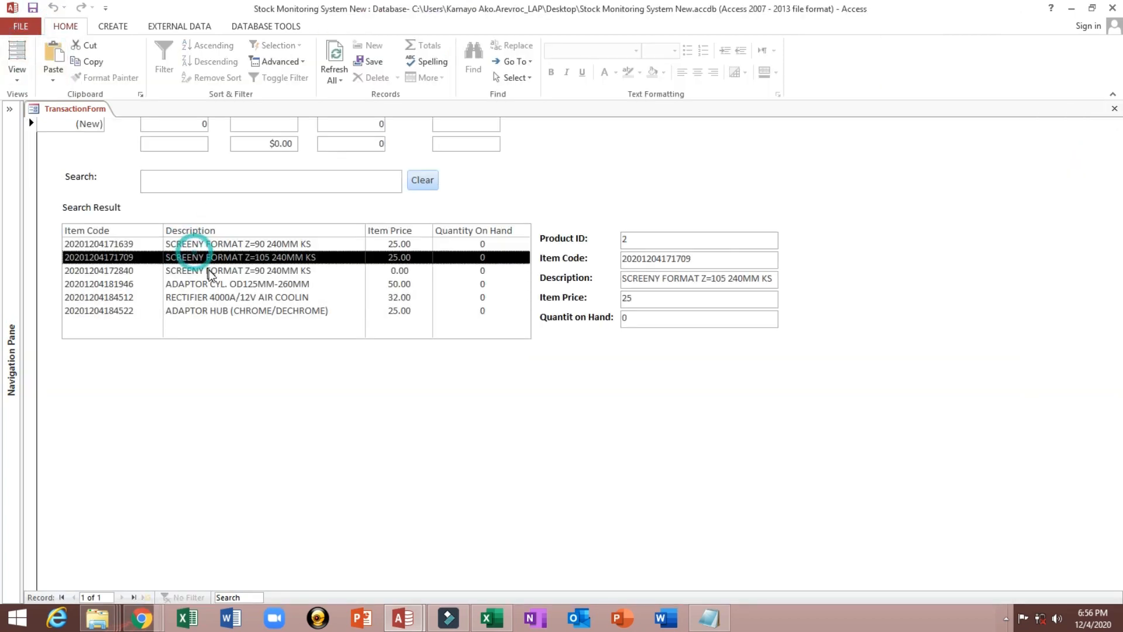
pyautogui.click(210, 270)
pyautogui.click(224, 297)
pyautogui.click(231, 315)
pyautogui.click(246, 284)
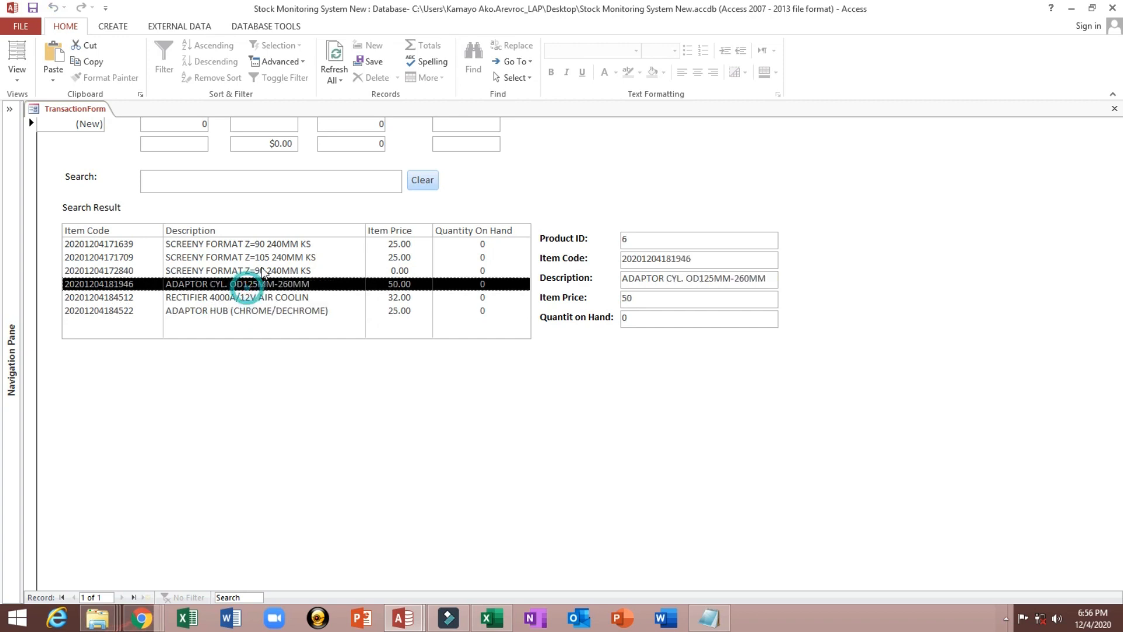
pyautogui.click(260, 258)
pyautogui.click(270, 243)
pyautogui.click(274, 257)
pyautogui.click(275, 283)
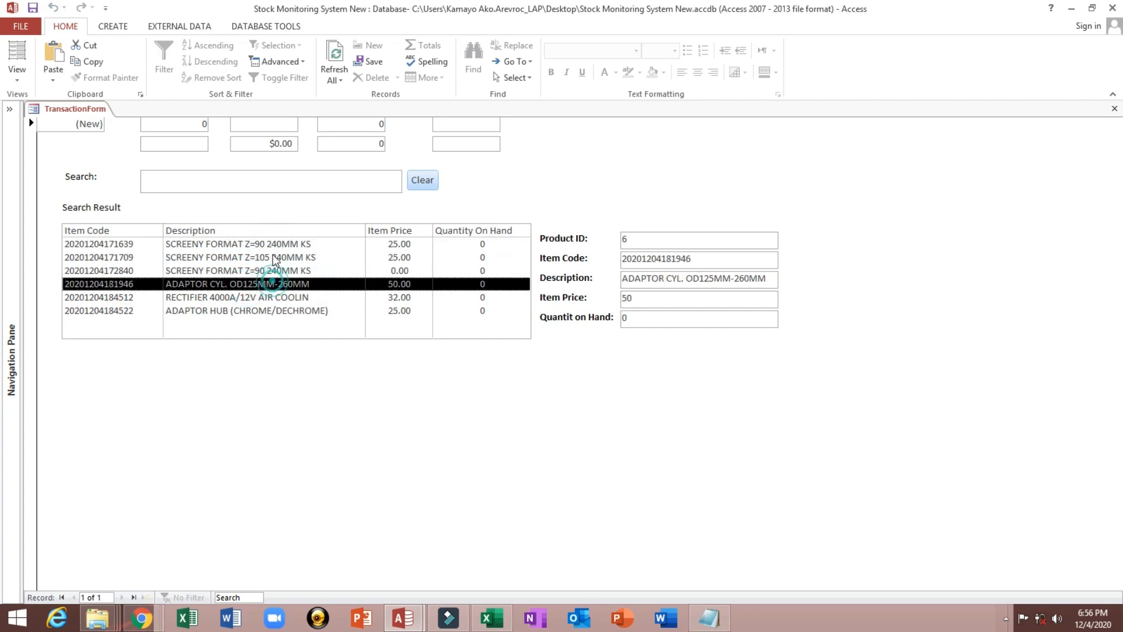
pyautogui.click(274, 254)
pyautogui.click(271, 282)
pyautogui.click(268, 256)
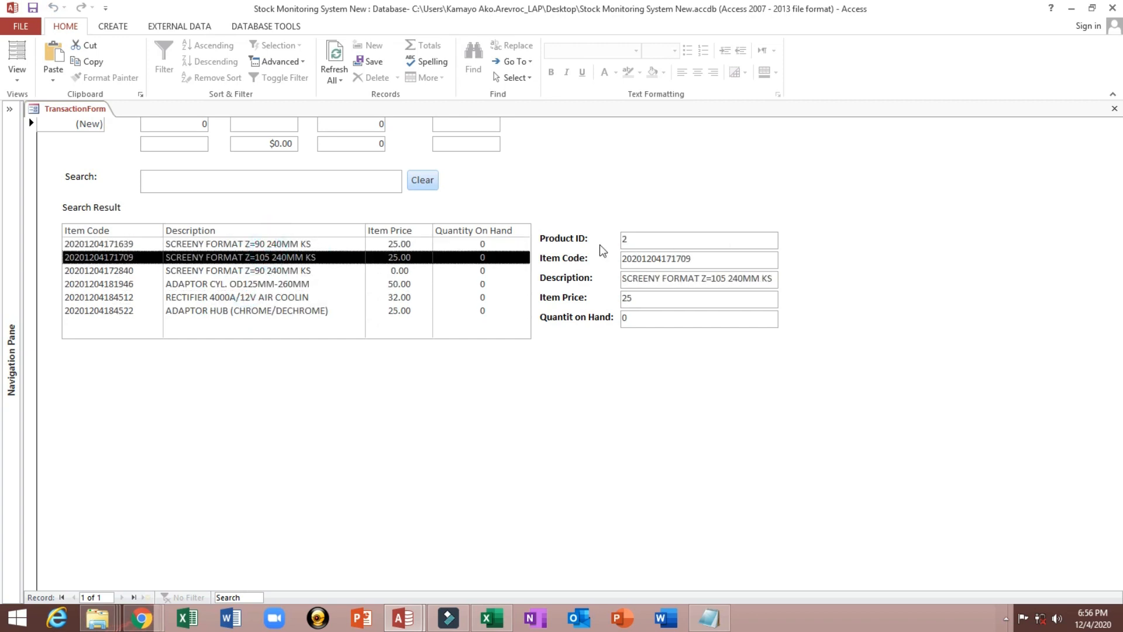
pyautogui.click(302, 302)
pyautogui.click(281, 270)
# - Return to Design View, widen the Property Sheet and inspect the Locked property of the five detail text boxes
pyautogui.rightClick(574, 167)
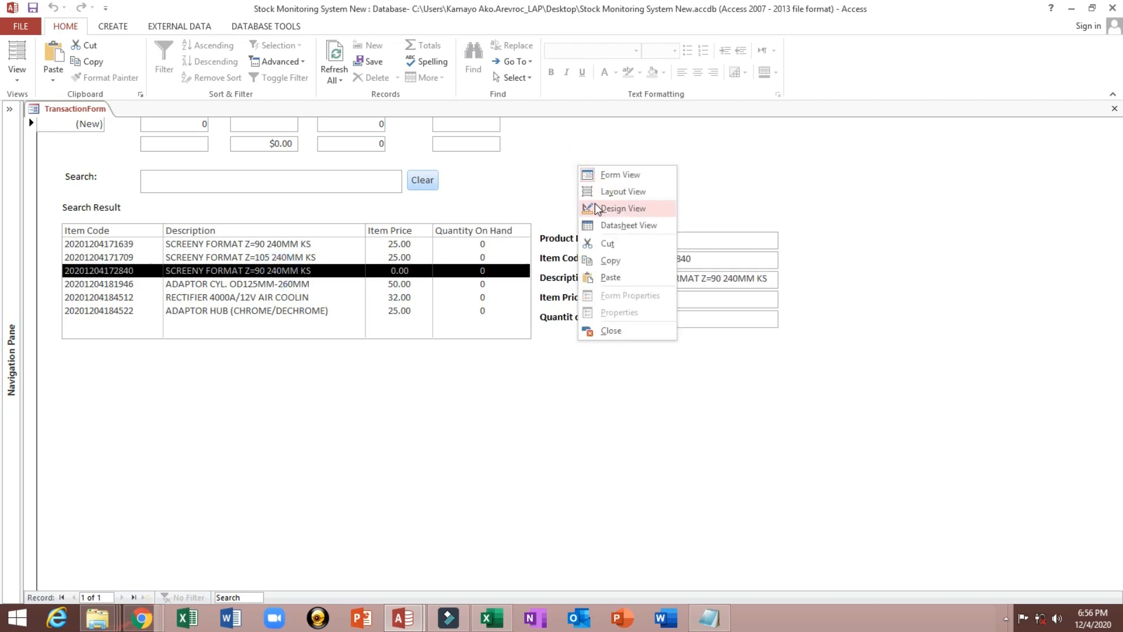
pyautogui.click(594, 204)
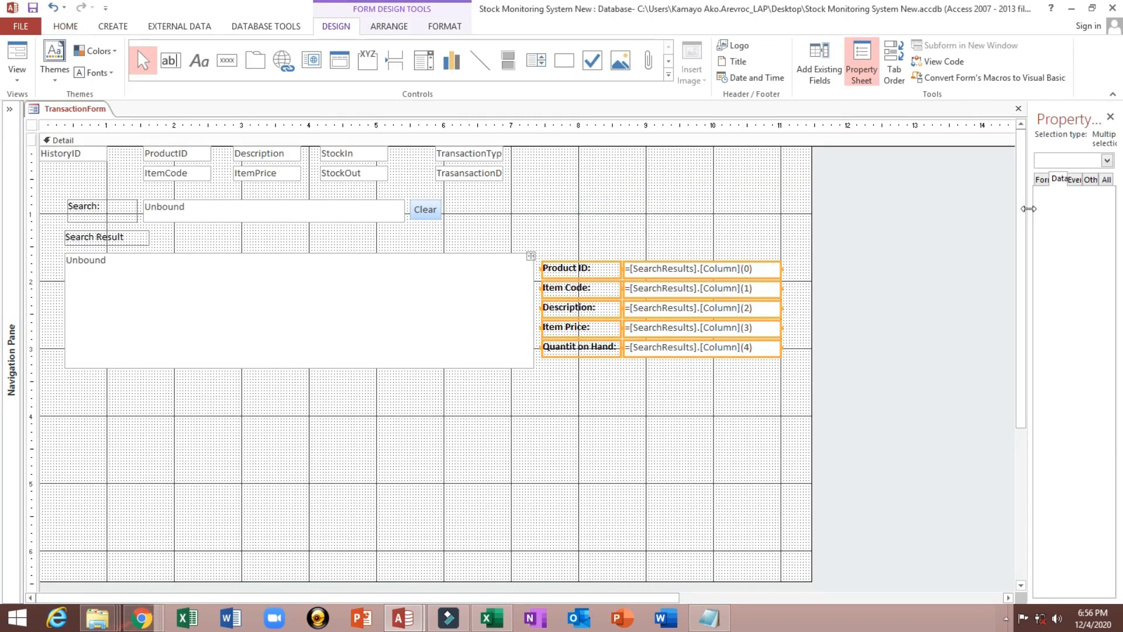
pyautogui.moveTo(1028, 209); pyautogui.dragTo(816, 208)
pyautogui.moveTo(700, 196); pyautogui.dragTo(710, 365)
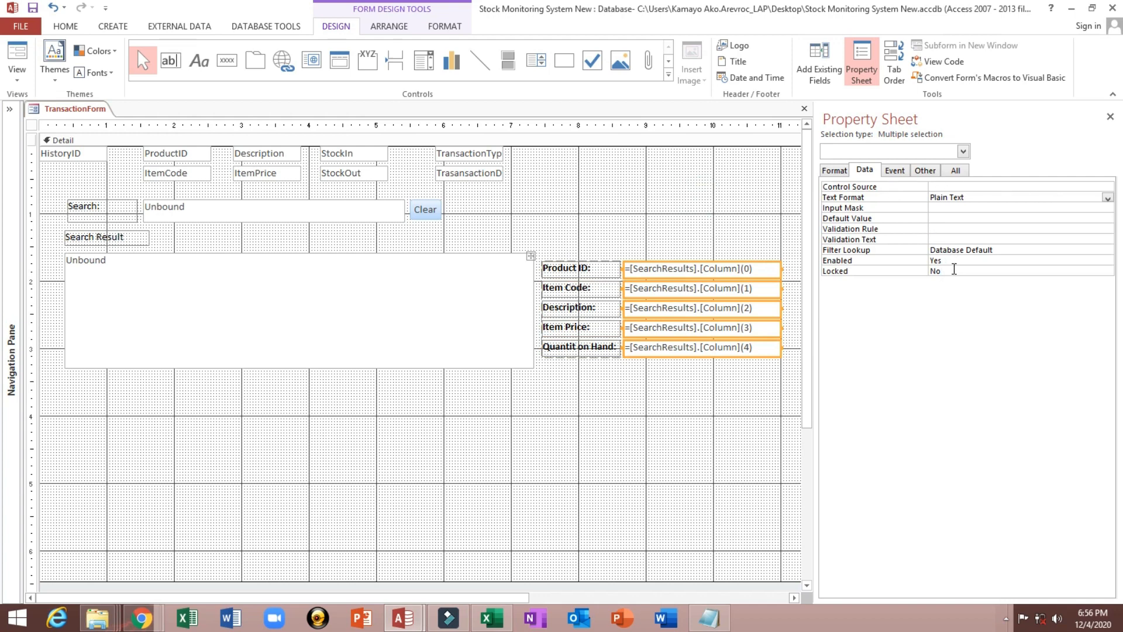
pyautogui.click(954, 270)
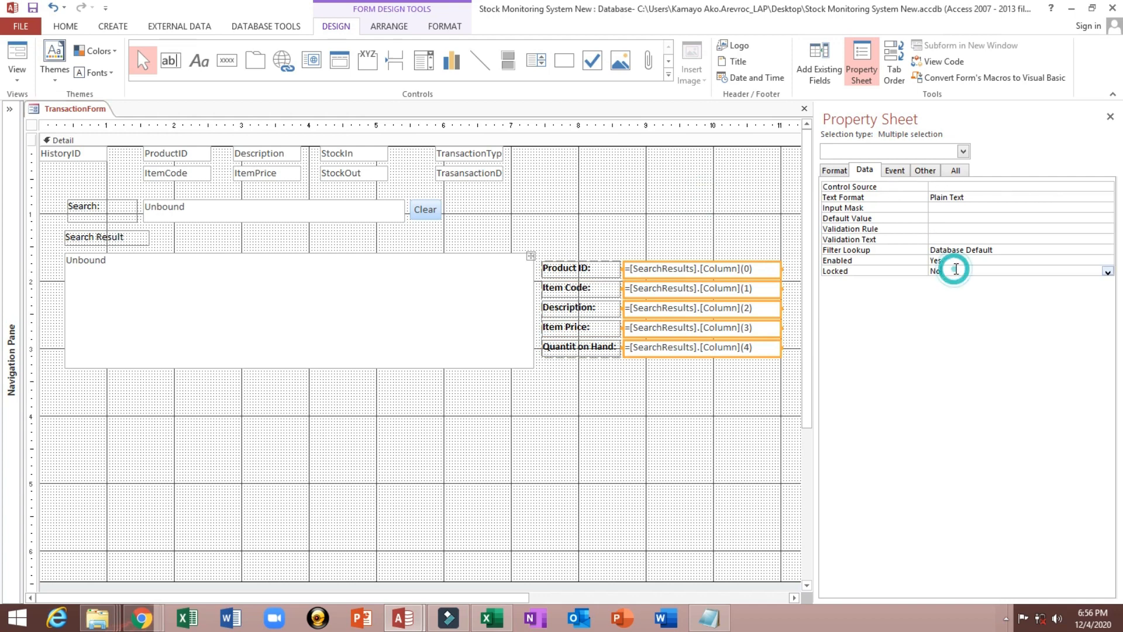
# - In Form View, try selecting the contents of the Product ID, Item Code and Description fields
pyautogui.click(17, 61)
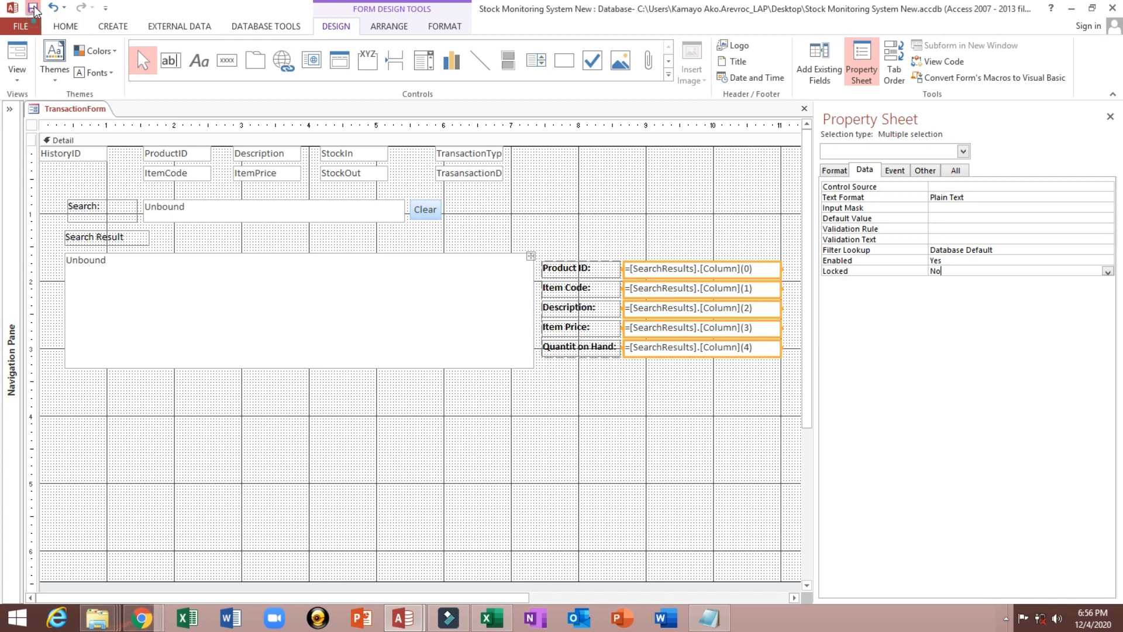
pyautogui.click(666, 248)
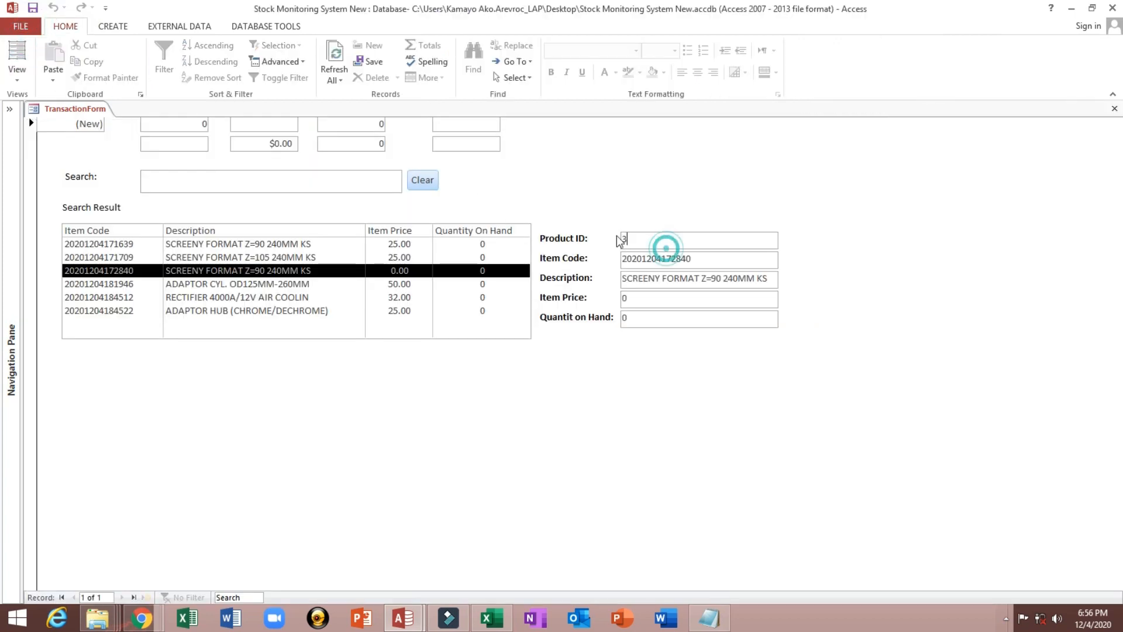
pyautogui.moveTo(621, 240); pyautogui.dragTo(707, 258)
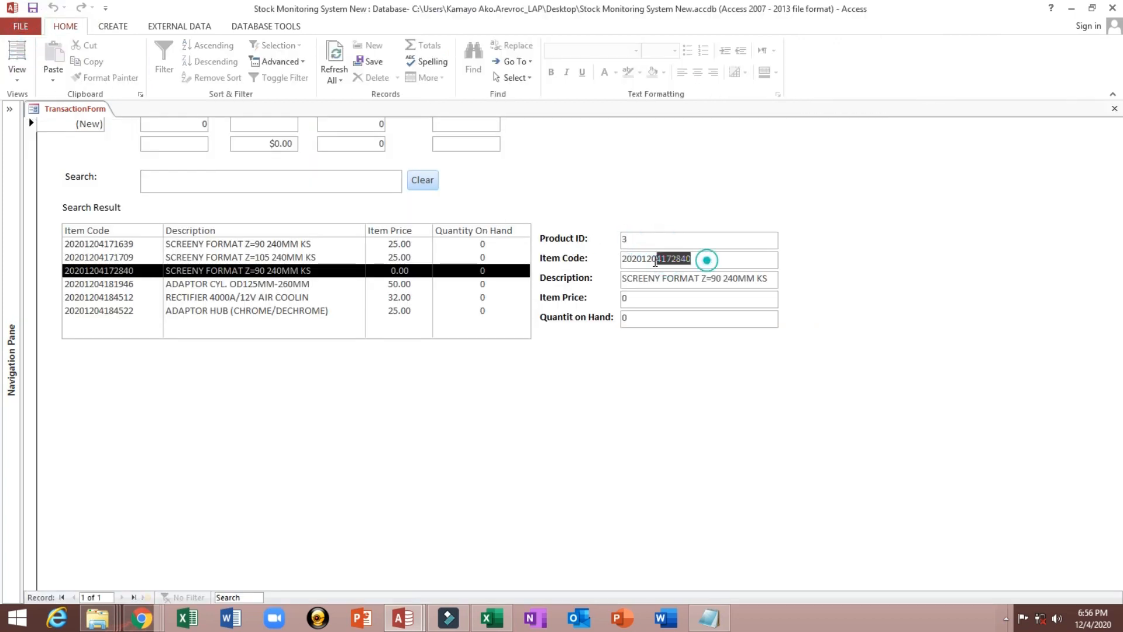
pyautogui.moveTo(622, 279); pyautogui.dragTo(693, 278)
# - Select the SCREENY FORMAT Z=105 and ADAPTOR CYL. items in the results, and search the list for 19
pyautogui.click(251, 257)
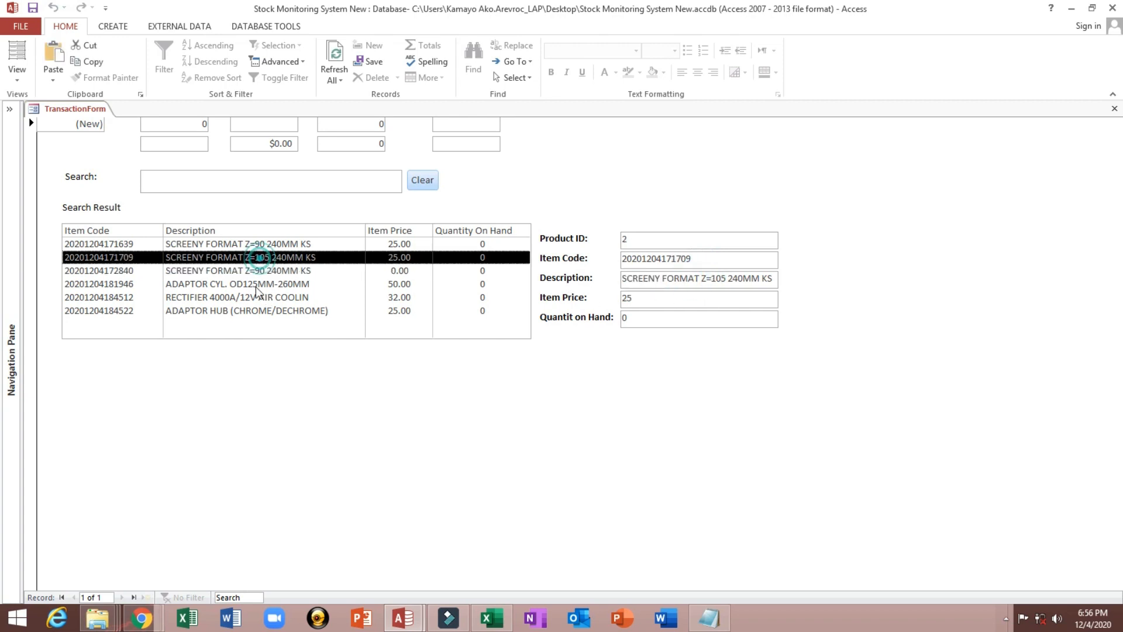
pyautogui.click(252, 284)
pyautogui.click(208, 178)
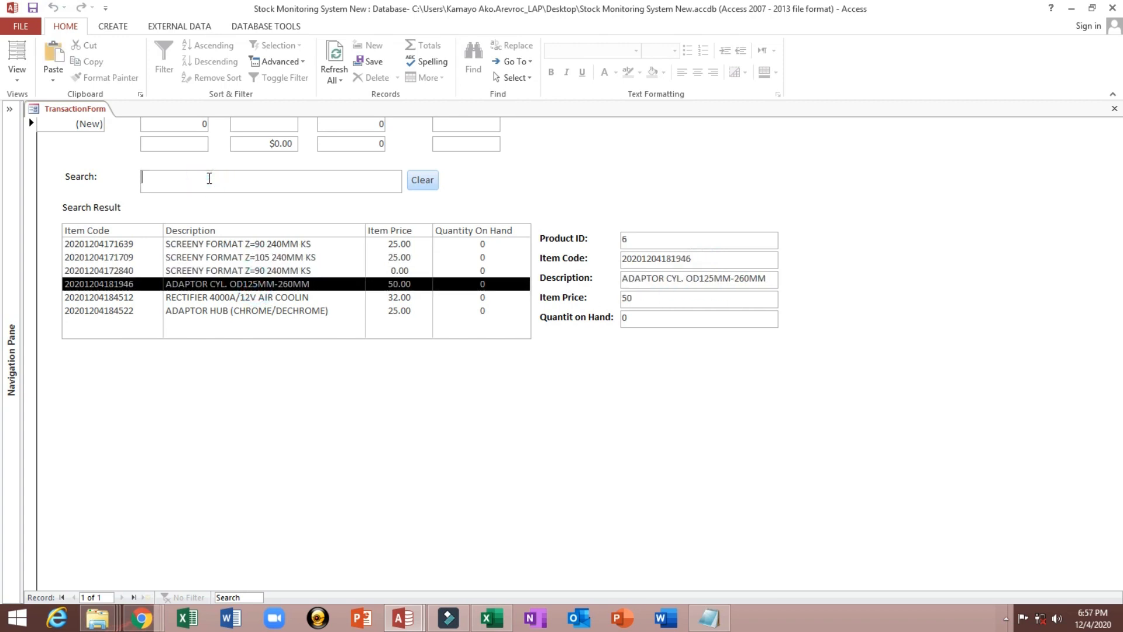
pyautogui.write('19')
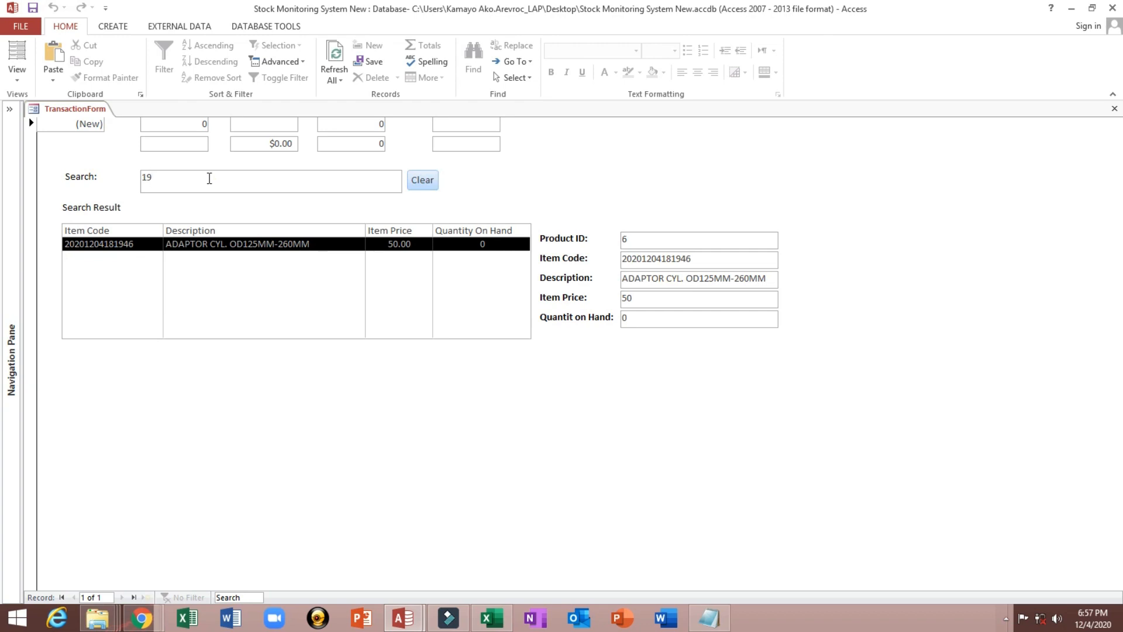
# - Clear the search and select different items in the results list, ending on RECTIFIER 4000A/12V AIR COOLIN, to check the detail fields
pyautogui.click(409, 182)
pyautogui.click(312, 244)
pyautogui.click(286, 281)
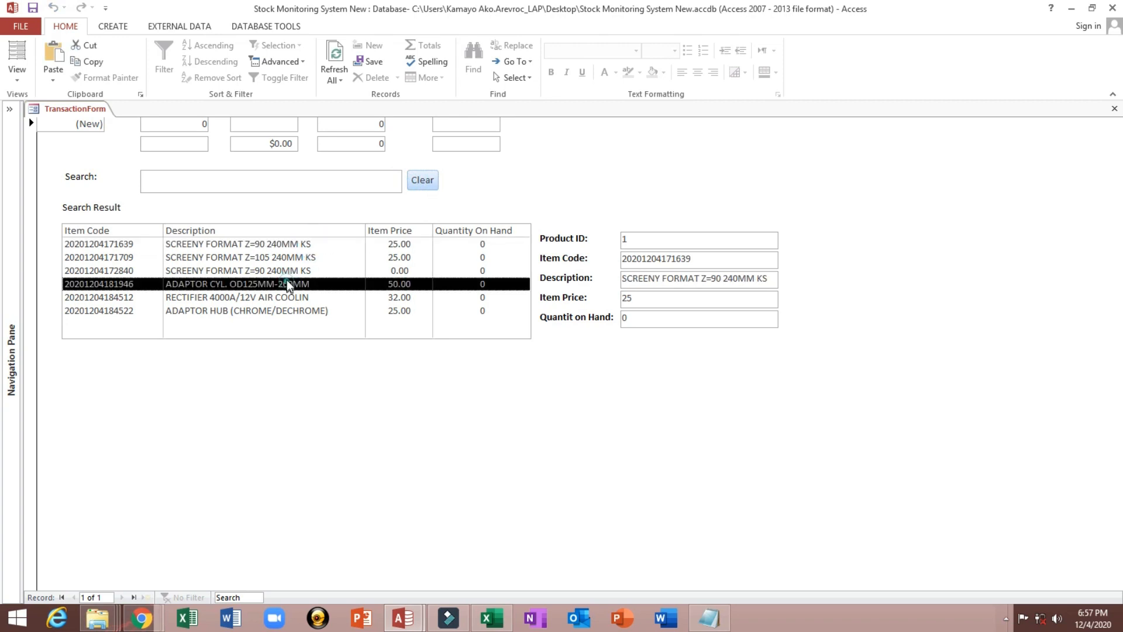
pyautogui.click(277, 244)
pyautogui.click(263, 297)
pyautogui.click(258, 257)
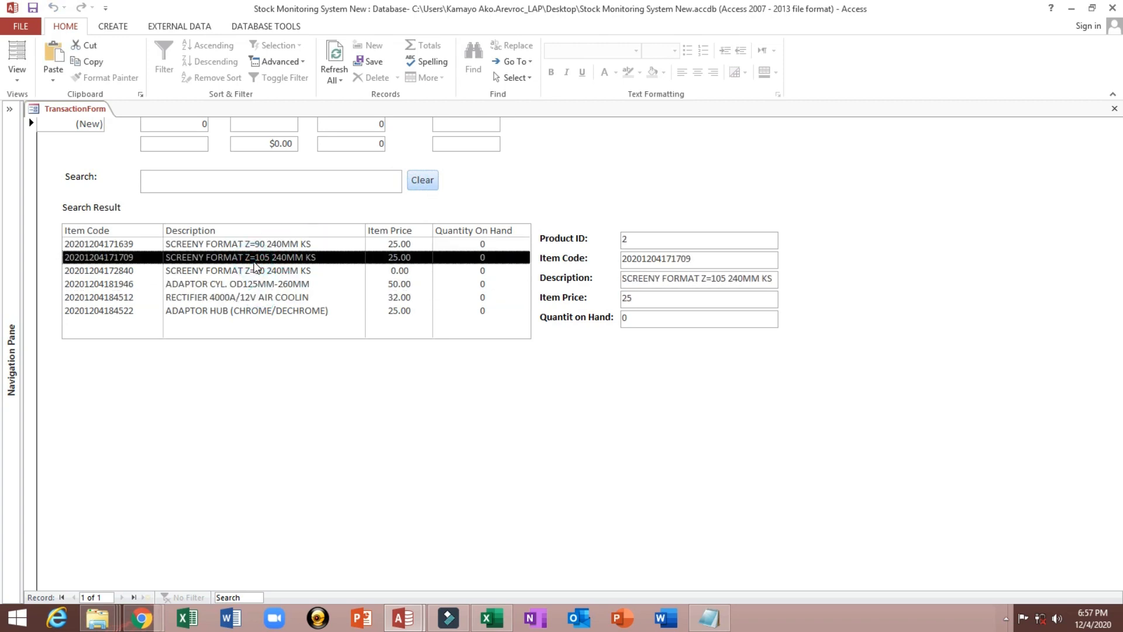
pyautogui.click(215, 270)
pyautogui.click(214, 257)
pyautogui.click(232, 184)
pyautogui.click(291, 176)
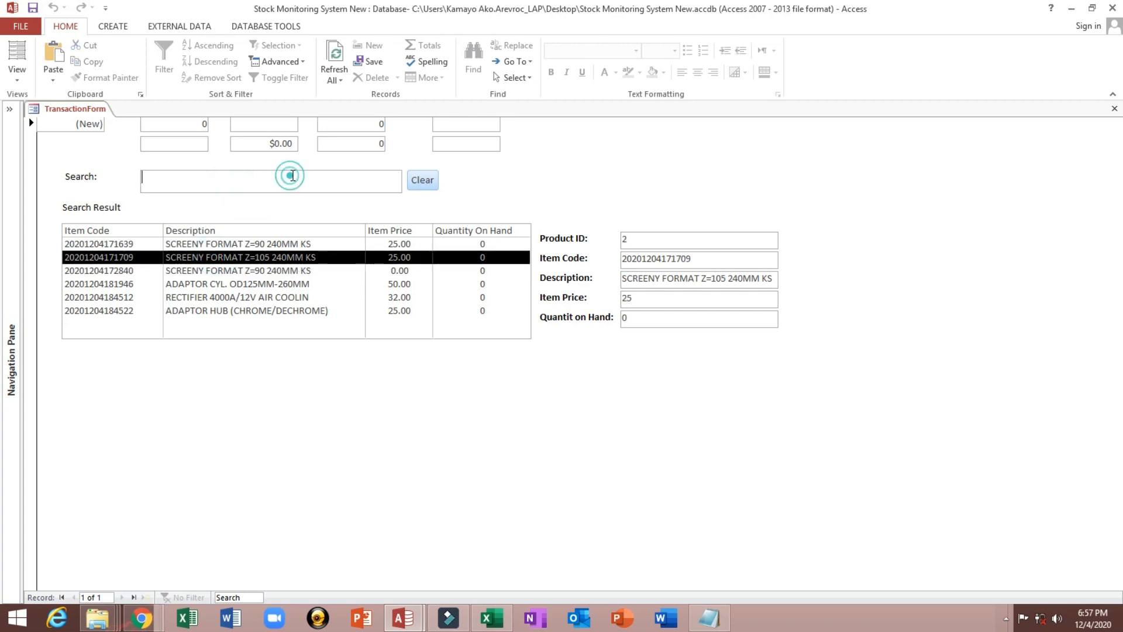
pyautogui.click(261, 299)
pyautogui.click(261, 270)
pyautogui.click(265, 294)
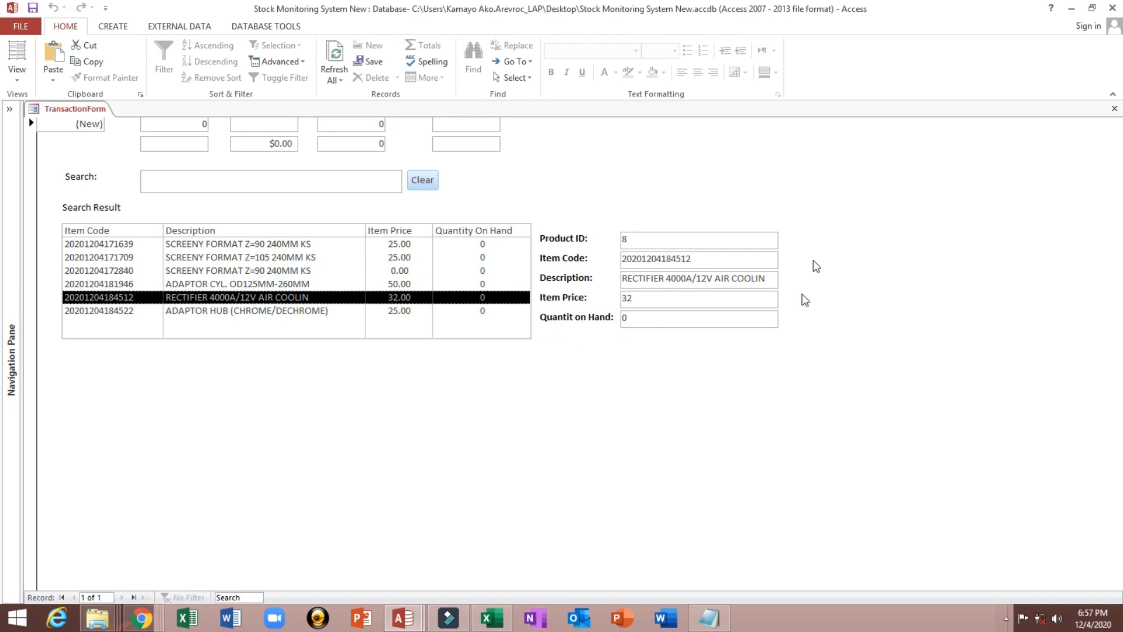
# - Place the cursor in the Product ID field and select the contents of the quantity field to check whether they are accessible
pyautogui.click(715, 237)
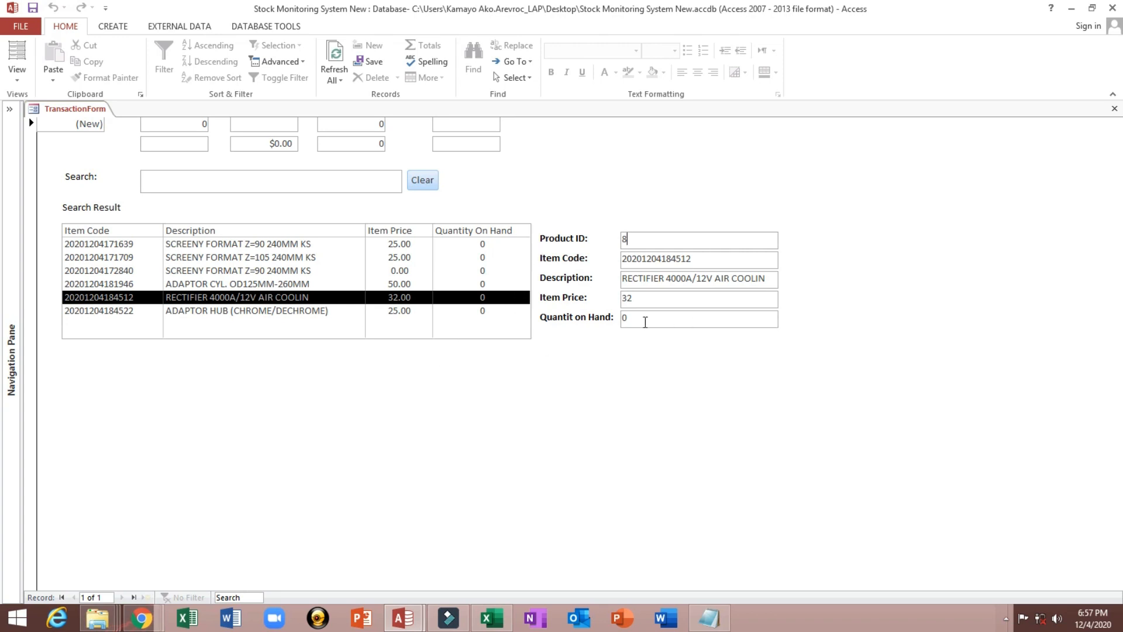
pyautogui.click(189, 381)
pyautogui.doubleClick(656, 320)
# - In Design View, correct the last detail label to "Quantity on Hand:" and check the form in Form View
pyautogui.rightClick(658, 198)
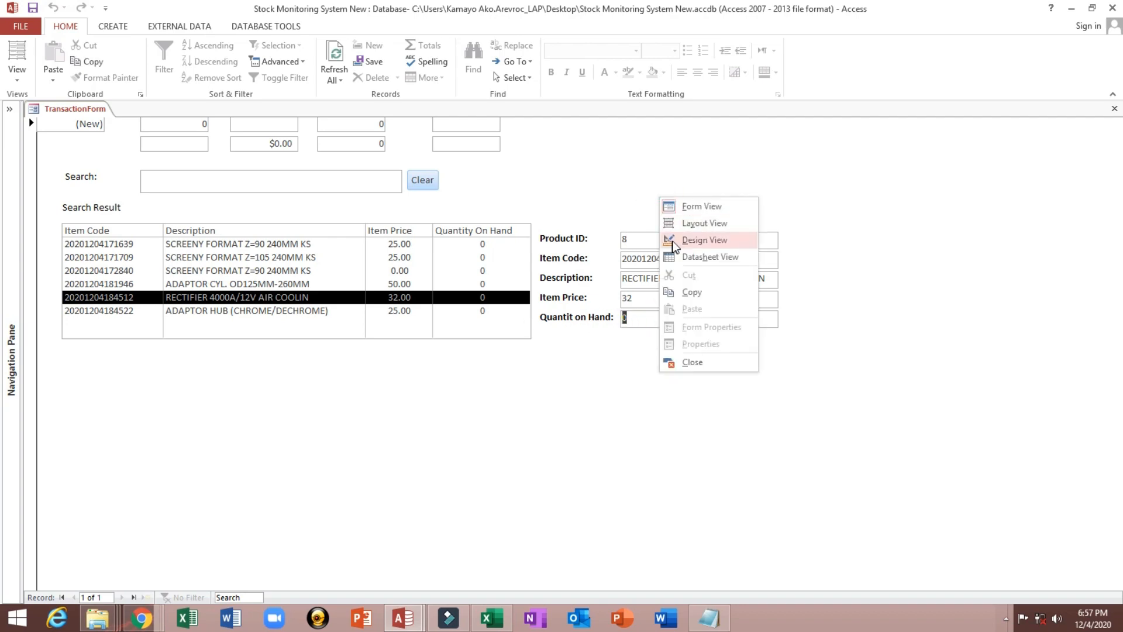
pyautogui.click(674, 241)
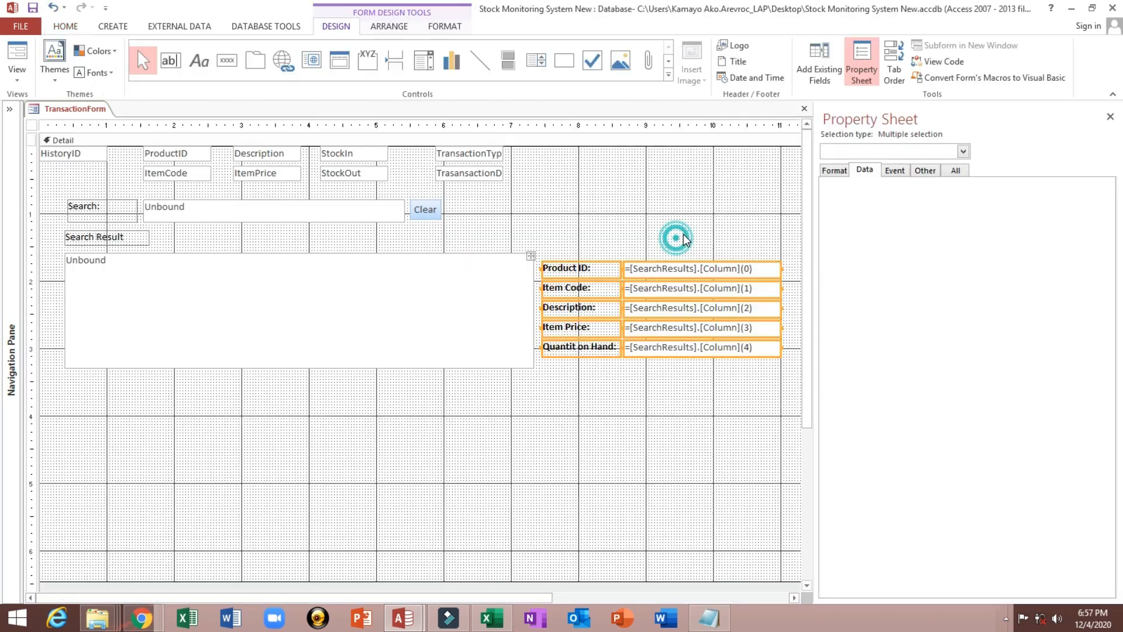
pyautogui.click(564, 347)
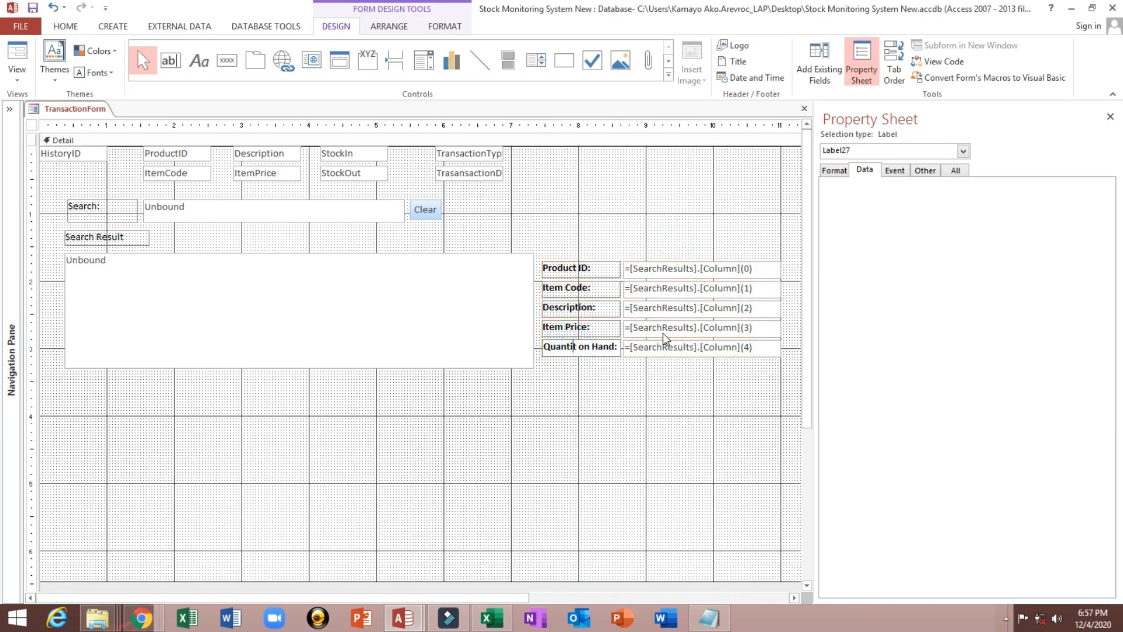
pyautogui.write('y')
pyautogui.click(564, 421)
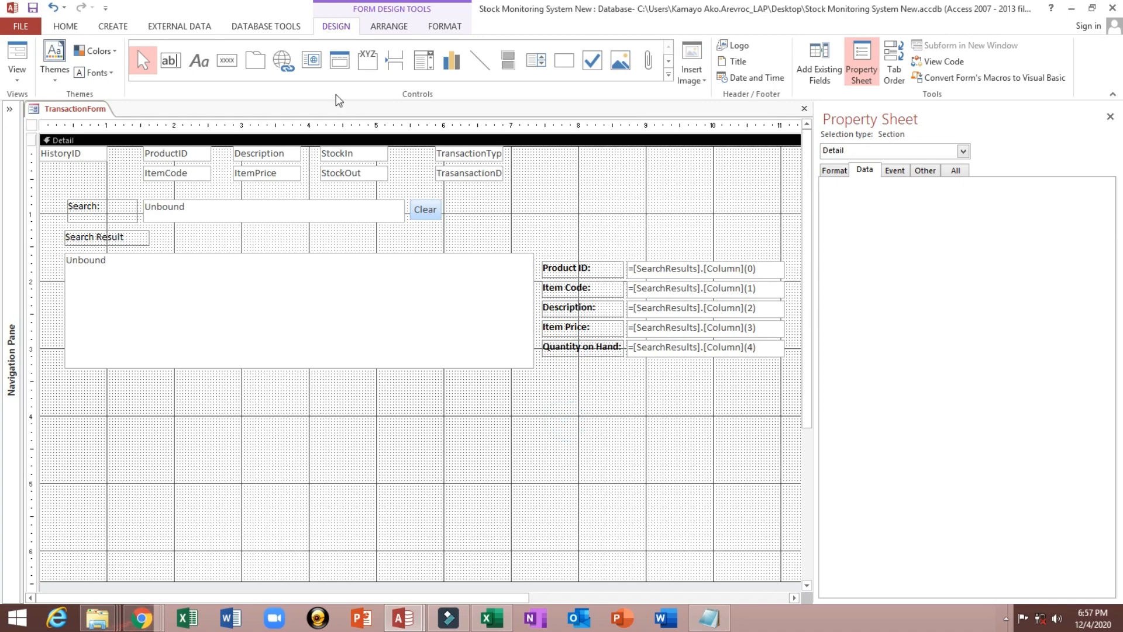
pyautogui.click(21, 54)
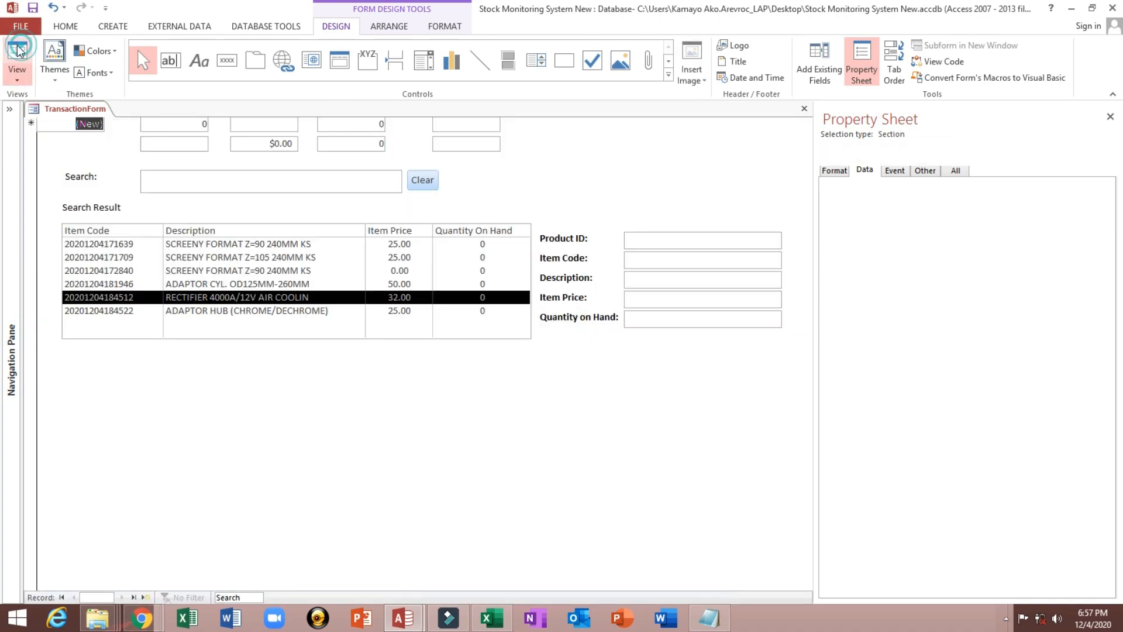
# - Back in Design View, add an unbound text box below the results list and line its label up with the list's left edge
pyautogui.rightClick(667, 178)
pyautogui.click(689, 216)
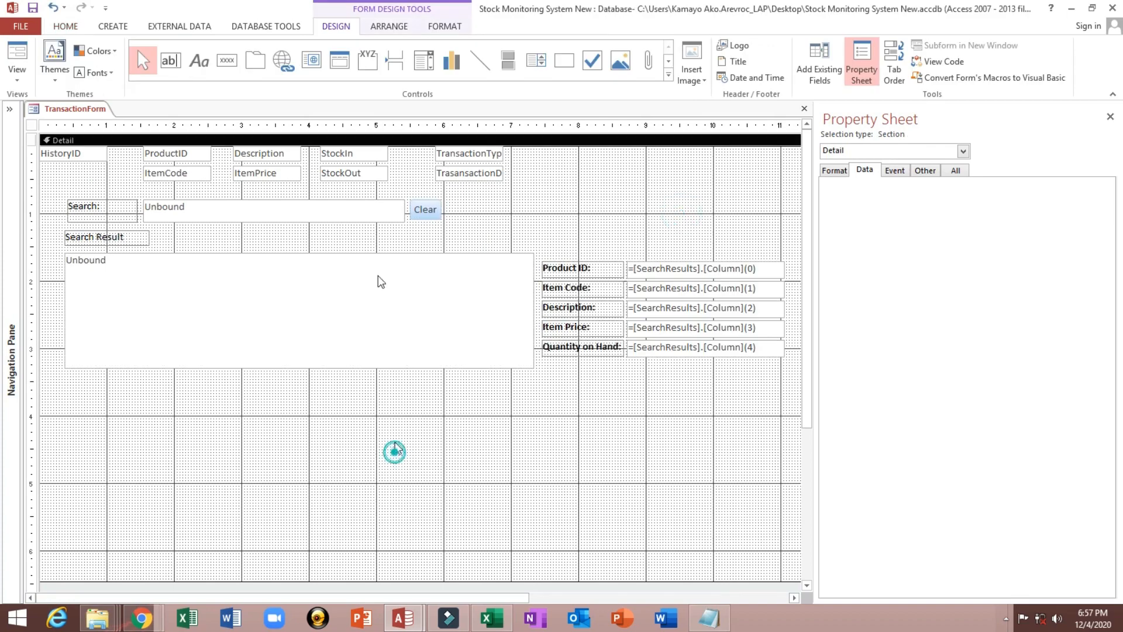
pyautogui.click(170, 60)
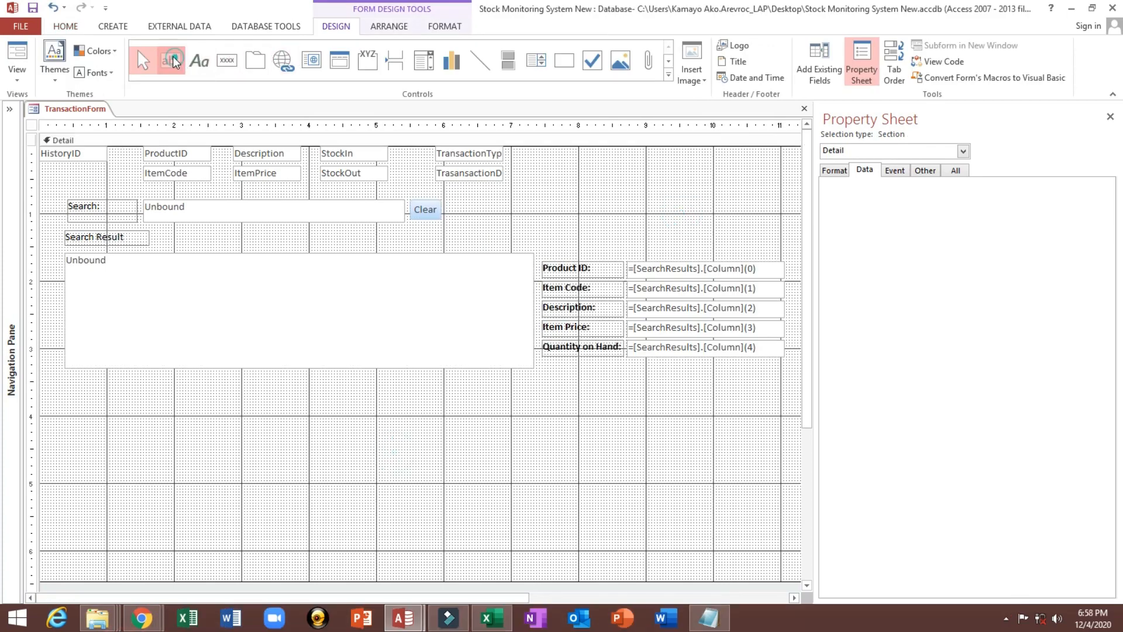
pyautogui.moveTo(128, 419); pyautogui.dragTo(217, 449)
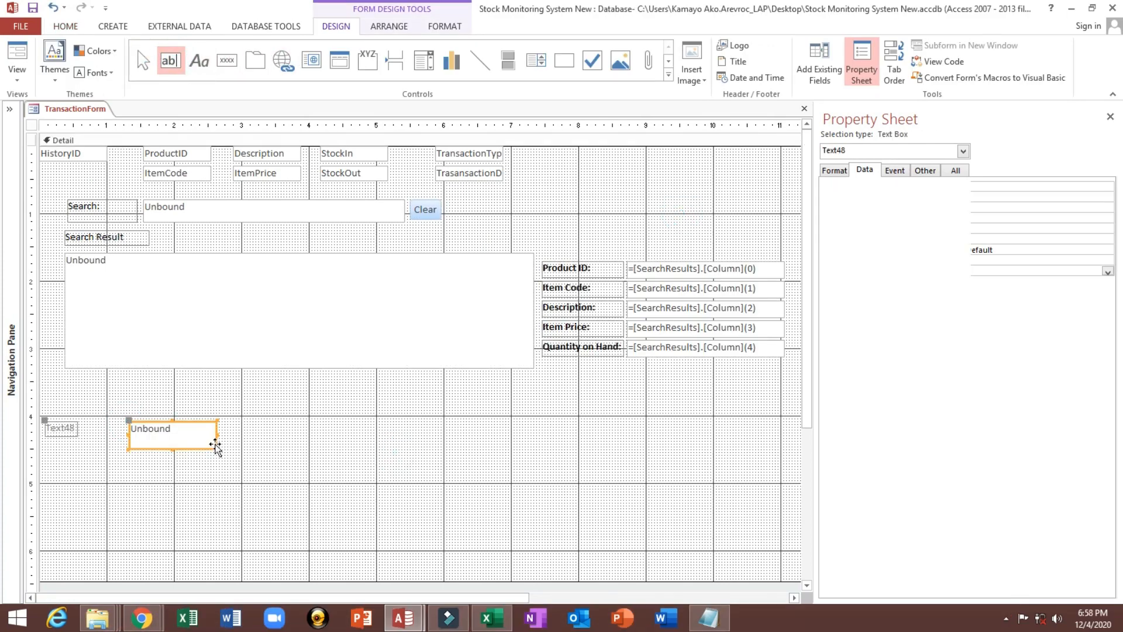
pyautogui.click(83, 423)
pyautogui.click(76, 428)
pyautogui.moveTo(60, 469); pyautogui.dragTo(178, 427)
pyautogui.moveTo(180, 423); pyautogui.dragTo(200, 436)
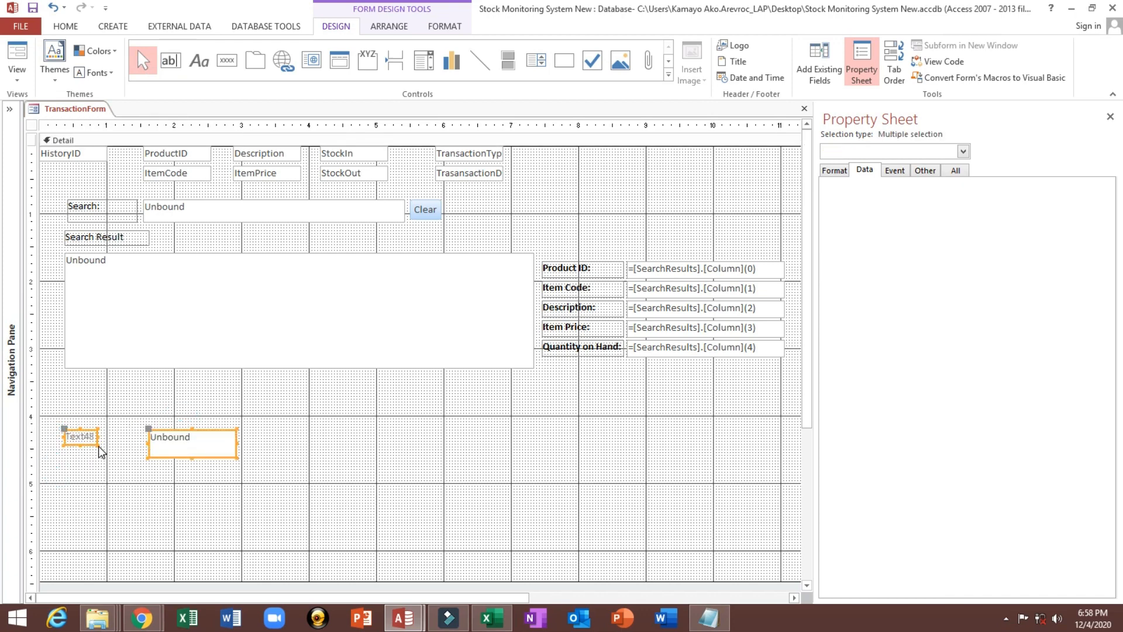
# - Enlarge the new label to about 1.1 inches wide and its text box to about 2 inches wide
pyautogui.click(123, 455)
pyautogui.click(94, 439)
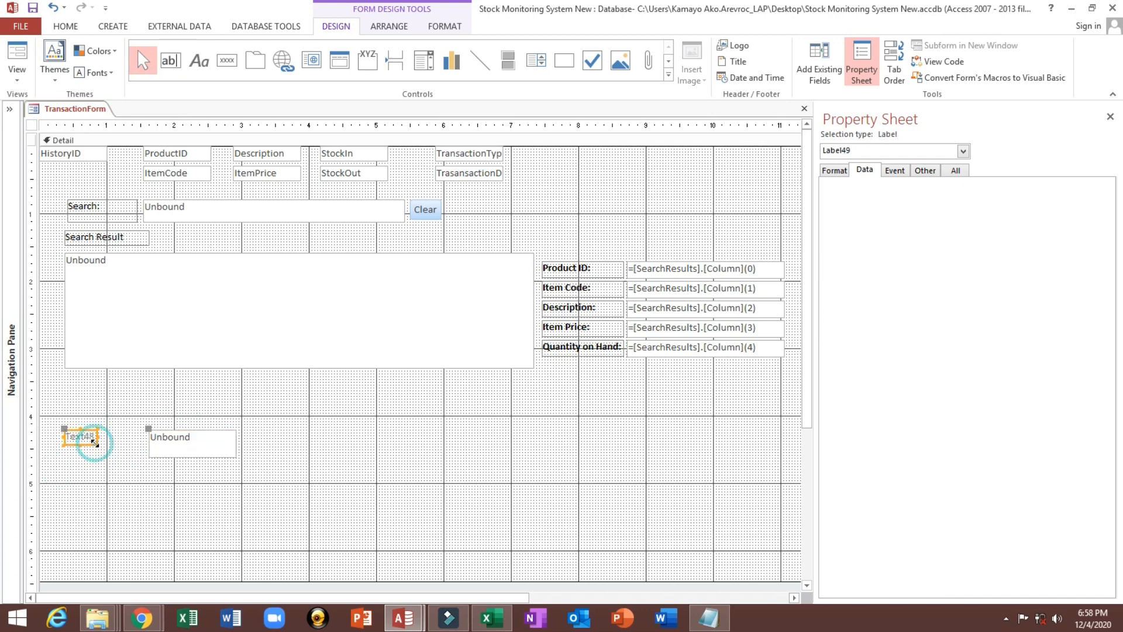
pyautogui.click(194, 447)
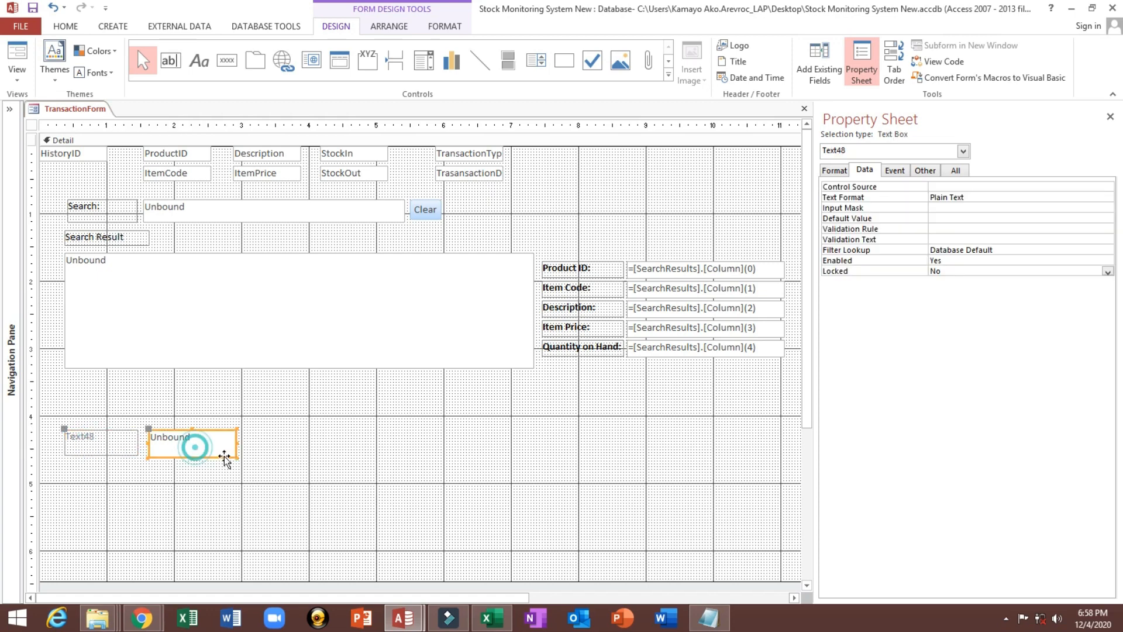
pyautogui.moveTo(236, 458); pyautogui.dragTo(287, 461)
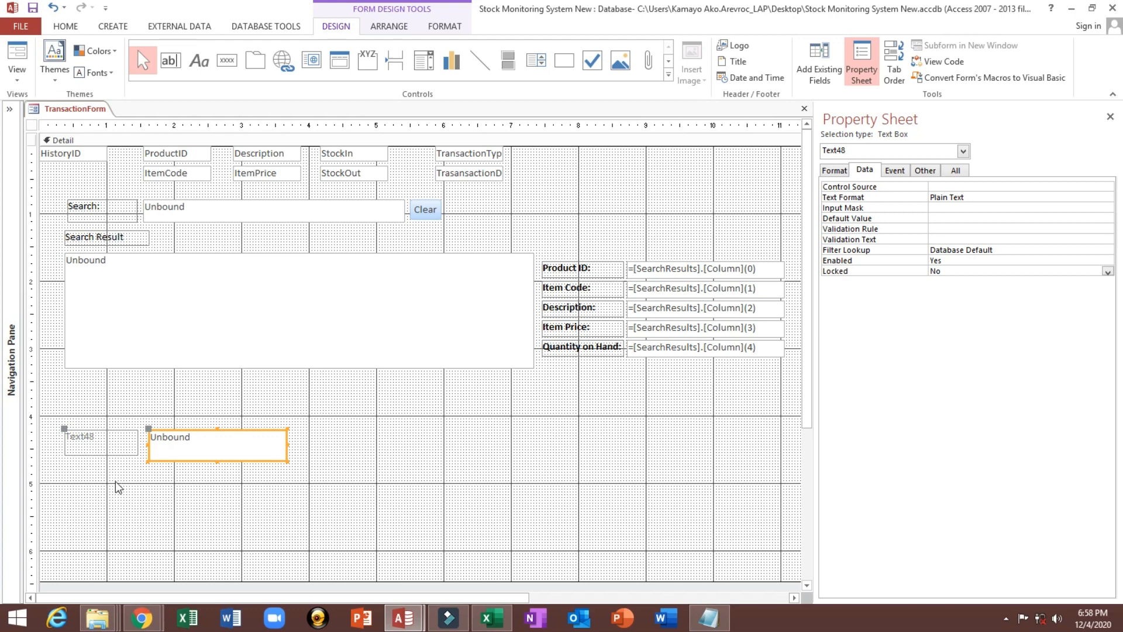
# - Change the new text box's label caption to "Quantity In:"
pyautogui.click(108, 447)
pyautogui.doubleClick(102, 439)
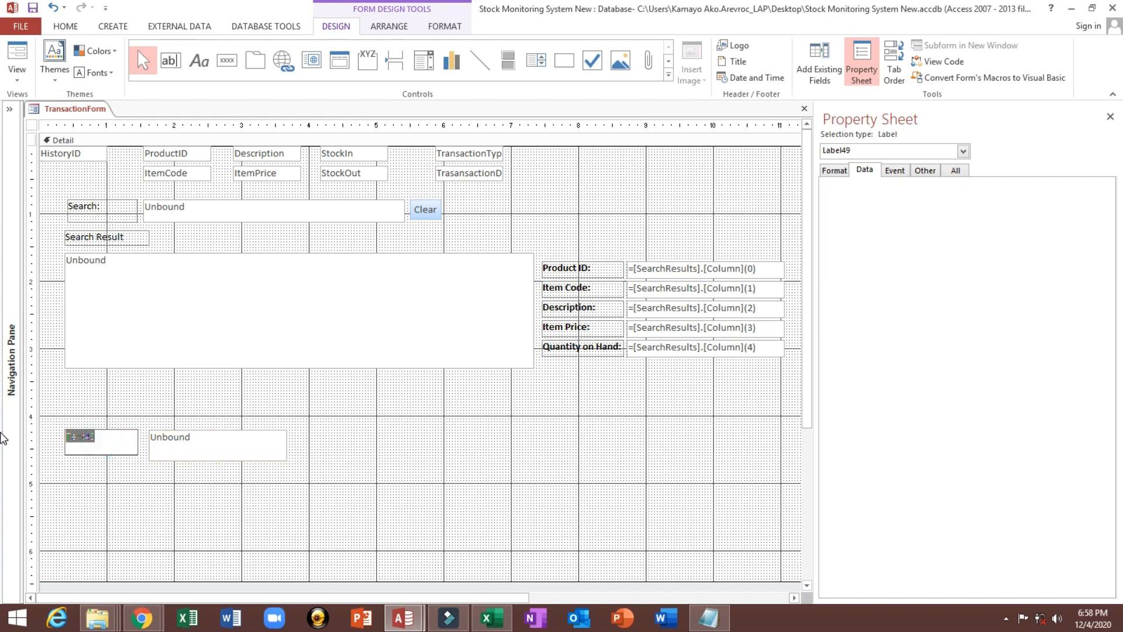
pyautogui.write('S')
pyautogui.click(66, 479)
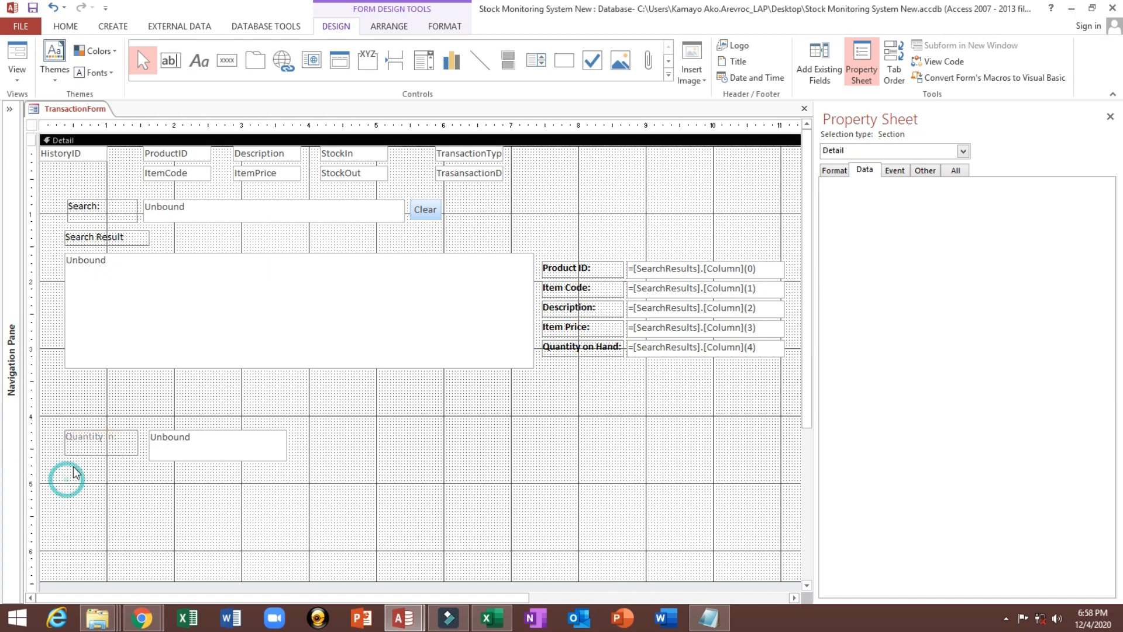
# - Set the Quantity In label and its text box to font size 14 with black text
pyautogui.moveTo(90, 469); pyautogui.dragTo(202, 446)
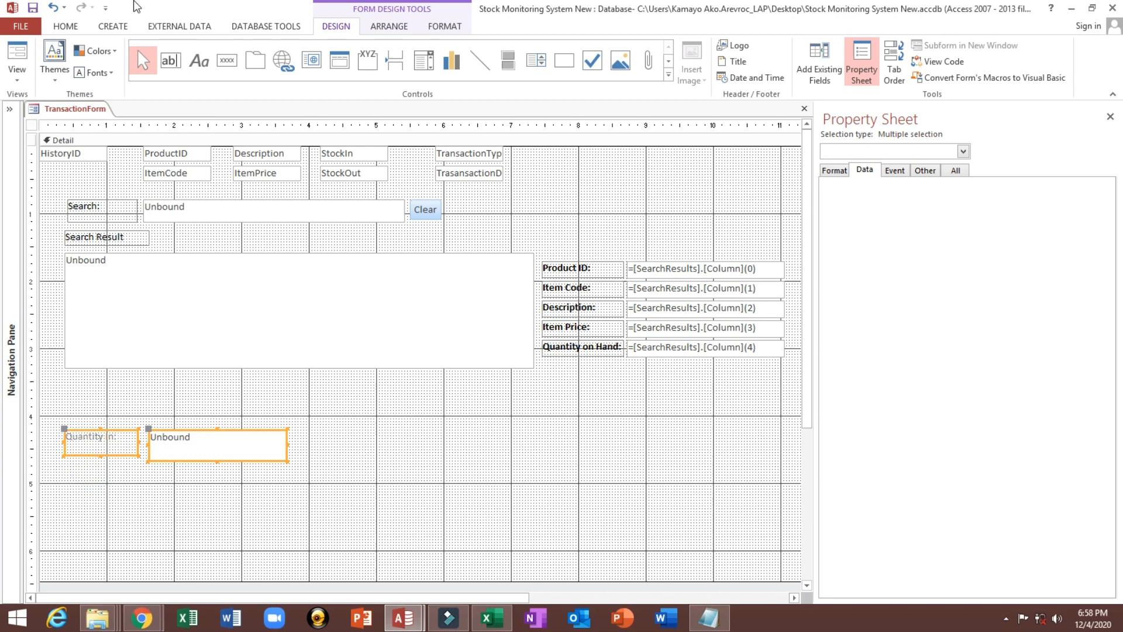
pyautogui.click(66, 25)
pyautogui.click(673, 50)
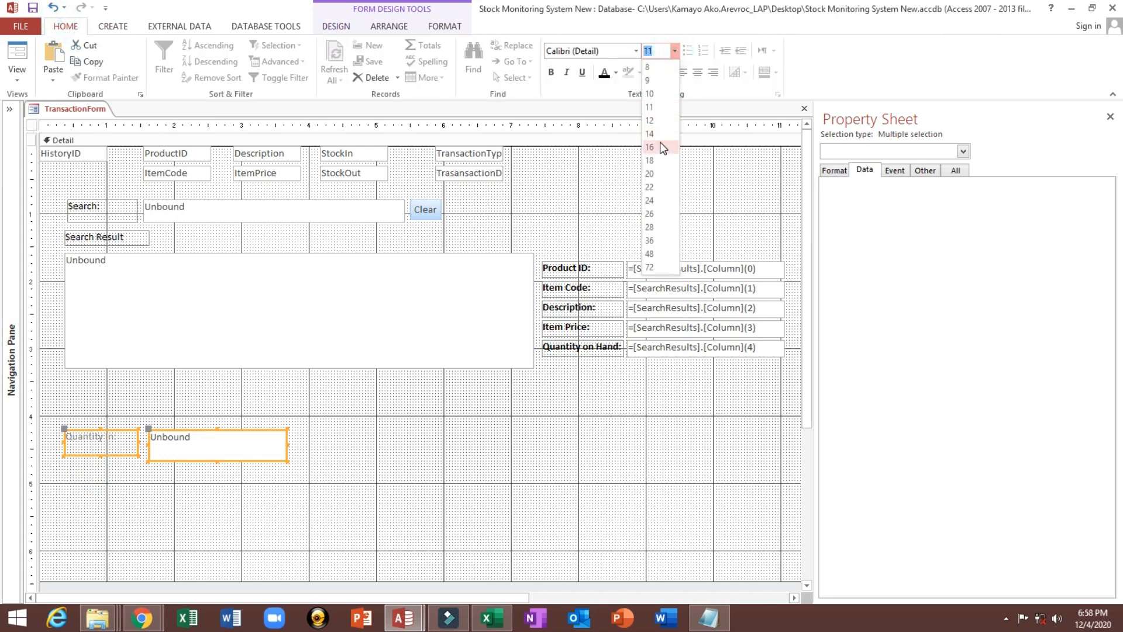
pyautogui.click(659, 146)
pyautogui.click(674, 51)
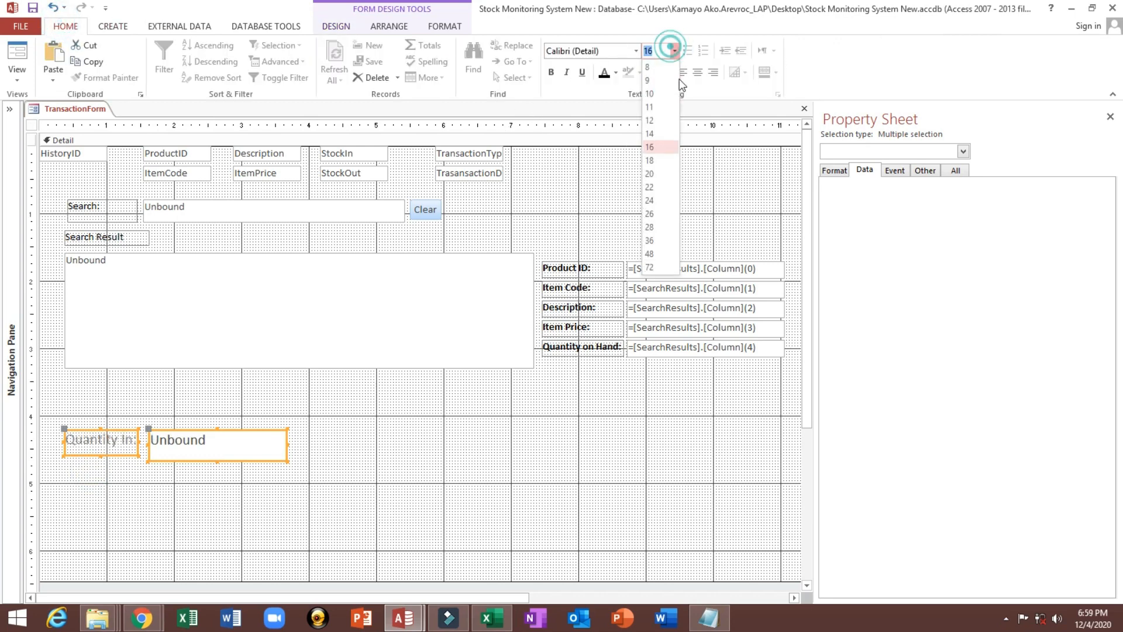
pyautogui.click(652, 133)
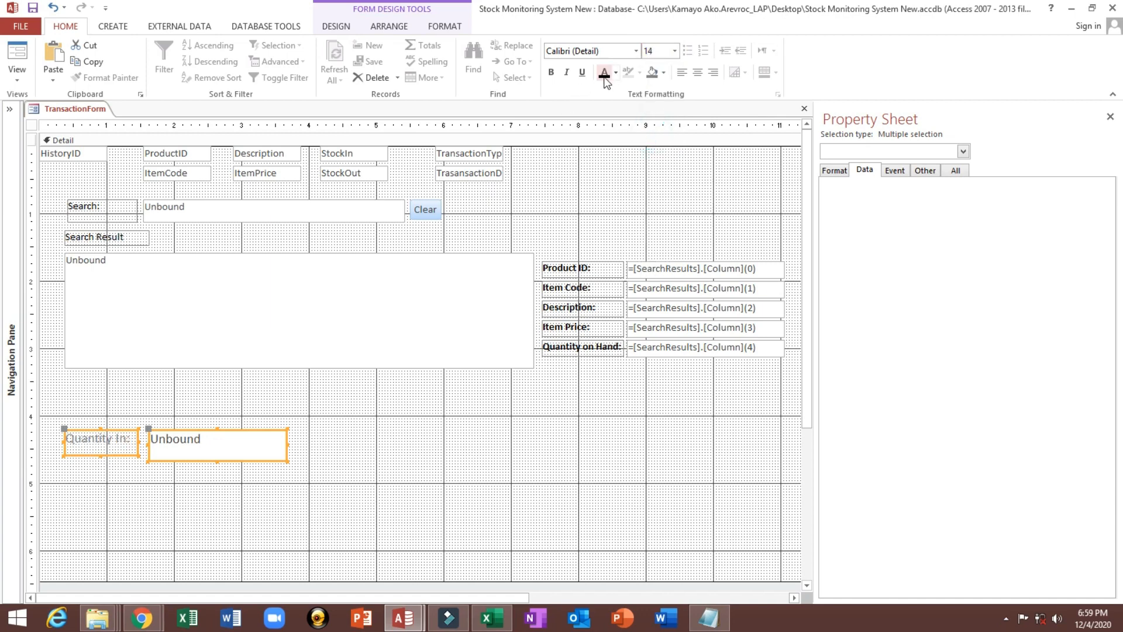
pyautogui.click(150, 495)
# - Size the Quantity In label and text box to the shortest of the two, and make their text bold
pyautogui.moveTo(91, 480); pyautogui.dragTo(163, 443)
pyautogui.rightClick(163, 443)
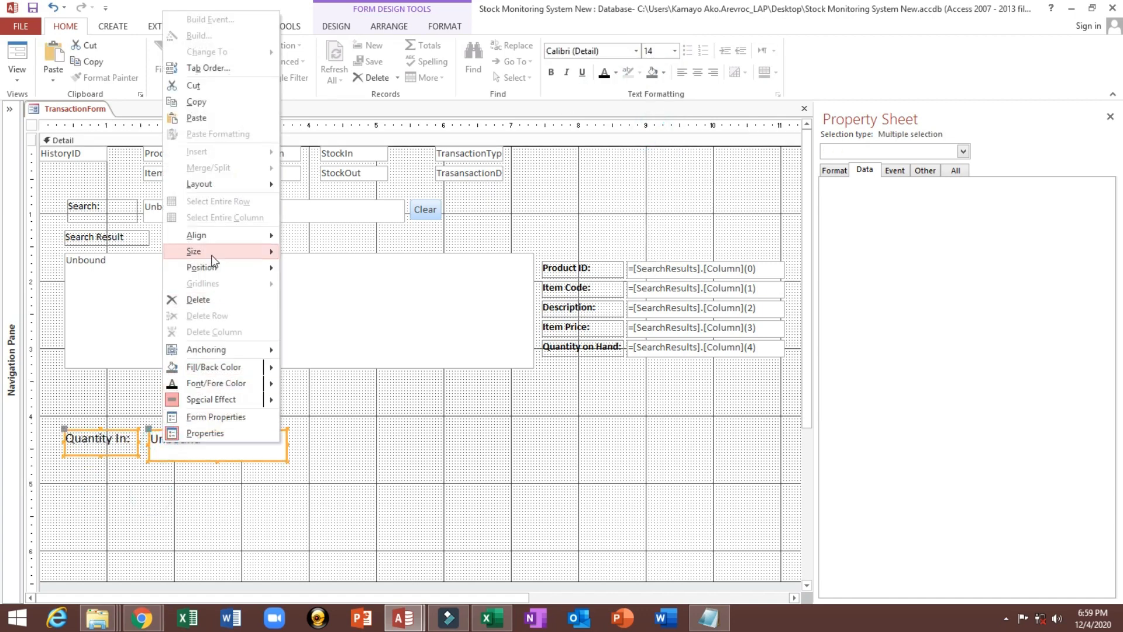
pyautogui.moveTo(210, 251)
pyautogui.click(326, 301)
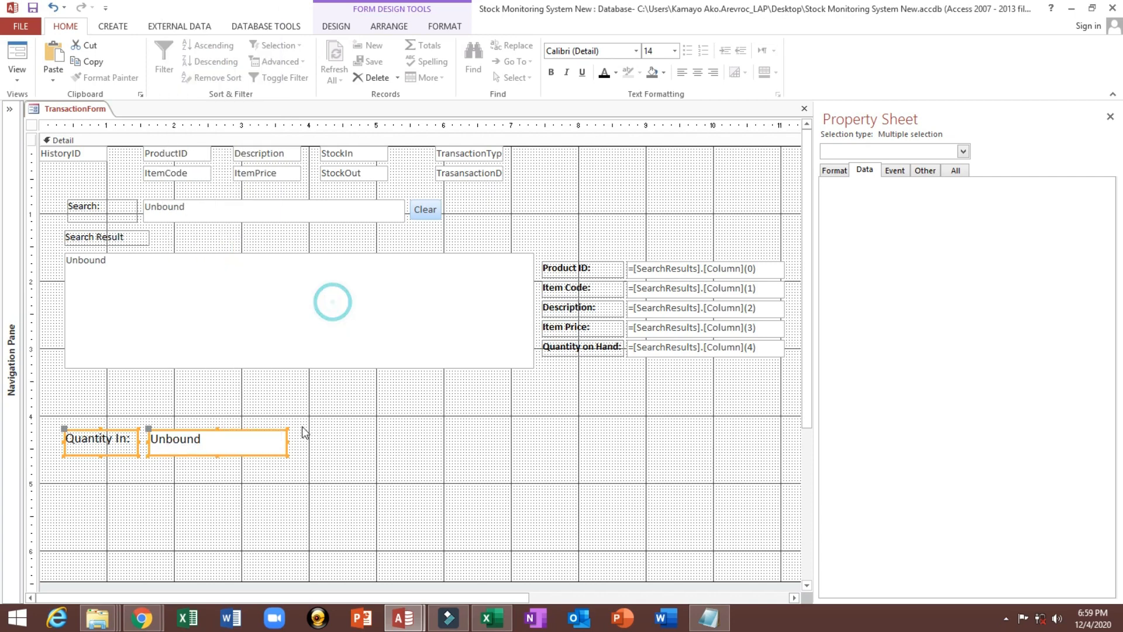
pyautogui.click(551, 72)
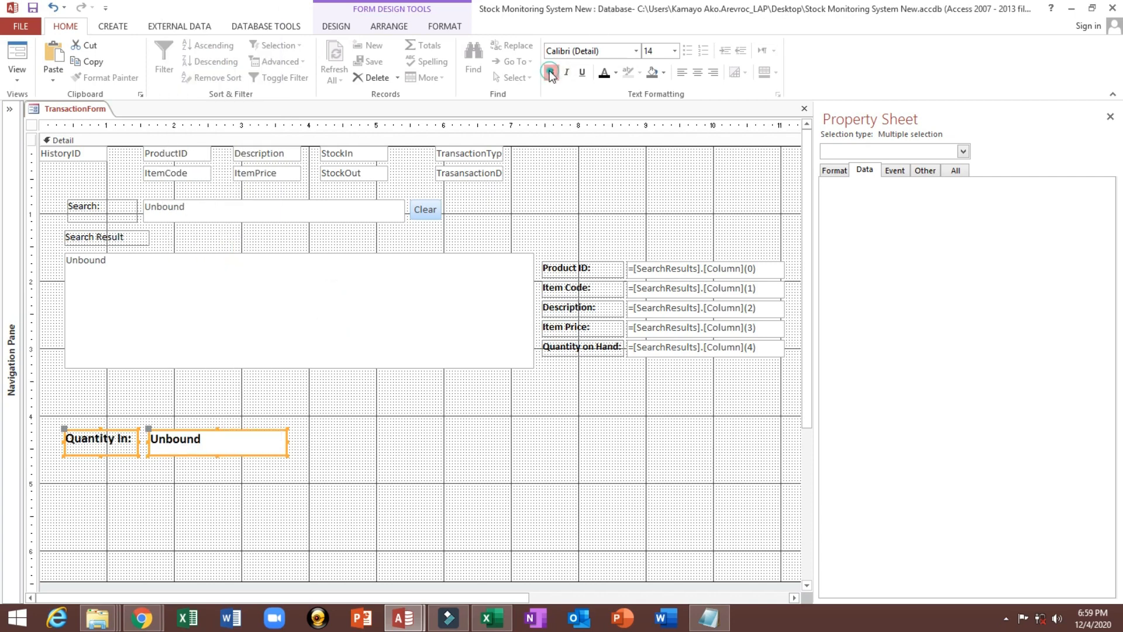
pyautogui.click(285, 529)
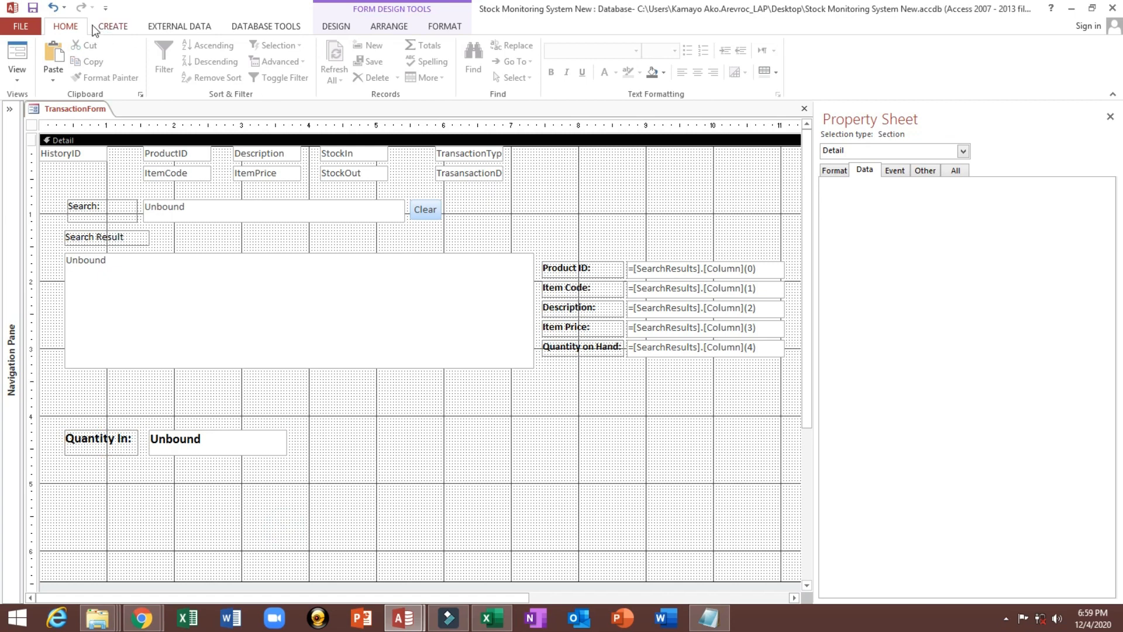
# - Arrange the Quantity In label and text box in a stacked layout
pyautogui.moveTo(110, 506); pyautogui.dragTo(185, 438)
pyautogui.rightClick(185, 438)
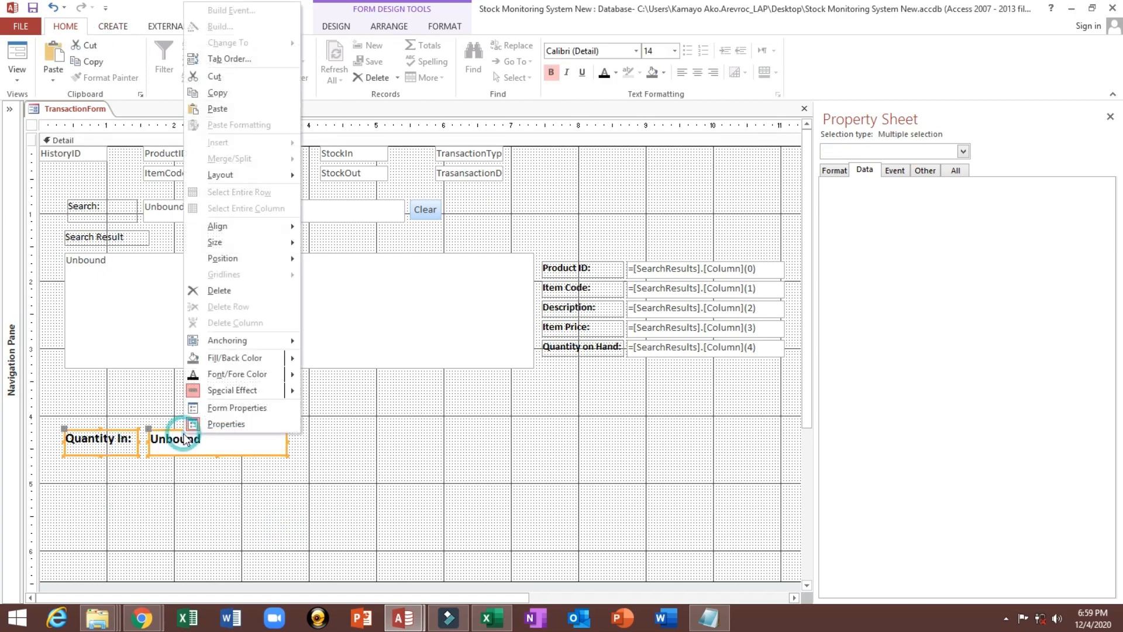
pyautogui.moveTo(223, 244)
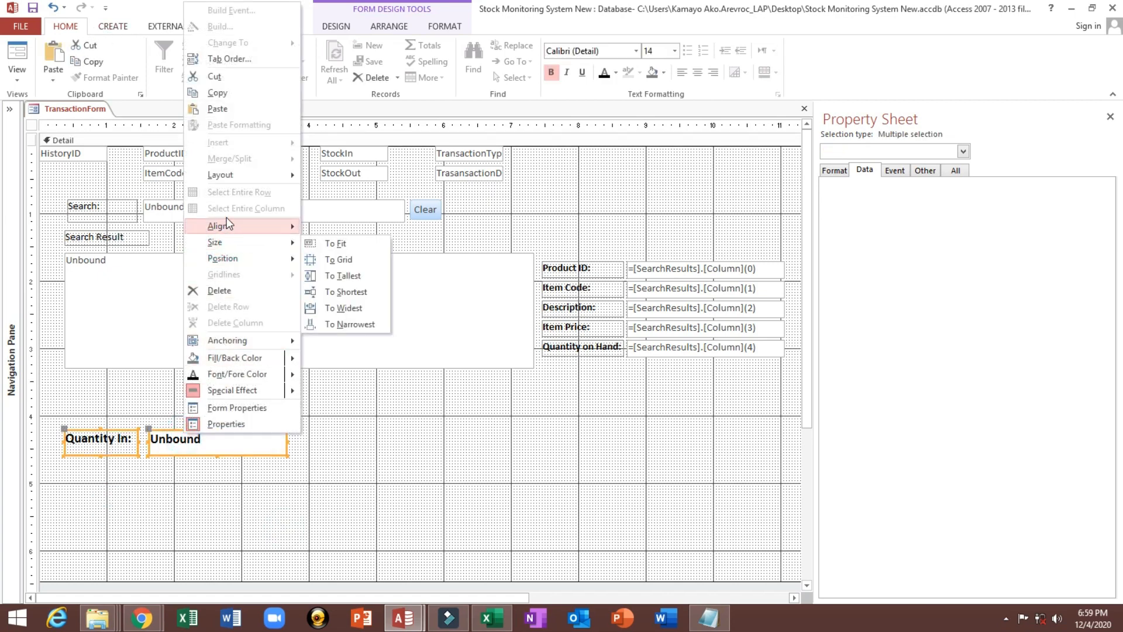
pyautogui.moveTo(245, 175)
pyautogui.click(358, 188)
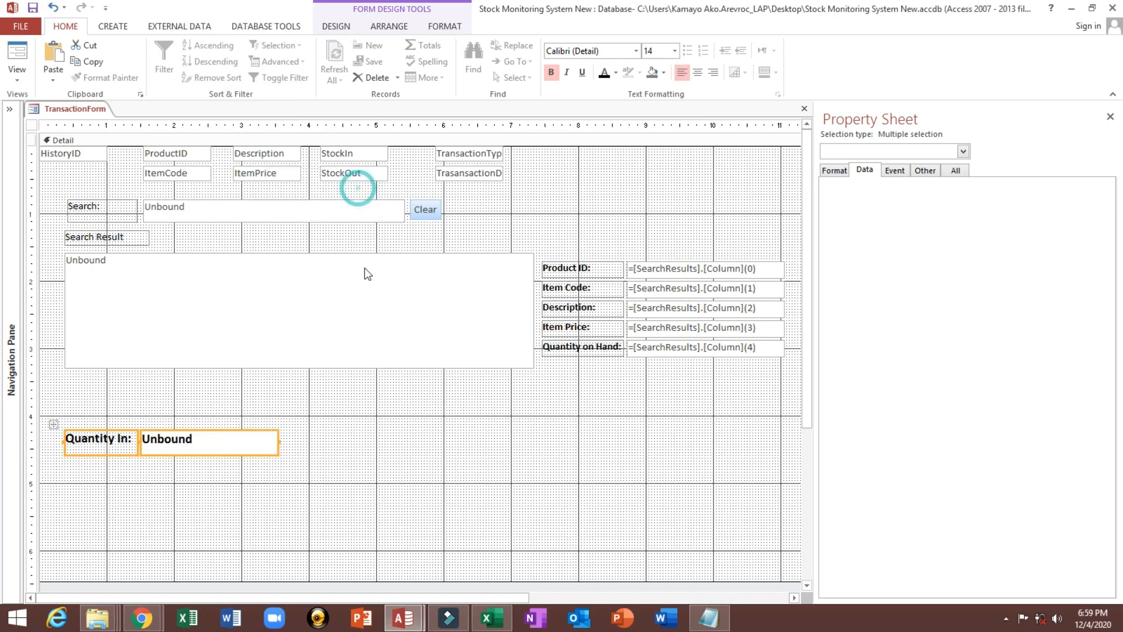
# - Duplicate the Quantity In label and text box directly below the original pair
pyautogui.moveTo(121, 511); pyautogui.dragTo(223, 430)
pyautogui.hotkey('ctrl', 'c')
pyautogui.hotkey('ctrl', 'v')
pyautogui.moveTo(133, 481); pyautogui.dragTo(129, 493)
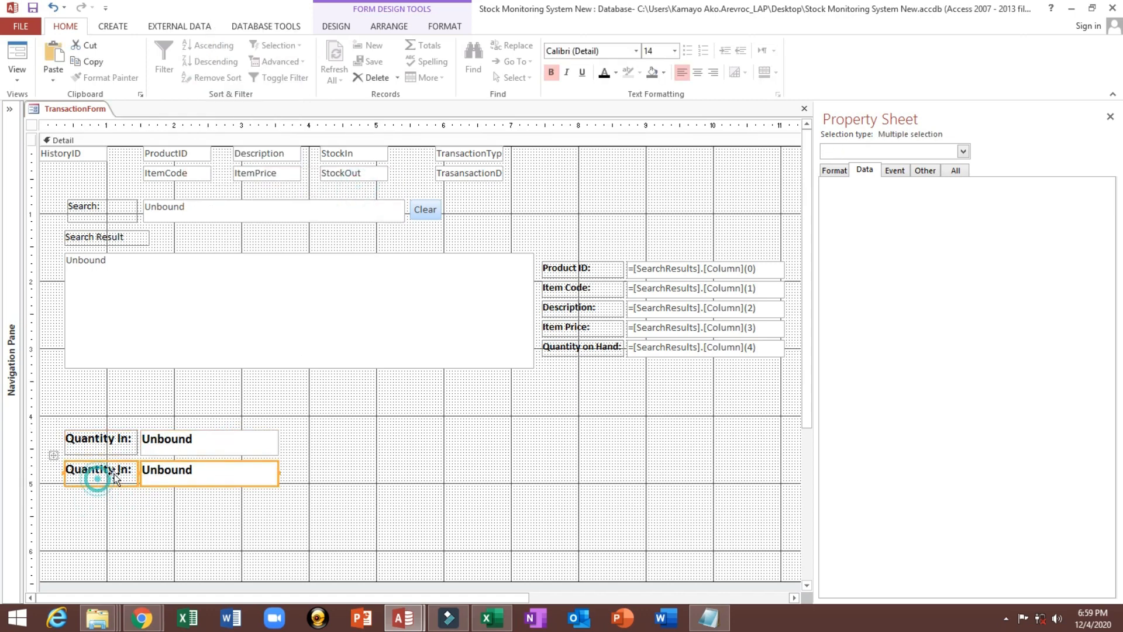
# - Change the duplicated label's caption to "Quantity Out:"
pyautogui.click(110, 506)
pyautogui.click(97, 470)
pyautogui.click(119, 469)
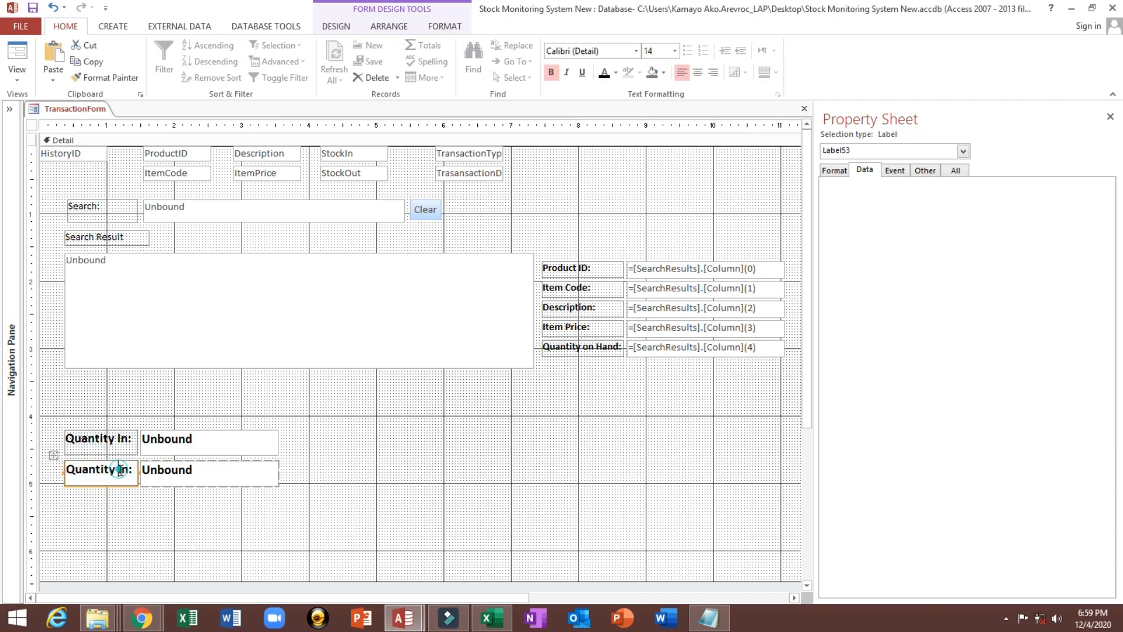
pyautogui.moveTo(119, 469); pyautogui.dragTo(128, 471)
pyautogui.write('Out')
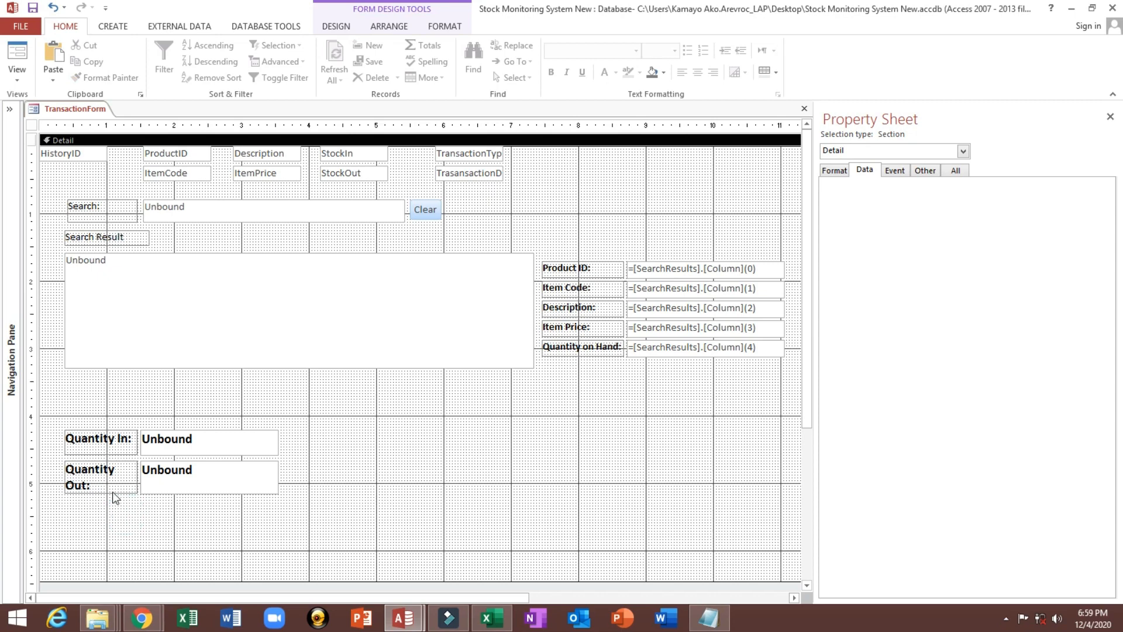
# - Widen the Quantity Out label until its caption fits on one line, and reduce the row's height to match
pyautogui.click(112, 492)
pyautogui.hotkey('shift', 'Right')
pyautogui.hotkey('shift', 'Right')
pyautogui.hotkey('shift', 'Right')
pyautogui.hotkey('shift', 'Right')
pyautogui.hotkey('shift', 'Right')
pyautogui.hotkey('shift', 'Right')
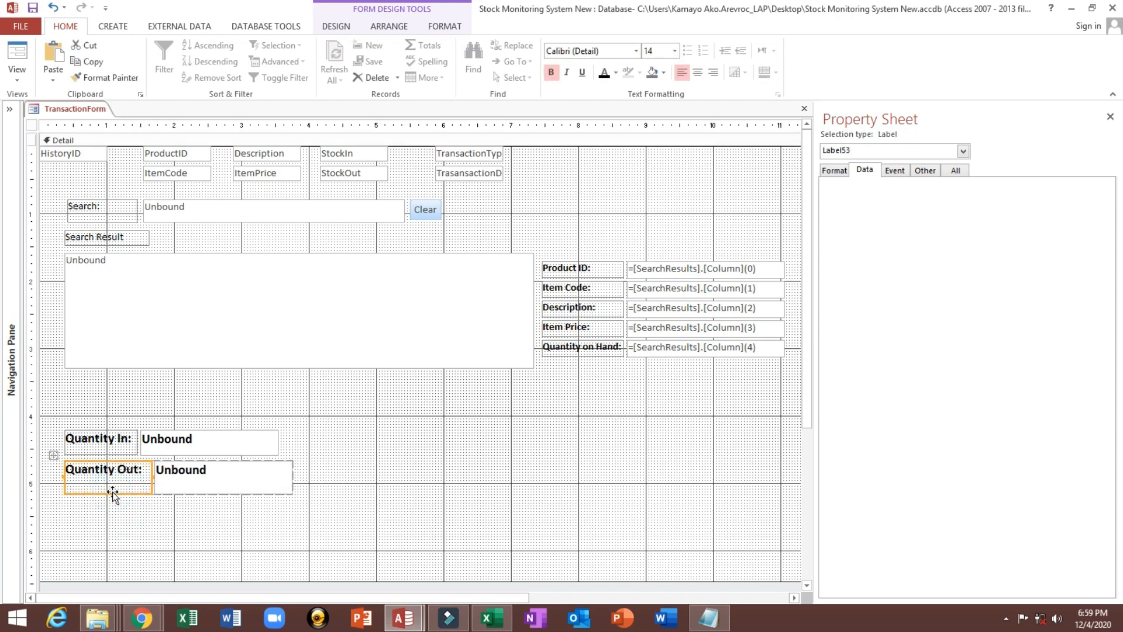
pyautogui.hotkey('shift', 'Up')
pyautogui.hotkey('shift', 'Up')
pyautogui.hotkey('shift', 'Up')
pyautogui.hotkey('shift', 'Up')
pyautogui.hotkey('shift', 'Up')
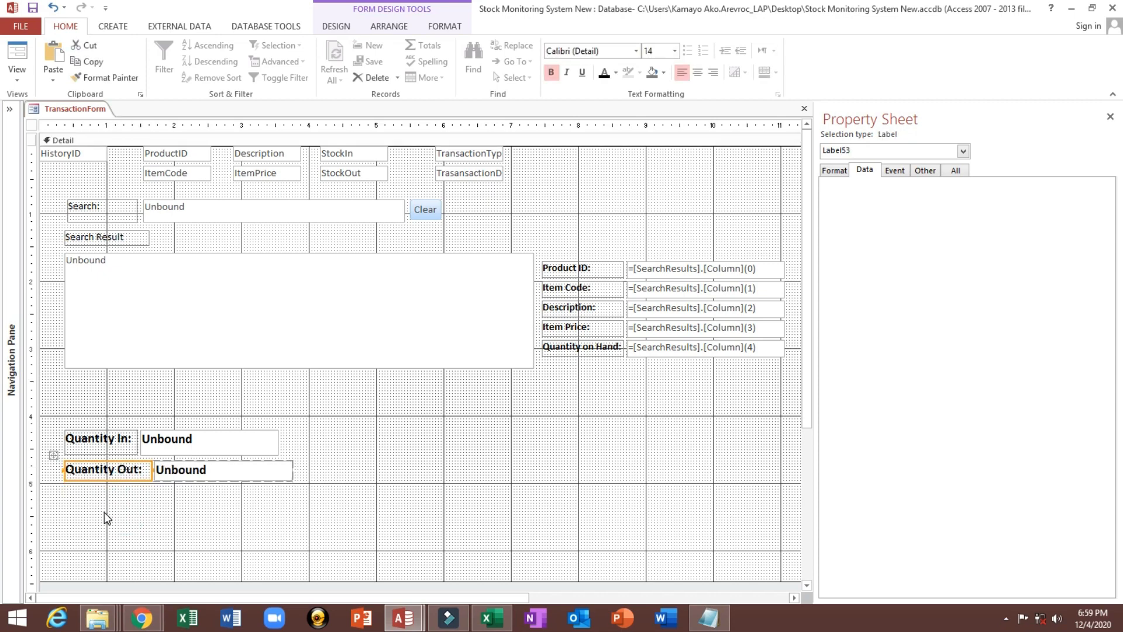
# - Move the Quantity Out label and text box to the right of the Quantity In pair, roughly on the same row
pyautogui.click(104, 511)
pyautogui.doubleClick(173, 475)
pyautogui.click(156, 541)
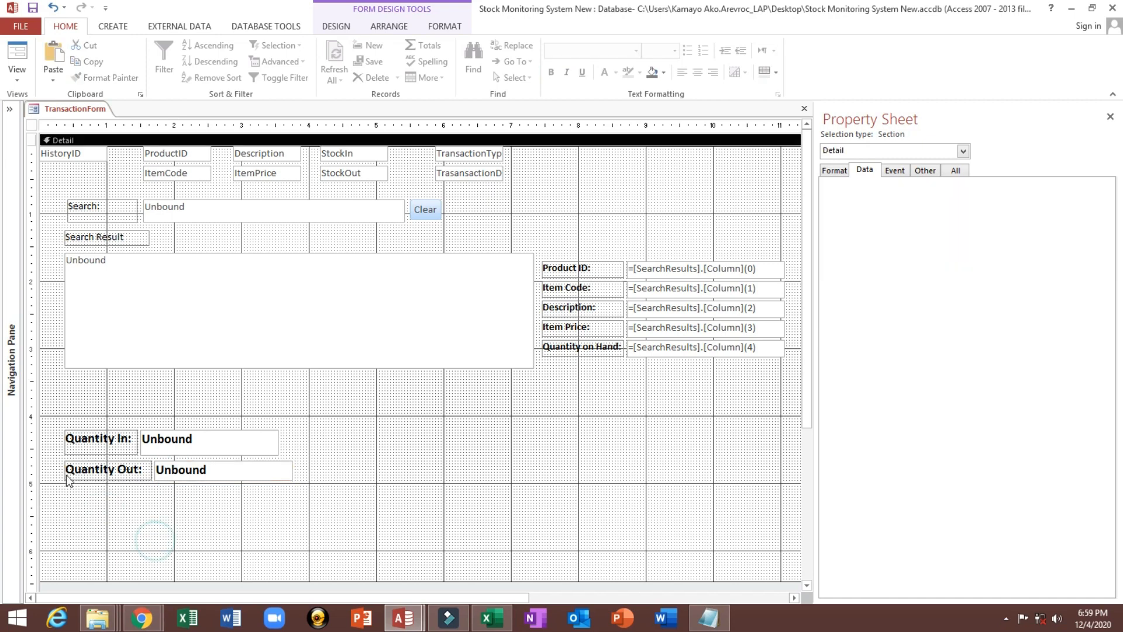
pyautogui.click(68, 475)
pyautogui.moveTo(55, 459); pyautogui.dragTo(434, 432)
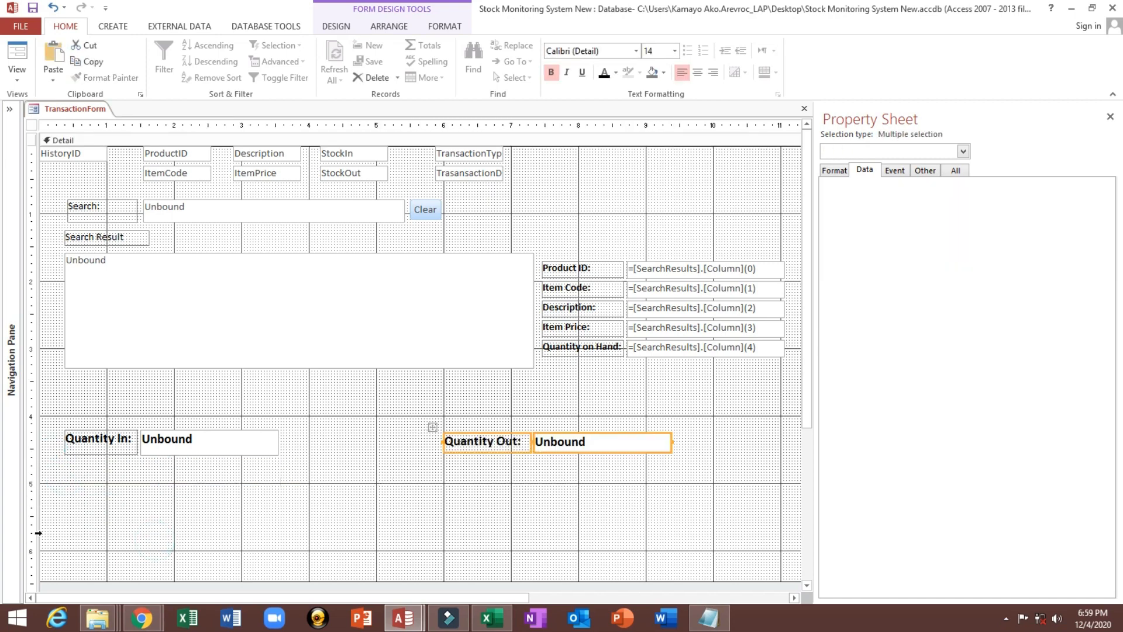
# - Align the Quantity In and Quantity Out labels and text boxes by their top edges
pyautogui.click(96, 529)
pyautogui.moveTo(111, 511); pyautogui.dragTo(593, 441)
pyautogui.rightClick(593, 441)
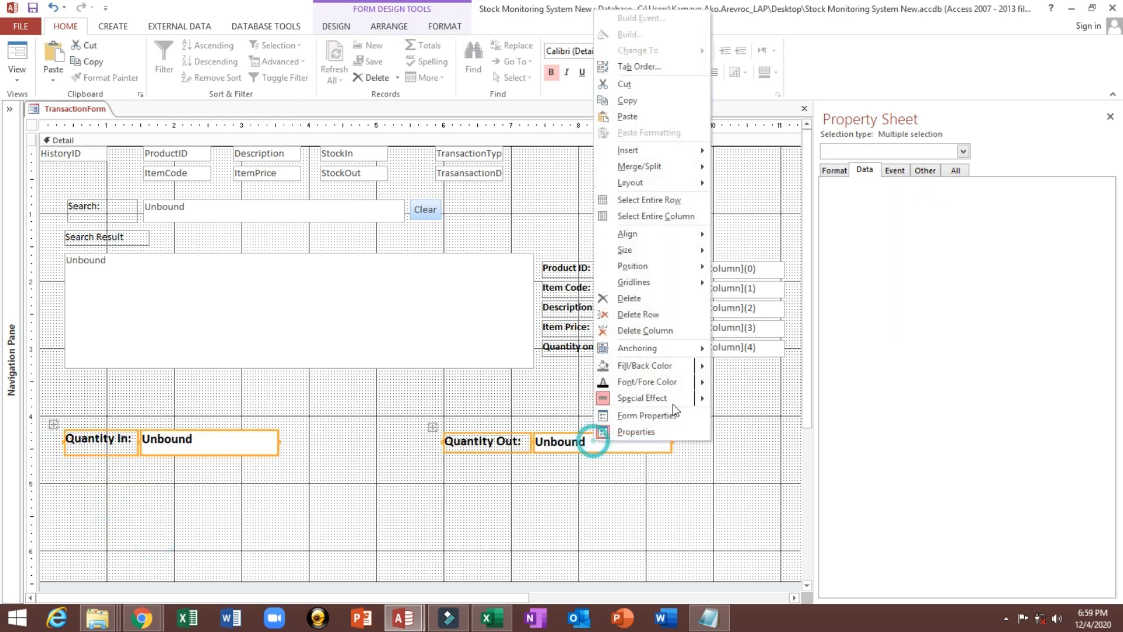
pyautogui.moveTo(644, 233)
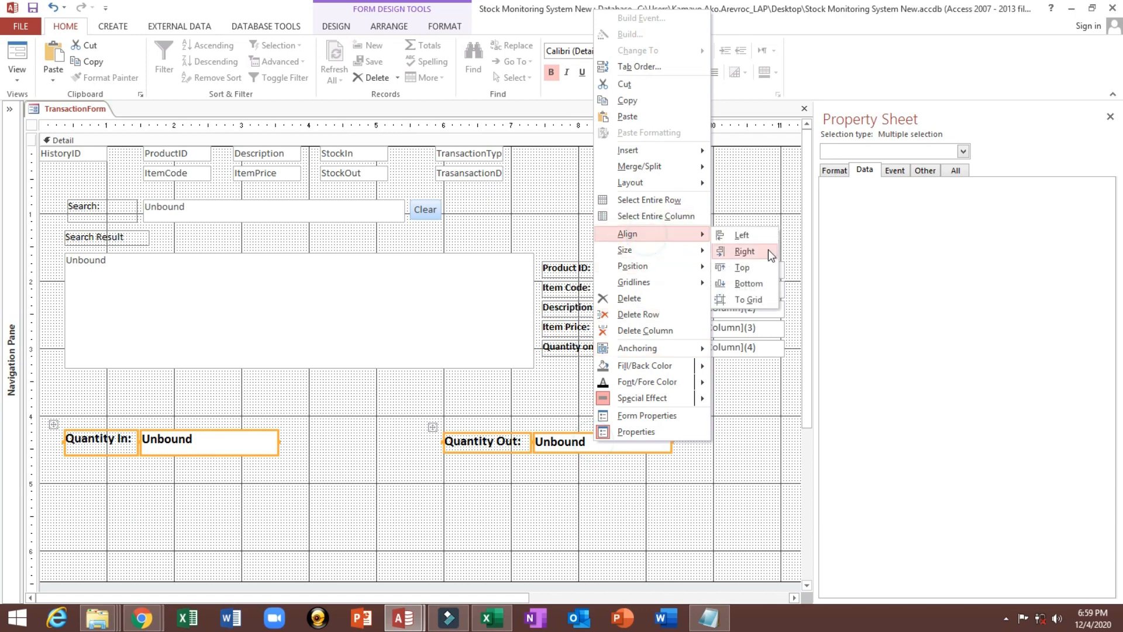
pyautogui.click(742, 267)
pyautogui.click(336, 457)
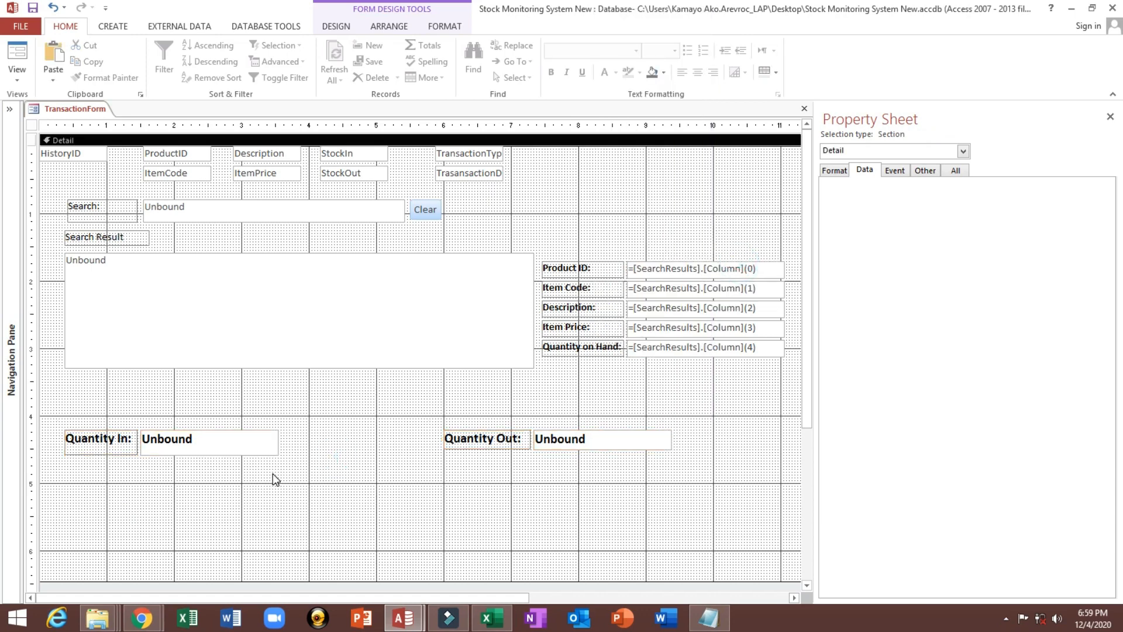
# - Size the Quantity In and Quantity Out labels and text boxes to the shortest of them
pyautogui.moveTo(75, 493); pyautogui.dragTo(609, 424)
pyautogui.rightClick(609, 425)
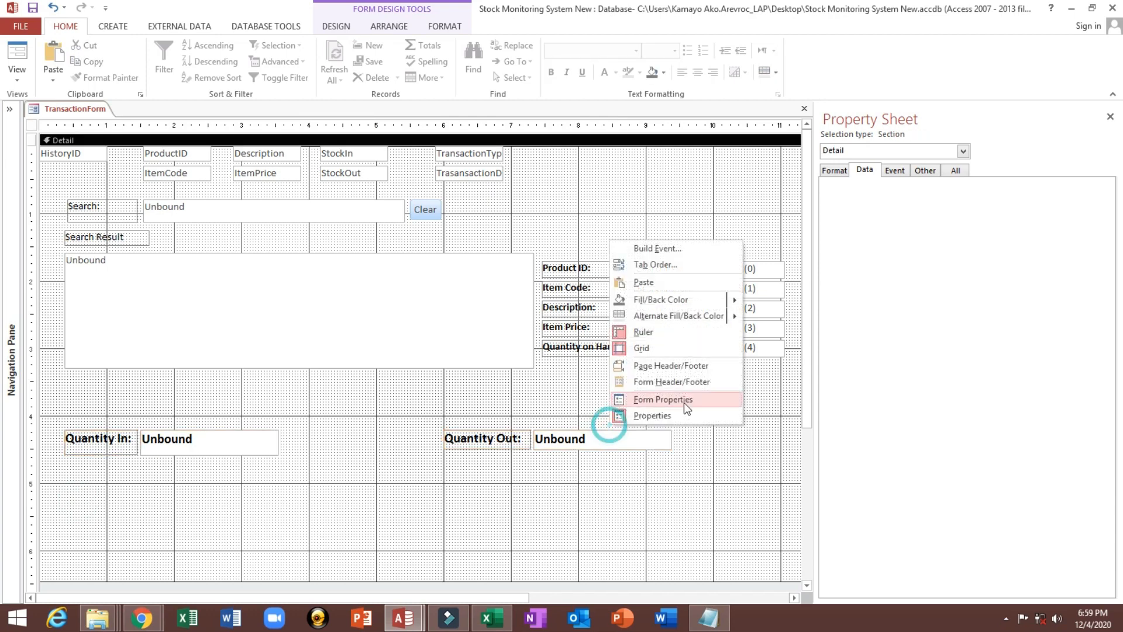
pyautogui.moveTo(93, 501); pyautogui.dragTo(628, 434)
pyautogui.rightClick(628, 434)
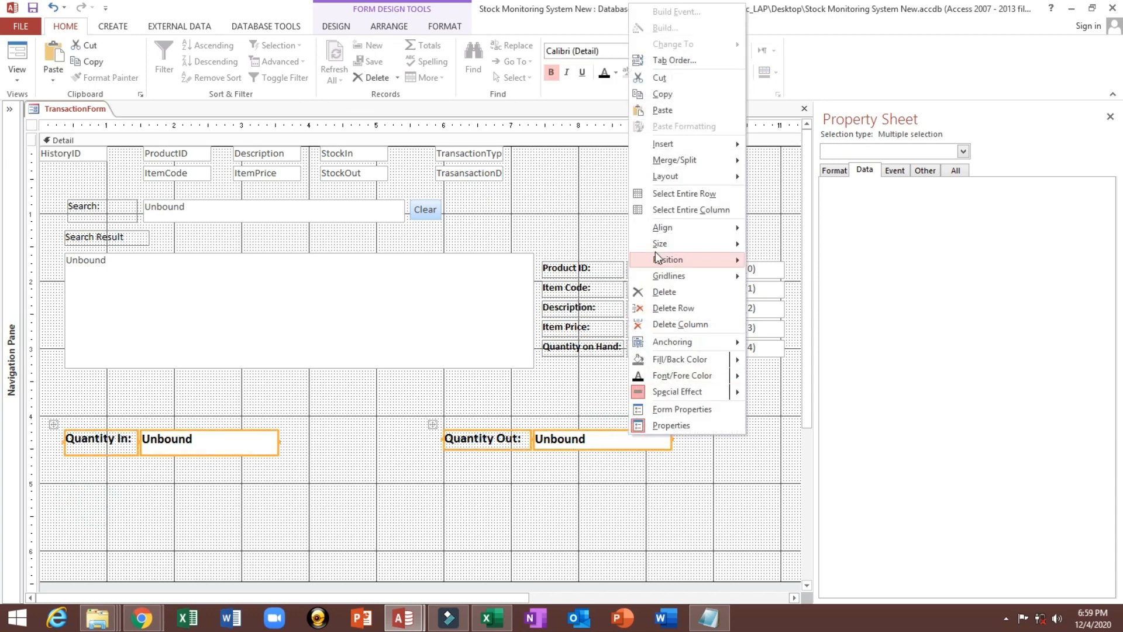
pyautogui.moveTo(661, 245)
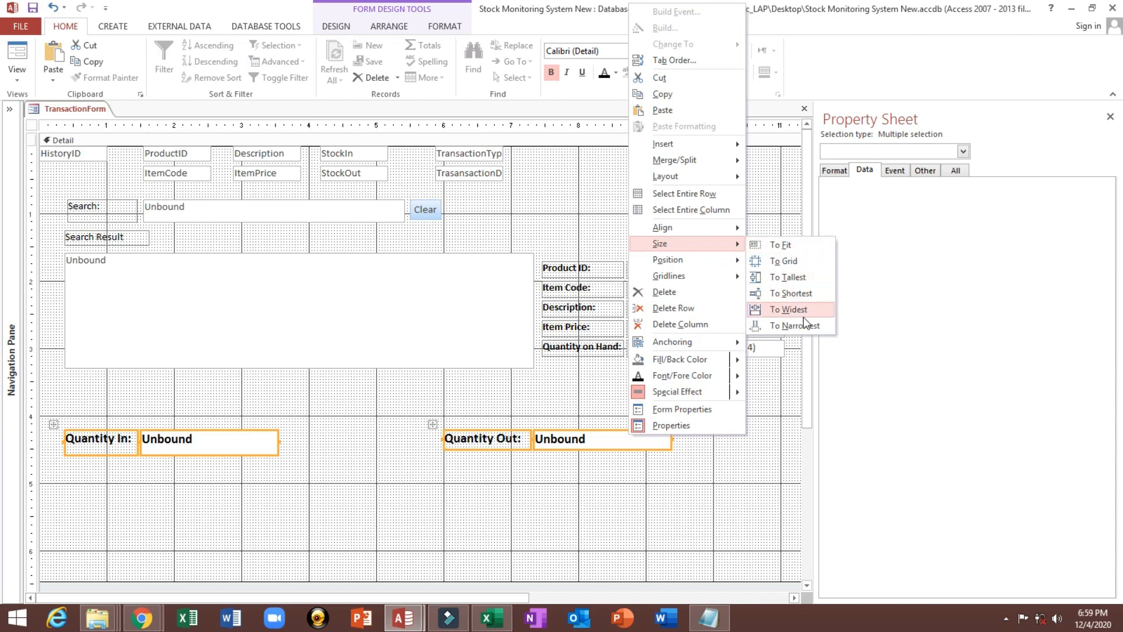
pyautogui.click(796, 294)
pyautogui.click(296, 470)
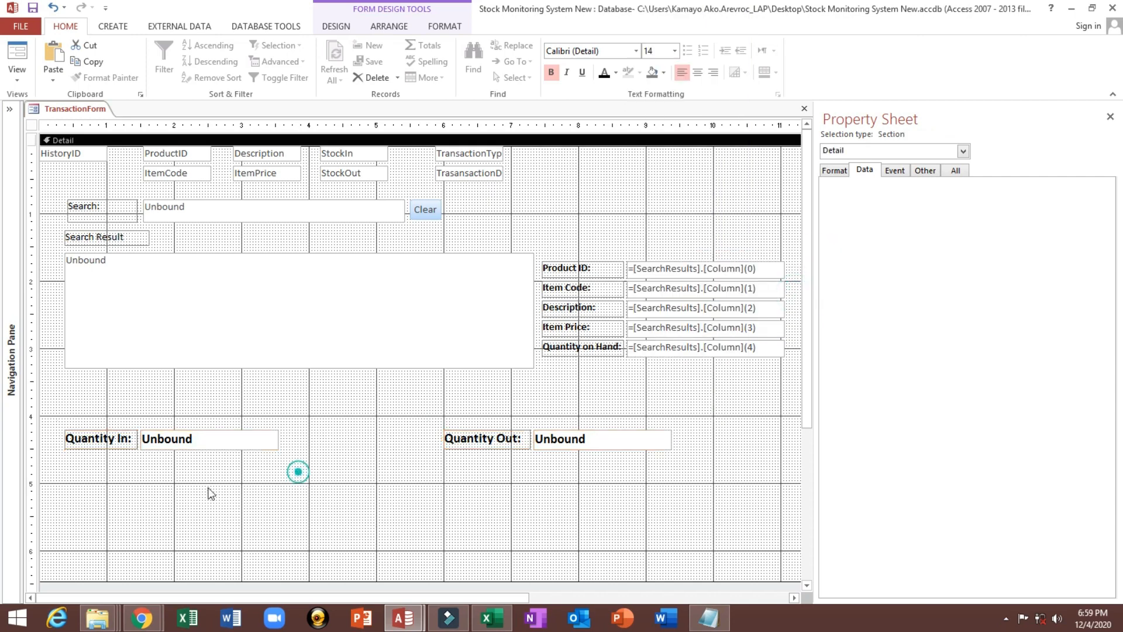
# - Draw a command button about 1.25 by 0.29 inches just right of the Quantity In text box, without using the wizard
pyautogui.click(124, 25)
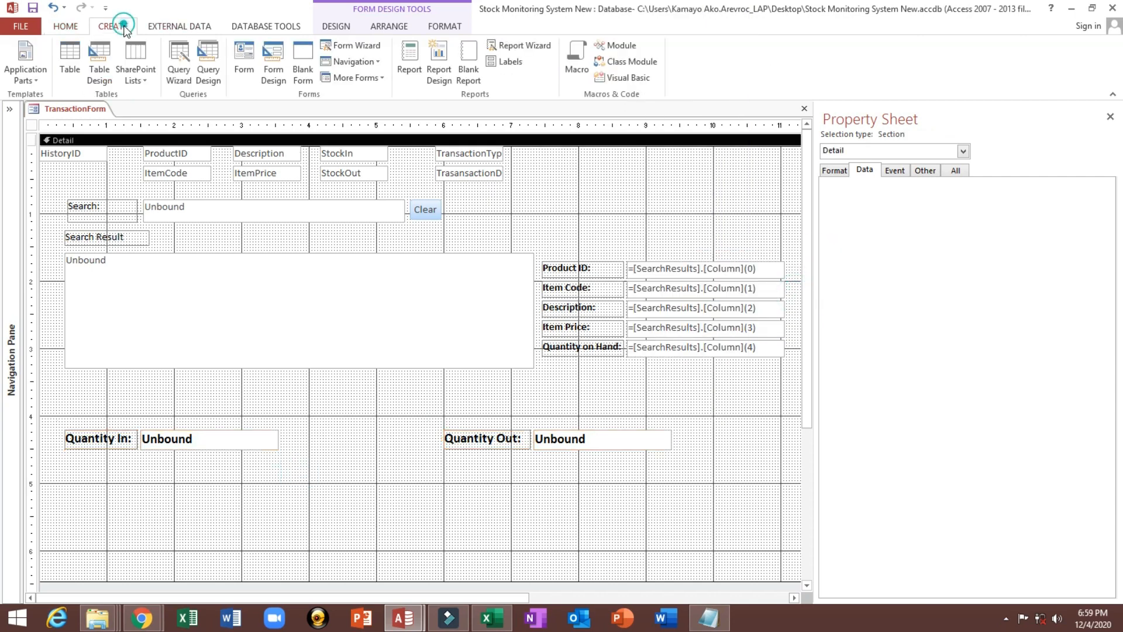
pyautogui.click(325, 27)
pyautogui.click(227, 60)
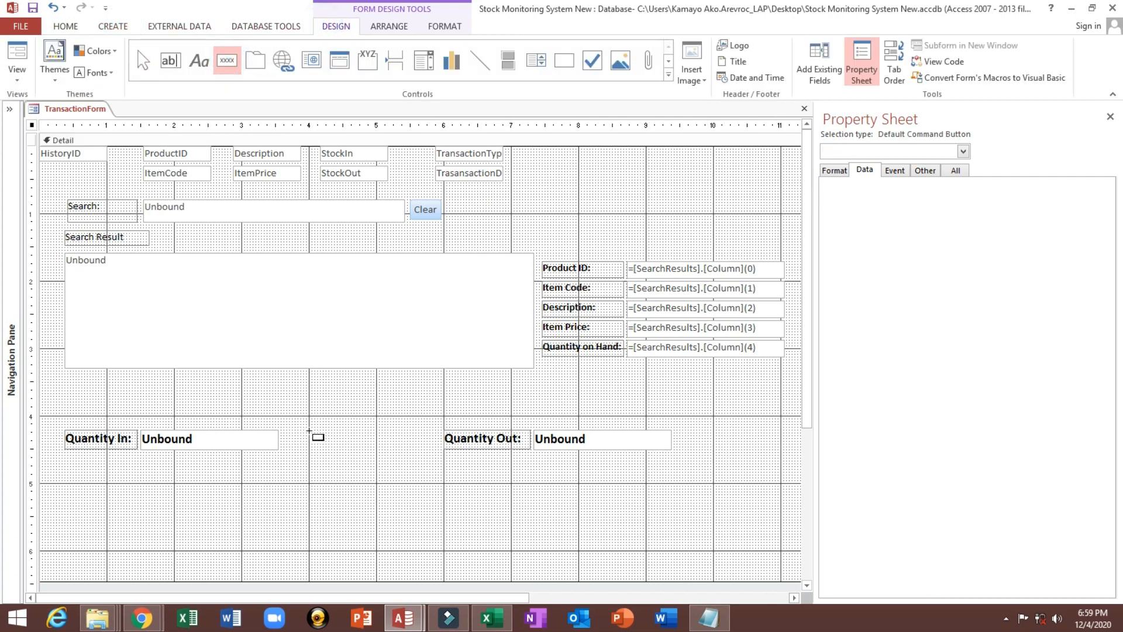
pyautogui.moveTo(292, 430); pyautogui.dragTo(376, 446)
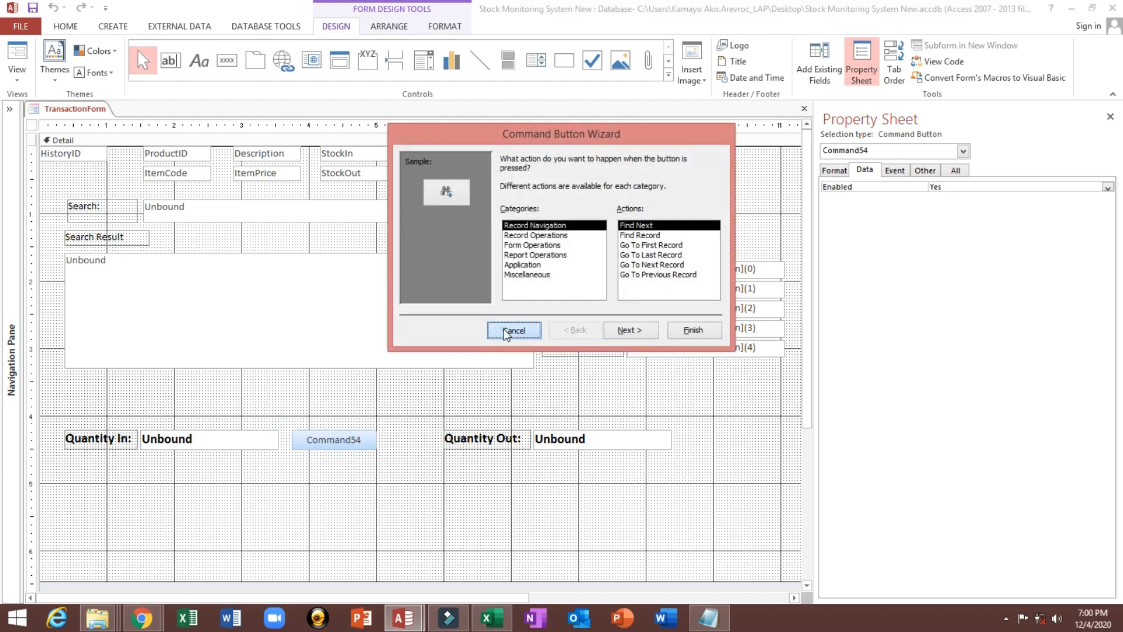
pyautogui.click(507, 331)
# - Change the new command button's caption to "STOCK IN"
pyautogui.doubleClick(363, 436)
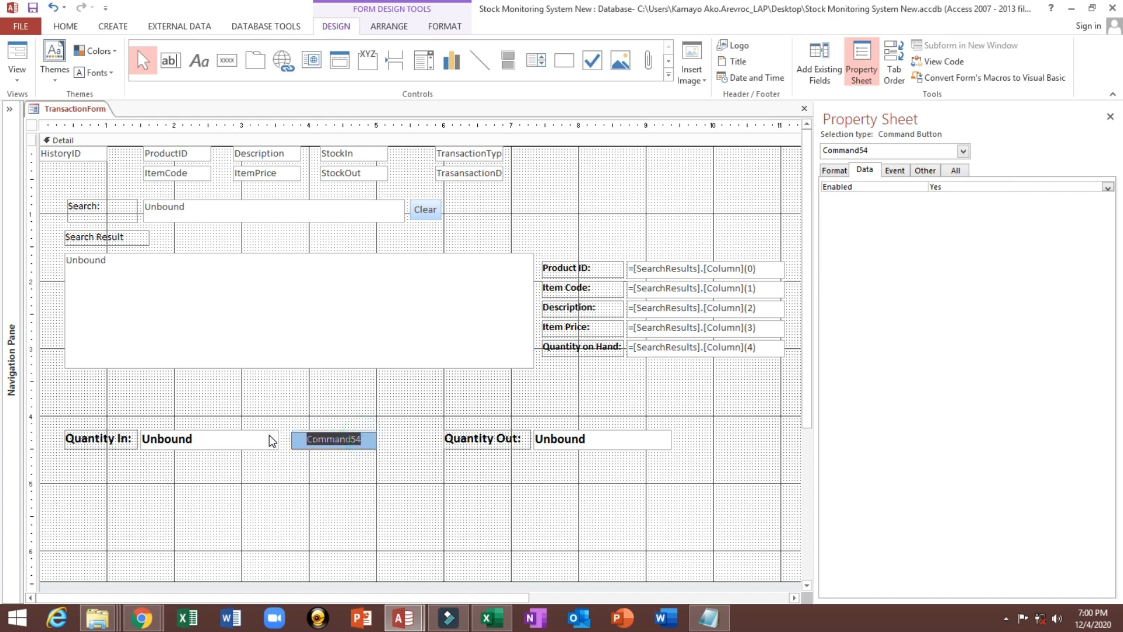
pyautogui.write('STOCK')
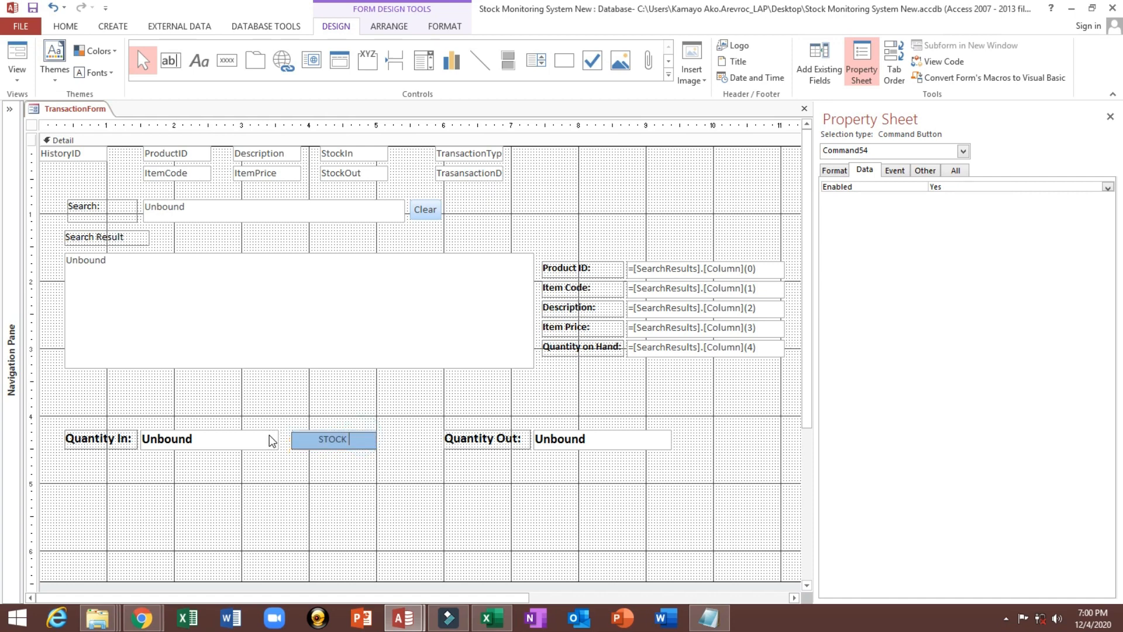
pyautogui.write(' IN')
pyautogui.click(303, 484)
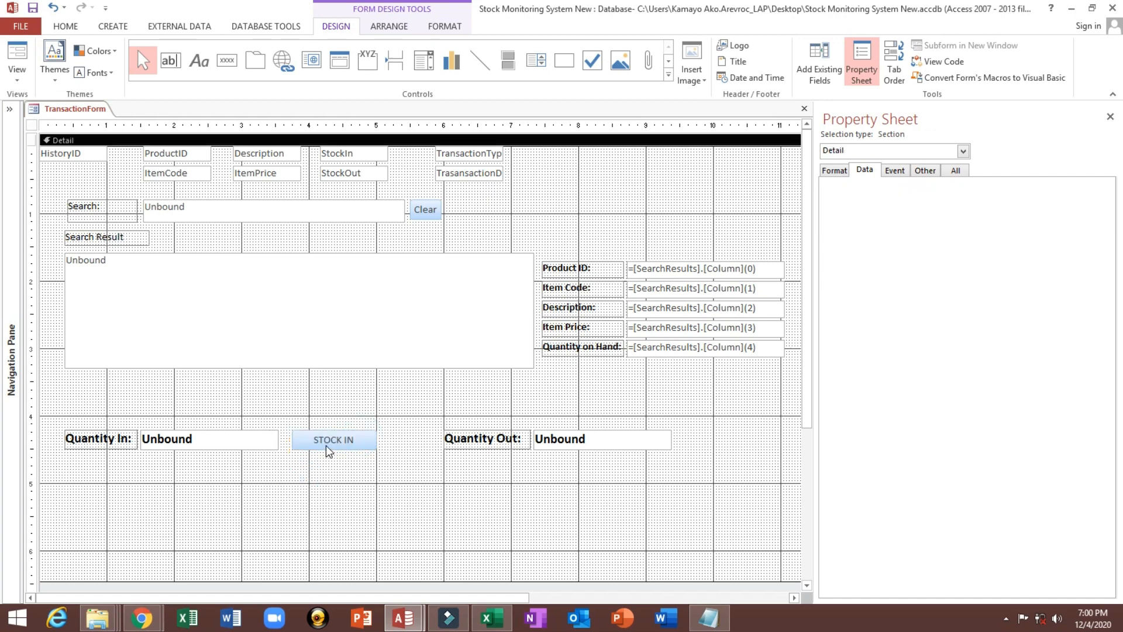
# - Duplicate the STOCK IN button, caption the copy "STOCK OUT", and place it just right of the Quantity Out text box
pyautogui.click(328, 441)
pyautogui.hotkey('ctrl', 'c')
pyautogui.hotkey('ctrl', 'v')
pyautogui.click(359, 464)
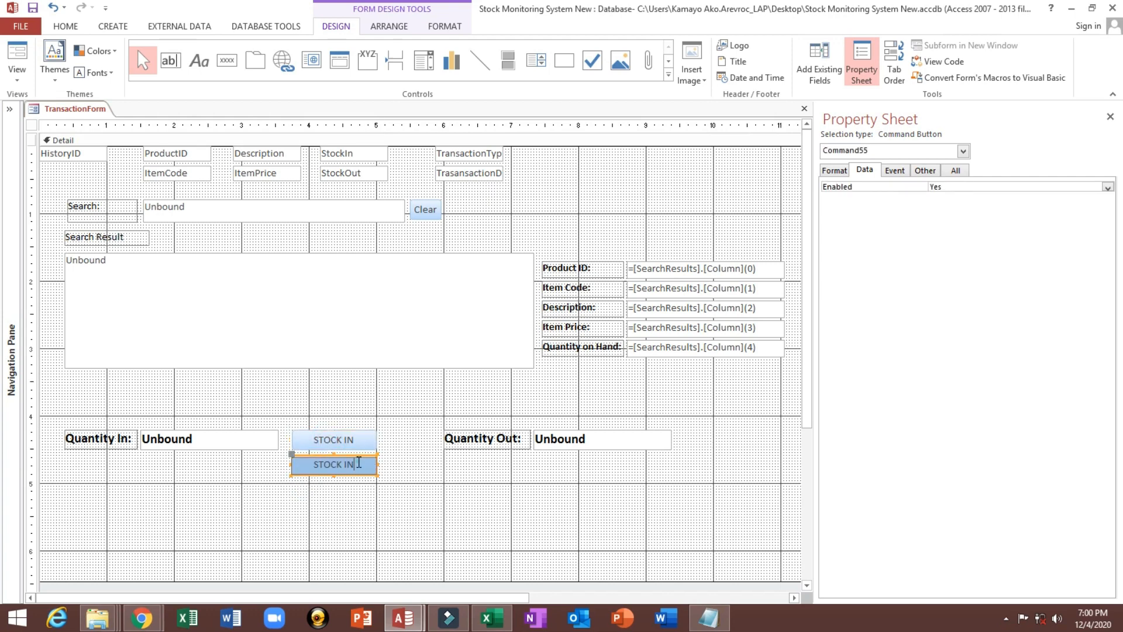
pyautogui.write('STOCK OUT')
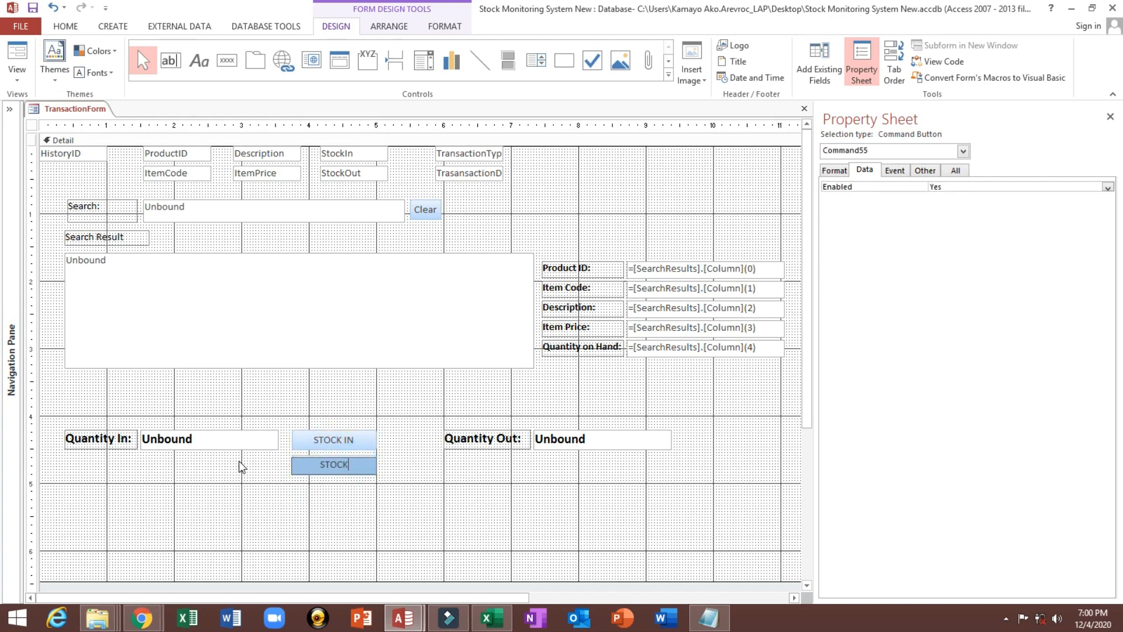
pyautogui.click(311, 554)
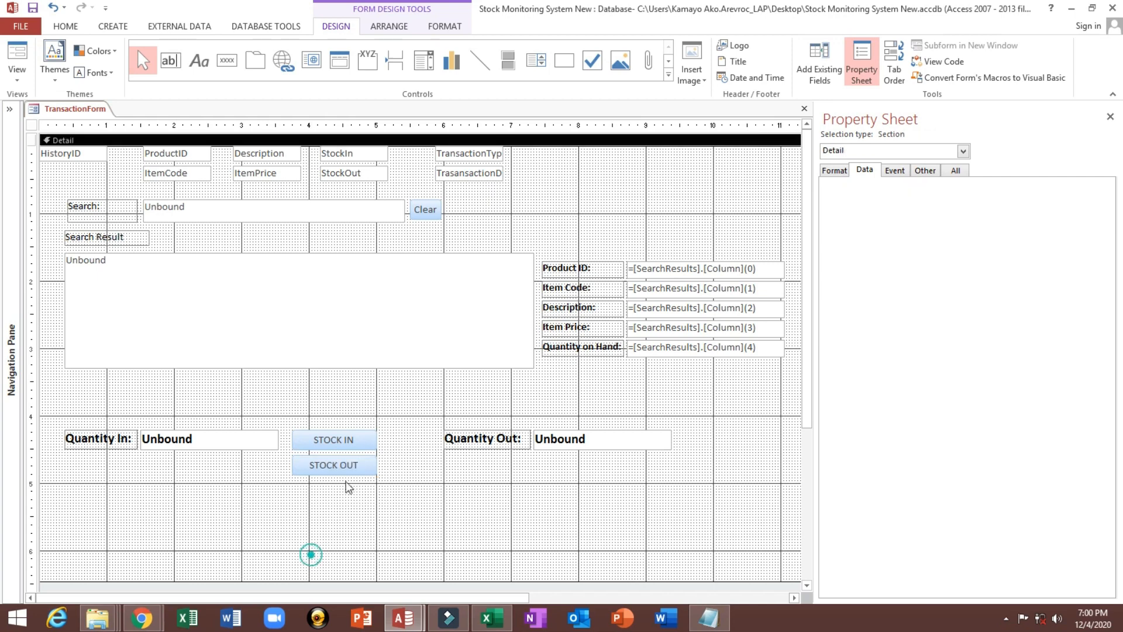
pyautogui.moveTo(349, 471); pyautogui.dragTo(736, 447)
# - Apply the solid blue fill Quick Style from the second row to both the STOCK IN and STOCK OUT buttons
pyautogui.click(326, 446)
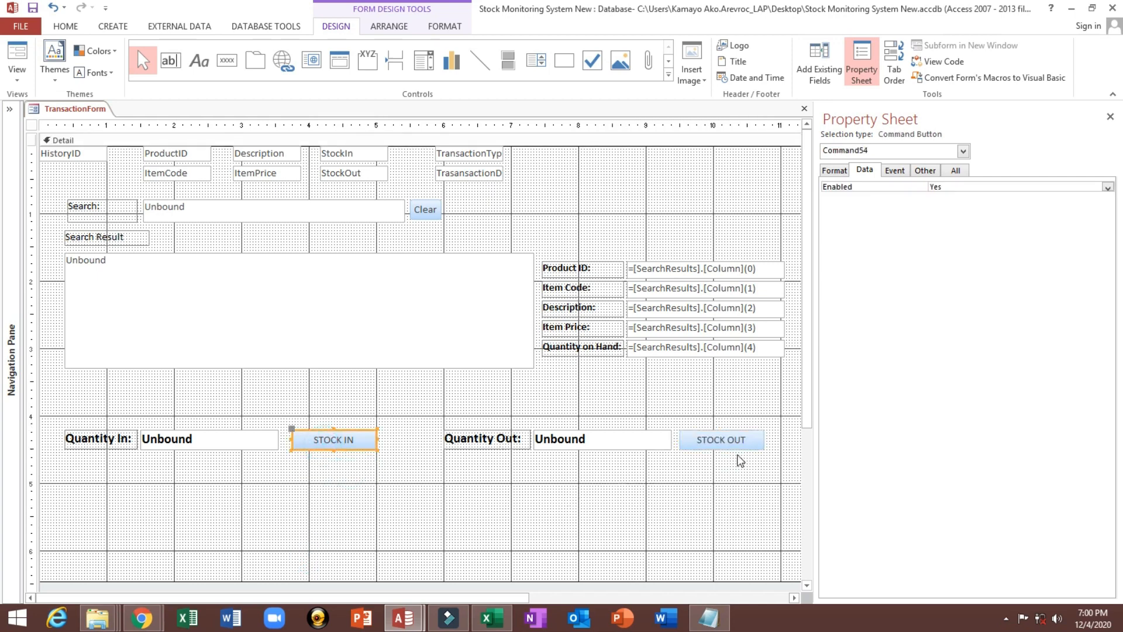
pyautogui.keyDown('shift'); pyautogui.click(735, 444); pyautogui.keyUp('shift')
pyautogui.click(75, 29)
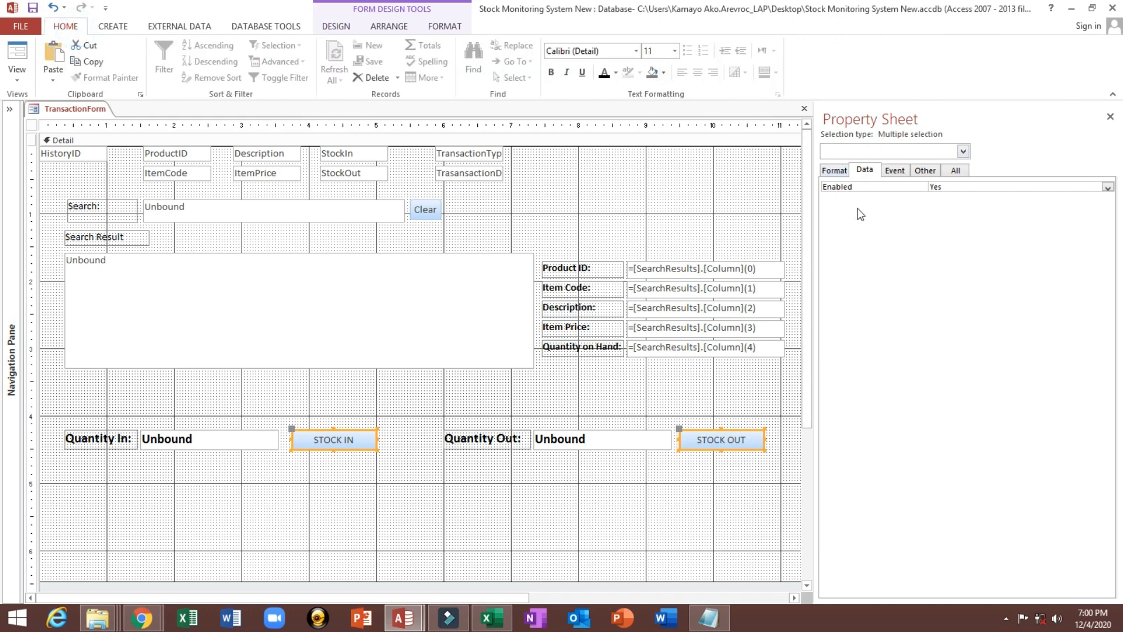
pyautogui.click(837, 171)
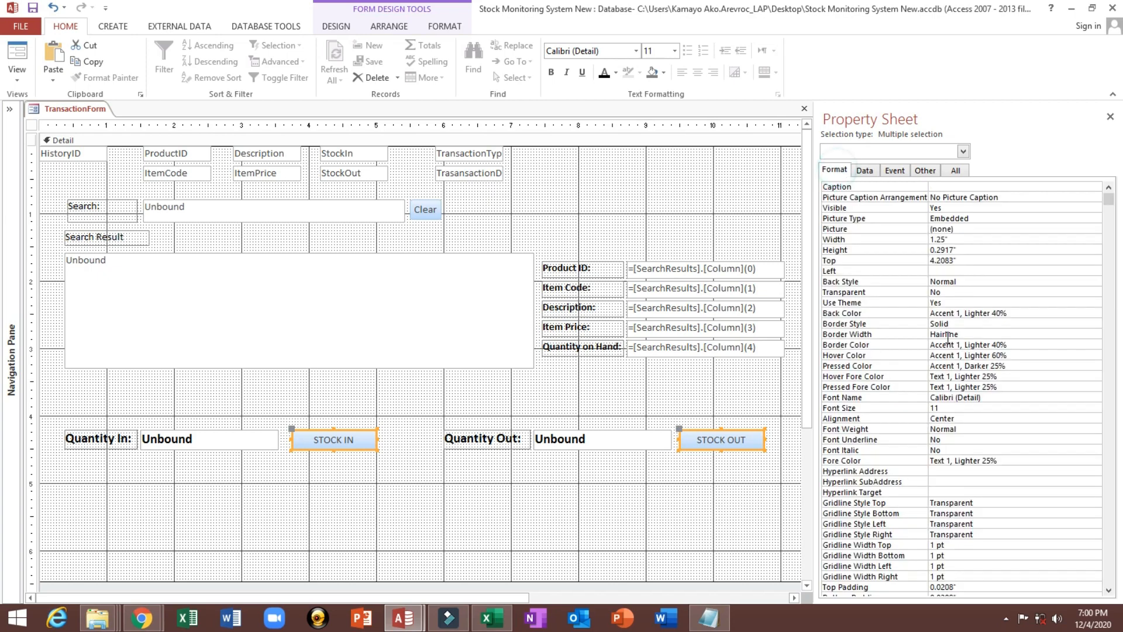
pyautogui.click(837, 324)
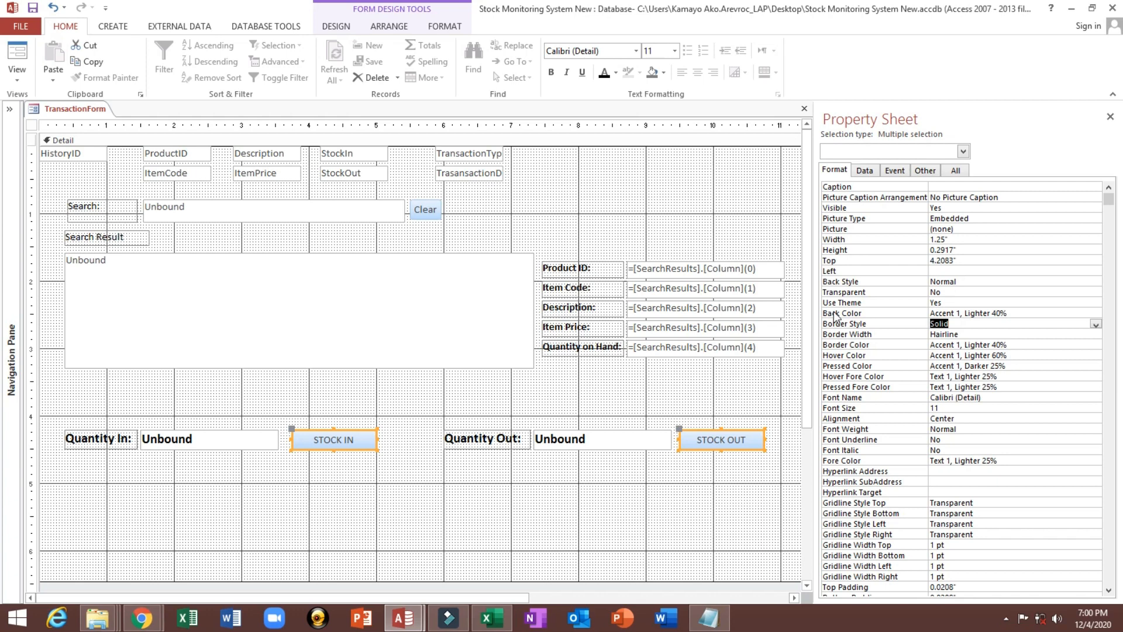
pyautogui.click(442, 28)
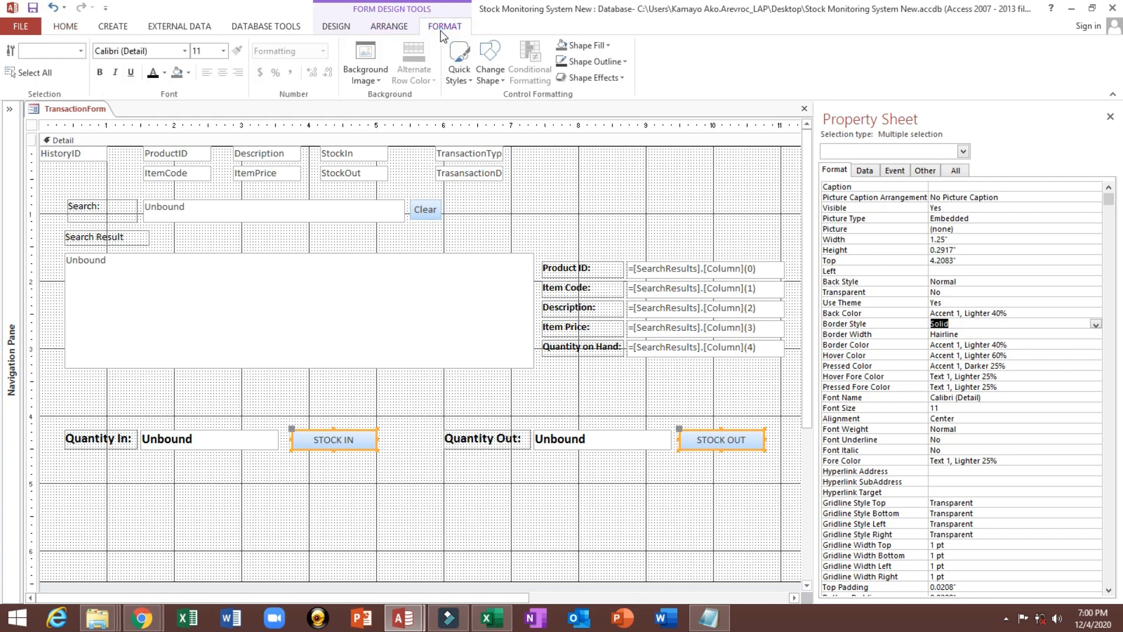
pyautogui.click(463, 69)
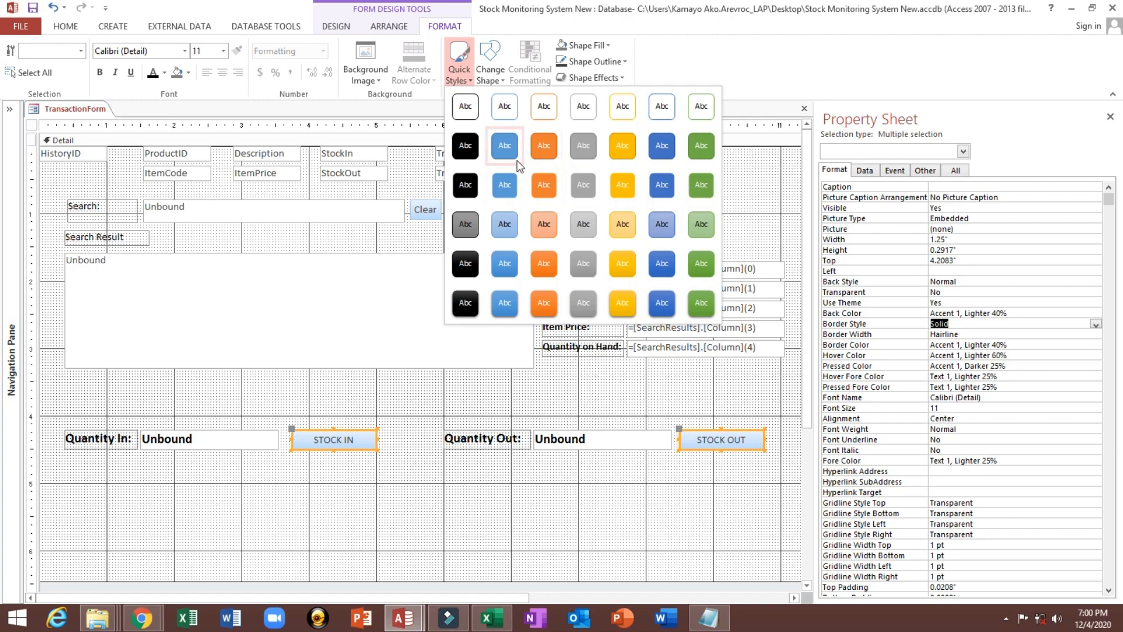
pyautogui.click(511, 151)
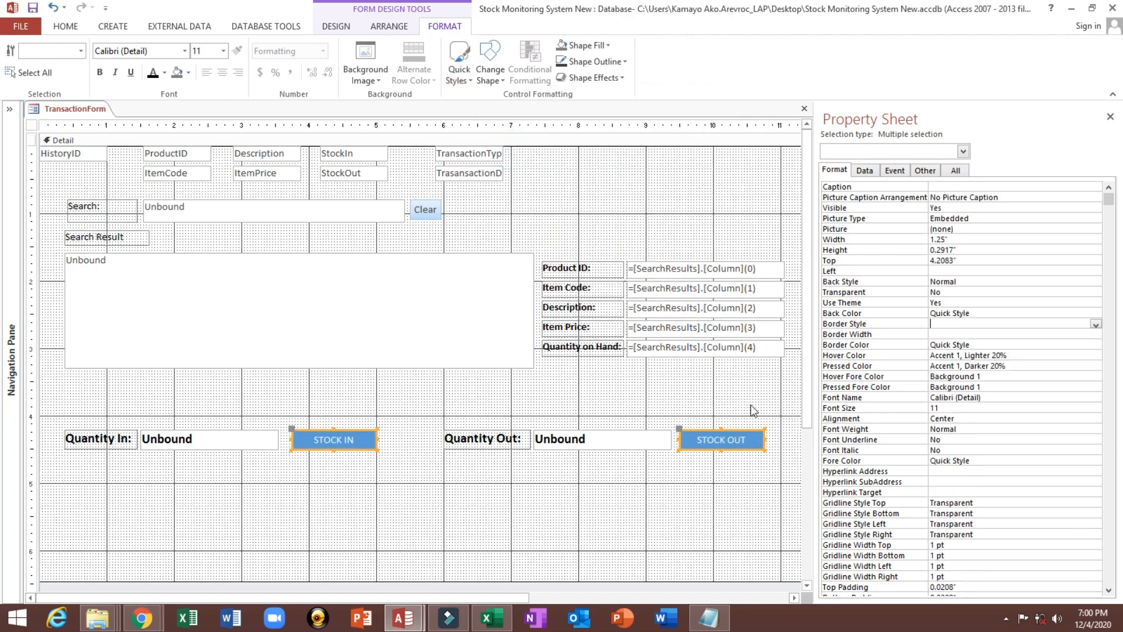
# - Set the border style of the STOCK IN and STOCK OUT buttons to Solid
pyautogui.click(734, 381)
pyautogui.click(725, 444)
pyautogui.keyDown('shift'); pyautogui.click(347, 448); pyautogui.keyUp('shift')
pyautogui.click(1095, 324)
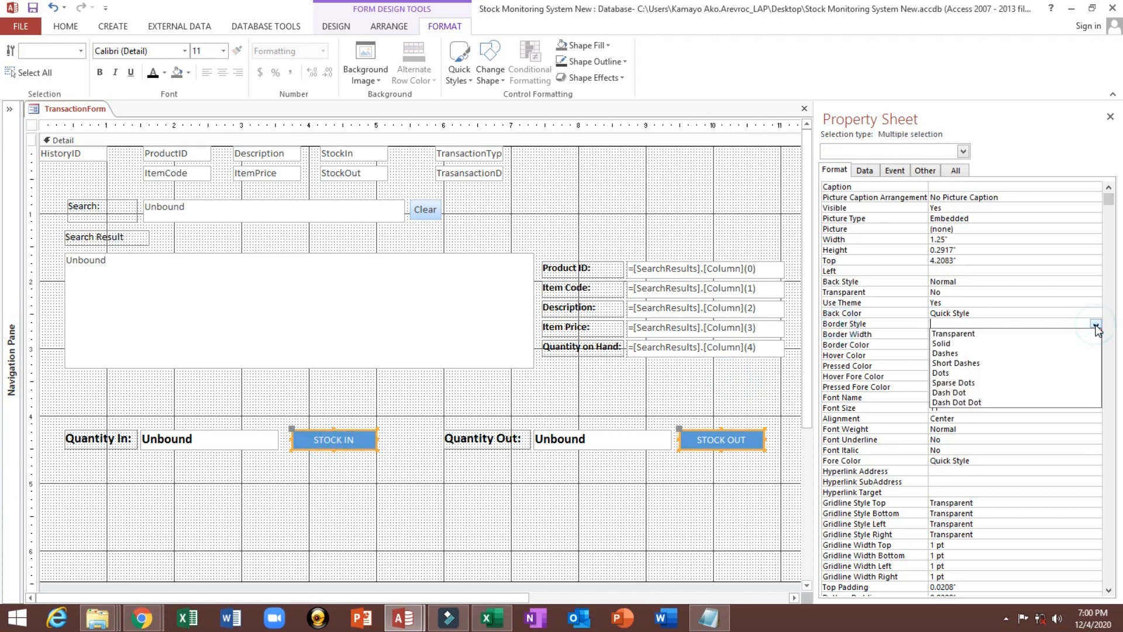
pyautogui.click(1072, 345)
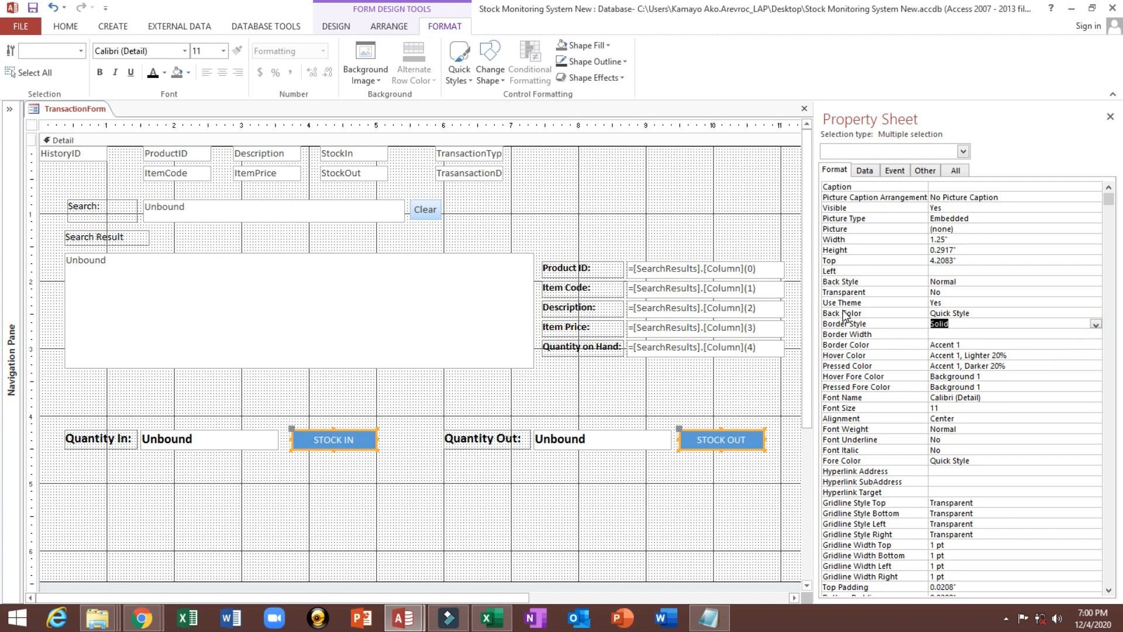
# - Set the border color of both stock buttons to the standard dark red #BA1419
pyautogui.click(842, 346)
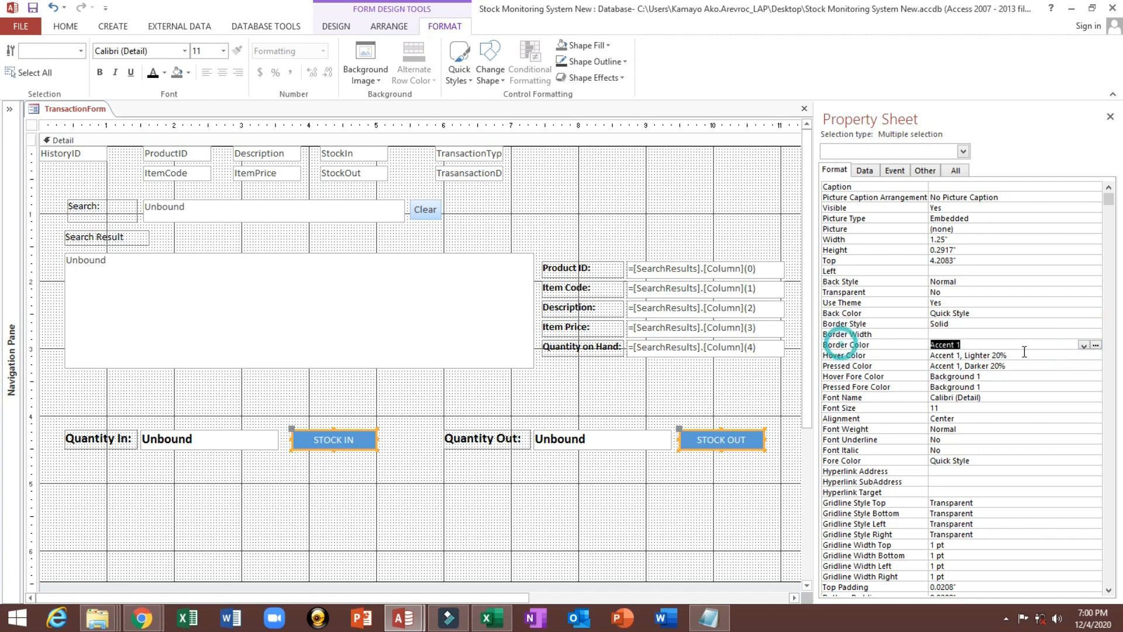
pyautogui.click(1095, 346)
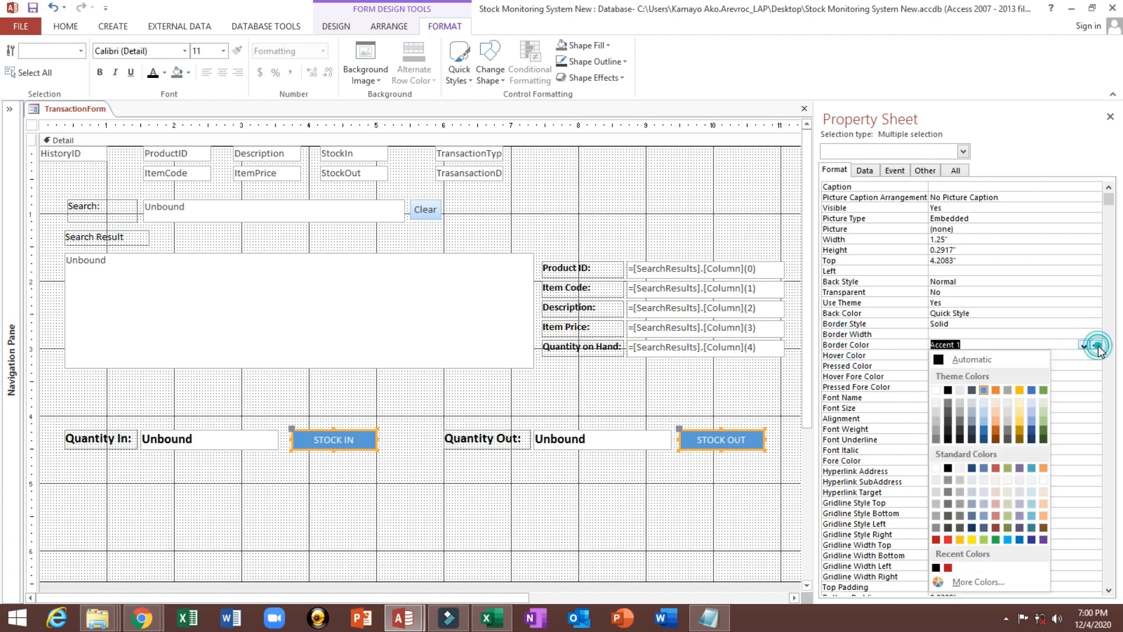
pyautogui.click(936, 540)
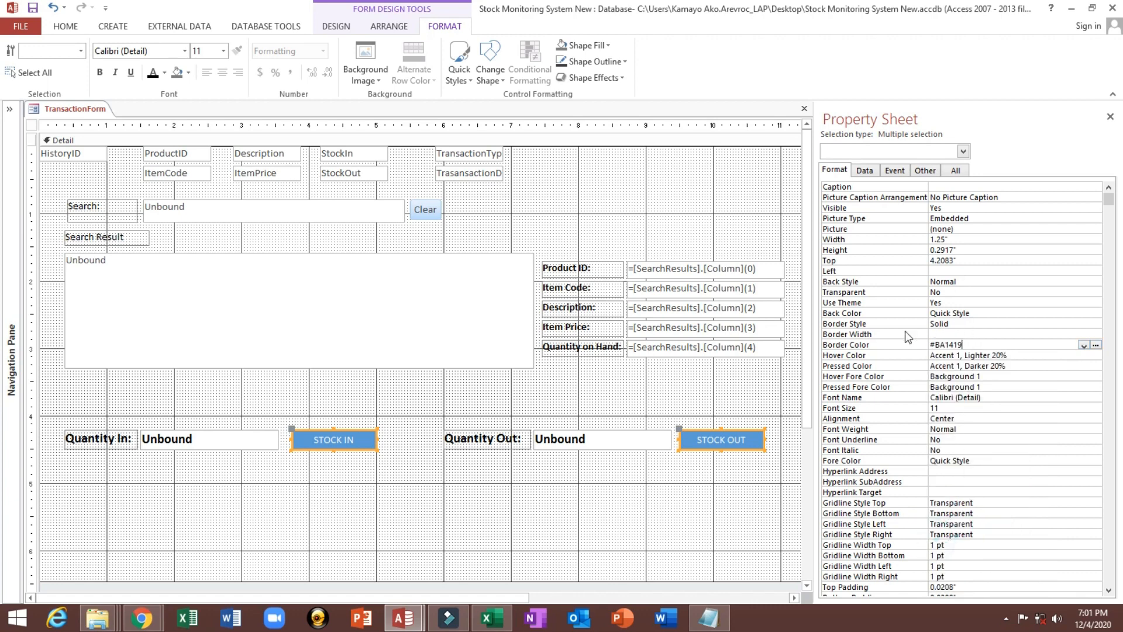
# - Set the border width of both stock buttons to 2 pt and check the border on the form
pyautogui.click(846, 336)
pyautogui.click(1096, 334)
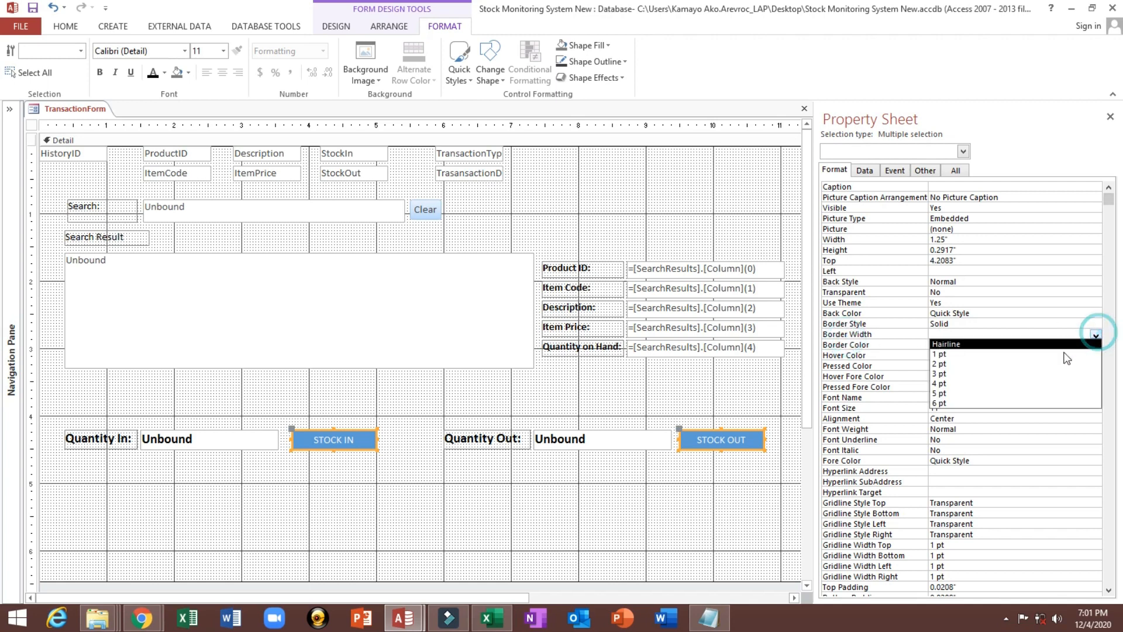
pyautogui.click(1092, 364)
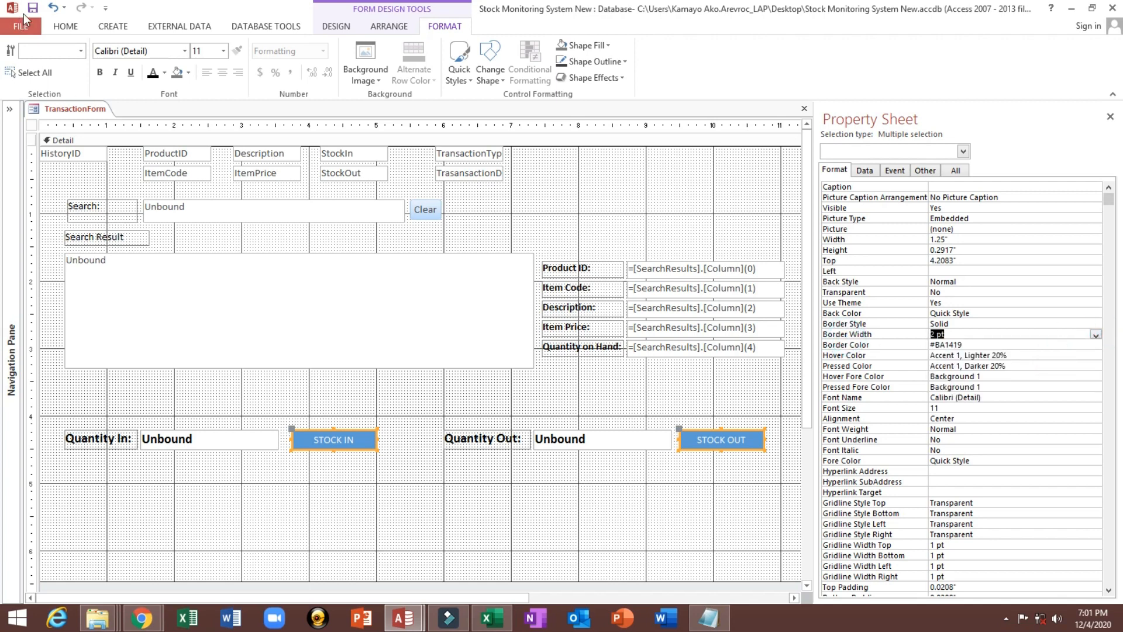
pyautogui.click(334, 385)
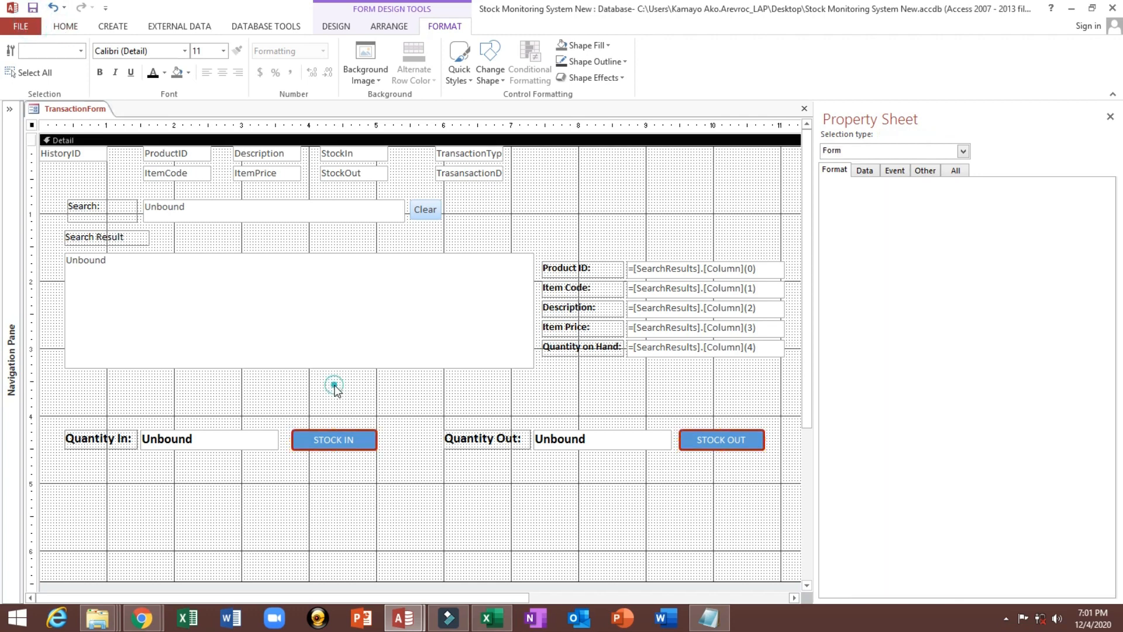
pyautogui.click(704, 447)
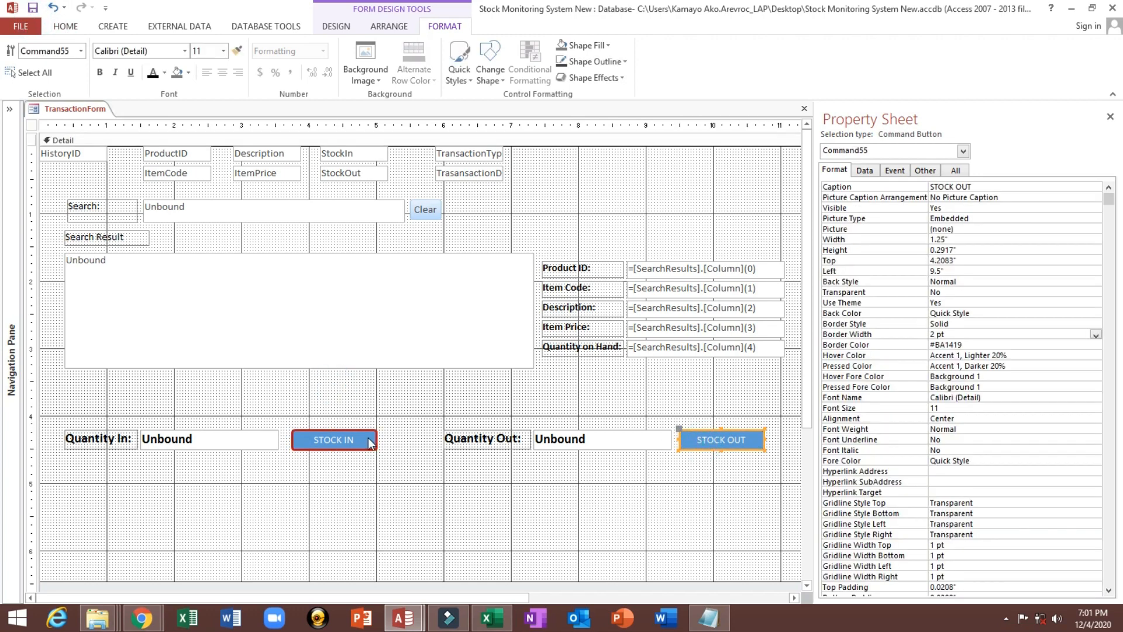
pyautogui.click(708, 479)
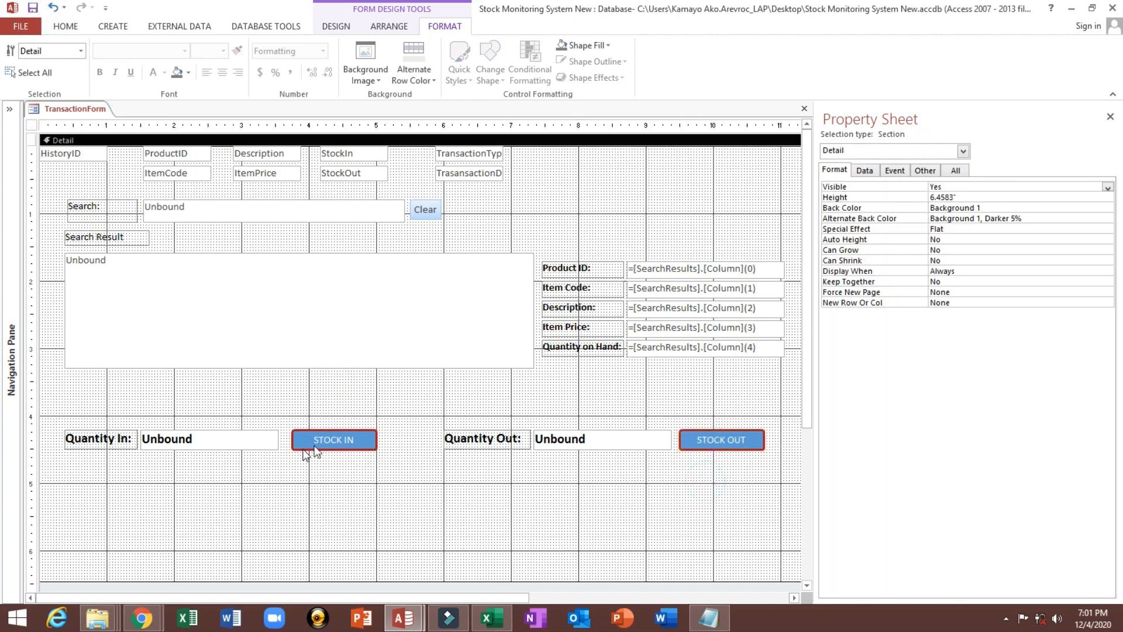
# - Change the STOCK IN button's fill to the standard light blue #00B7EF
pyautogui.click(315, 445)
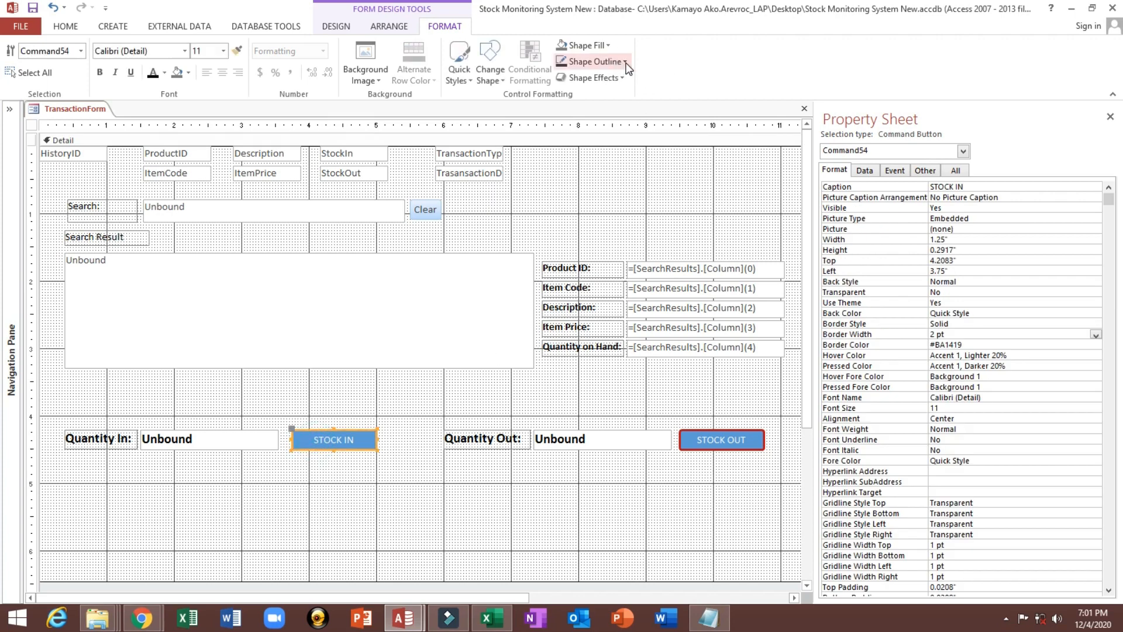
pyautogui.click(608, 45)
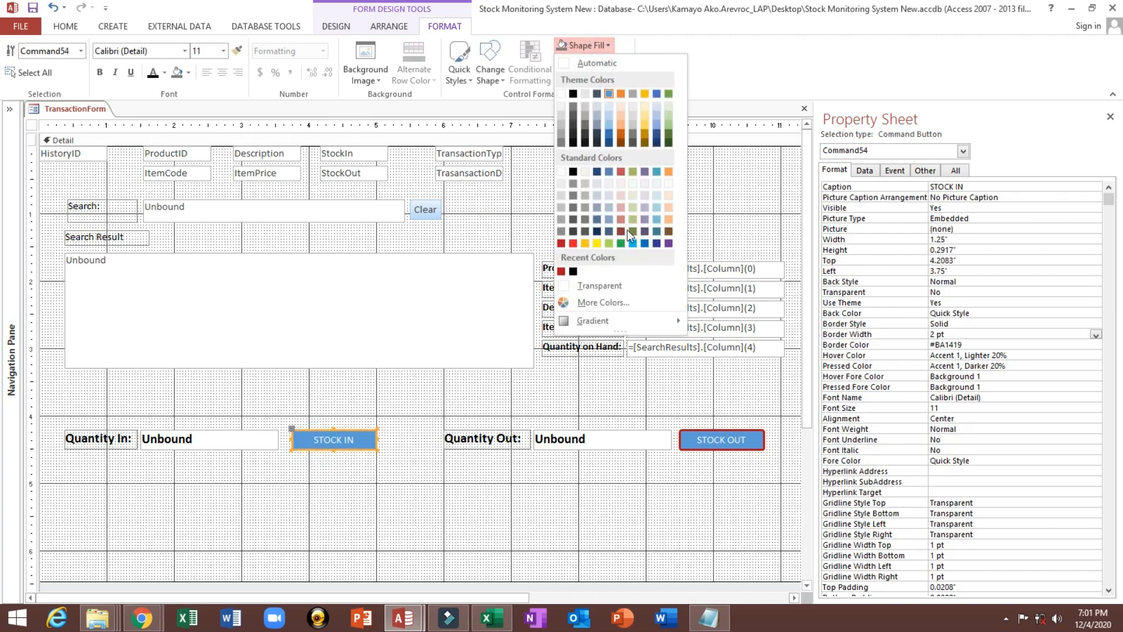
pyautogui.click(634, 240)
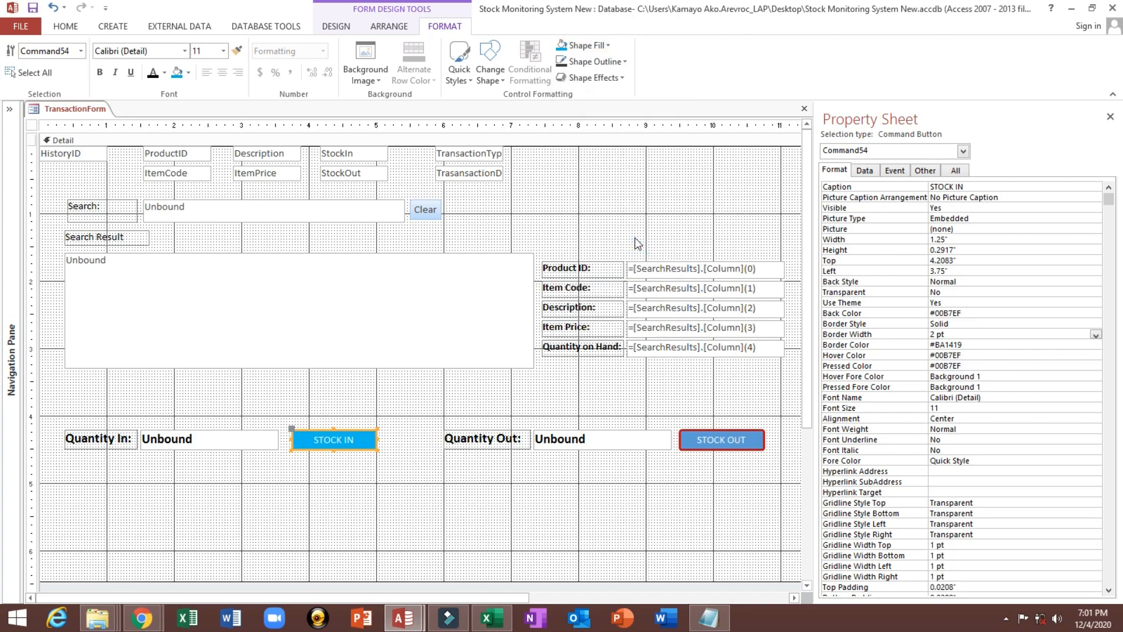
pyautogui.click(673, 402)
# - Change the STOCK OUT button's fill to the standard red #C0504D and deselect it
pyautogui.click(710, 431)
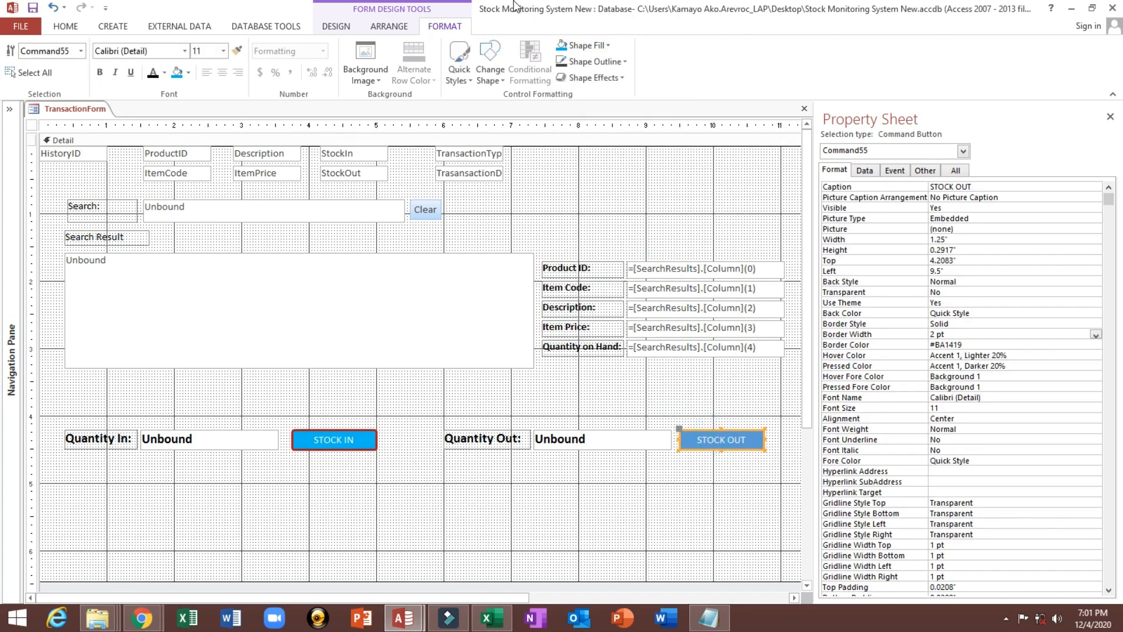
pyautogui.click(609, 45)
pyautogui.click(620, 171)
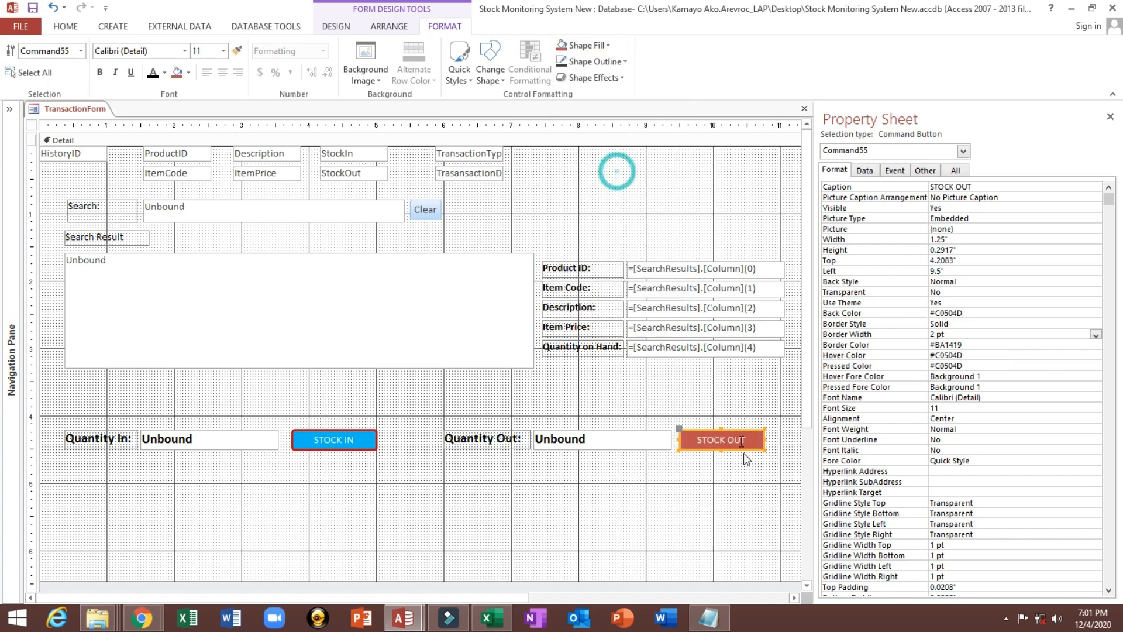
pyautogui.click(732, 503)
pyautogui.click(599, 495)
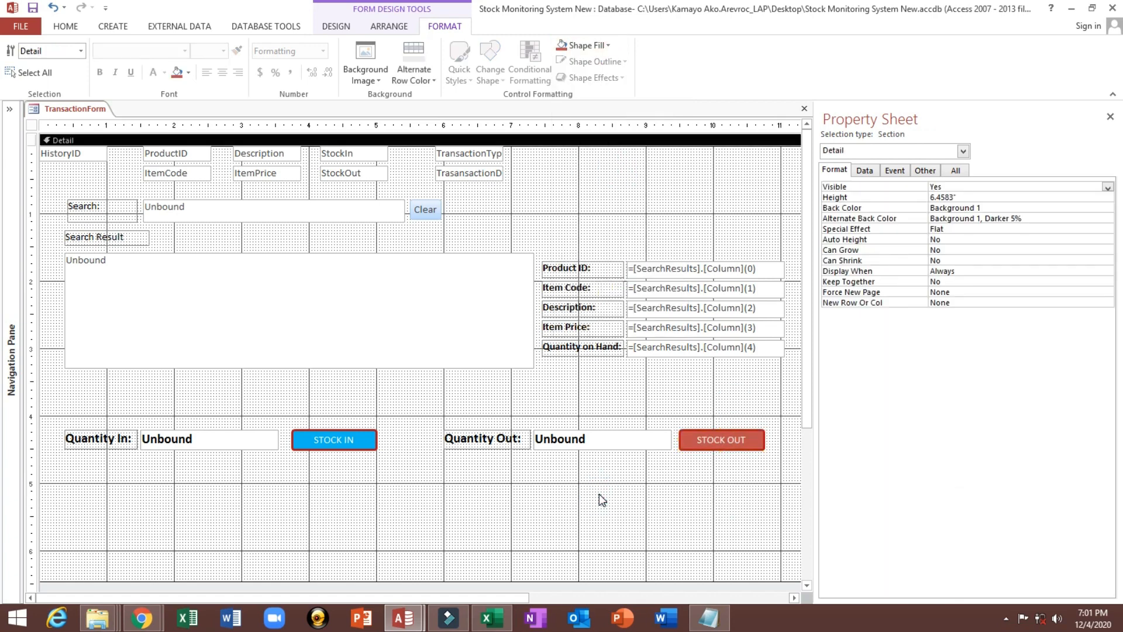
pyautogui.click(540, 491)
# - Check the recolored stock buttons in Form View and return to Design View
pyautogui.click(62, 27)
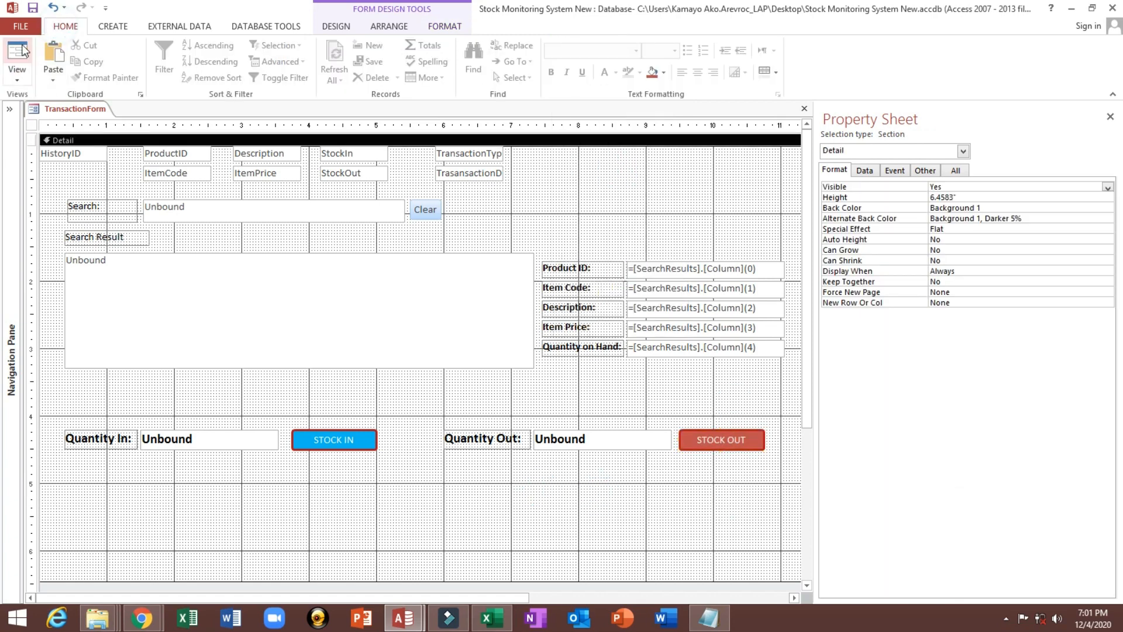
pyautogui.click(17, 58)
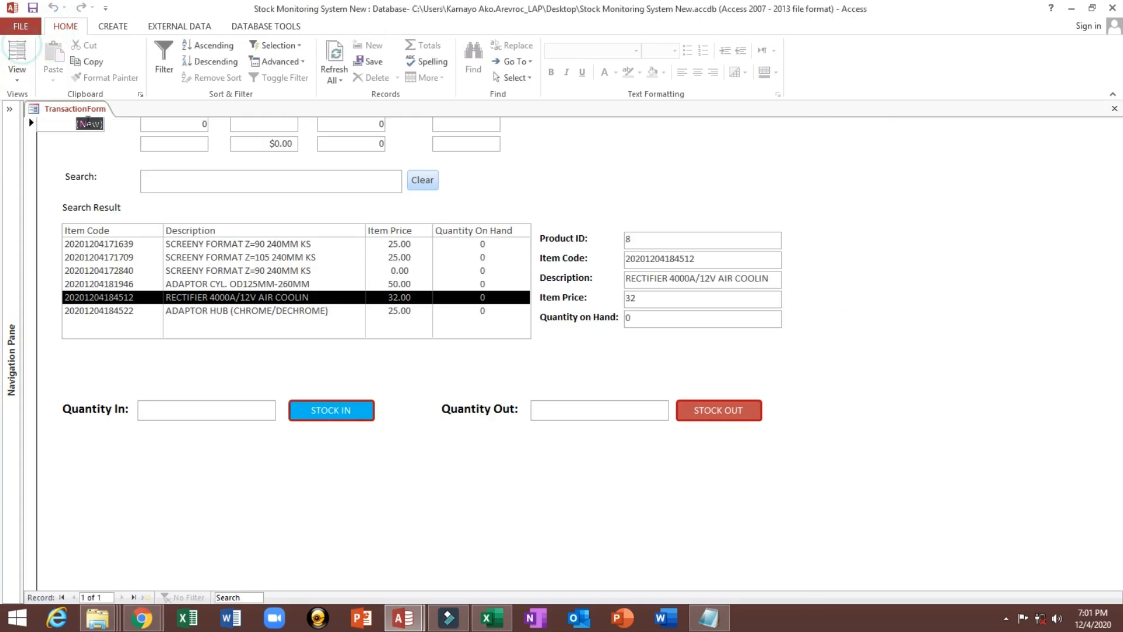
pyautogui.rightClick(496, 366)
pyautogui.click(523, 404)
# - Change the Name property of the text box beside the Quantity In label
pyautogui.click(212, 439)
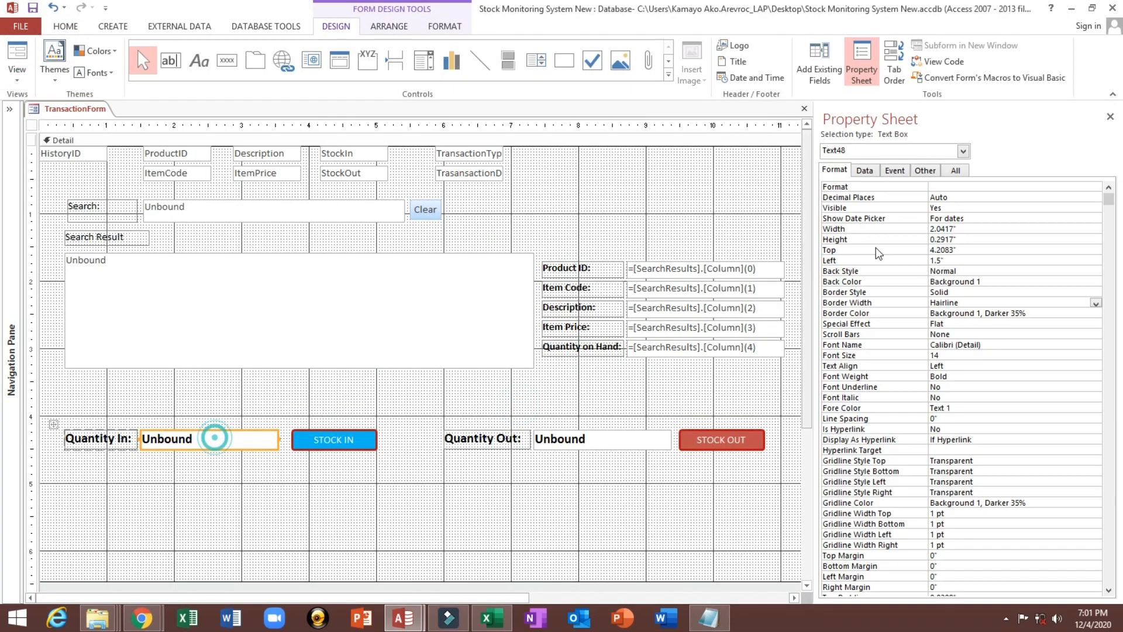
pyautogui.click(923, 169)
pyautogui.click(954, 187)
pyautogui.moveTo(954, 187); pyautogui.dragTo(815, 186)
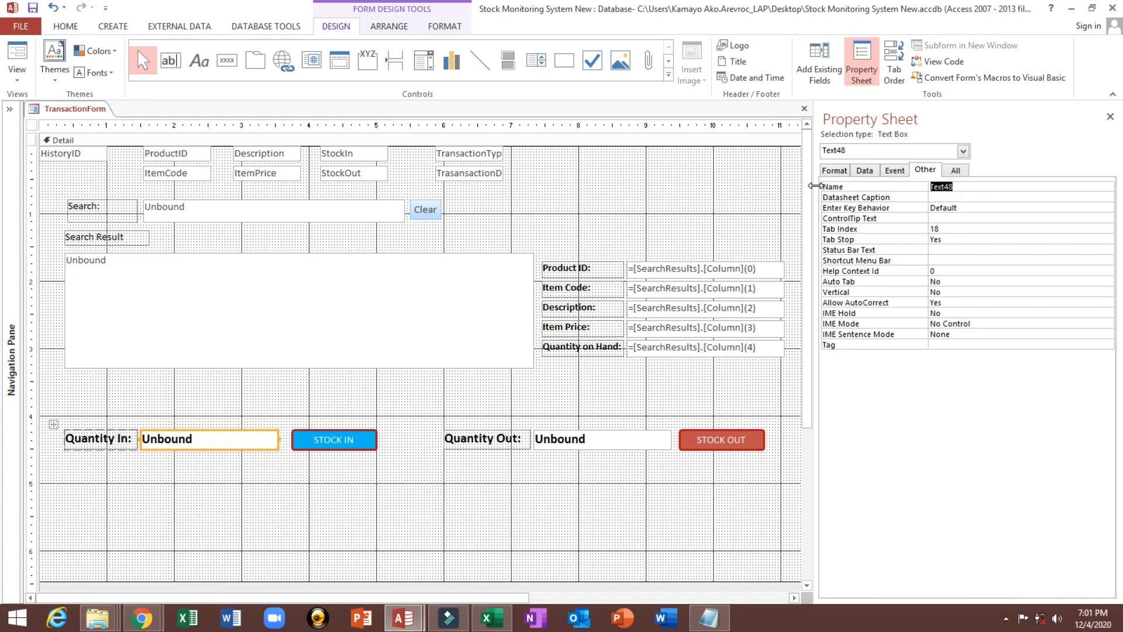
pyautogui.write('TX')
# - Rename the text box beside the Quantity Out label as txtStockOut
pyautogui.click(592, 439)
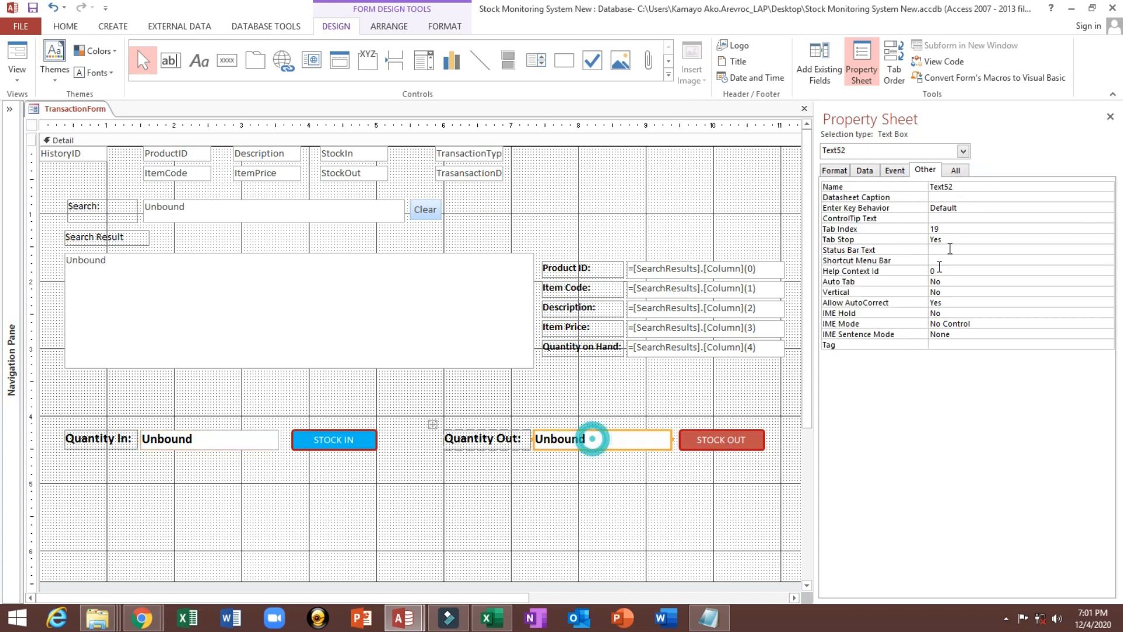
pyautogui.moveTo(967, 185); pyautogui.dragTo(837, 185)
pyautogui.write('txtStockIN')
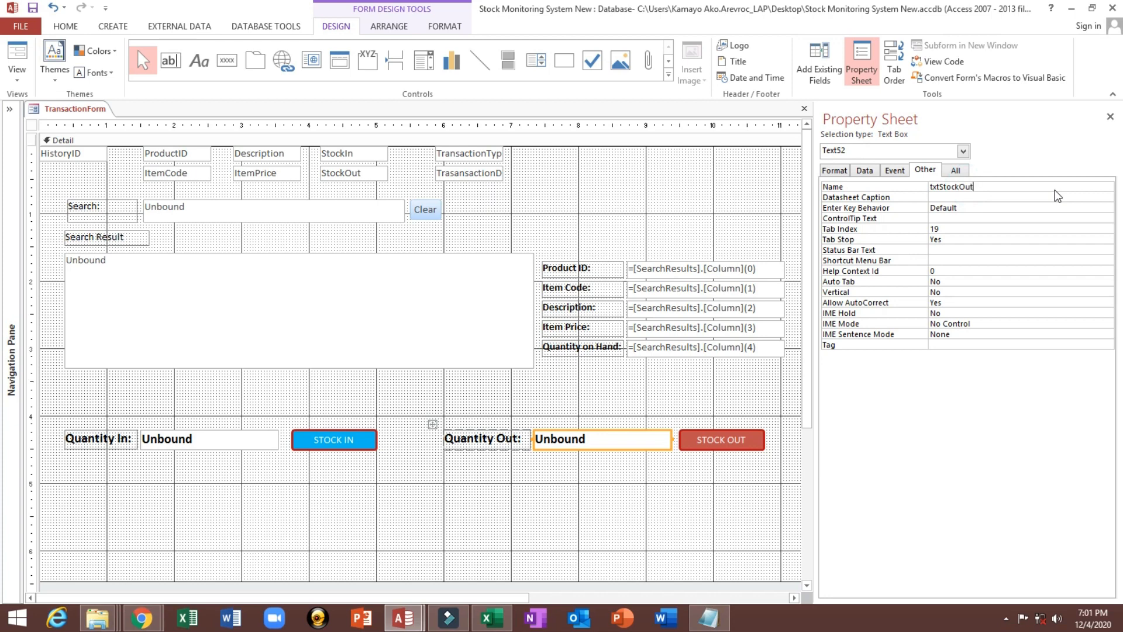
pyautogui.press('Return')
# - Rename the STOCK IN command button as cmdIN
pyautogui.click(337, 448)
pyautogui.click(913, 187)
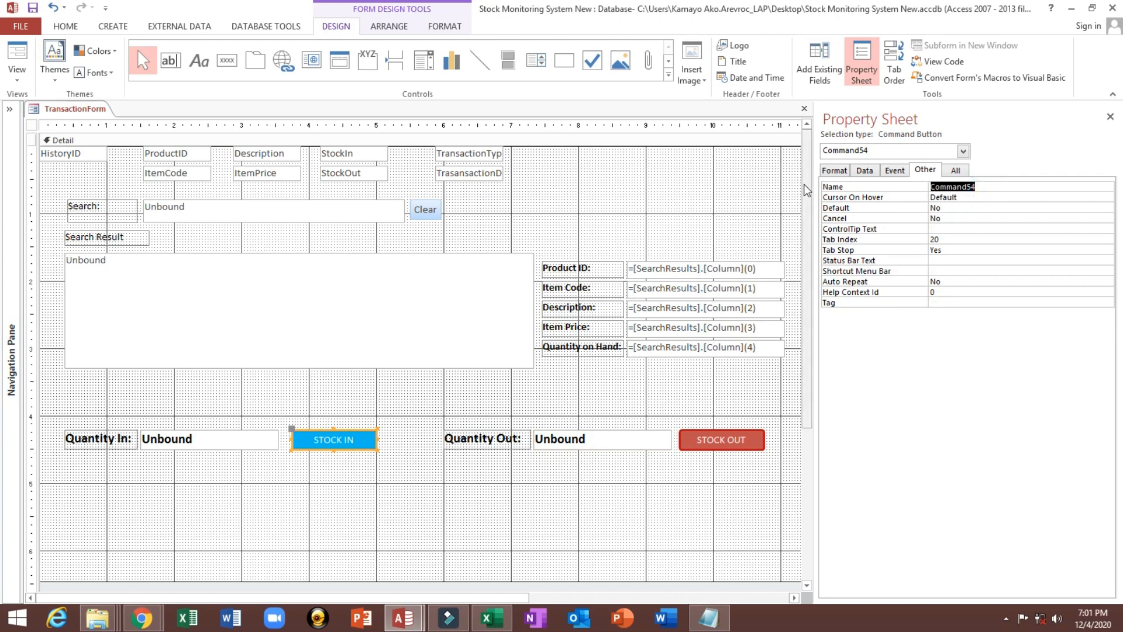
pyautogui.write('cmdIN')
pyautogui.press('Return')
# - Rename the STOCK OUT command button as cmdOut
pyautogui.click(700, 436)
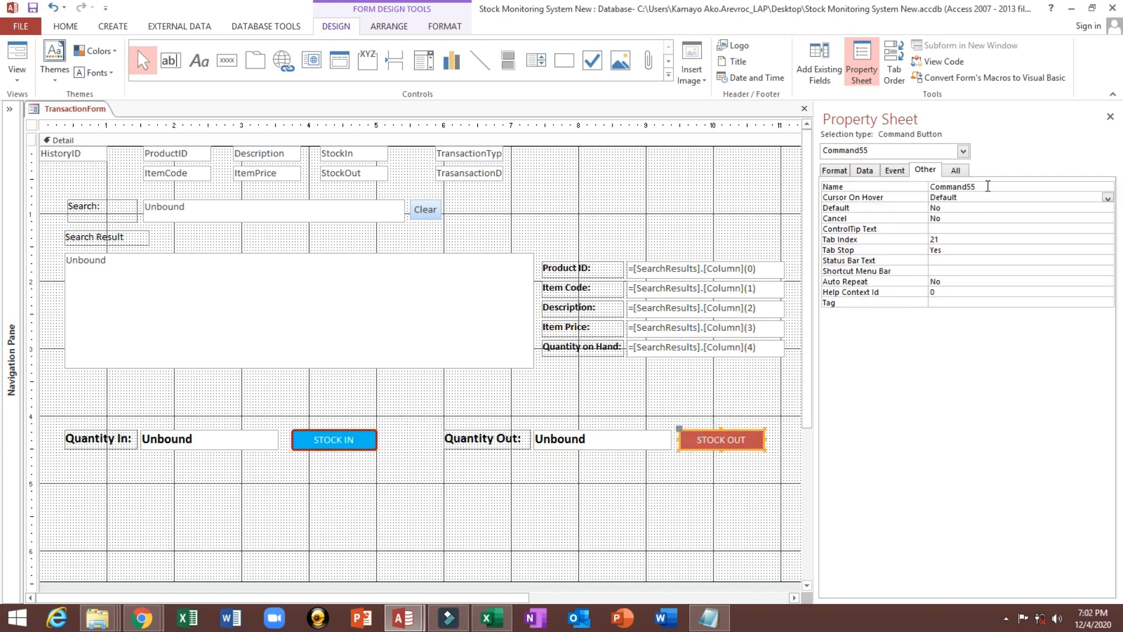
pyautogui.click(987, 186)
pyautogui.write('cmdOut')
pyautogui.press('Return')
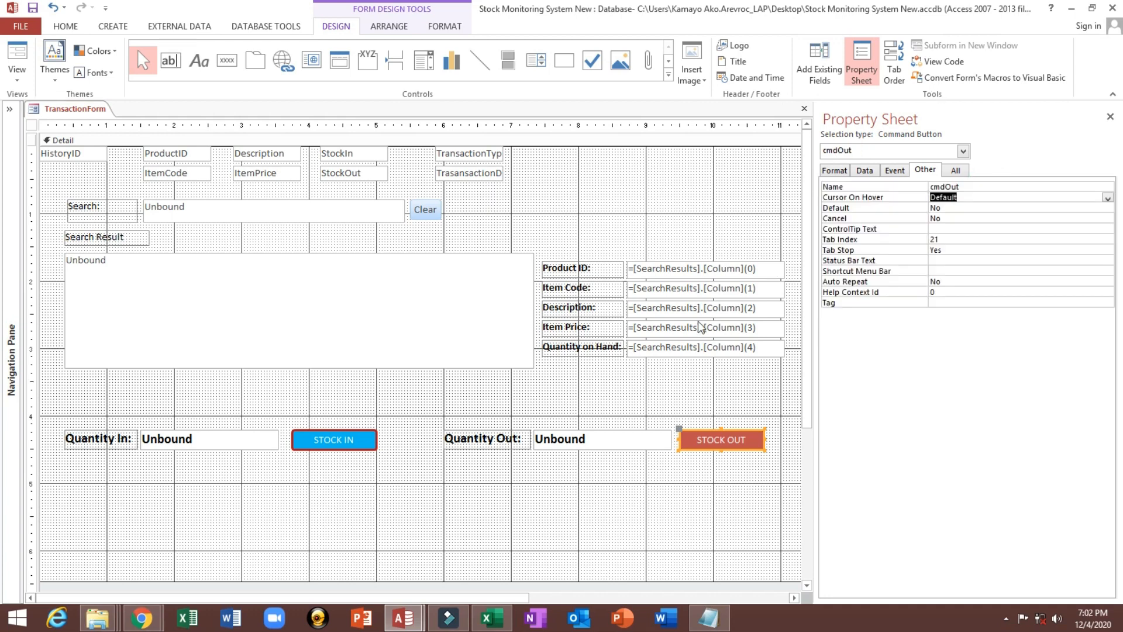
# - Preview the form in Form View, try both stock buttons, and return to Design View
pyautogui.click(11, 71)
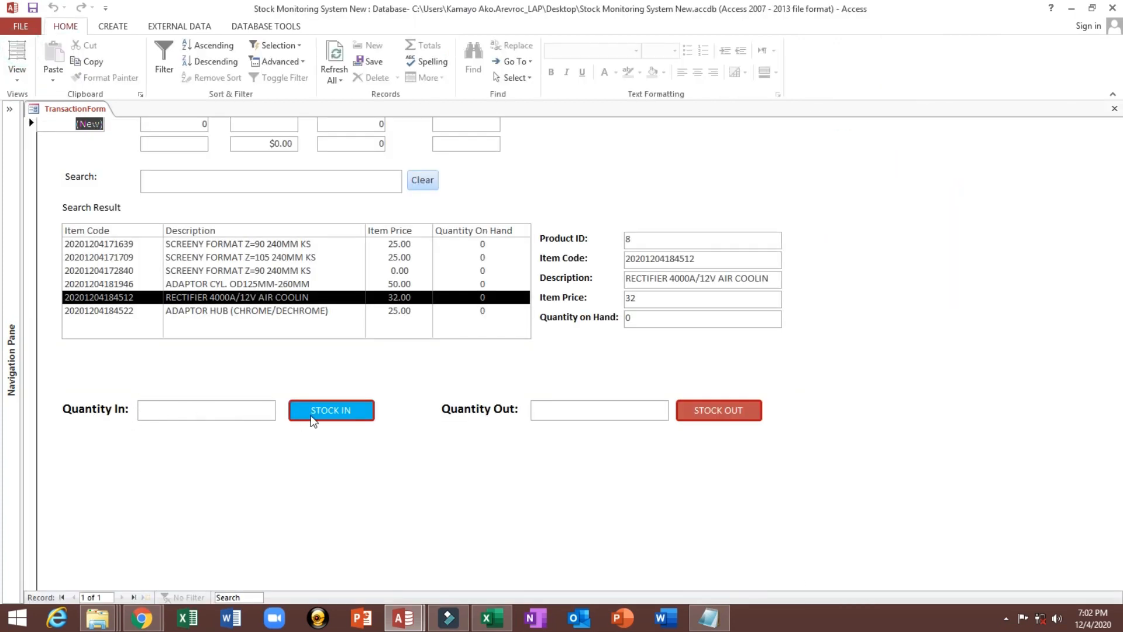
pyautogui.click(312, 418)
pyautogui.click(312, 417)
pyautogui.click(727, 407)
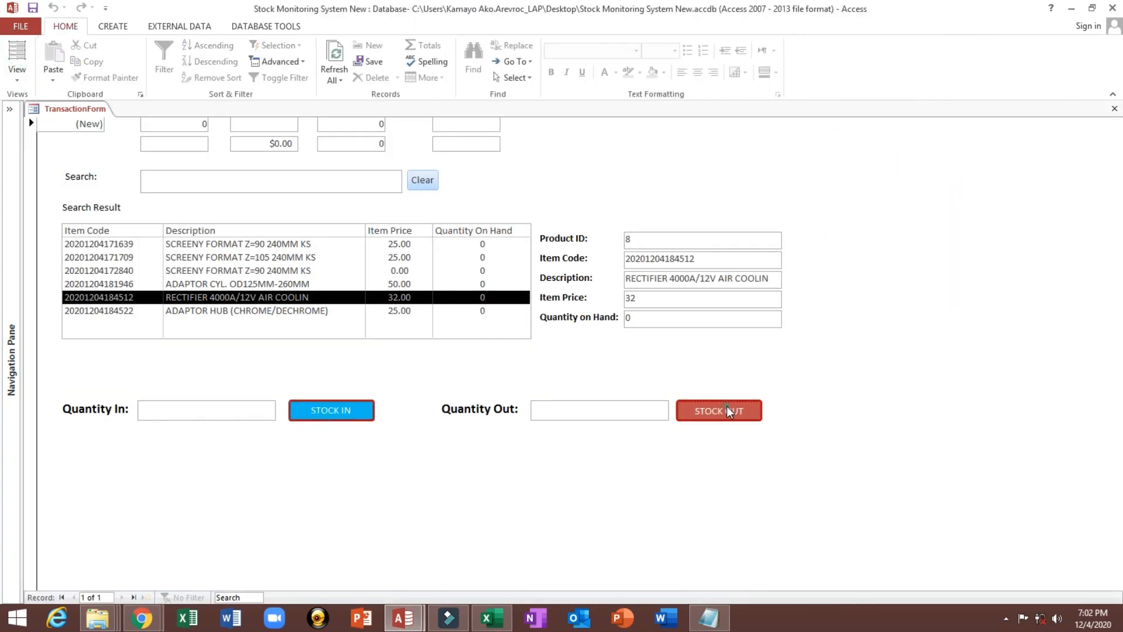
pyautogui.rightClick(414, 466)
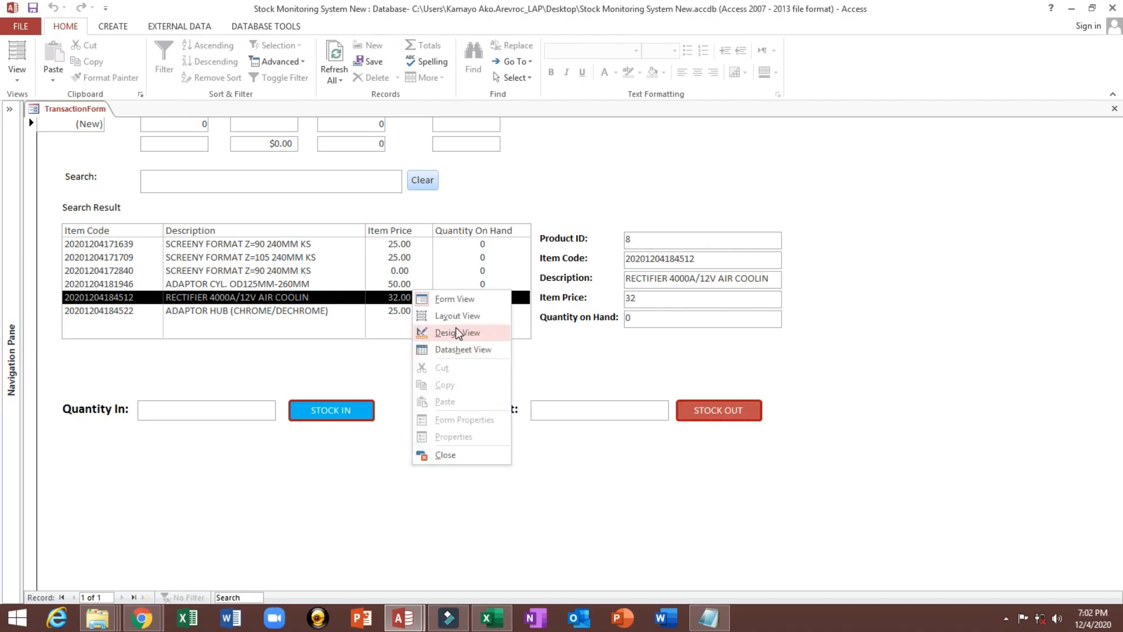
pyautogui.click(456, 333)
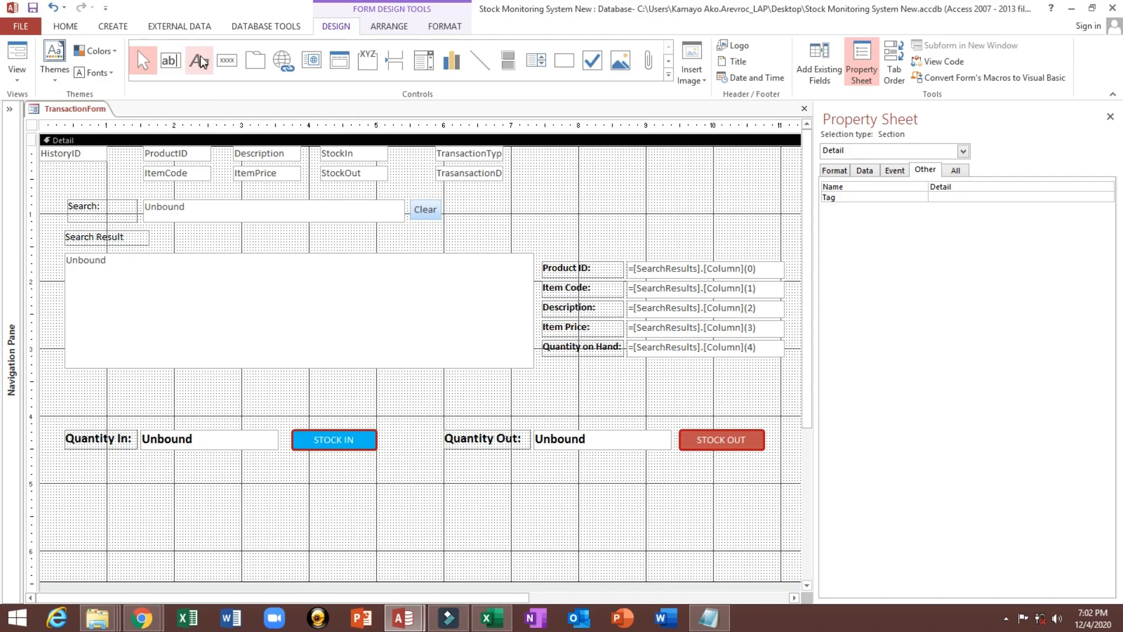
# - Add a label about 2.3 inches wide above the Quantity In row with the text STOCK IN
pyautogui.click(200, 61)
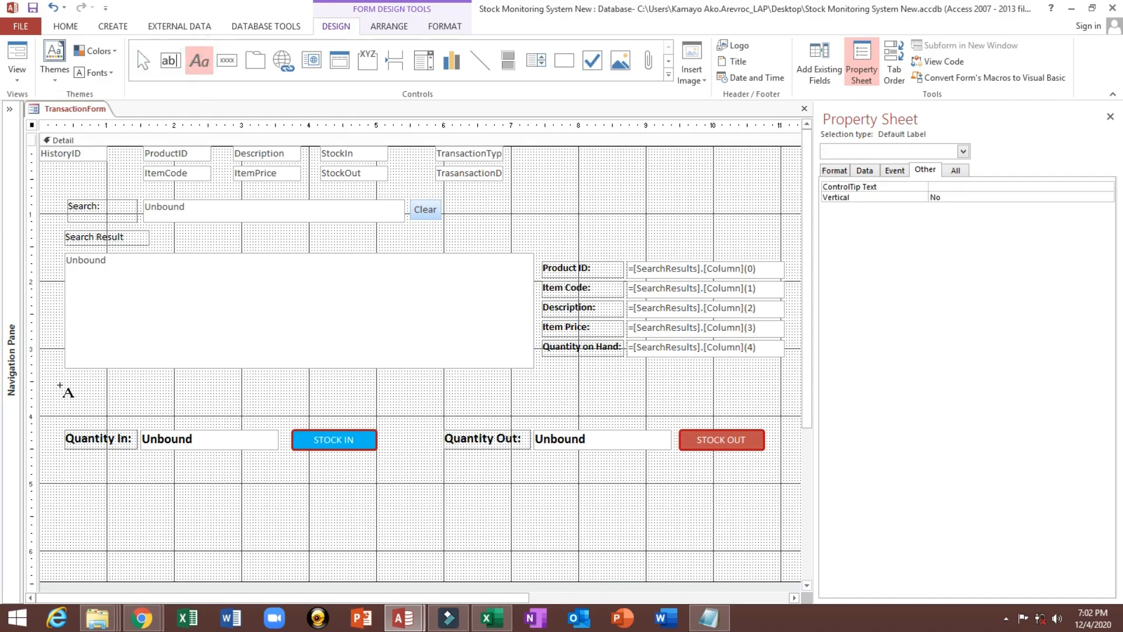
pyautogui.moveTo(60, 385); pyautogui.dragTo(214, 416)
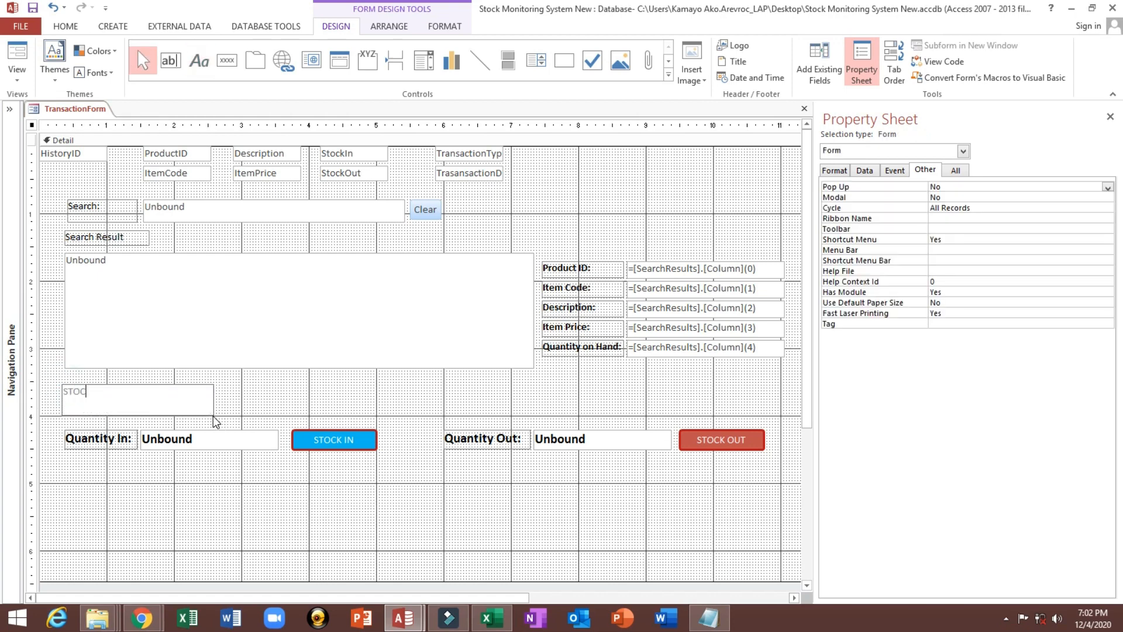
pyautogui.click(251, 411)
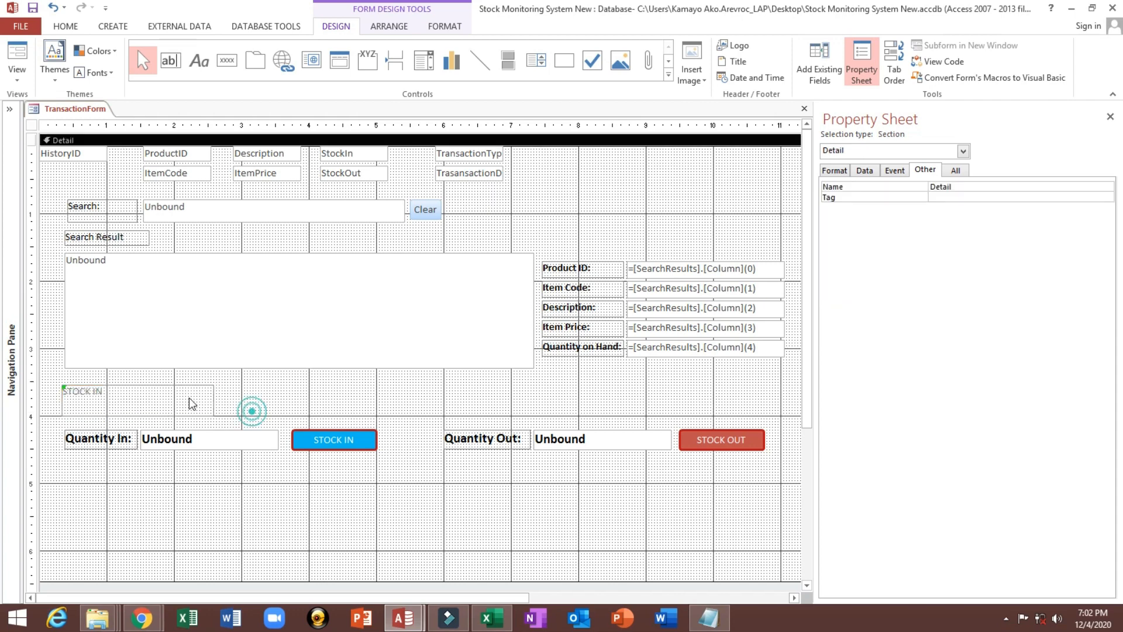
# - Format the new STOCK IN label above Quantity In as bold black text at font size 24
pyautogui.click(150, 384)
pyautogui.click(74, 29)
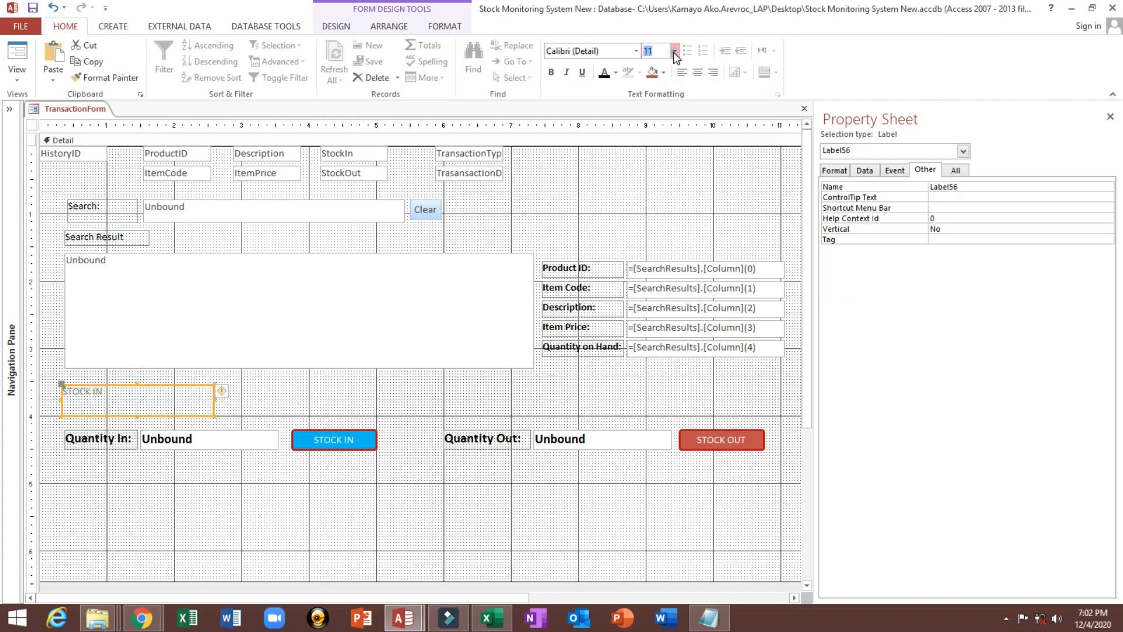
pyautogui.click(674, 50)
pyautogui.click(653, 167)
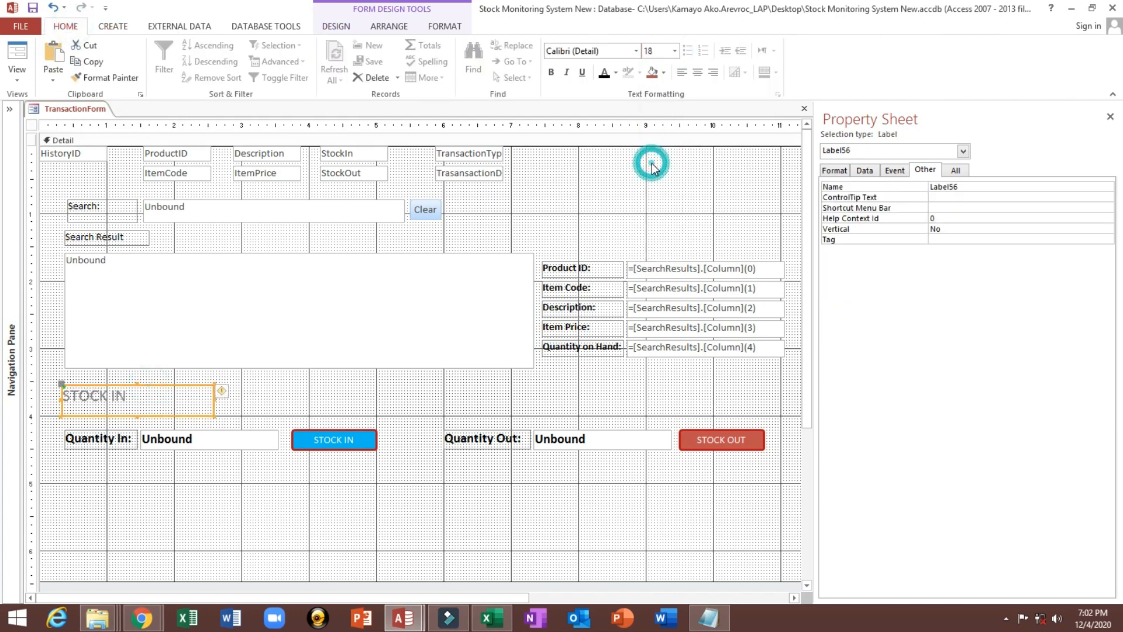
pyautogui.click(604, 73)
pyautogui.hotkey('ctrl', 'b')
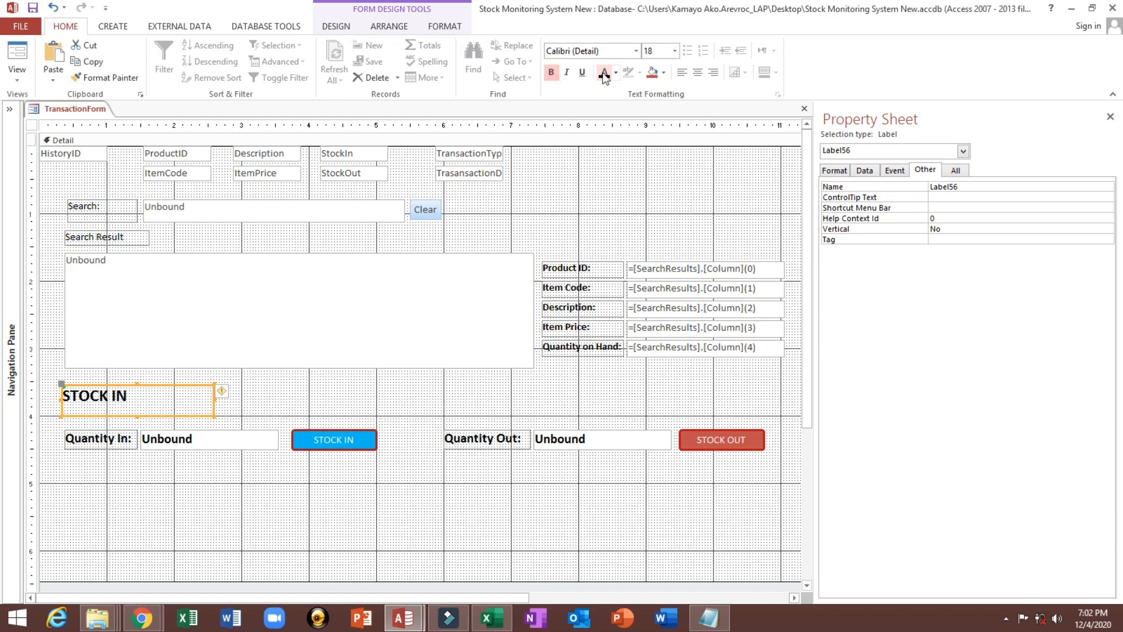
pyautogui.click(675, 51)
pyautogui.click(647, 204)
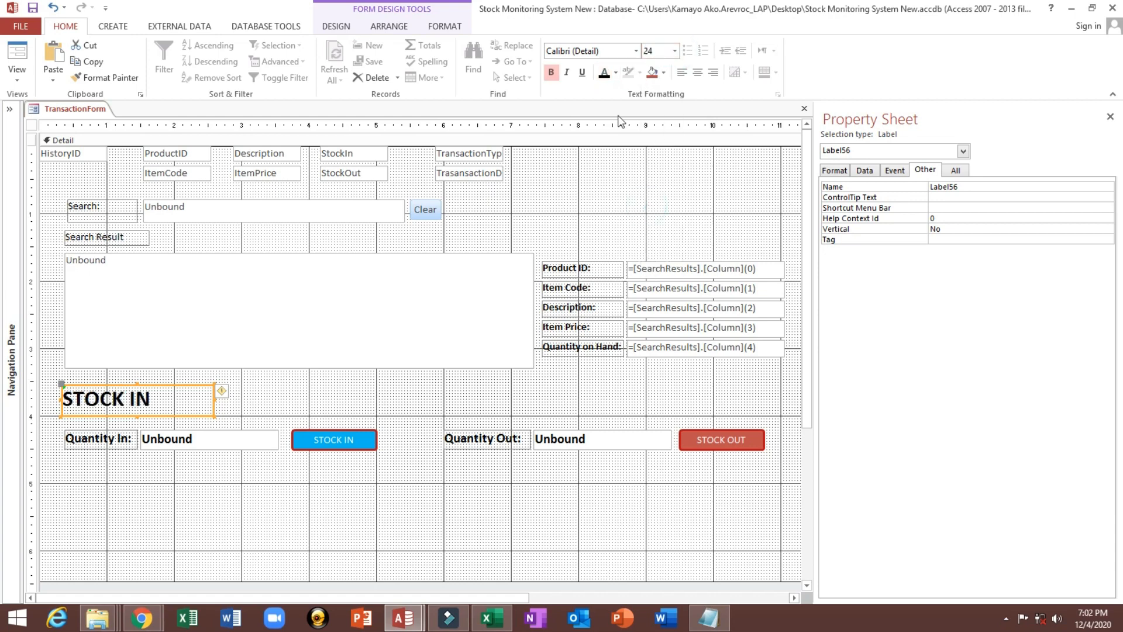
# - Set the STOCK IN label's font to Trebuchet MS at size 26 and duplicate the label
pyautogui.click(636, 51)
pyautogui.scroll(-5, 636, 356)
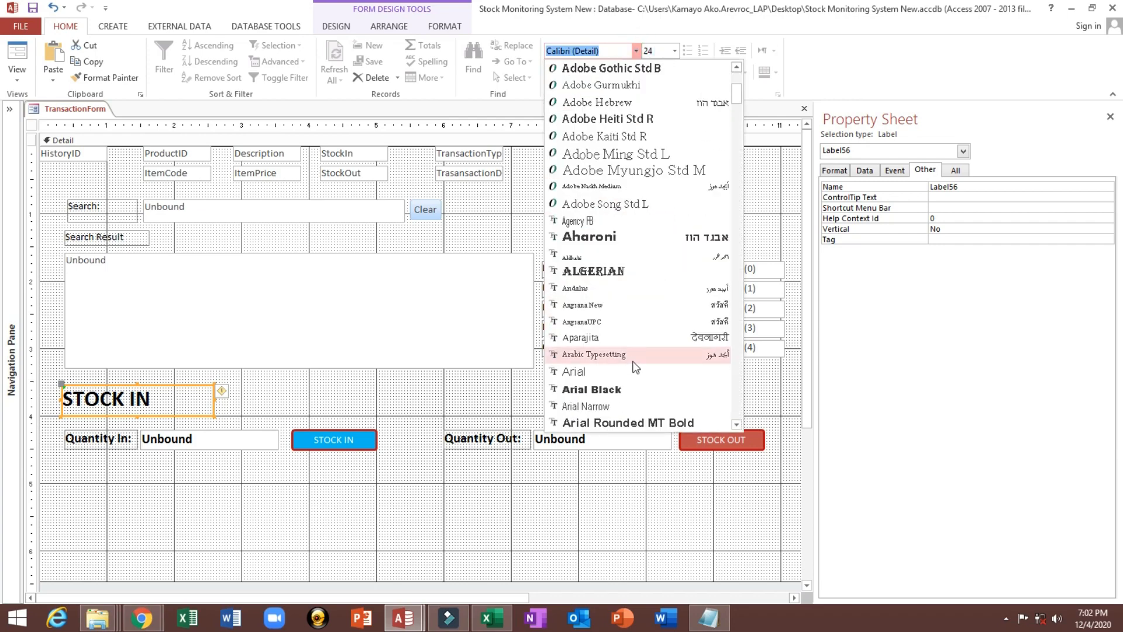
pyautogui.moveTo(735, 94); pyautogui.dragTo(734, 387)
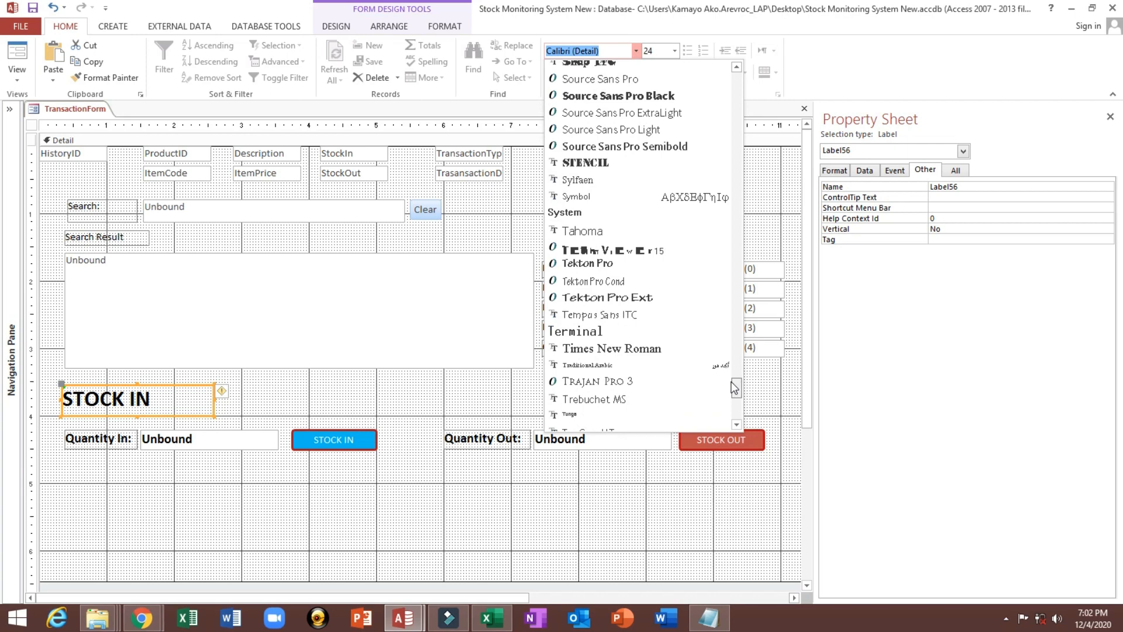
pyautogui.click(646, 402)
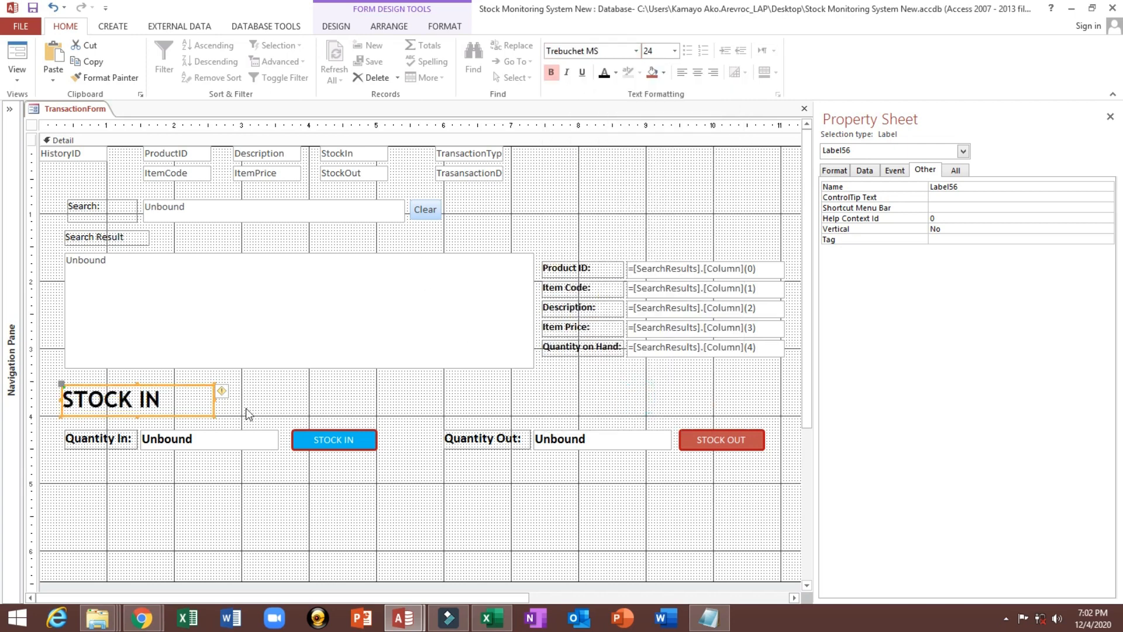
pyautogui.click(675, 52)
pyautogui.click(652, 218)
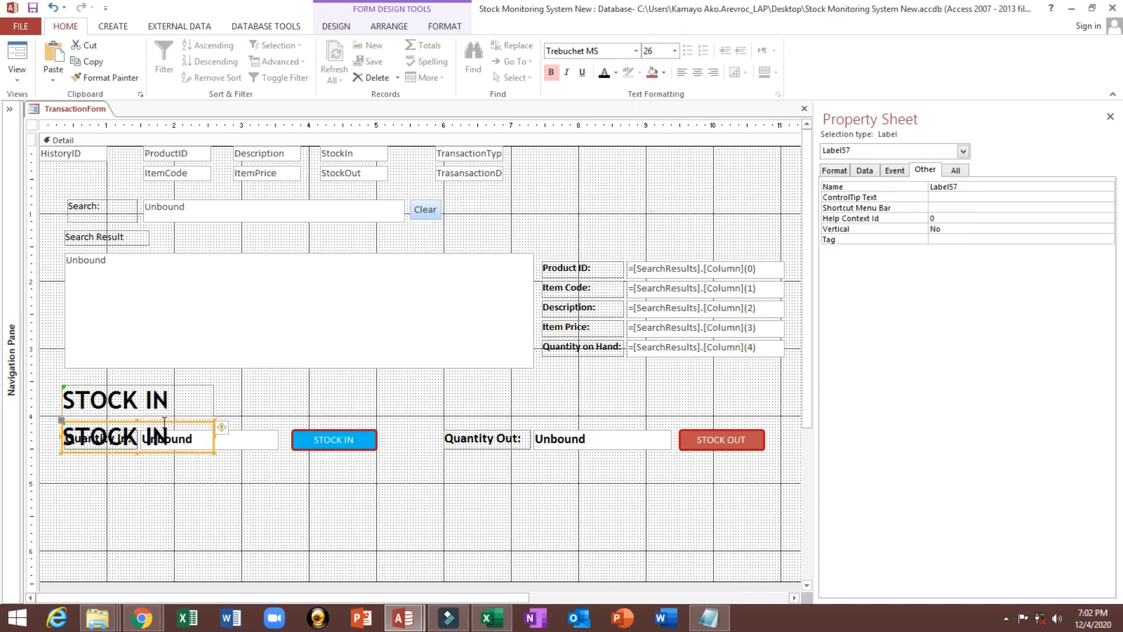
# - Move the duplicated label above the Quantity Out row and change its text to STOCK OUT
pyautogui.moveTo(166, 421); pyautogui.dragTo(422, 391)
pyautogui.click(560, 393)
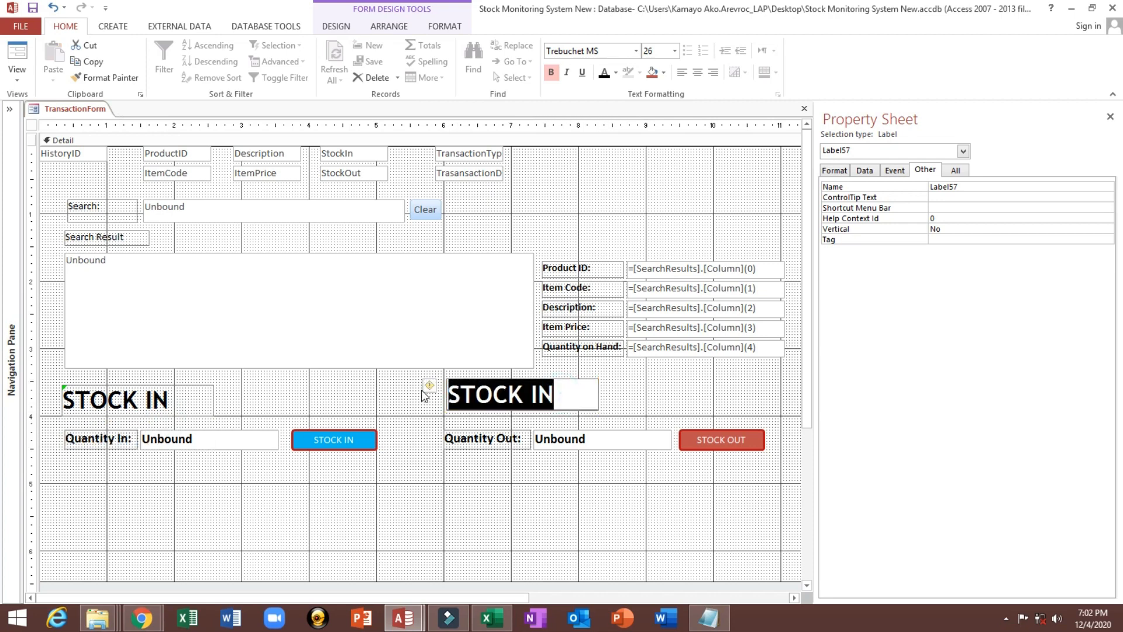
pyautogui.write('STOCK OUT')
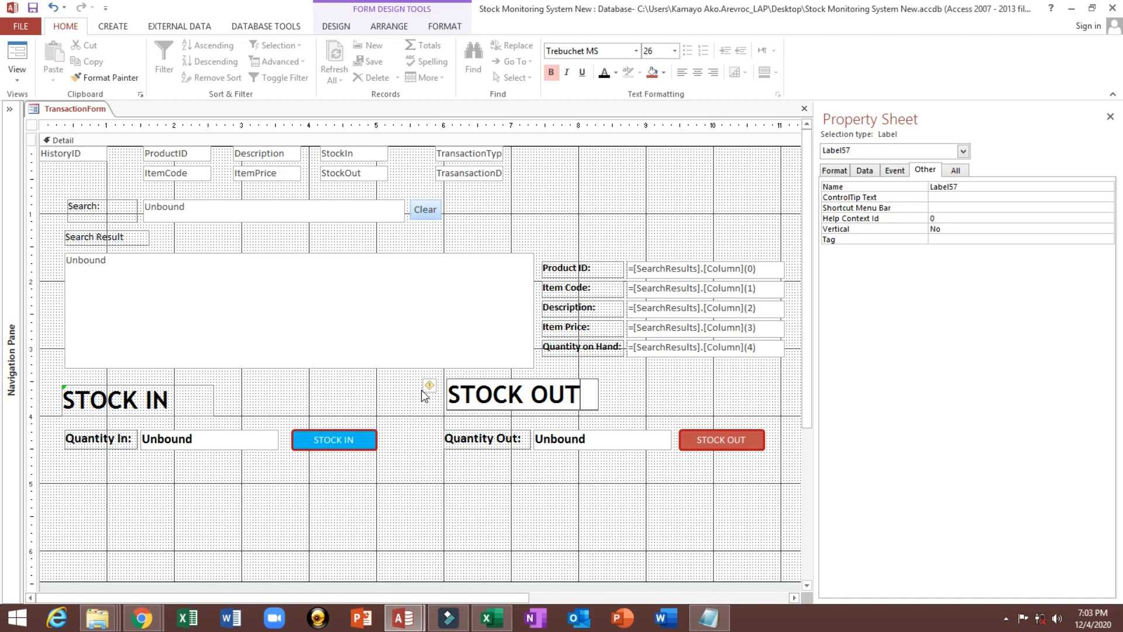
pyautogui.click(369, 501)
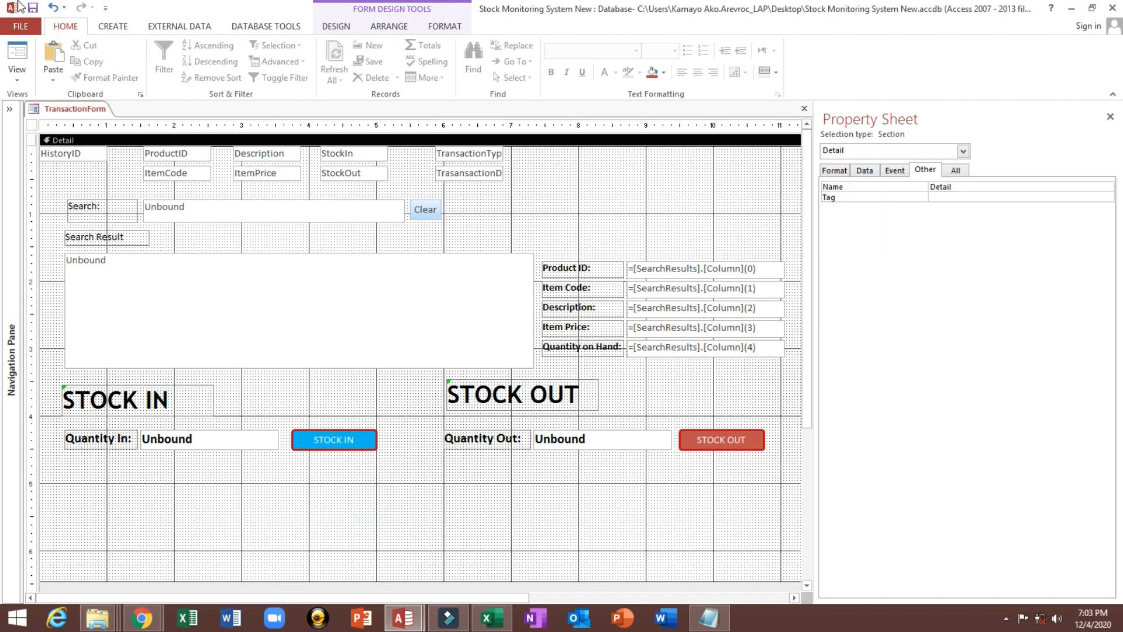
# - Save the form and check it in Form View by selecting different items in the search results
pyautogui.click(32, 9)
pyautogui.click(16, 53)
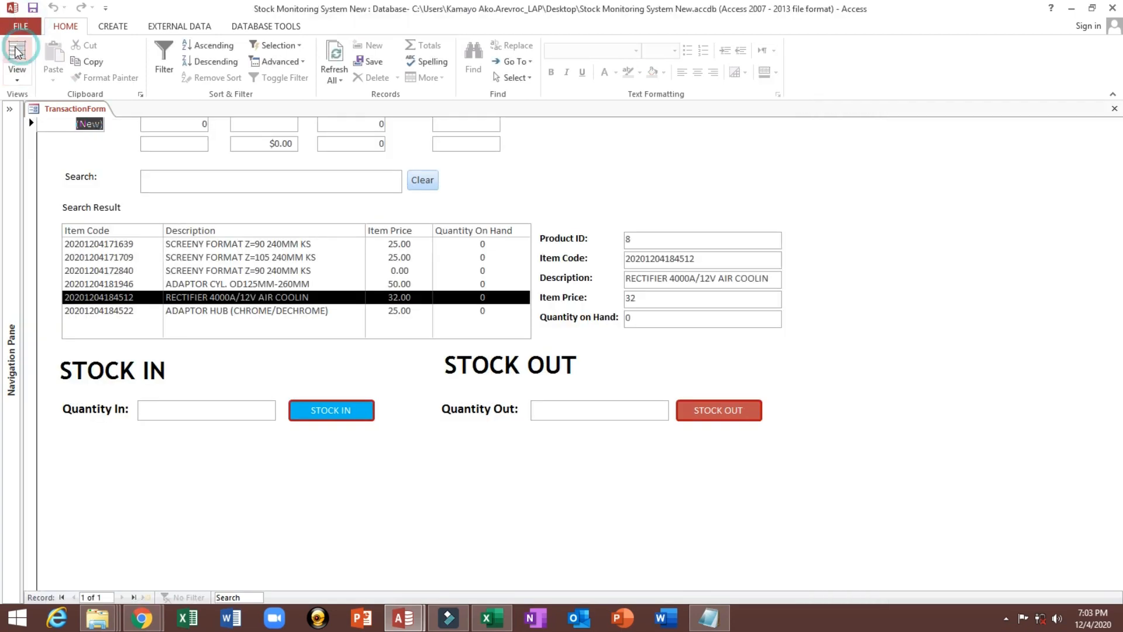
pyautogui.click(334, 258)
pyautogui.click(295, 310)
pyautogui.click(285, 272)
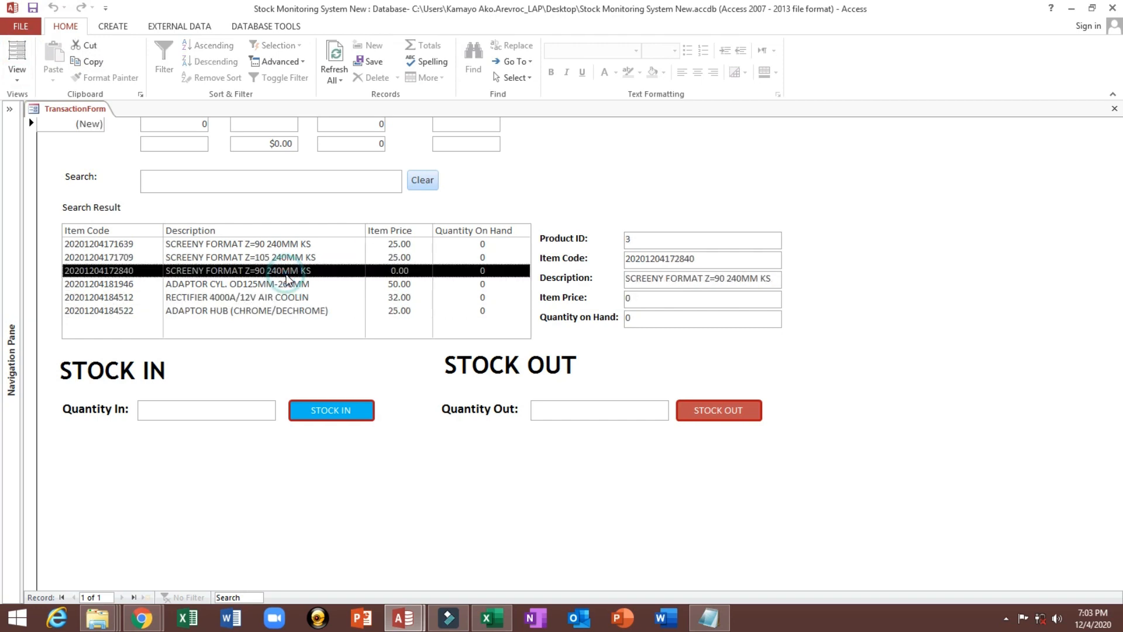
# - Test the form by selecting other search results and trying the Quantity In and Quantity Out boxes with their stock buttons
pyautogui.click(280, 299)
pyautogui.click(271, 261)
pyautogui.click(343, 412)
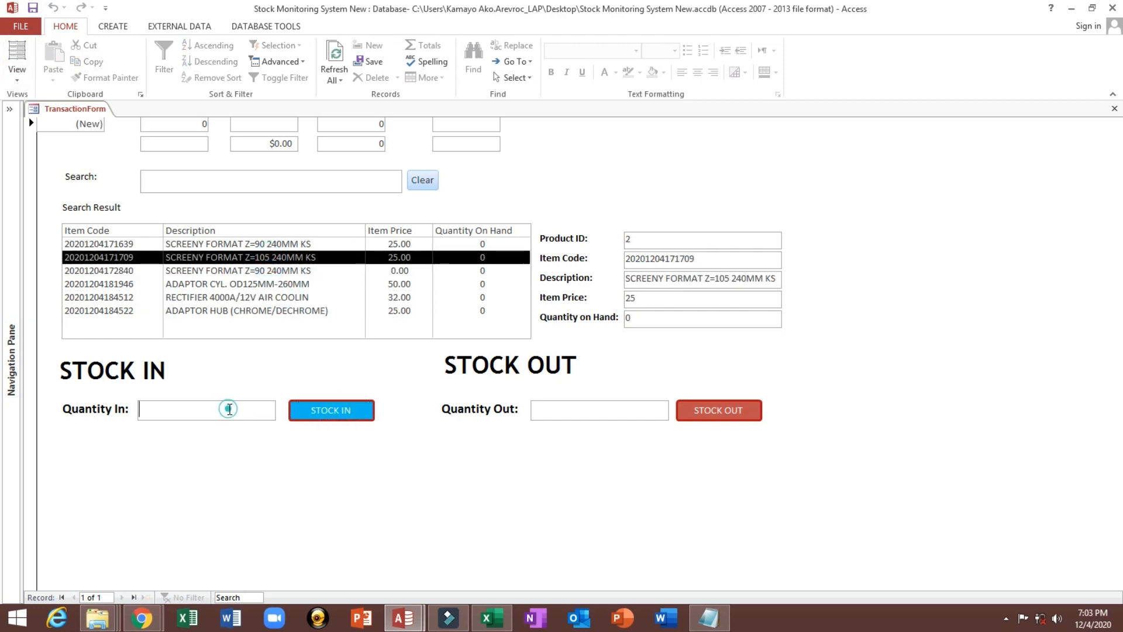
pyautogui.click(339, 411)
pyautogui.click(563, 410)
pyautogui.click(699, 412)
# - Test the item search with the text DDS and clear the search
pyautogui.click(202, 178)
pyautogui.write('DDS')
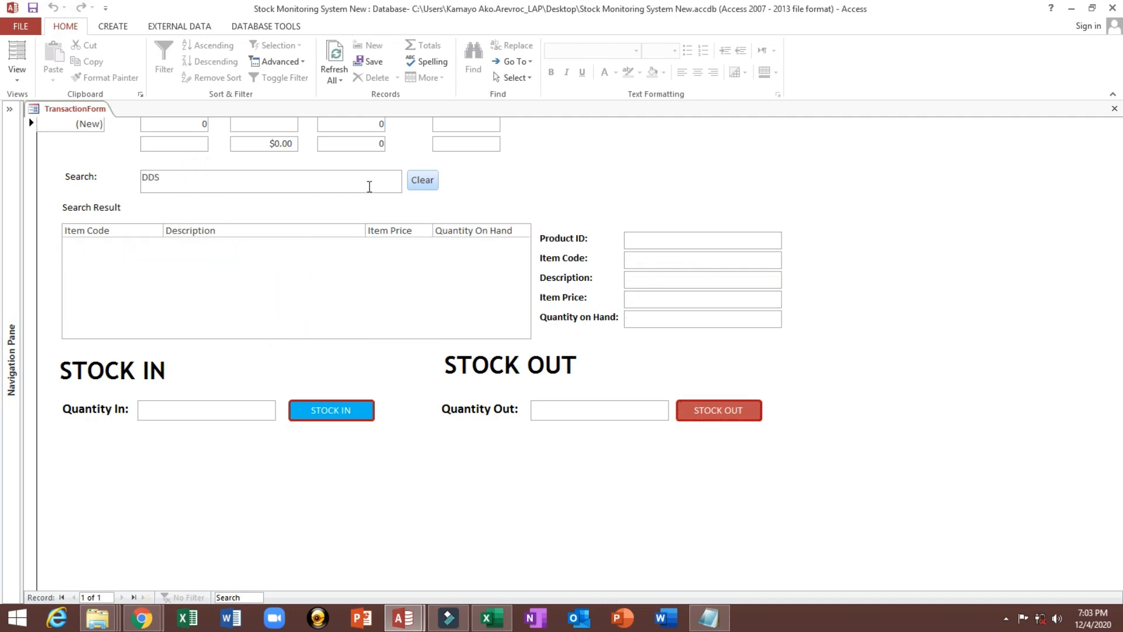
pyautogui.click(413, 186)
# - Return TransactionForm to Design View and widen the property sheet
pyautogui.rightClick(576, 174)
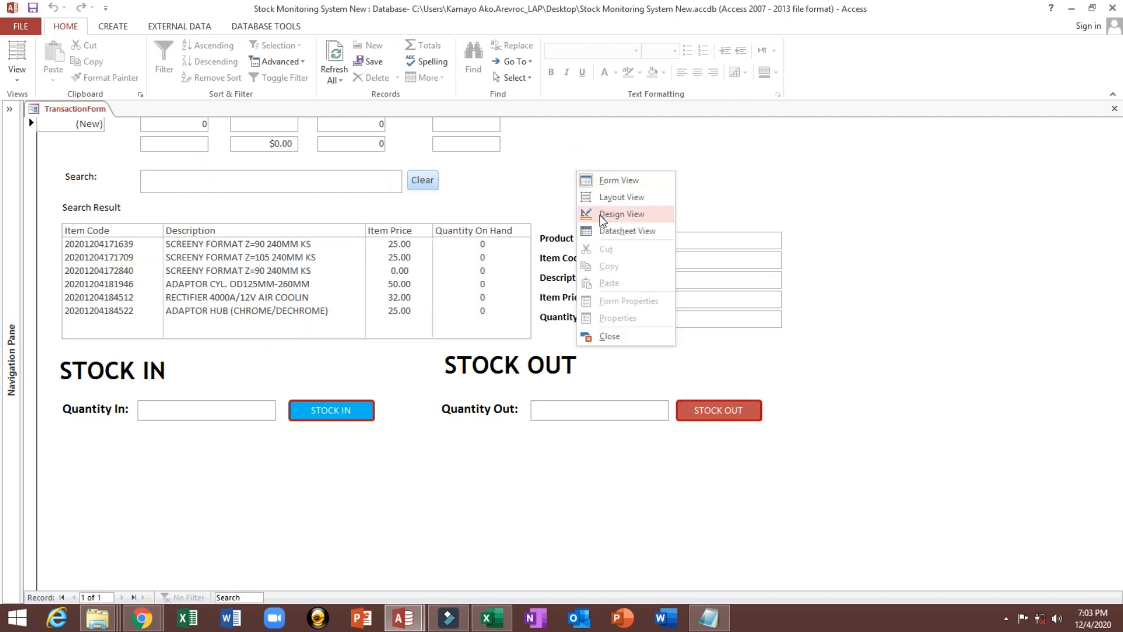
pyautogui.click(601, 214)
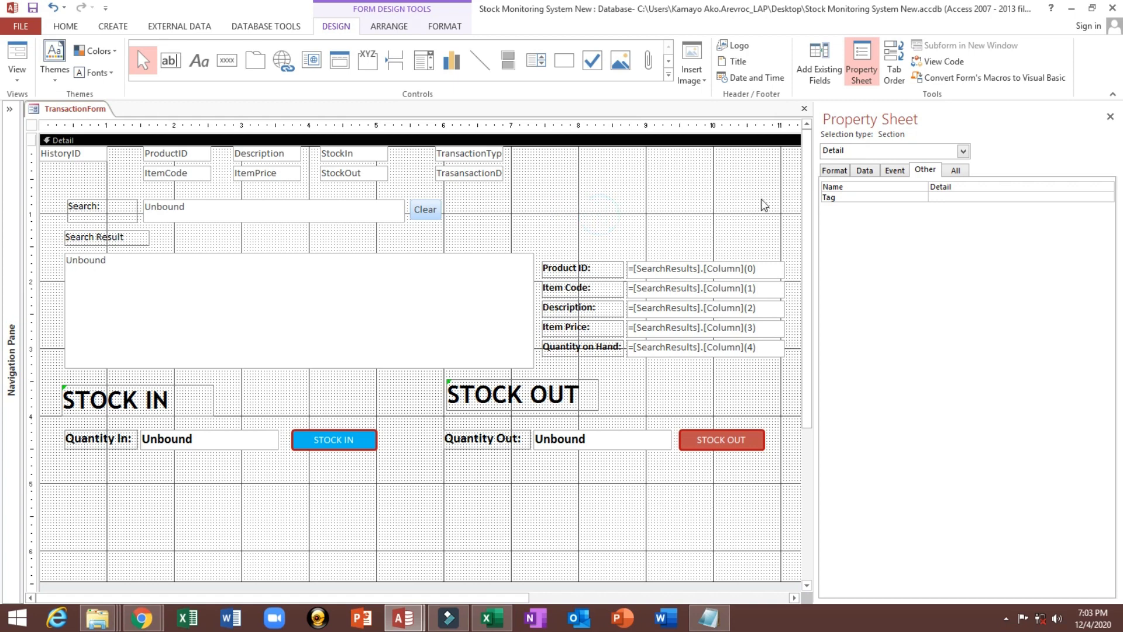
pyautogui.moveTo(814, 190); pyautogui.dragTo(766, 190)
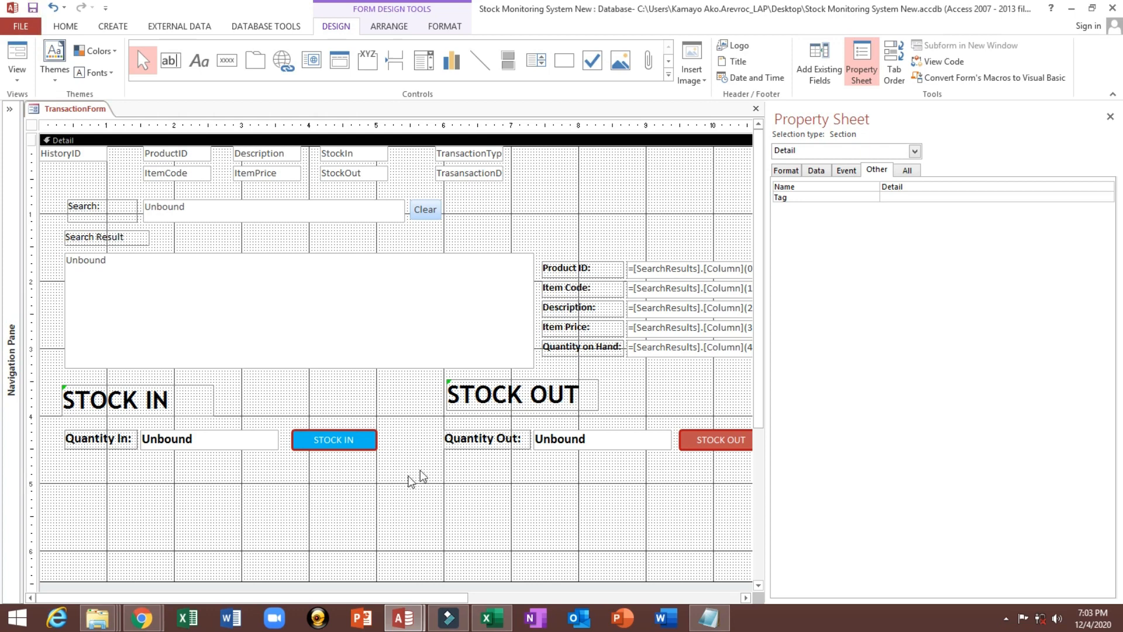
# - Show the event properties of the STOCK IN button and open the choices for its On Click event
pyautogui.click(354, 449)
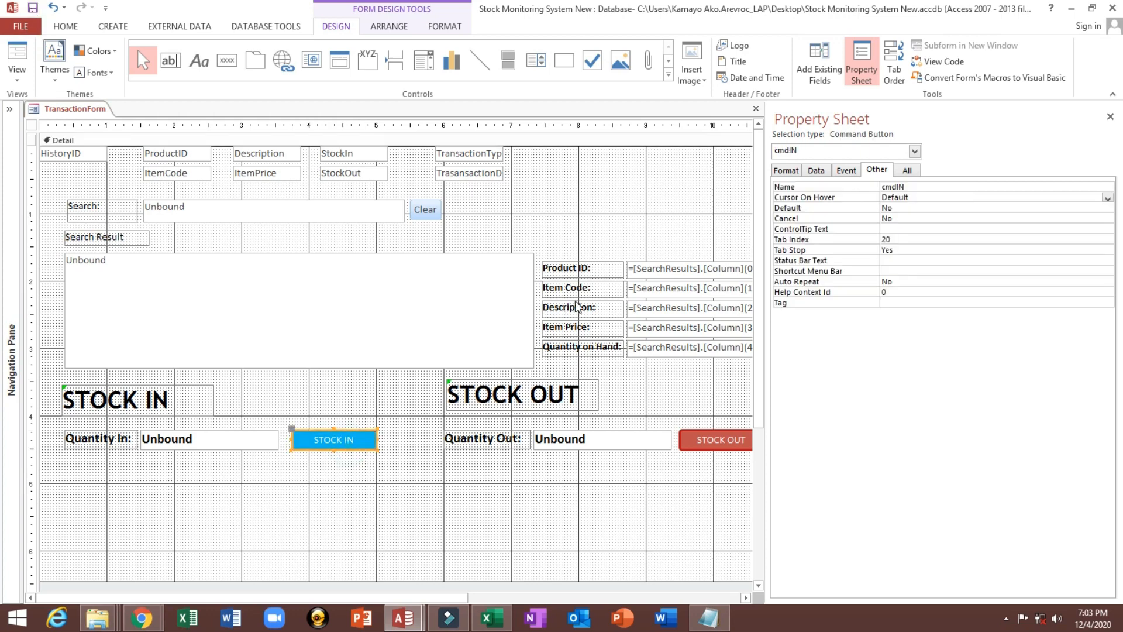
pyautogui.click(839, 176)
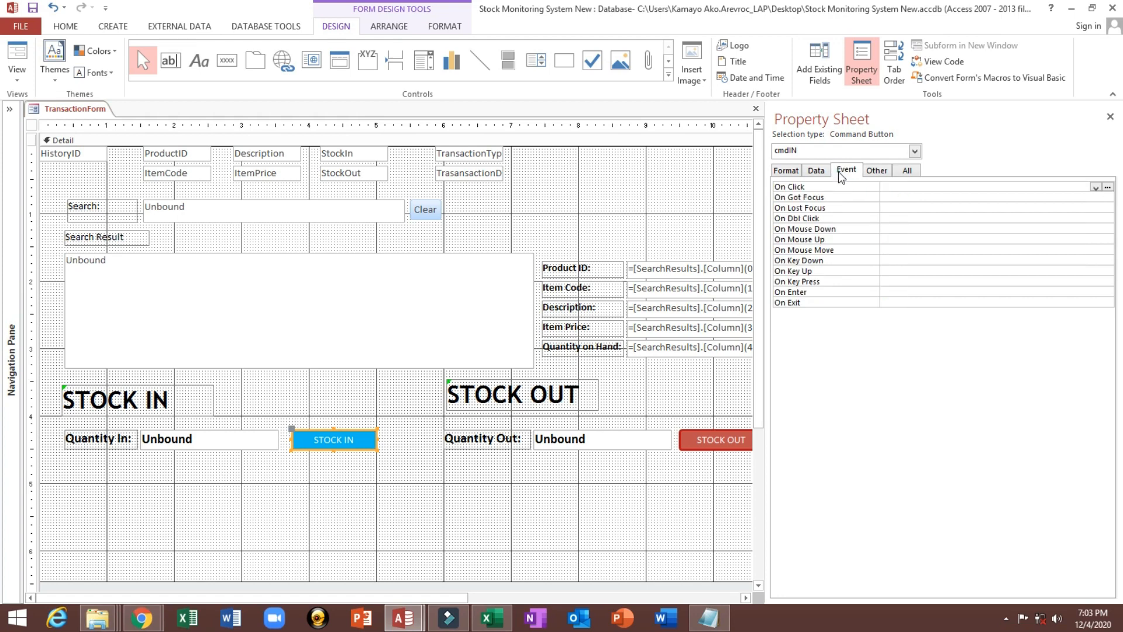
pyautogui.click(790, 187)
pyautogui.doubleClick(1096, 186)
pyautogui.click(619, 185)
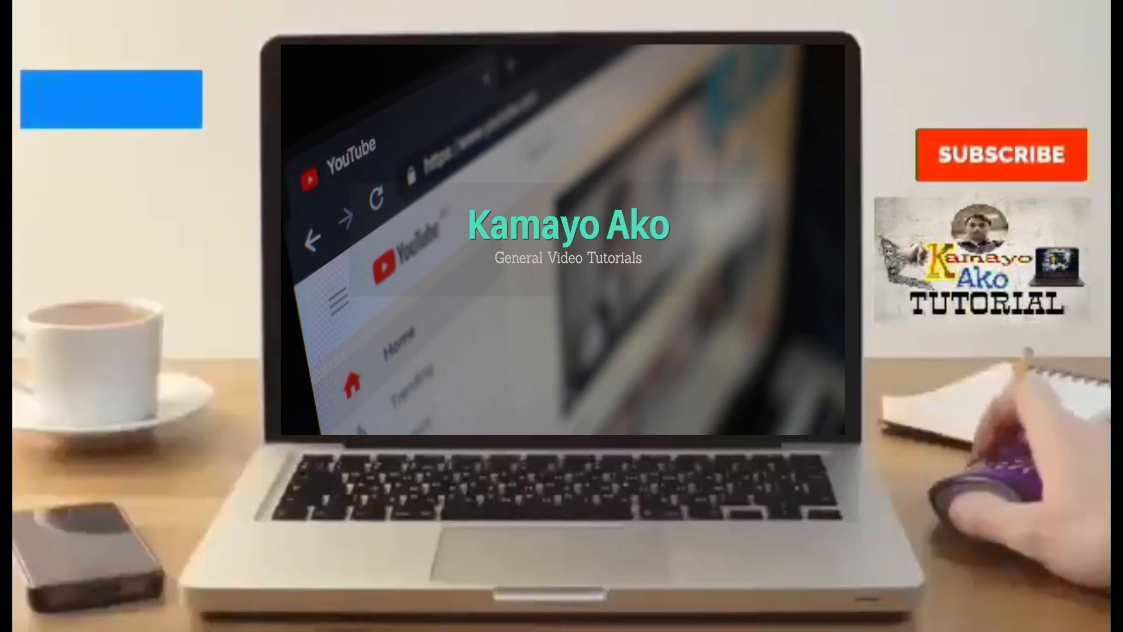